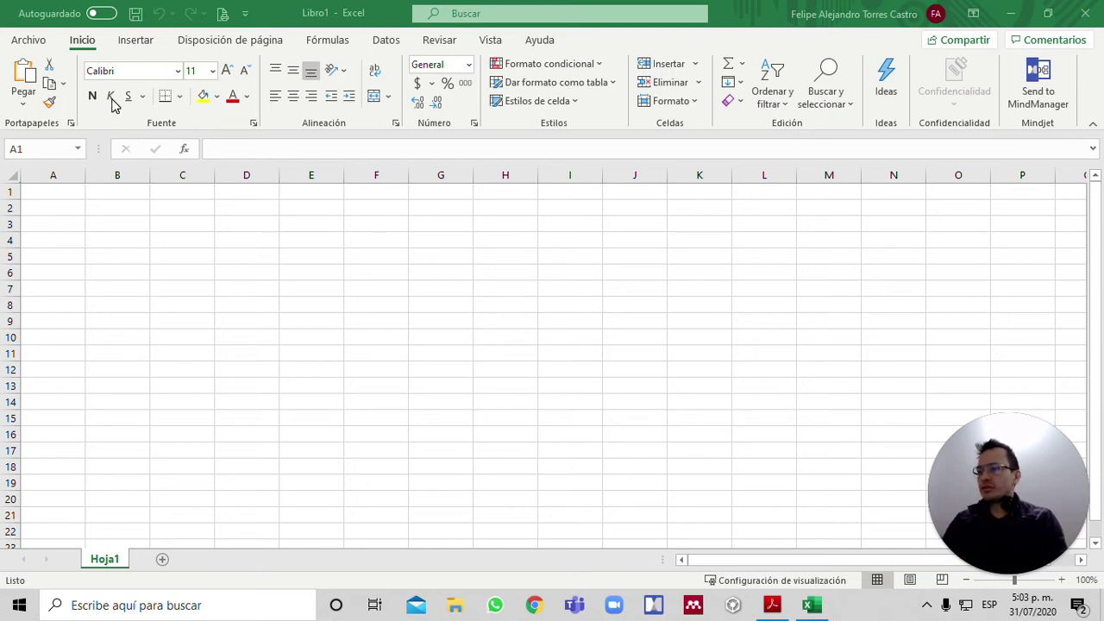
Look through the ribbon's command sets from home to help, then return to the home formatting commands.
{"action": "left_click", "coordinate": [88, 45]}
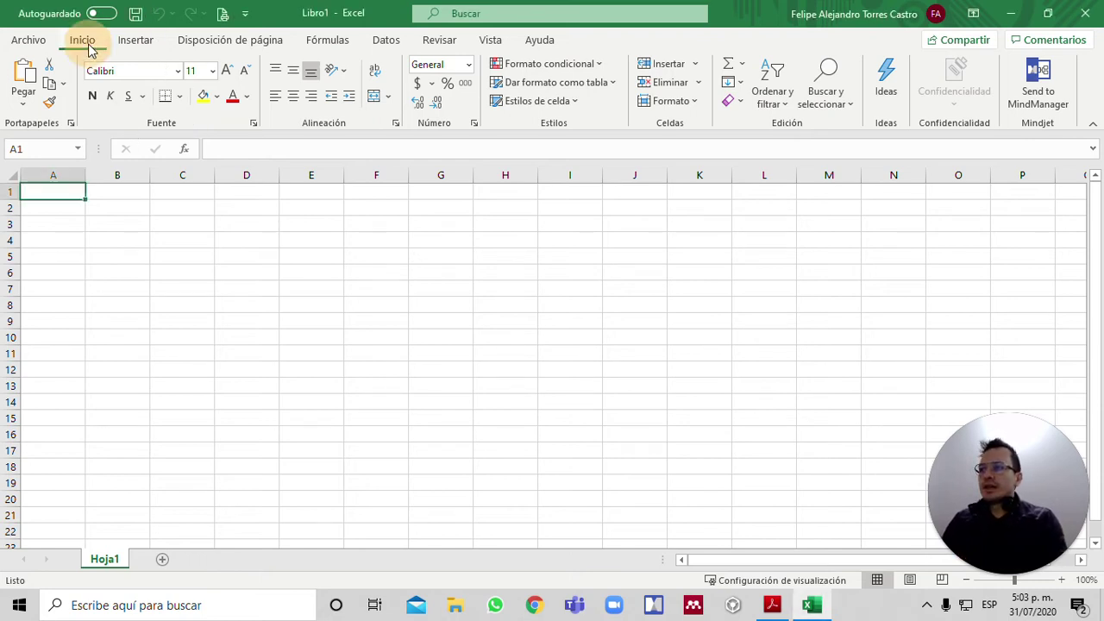
{"action": "left_click", "coordinate": [143, 45]}
{"action": "left_click", "coordinate": [212, 45]}
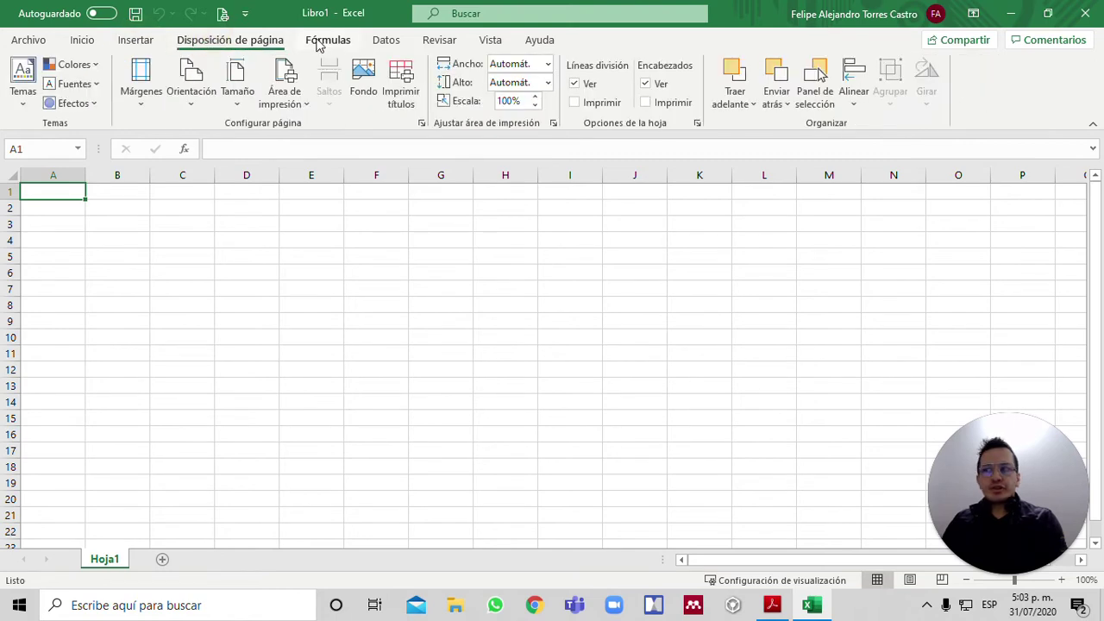
{"action": "left_click", "coordinate": [319, 43]}
{"action": "left_click", "coordinate": [388, 47]}
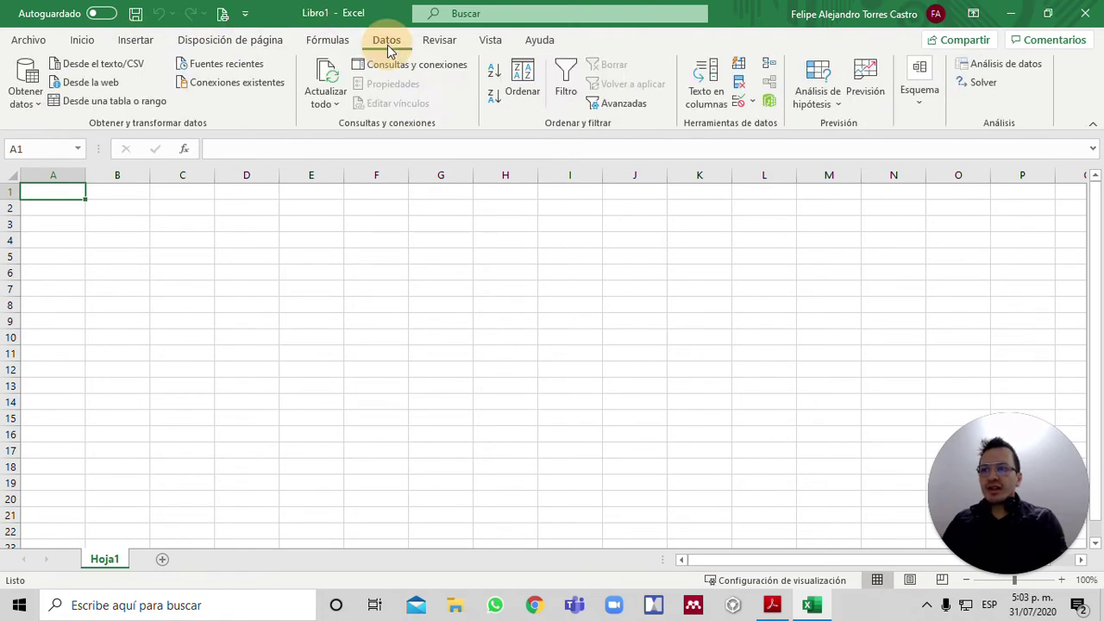
{"action": "left_click", "coordinate": [442, 45]}
{"action": "left_click", "coordinate": [485, 46]}
{"action": "left_click", "coordinate": [540, 43]}
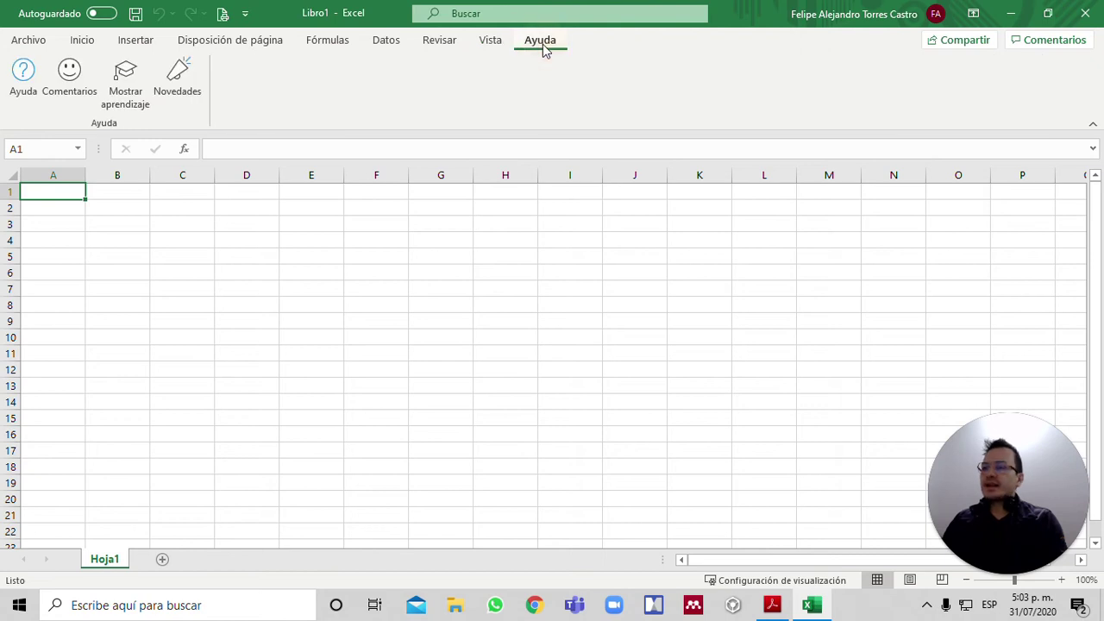
{"action": "left_click", "coordinate": [84, 43]}
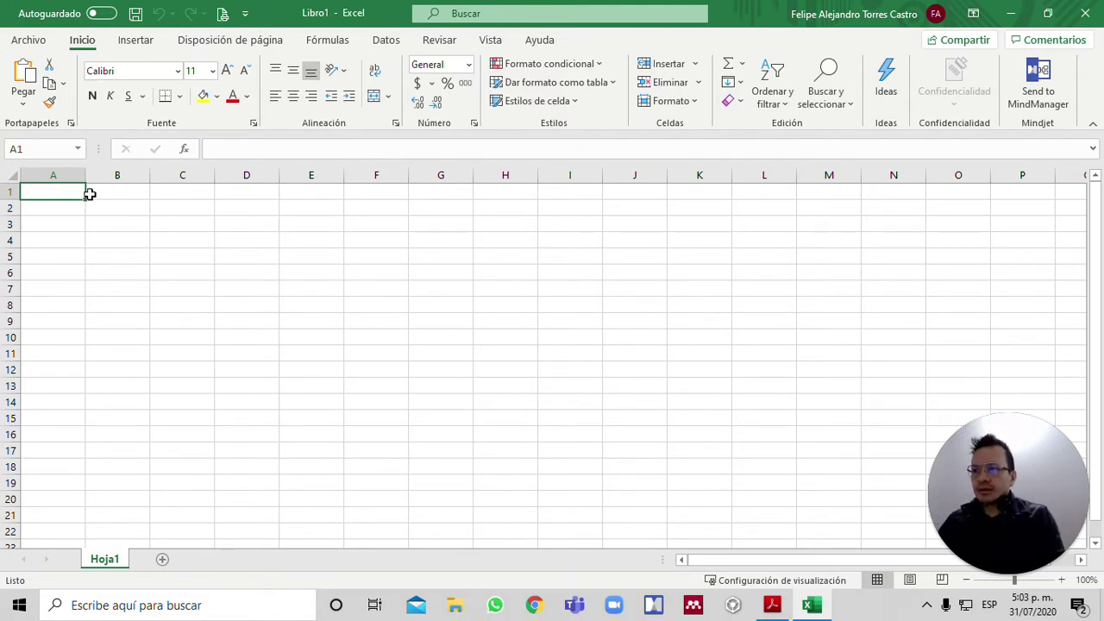
Set the font of cell A1 to Arial at size 11.
{"action": "left_click", "coordinate": [176, 73]}
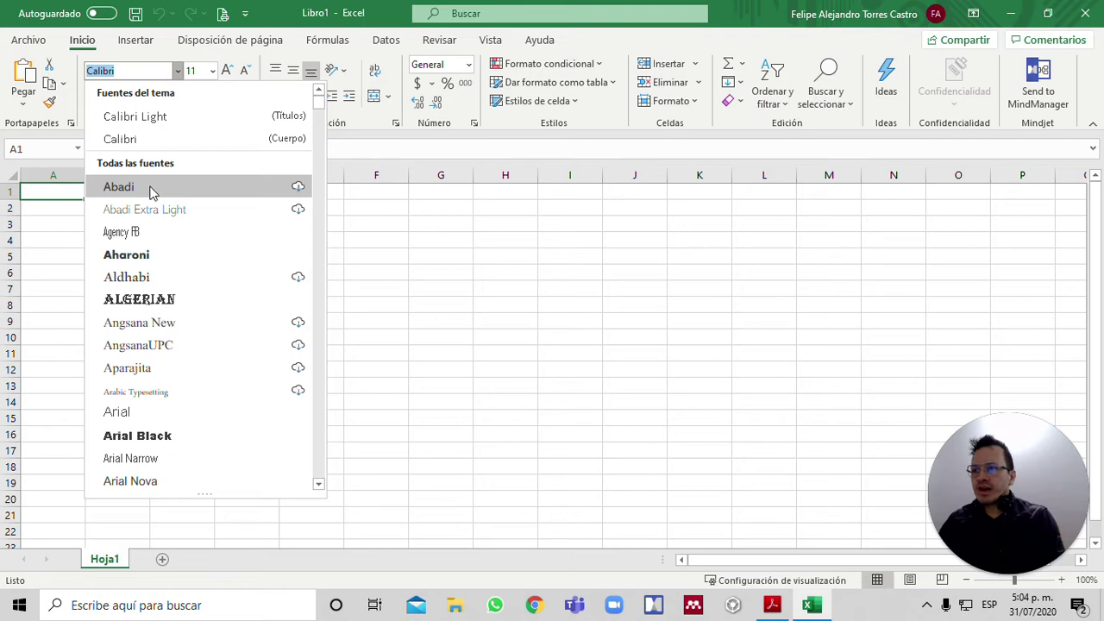
{"action": "left_click", "coordinate": [151, 420]}
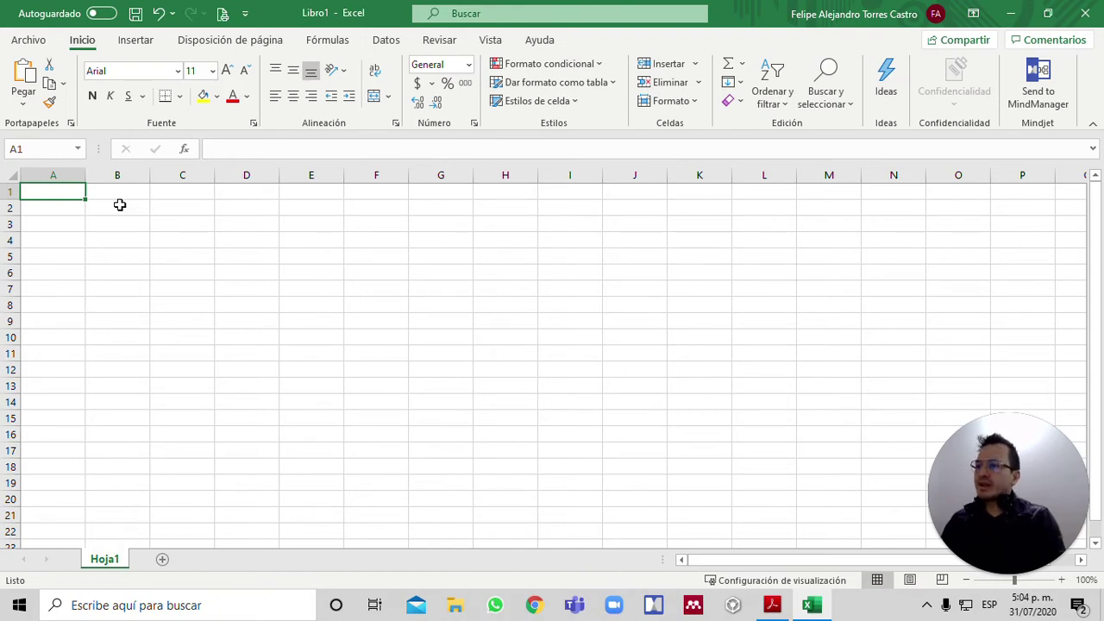
{"action": "left_click", "coordinate": [212, 71]}
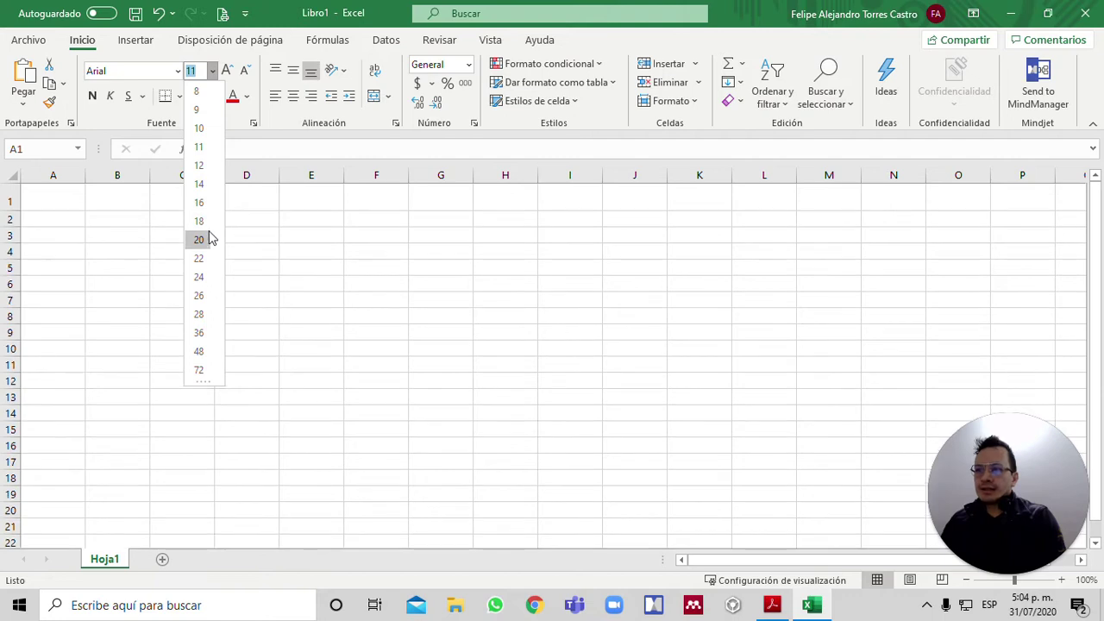
{"action": "left_click", "coordinate": [200, 145]}
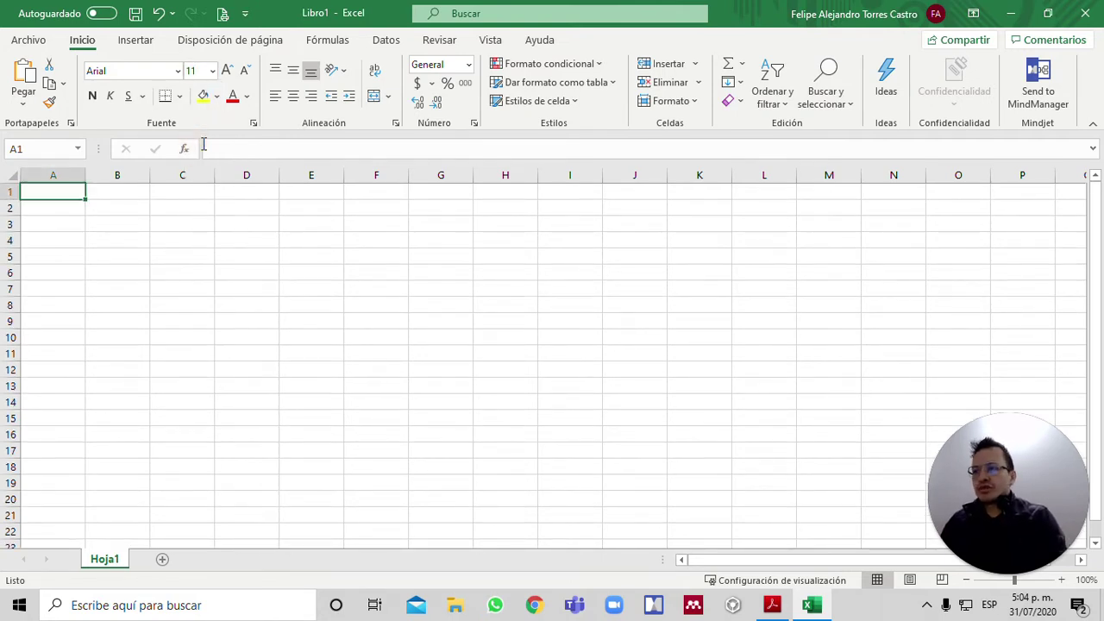
Decrease and increase cell A1's font size in single increments, finishing at size 9.
{"action": "left_click", "coordinate": [247, 78]}
{"action": "left_click", "coordinate": [246, 78]}
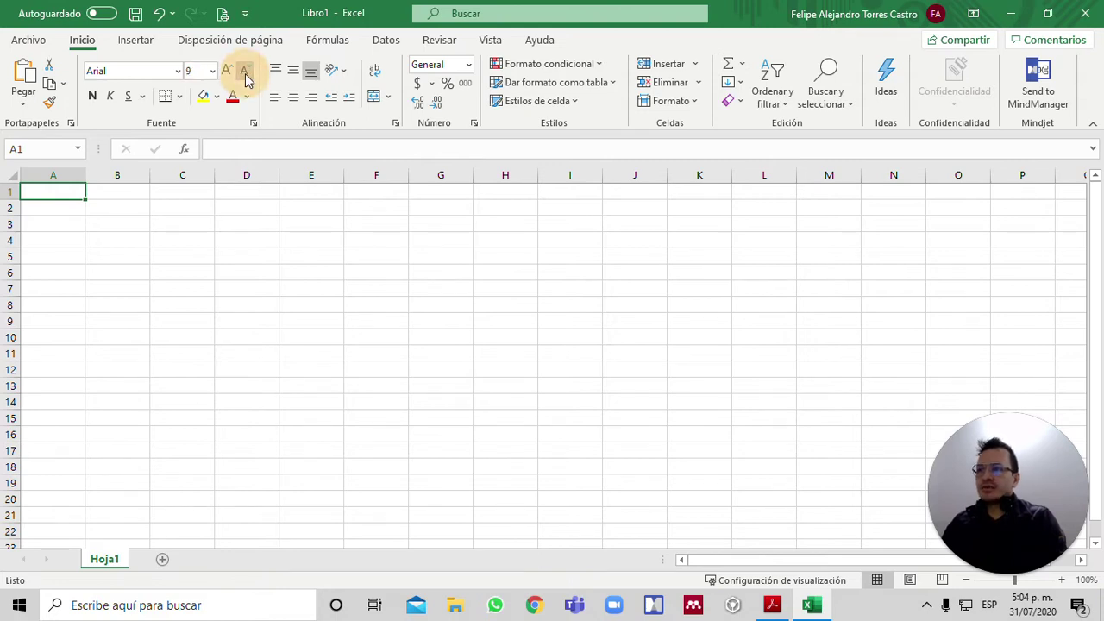
{"action": "left_click", "coordinate": [229, 75]}
{"action": "left_click", "coordinate": [227, 73]}
{"action": "left_click", "coordinate": [228, 72]}
{"action": "left_click", "coordinate": [245, 72]}
{"action": "left_click", "coordinate": [245, 72]}
{"action": "left_click", "coordinate": [245, 72]}
{"action": "left_click", "coordinate": [245, 72]}
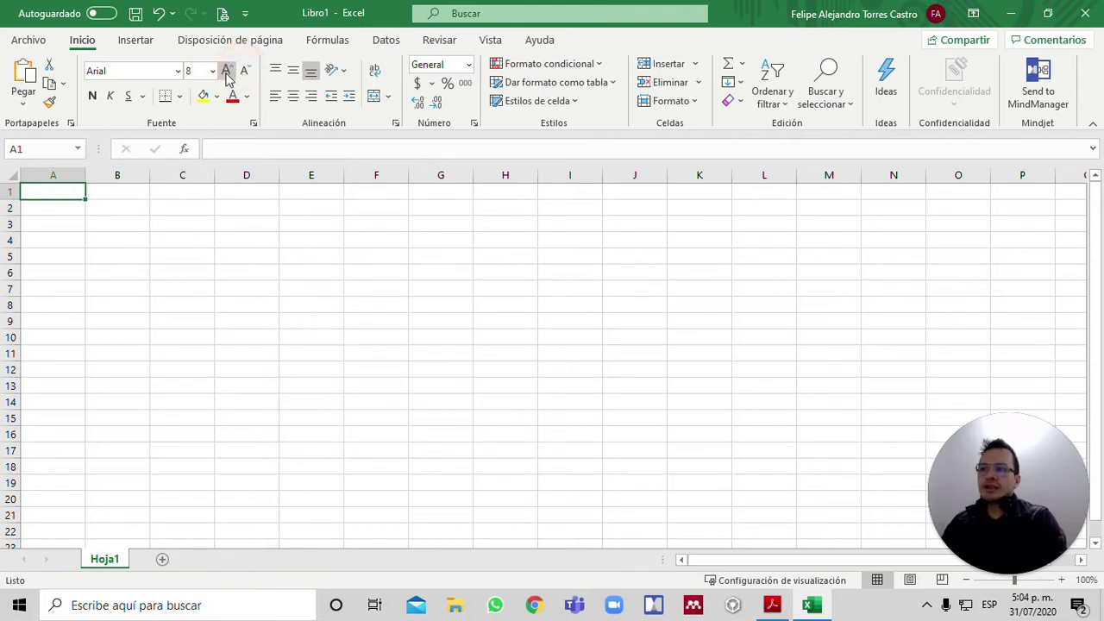
{"action": "left_click", "coordinate": [212, 71]}
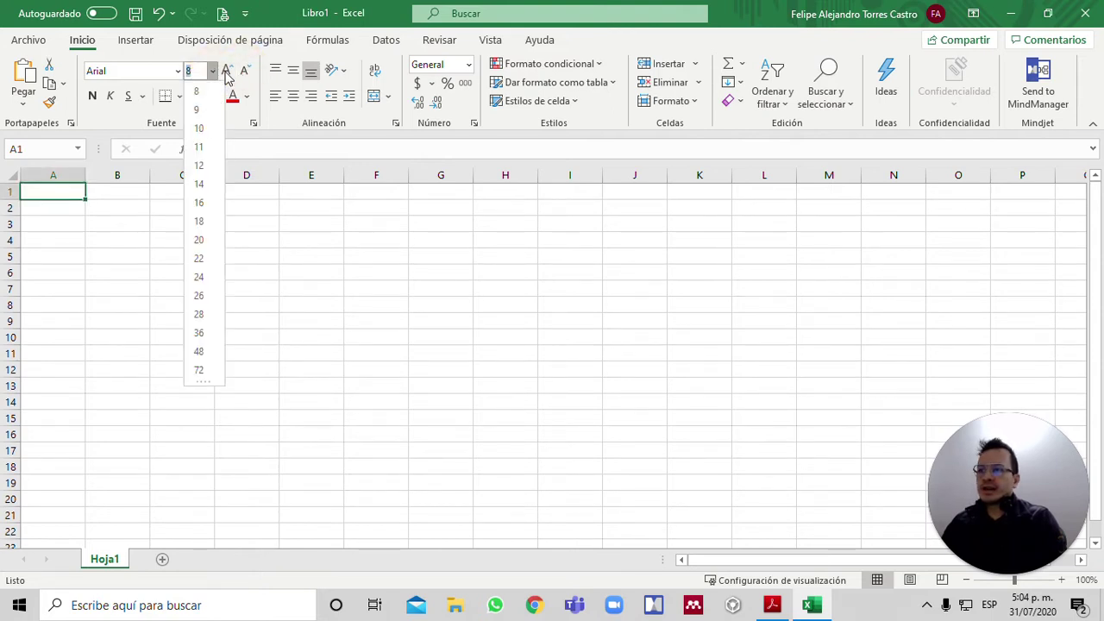
{"action": "left_click", "coordinate": [227, 71]}
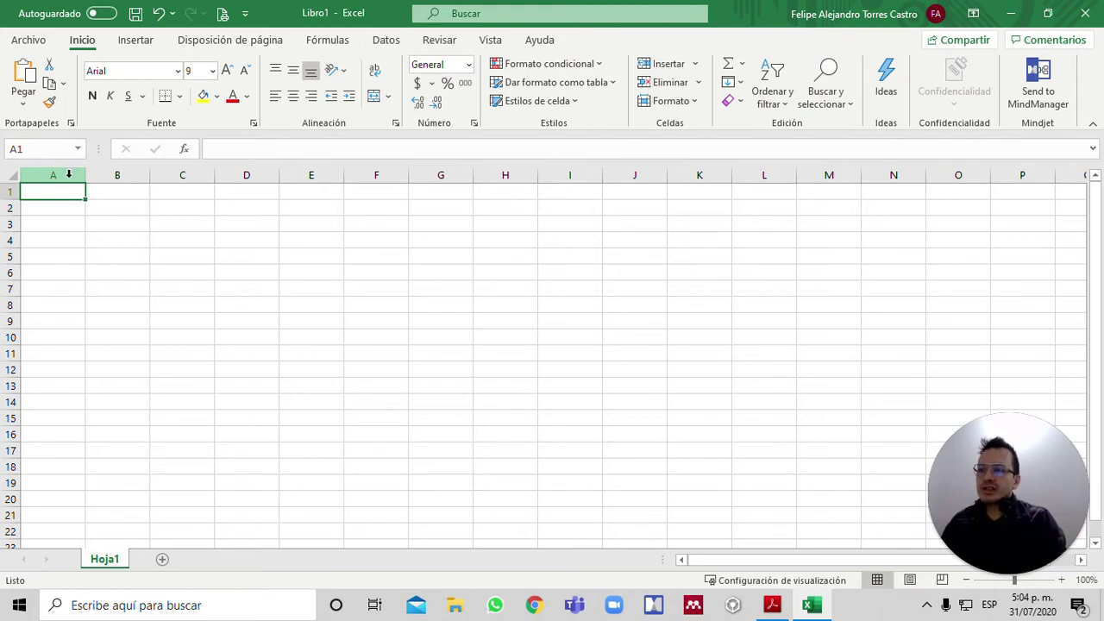
Select column A, column E and the column range C to K in turn, ending with only cell C2 selected.
{"action": "left_click", "coordinate": [69, 174]}
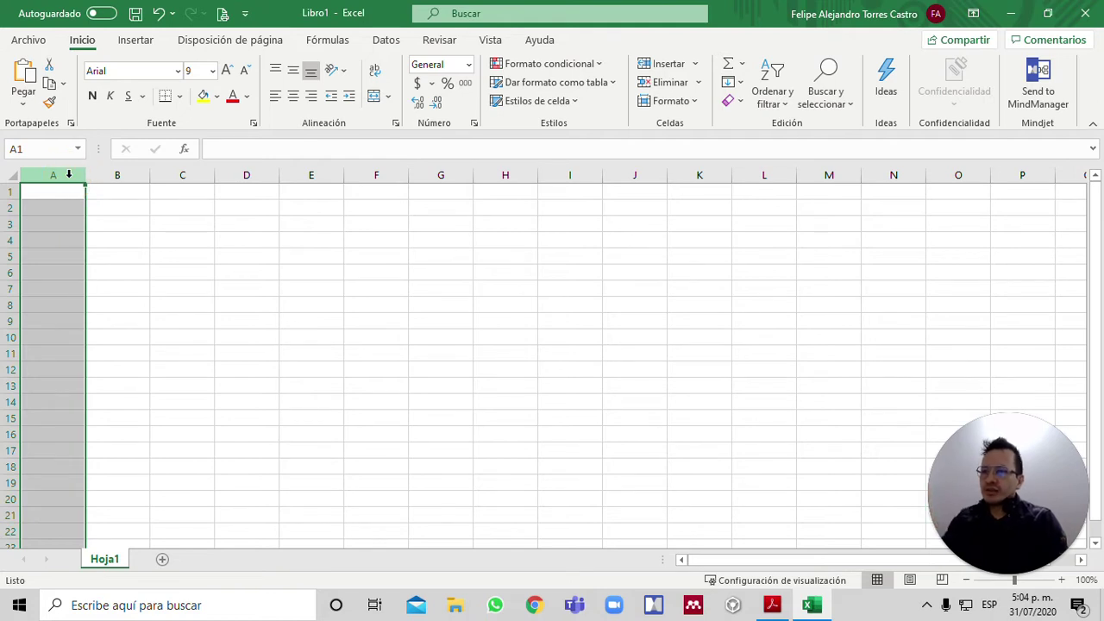
{"action": "left_click", "coordinate": [309, 174]}
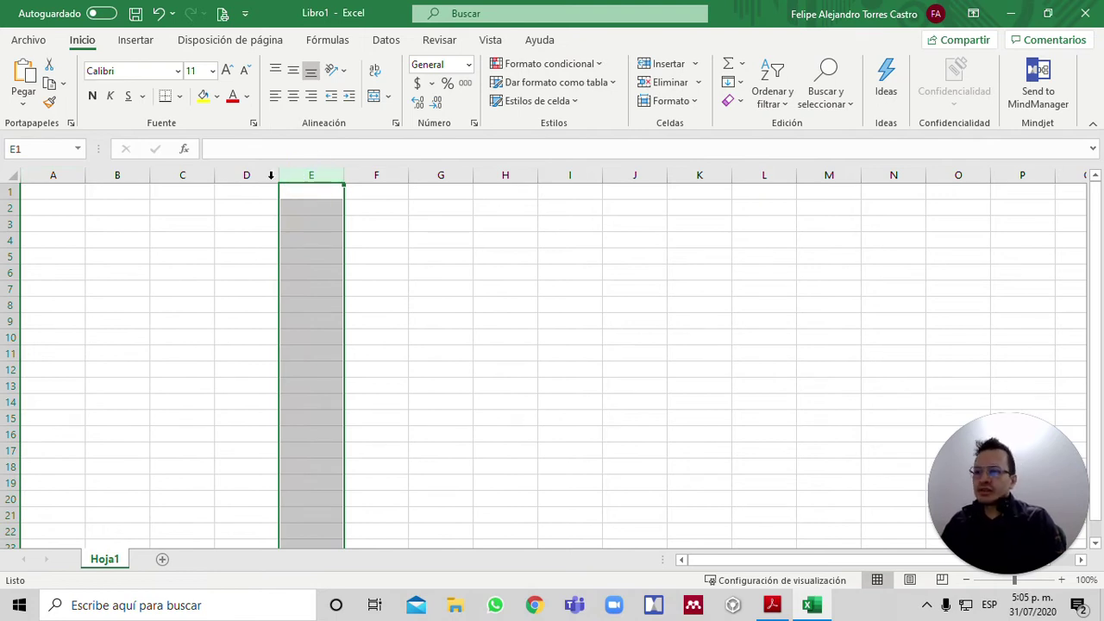
{"action": "left_click", "coordinate": [183, 174]}
{"action": "left_click_drag", "start_coordinate": [183, 175], "coordinate": [681, 177]}
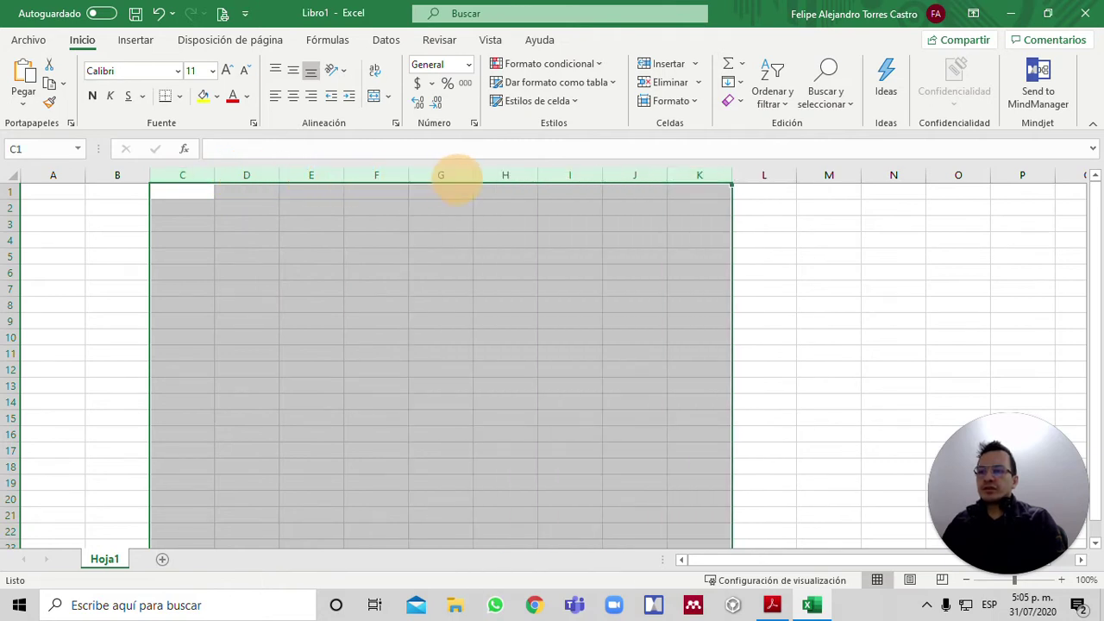
{"action": "left_click", "coordinate": [200, 210]}
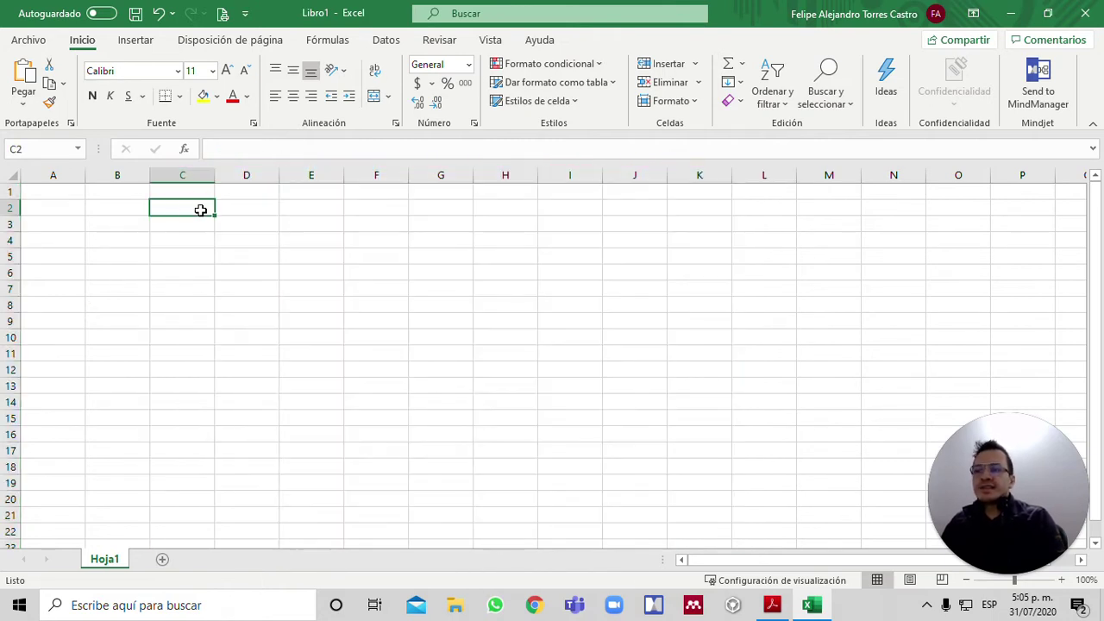
Build a non-adjacent selection of columns C and E plus cells G3, H3, H5, G5, G6, I4, J7 and I8.
{"action": "left_click", "coordinate": [177, 171]}
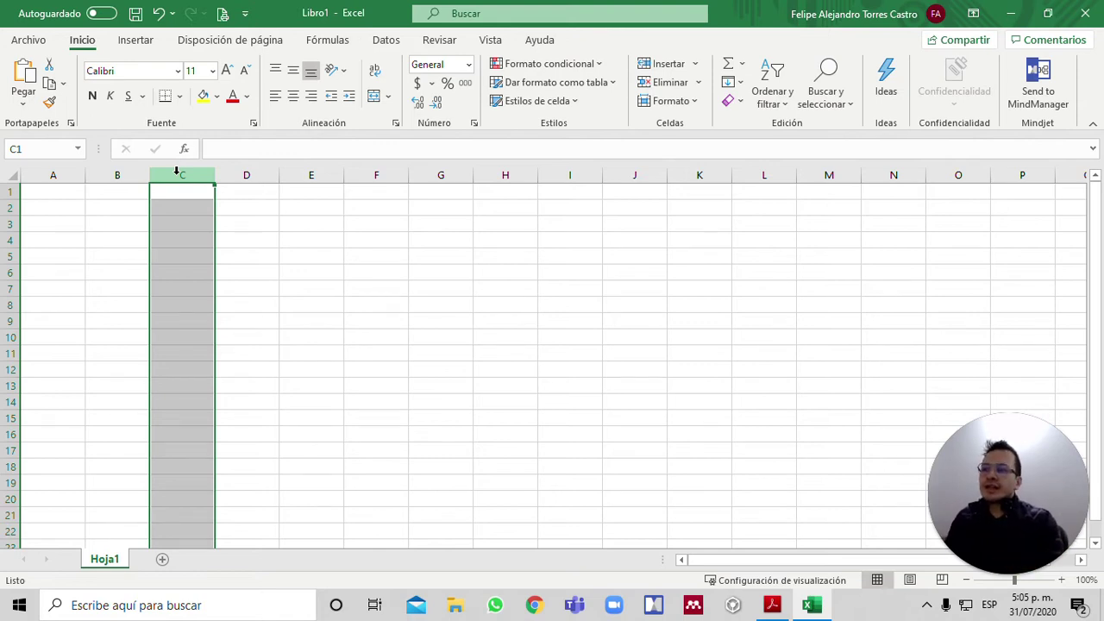
{"action": "left_click", "coordinate": [308, 173], "text": "ctrl"}
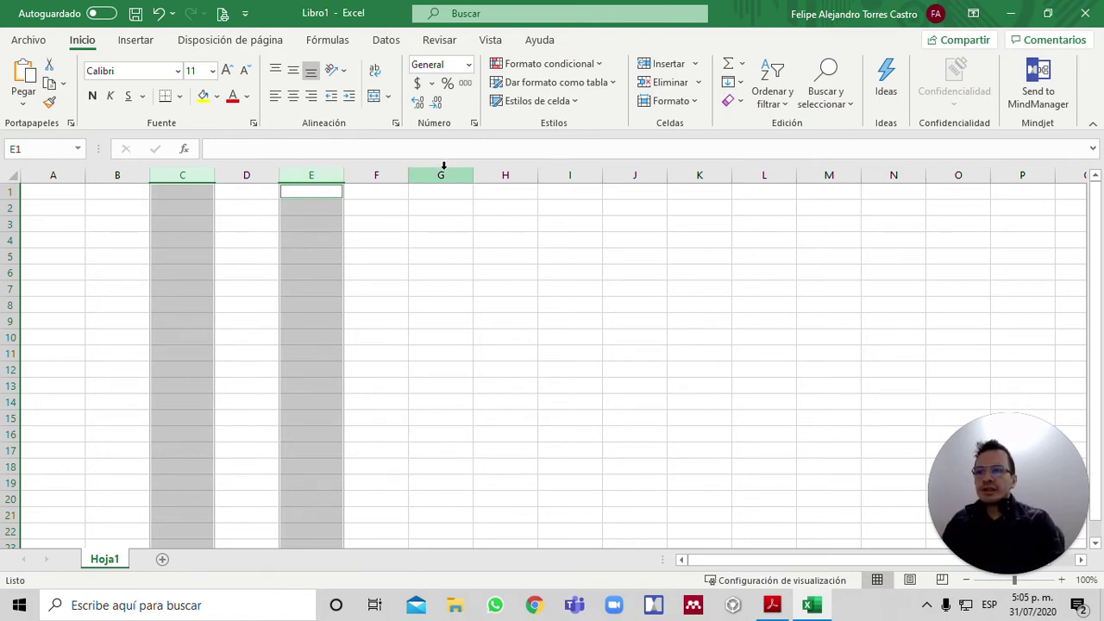
{"action": "left_click", "coordinate": [440, 223], "text": "ctrl"}
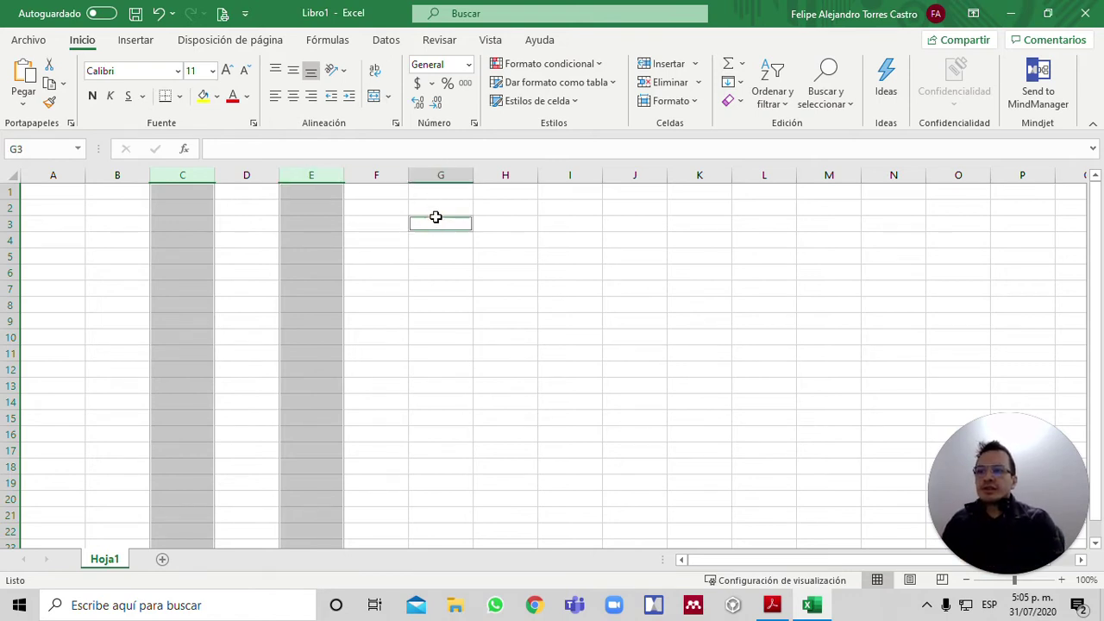
{"action": "left_click", "coordinate": [502, 219], "text": "ctrl"}
{"action": "left_click", "coordinate": [512, 254], "text": "ctrl"}
{"action": "left_click", "coordinate": [457, 255], "text": "ctrl"}
{"action": "left_click", "coordinate": [448, 273], "text": "ctrl"}
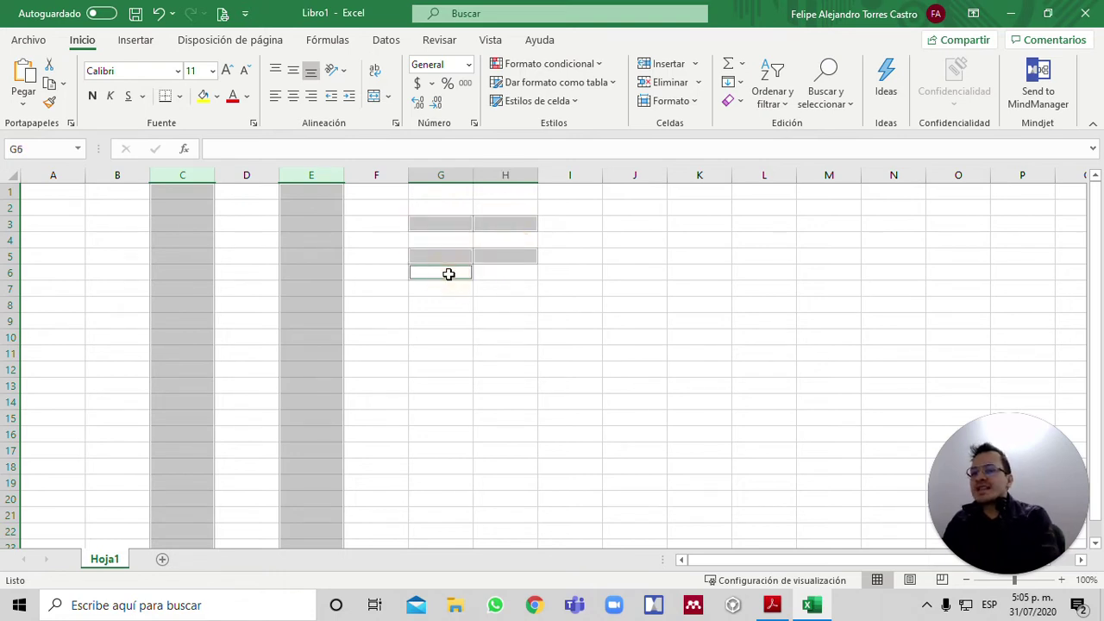
{"action": "left_click", "coordinate": [592, 238], "text": "ctrl"}
{"action": "left_click", "coordinate": [625, 287], "text": "ctrl"}
{"action": "left_click", "coordinate": [577, 307], "text": "ctrl"}
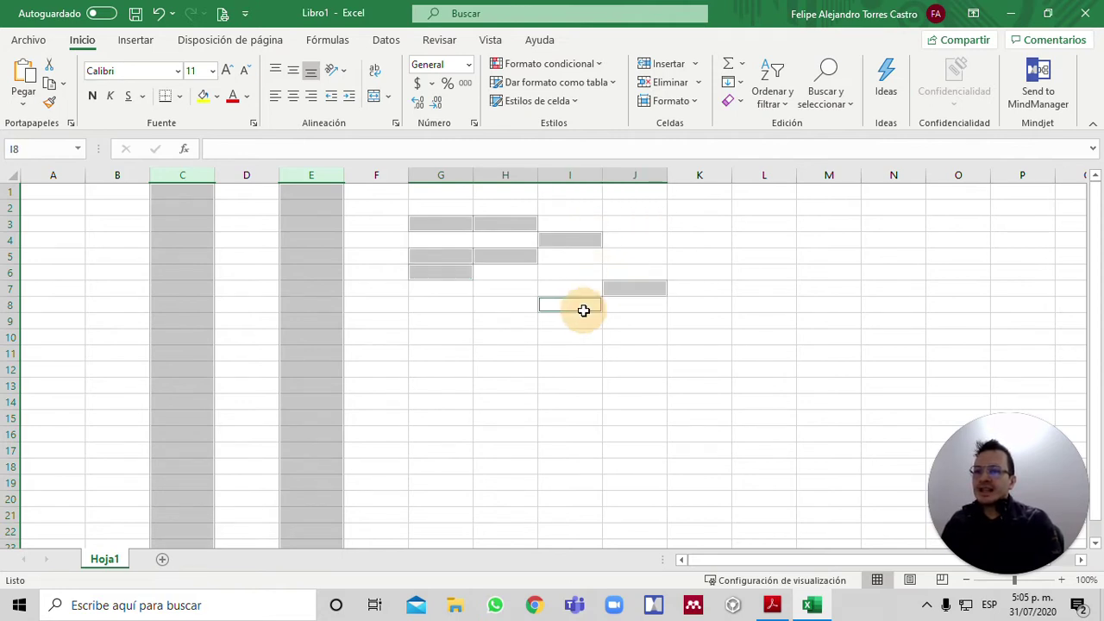
Add columns K and L, rows 10, 14 and 17, and cells H19 and N6 to the selection, then clear it.
{"action": "left_click", "coordinate": [718, 176], "text": "ctrl"}
{"action": "left_click", "coordinate": [770, 175], "text": "ctrl"}
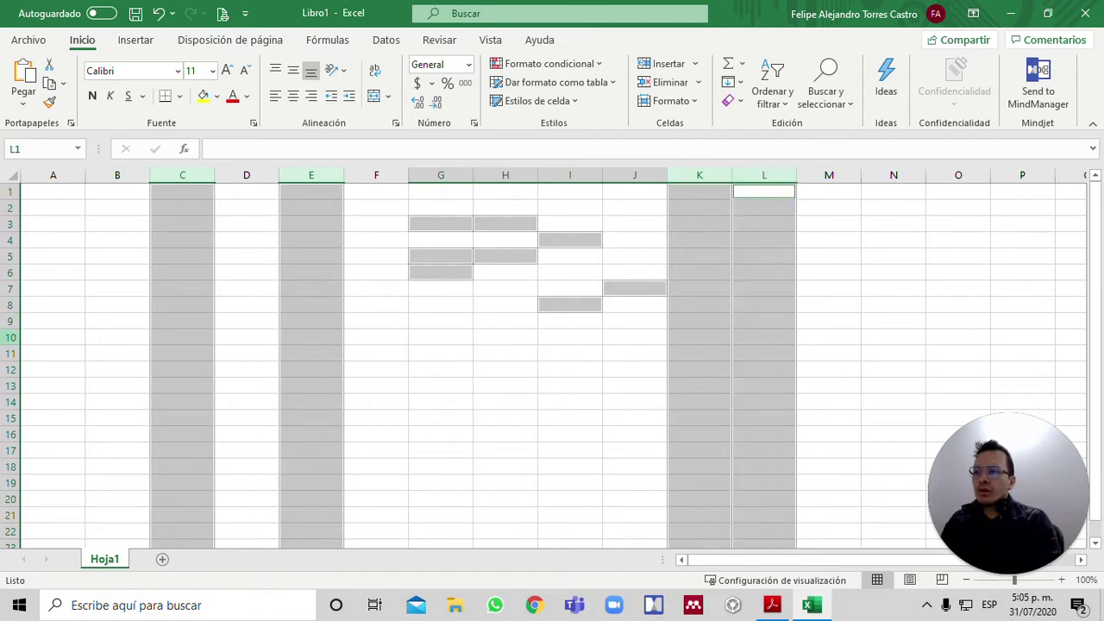
{"action": "left_click", "coordinate": [9, 338], "text": "ctrl"}
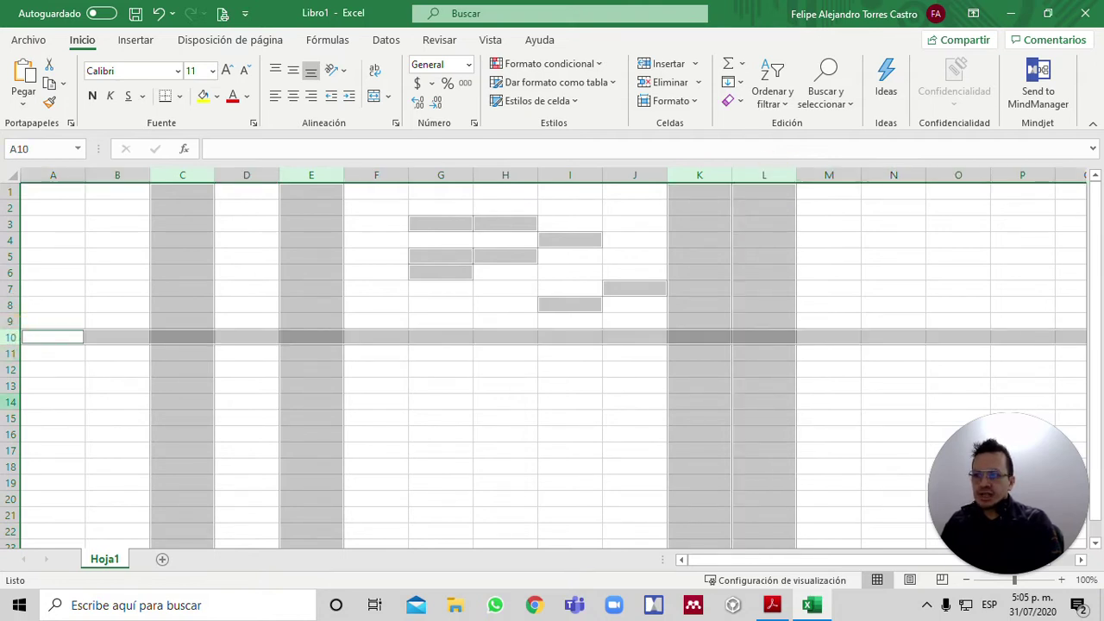
{"action": "left_click", "coordinate": [10, 401], "text": "ctrl"}
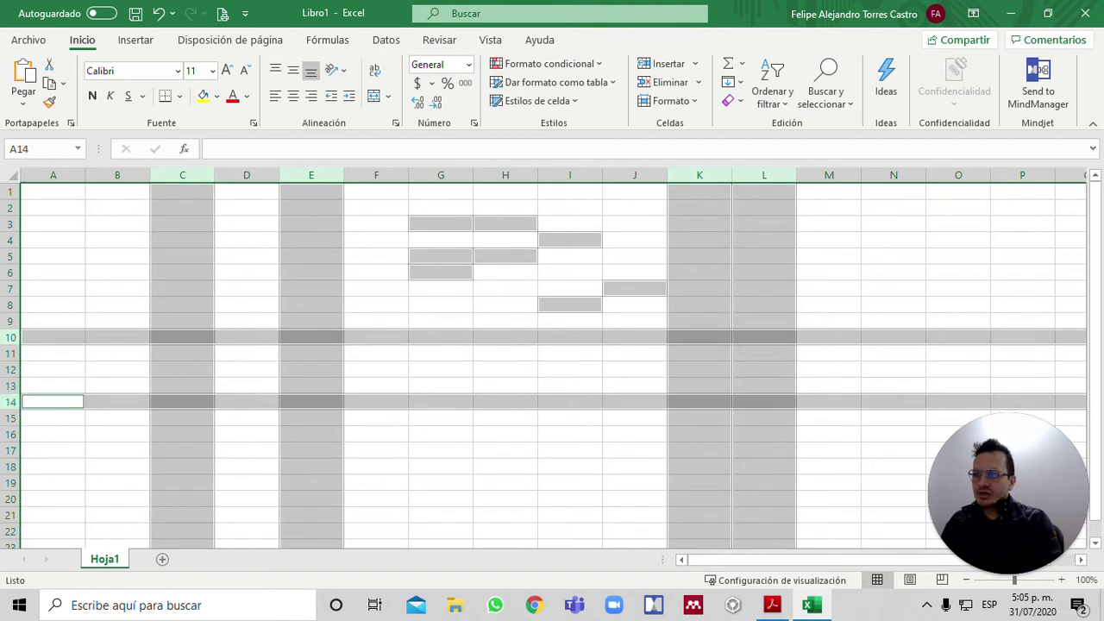
{"action": "left_click", "coordinate": [10, 450], "text": "ctrl"}
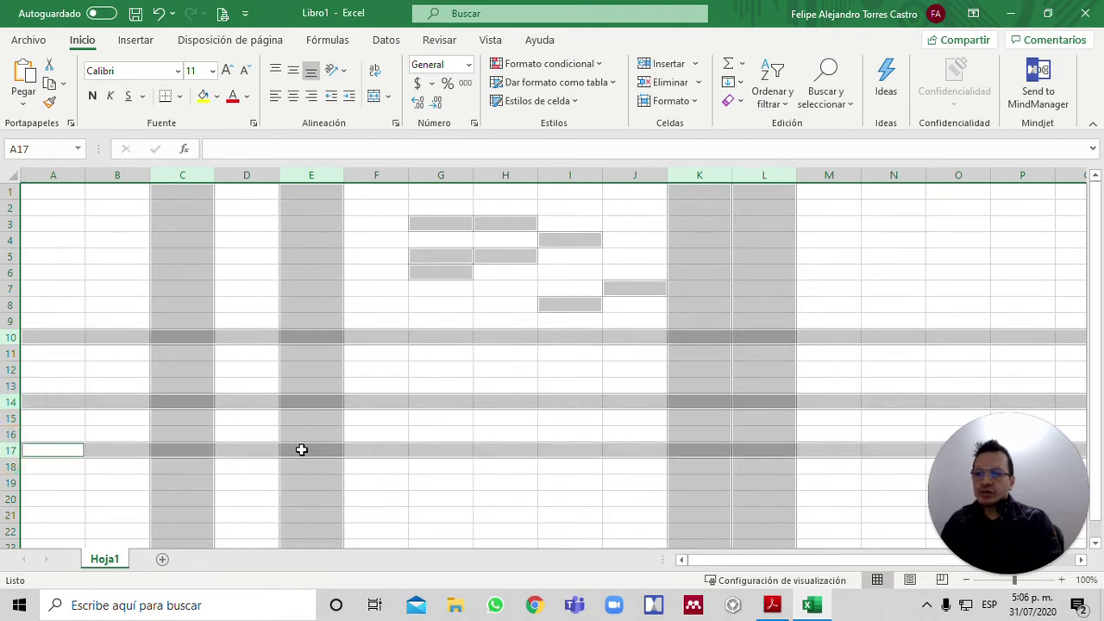
{"action": "left_click", "coordinate": [500, 481], "text": "ctrl"}
{"action": "left_click", "coordinate": [914, 272], "text": "ctrl"}
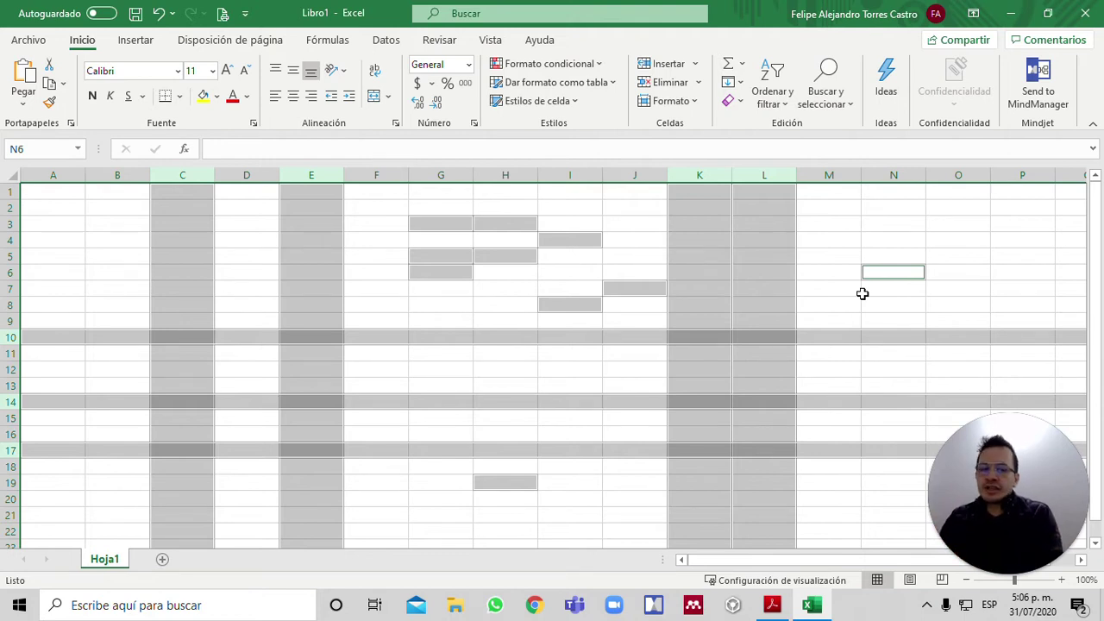
{"action": "left_click", "coordinate": [57, 251]}
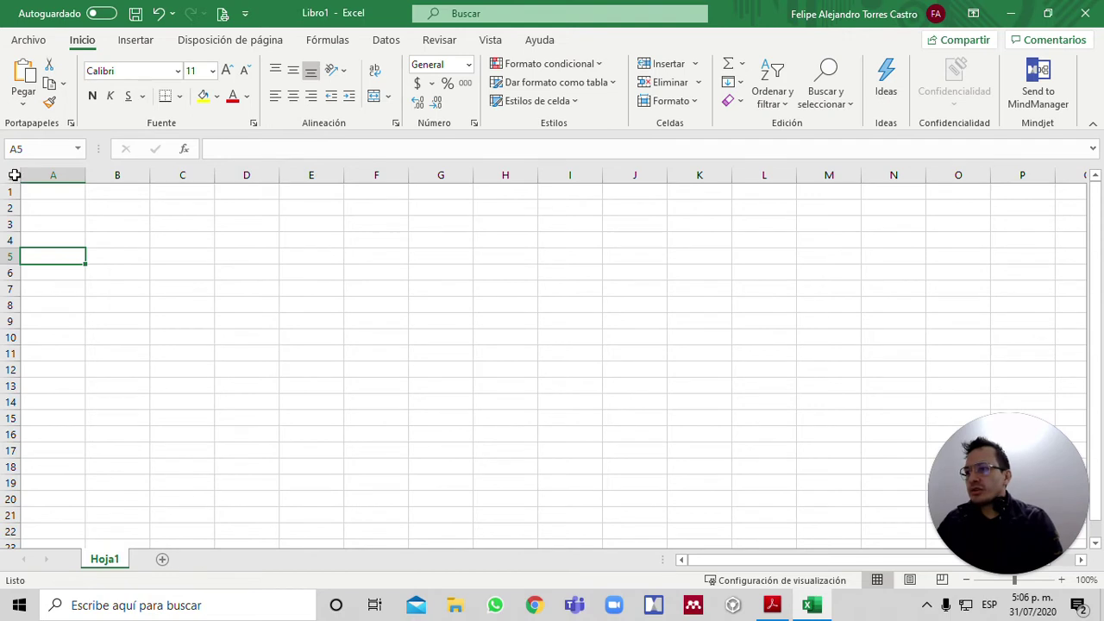
Format the entire sheet in Arial at size 11, leaving only cell A1 selected.
{"action": "left_click", "coordinate": [15, 175]}
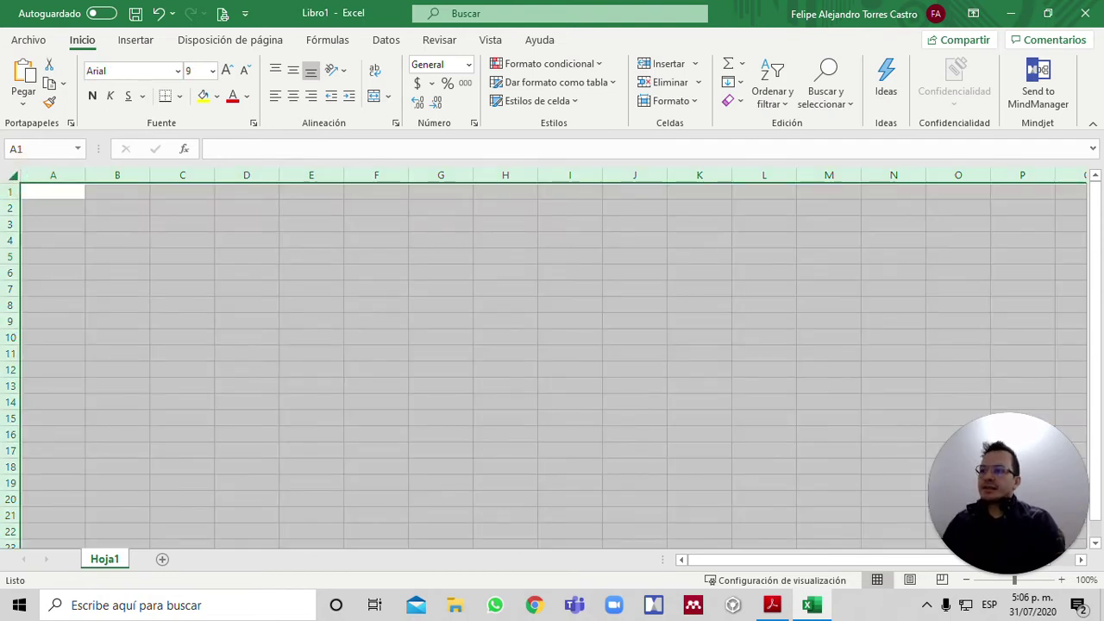
{"action": "left_click", "coordinate": [178, 70]}
{"action": "left_click", "coordinate": [141, 409]}
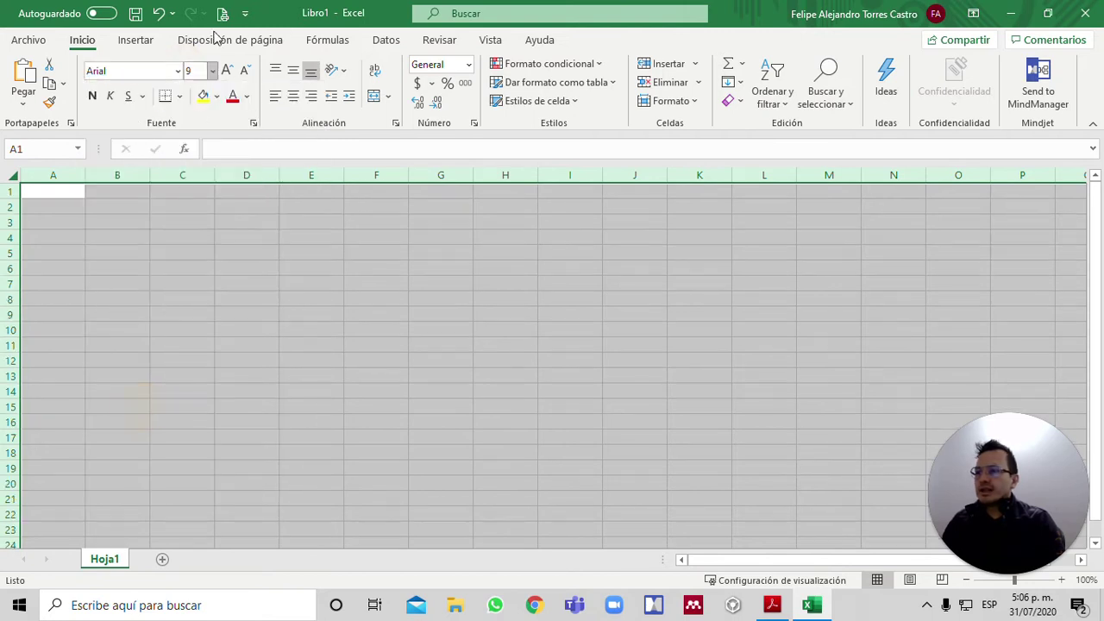
{"action": "left_click", "coordinate": [213, 71]}
{"action": "left_click", "coordinate": [202, 147]}
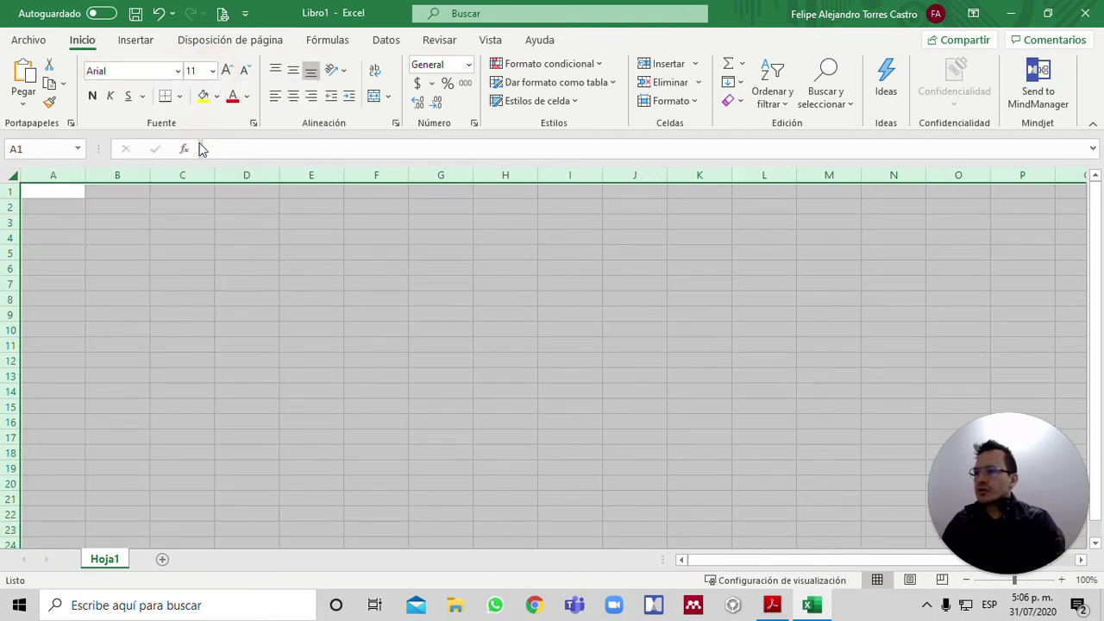
{"action": "left_click", "coordinate": [56, 193]}
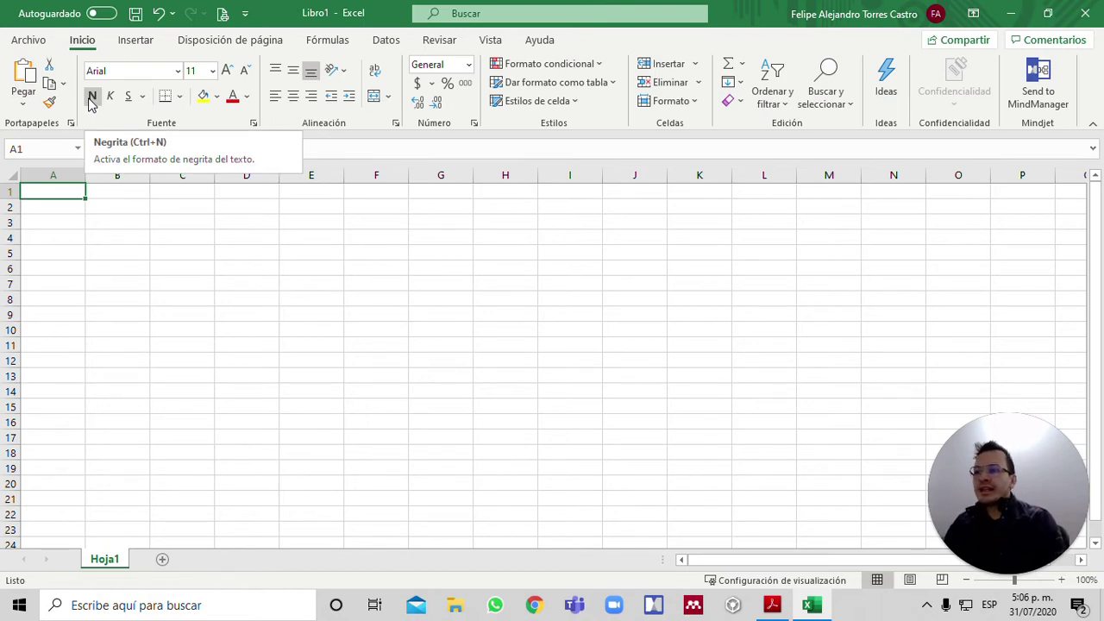
Review the underline variants and the full list of predefined border options without applying any of them.
{"action": "left_click", "coordinate": [143, 95]}
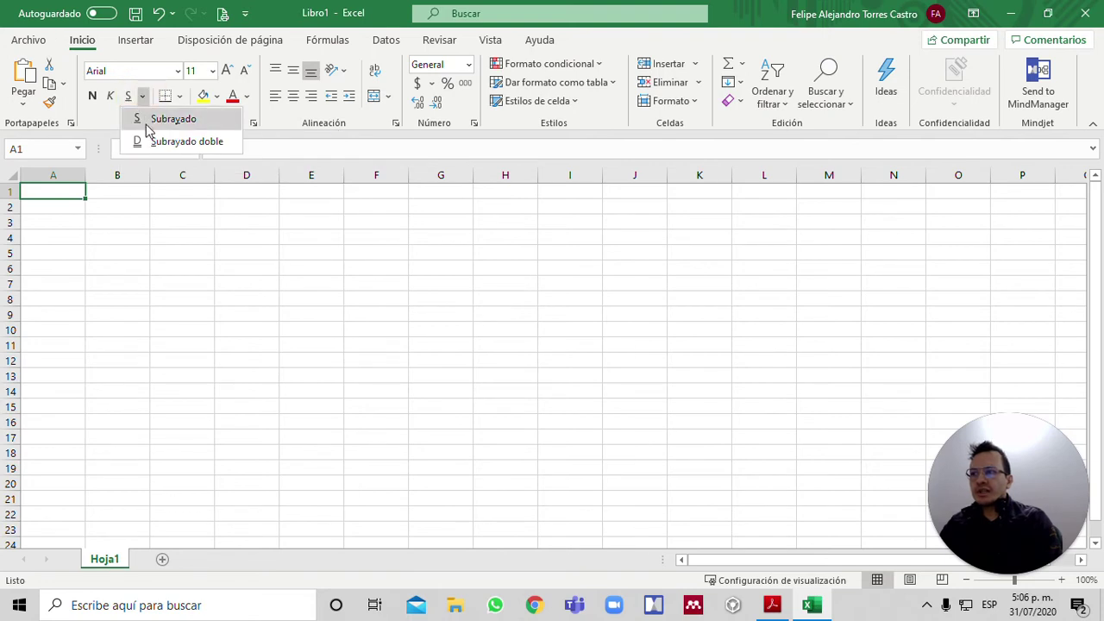
{"action": "left_click", "coordinate": [138, 216]}
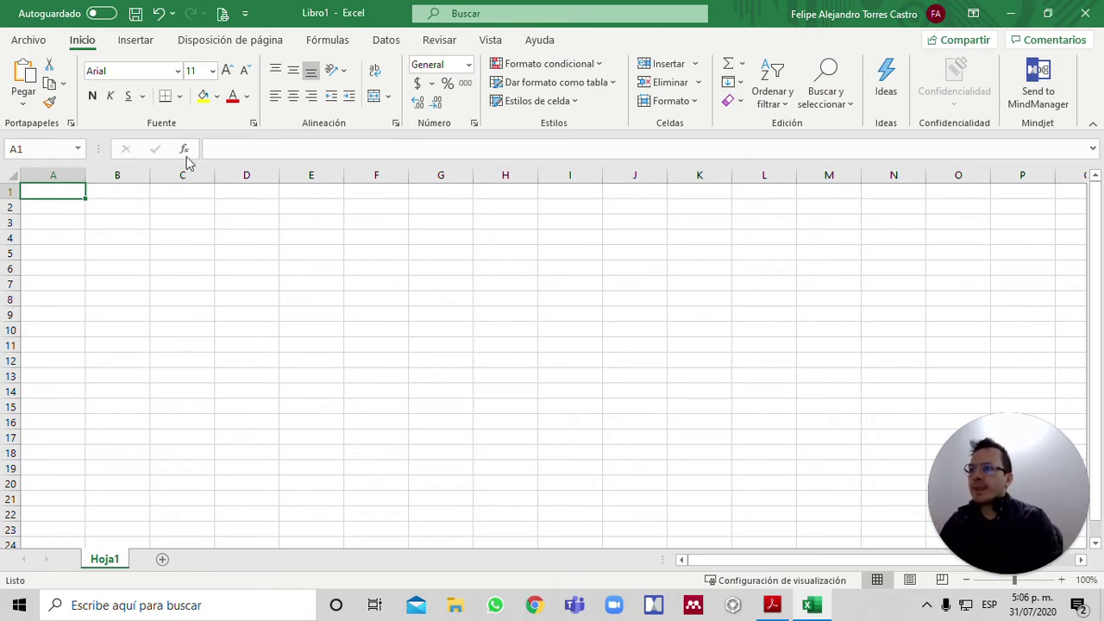
{"action": "left_click", "coordinate": [181, 96]}
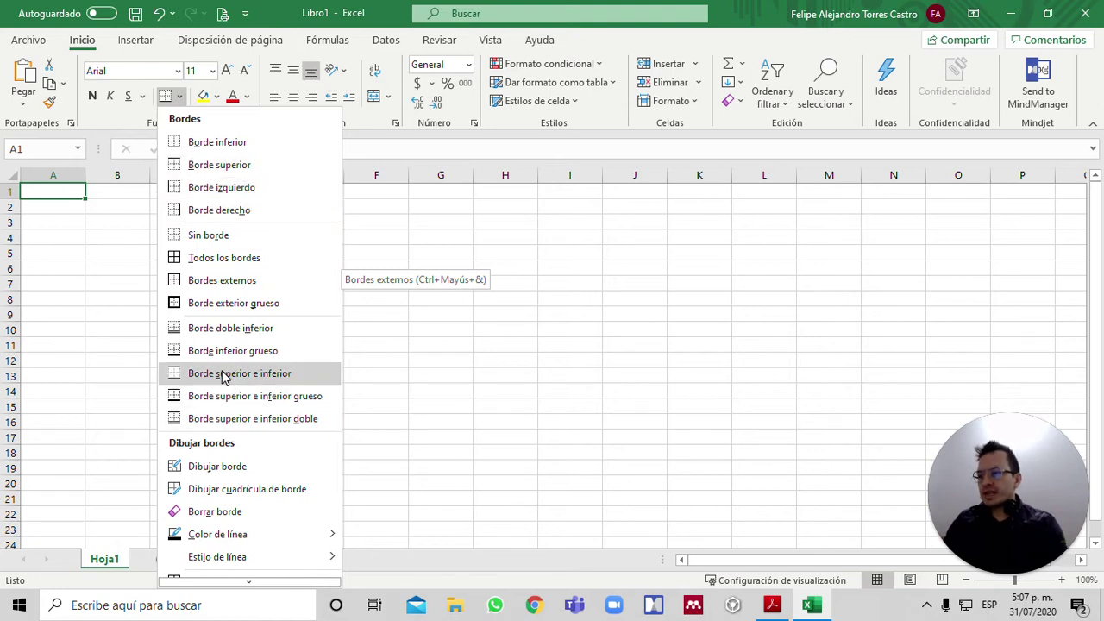
{"action": "scroll", "coordinate": [224, 378], "scroll_direction": "down", "scroll_amount": 1}
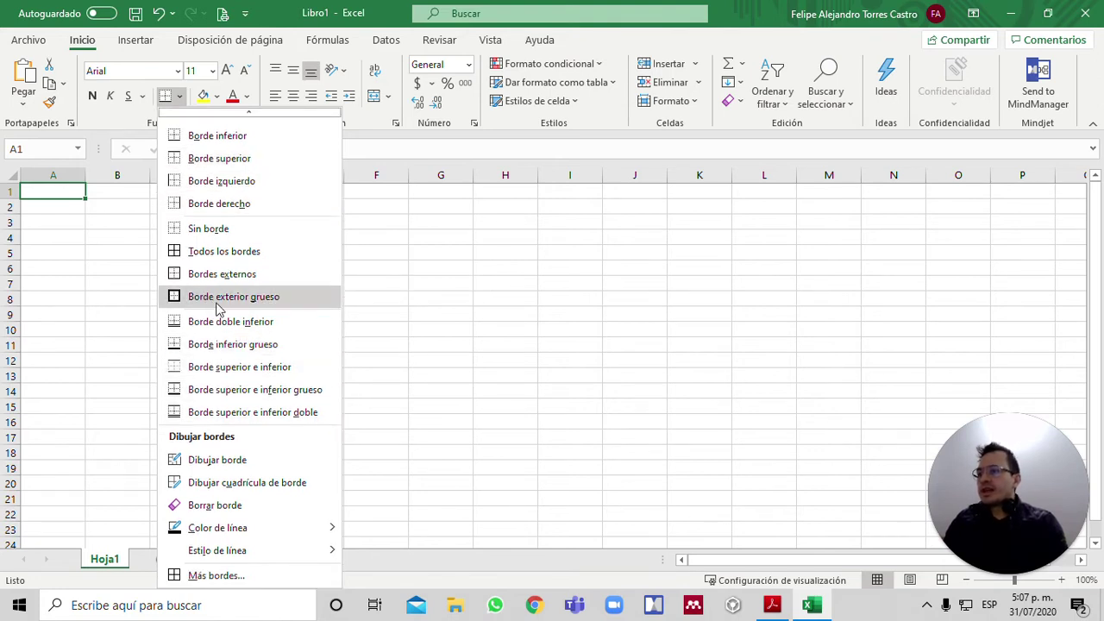
{"action": "scroll", "coordinate": [249, 412], "scroll_direction": "up", "scroll_amount": 1}
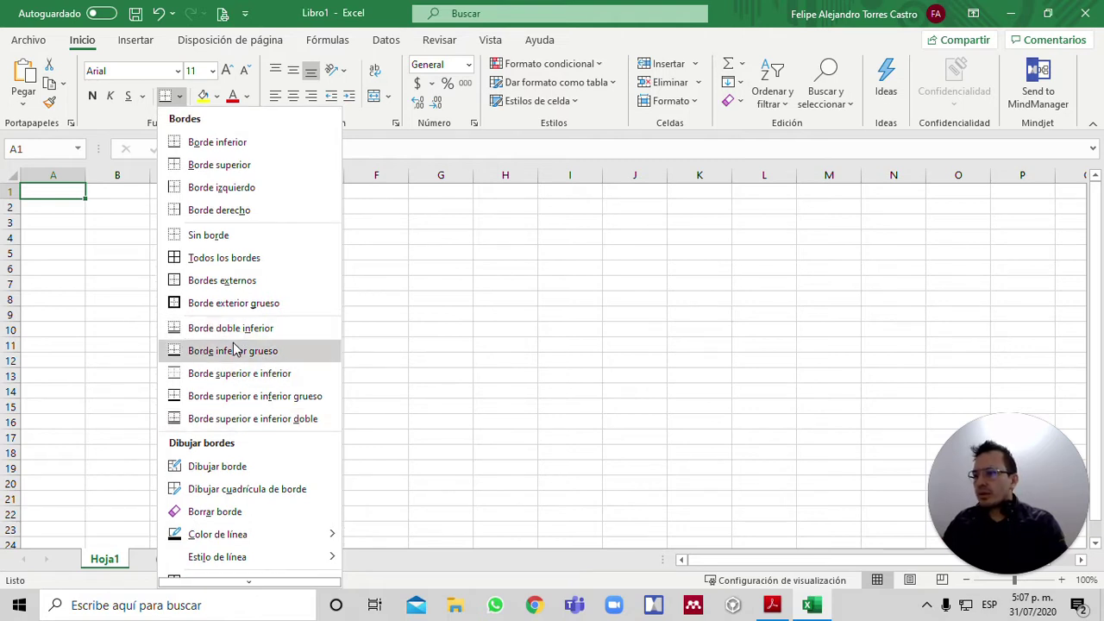
{"action": "scroll", "coordinate": [226, 414], "scroll_direction": "down", "scroll_amount": 1}
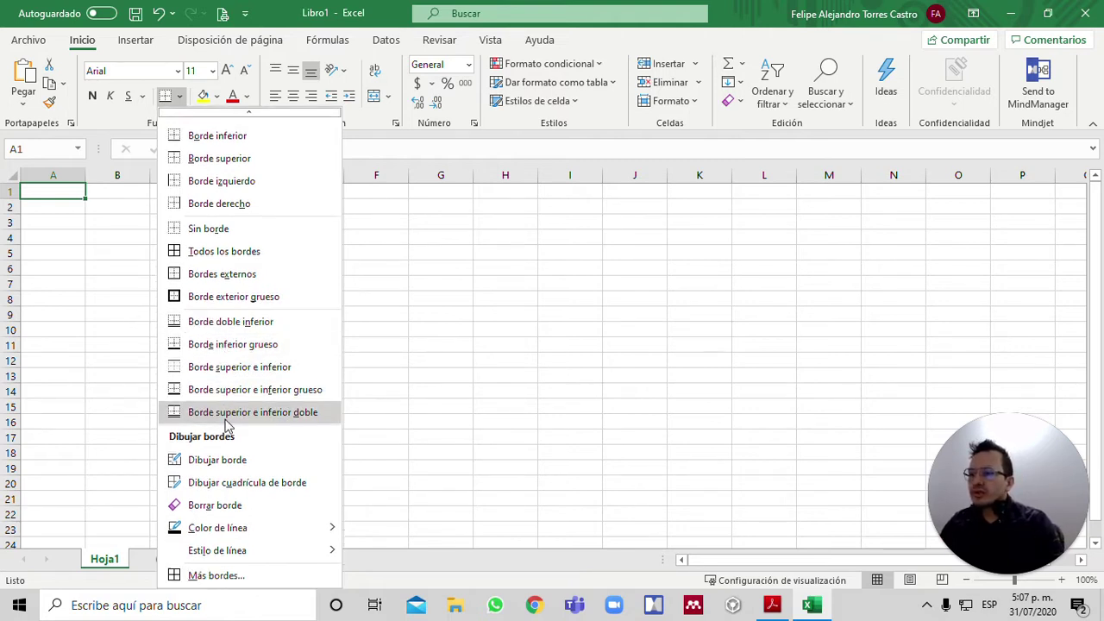
Explore the line colours and line styles in the detailed border settings for A1, choosing a dash-dot line style before accepting.
{"action": "left_click", "coordinate": [218, 576]}
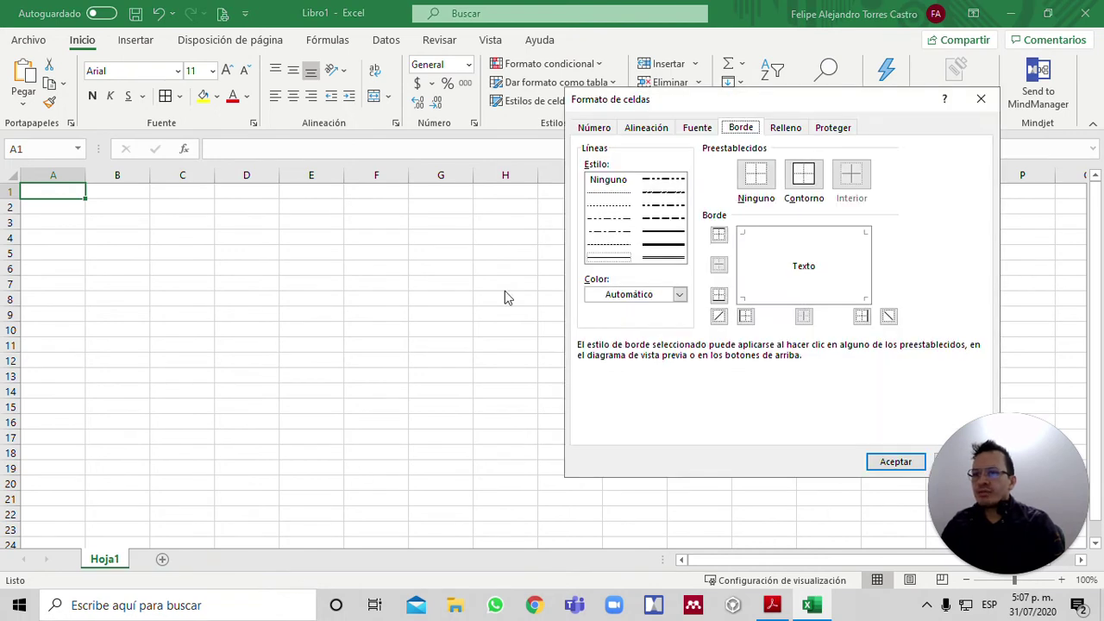
{"action": "left_click", "coordinate": [680, 294]}
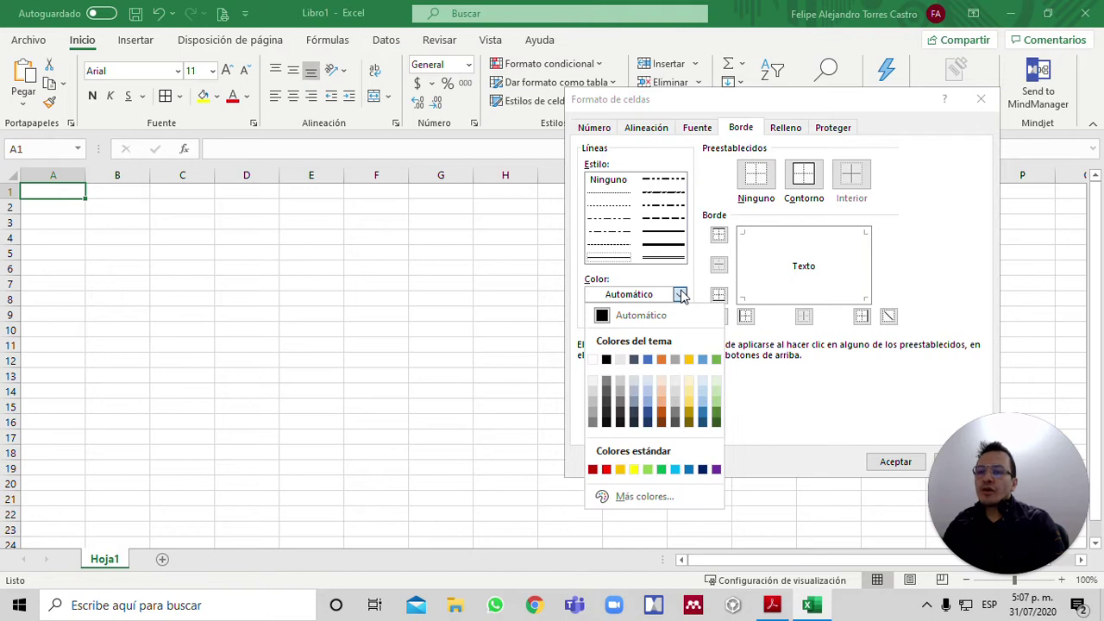
{"action": "left_click", "coordinate": [679, 294]}
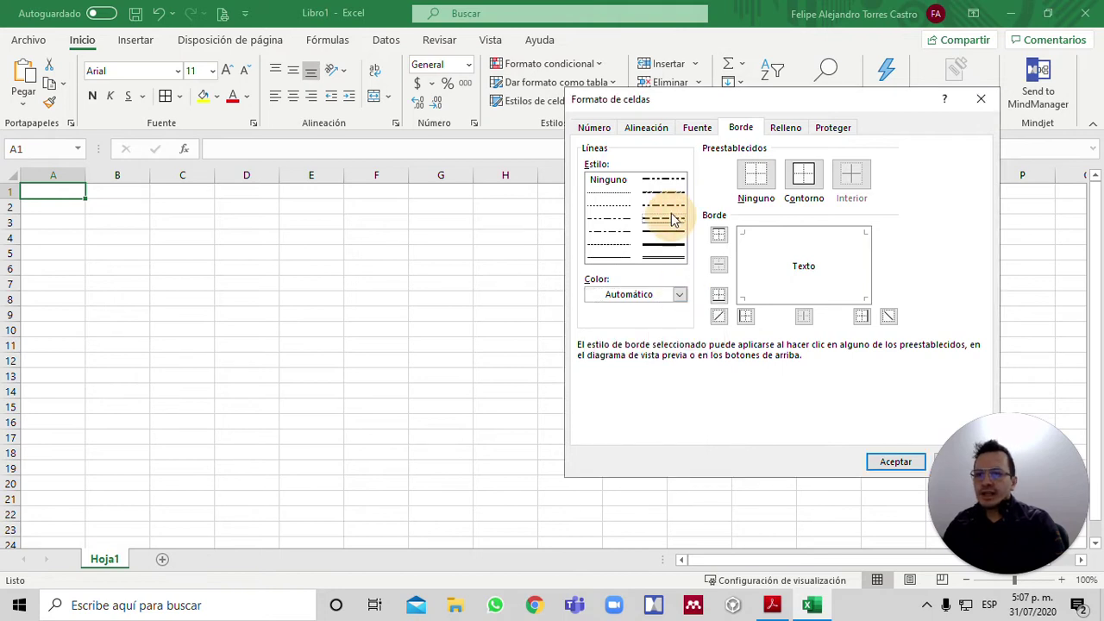
{"action": "left_click", "coordinate": [664, 244]}
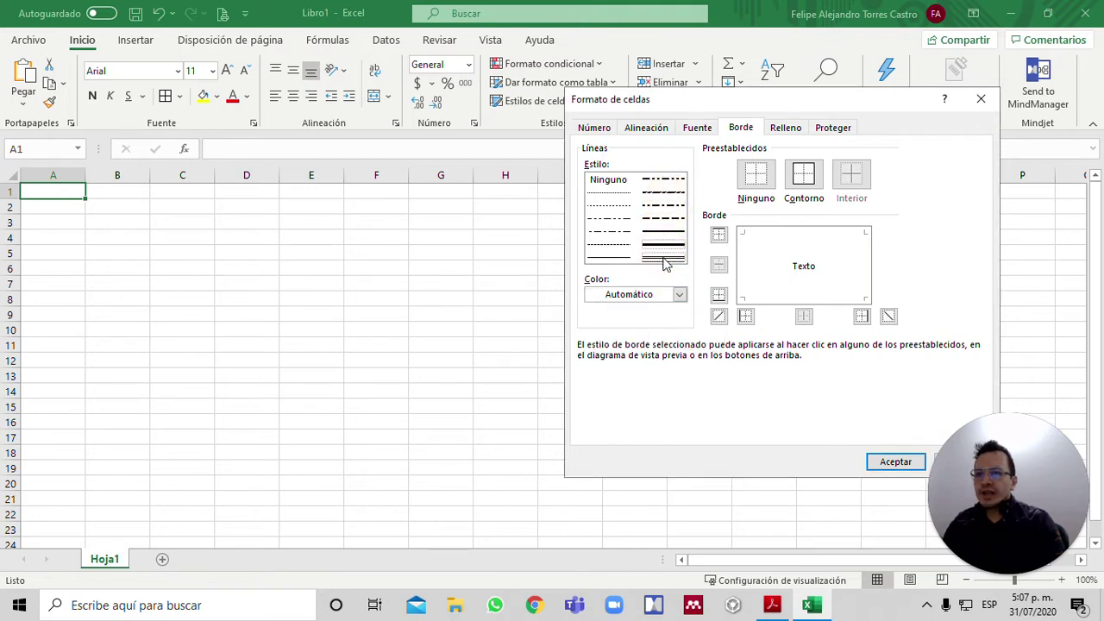
{"action": "left_click", "coordinate": [614, 242]}
{"action": "left_click", "coordinate": [615, 221]}
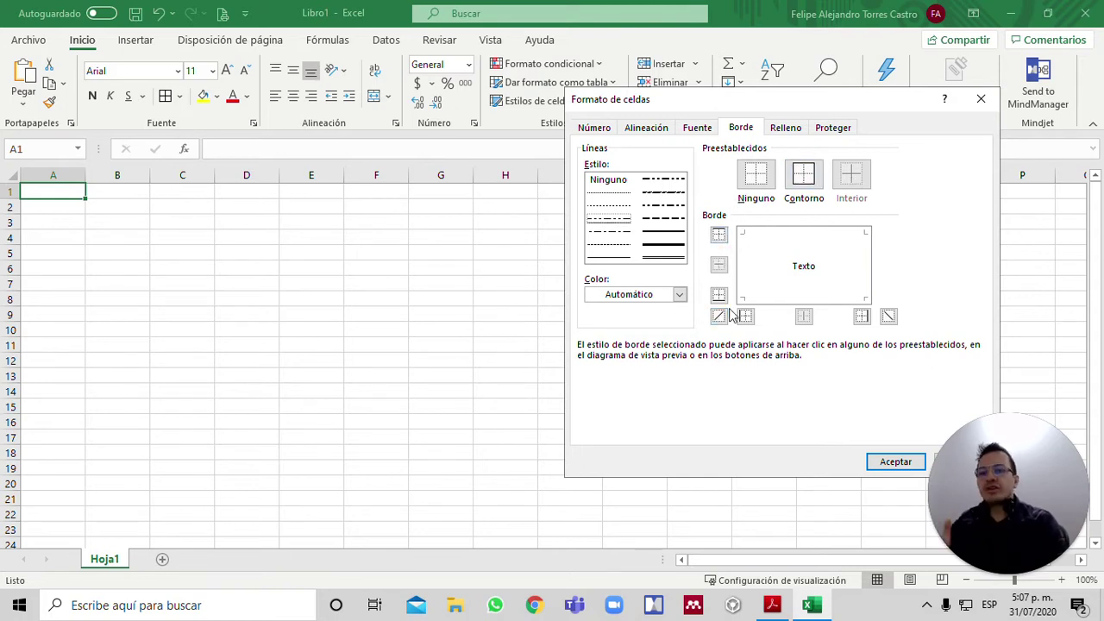
{"action": "left_click_drag", "start_coordinate": [810, 115], "coordinate": [730, 89]}
{"action": "left_click", "coordinate": [875, 460]}
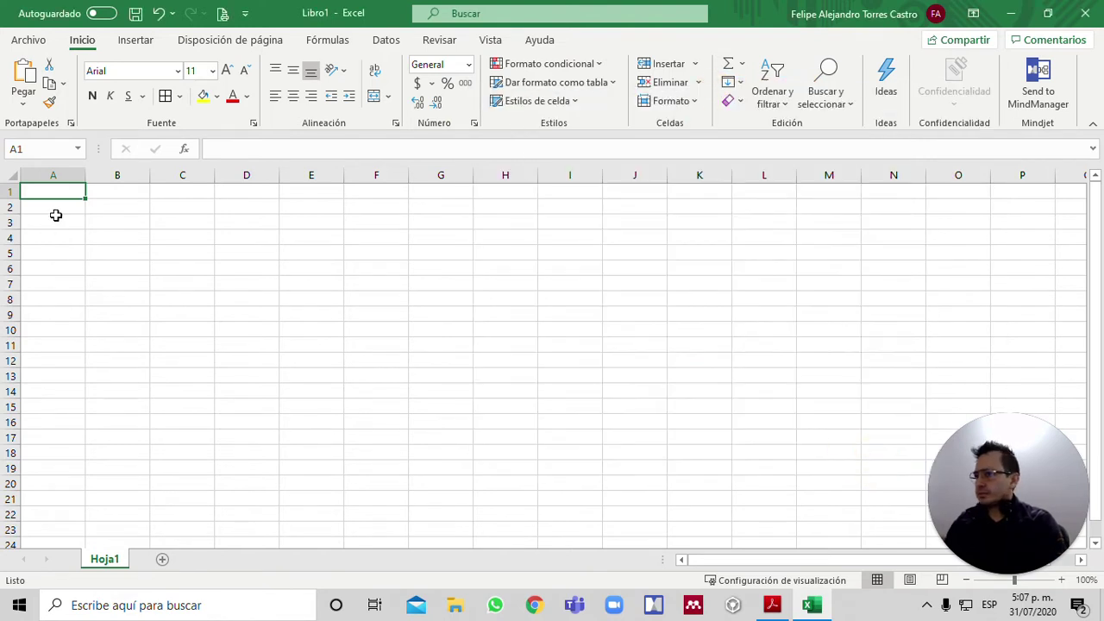
Fill cell A1 with dark green and the range C1:D6 with light blue-gray.
{"action": "left_click", "coordinate": [217, 98]}
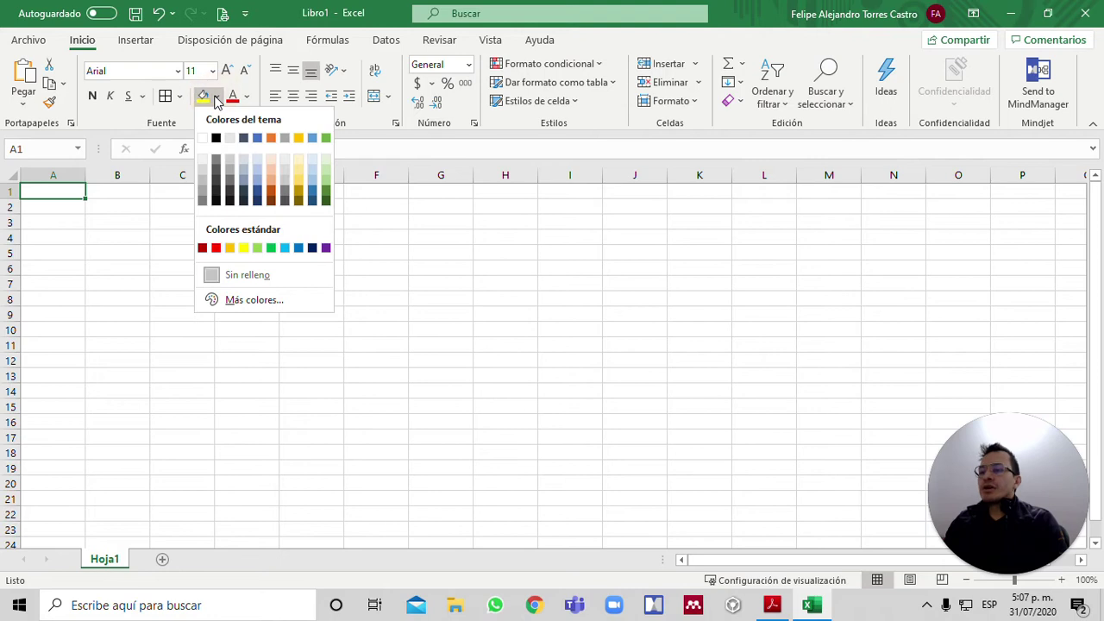
{"action": "left_click", "coordinate": [326, 191]}
{"action": "left_click_drag", "start_coordinate": [167, 193], "coordinate": [270, 265]}
{"action": "left_click", "coordinate": [217, 95]}
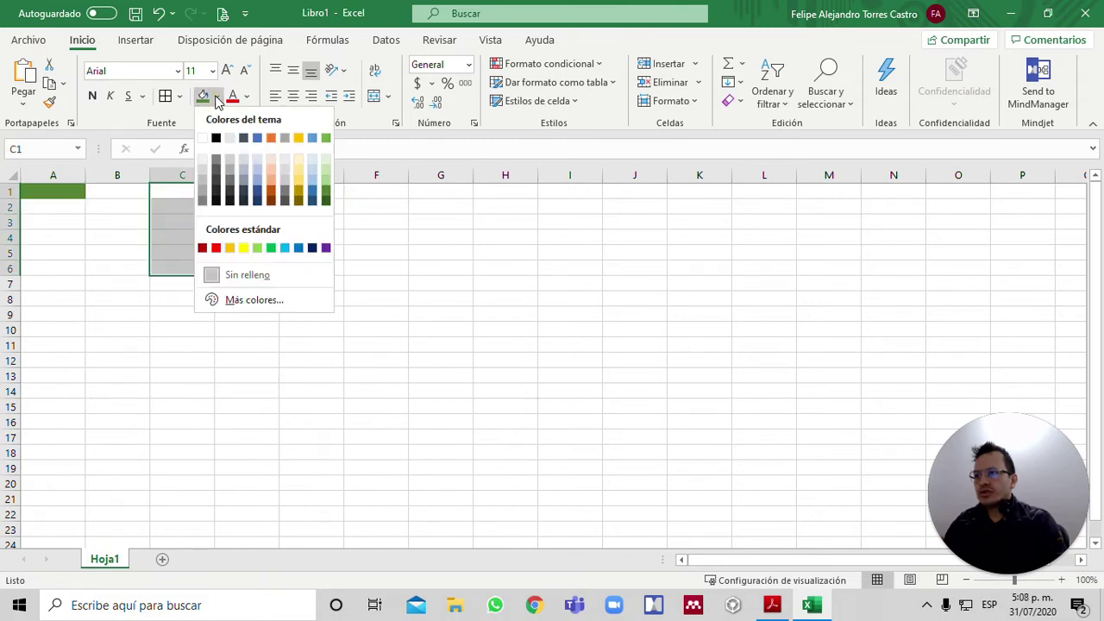
{"action": "left_click", "coordinate": [246, 165]}
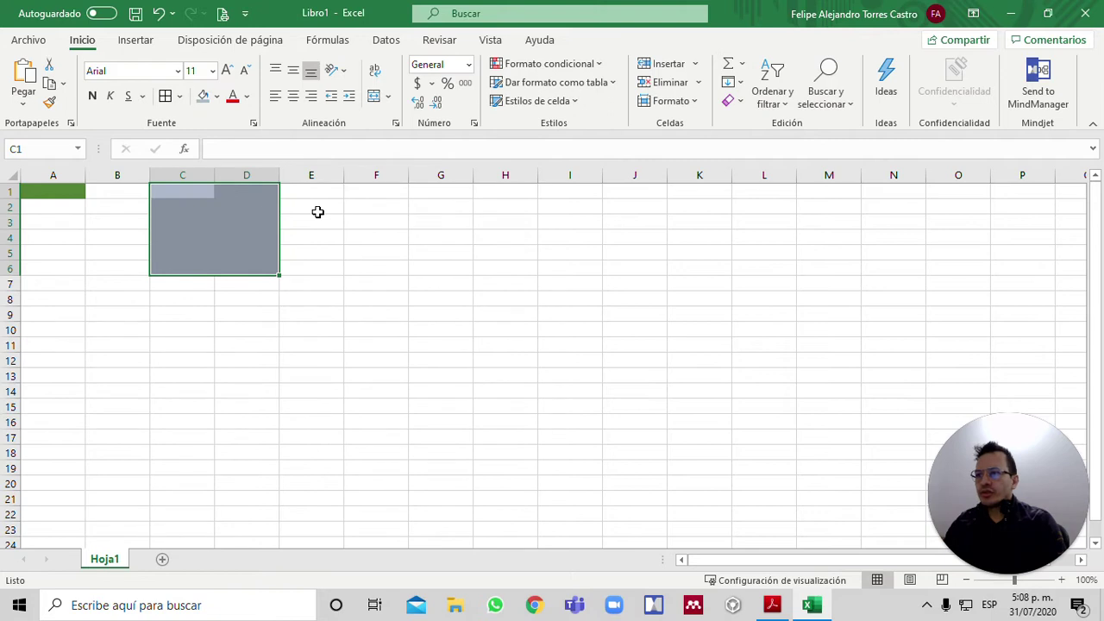
{"action": "left_click", "coordinate": [317, 212]}
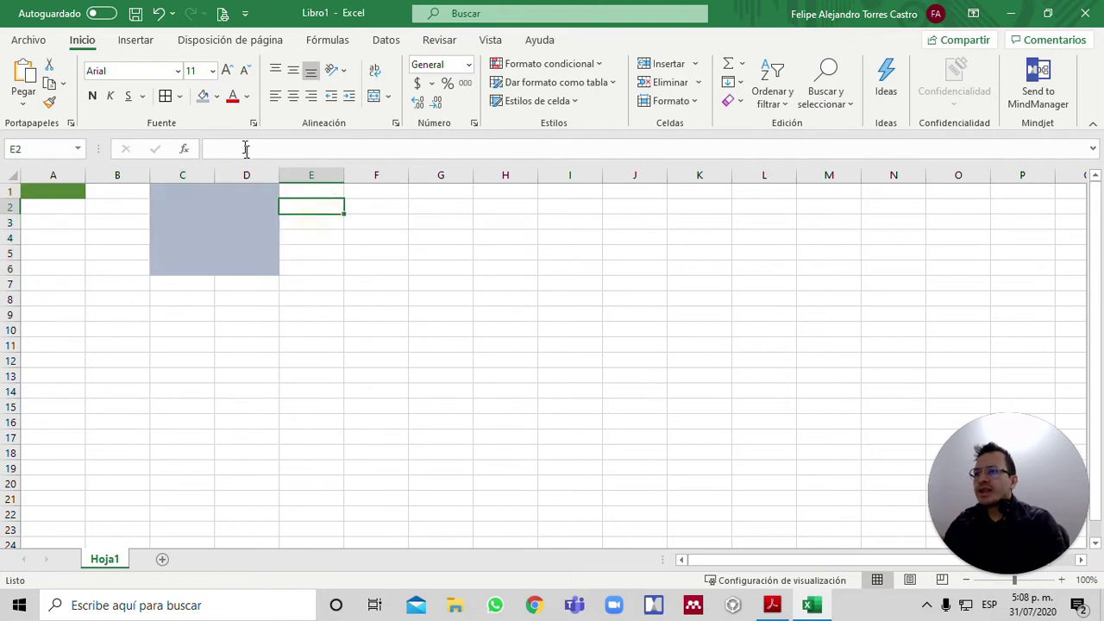
Enter "fgfgdsfdsfds" in cell D10, try a red font colour on it and set the text to dark blue.
{"action": "left_click", "coordinate": [246, 96]}
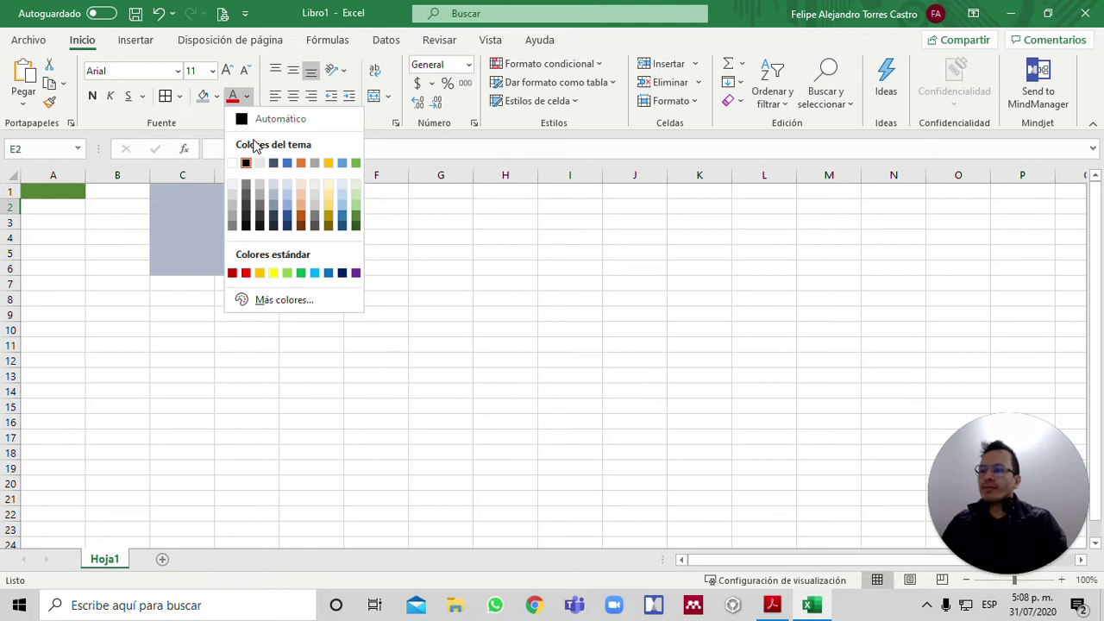
{"action": "left_click", "coordinate": [273, 380]}
{"action": "left_click", "coordinate": [228, 330]}
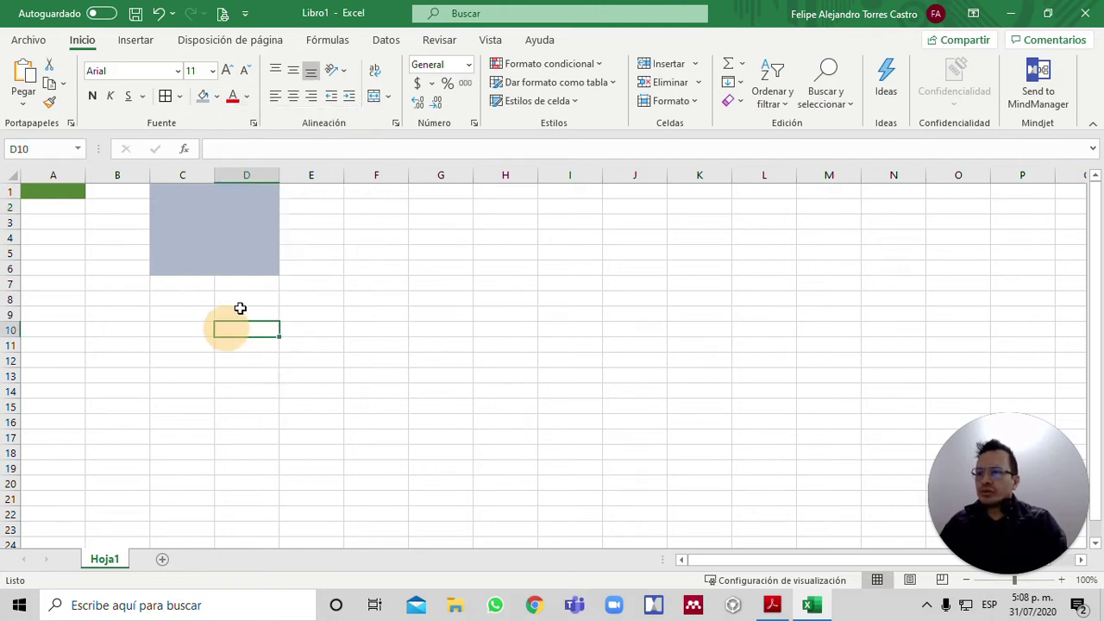
{"action": "type", "text": "fgfgdsfdsfds"}
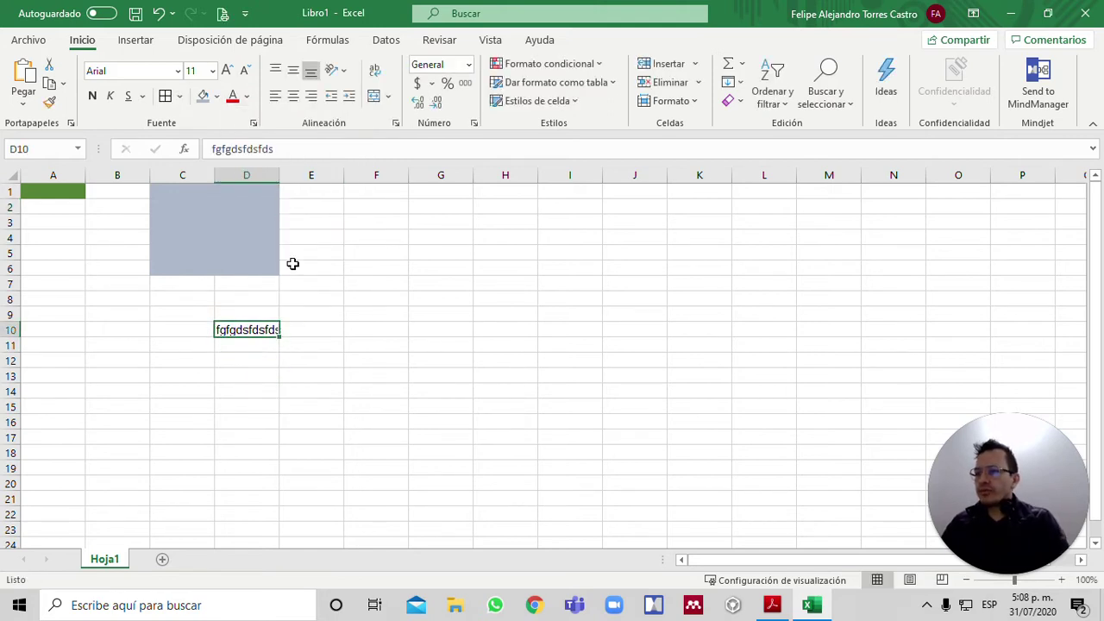
{"action": "left_click", "coordinate": [233, 96]}
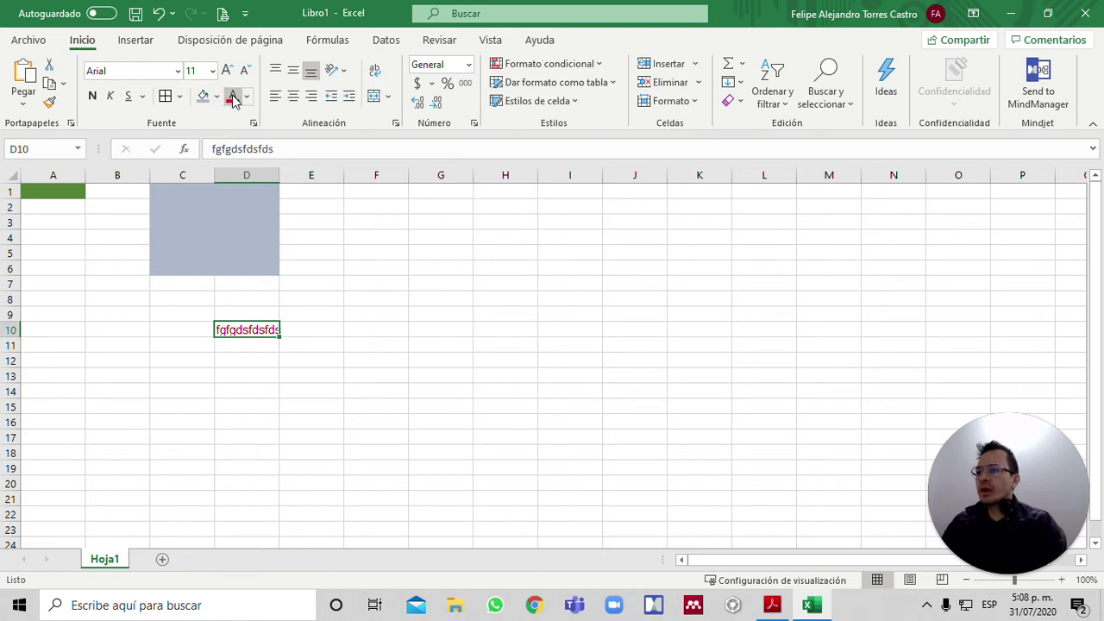
{"action": "left_click", "coordinate": [246, 97]}
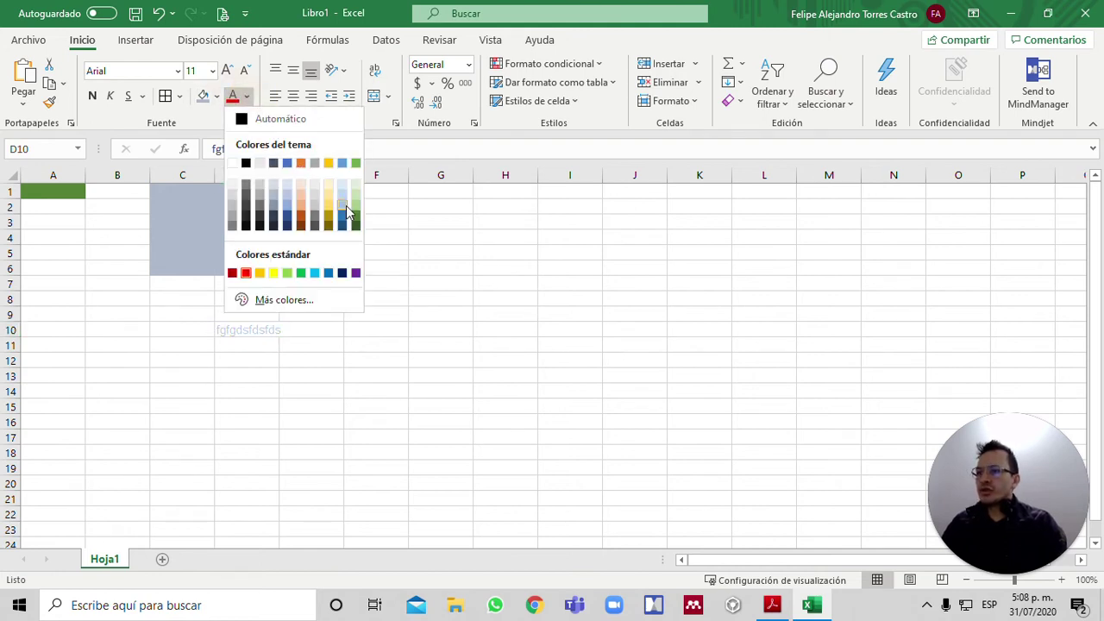
{"action": "left_click", "coordinate": [343, 227]}
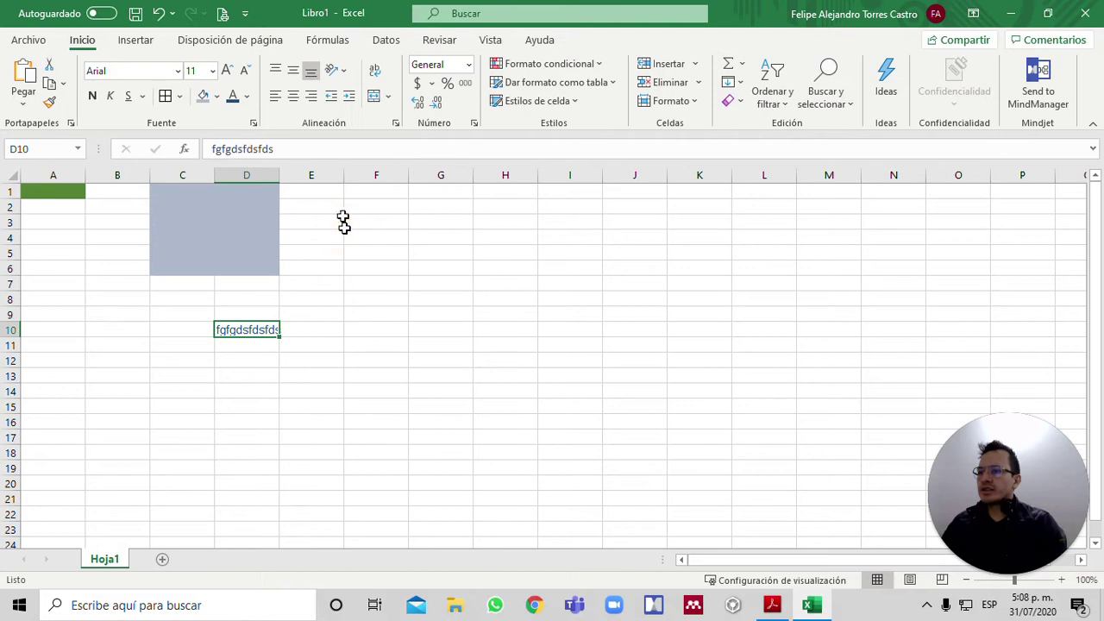
Set the font colour of cell E2 to dark orange and enter "errewrewrew" in it.
{"action": "left_click", "coordinate": [311, 201]}
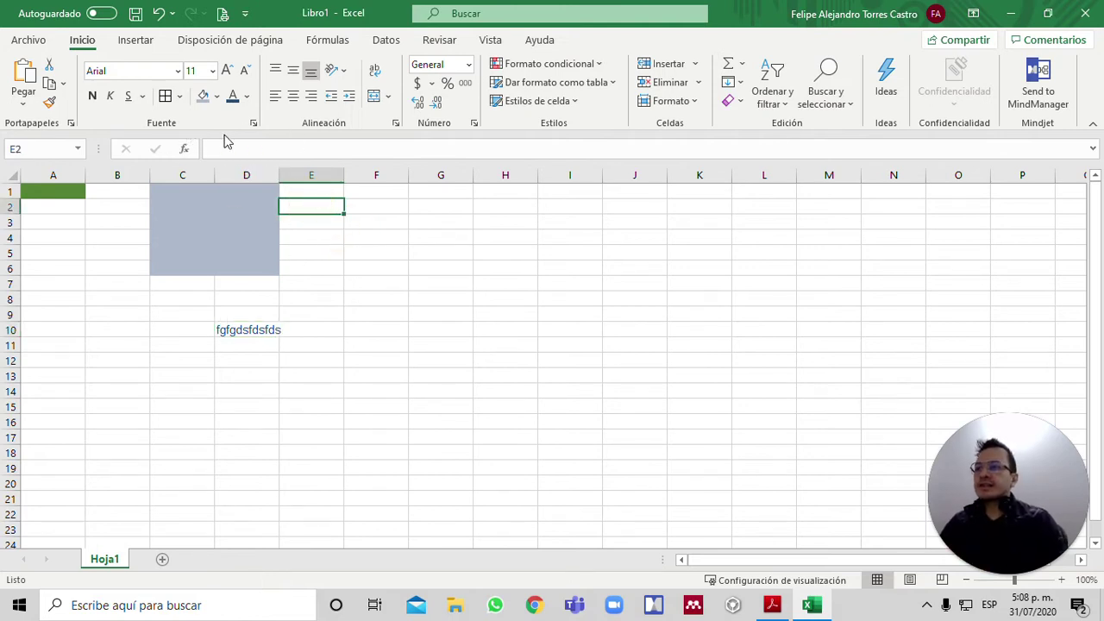
{"action": "left_click", "coordinate": [246, 96]}
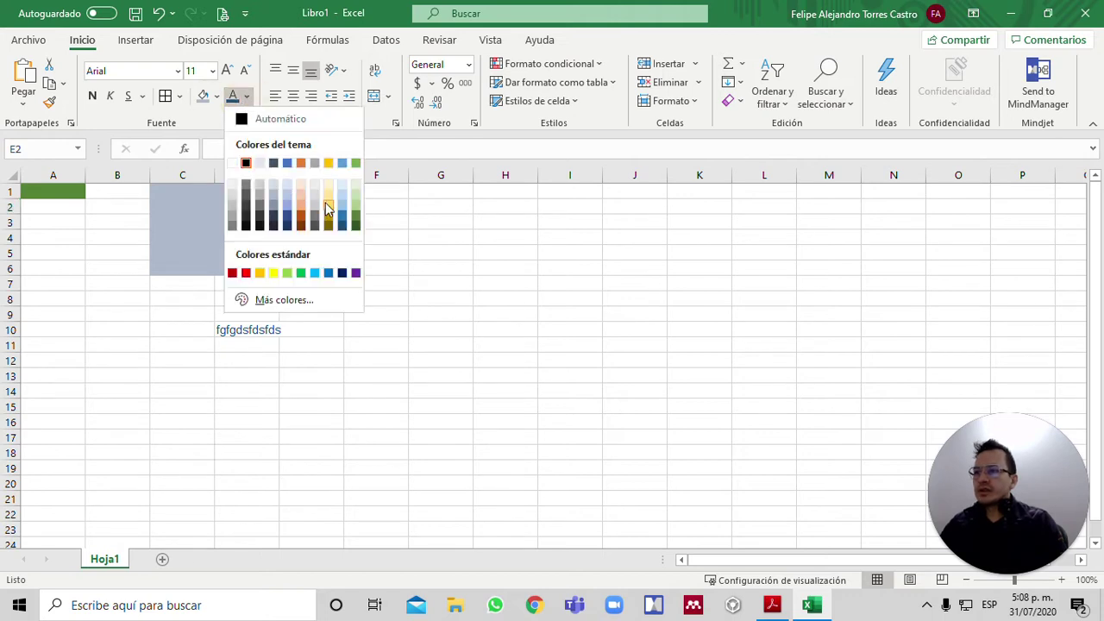
{"action": "left_click", "coordinate": [293, 217]}
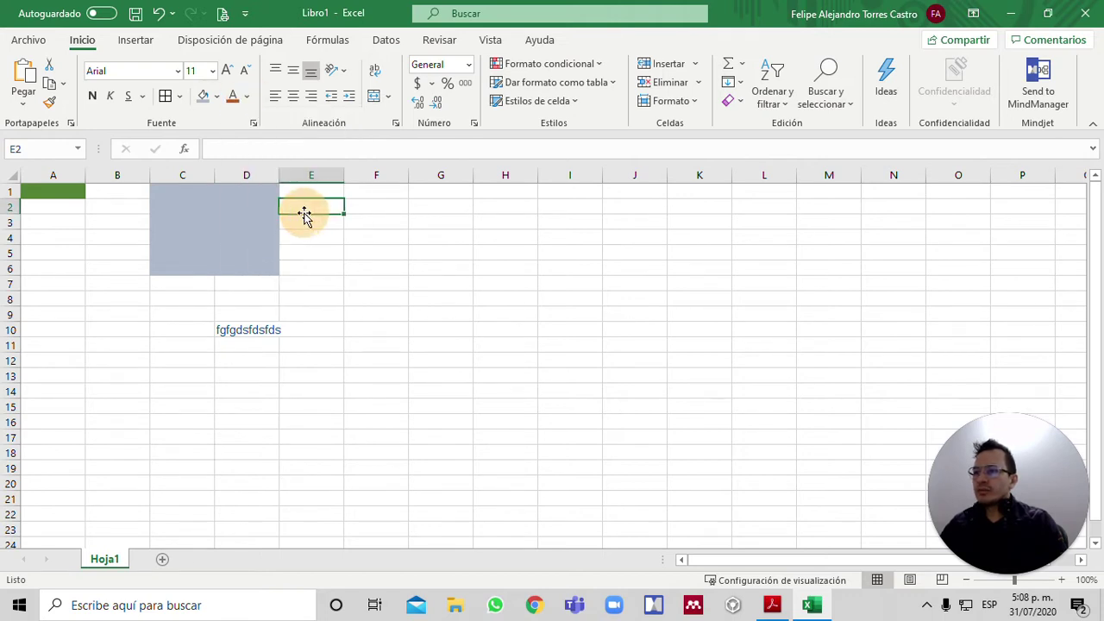
{"action": "type", "text": "errewrewrew"}
{"action": "key", "text": "Return"}
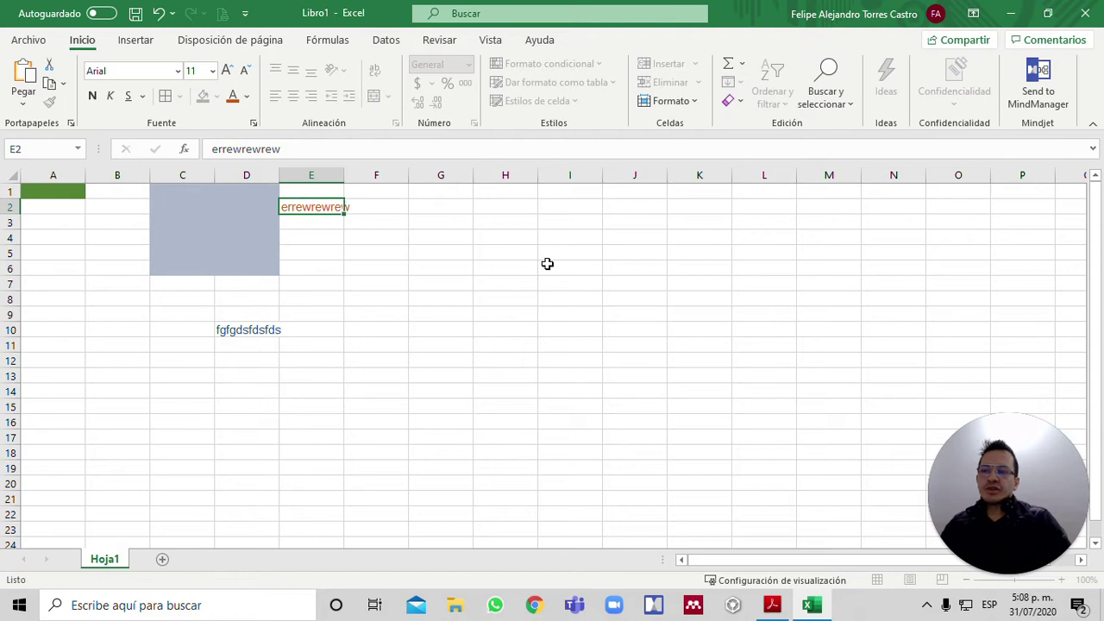
Enter "rerewer" in cell E3 and "trettre" in cell E4.
{"action": "type", "text": "rerewer"}
{"action": "key", "text": "Return"}
{"action": "type", "text": "trettre"}
{"action": "key", "text": "Return"}
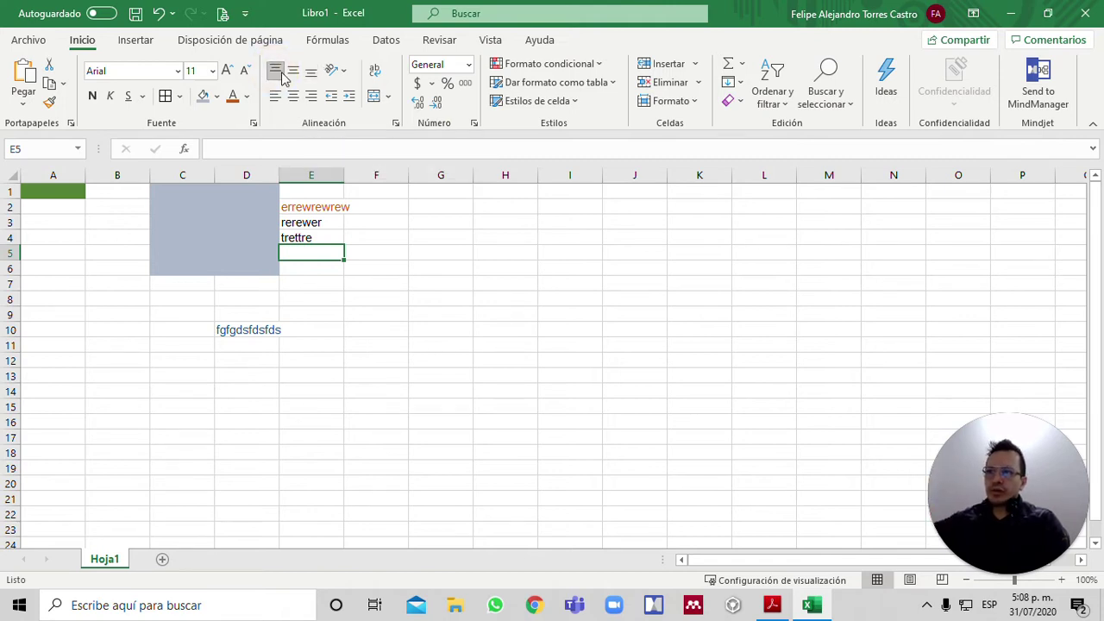
Apply bottom alignment to cell E5, try centring it horizontally, and set it to right alignment.
{"action": "left_click", "coordinate": [311, 76]}
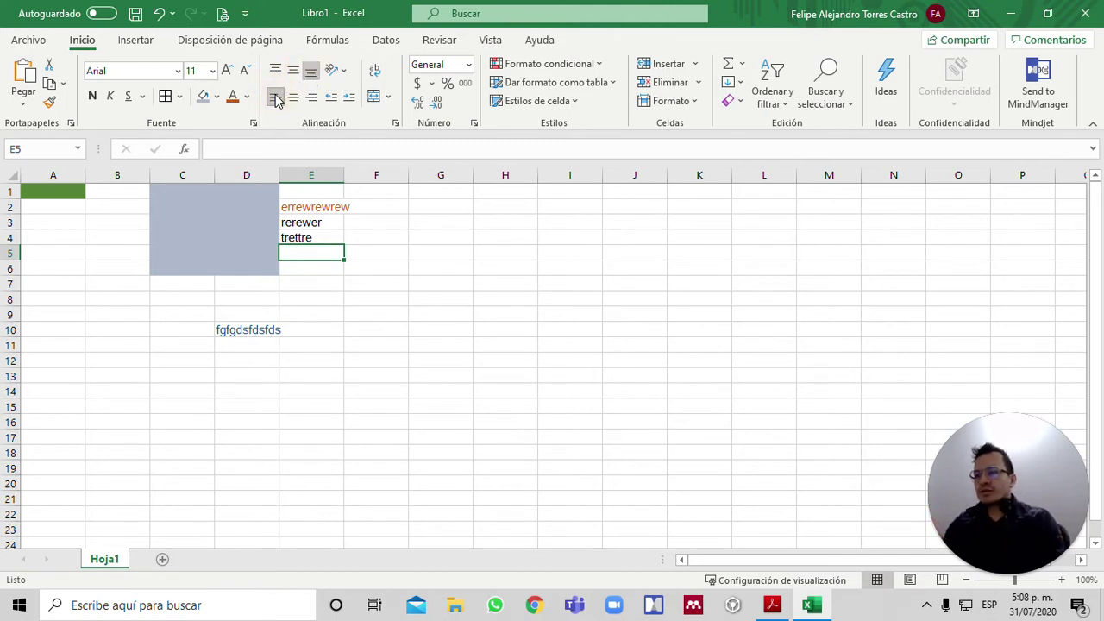
{"action": "left_click", "coordinate": [293, 97]}
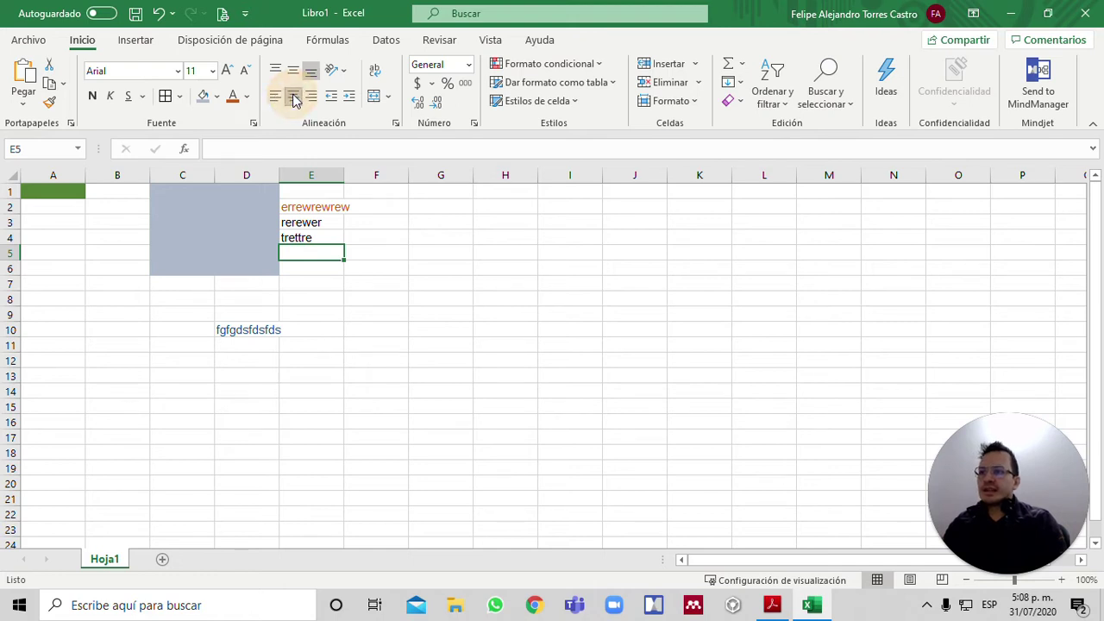
{"action": "left_click", "coordinate": [312, 99]}
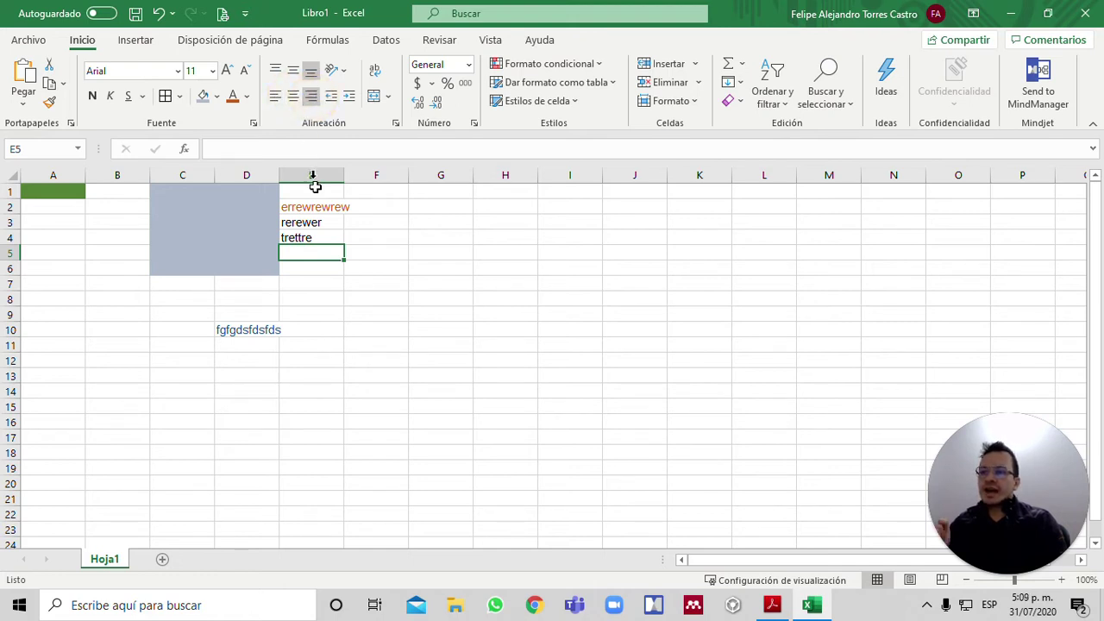
{"action": "left_click", "coordinate": [378, 239]}
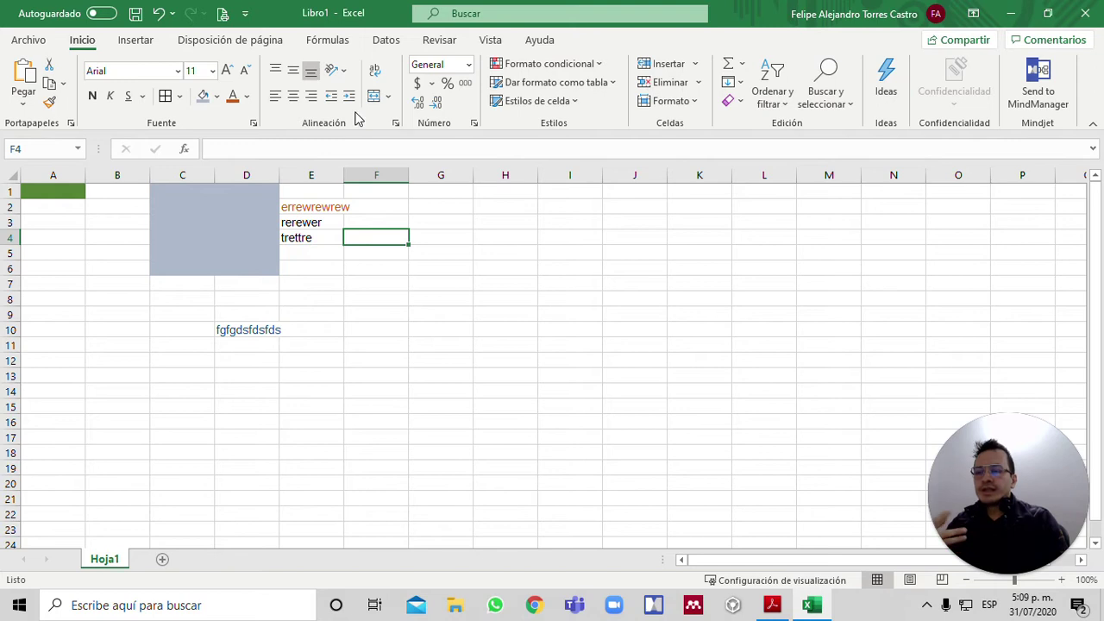
{"action": "left_click", "coordinate": [361, 265]}
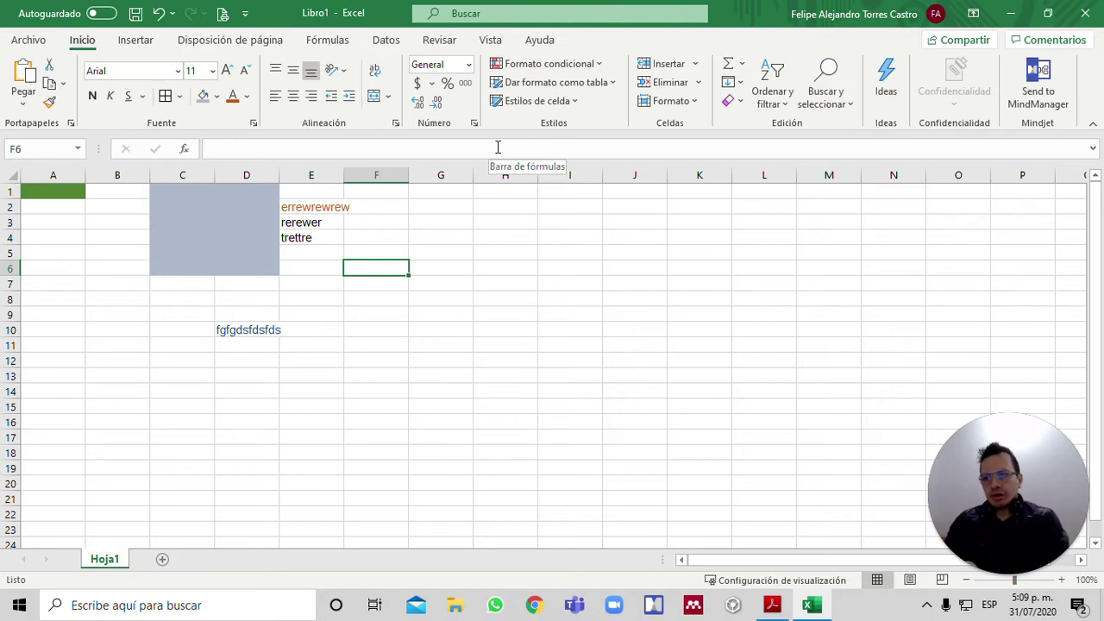
Examine the horizontal text alignment choices for cell D8 and the available options for merging cells.
{"action": "left_click", "coordinate": [273, 298]}
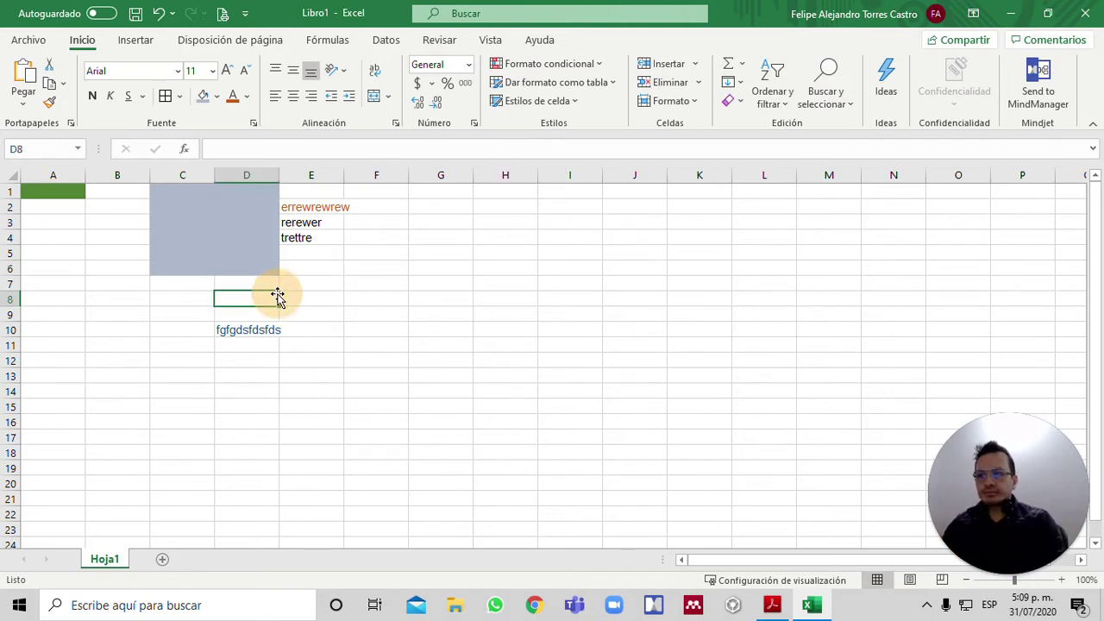
{"action": "left_click", "coordinate": [396, 124]}
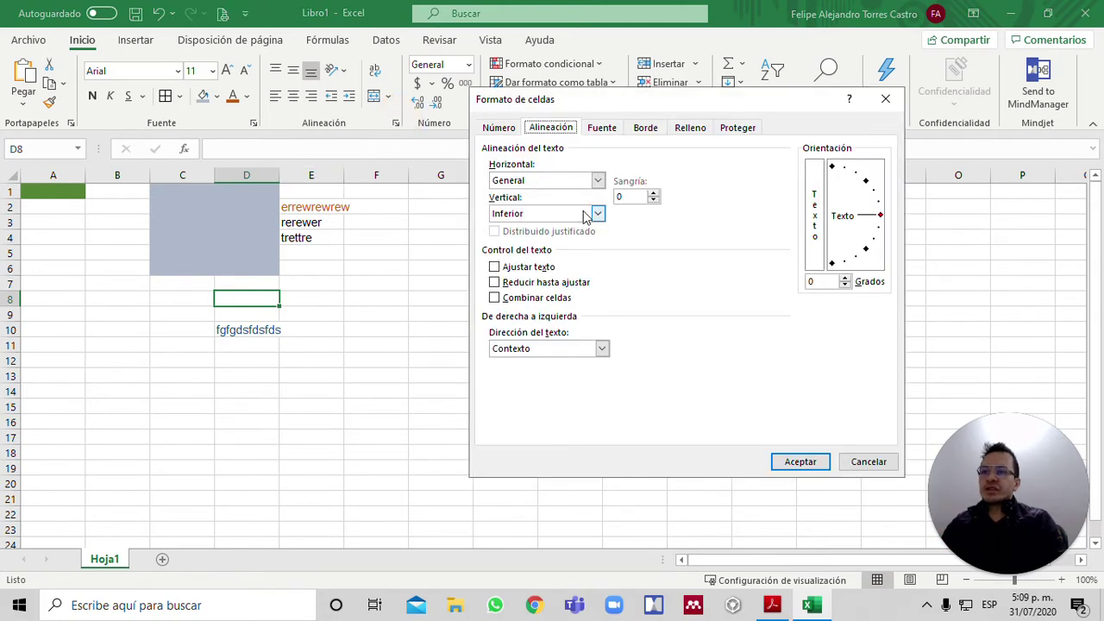
{"action": "left_click", "coordinate": [596, 179]}
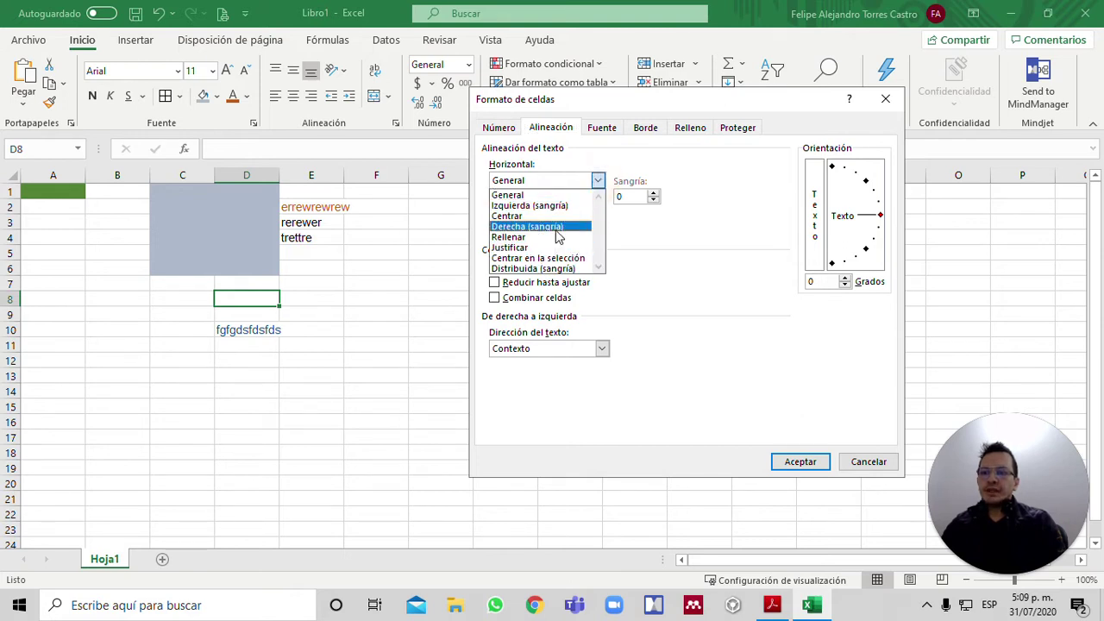
{"action": "left_click", "coordinate": [534, 195]}
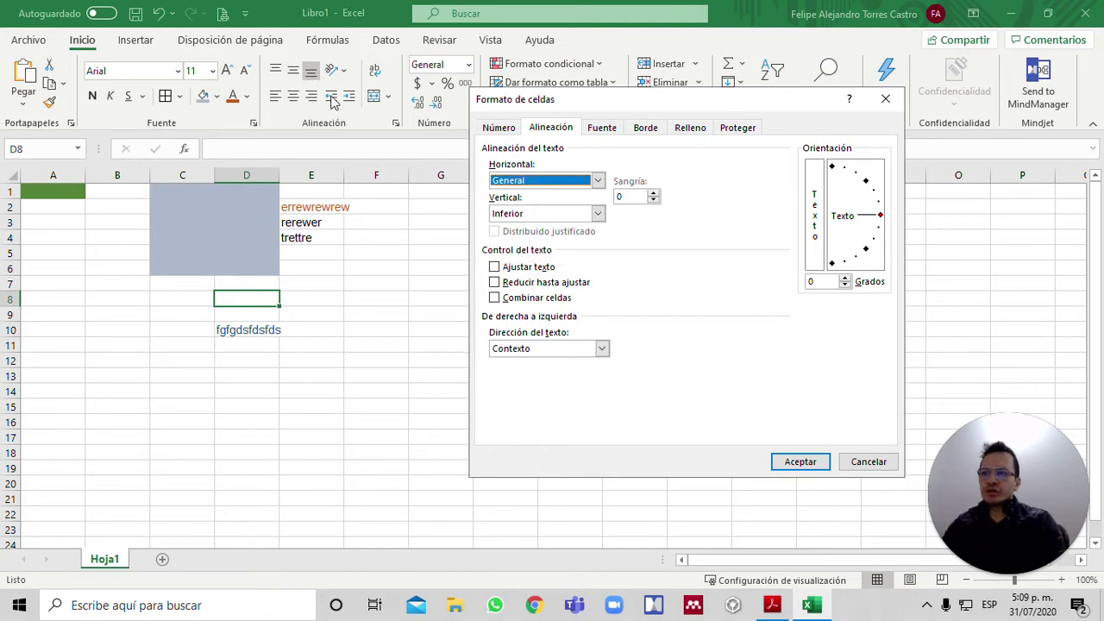
{"action": "left_click", "coordinate": [868, 463]}
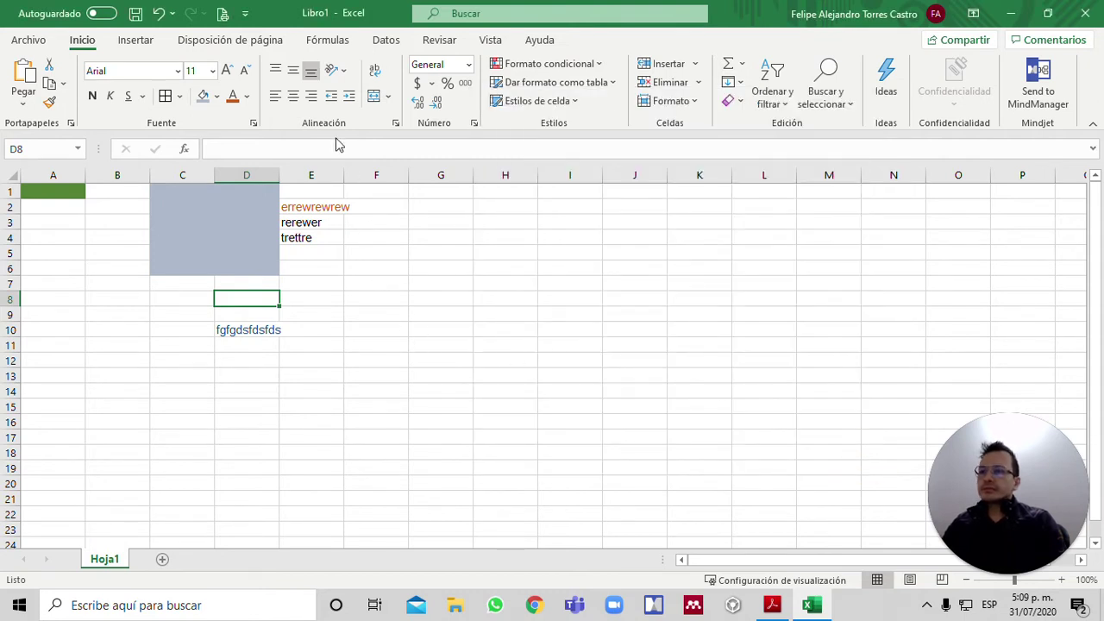
{"action": "left_click", "coordinate": [389, 98]}
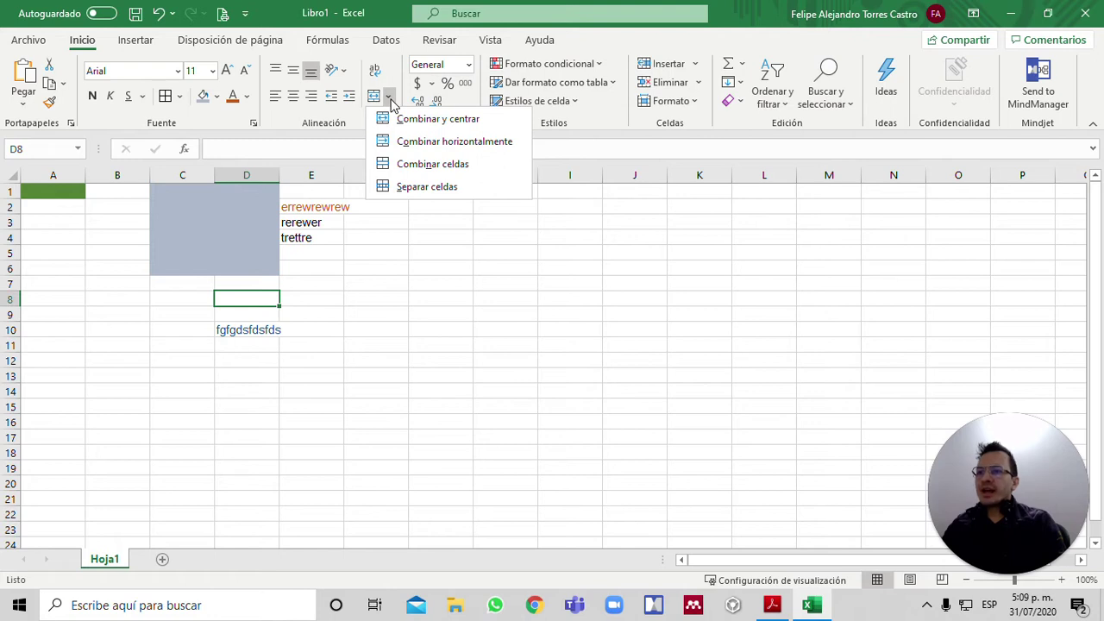
{"action": "left_click", "coordinate": [389, 99]}
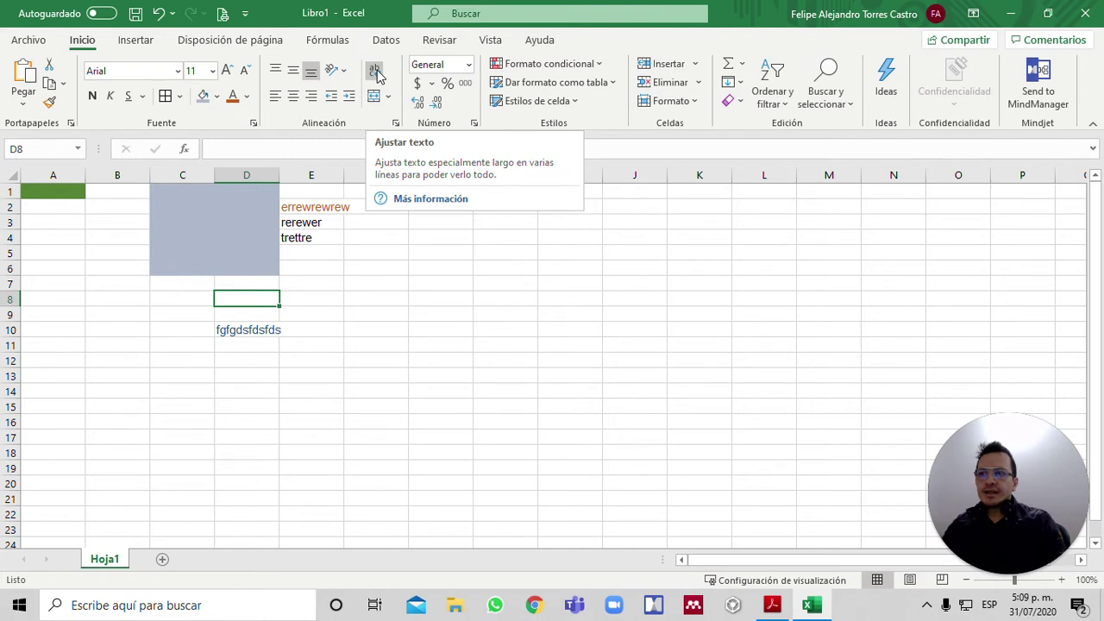
{"action": "left_click", "coordinate": [322, 207]}
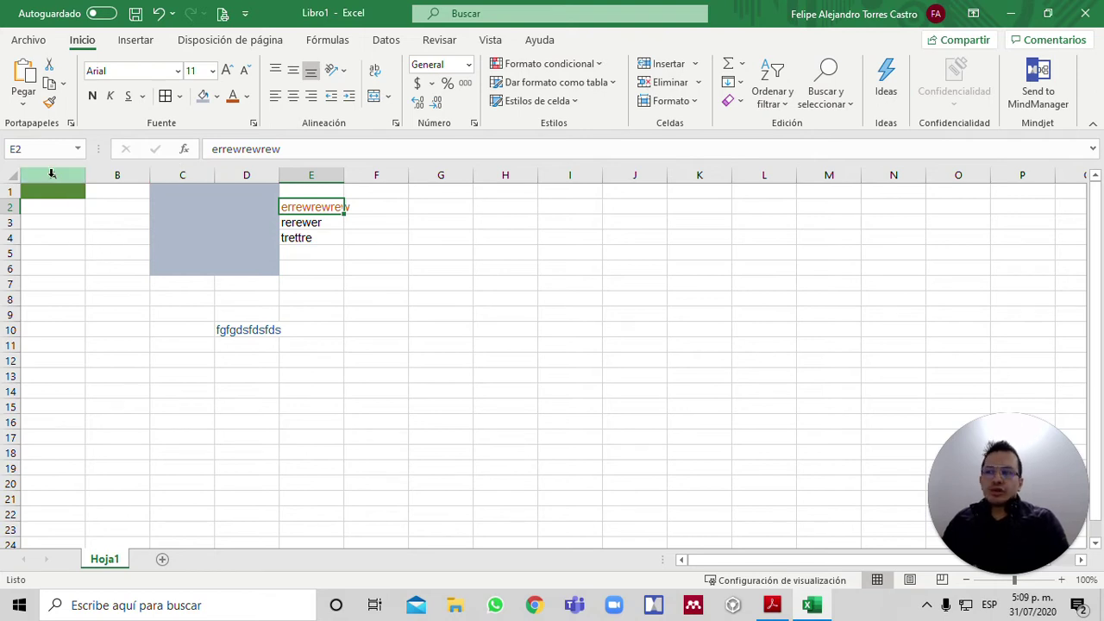
{"action": "left_click", "coordinate": [123, 250]}
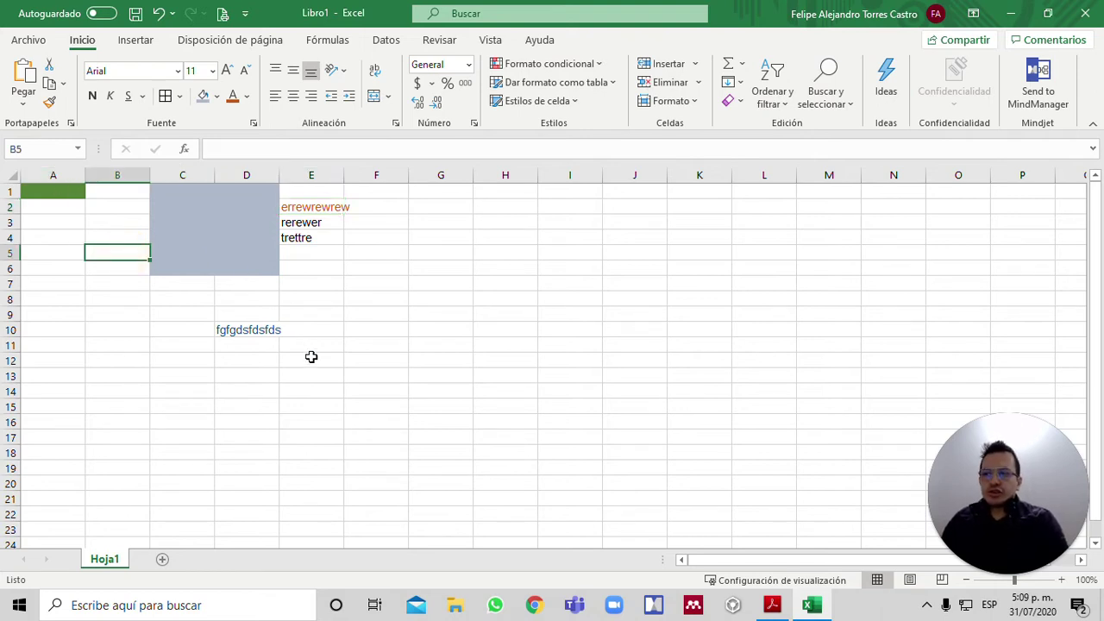
{"action": "left_click", "coordinate": [328, 263]}
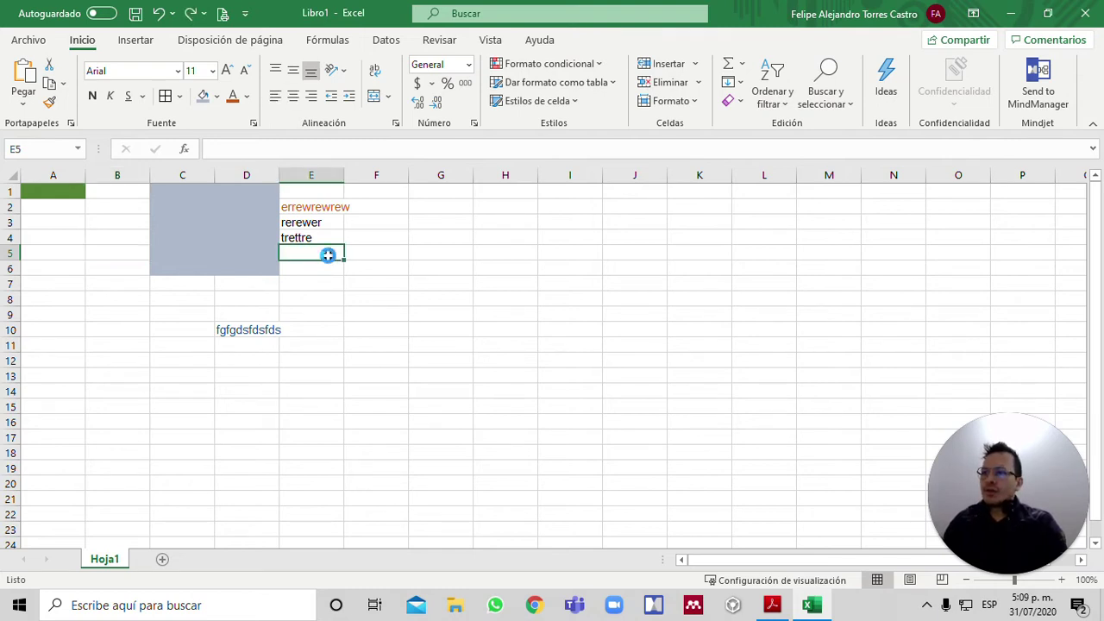
Remove the fill colour from the whole sheet and reset all font colours to automatic.
{"action": "left_click", "coordinate": [11, 174]}
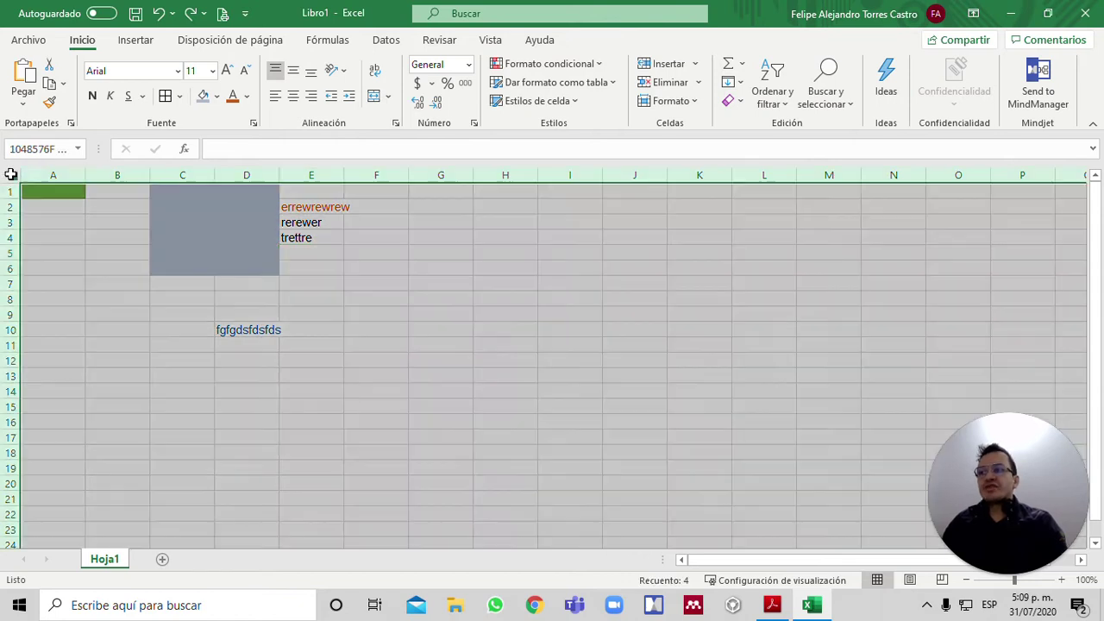
{"action": "left_click", "coordinate": [216, 96]}
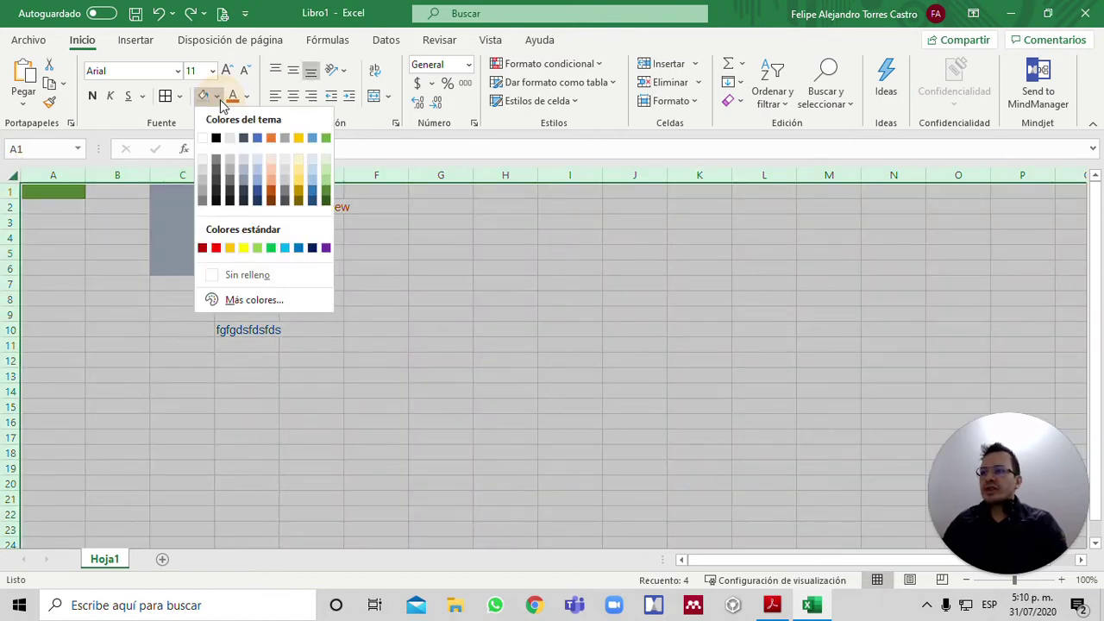
{"action": "left_click", "coordinate": [243, 281]}
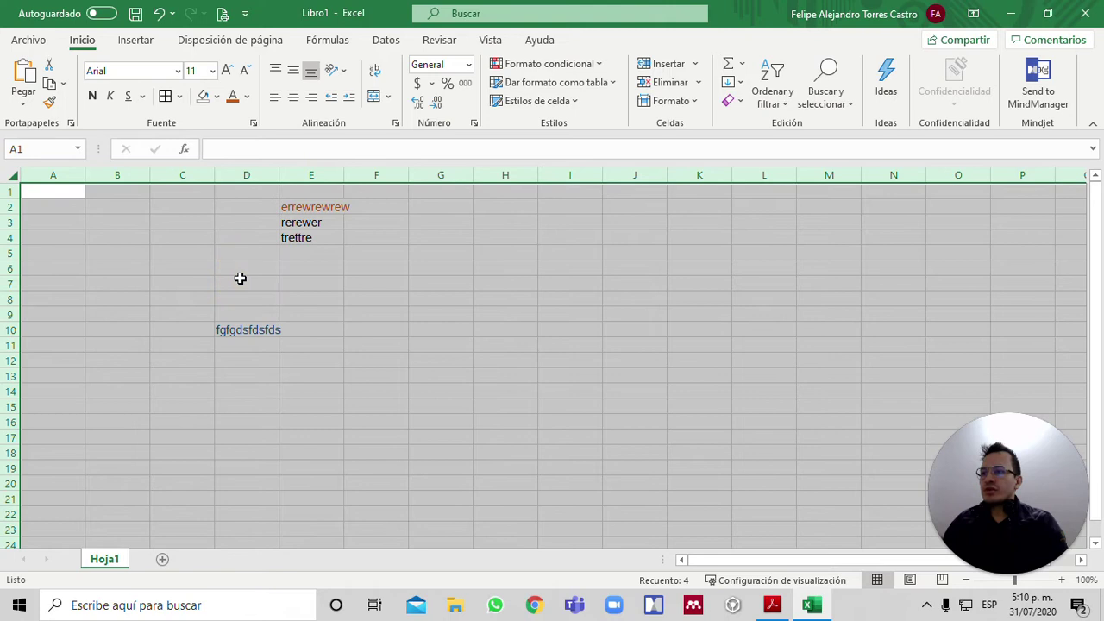
{"action": "left_click", "coordinate": [249, 97]}
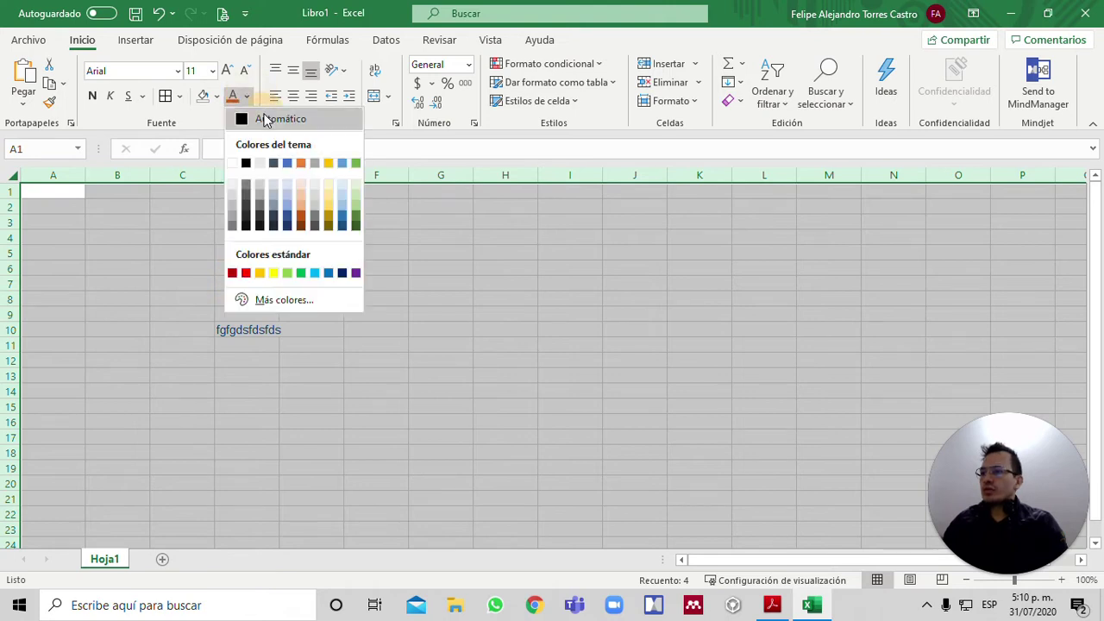
{"action": "left_click", "coordinate": [264, 119]}
{"action": "left_click", "coordinate": [226, 250]}
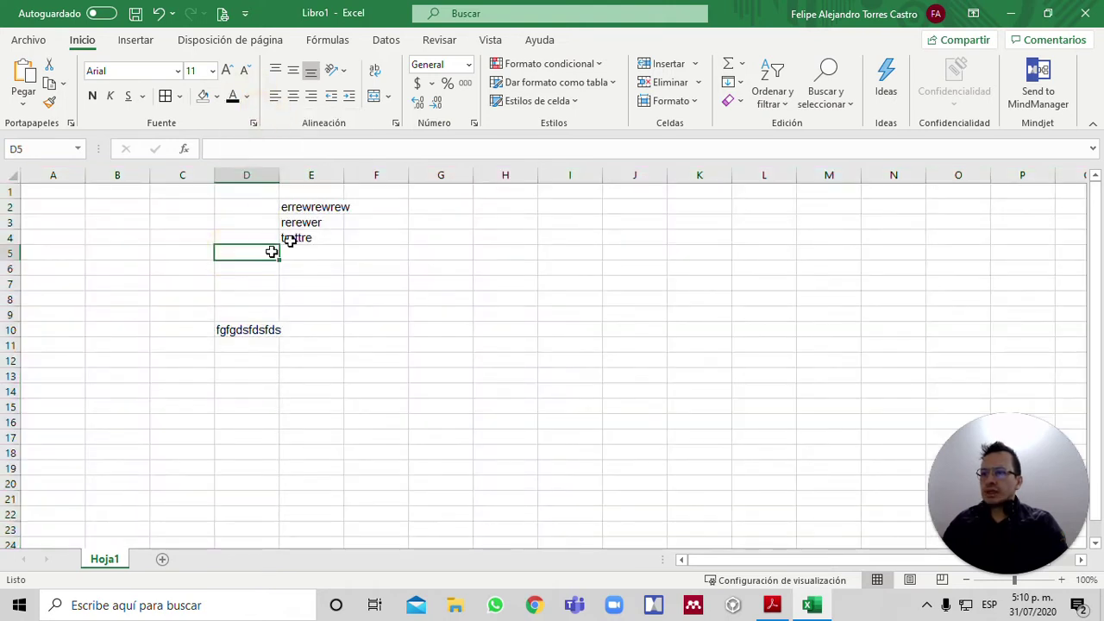
Delete columns D and E together with the sample text in them.
{"action": "left_click", "coordinate": [291, 207]}
{"action": "left_click_drag", "start_coordinate": [246, 173], "coordinate": [295, 166]}
{"action": "right_click", "coordinate": [308, 181]}
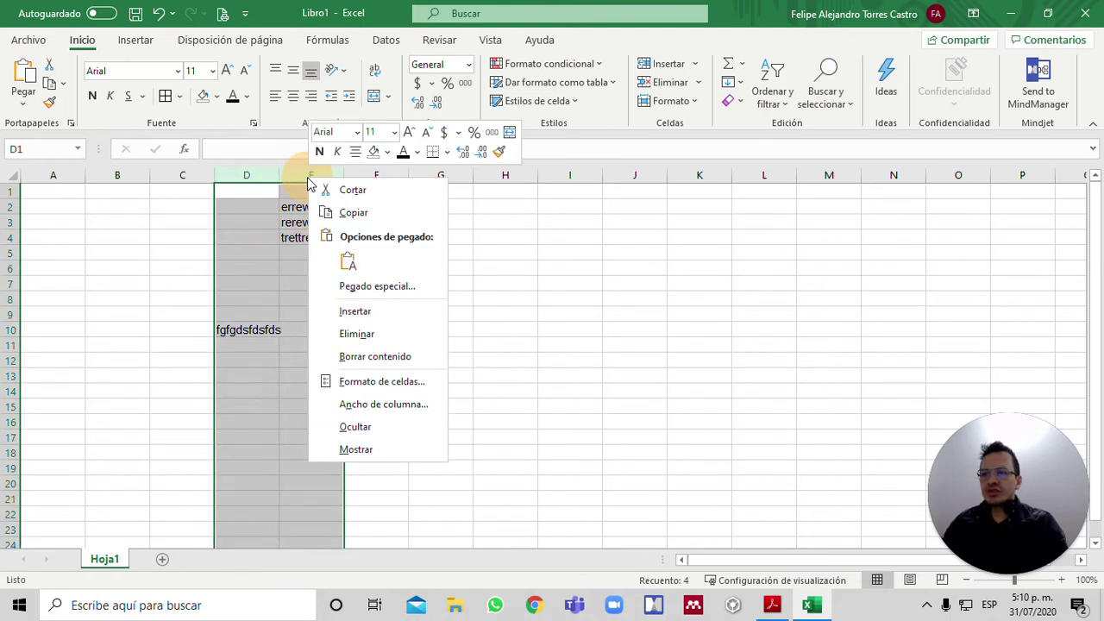
{"action": "left_click", "coordinate": [368, 330]}
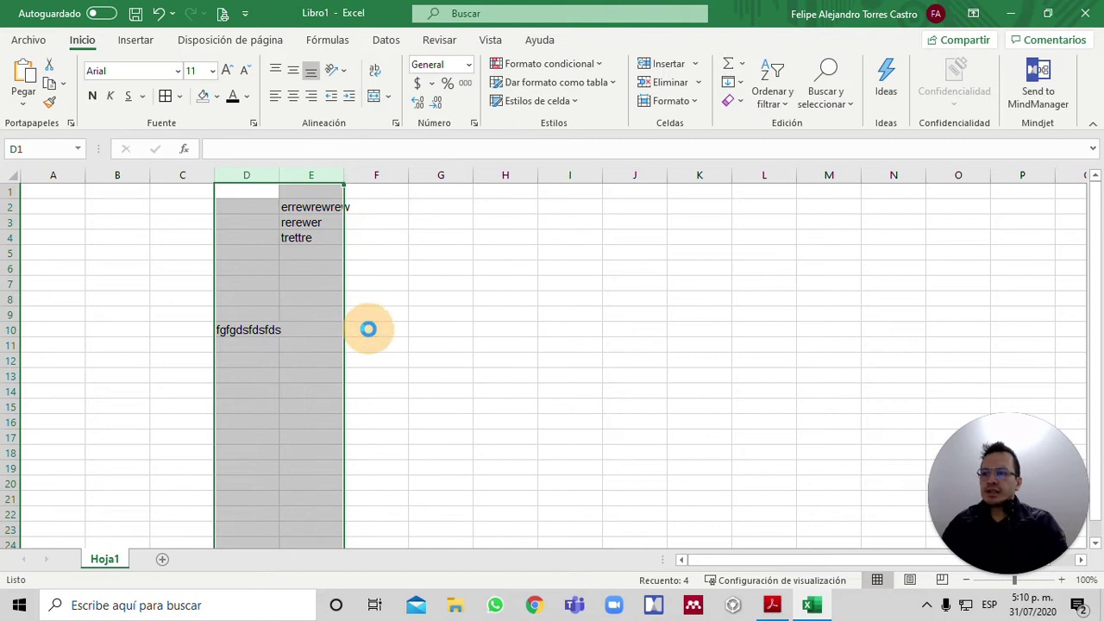
{"action": "left_click", "coordinate": [282, 238]}
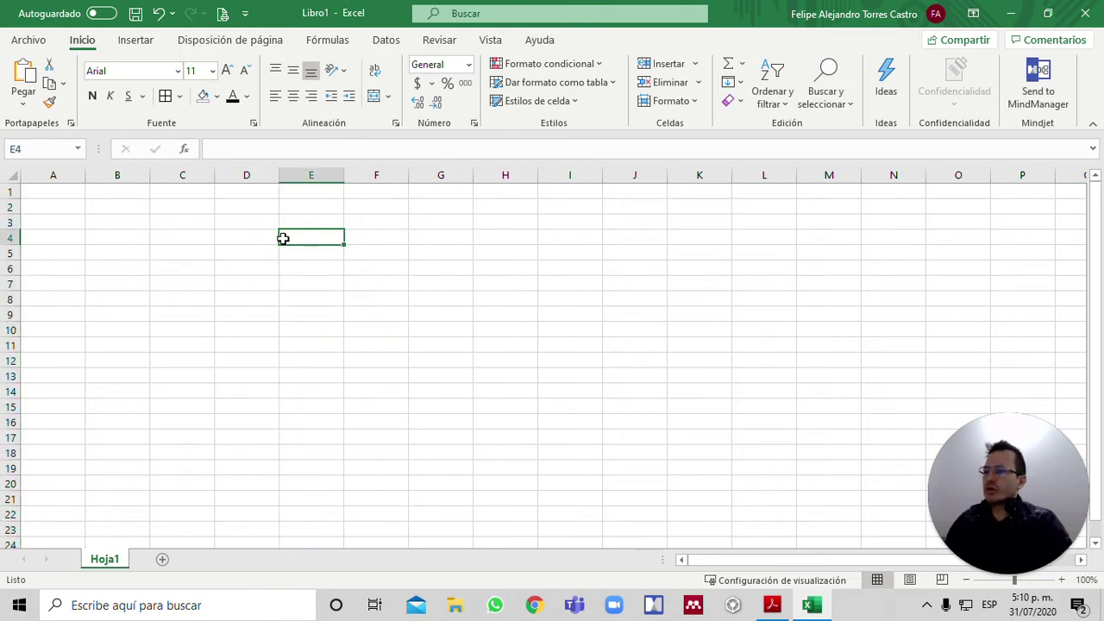
Enter the title "ESTADO DE LA SITUACIÓN FINANCIERA" in cell A1.
{"action": "key", "text": "Home"}
{"action": "key", "text": "Up"}
{"action": "key", "text": "Up"}
{"action": "key", "text": "Up"}
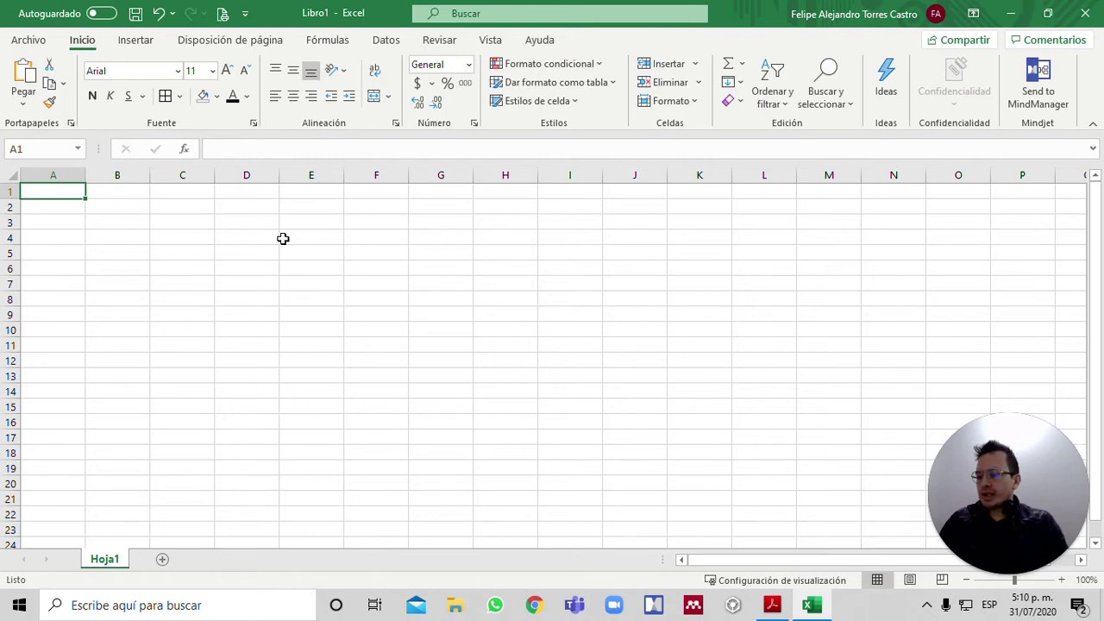
{"action": "type", "text": "ESTADO DE LA SITUACIÓN FINANCIERA"}
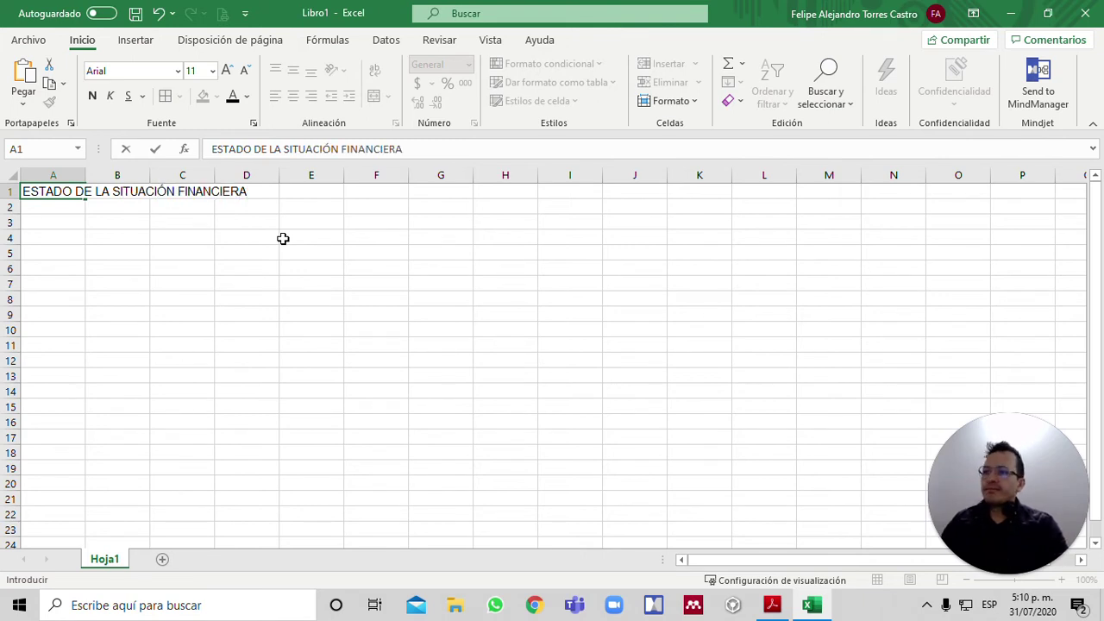
{"action": "key", "text": "ctrl+Return"}
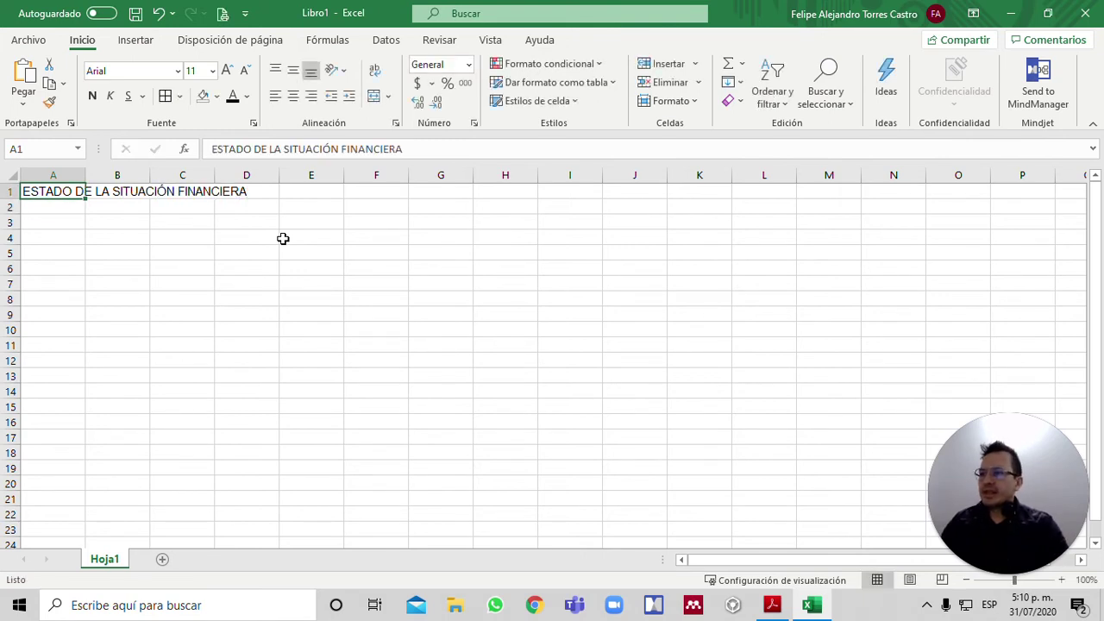
Make the title in cell A1 bold and increase its font size to 14.
{"action": "key", "text": "ctrl+n"}
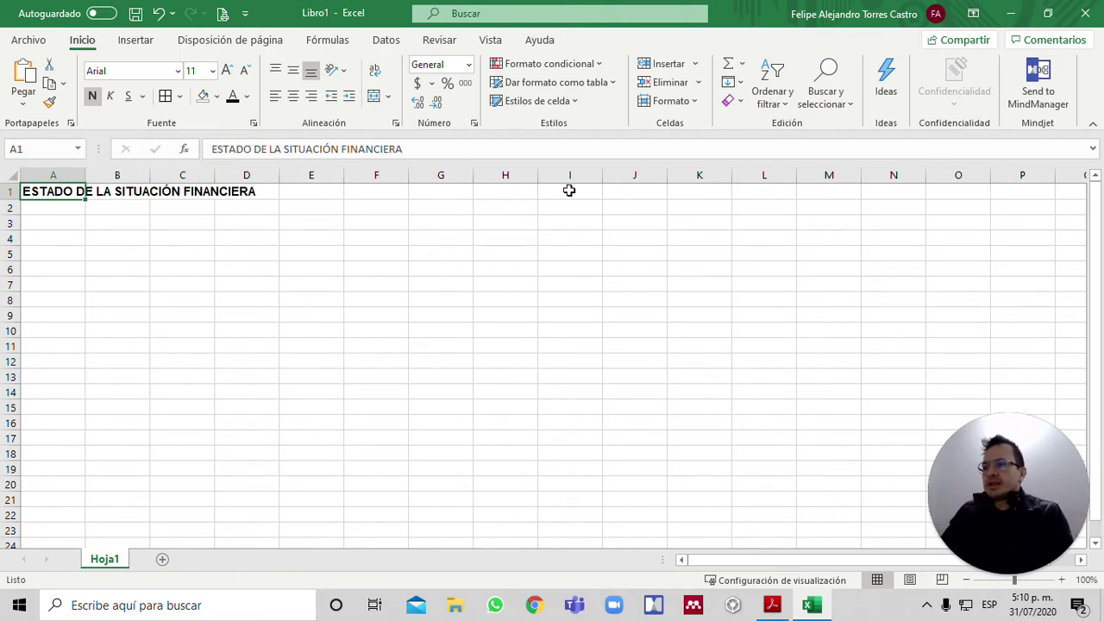
{"action": "left_click", "coordinate": [227, 71]}
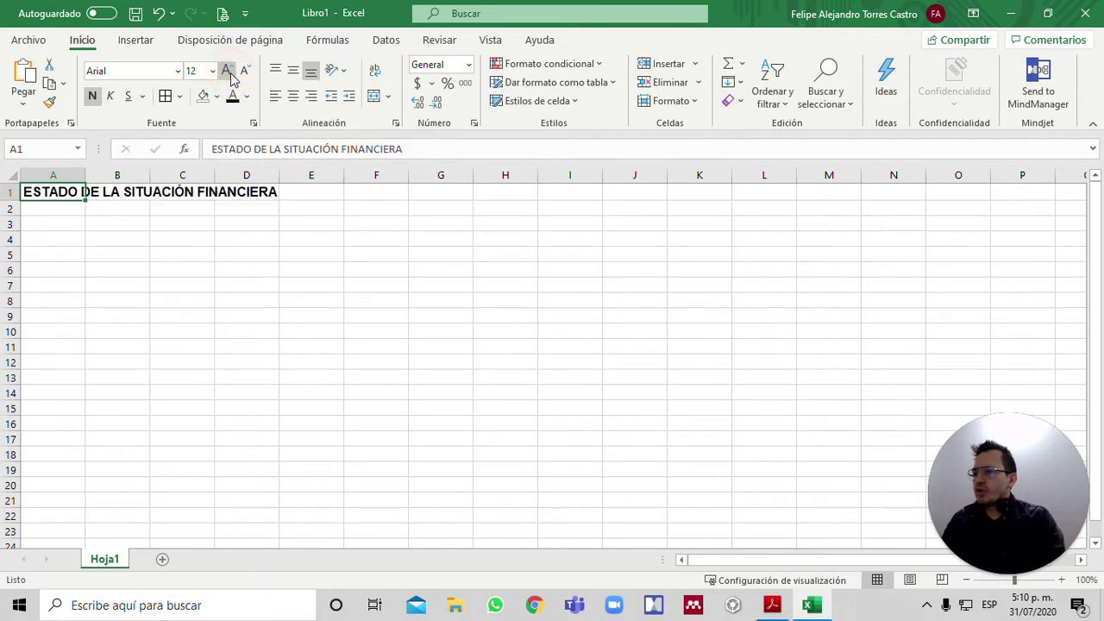
{"action": "left_click", "coordinate": [227, 71]}
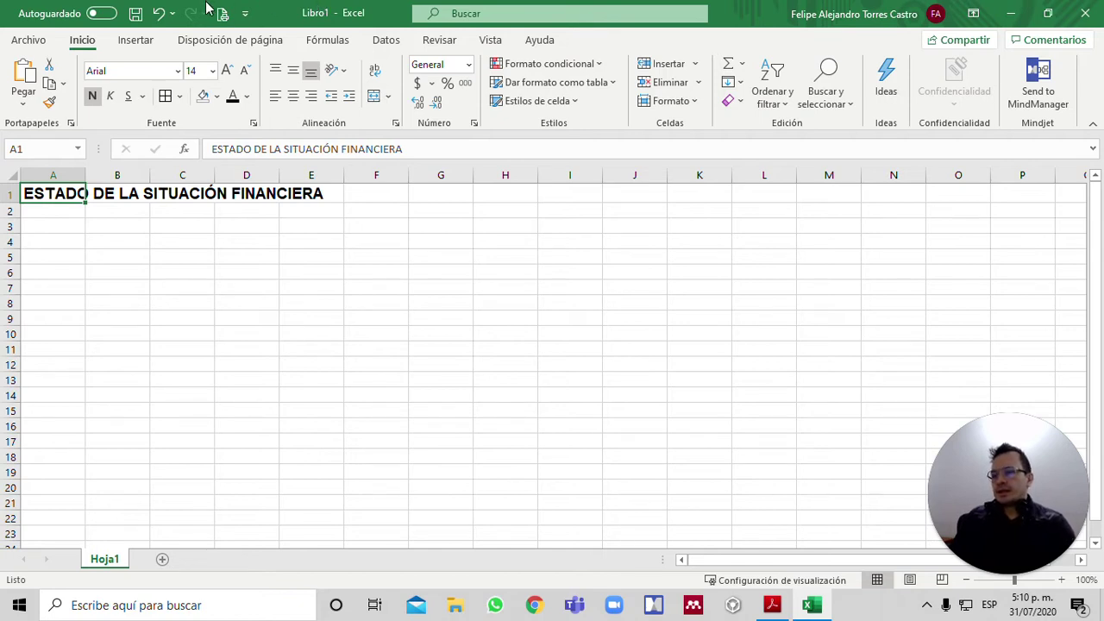
Merge cells A1 to G1 and centre the title across them.
{"action": "left_click_drag", "start_coordinate": [74, 175], "coordinate": [458, 204]}
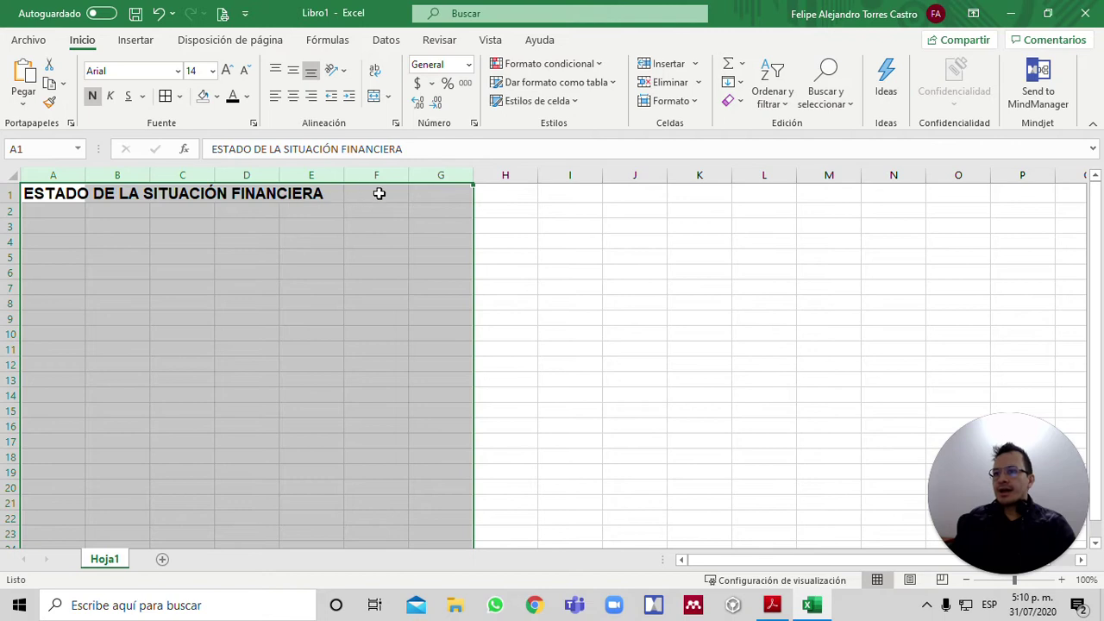
{"action": "left_click", "coordinate": [368, 232]}
{"action": "key", "text": "Up"}
{"action": "key", "text": "Up"}
{"action": "key", "text": "Left"}
{"action": "key", "text": "Left"}
{"action": "key", "text": "Left"}
{"action": "key", "text": "Left"}
{"action": "key", "text": "Left"}
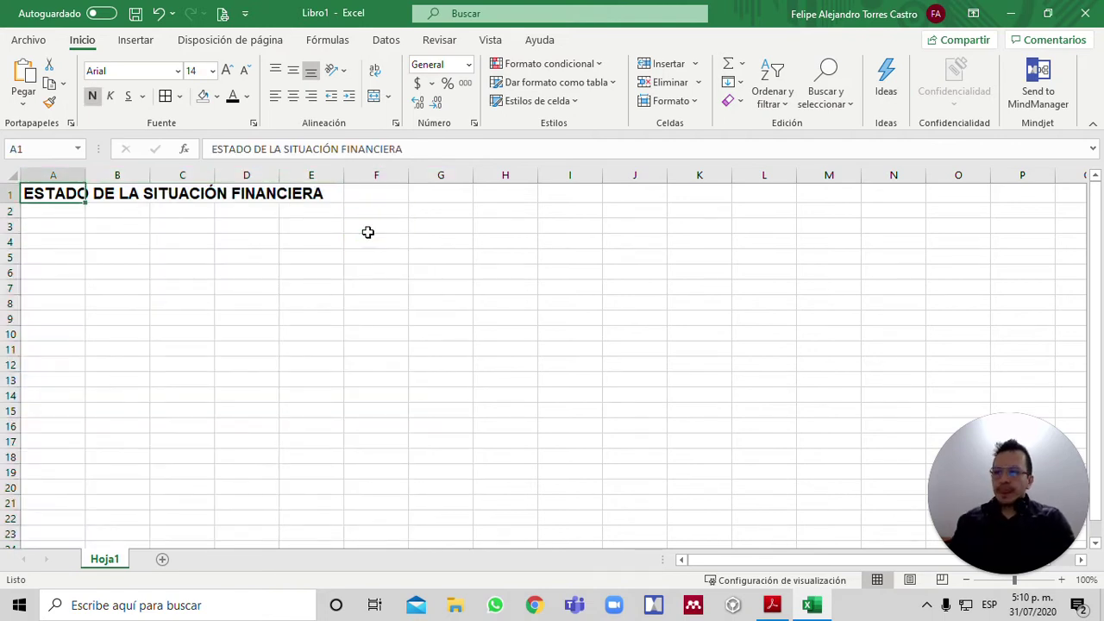
{"action": "key", "text": "shift+Right"}
{"action": "key", "text": "shift+Right"}
{"action": "key", "text": "shift+Right"}
{"action": "key", "text": "shift+Right"}
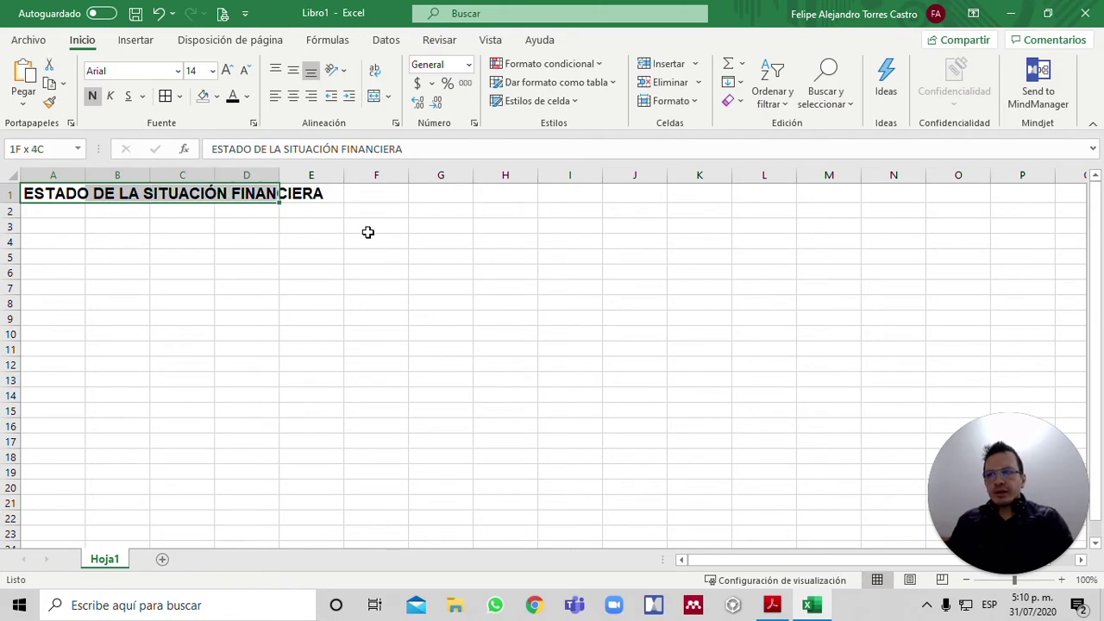
{"action": "key", "text": "shift+Right"}
{"action": "key", "text": "shift+Right"}
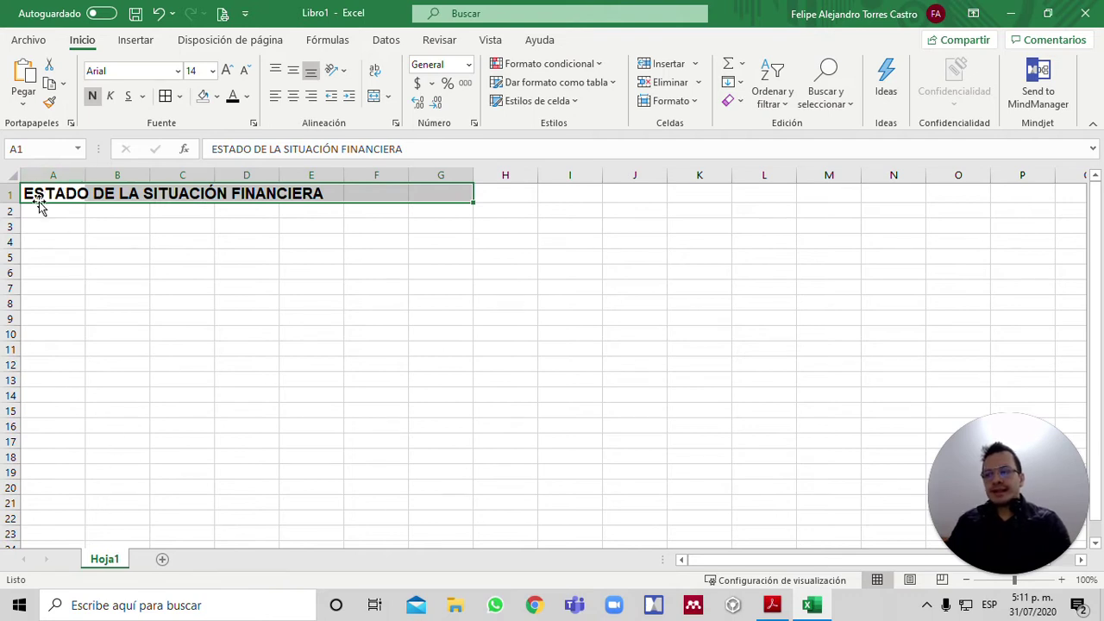
{"action": "left_click", "coordinate": [372, 96]}
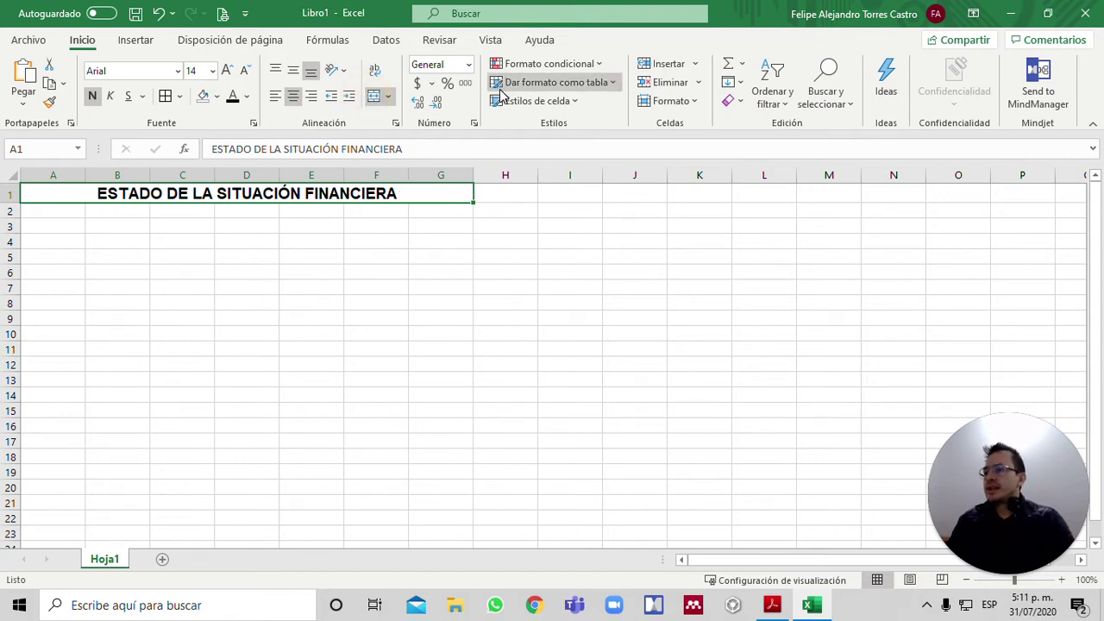
Merge and centre the title over cells A1 to G2 instead, and align it to the vertical middle.
{"action": "key", "text": "shift+Down"}
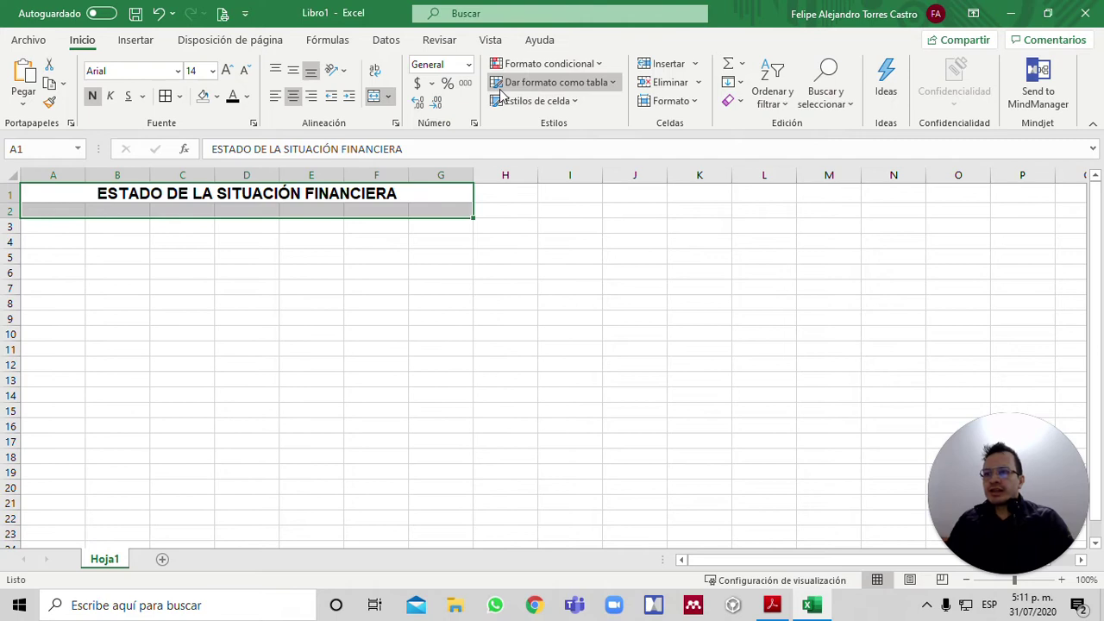
{"action": "left_click", "coordinate": [374, 99]}
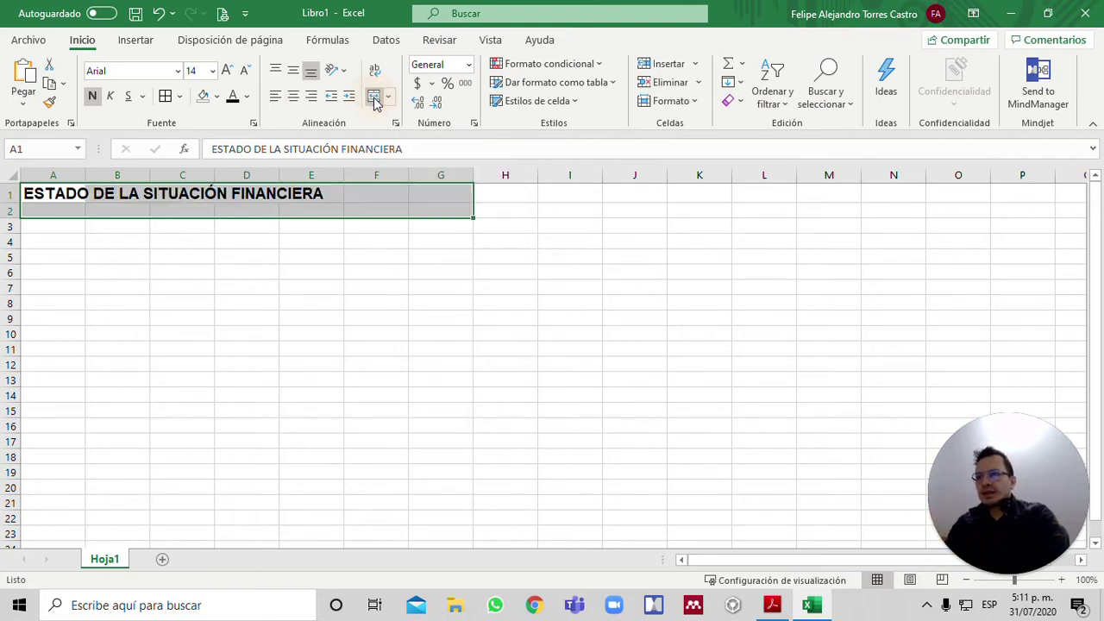
{"action": "left_click", "coordinate": [389, 99]}
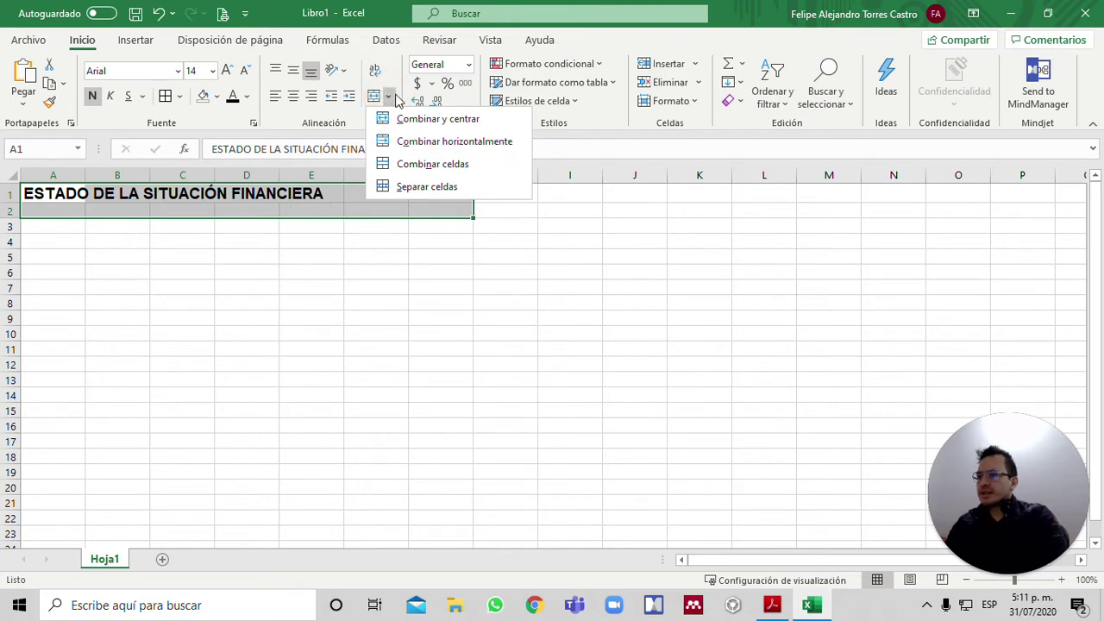
{"action": "left_click", "coordinate": [390, 99]}
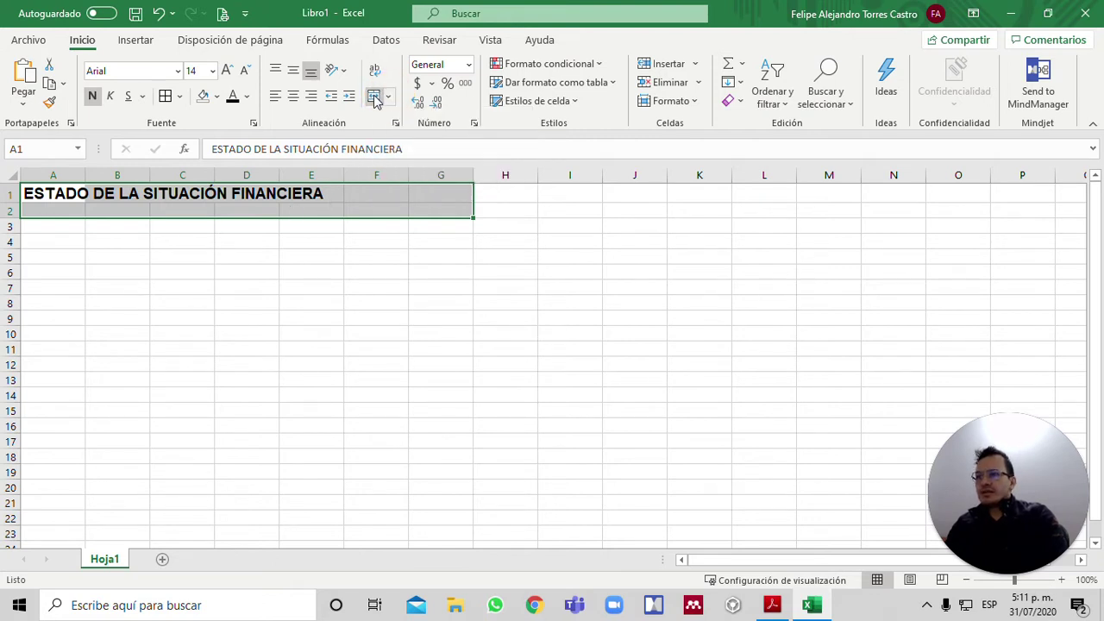
{"action": "left_click", "coordinate": [374, 97]}
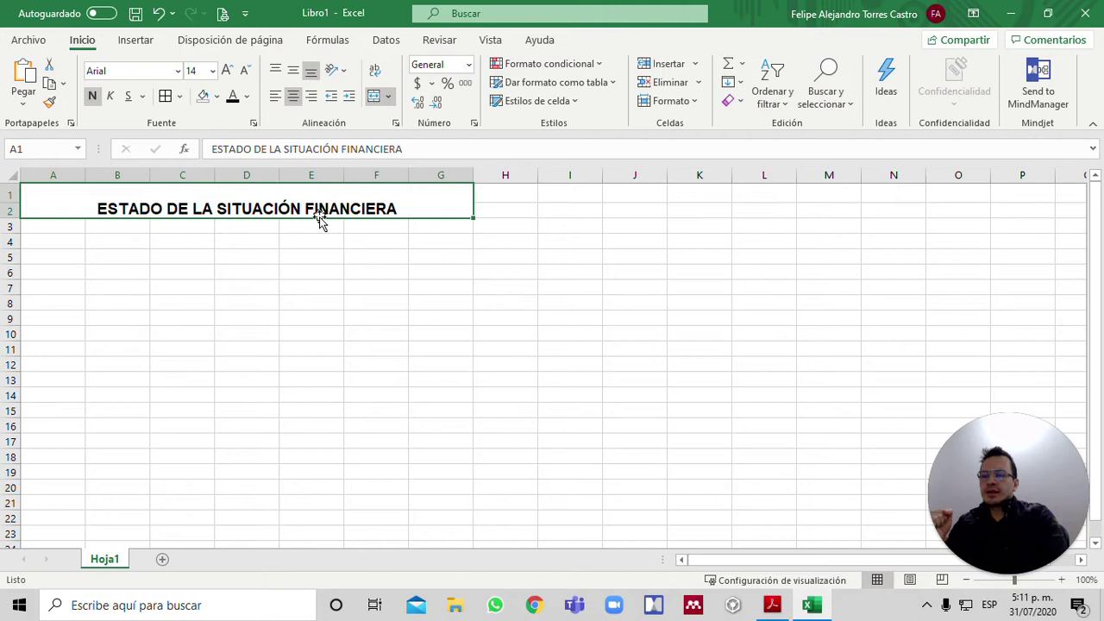
{"action": "left_click", "coordinate": [294, 73]}
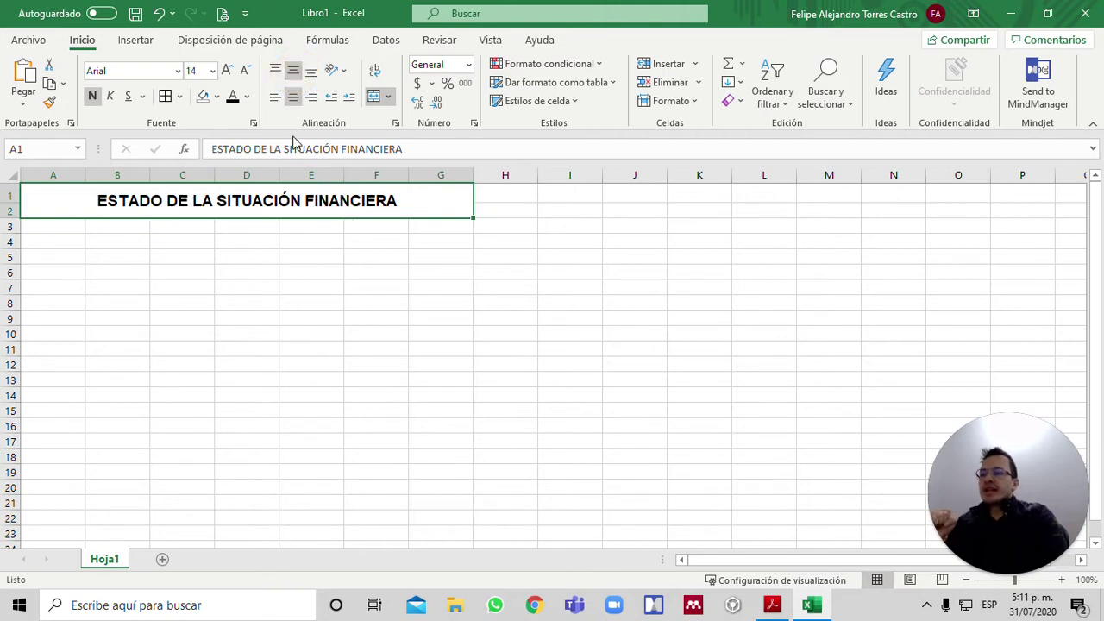
Try top alignment on the merged title, restore middle alignment, and reduce its font size to 12.
{"action": "left_click", "coordinate": [275, 70]}
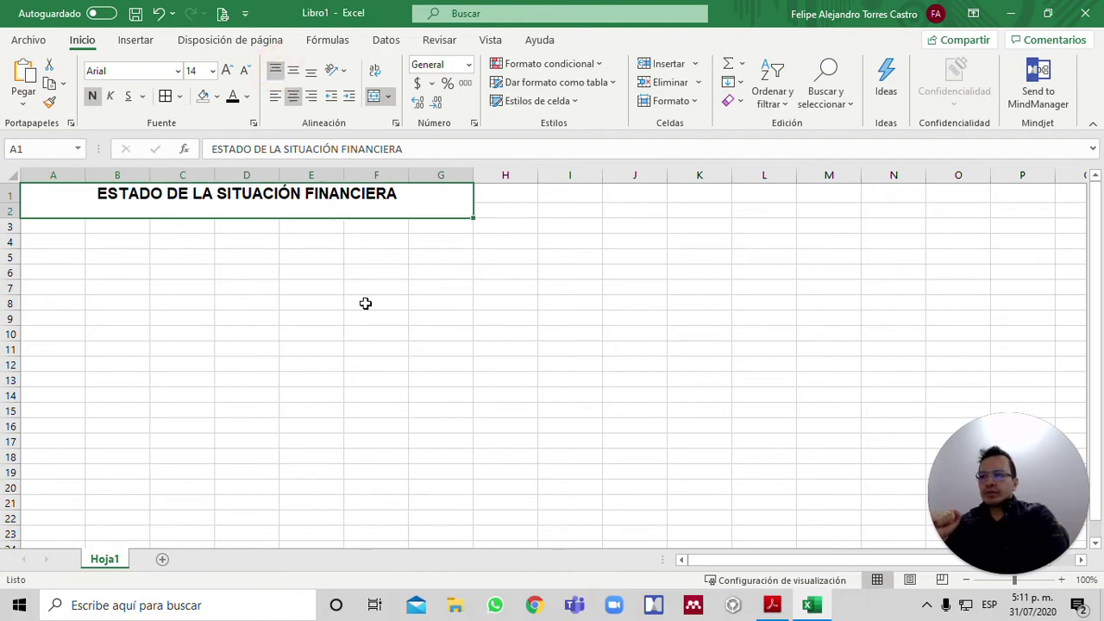
{"action": "left_click", "coordinate": [294, 72]}
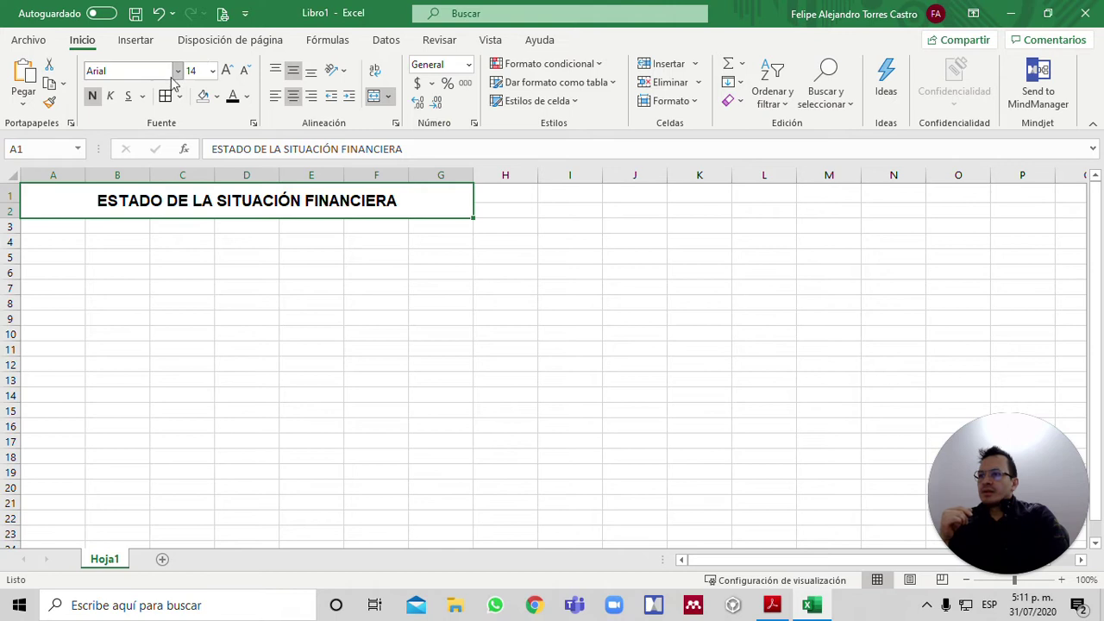
{"action": "left_click", "coordinate": [245, 71]}
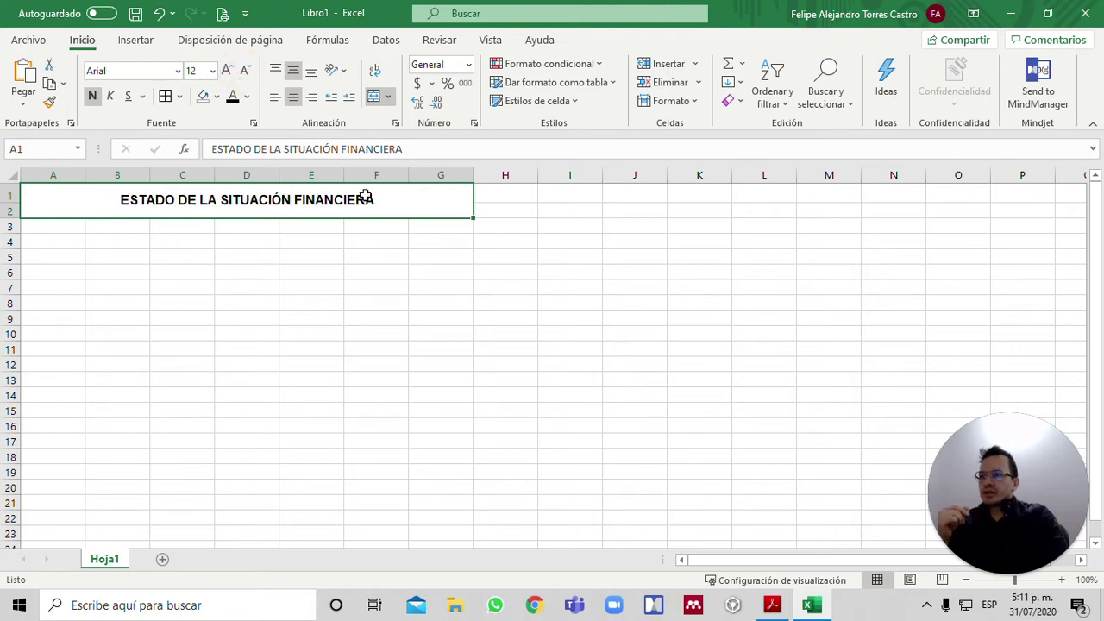
{"action": "left_click", "coordinate": [412, 203]}
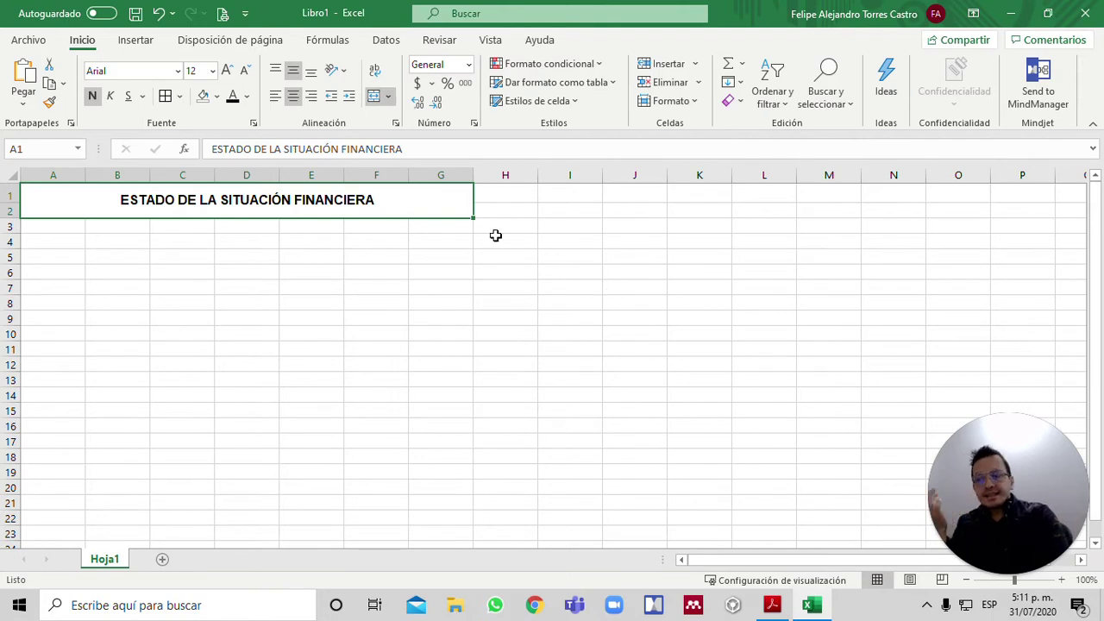
Extend the title in A1 with "DE LA FUNDACIÓN UNIVERSITARIA MONSERRATE" after "FINANCIERA".
{"action": "left_click", "coordinate": [427, 148]}
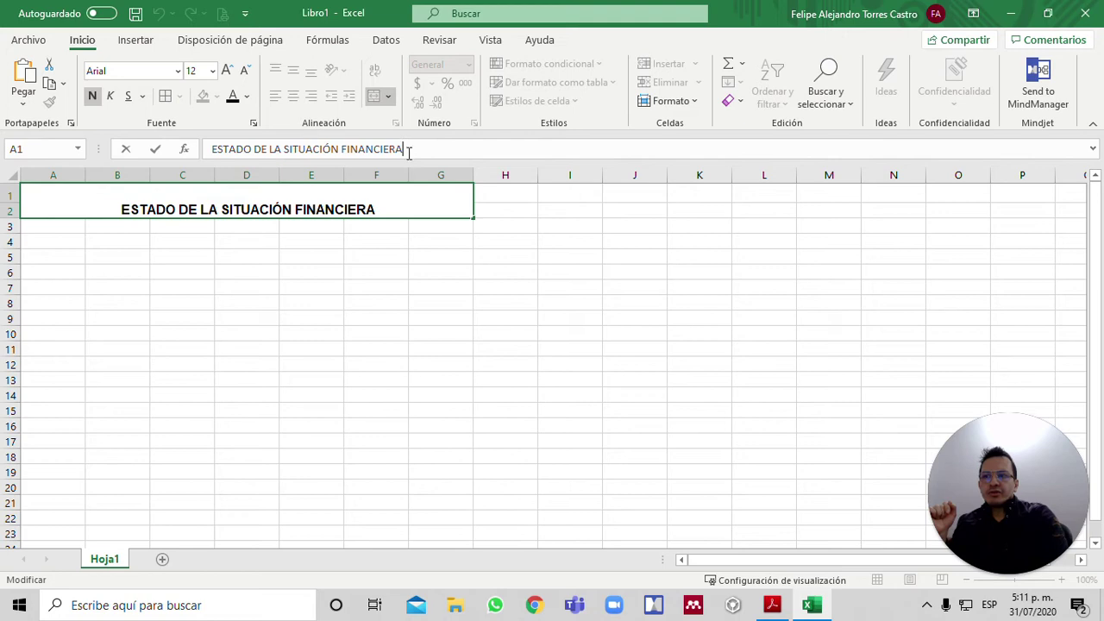
{"action": "left_click", "coordinate": [379, 294]}
{"action": "left_click", "coordinate": [316, 202]}
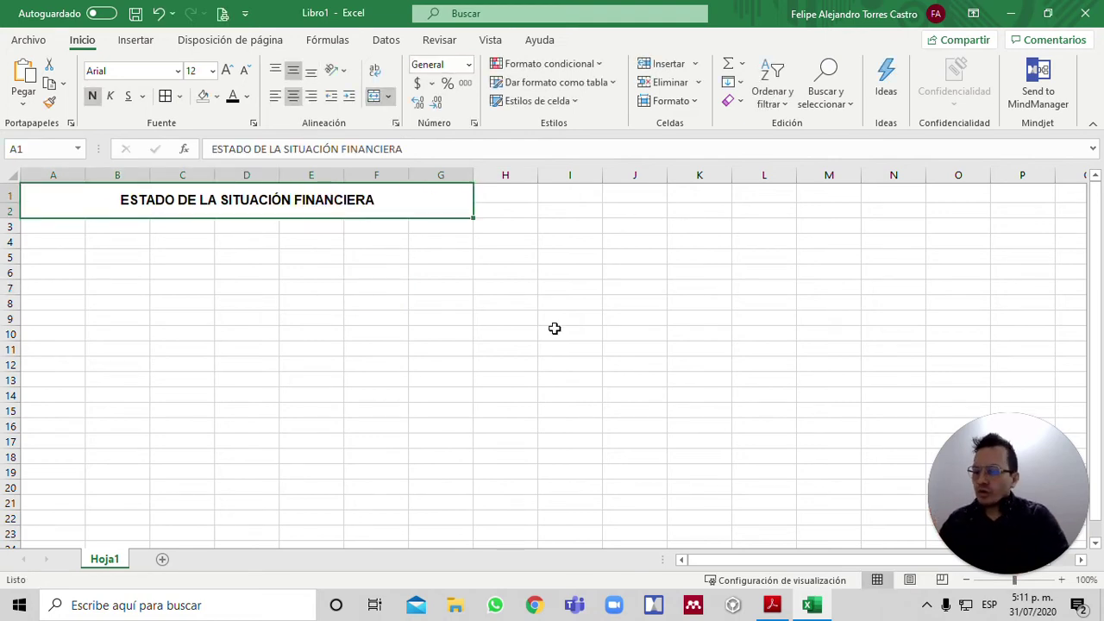
{"action": "key", "text": "F2"}
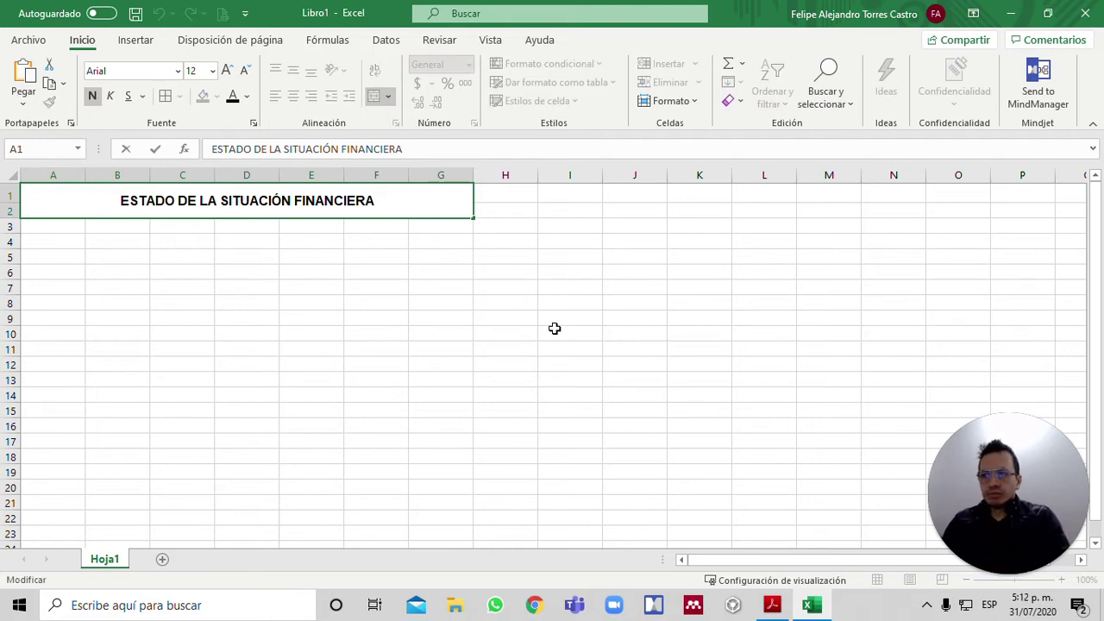
{"action": "type", "text": "de"}
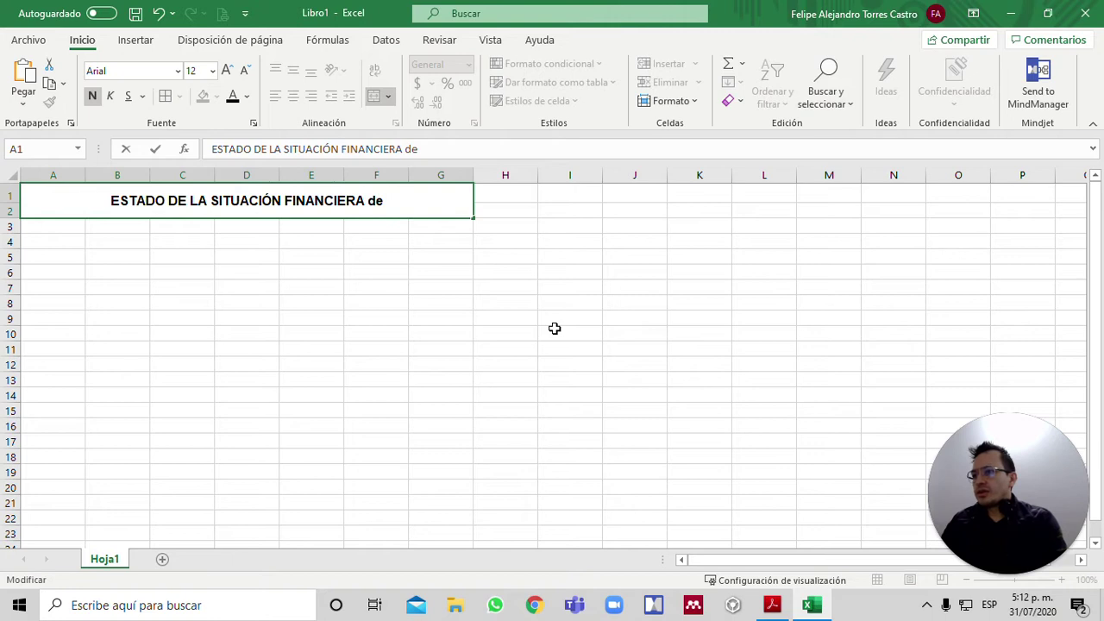
{"action": "key", "text": "BackSpace"}
{"action": "key", "text": "BackSpace"}
{"action": "type", "text": "DE L"}
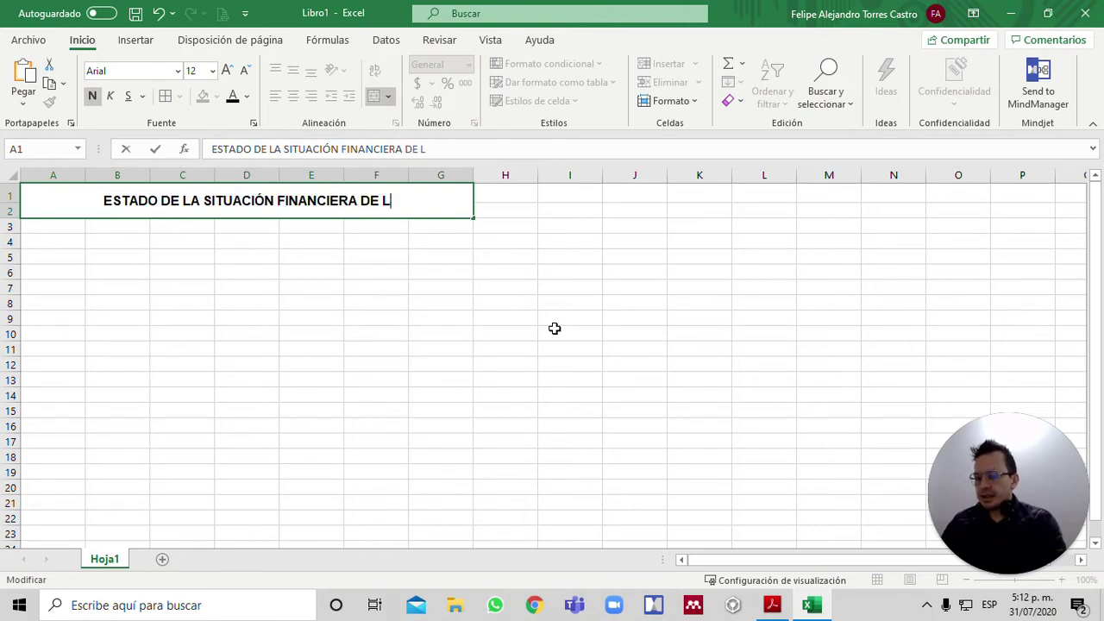
{"action": "type", "text": "A FUNDACIÓ"}
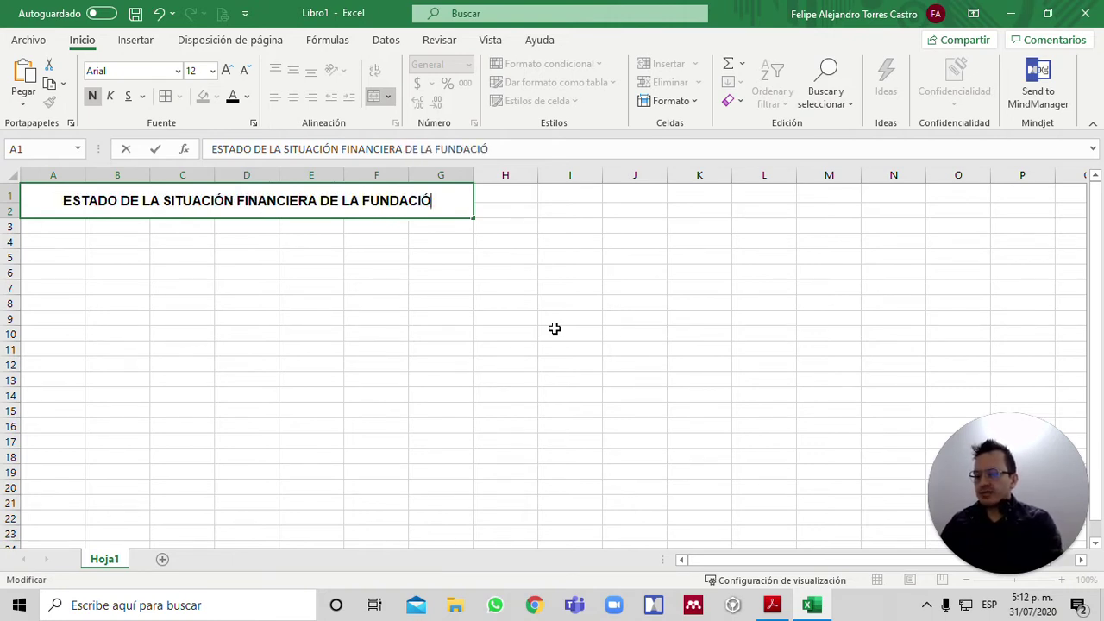
{"action": "type", "text": "N UNIVERS"}
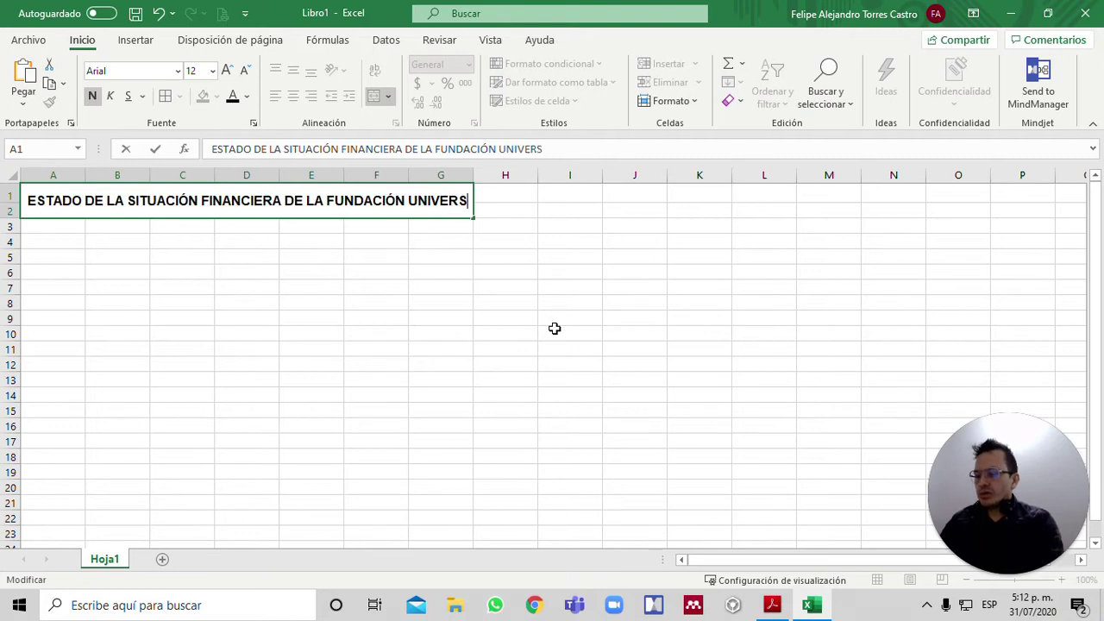
{"action": "type", "text": "ITARIA MONSERRATE"}
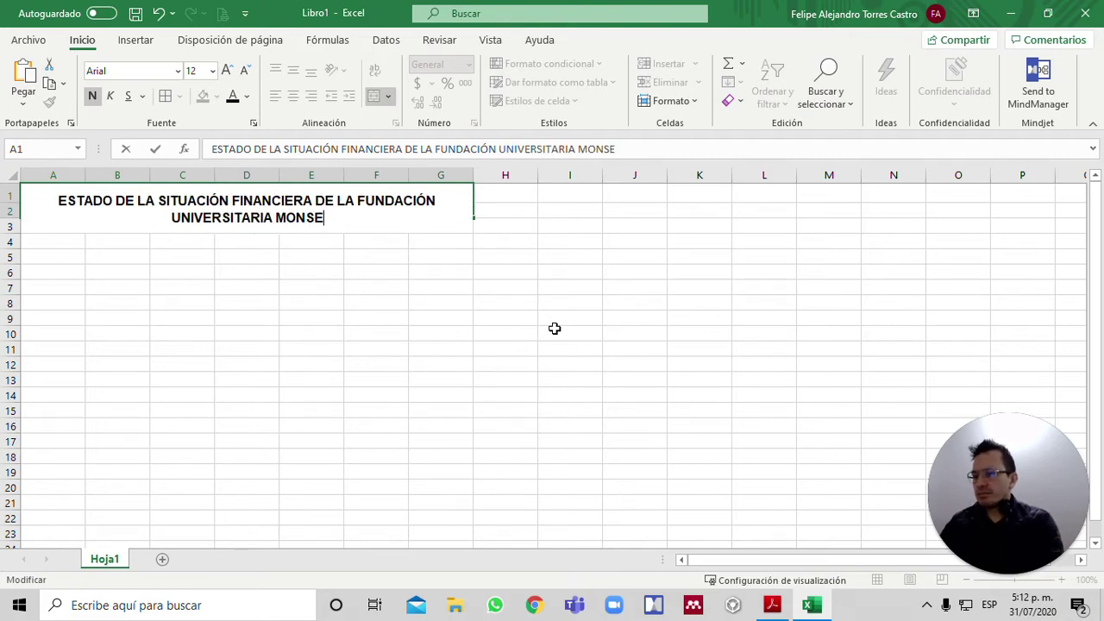
{"action": "key", "text": "Return"}
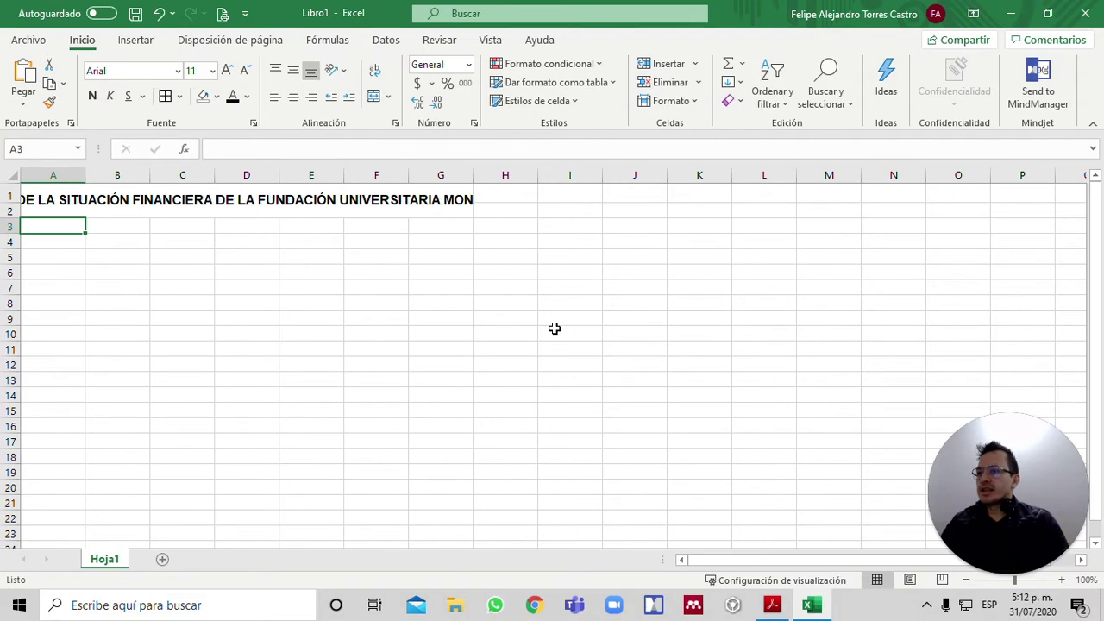
Wrap the extended title text within the merged cells A1 to G2.
{"action": "key", "text": "Up"}
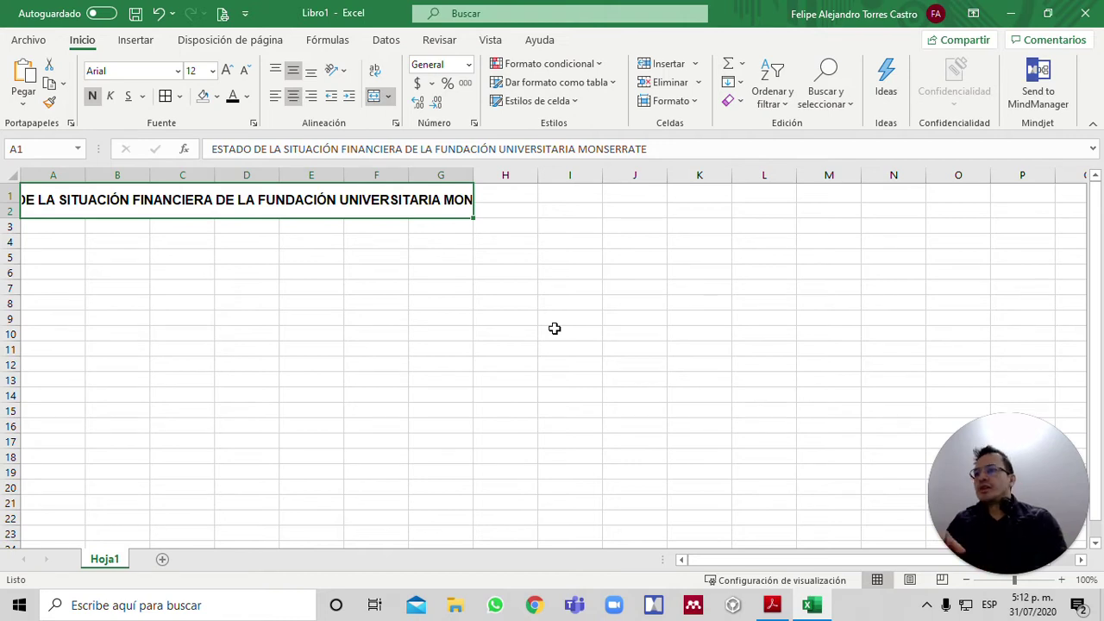
{"action": "left_click", "coordinate": [377, 72]}
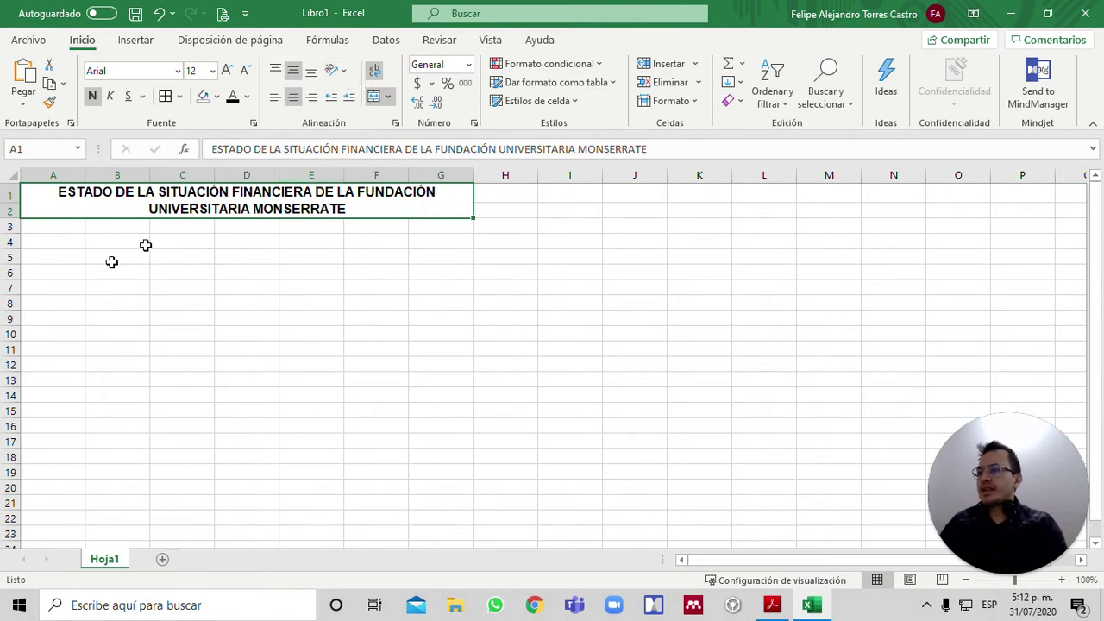
Enter the sample text "FDSADDSADSADSA" in cell A4 and increase its indent by three levels.
{"action": "left_click", "coordinate": [61, 236]}
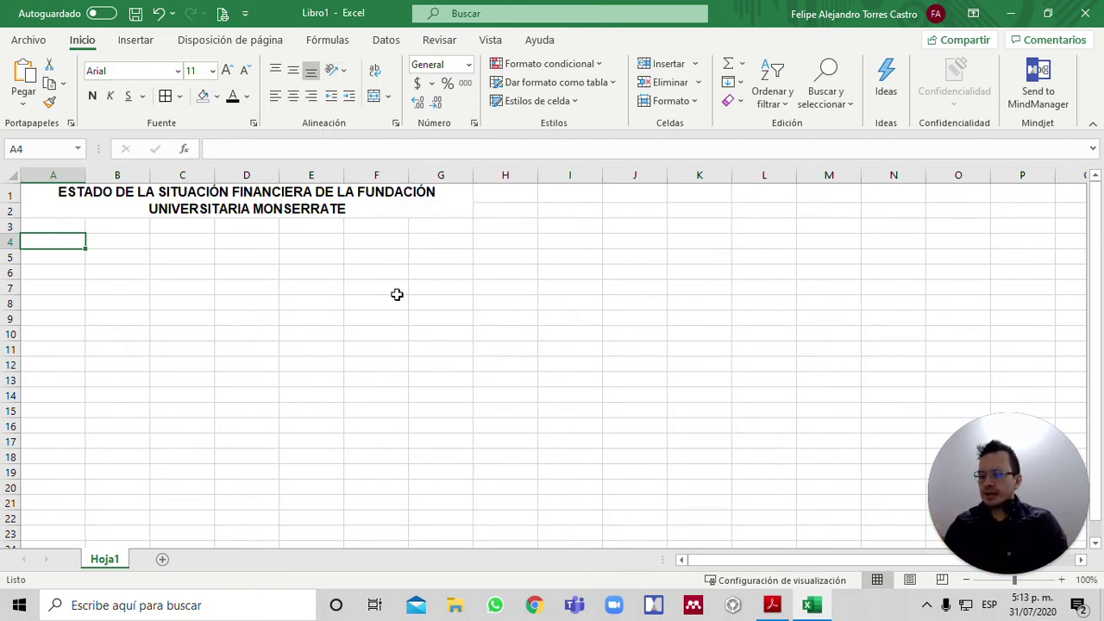
{"action": "type", "text": "FDSADDSADSADSA"}
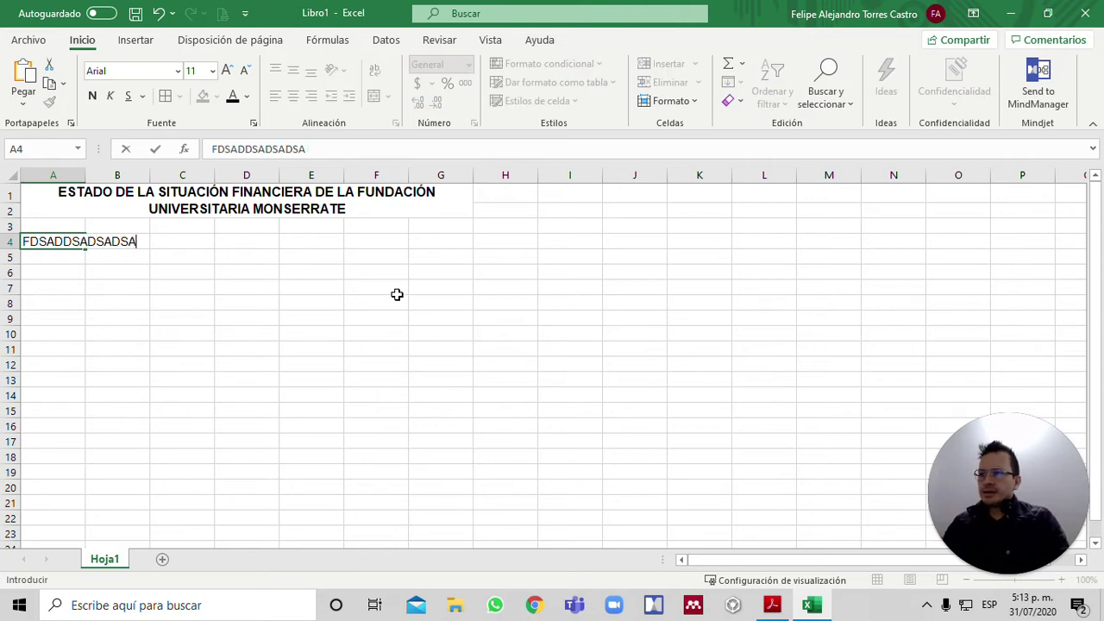
{"action": "key", "text": "ctrl+Return"}
{"action": "left_click", "coordinate": [350, 97]}
{"action": "left_click", "coordinate": [349, 96]}
{"action": "left_click", "coordinate": [350, 100]}
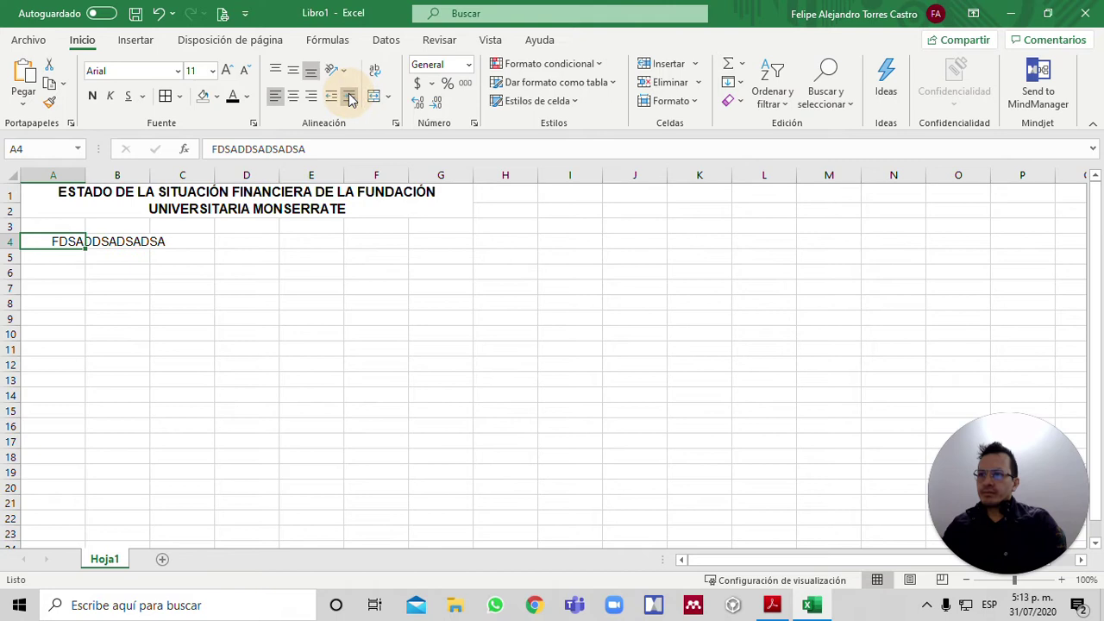
Remove the indent from A4, try indenting it two levels and back, and delete the sample text.
{"action": "left_click", "coordinate": [333, 97]}
{"action": "left_click", "coordinate": [333, 97]}
{"action": "left_click", "coordinate": [333, 97]}
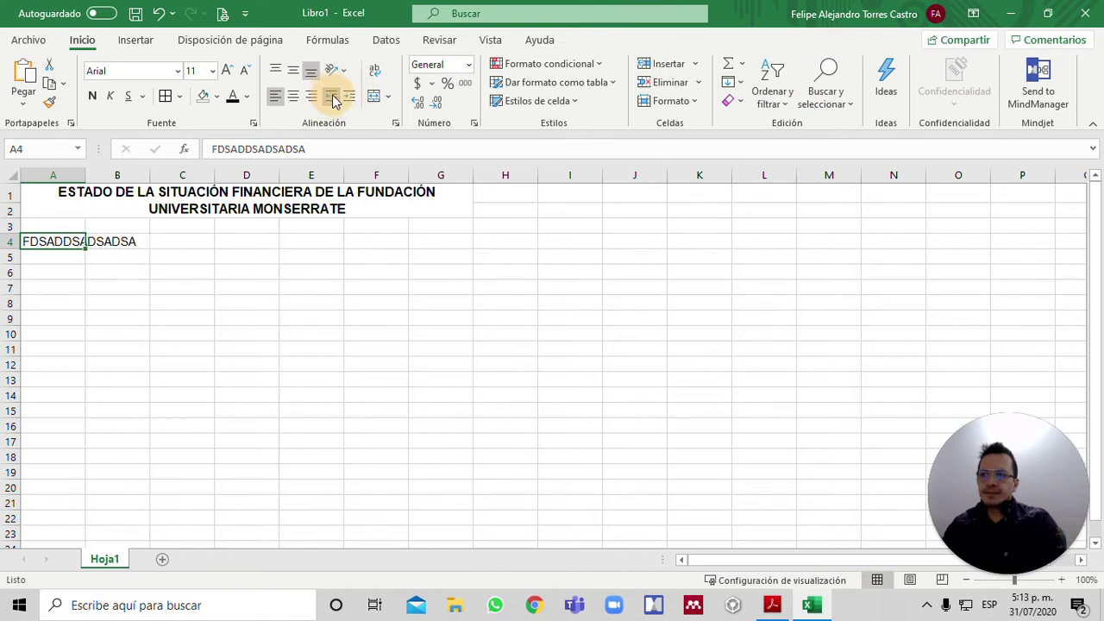
{"action": "left_click", "coordinate": [350, 98]}
{"action": "left_click", "coordinate": [350, 99]}
{"action": "left_click", "coordinate": [333, 94]}
{"action": "left_click", "coordinate": [333, 94]}
{"action": "left_click", "coordinate": [333, 94]}
{"action": "left_click", "coordinate": [332, 94]}
{"action": "left_click", "coordinate": [333, 94]}
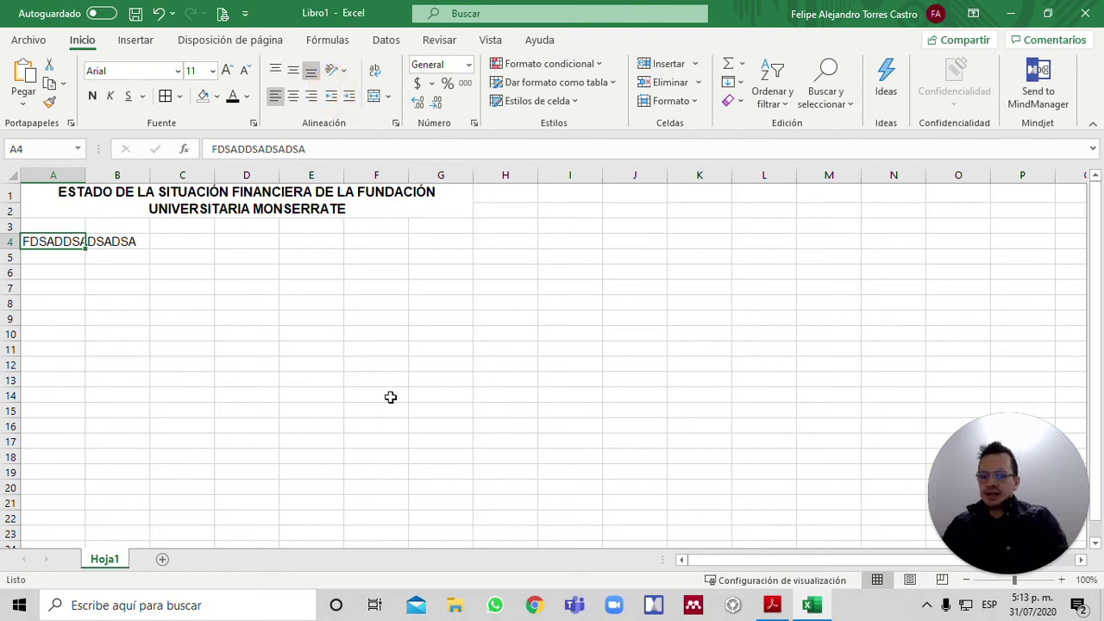
{"action": "key", "text": "Delete"}
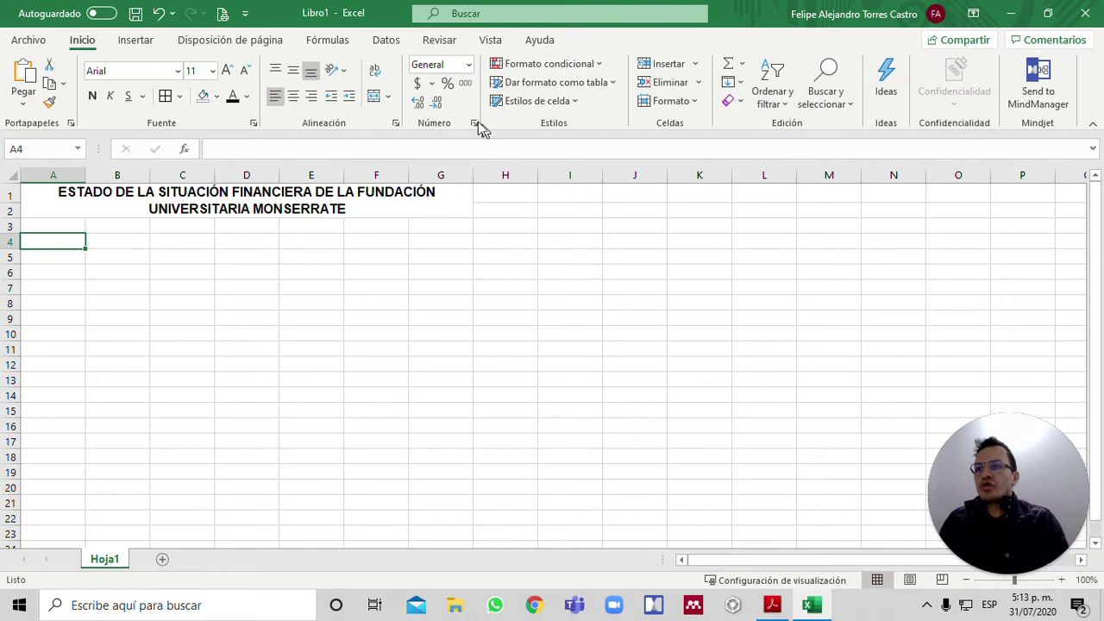
Examine the number format categories available for cell A4 without changing its format.
{"action": "left_click", "coordinate": [433, 84]}
{"action": "left_click", "coordinate": [436, 86]}
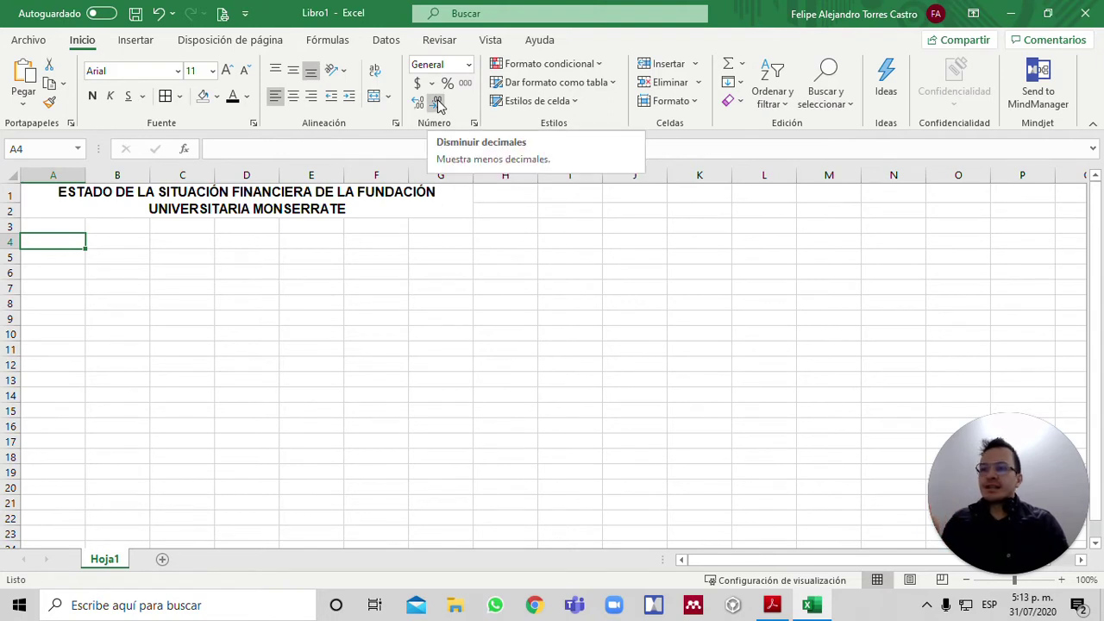
{"action": "left_click", "coordinate": [475, 125]}
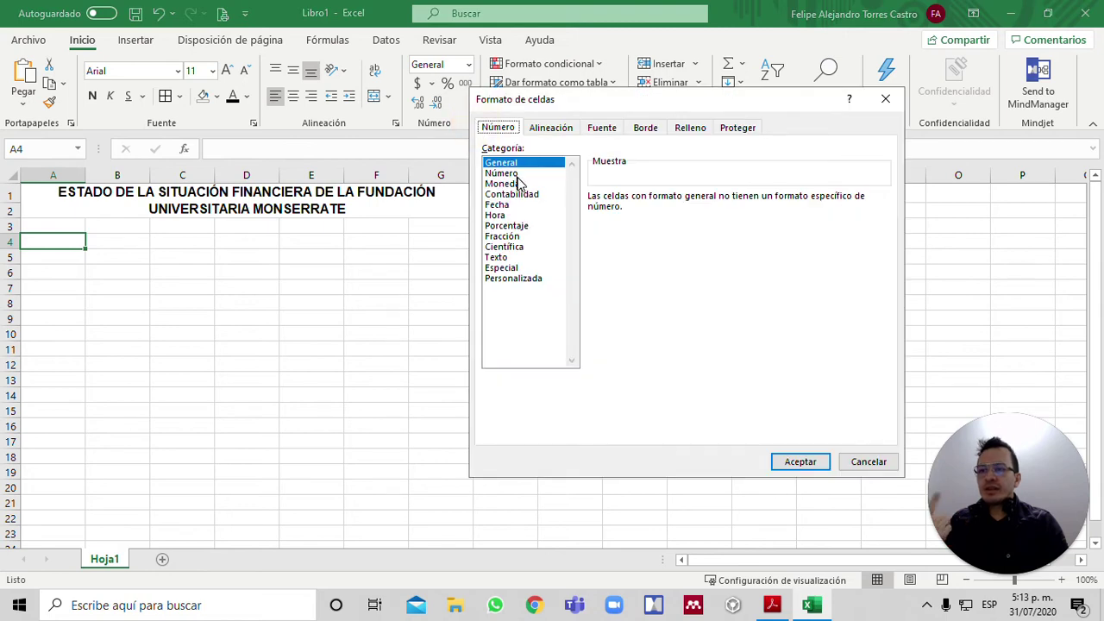
{"action": "left_click", "coordinate": [878, 467]}
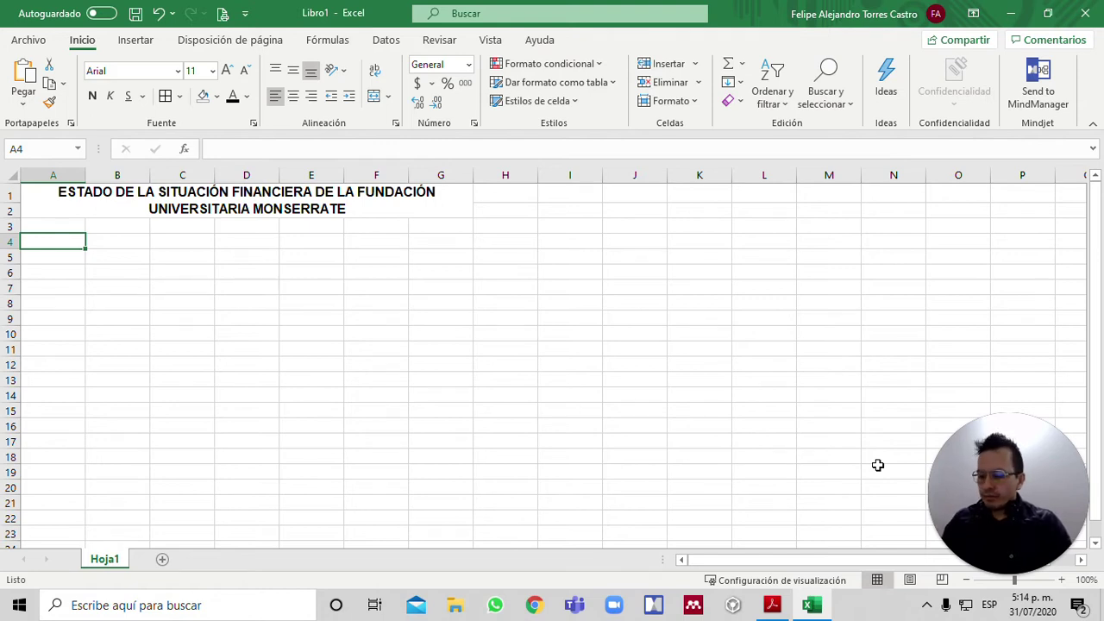
Enter the formula =TEXTO(C4;0) in cell A4 and reselect the cell.
{"action": "type", "text": "="}
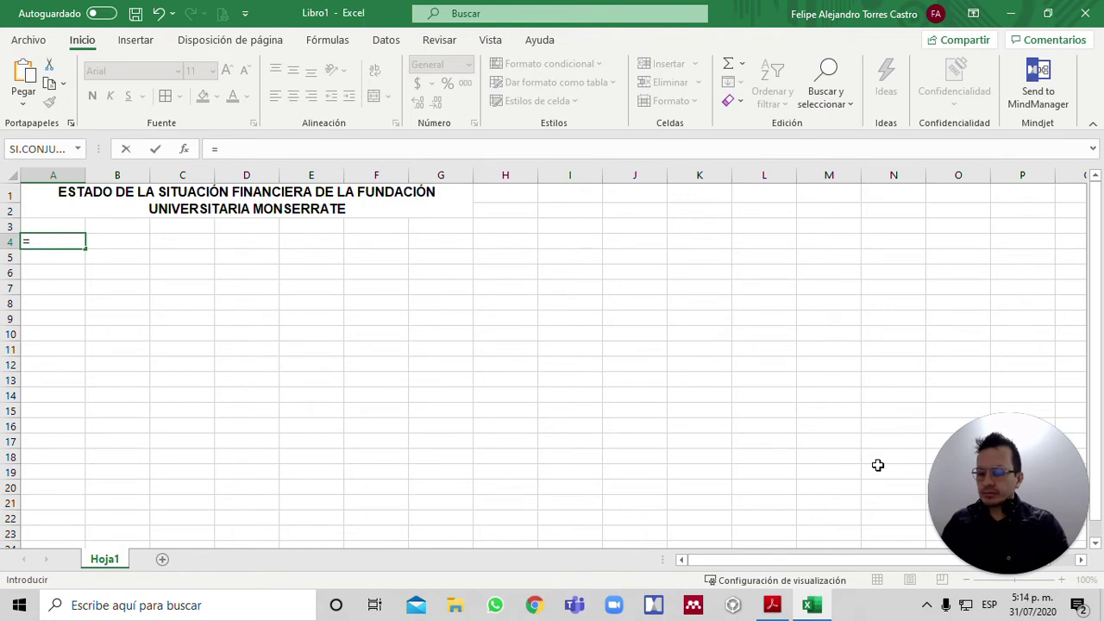
{"action": "type", "text": "TE"}
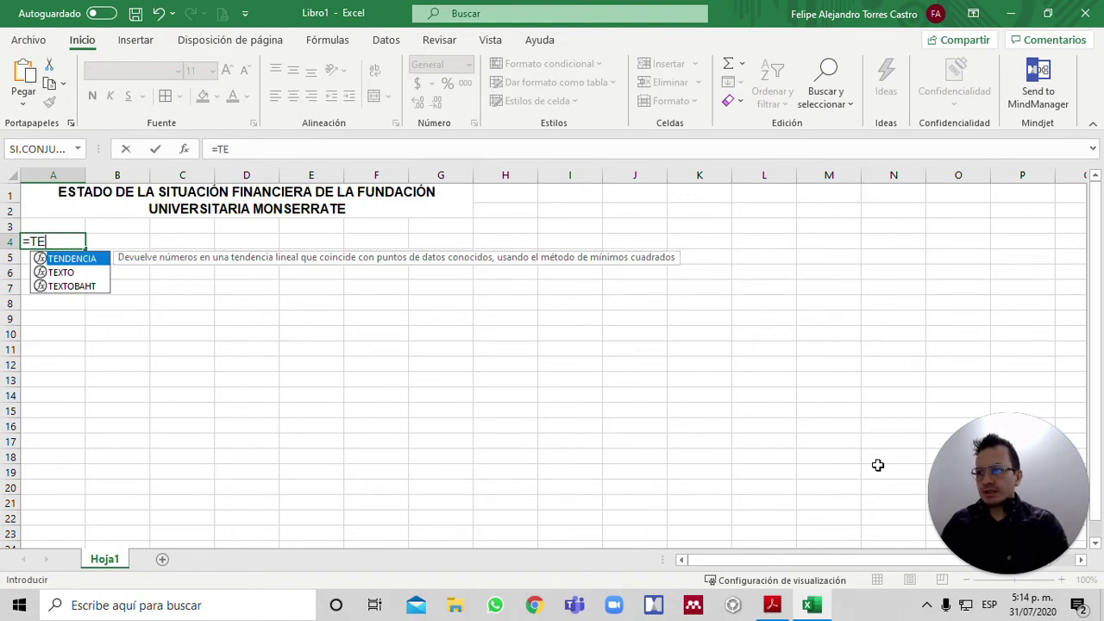
{"action": "type", "text": "XTO"}
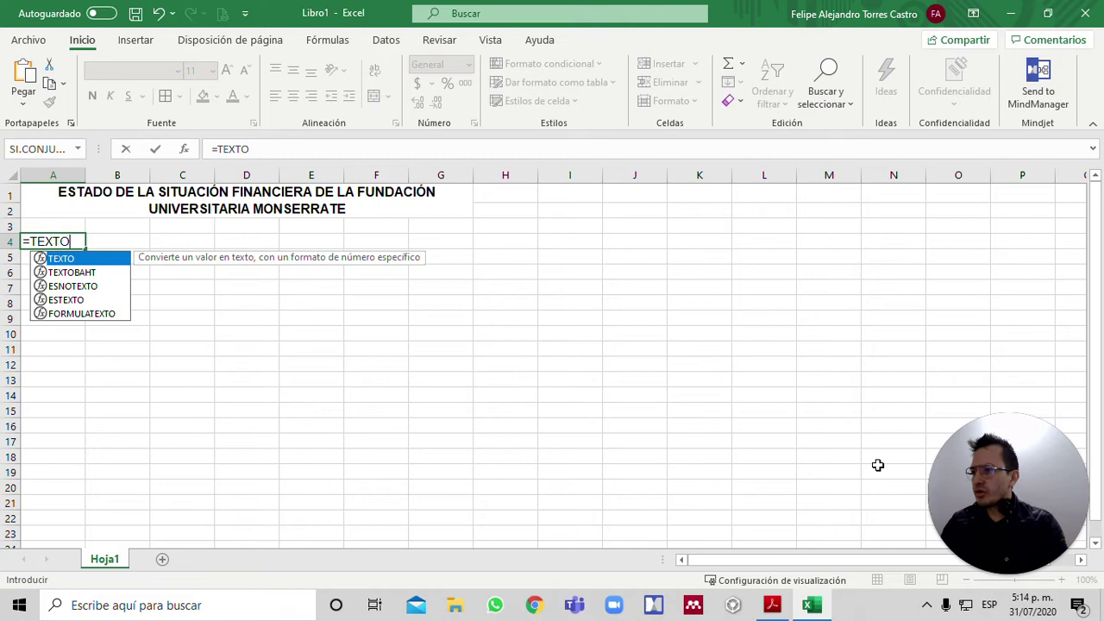
{"action": "type", "text": "("}
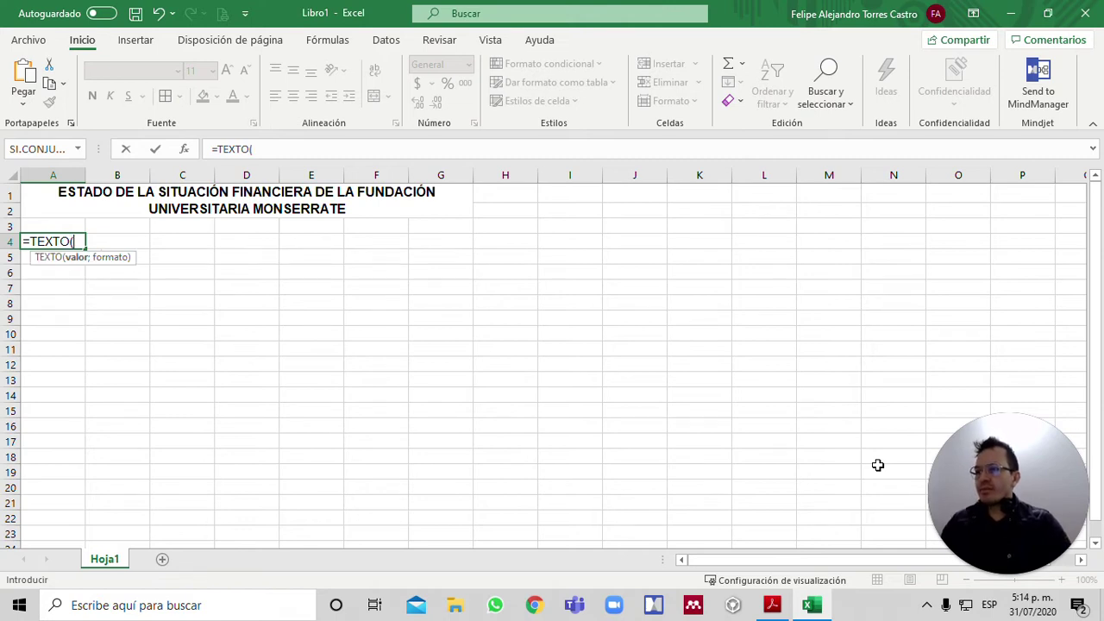
{"action": "key", "text": "Right"}
{"action": "key", "text": "Right"}
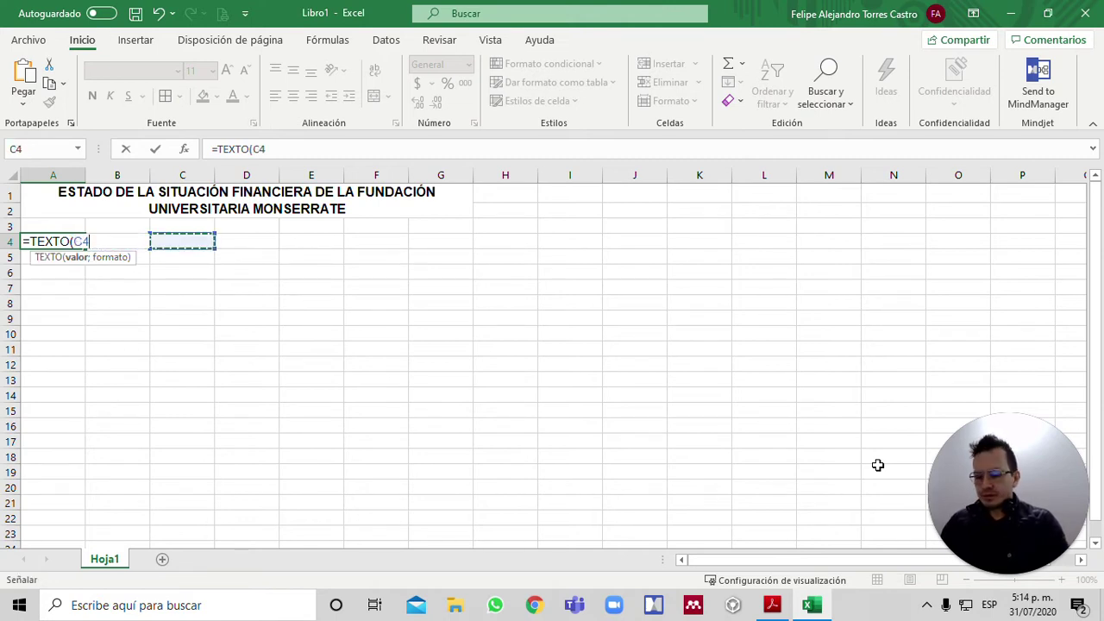
{"action": "type", "text": ";"}
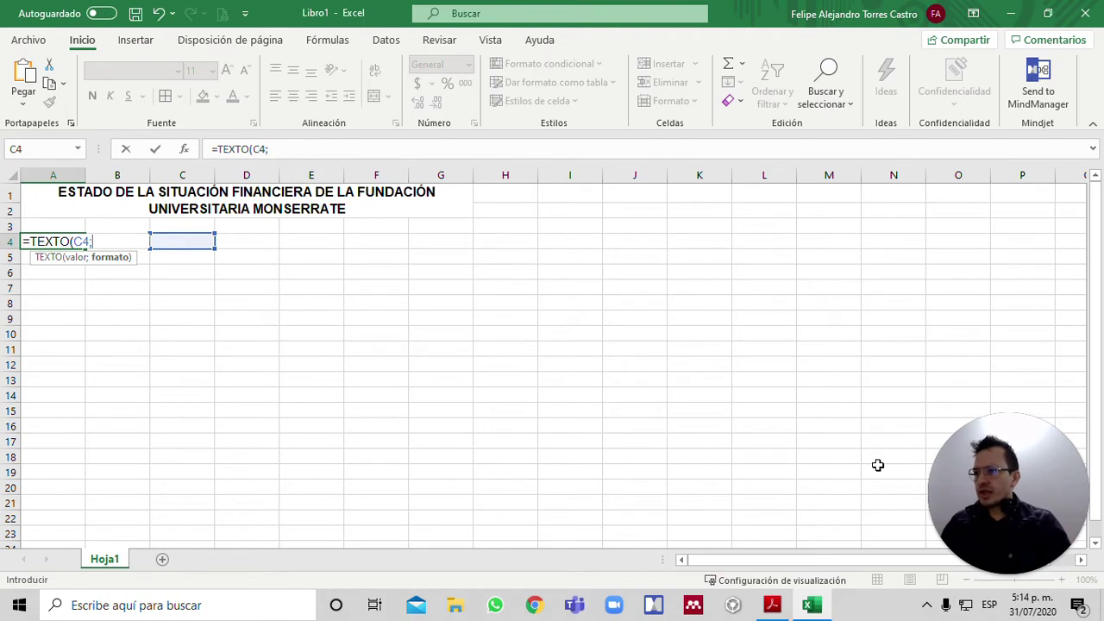
{"action": "type", "text": "0"}
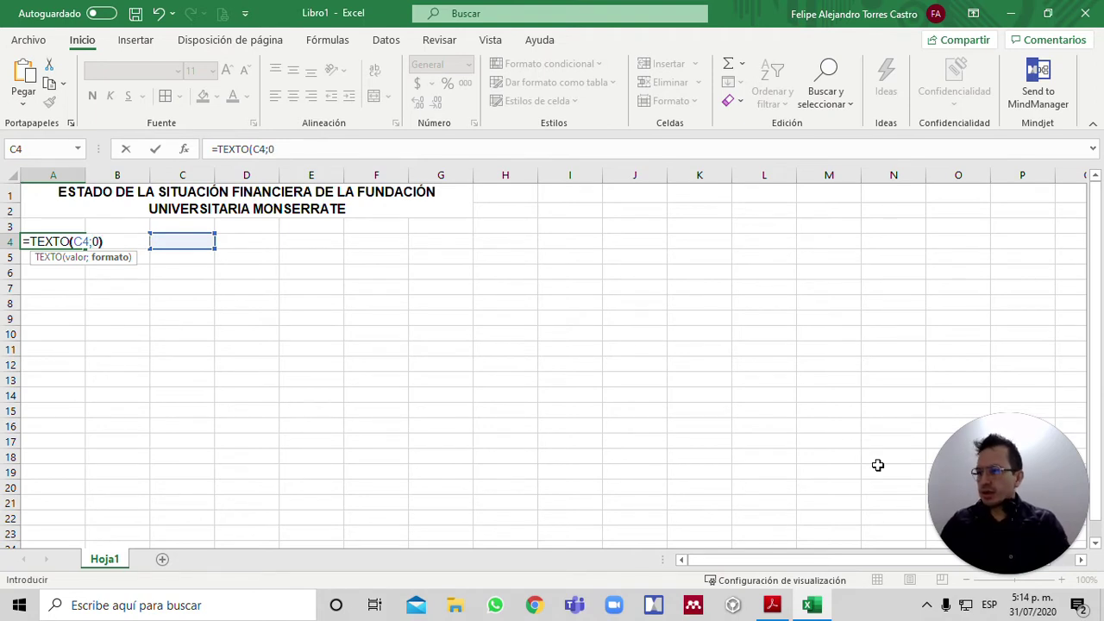
{"action": "type", "text": ")"}
{"action": "key", "text": "Return"}
{"action": "key", "text": "Up"}
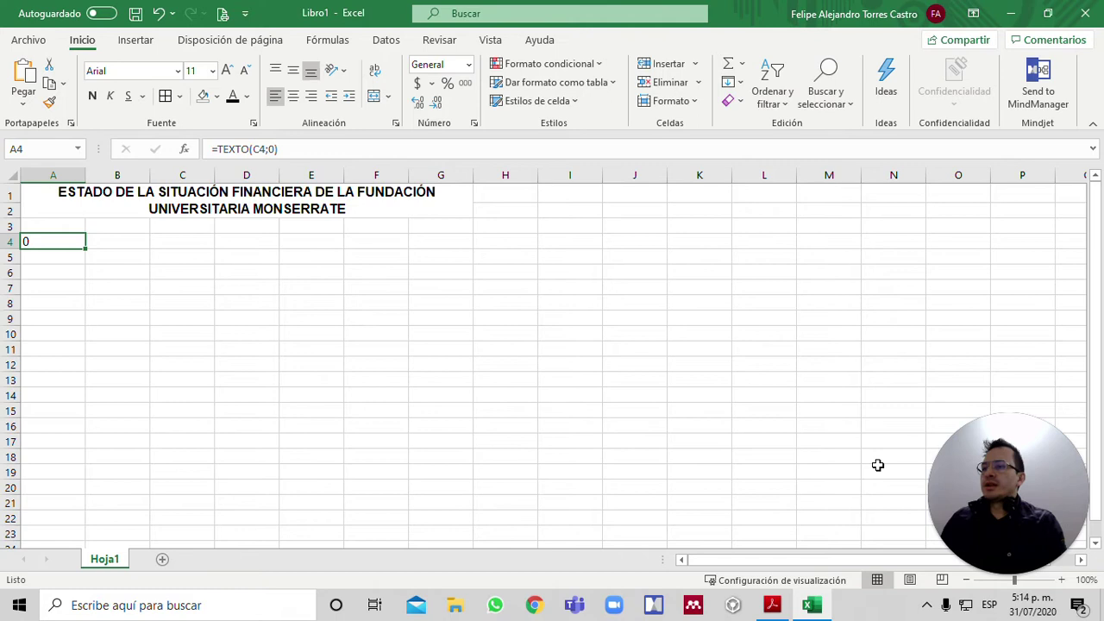
Set cell A4's number format to Texto and re-enter its formula so it is treated as text.
{"action": "left_click", "coordinate": [474, 123]}
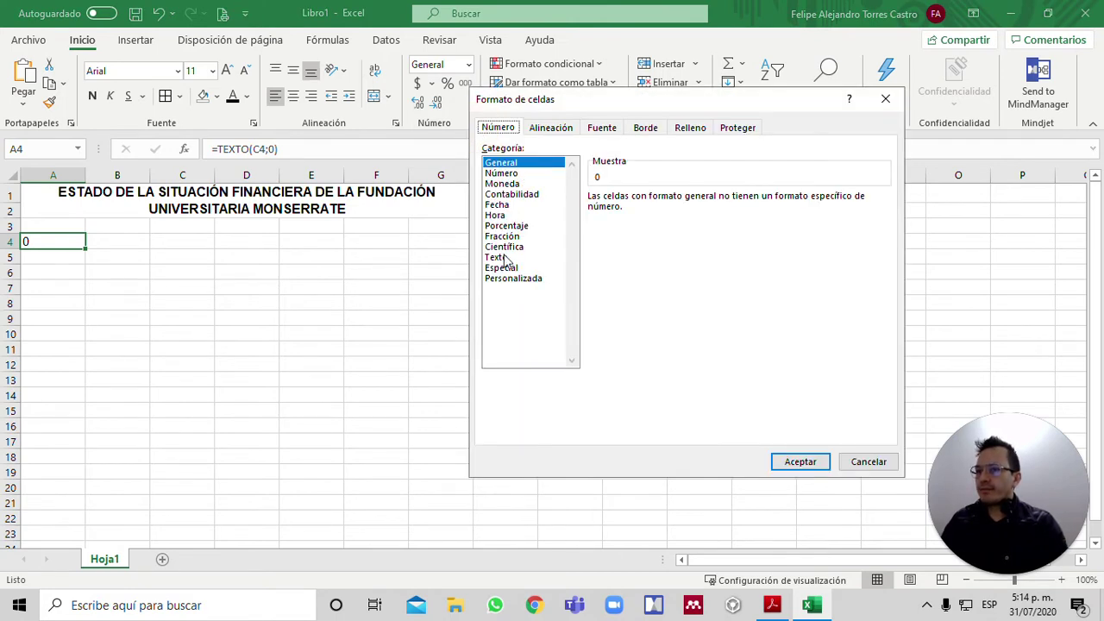
{"action": "left_click", "coordinate": [497, 257]}
{"action": "left_click", "coordinate": [786, 460]}
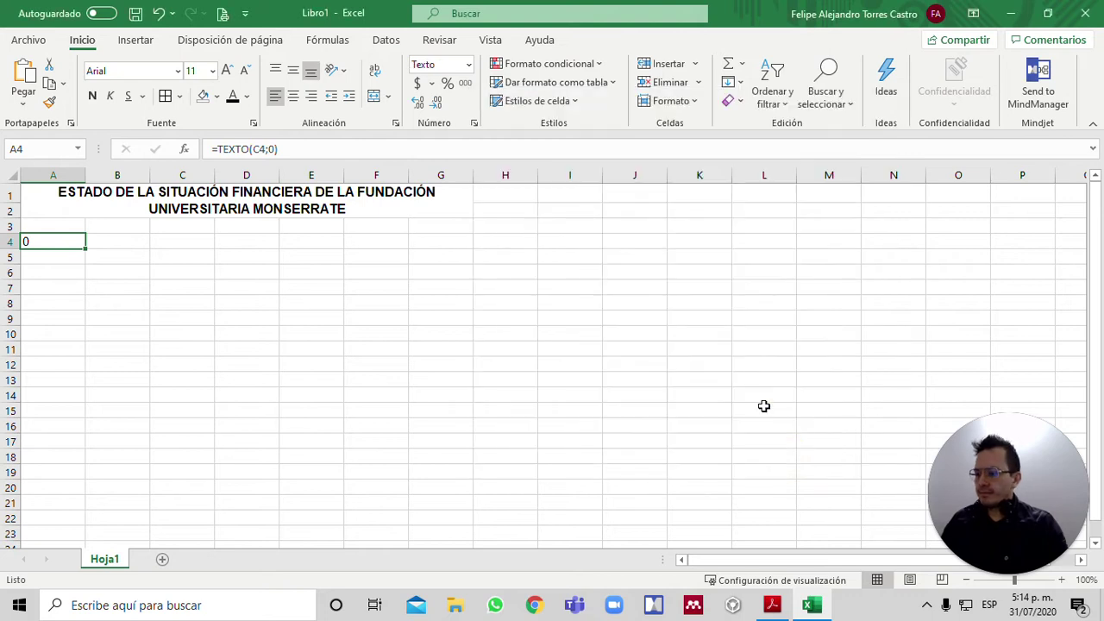
{"action": "key", "text": "F2"}
{"action": "key", "text": "Return"}
{"action": "key", "text": "Up"}
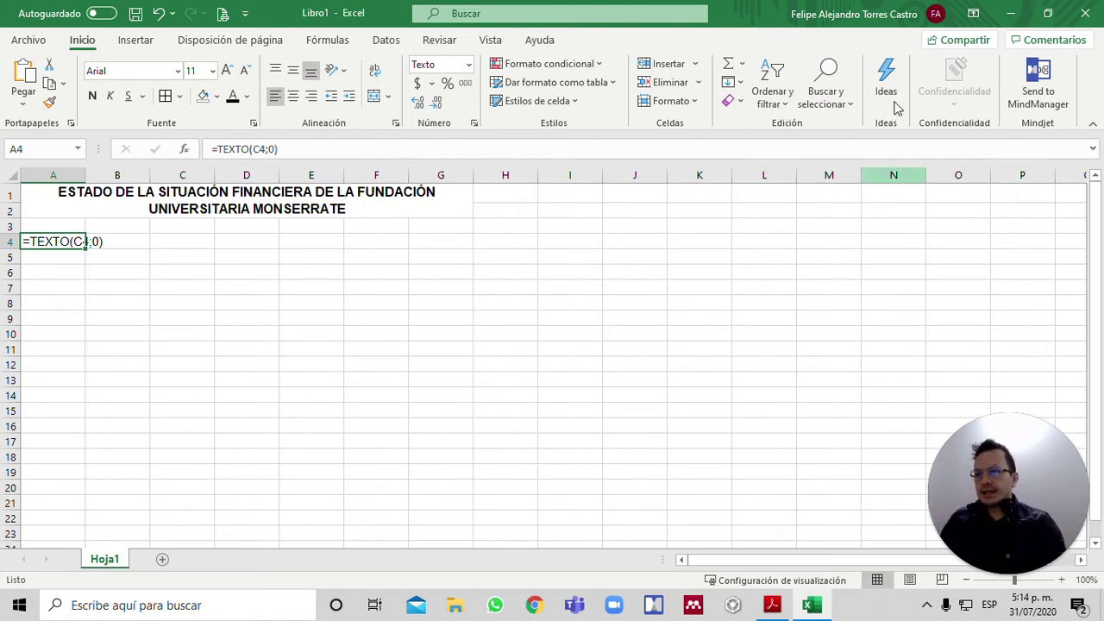
Check the number format applied to cell A4 without changing it, re-enter its existing formula and reselect the cell.
{"action": "left_click", "coordinate": [474, 123]}
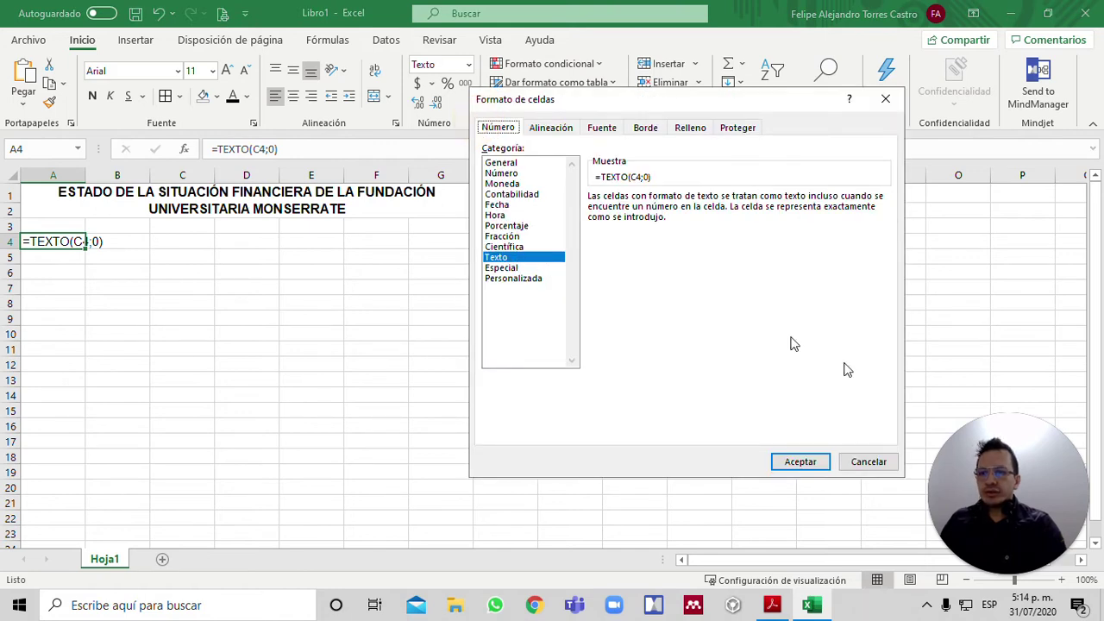
{"action": "left_click", "coordinate": [873, 461]}
{"action": "key", "text": "F2"}
{"action": "key", "text": "Return"}
{"action": "key", "text": "Up"}
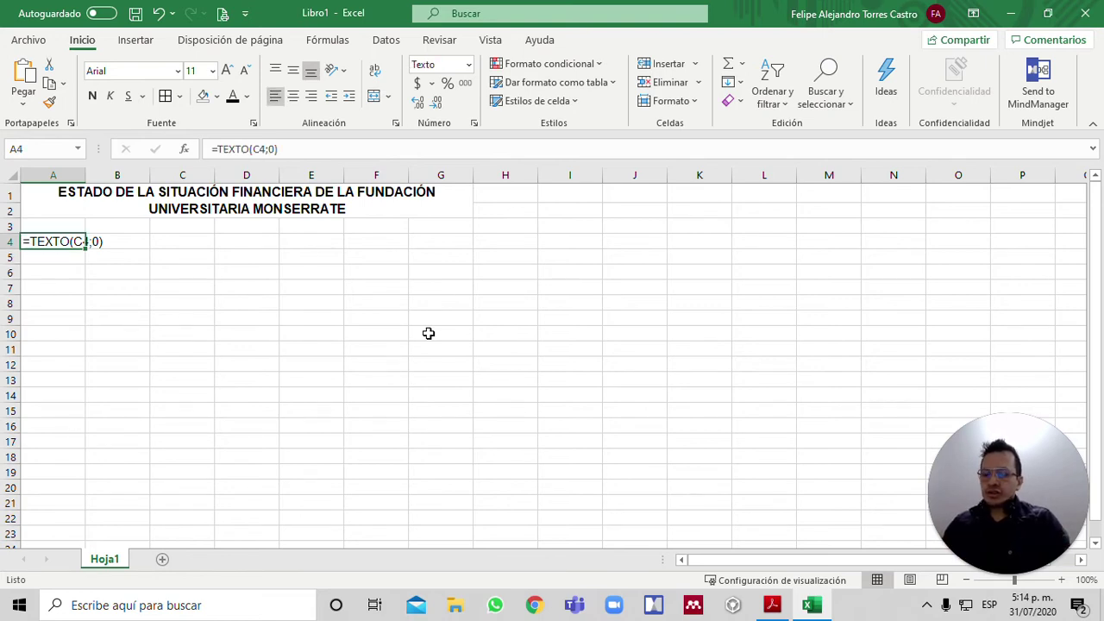
Enter =SI.ERROR(A5;C4;E4) in the text-formatted cell A4, re-enter it unchanged and reselect the cell.
{"action": "type", "text": "="}
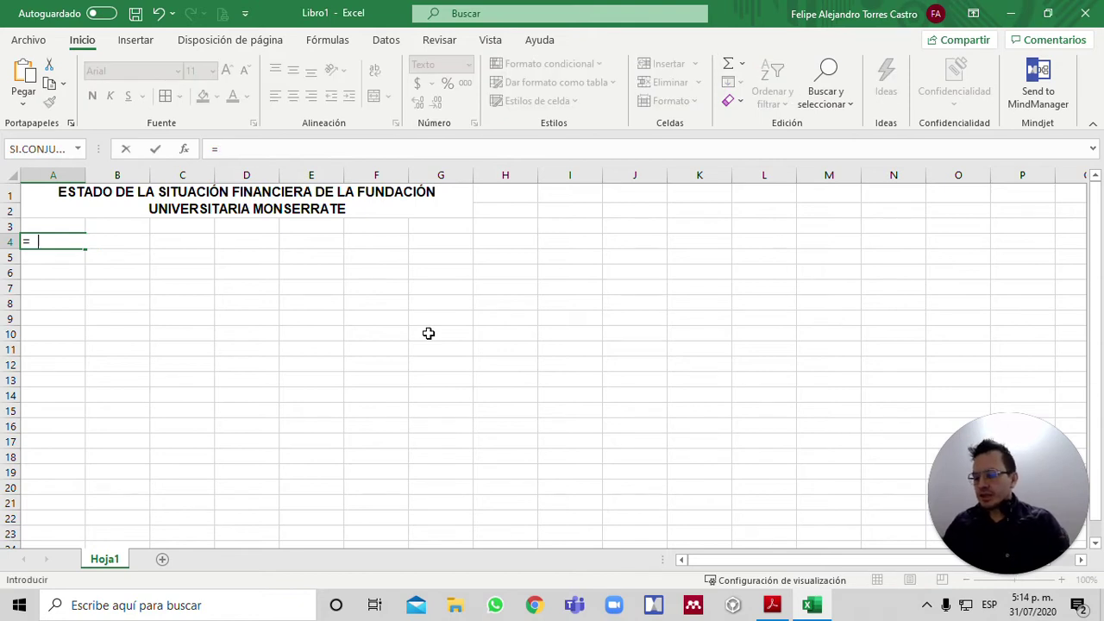
{"action": "type", "text": "SI"}
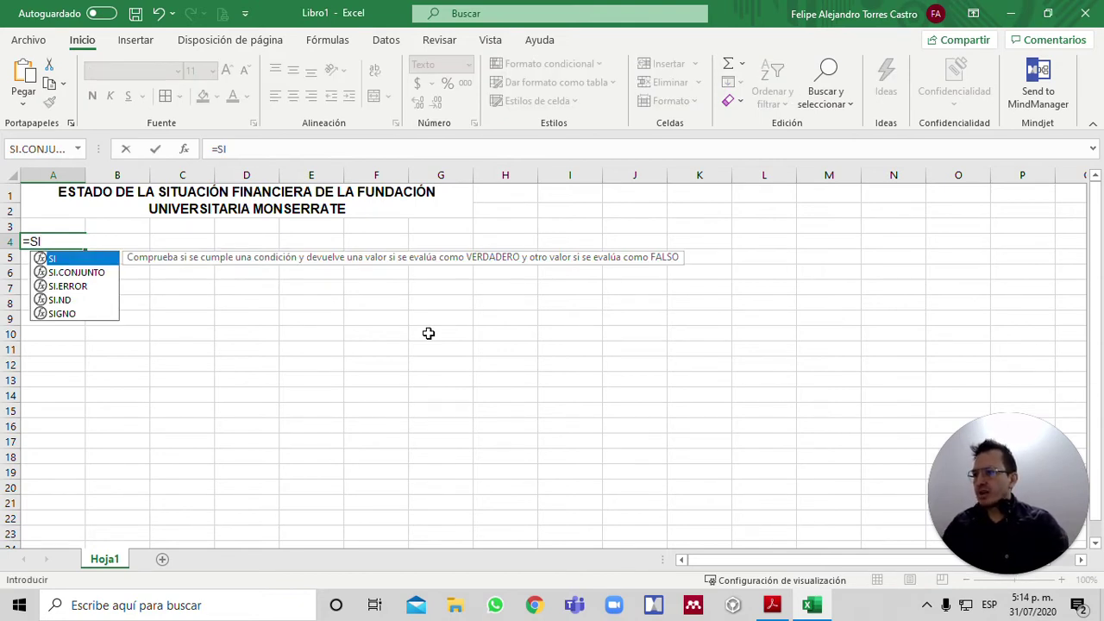
{"action": "type", "text": ".ERROR("}
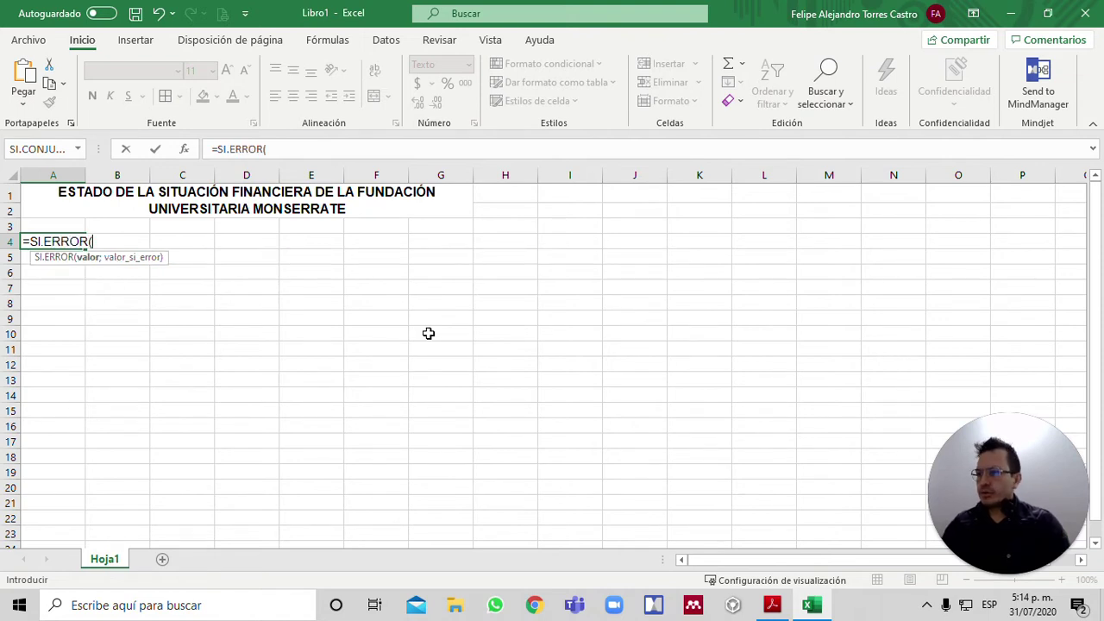
{"action": "key", "text": "Down"}
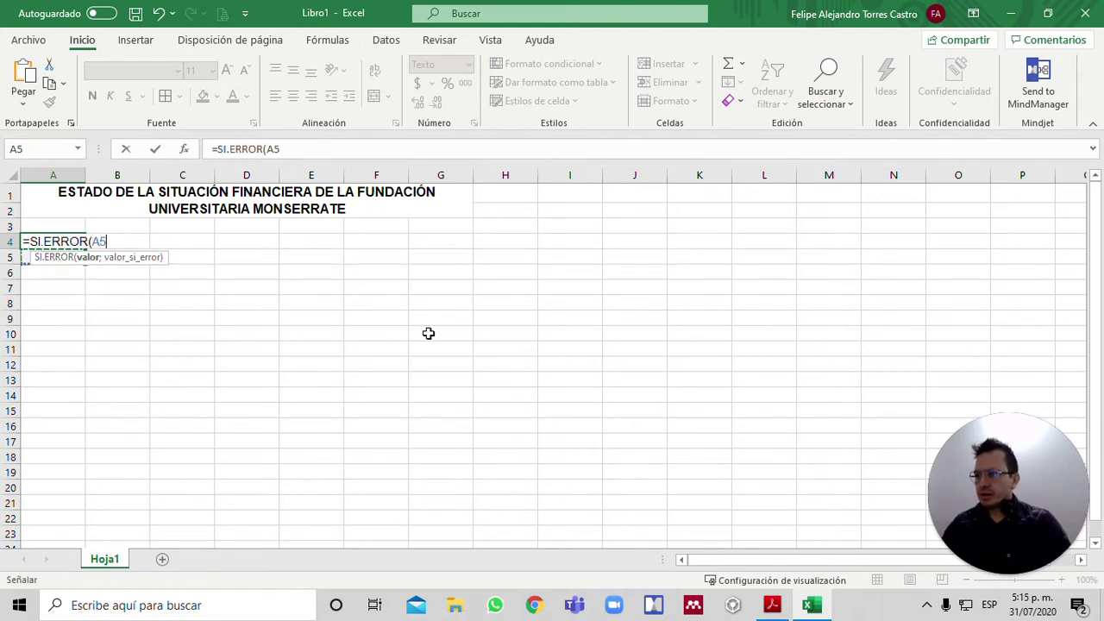
{"action": "type", "text": ";"}
{"action": "key", "text": "Right"}
{"action": "key", "text": "Right"}
{"action": "type", "text": ";"}
{"action": "key", "text": "Right"}
{"action": "key", "text": "Right"}
{"action": "key", "text": "Right"}
{"action": "key", "text": "Right"}
{"action": "type", "text": ")"}
{"action": "key", "text": "Return"}
{"action": "key", "text": "Up"}
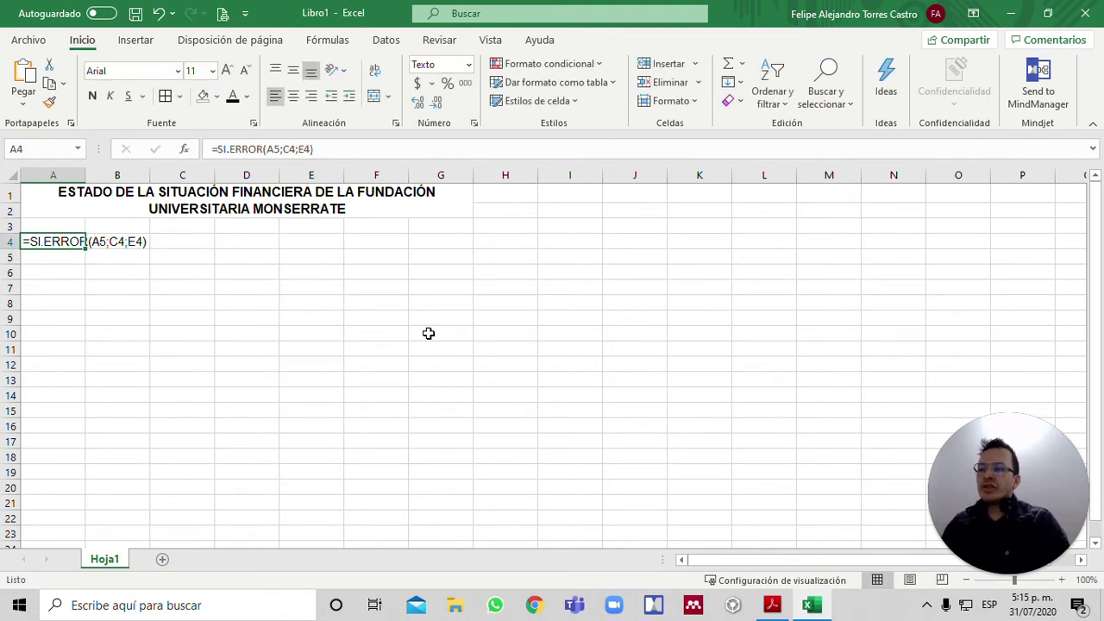
{"action": "key", "text": "F2"}
{"action": "key", "text": "Return"}
{"action": "key", "text": "Up"}
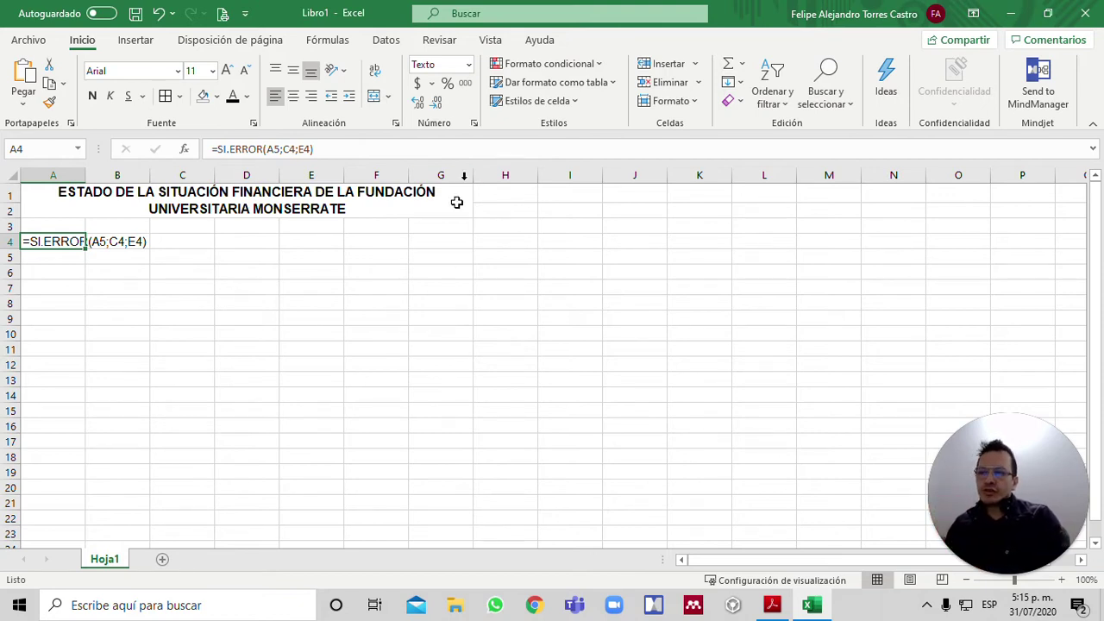
Browse the number format categories for cell A4 and apply the General format.
{"action": "left_click", "coordinate": [473, 122]}
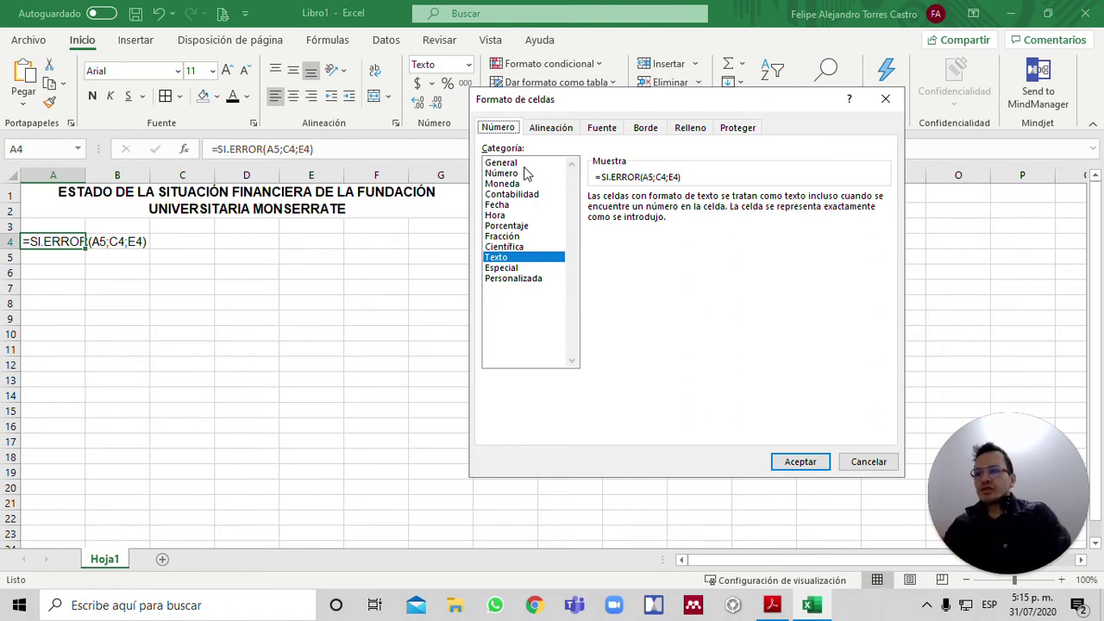
{"action": "left_click", "coordinate": [527, 196]}
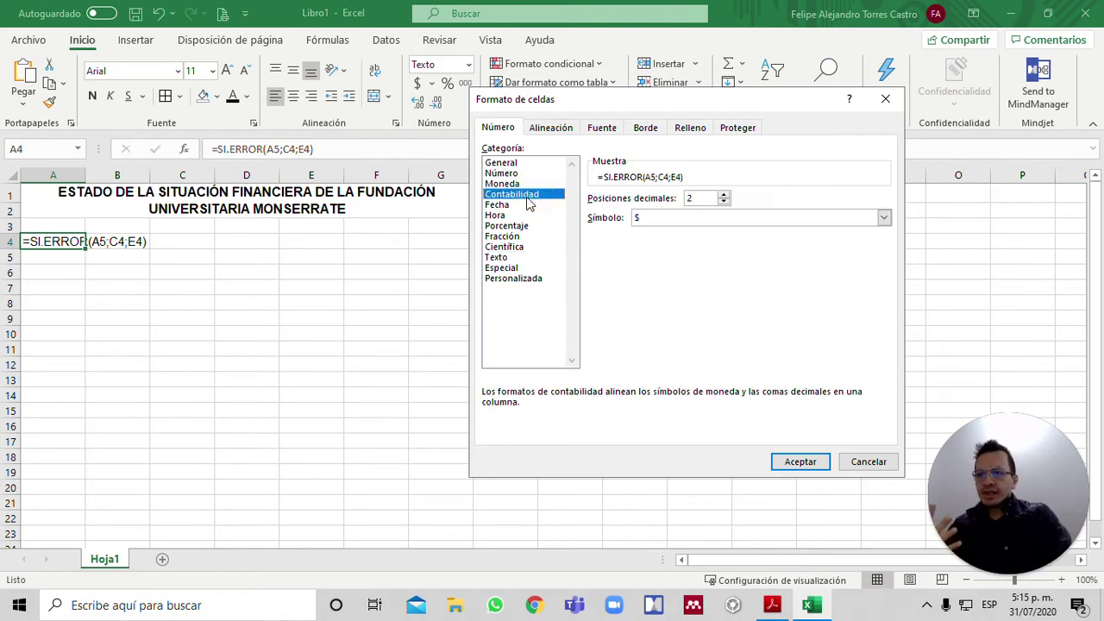
{"action": "left_click", "coordinate": [527, 205]}
{"action": "left_click", "coordinate": [523, 216]}
{"action": "left_click", "coordinate": [520, 226]}
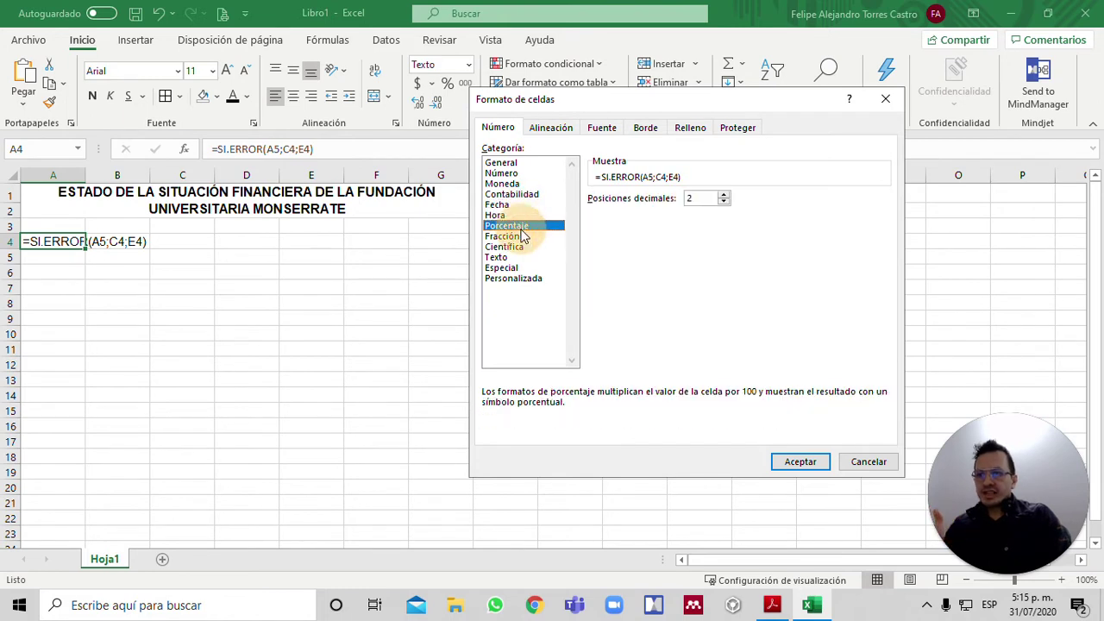
{"action": "left_click", "coordinate": [507, 249]}
{"action": "left_click", "coordinate": [507, 256]}
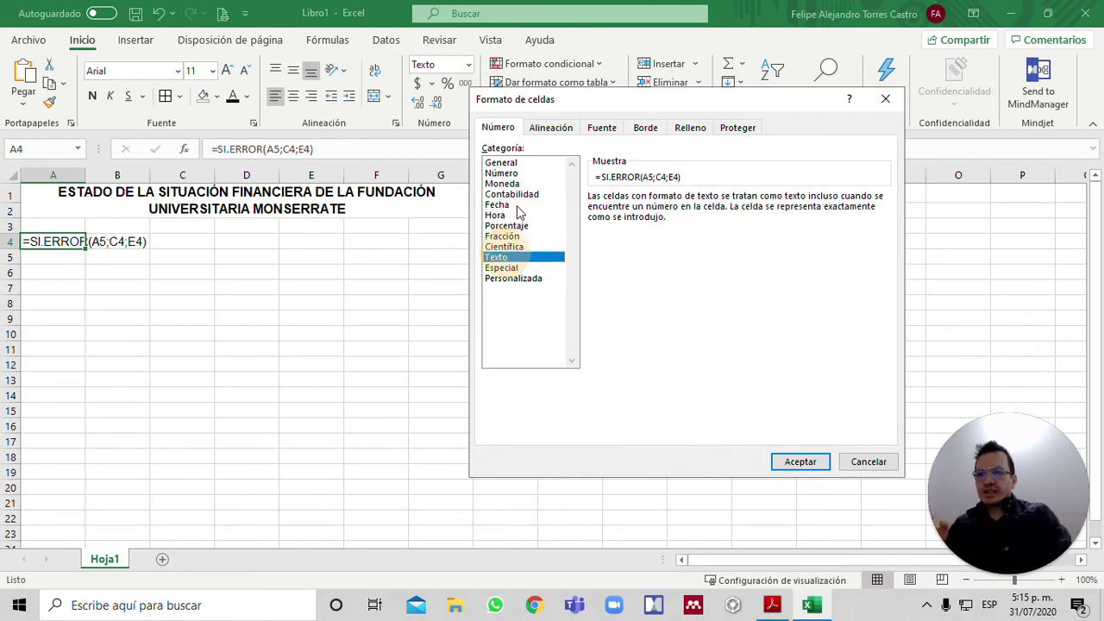
{"action": "left_click", "coordinate": [502, 174]}
{"action": "left_click", "coordinate": [500, 163]}
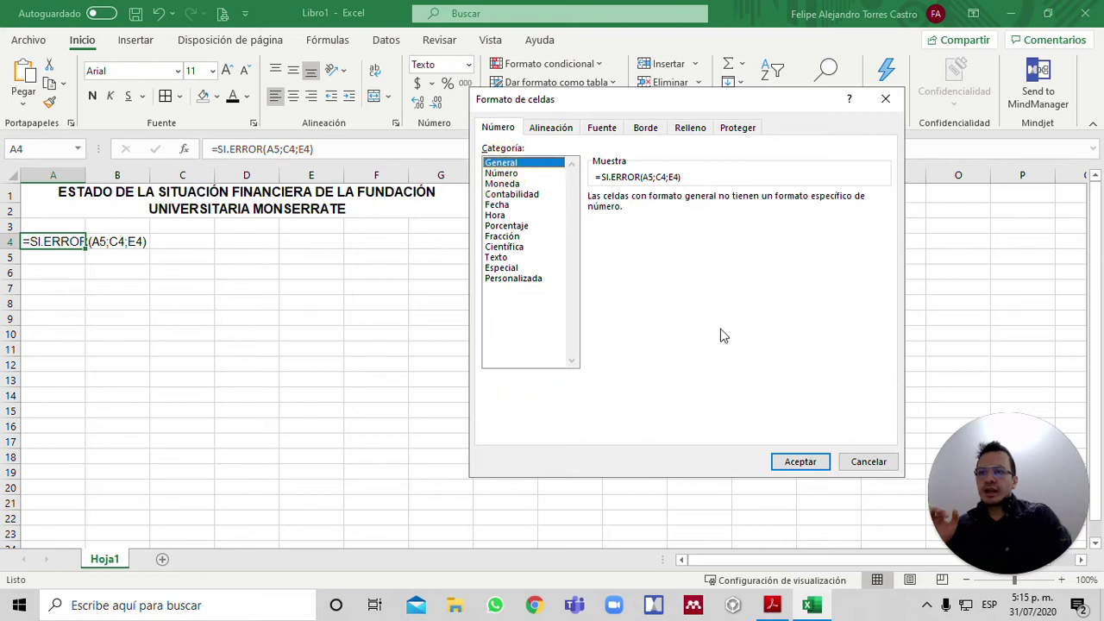
{"action": "left_click", "coordinate": [799, 462]}
Try to re-enter cell A4's three-argument SI.ERROR formula so that it is evaluated.
{"action": "left_click", "coordinate": [143, 302]}
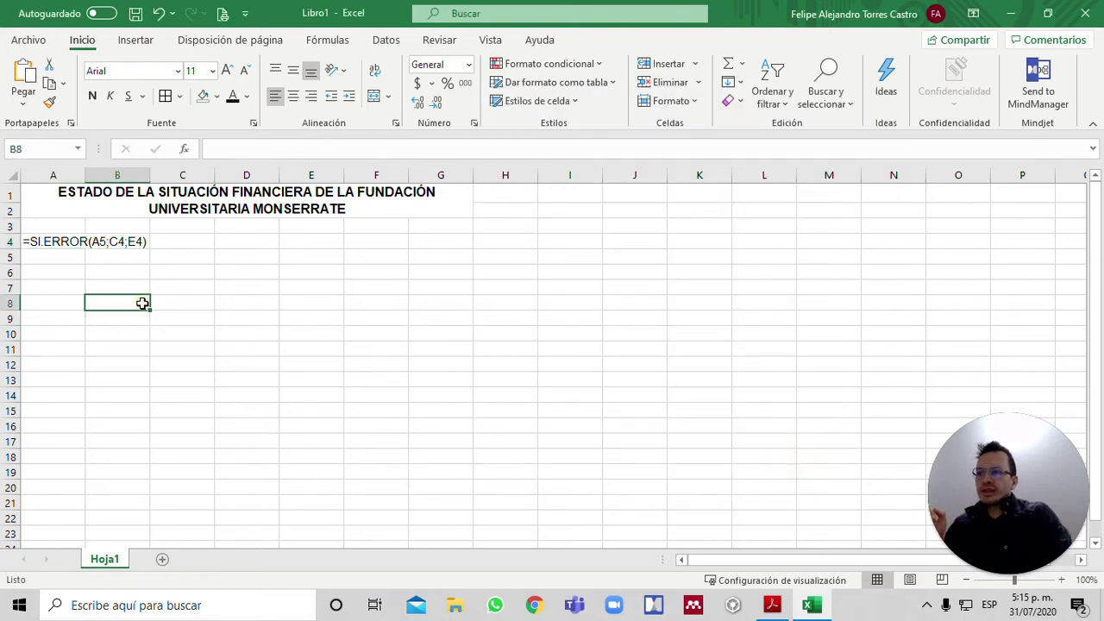
{"action": "key", "text": "Up"}
{"action": "key", "text": "Up"}
{"action": "key", "text": "Left"}
{"action": "key", "text": "Up"}
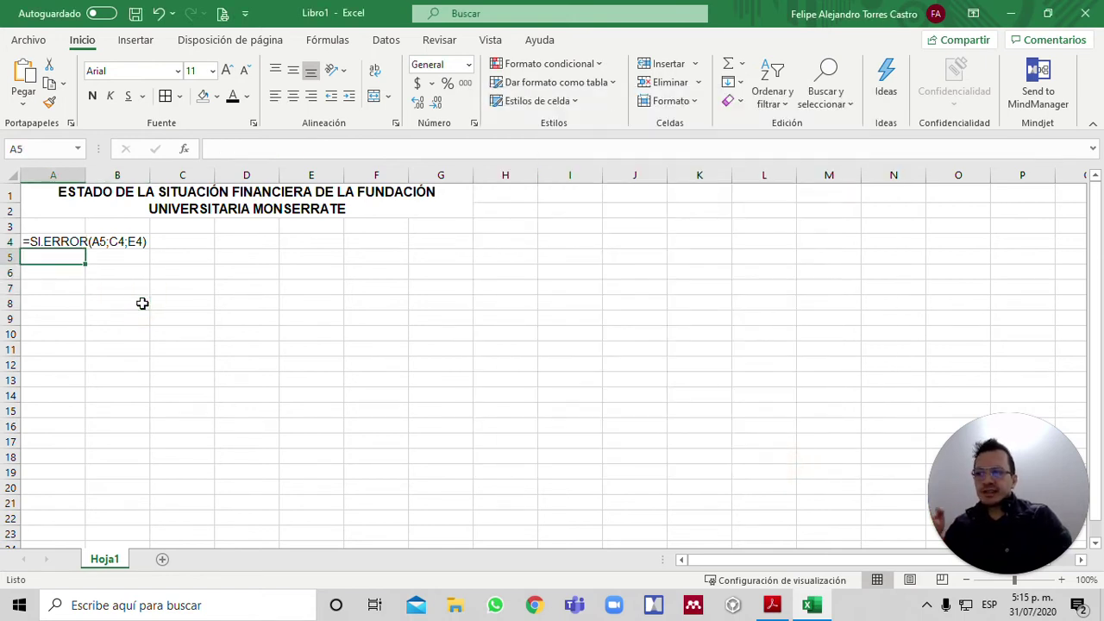
{"action": "key", "text": "Up"}
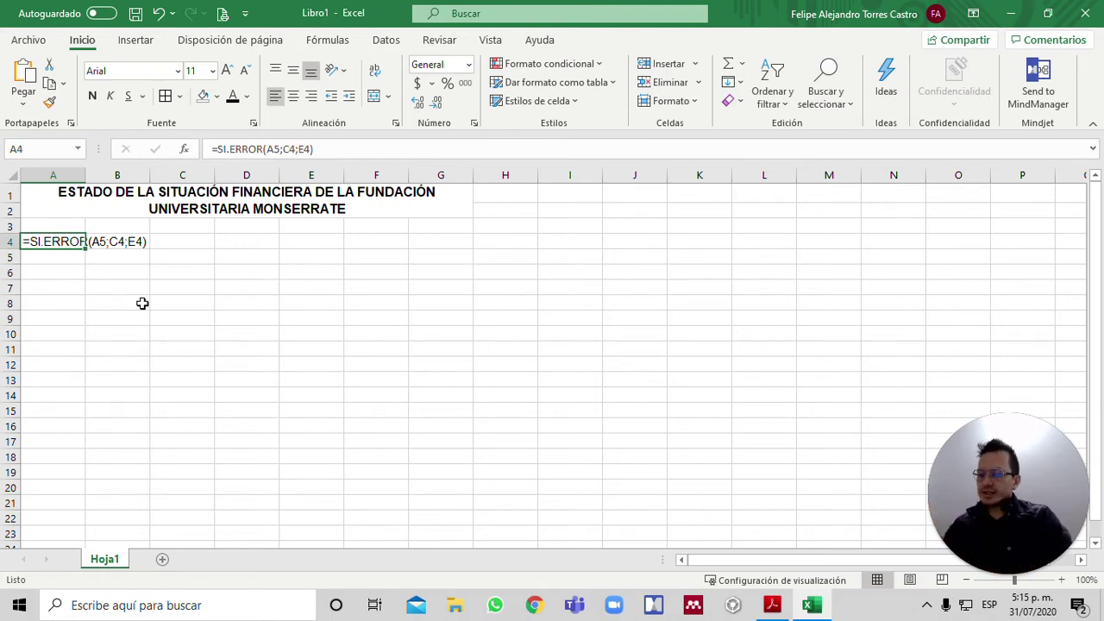
{"action": "key", "text": "F2"}
{"action": "key", "text": "Return"}
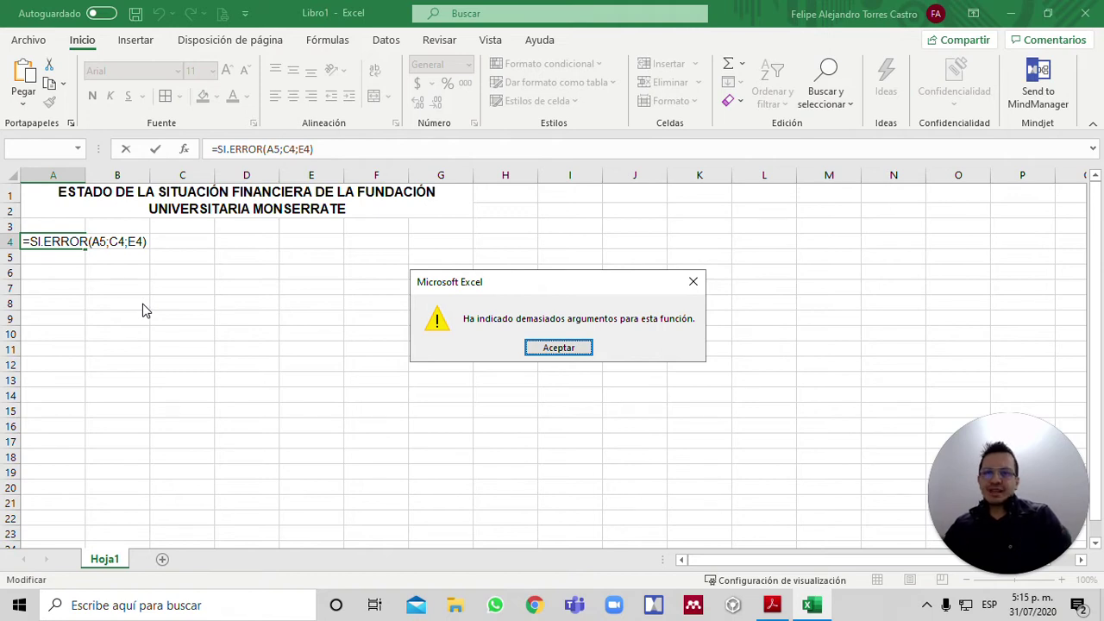
{"action": "key", "text": "Return"}
Remove the third argument so A4's formula is =SI.ERROR(A5;C4), enter it, and clear the cell.
{"action": "key", "text": "Right"}
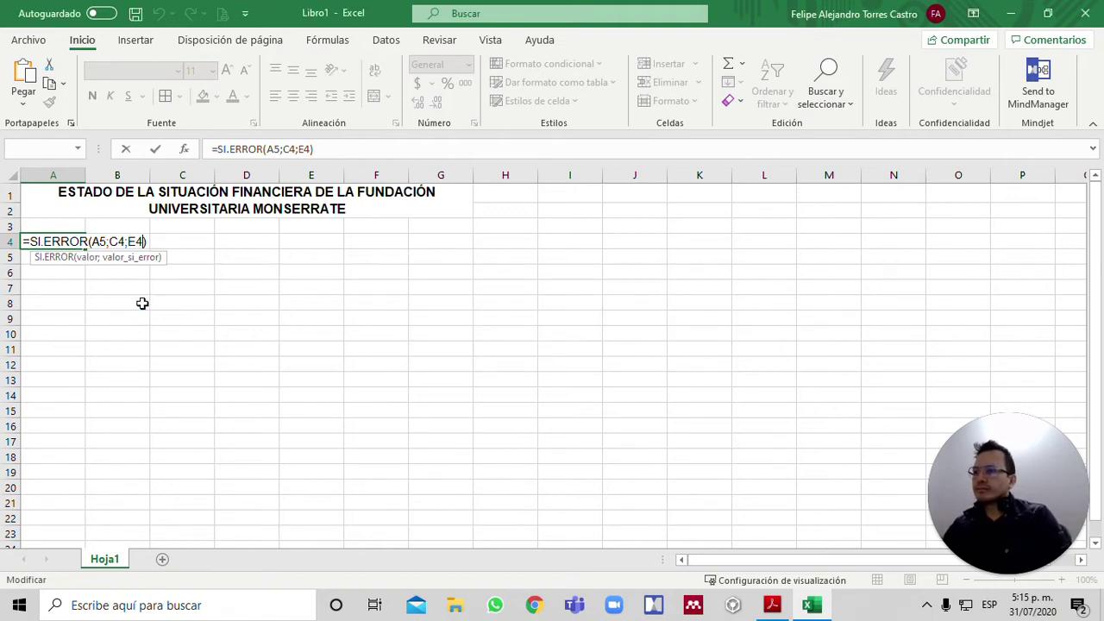
{"action": "key", "text": "Left"}
{"action": "key", "text": "Left"}
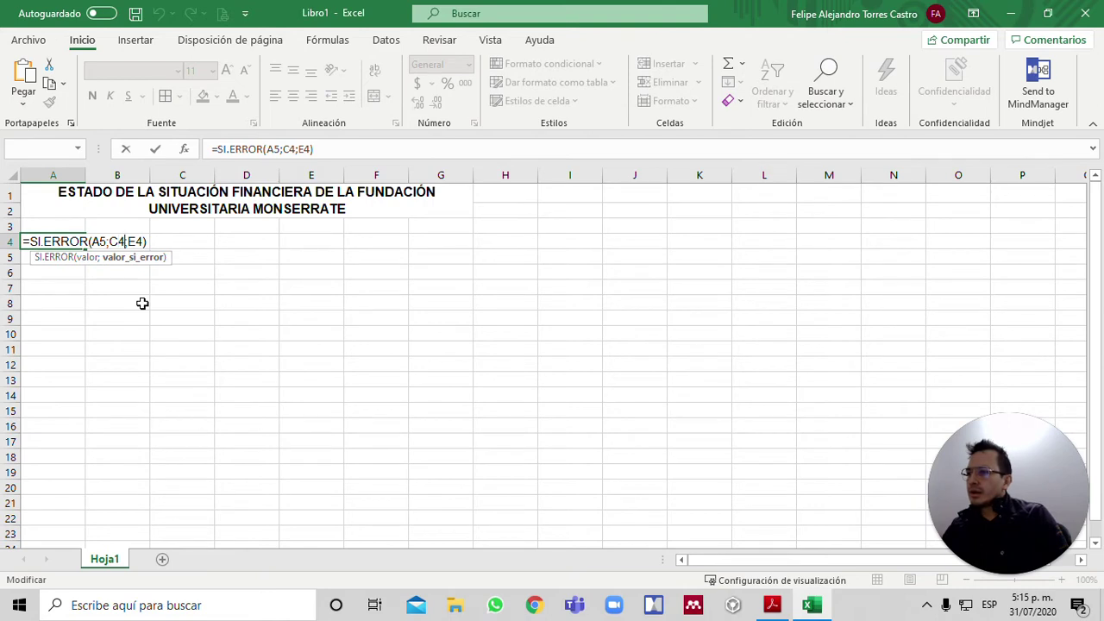
{"action": "key", "text": "Left"}
{"action": "key", "text": "Right"}
{"action": "key", "text": "Right"}
{"action": "key", "text": "Right"}
{"action": "key", "text": "Right"}
{"action": "key", "text": "Right"}
{"action": "key", "text": "Right"}
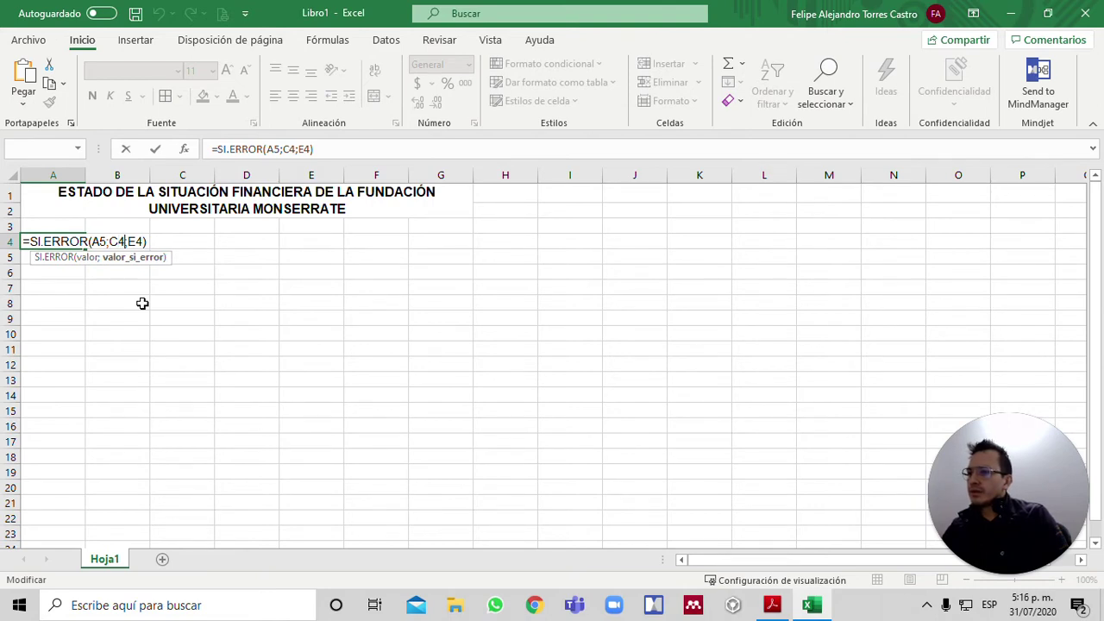
{"action": "key", "text": "BackSpace"}
{"action": "key", "text": "BackSpace"}
{"action": "key", "text": "BackSpace"}
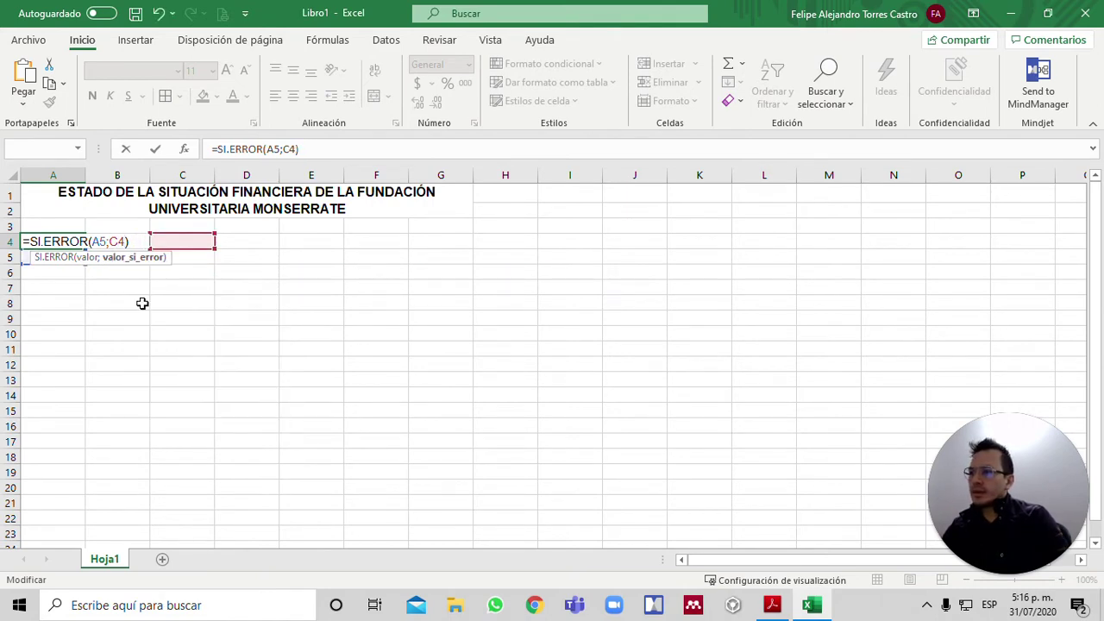
{"action": "key", "text": "Return"}
{"action": "key", "text": "Up"}
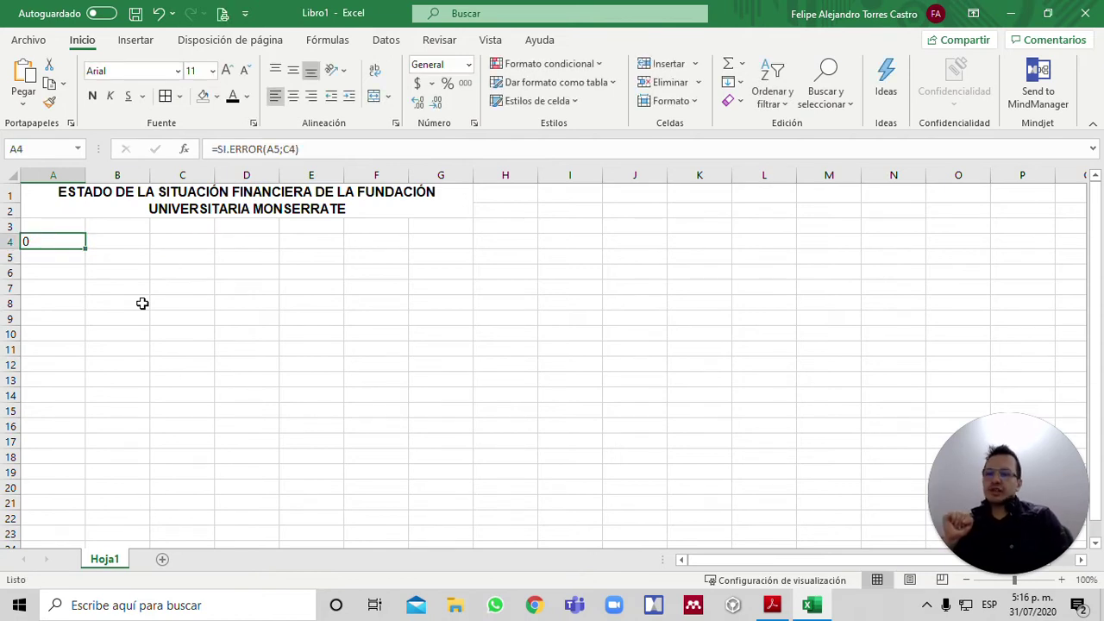
{"action": "key", "text": "Delete"}
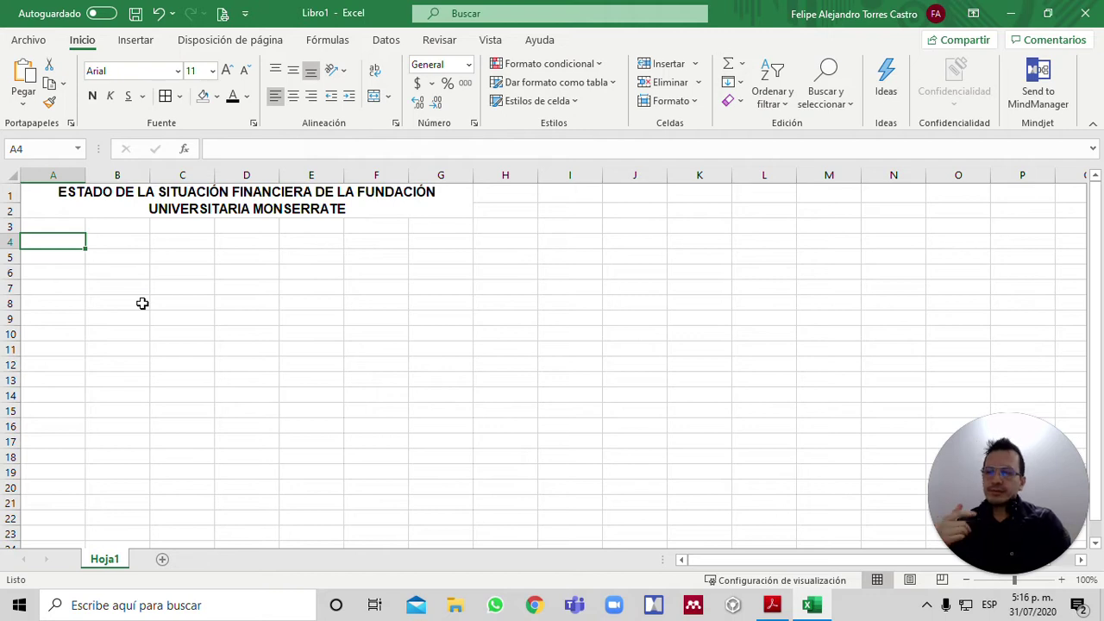
For the whole worksheet, choose the Número format category and enable the thousands separator.
{"action": "left_click", "coordinate": [16, 173]}
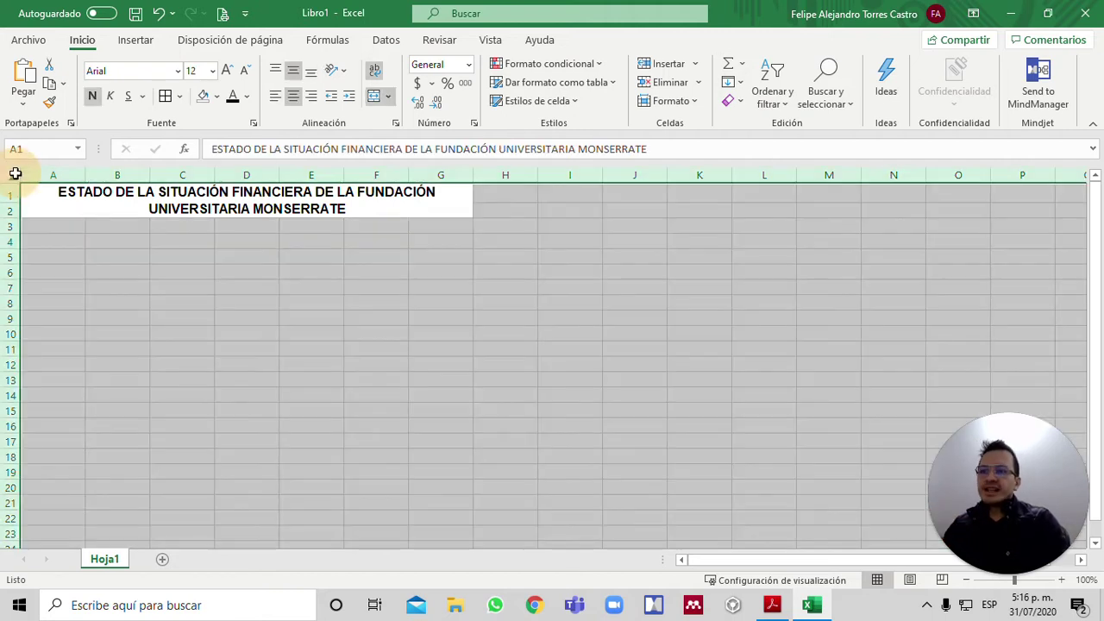
{"action": "left_click", "coordinate": [472, 126]}
{"action": "left_click", "coordinate": [502, 172]}
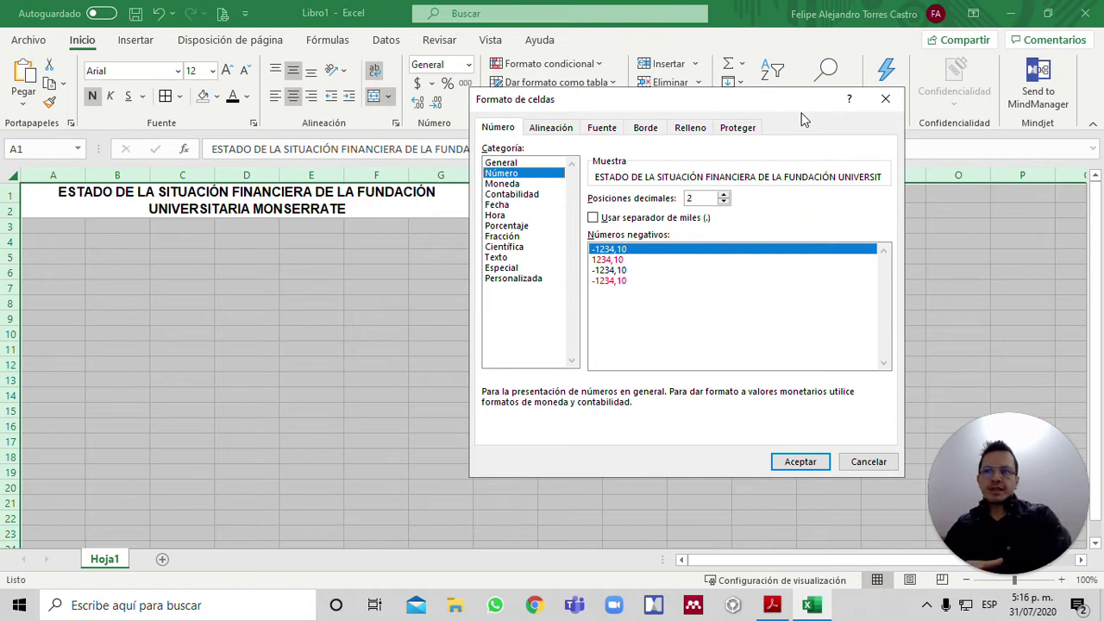
{"action": "left_click", "coordinate": [647, 219]}
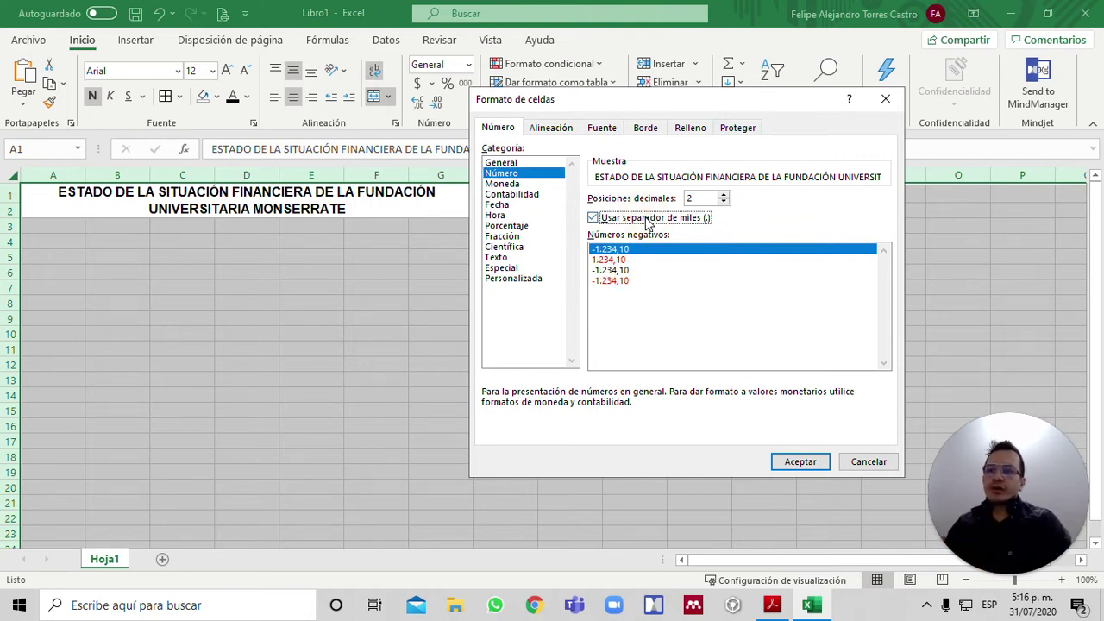
Try several negative number styles, return to the first, and switch the thousands separator off and on again.
{"action": "left_click", "coordinate": [622, 252]}
{"action": "left_click", "coordinate": [616, 269]}
{"action": "left_click", "coordinate": [618, 280]}
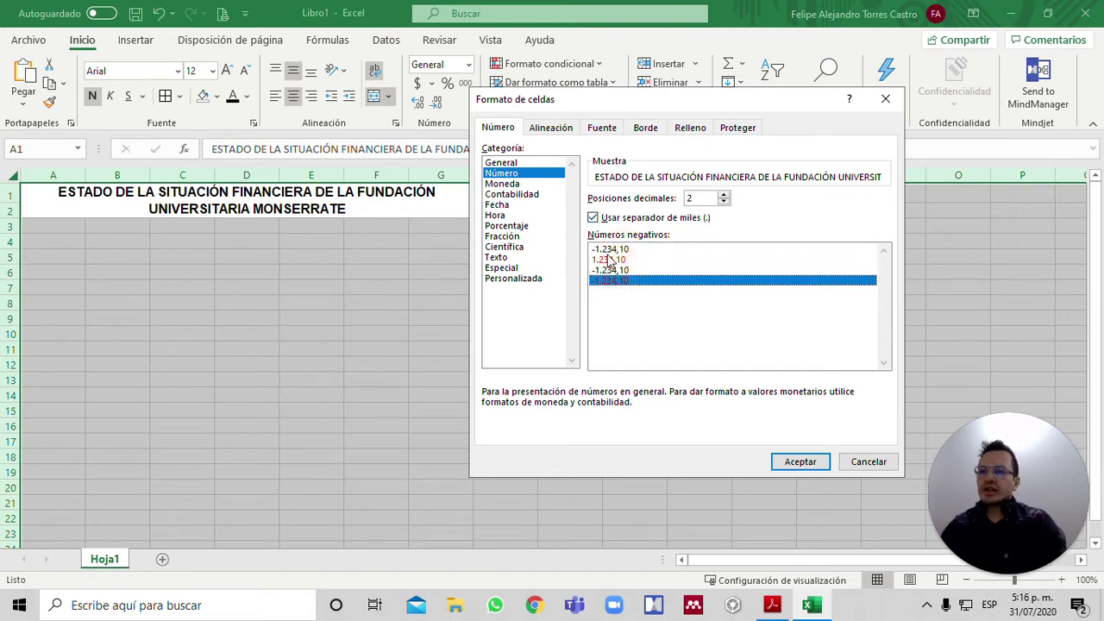
{"action": "left_click", "coordinate": [601, 250]}
{"action": "left_click", "coordinate": [627, 219]}
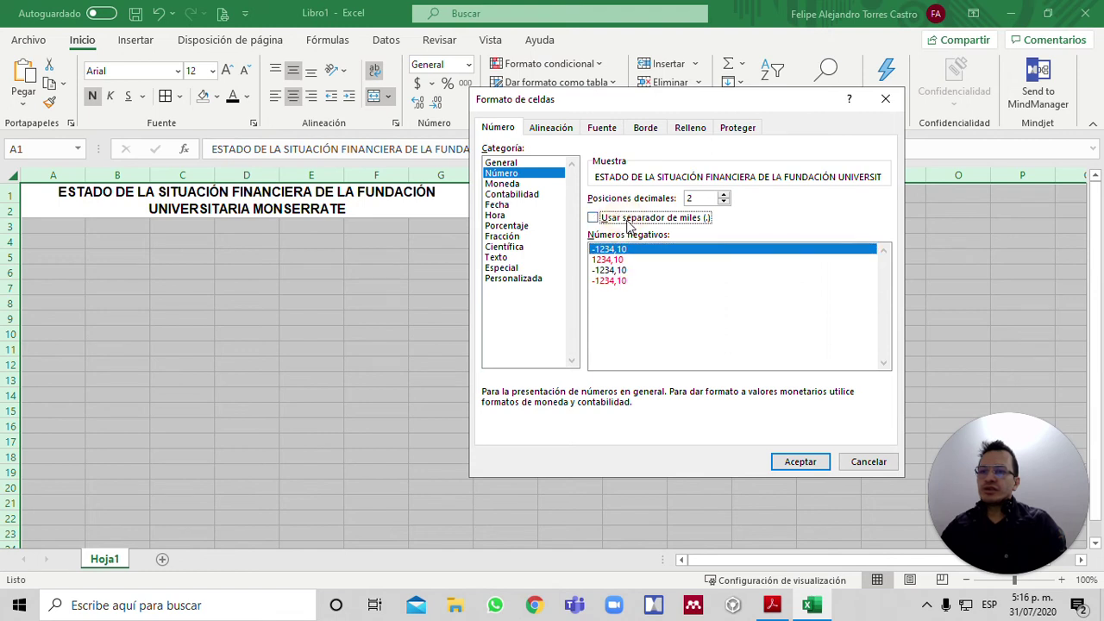
{"action": "left_click", "coordinate": [643, 221]}
Try the Número format with 0 decimal places, and raise the setting to 8.
{"action": "left_click", "coordinate": [724, 202]}
{"action": "left_click", "coordinate": [724, 202]}
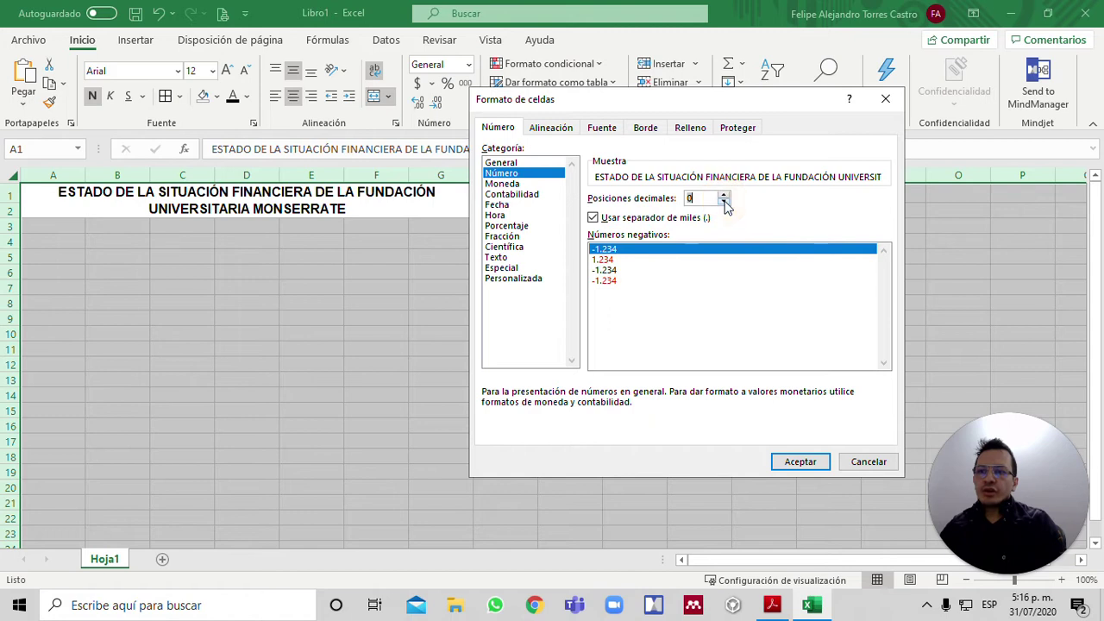
{"action": "left_click", "coordinate": [723, 194]}
{"action": "left_click", "coordinate": [723, 195]}
{"action": "left_click", "coordinate": [723, 195]}
{"action": "left_click", "coordinate": [723, 195]}
{"action": "left_click", "coordinate": [723, 195]}
{"action": "left_click", "coordinate": [723, 195]}
{"action": "left_click", "coordinate": [723, 195]}
{"action": "left_click", "coordinate": [725, 196]}
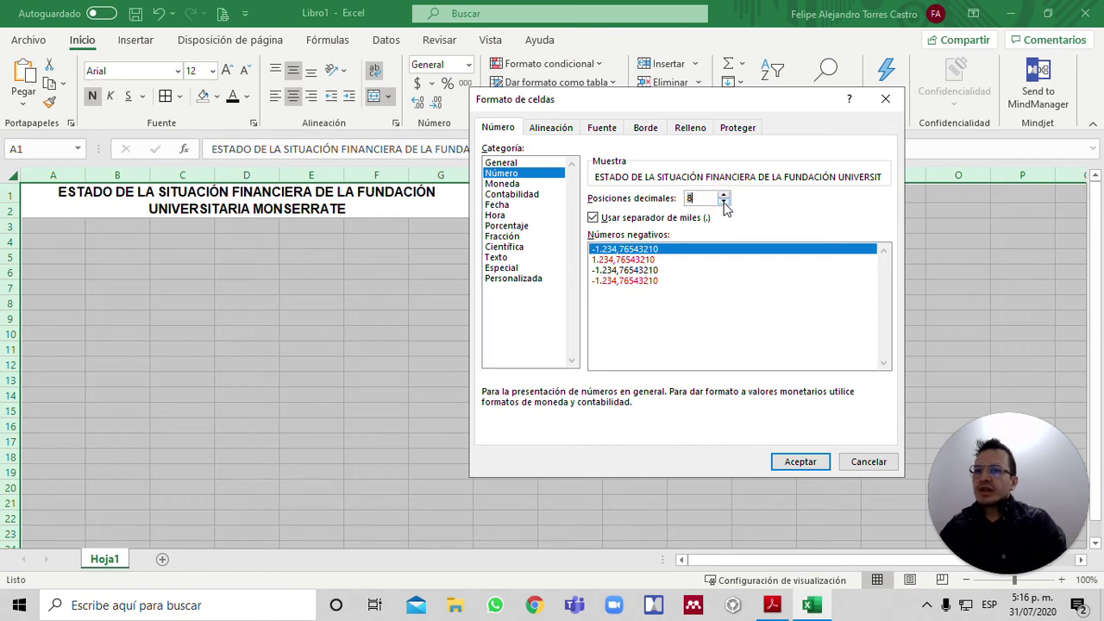
Reduce the Número format's decimal places to 1.
{"action": "left_click", "coordinate": [723, 202]}
{"action": "left_click", "coordinate": [723, 203]}
{"action": "left_click", "coordinate": [724, 203]}
{"action": "left_click", "coordinate": [723, 203]}
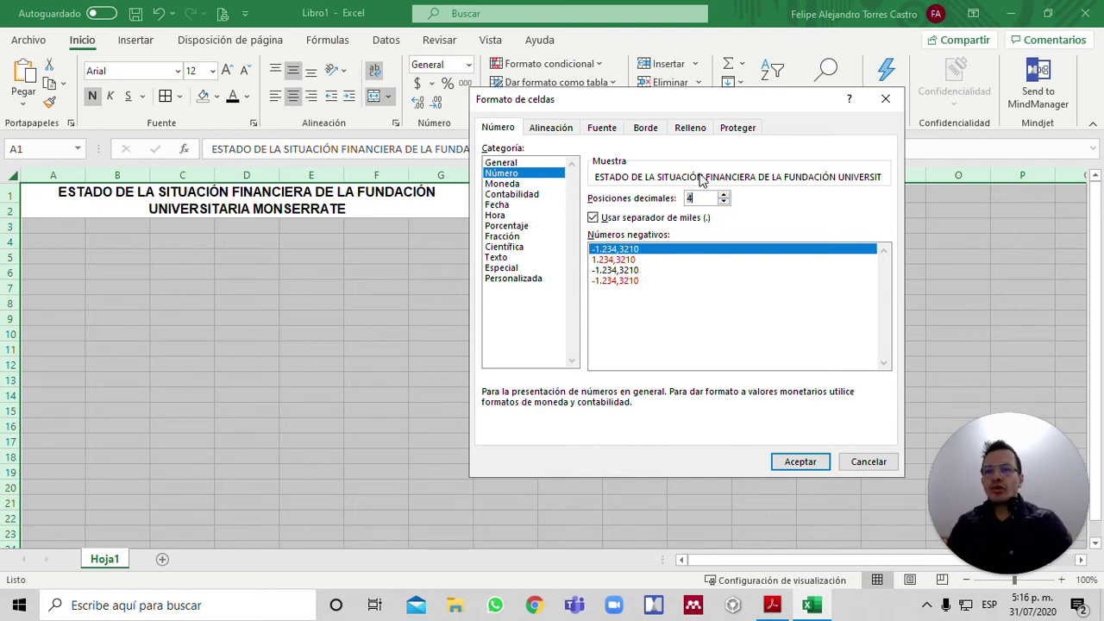
{"action": "left_click", "coordinate": [724, 203]}
{"action": "left_click", "coordinate": [723, 202]}
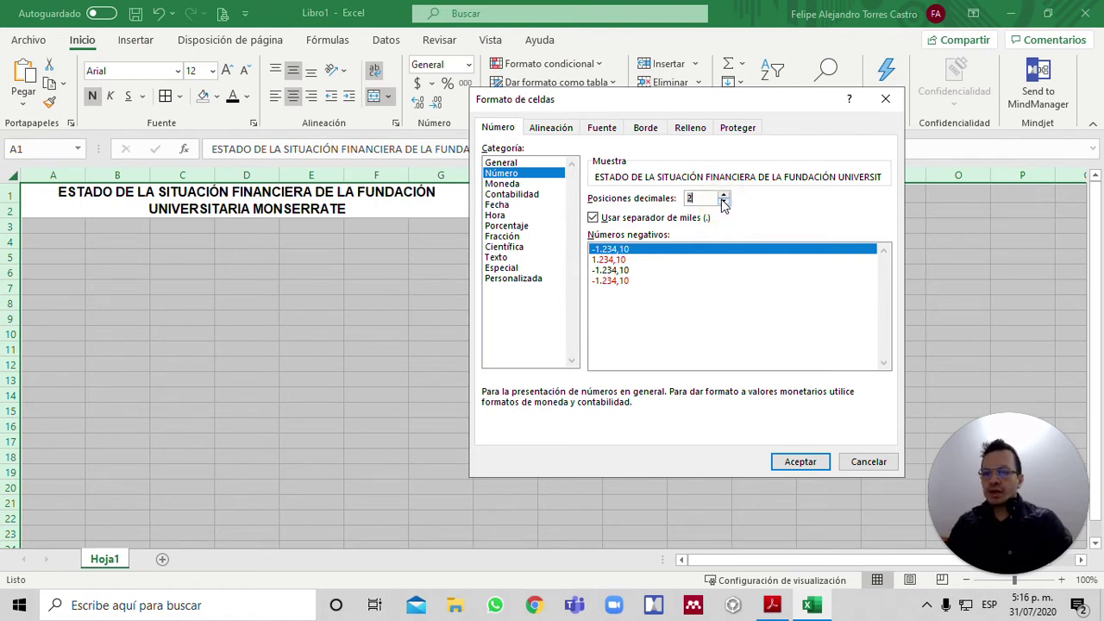
{"action": "left_click", "coordinate": [726, 204]}
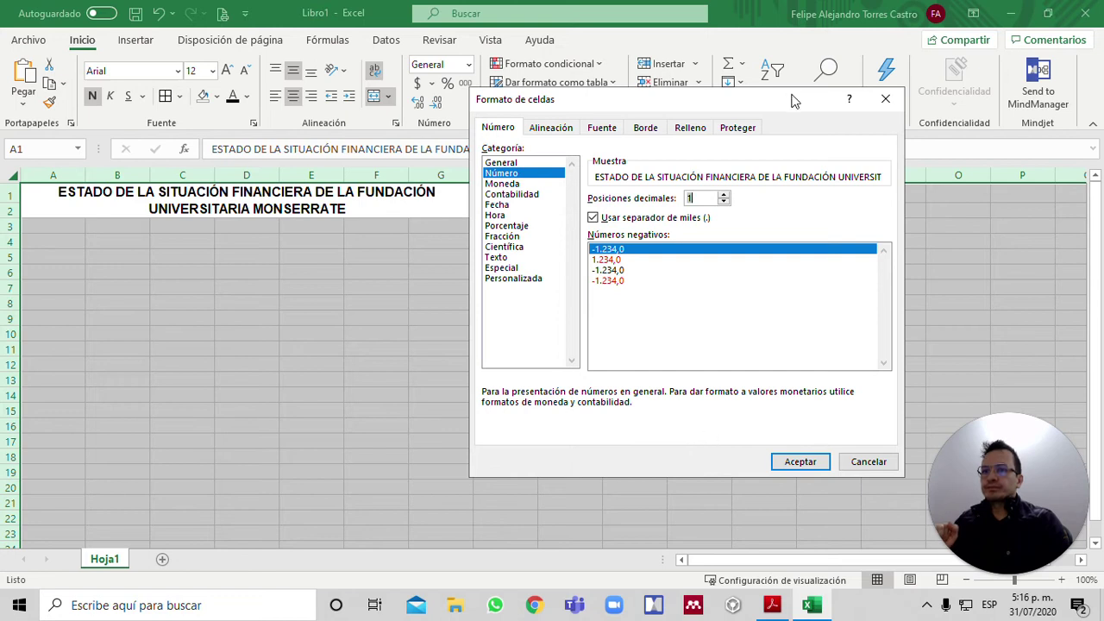
Compare the negative number styles at one decimal place and return to the first style.
{"action": "left_click", "coordinate": [603, 270]}
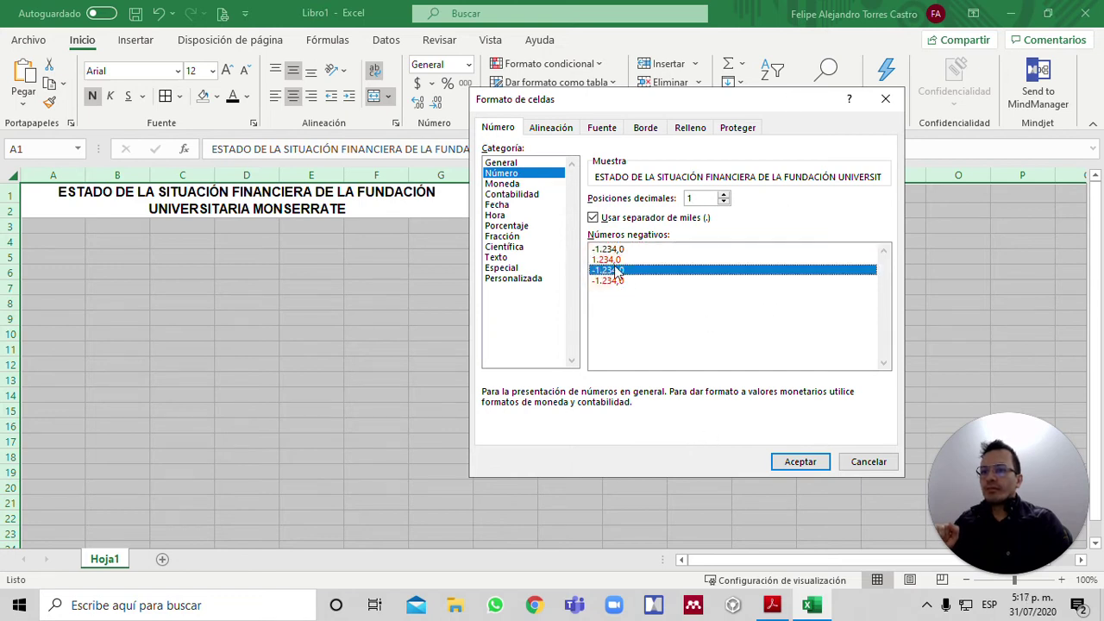
{"action": "left_click", "coordinate": [616, 259]}
{"action": "left_click", "coordinate": [620, 249]}
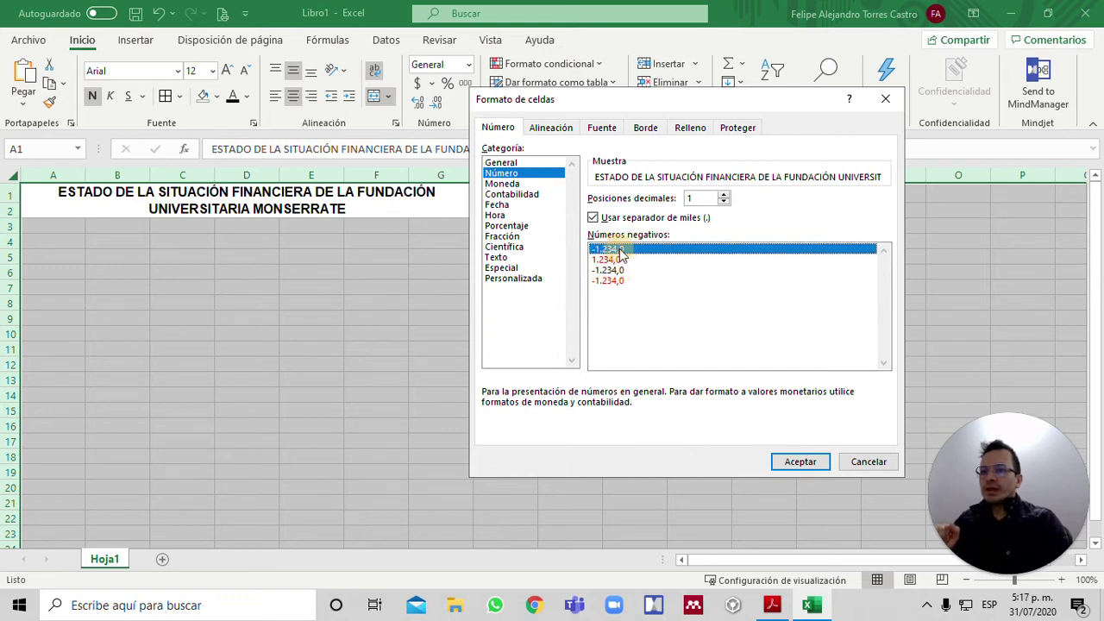
Compare the four negative number styles of the Número format at one decimal place with the thousands separator on.
{"action": "left_click", "coordinate": [617, 260]}
{"action": "left_click", "coordinate": [615, 270]}
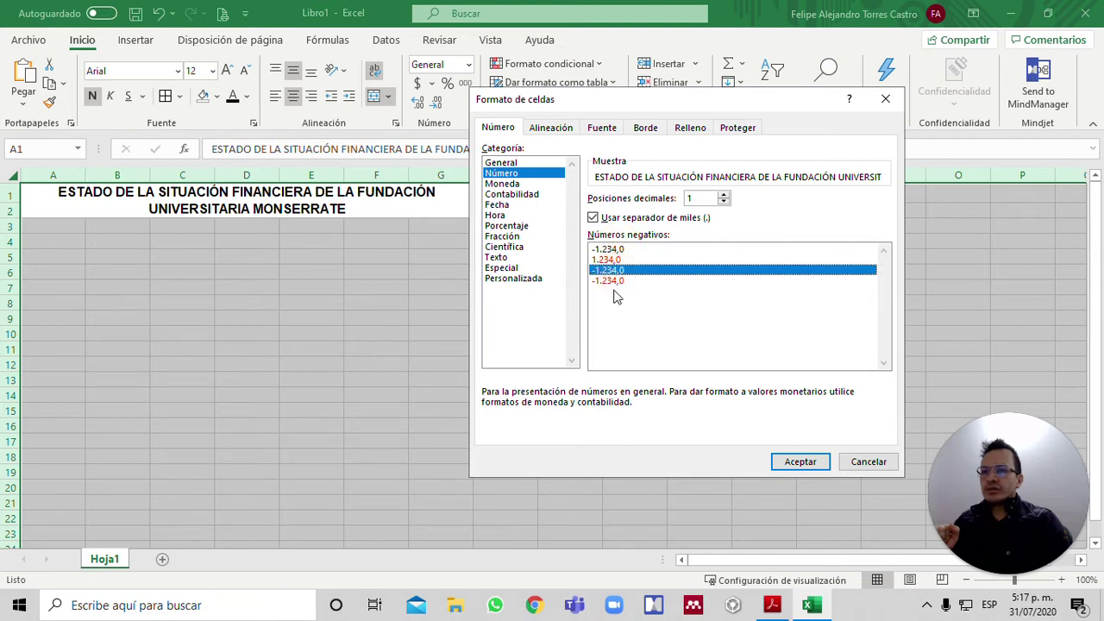
{"action": "left_click", "coordinate": [615, 281]}
{"action": "left_click", "coordinate": [614, 271]}
{"action": "left_click", "coordinate": [616, 261]}
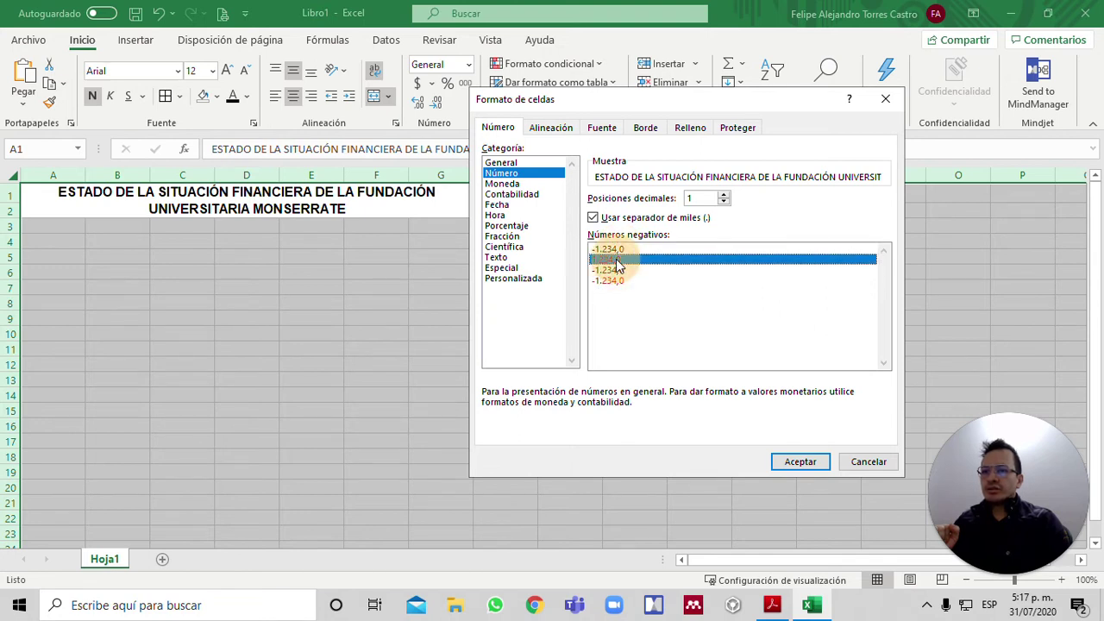
{"action": "left_click", "coordinate": [614, 249]}
{"action": "left_click", "coordinate": [613, 271]}
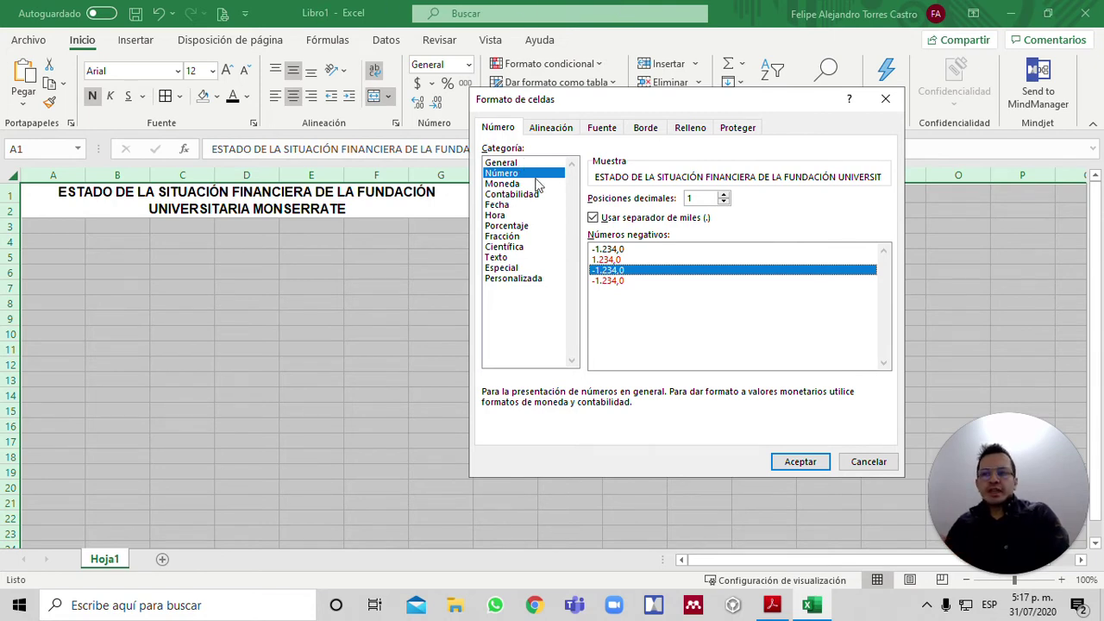
{"action": "left_click", "coordinate": [601, 250]}
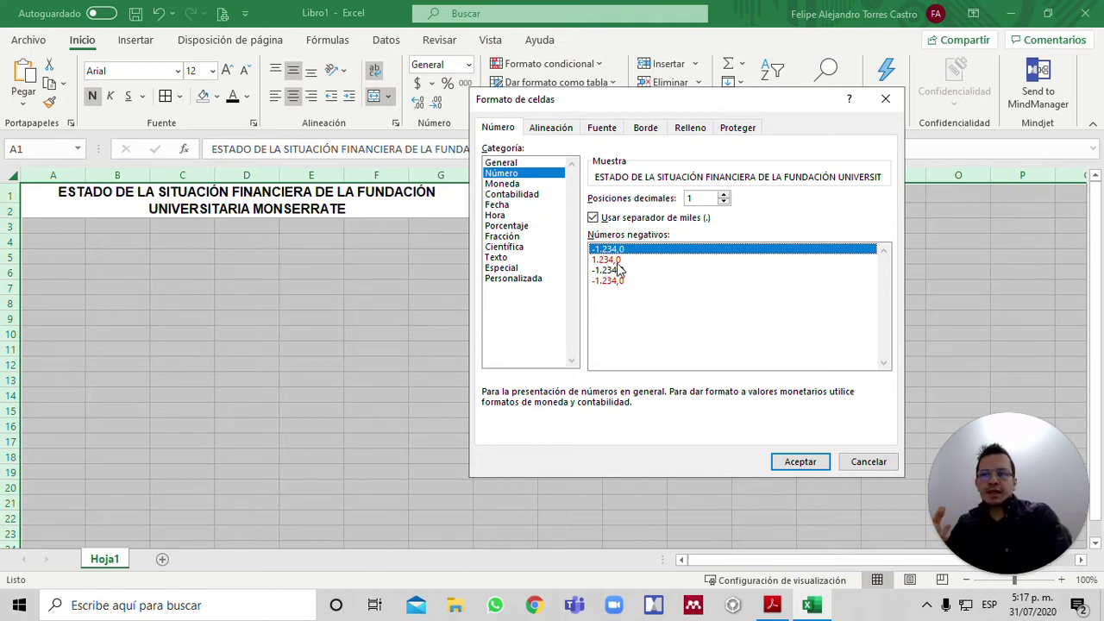
{"action": "left_click", "coordinate": [617, 261]}
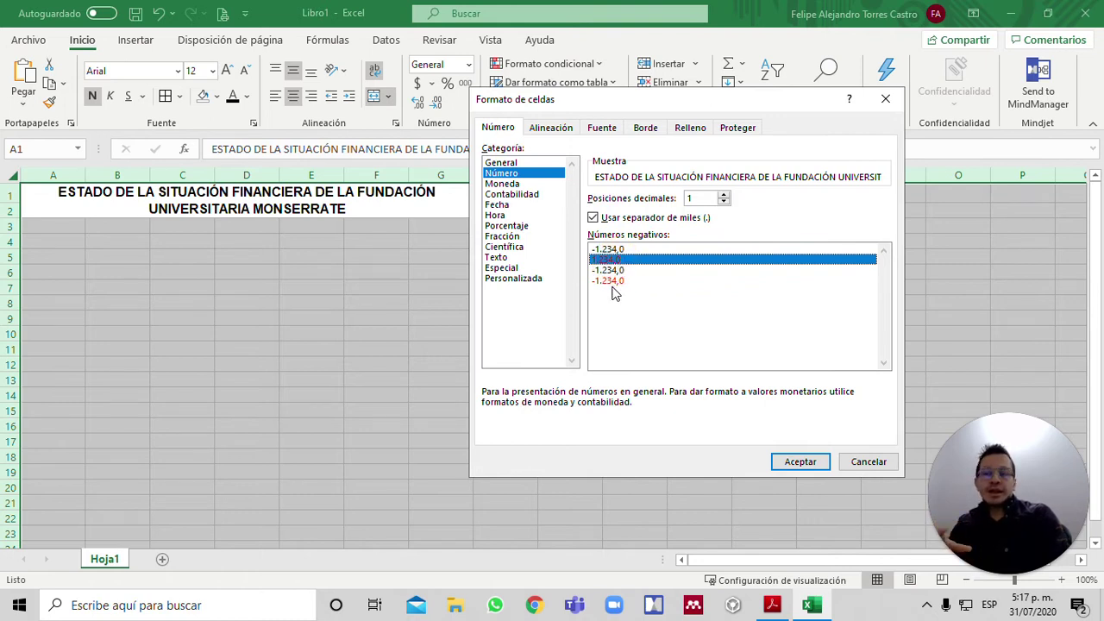
{"action": "left_click", "coordinate": [619, 270]}
{"action": "left_click", "coordinate": [617, 260]}
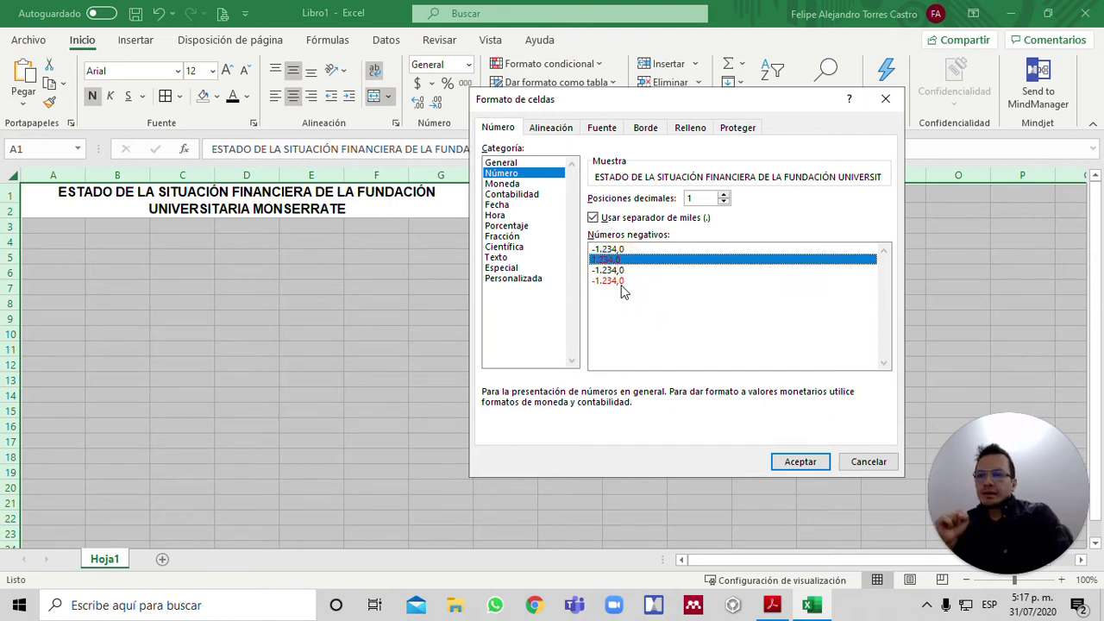
{"action": "left_click", "coordinate": [618, 281]}
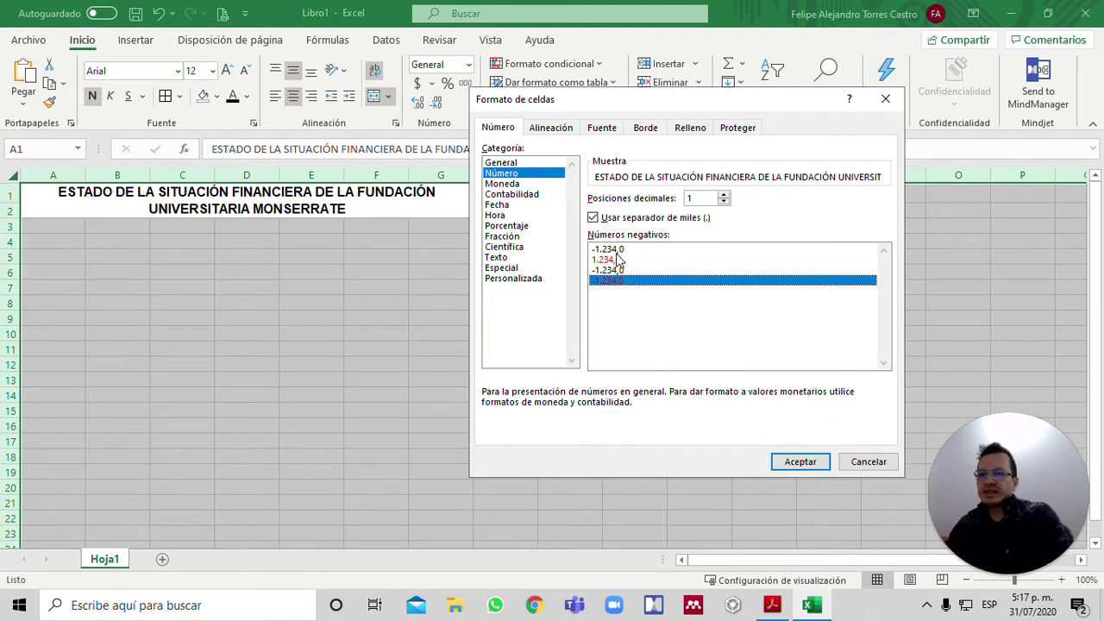
Apply the Número format to the whole sheet with 1 decimal place, thousands separator and the first negative style.
{"action": "left_click", "coordinate": [617, 250]}
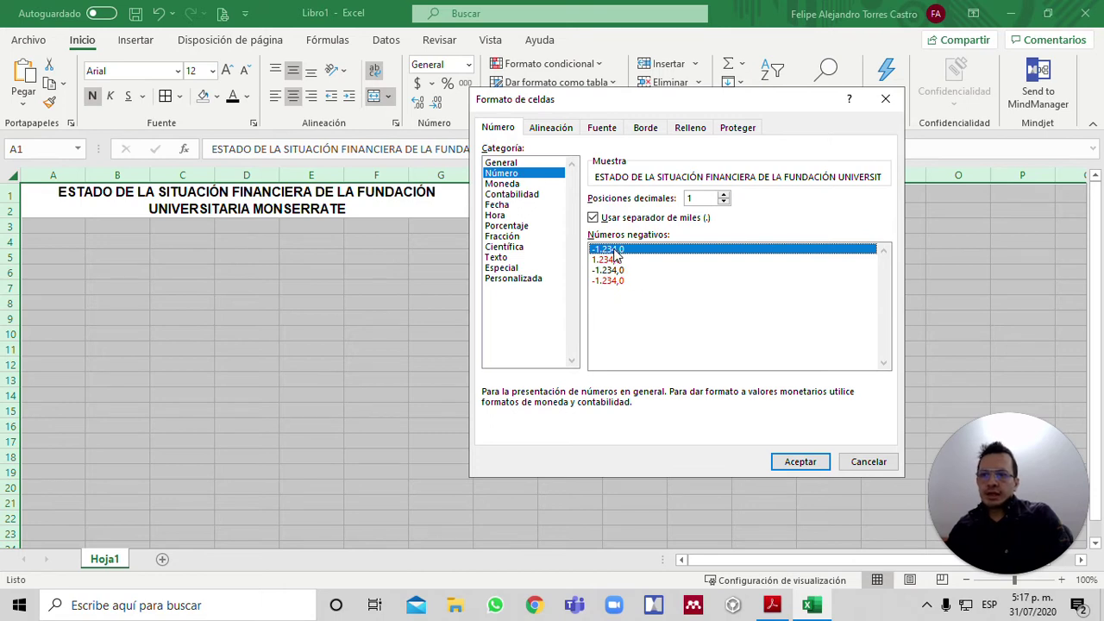
{"action": "left_click", "coordinate": [723, 195]}
{"action": "left_click", "coordinate": [723, 202]}
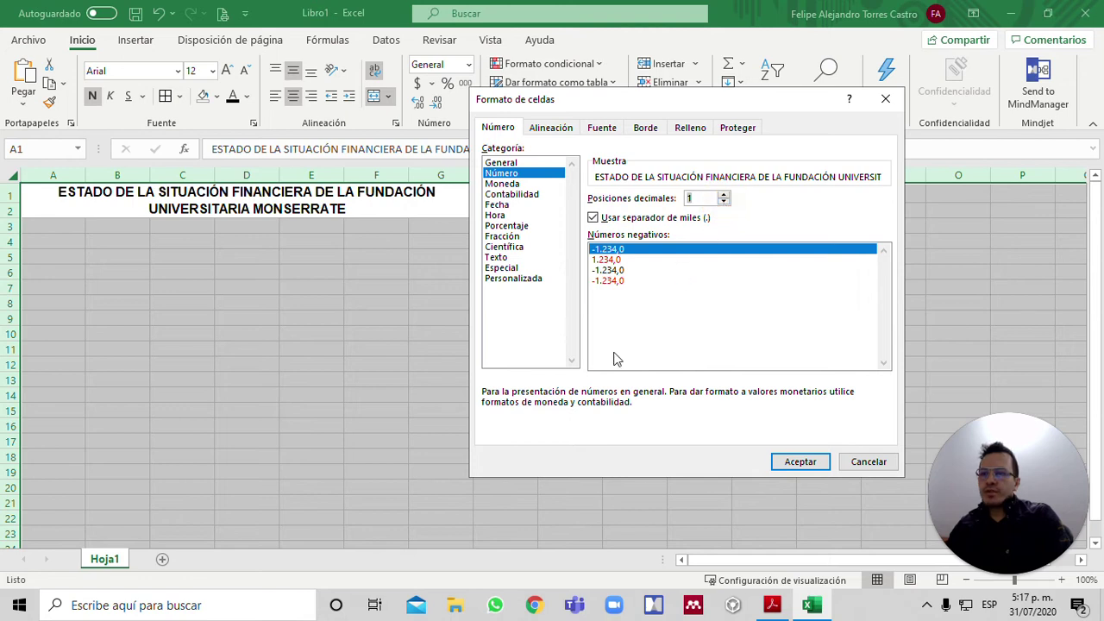
{"action": "left_click", "coordinate": [799, 463]}
{"action": "left_click", "coordinate": [104, 229]}
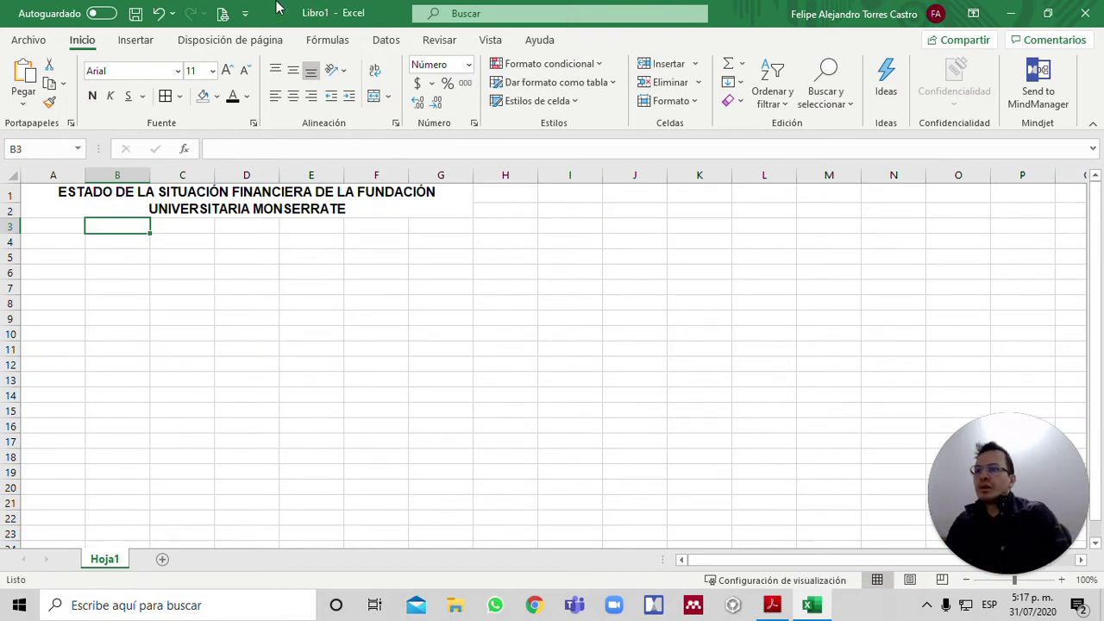
Review the Personalizada, Texto, Número, Porcentaje and Moneda format options for cell B3 without applying any of them.
{"action": "left_click", "coordinate": [475, 123]}
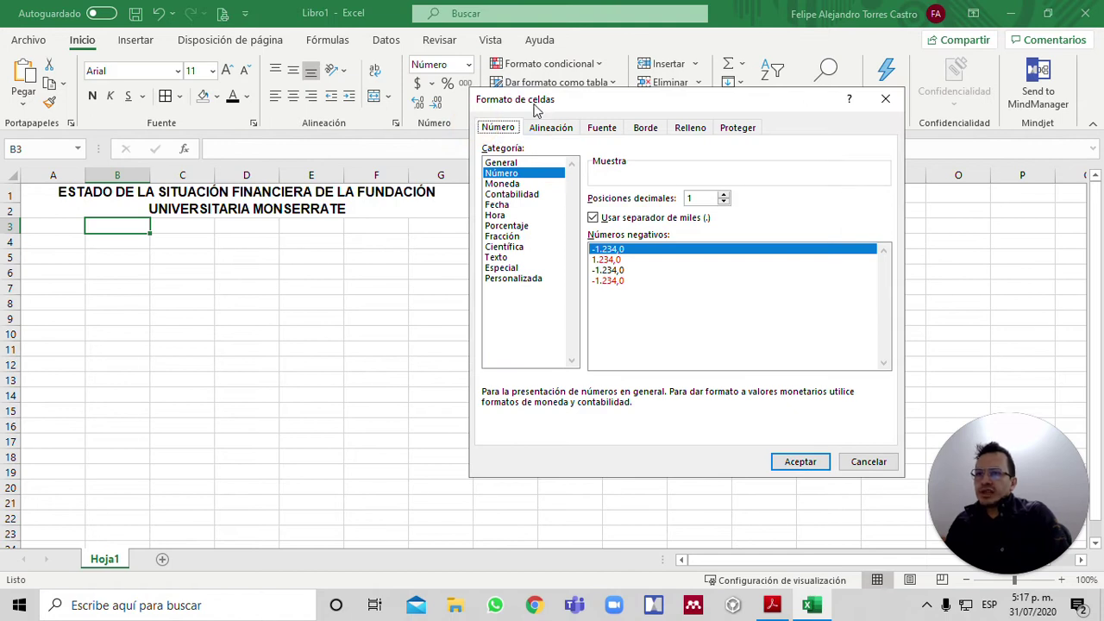
{"action": "left_click", "coordinate": [517, 279]}
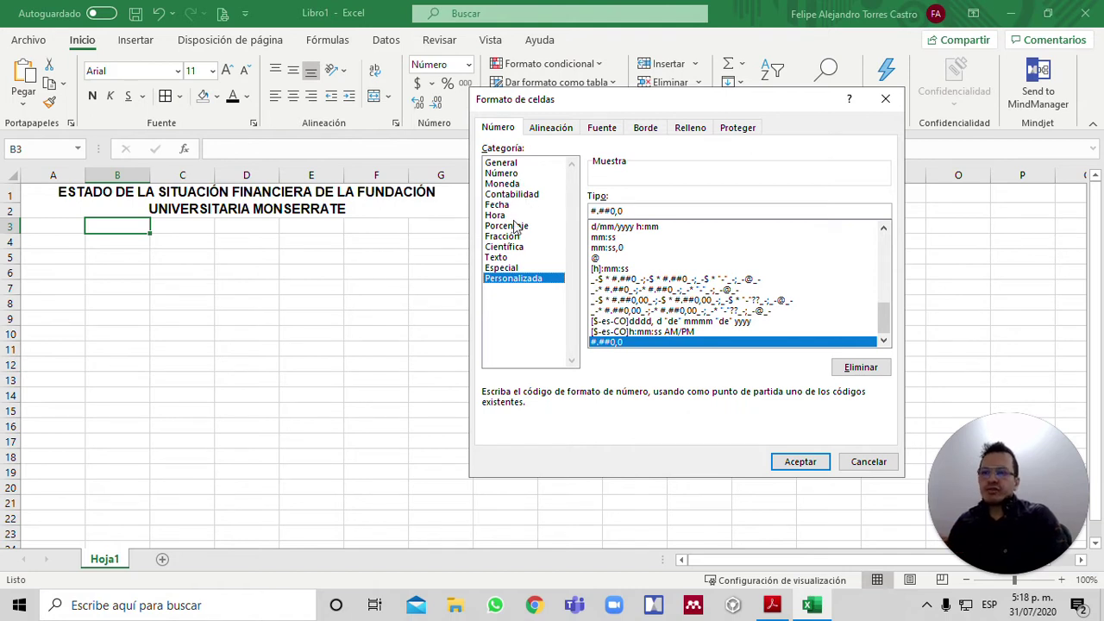
{"action": "left_click", "coordinate": [512, 257]}
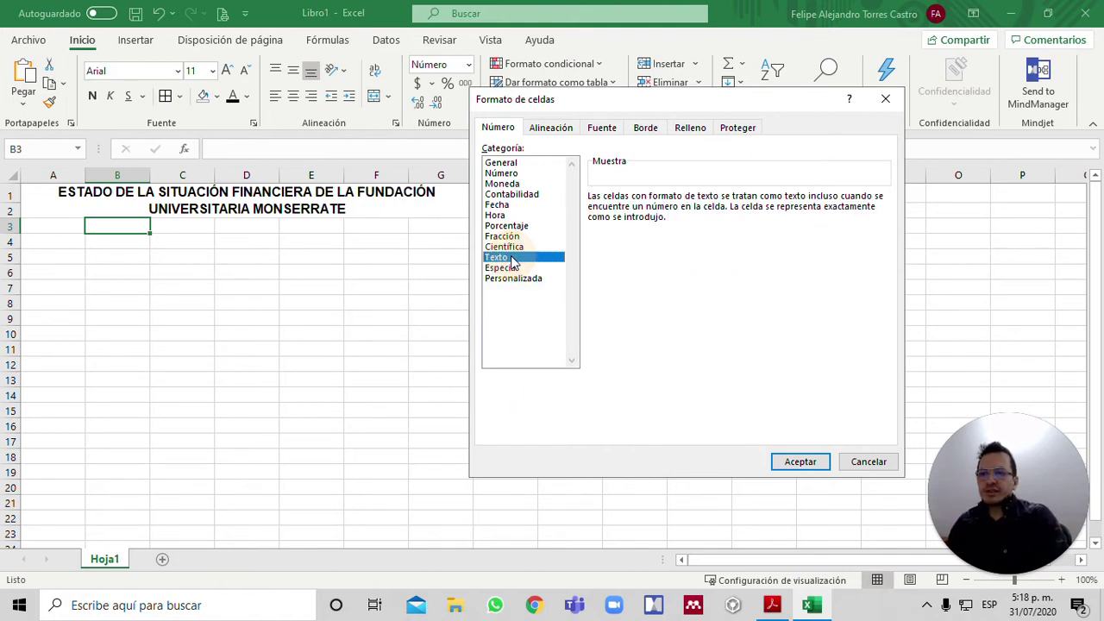
{"action": "left_click", "coordinate": [507, 174]}
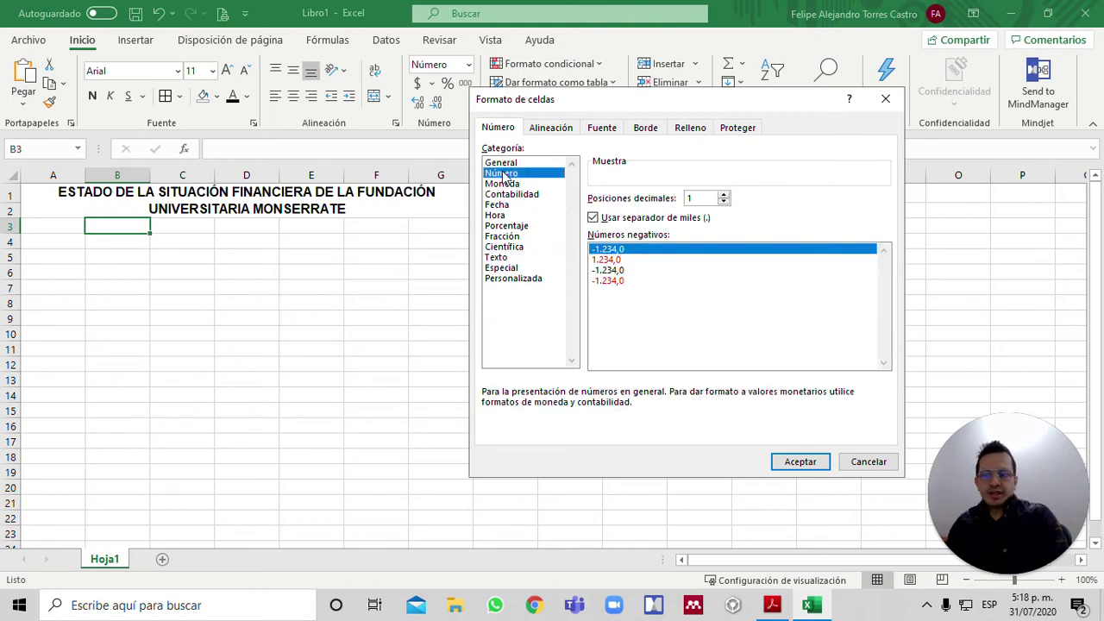
{"action": "left_click", "coordinate": [511, 227]}
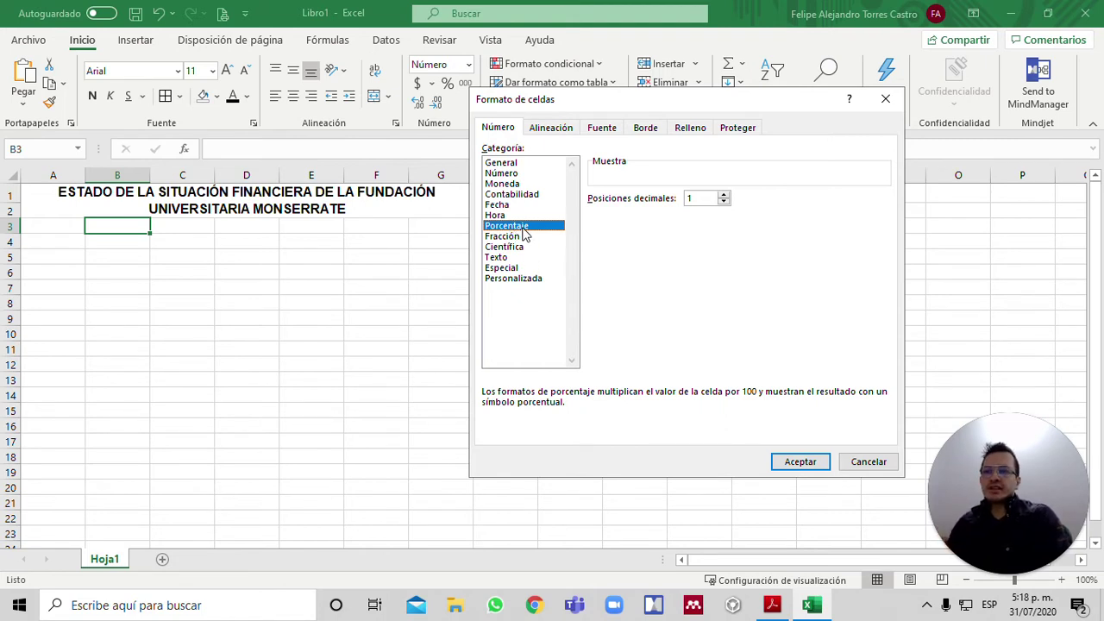
{"action": "left_click", "coordinate": [512, 183]}
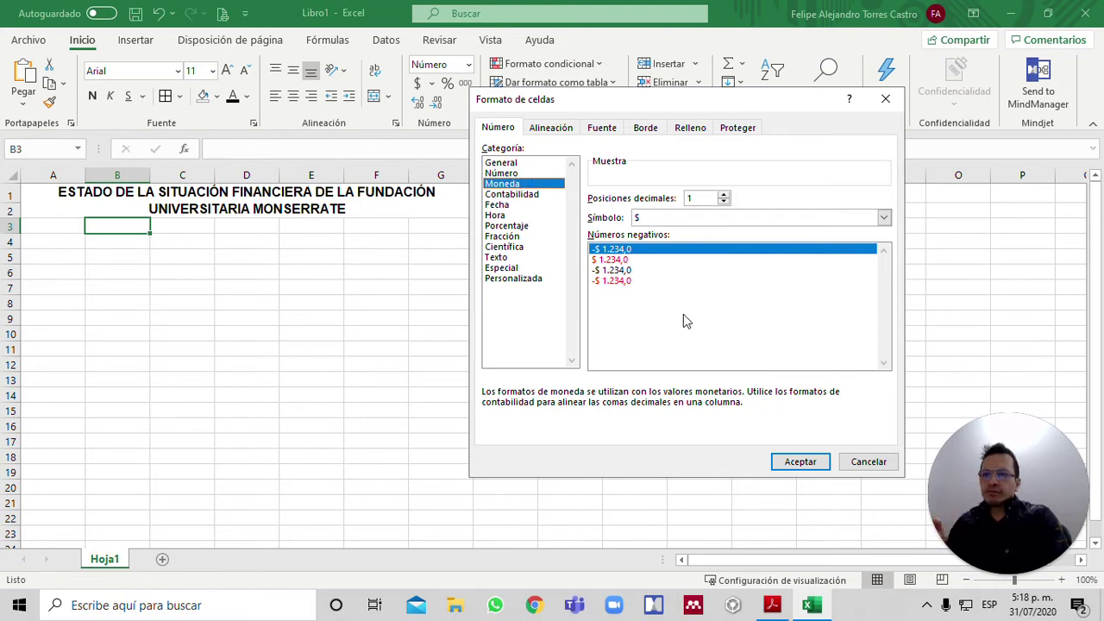
{"action": "left_click", "coordinate": [862, 462]}
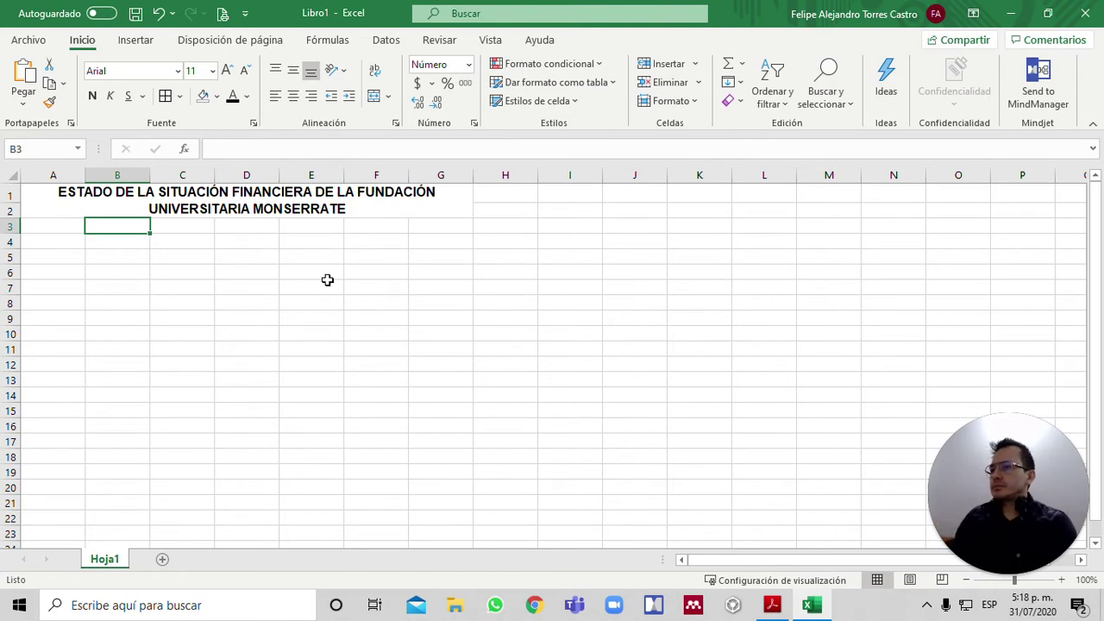
{"action": "left_click", "coordinate": [264, 263]}
{"action": "left_click", "coordinate": [129, 240]}
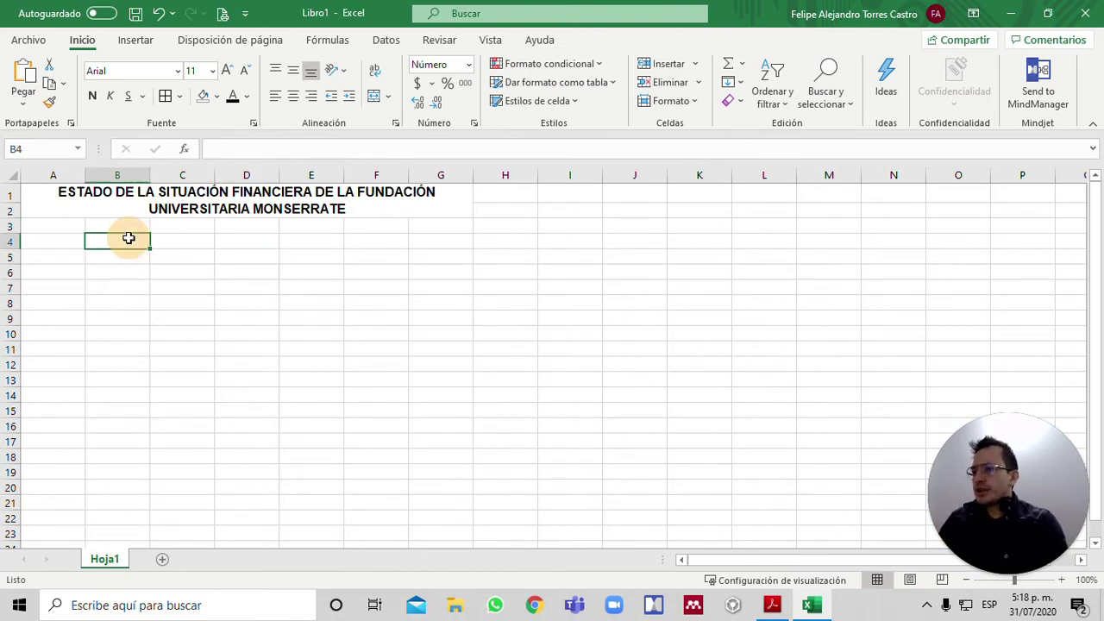
{"action": "type", "text": "4654654654"}
{"action": "key", "text": "Return"}
{"action": "left_click", "coordinate": [128, 240]}
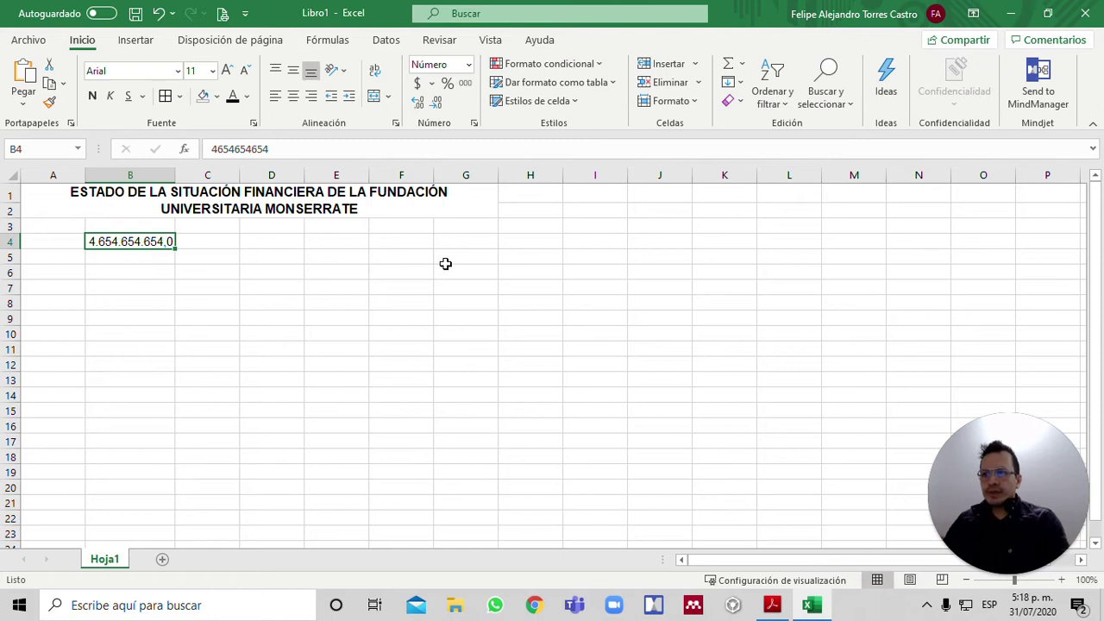
Compare the underlying value of cell B4 with the way its number format displays it.
{"action": "left_click", "coordinate": [276, 150]}
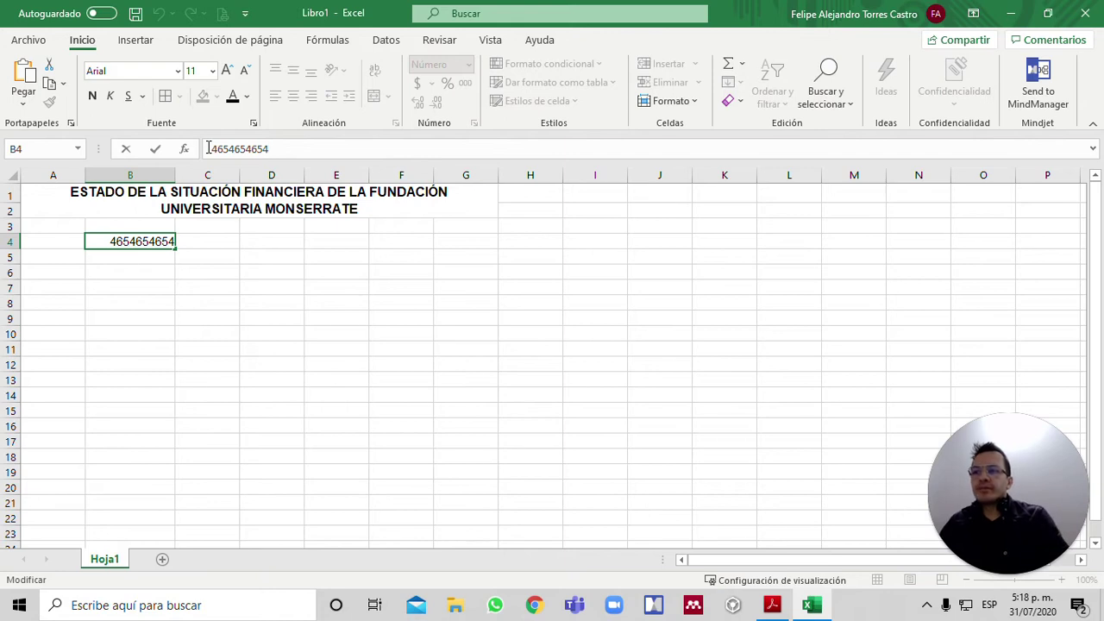
{"action": "key", "text": "Return"}
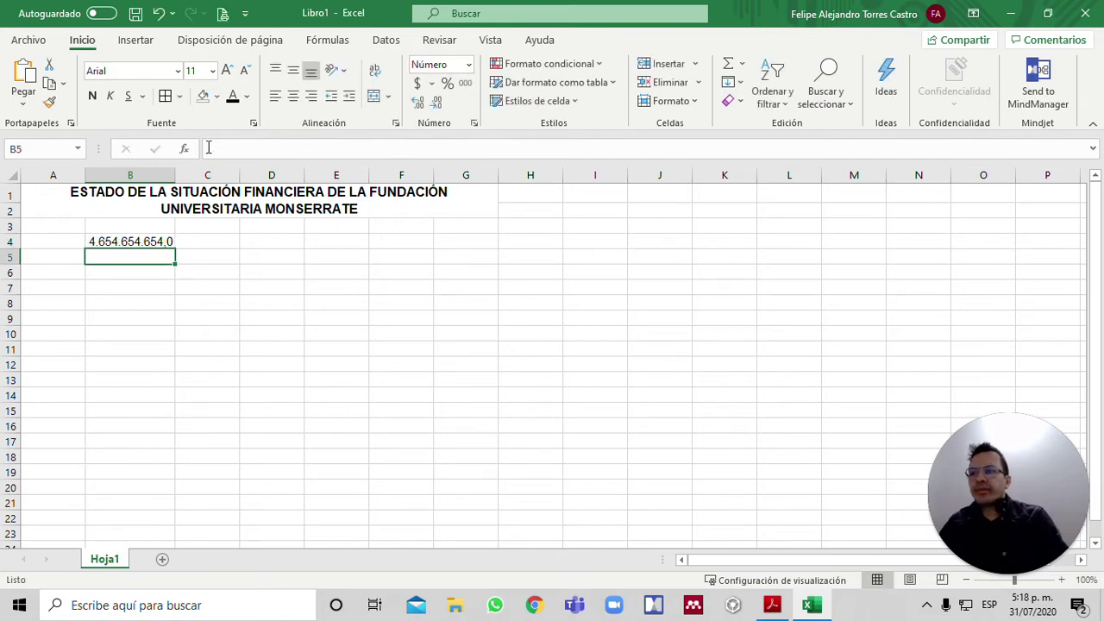
{"action": "left_click", "coordinate": [154, 240]}
{"action": "left_click", "coordinate": [233, 243]}
{"action": "left_click", "coordinate": [254, 244]}
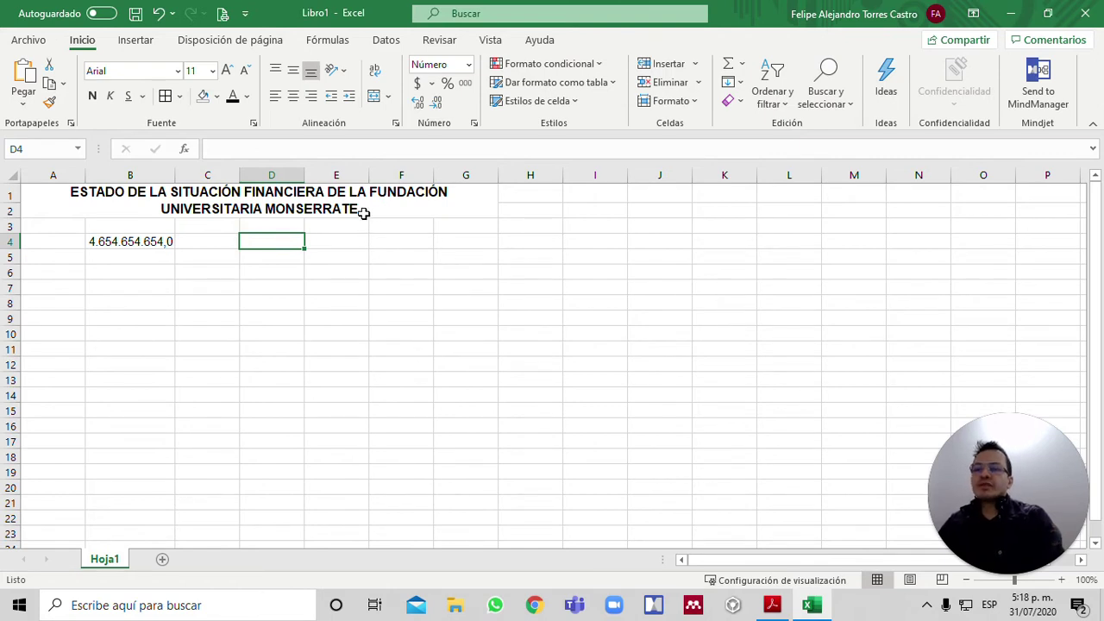
{"action": "left_click", "coordinate": [160, 234]}
{"action": "left_click", "coordinate": [284, 148]}
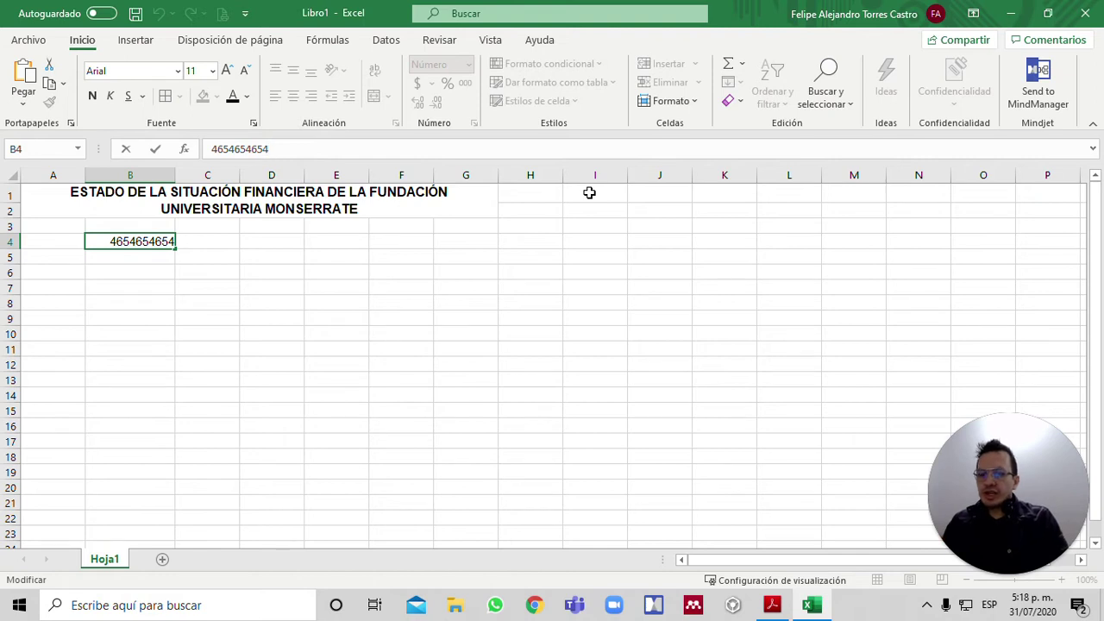
{"action": "type", "text": "45646"}
{"action": "key", "text": "Return"}
{"action": "key", "text": "Up"}
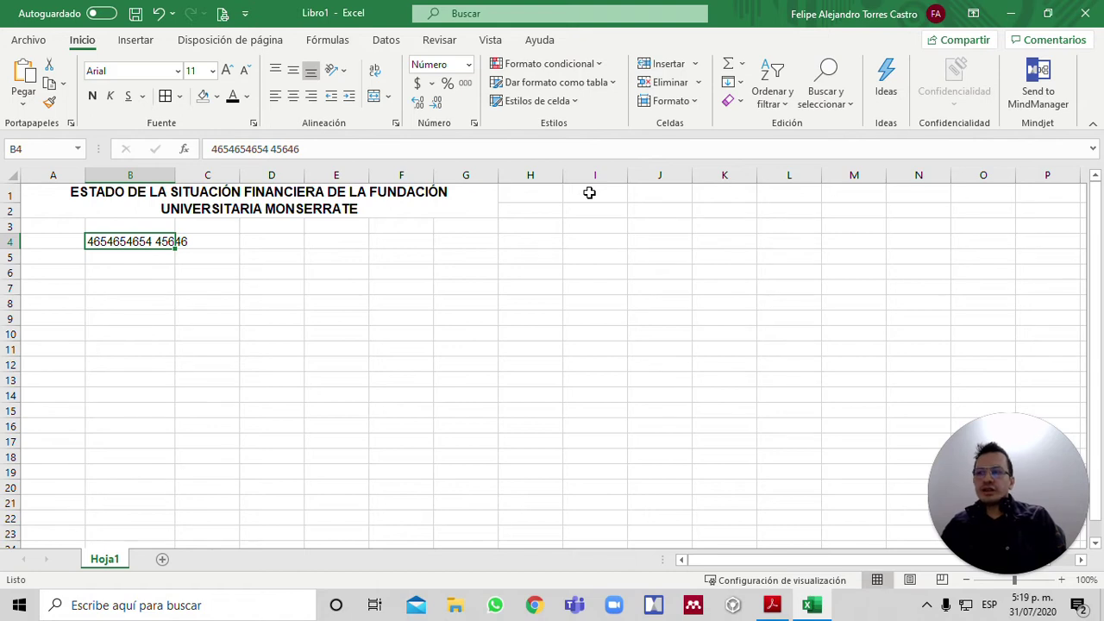
{"action": "left_click", "coordinate": [272, 149]}
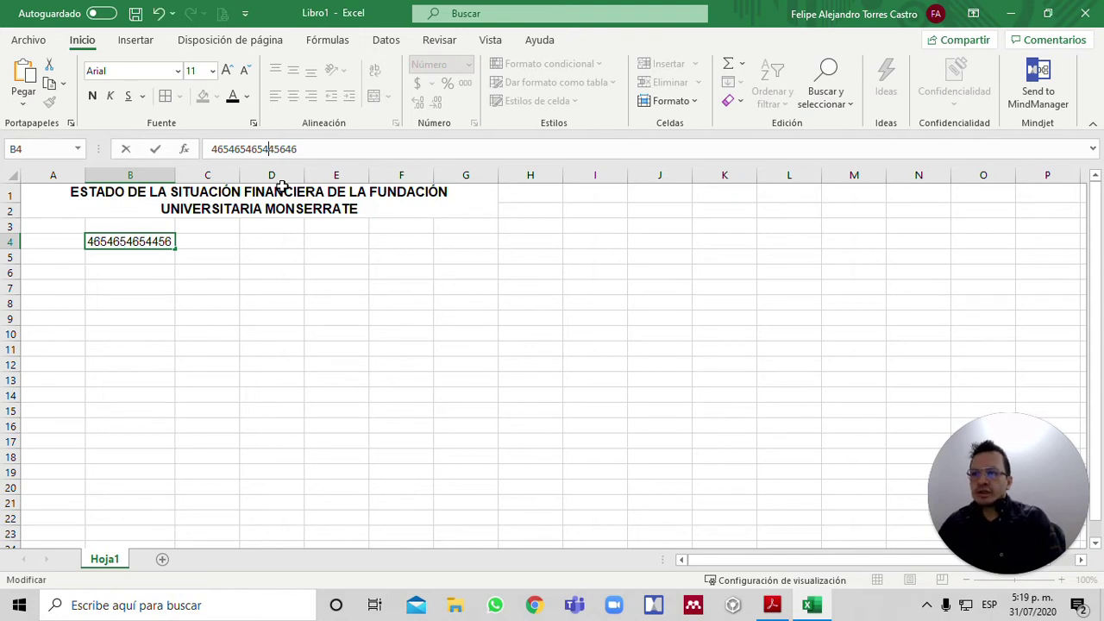
{"action": "key", "text": "Return"}
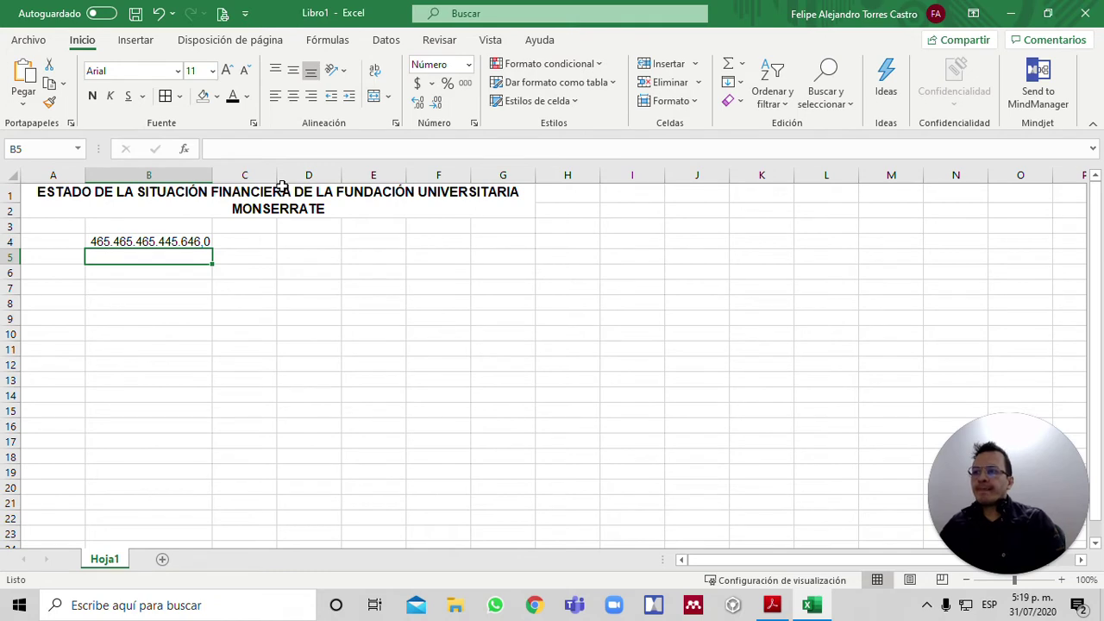
Insert a decimal comma in the B4 number so that it reads 465465465,445646.
{"action": "key", "text": "Up"}
{"action": "key", "text": "F2"}
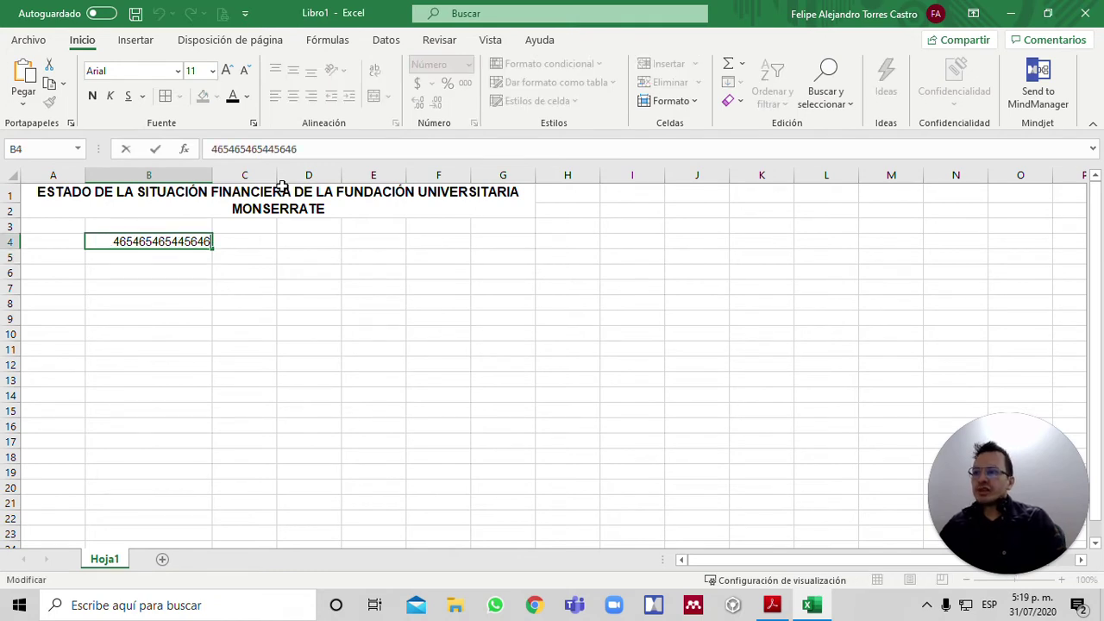
{"action": "type", "text": ","}
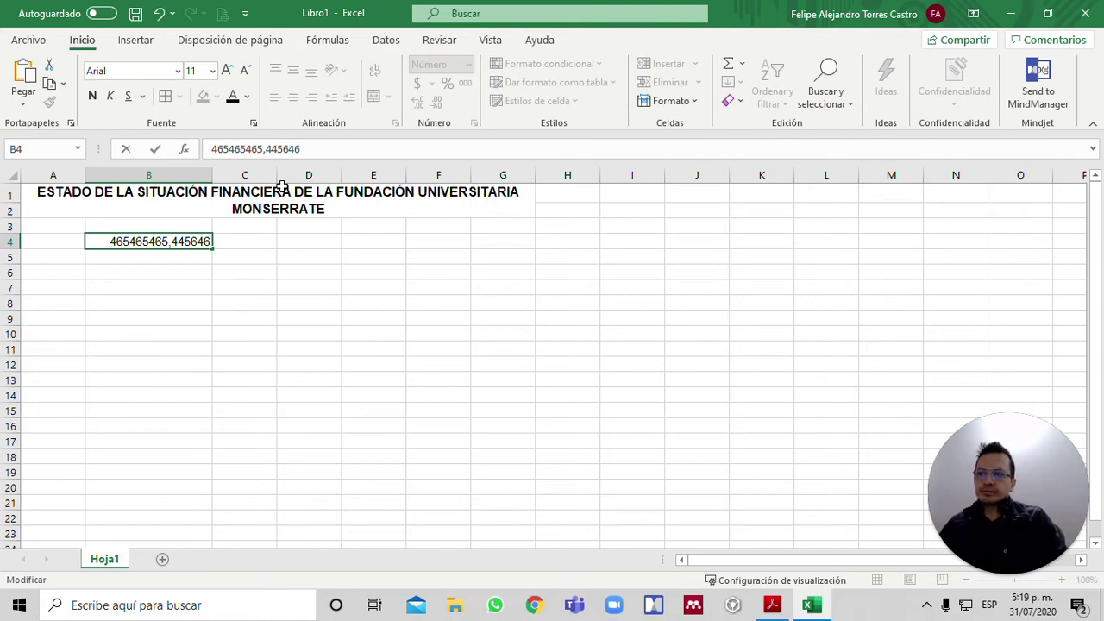
{"action": "key", "text": "Return"}
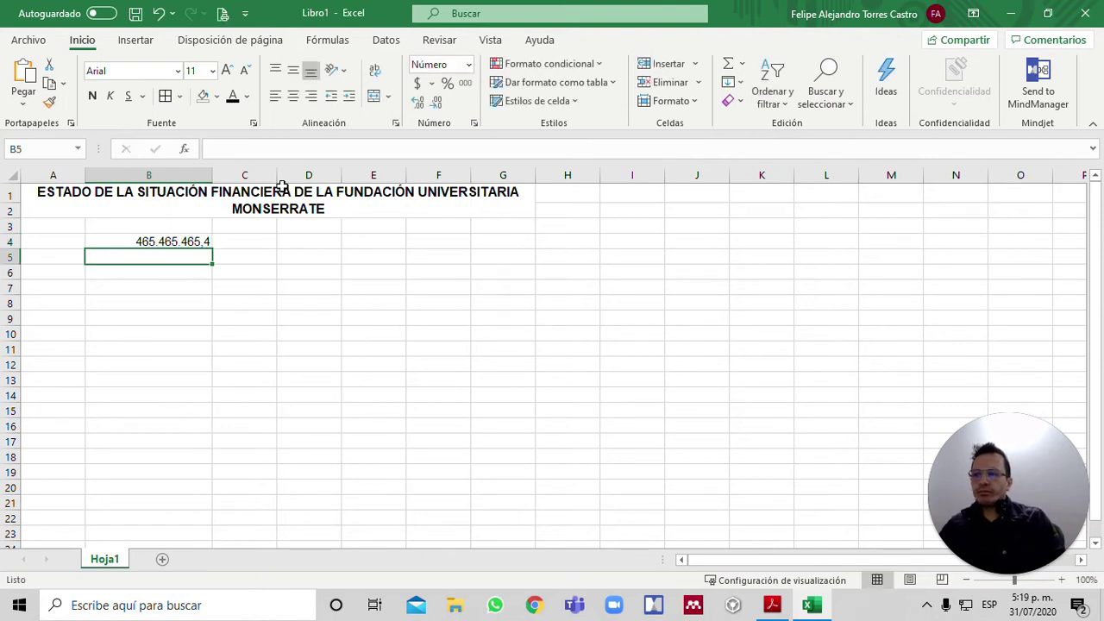
Examine the full decimal part stored in B4 against the single decimal place displayed, leaving the value unedited.
{"action": "key", "text": "Up"}
{"action": "left_click", "coordinate": [165, 240]}
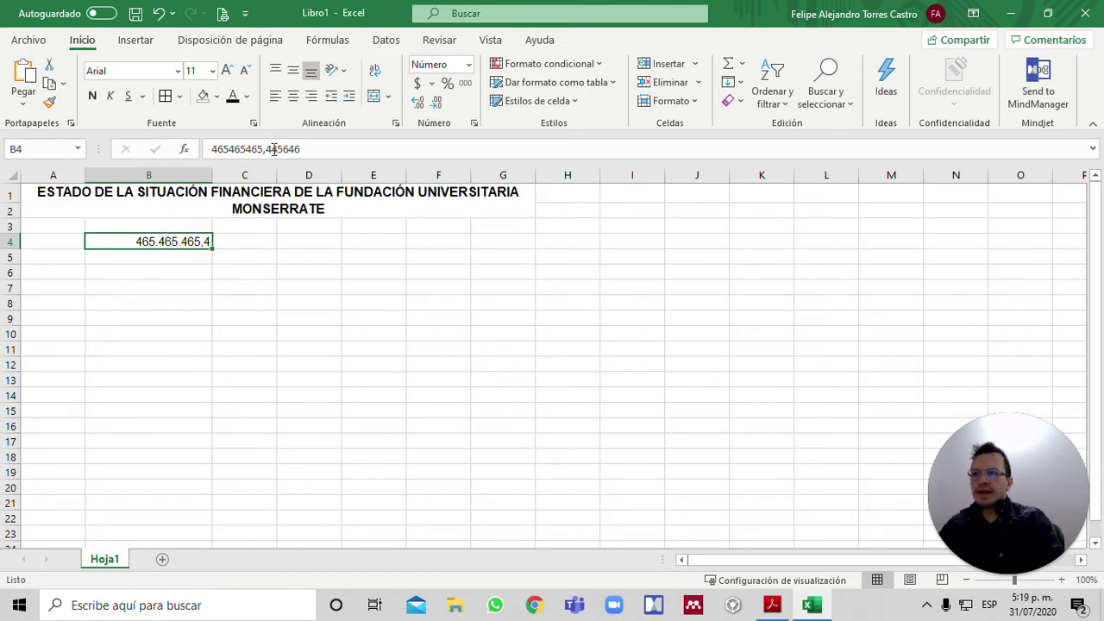
{"action": "left_click_drag", "start_coordinate": [265, 149], "coordinate": [320, 150]}
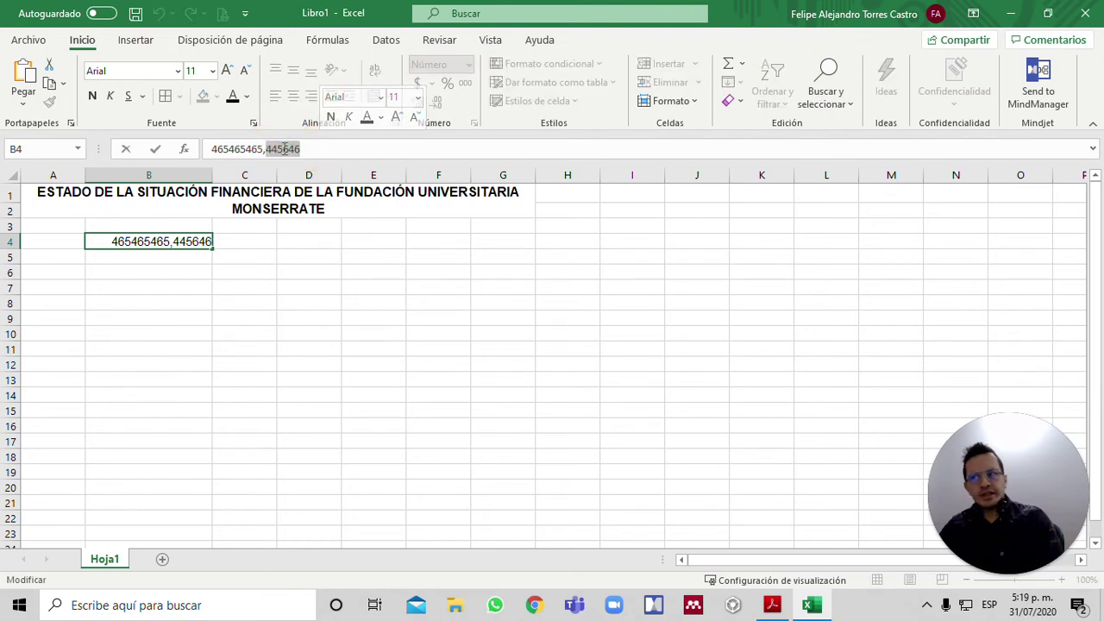
{"action": "left_click", "coordinate": [258, 269]}
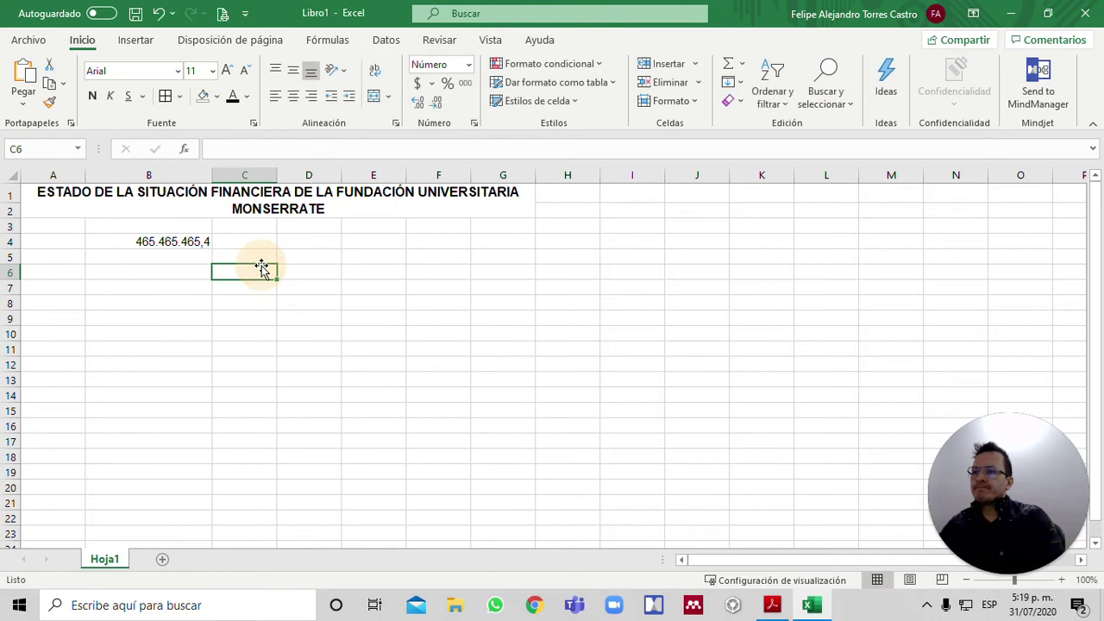
Enter 456 in cell C4 and reselect the cell.
{"action": "left_click", "coordinate": [181, 247]}
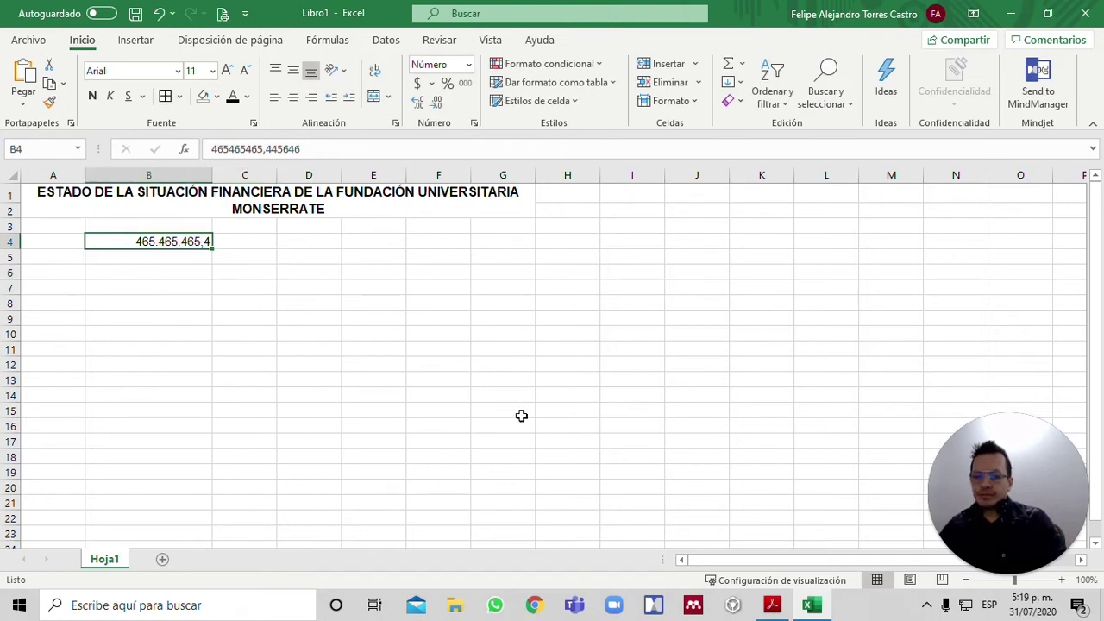
{"action": "key", "text": "Right"}
{"action": "type", "text": "456"}
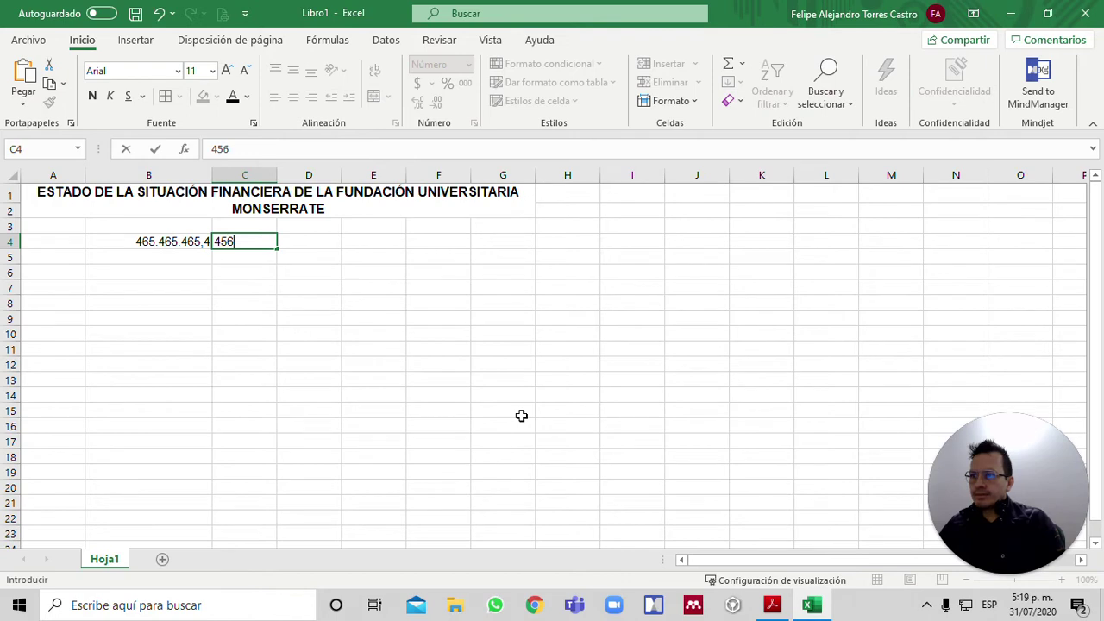
{"action": "key", "text": "Return"}
{"action": "key", "text": "Up"}
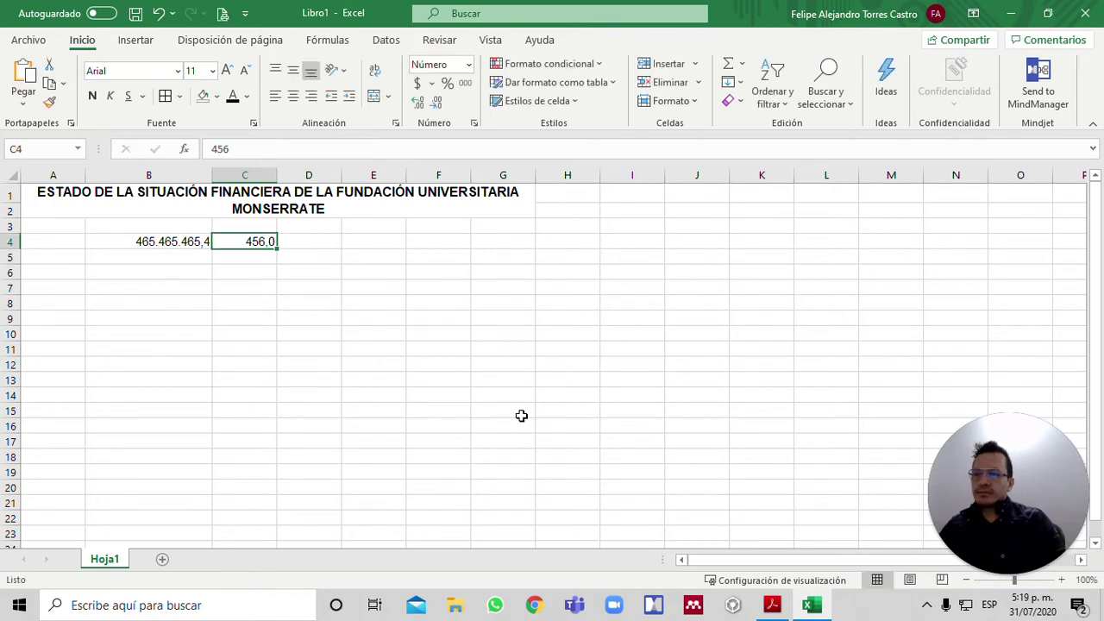
Enter 7889998 in cell B5.
{"action": "key", "text": "Down"}
{"action": "key", "text": "Left"}
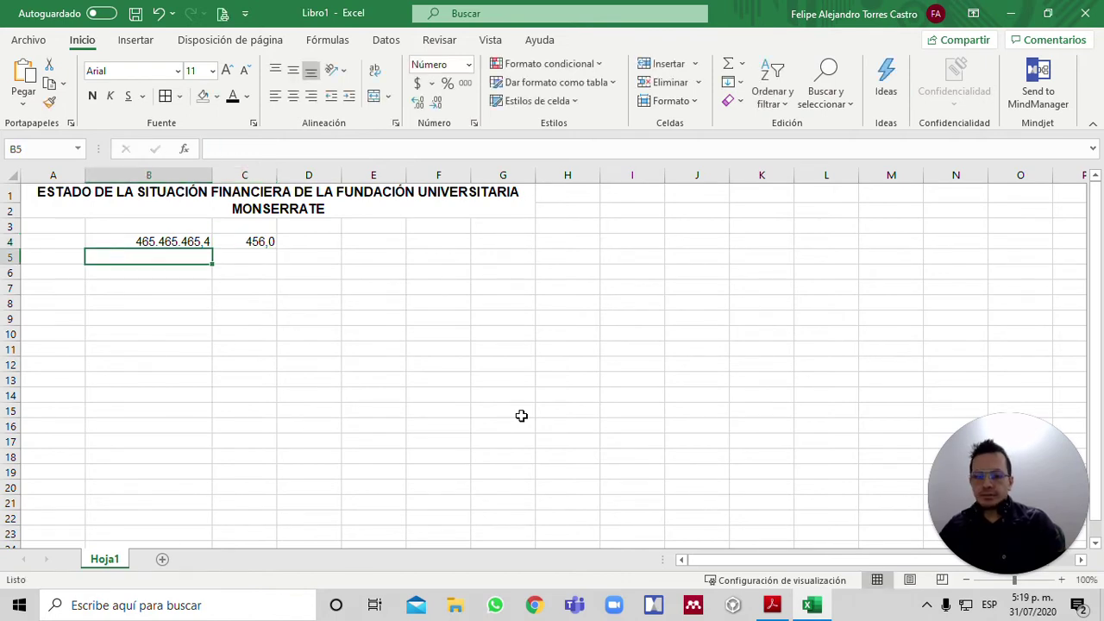
{"action": "type", "text": "7889998"}
{"action": "key", "text": "Return"}
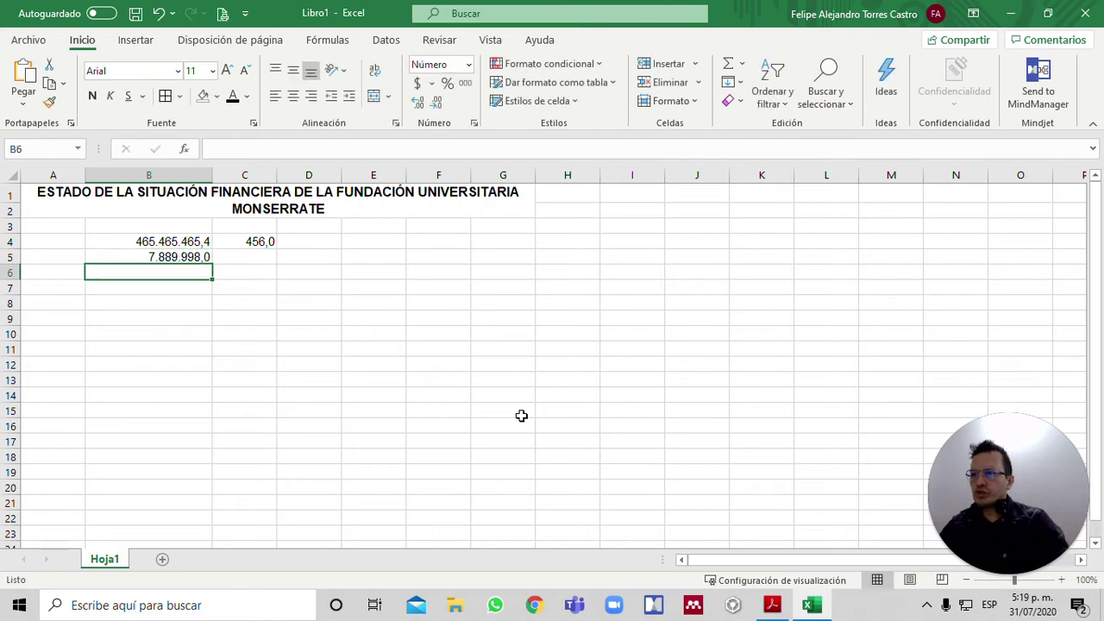
Enter the decimal number 12,235689 in cell C5.
{"action": "key", "text": "Right"}
{"action": "key", "text": "Up"}
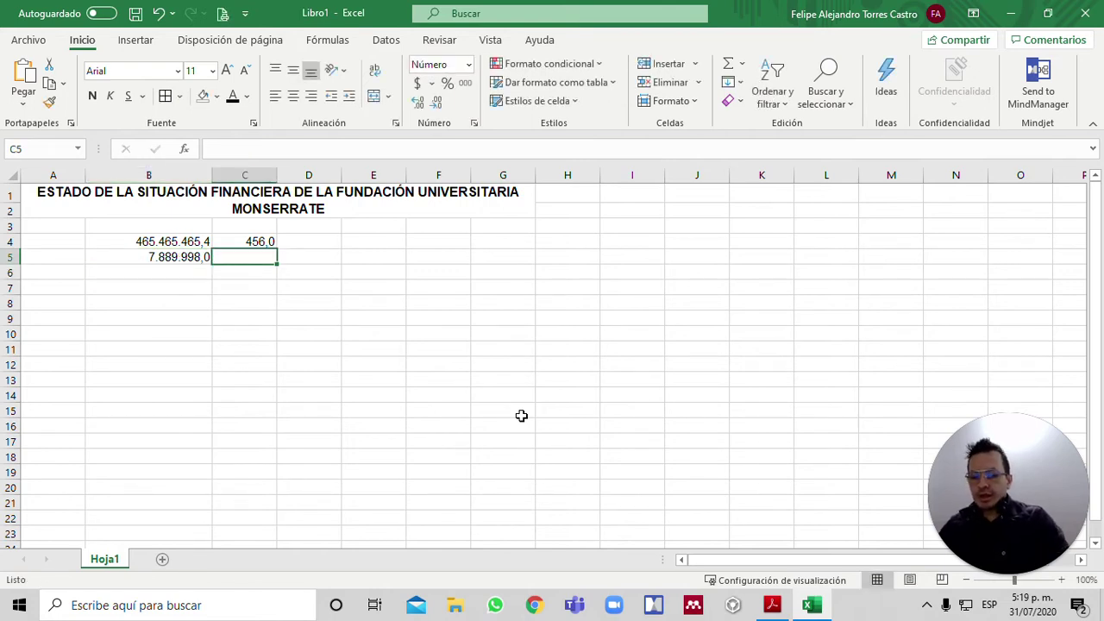
{"action": "type", "text": "12,23"}
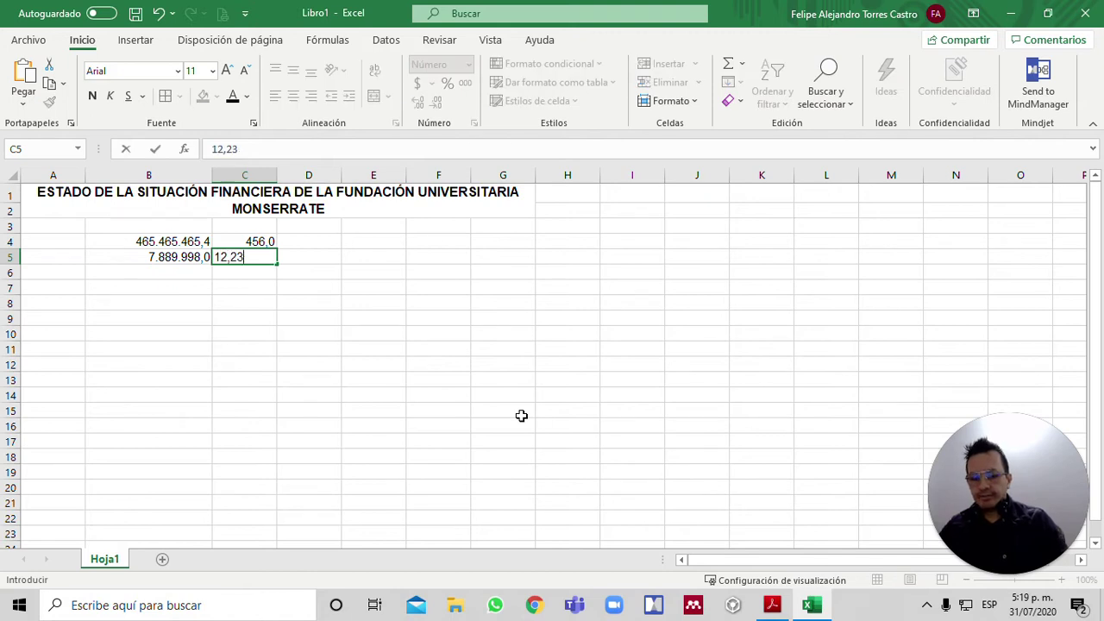
{"action": "type", "text": "5689"}
{"action": "key", "text": "Return"}
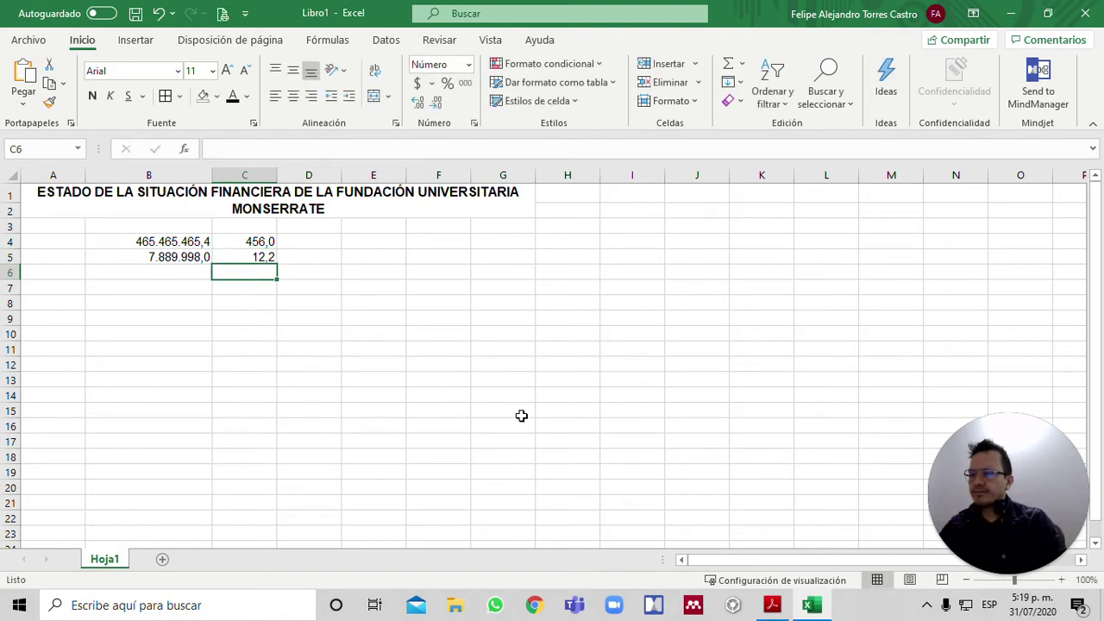
Examine the full values stored in C5 and C4 against their displayed decimals, leaving both cells unedited.
{"action": "key", "text": "Up"}
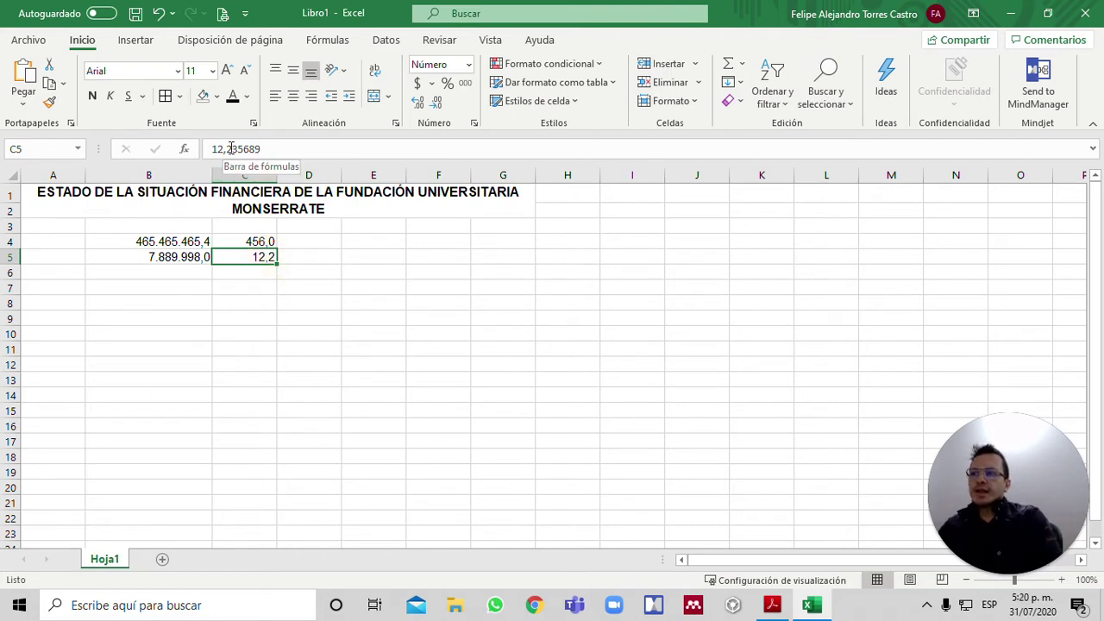
{"action": "left_click_drag", "start_coordinate": [228, 149], "coordinate": [267, 148]}
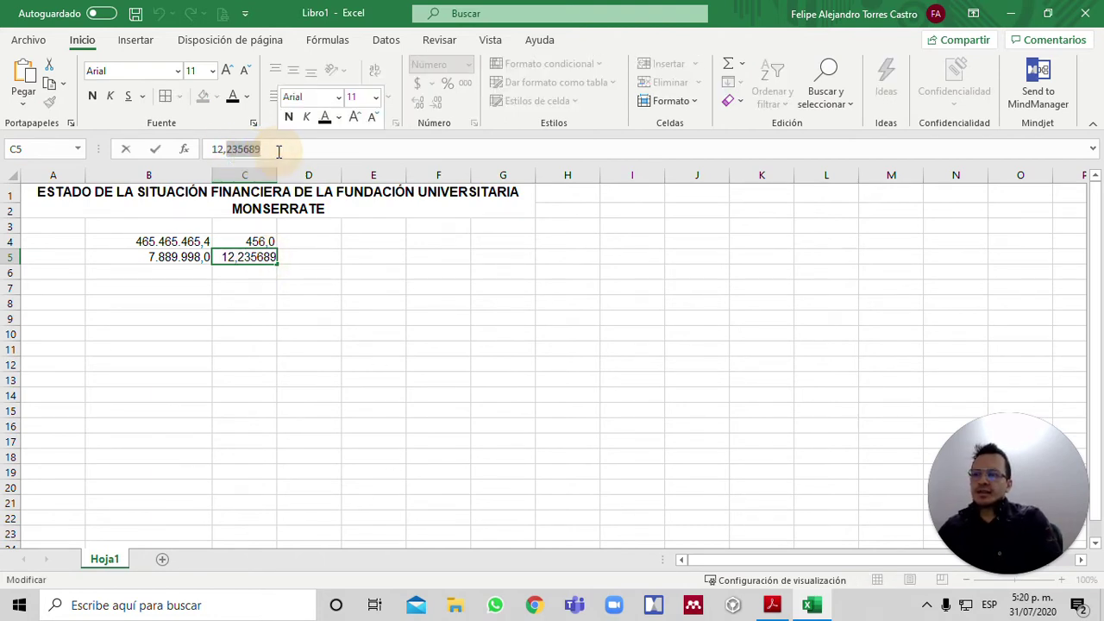
{"action": "left_click", "coordinate": [256, 243]}
{"action": "left_click", "coordinate": [242, 148]}
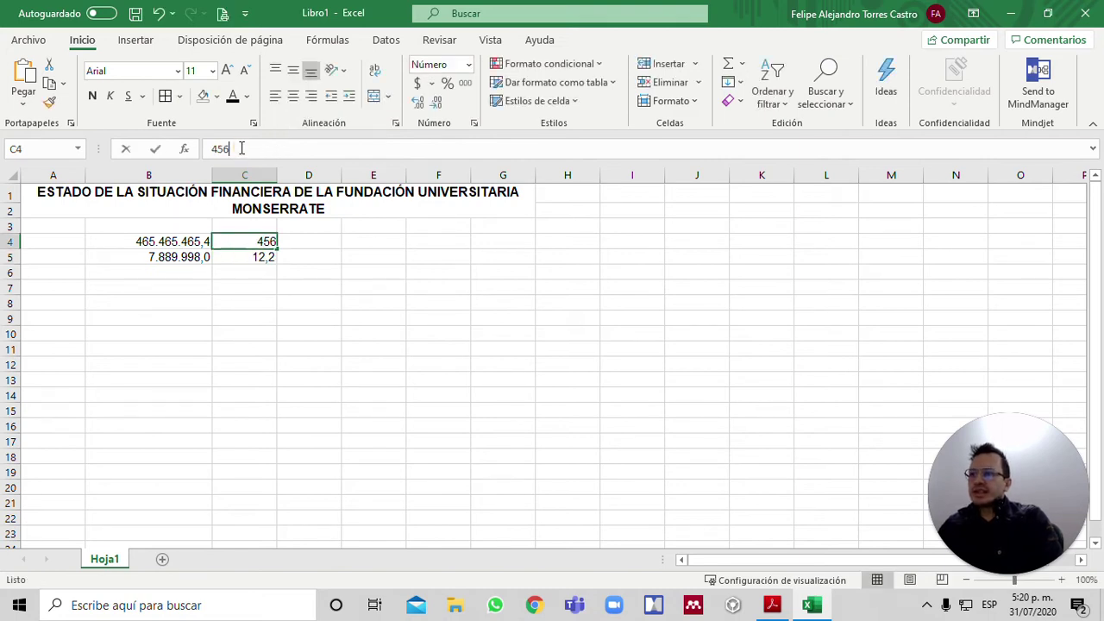
{"action": "key", "text": "Return"}
{"action": "left_click", "coordinate": [256, 243]}
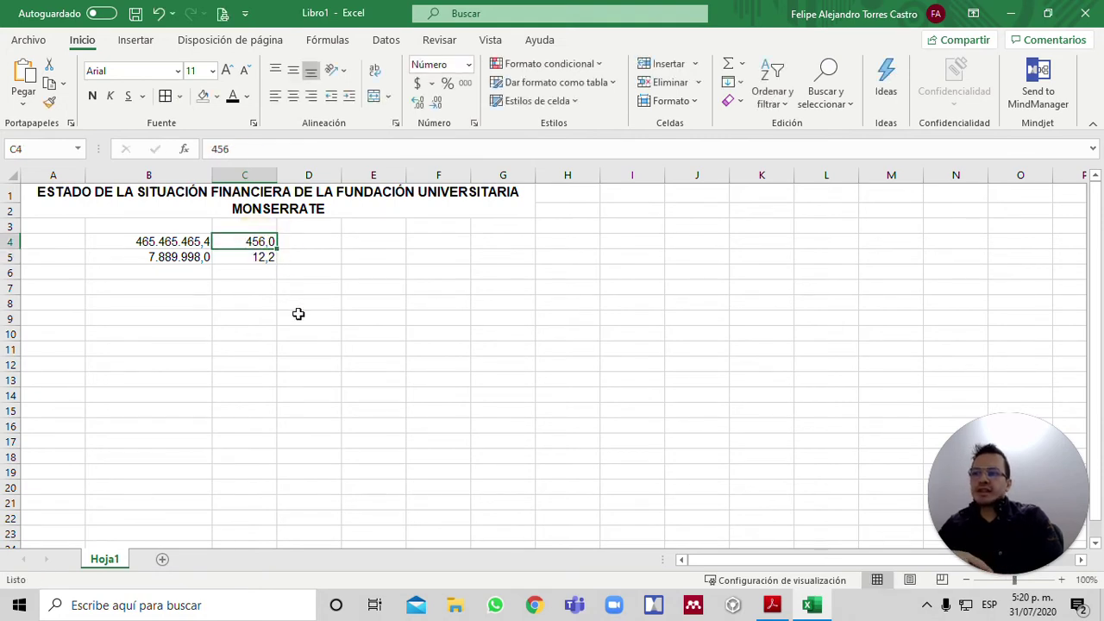
Examine the available options for inserting, deleting and formatting cells, rows, columns and sheets, without applying any.
{"action": "left_click", "coordinate": [236, 274]}
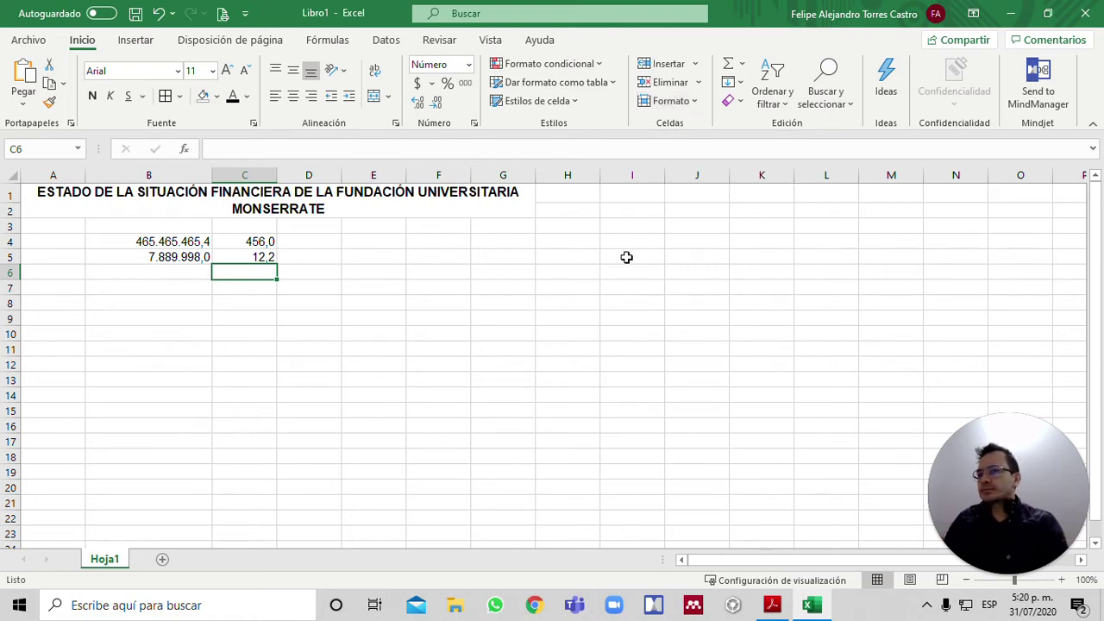
{"action": "left_click", "coordinate": [695, 67]}
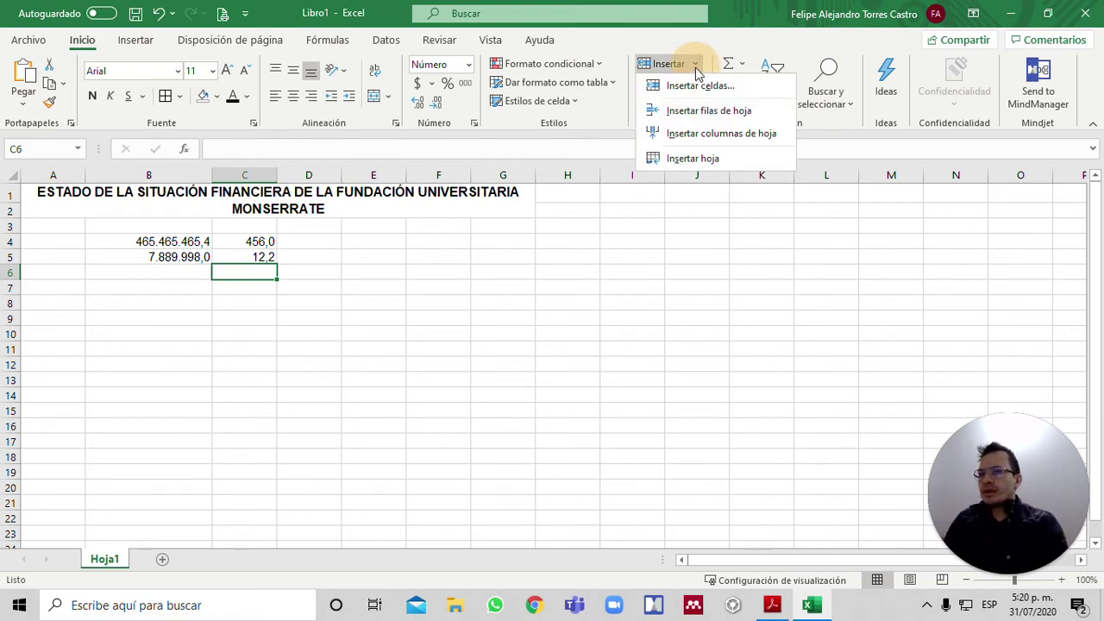
{"action": "left_click", "coordinate": [739, 294]}
{"action": "left_click", "coordinate": [700, 83]}
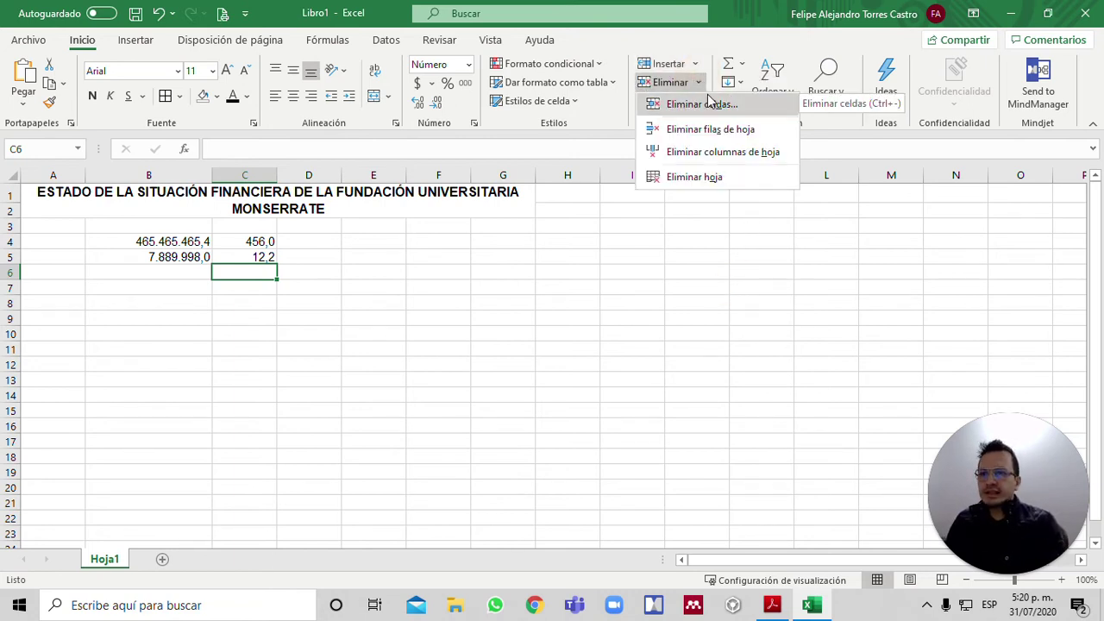
{"action": "left_click", "coordinate": [670, 291]}
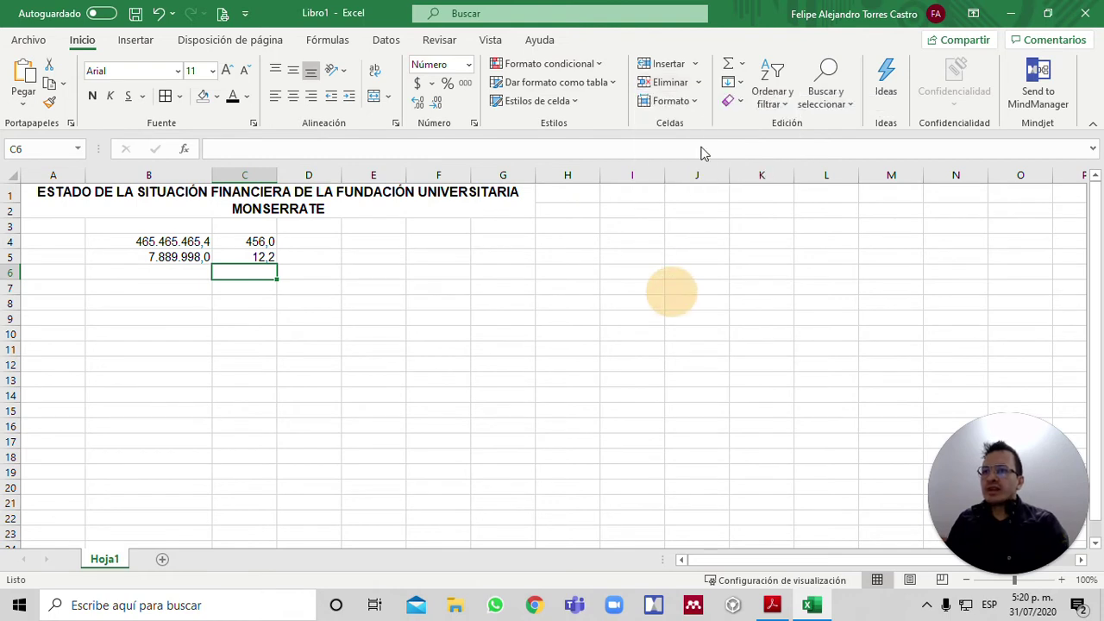
{"action": "left_click", "coordinate": [697, 101]}
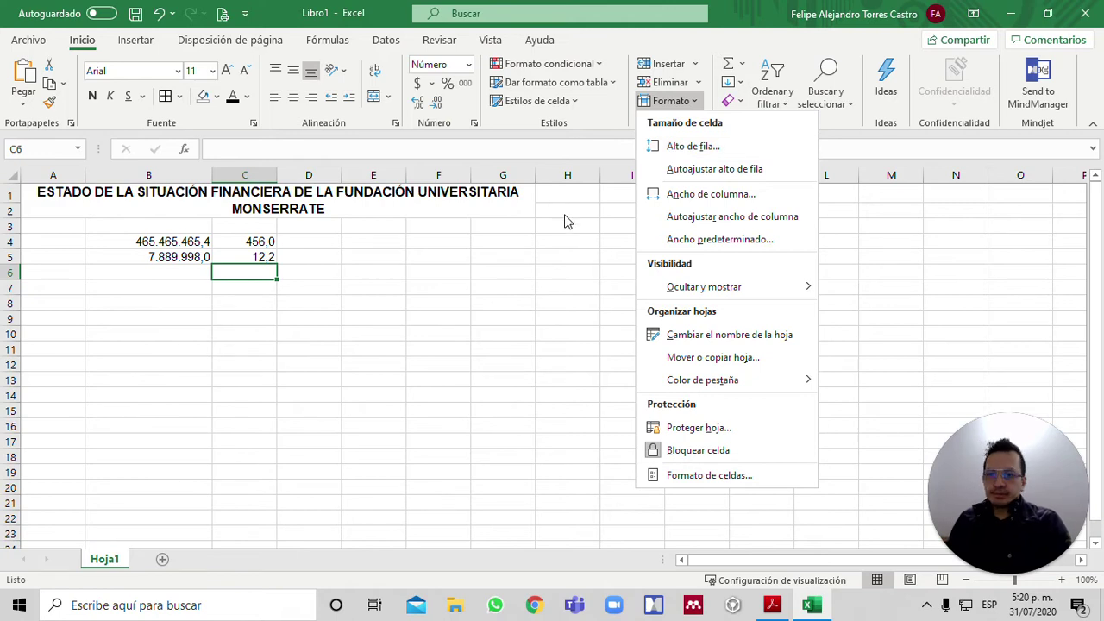
{"action": "left_click", "coordinate": [283, 362]}
{"action": "left_click", "coordinate": [263, 315]}
Review the insert options with B5 selected, try inserting a blank row above row 5, and undo the insertion.
{"action": "left_click", "coordinate": [177, 261]}
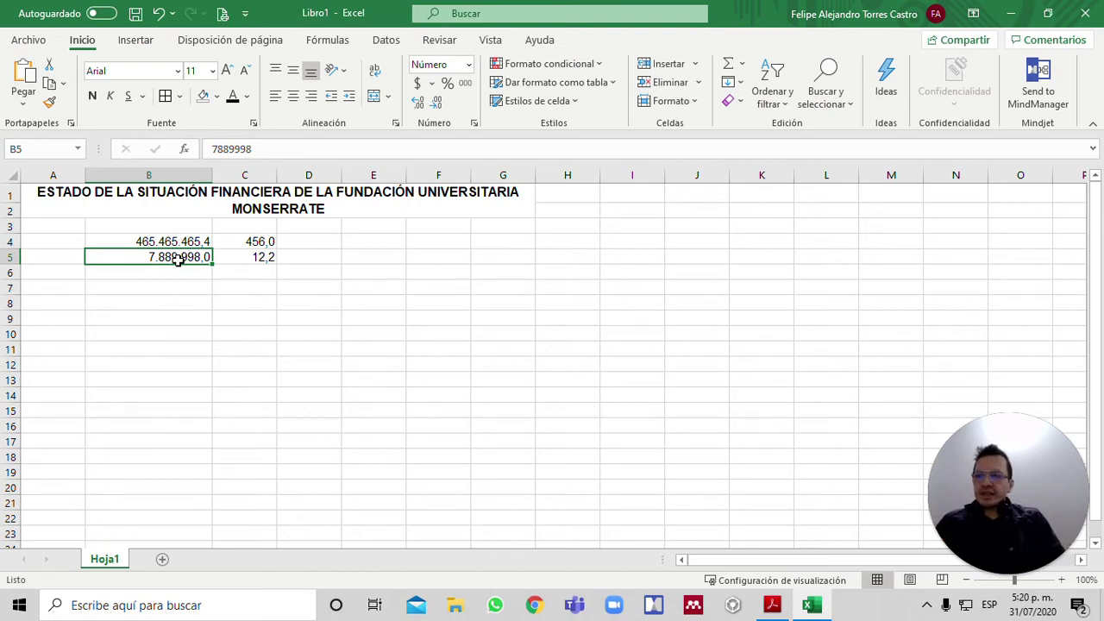
{"action": "key", "text": "Down"}
{"action": "key", "text": "Up"}
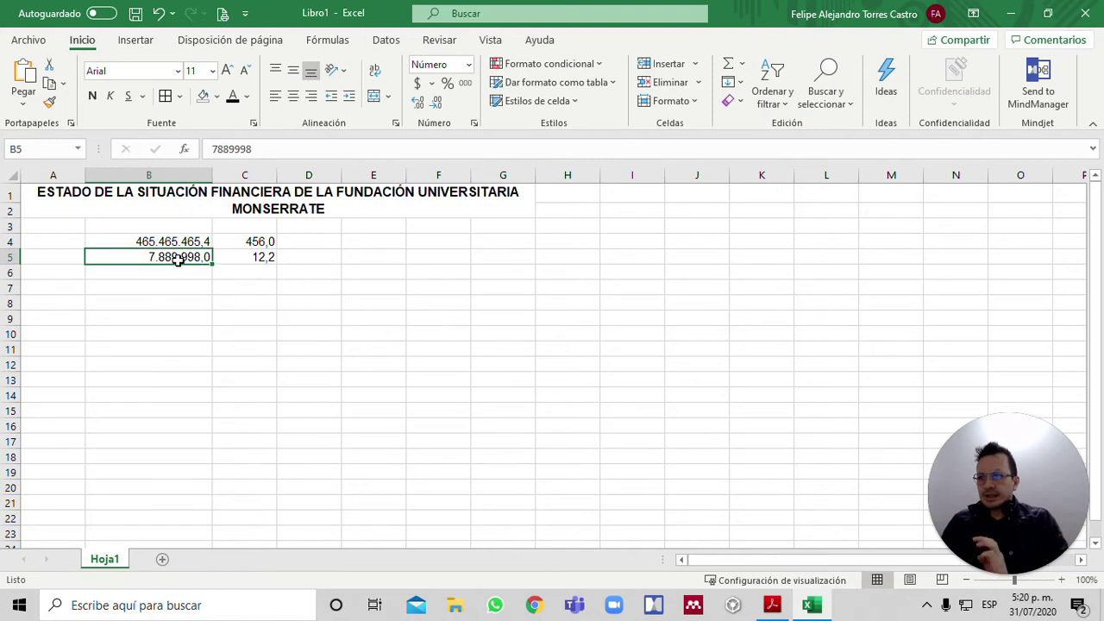
{"action": "left_click", "coordinate": [694, 64]}
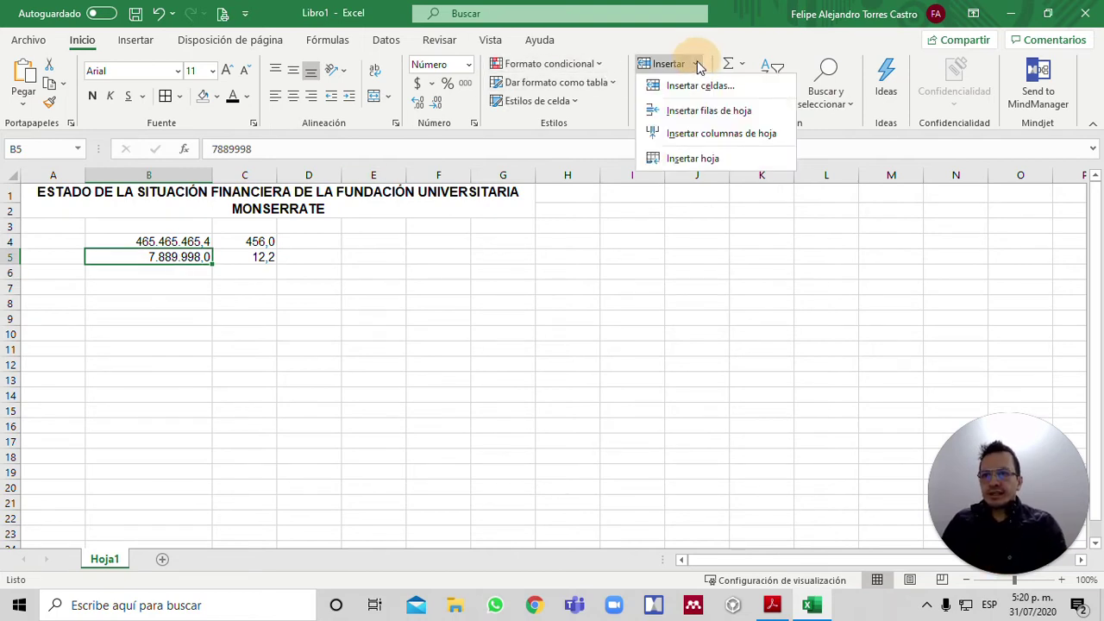
{"action": "left_click", "coordinate": [184, 255]}
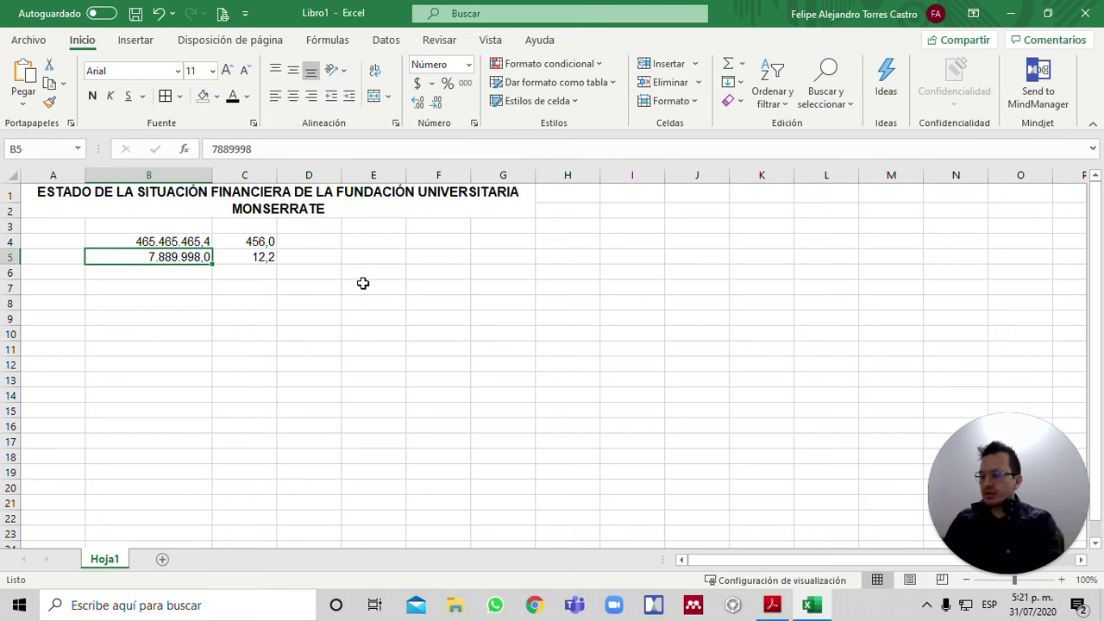
{"action": "key", "text": "ctrl+shift+plus"}
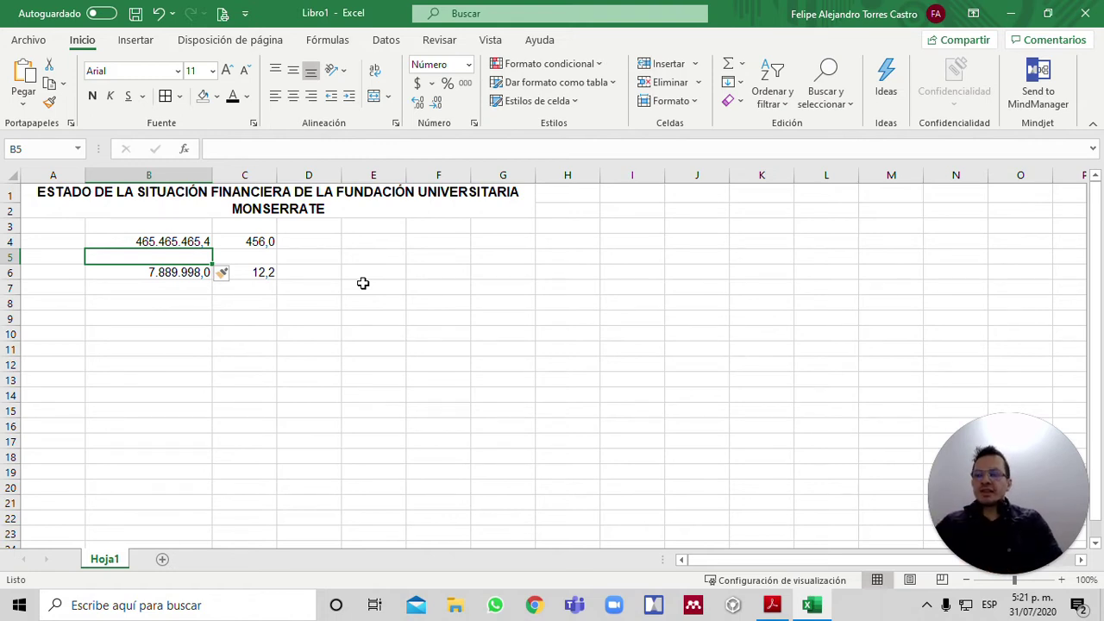
{"action": "key", "text": "ctrl+z"}
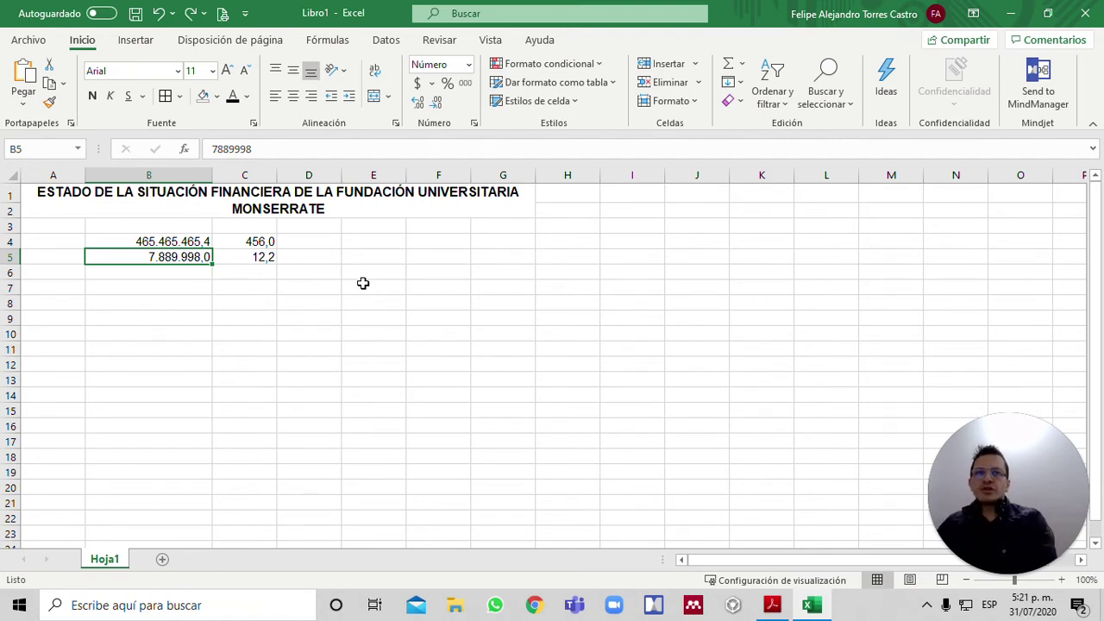
Insert a blank sheet row above the row containing 7.889.998,0.
{"action": "key", "text": "alt"}
{"action": "key", "text": "i"}
{"action": "key", "text": "f"}
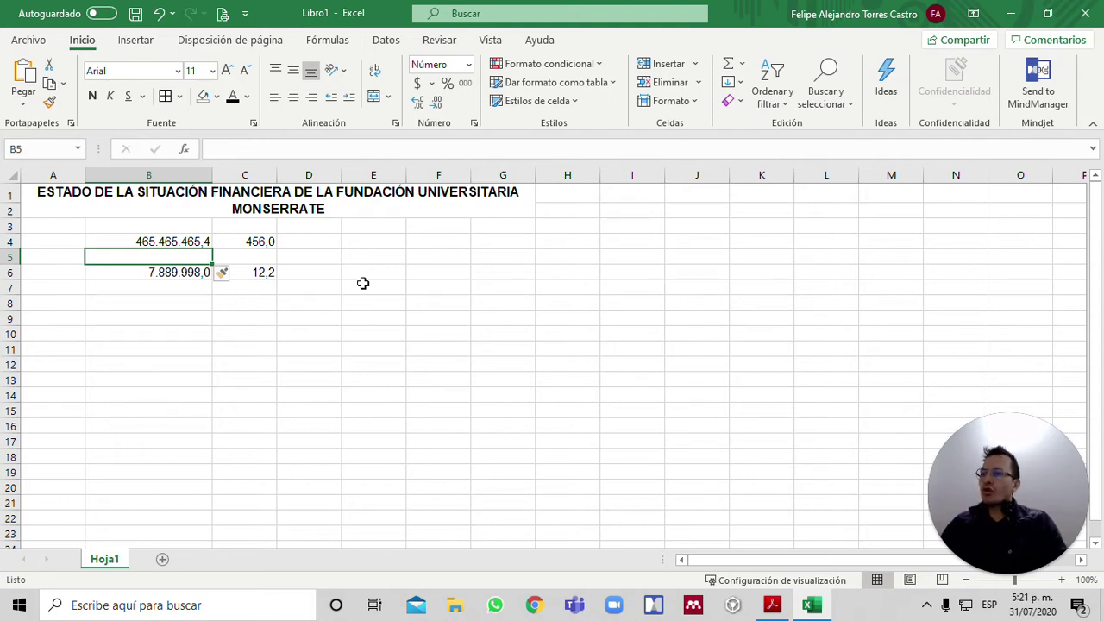
Insert a blank column before column C from cell C5, and undo both the column and the row insertion.
{"action": "key", "text": "Right"}
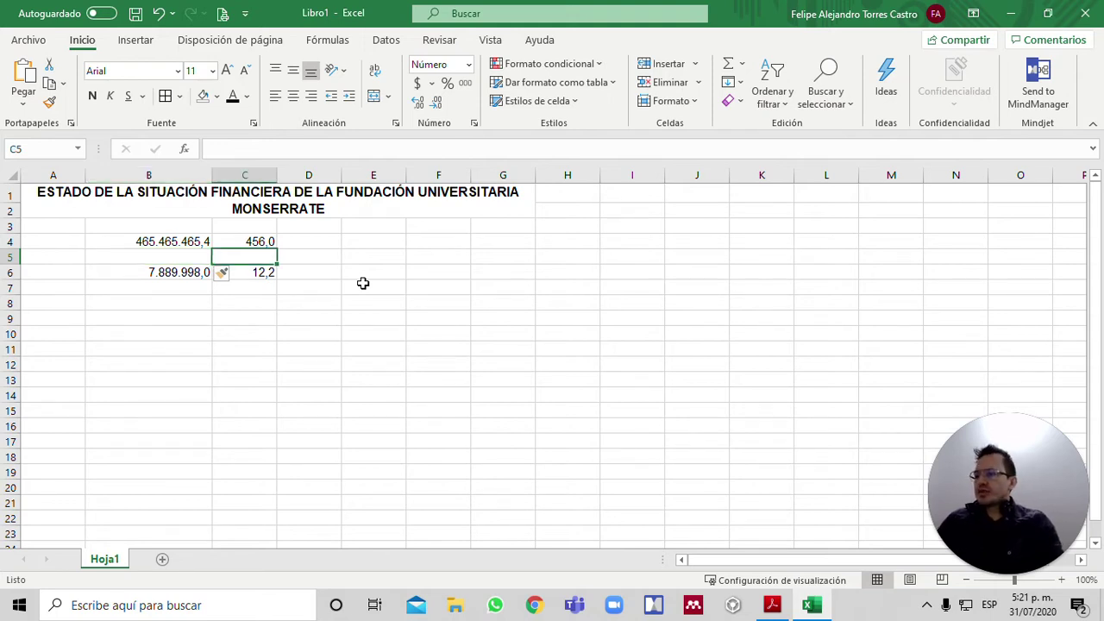
{"action": "left_click", "coordinate": [267, 257]}
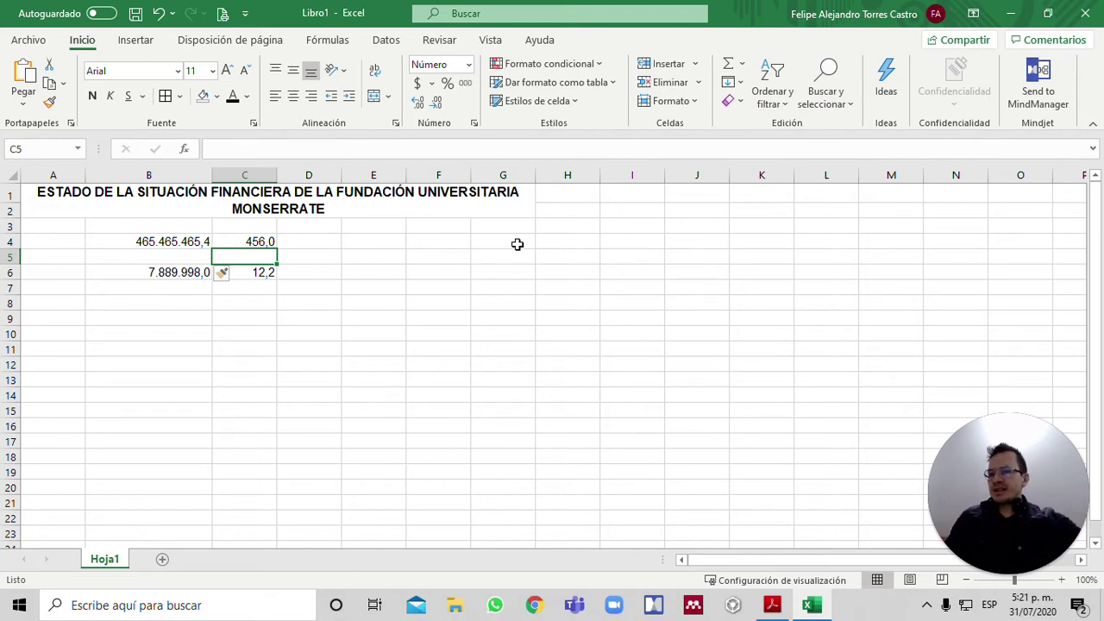
{"action": "key", "text": "alt+i"}
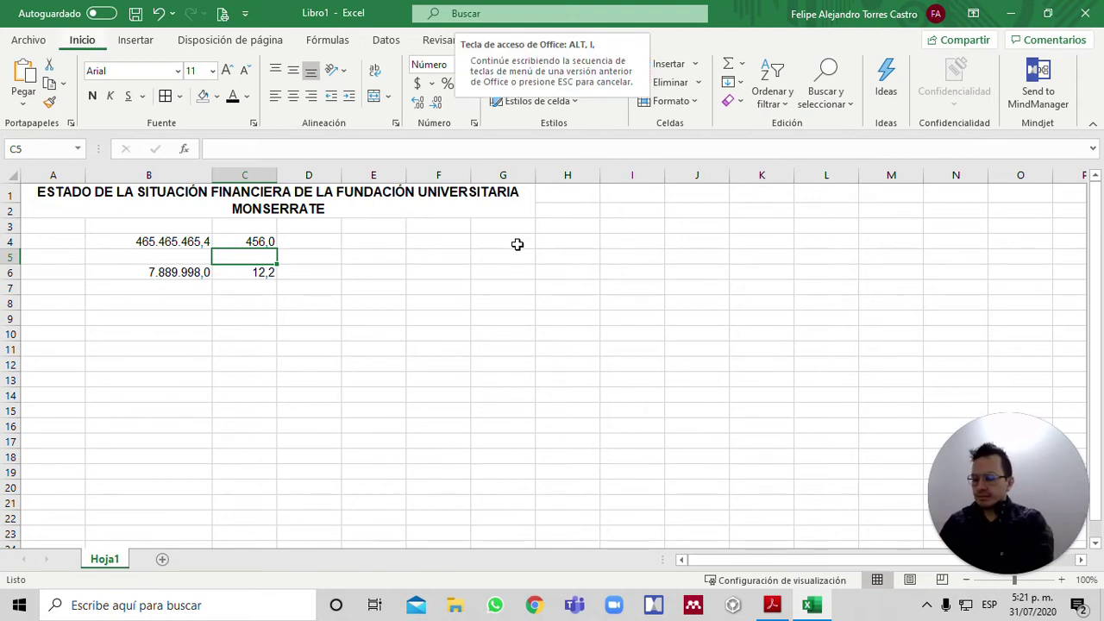
{"action": "key", "text": "c"}
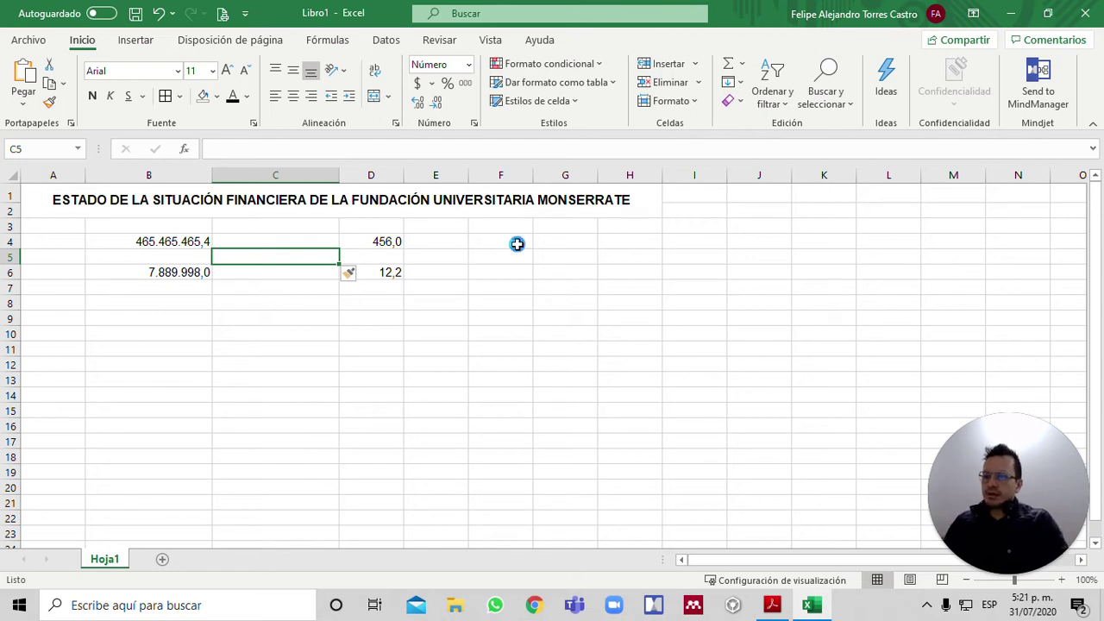
{"action": "key", "text": "ctrl+z"}
{"action": "key", "text": "ctrl+z"}
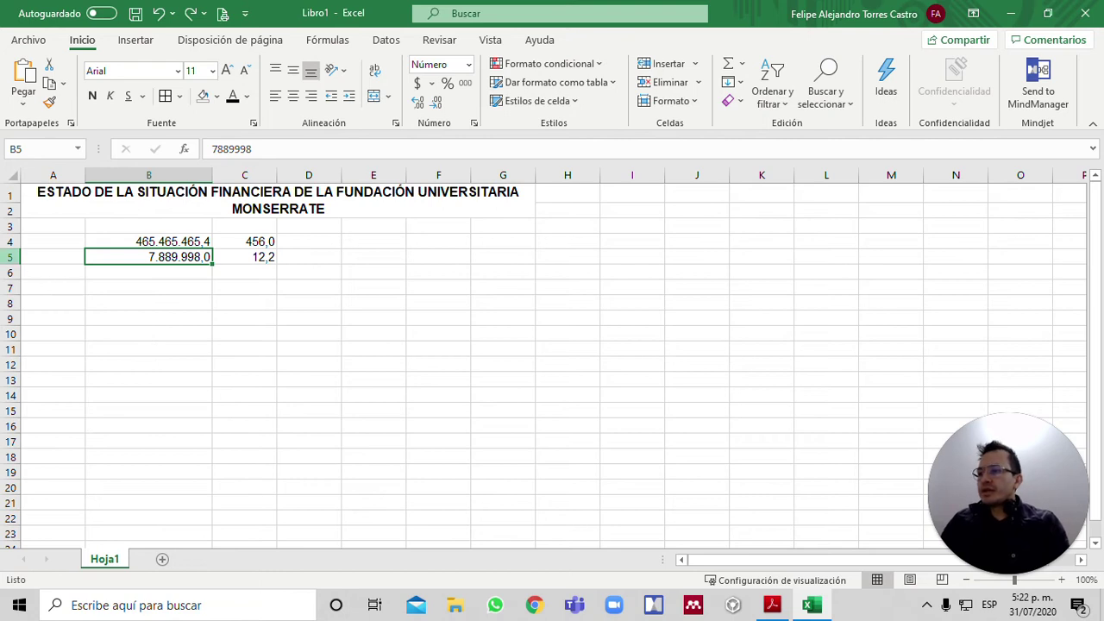
Delete the whole of row 5 and undo the deletion.
{"action": "left_click", "coordinate": [12, 257]}
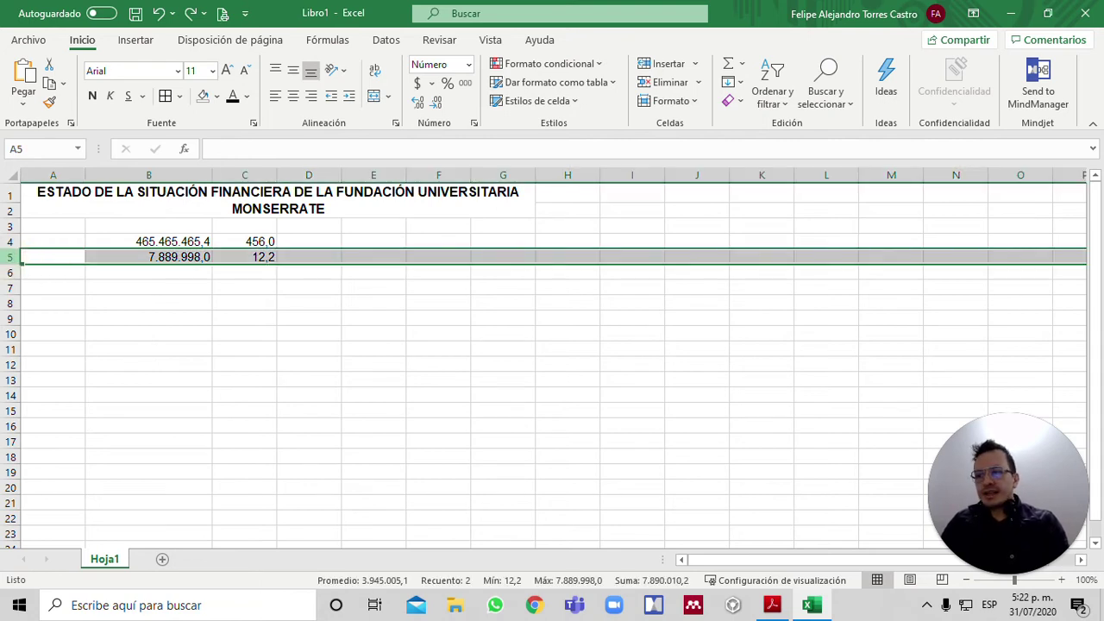
{"action": "right_click", "coordinate": [11, 257]}
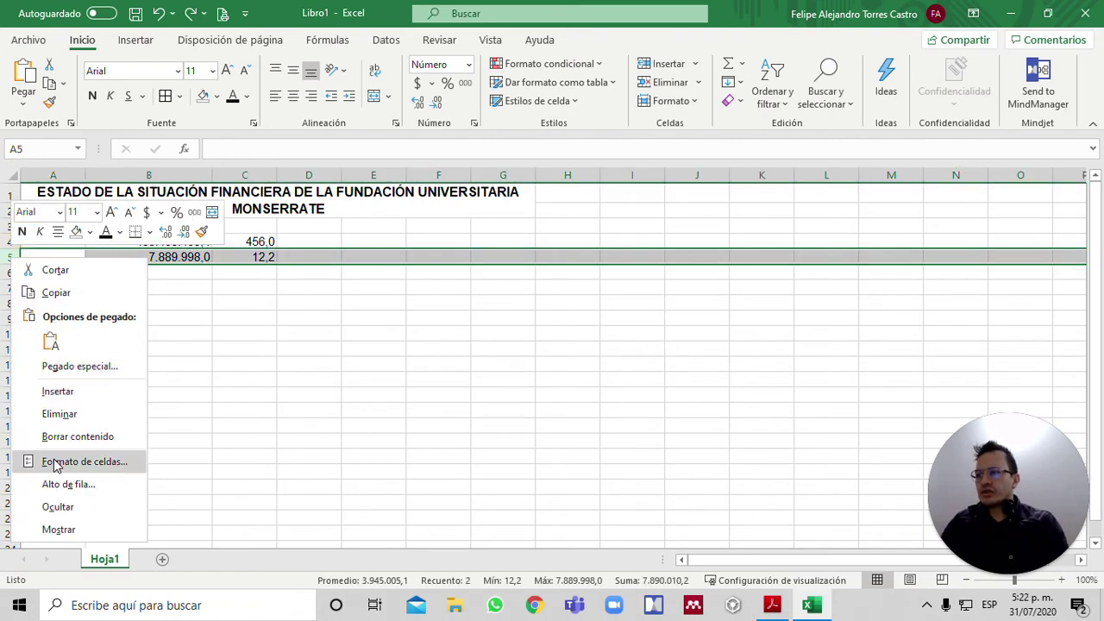
{"action": "left_click", "coordinate": [71, 413]}
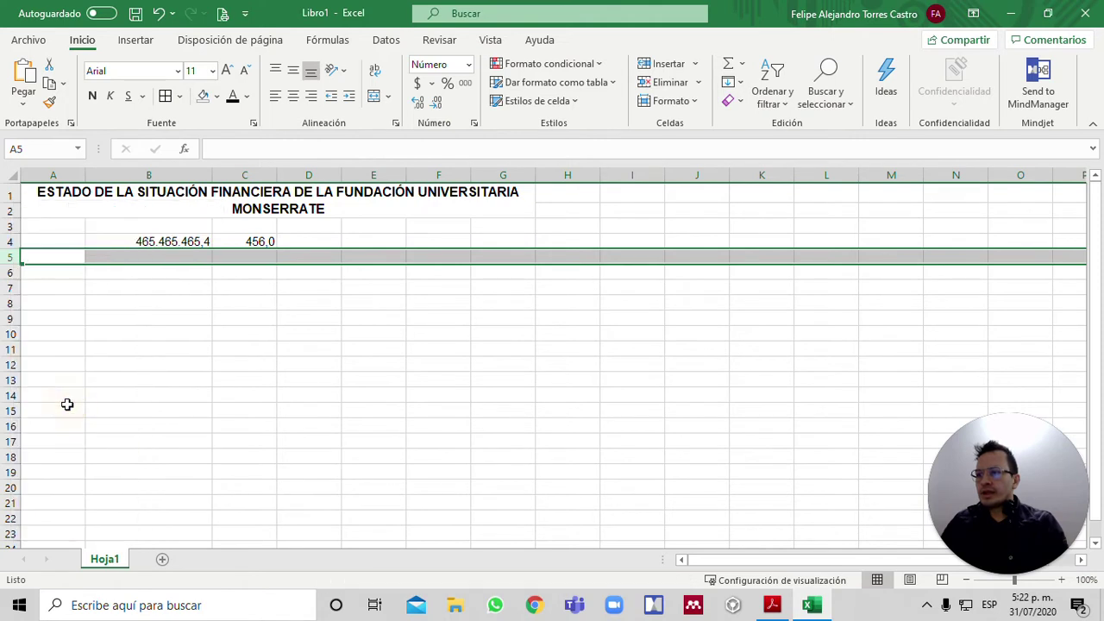
{"action": "left_click", "coordinate": [185, 319]}
{"action": "key", "text": "ctrl+z"}
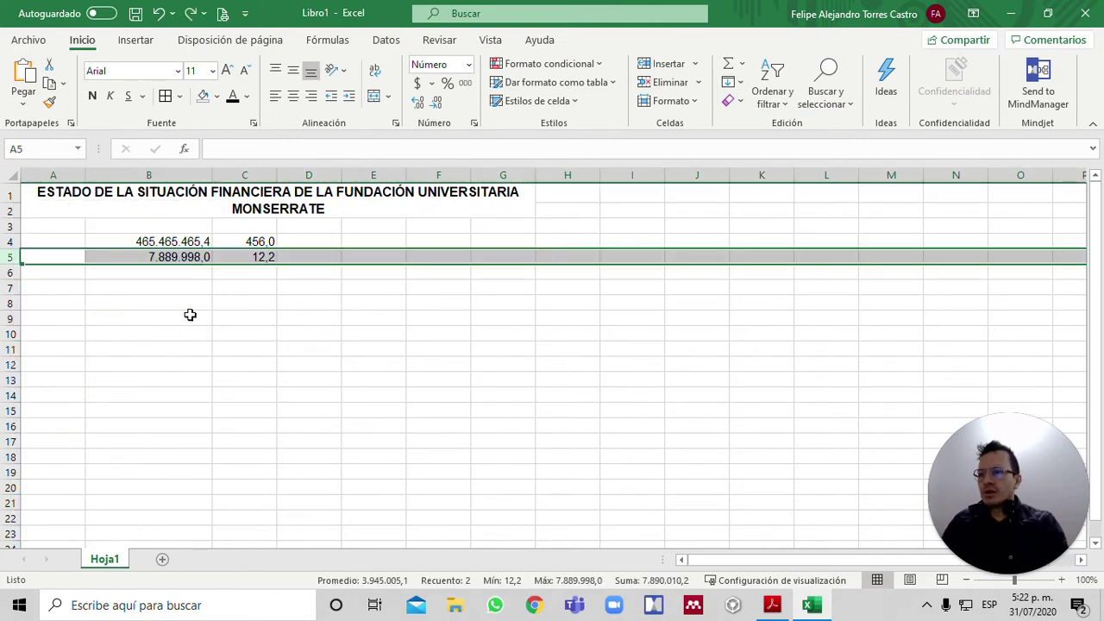
Delete the whole of column C, undo the deletion, and select cell D5.
{"action": "left_click", "coordinate": [250, 175]}
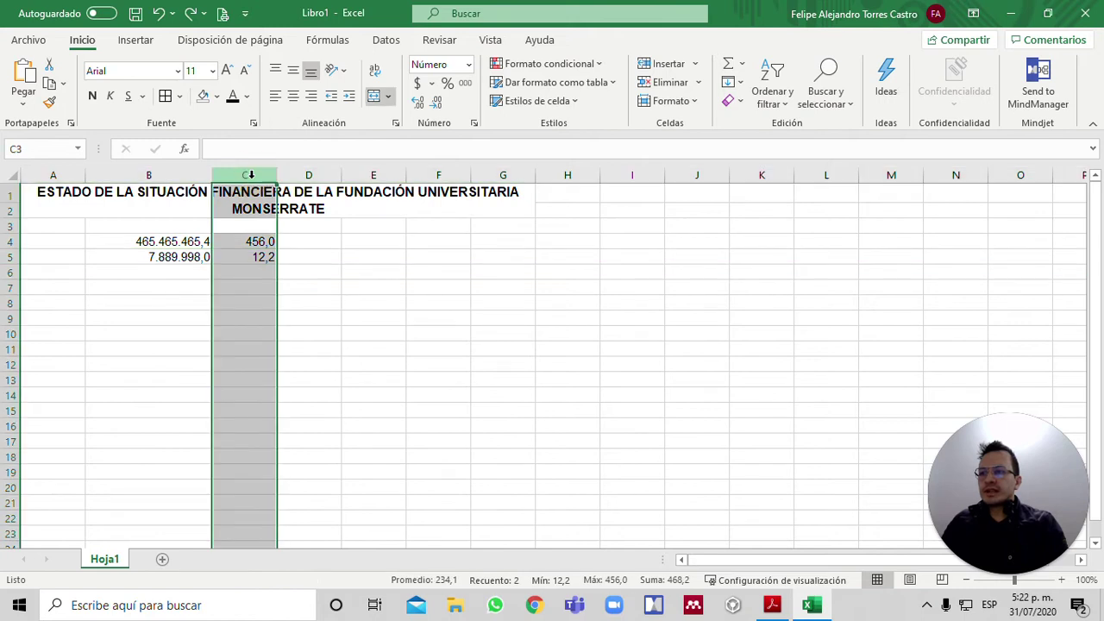
{"action": "right_click", "coordinate": [250, 175]}
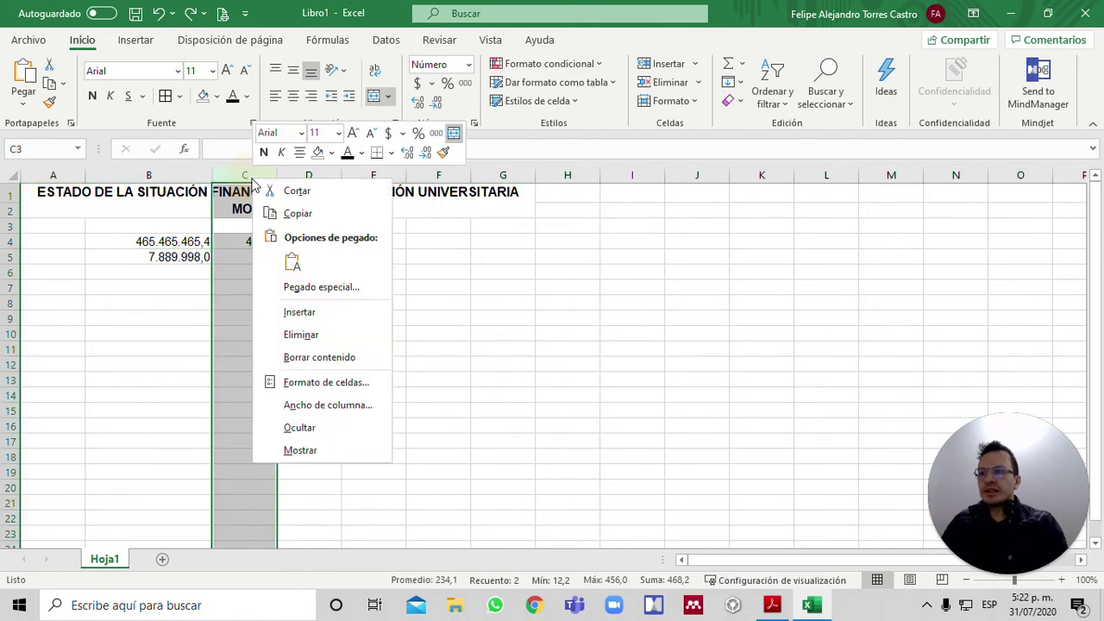
{"action": "left_click", "coordinate": [312, 333]}
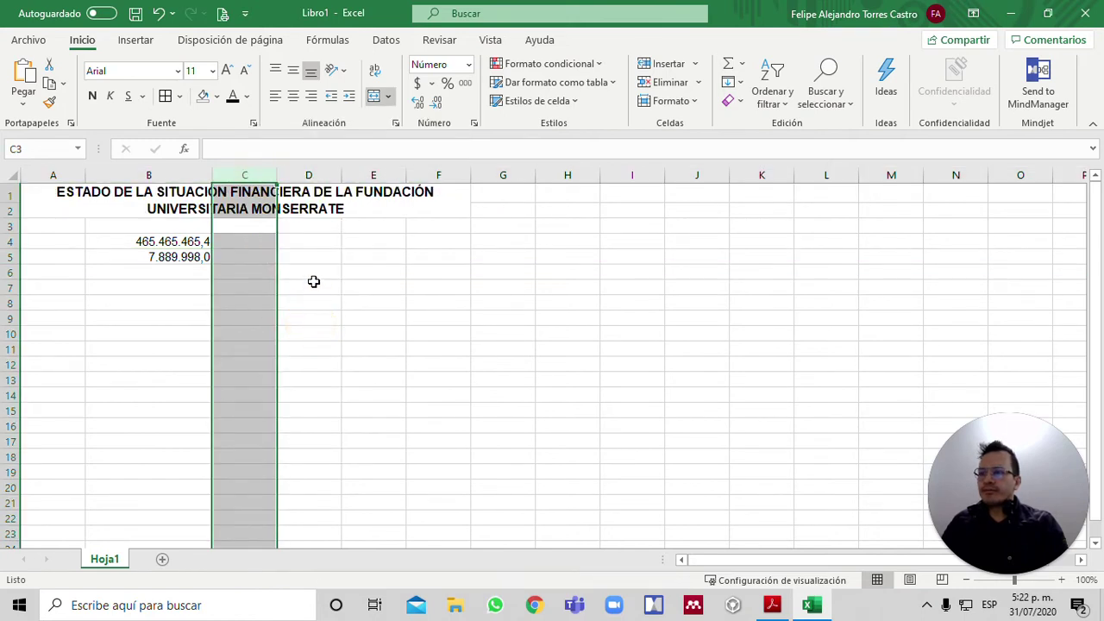
{"action": "left_click", "coordinate": [315, 260]}
{"action": "key", "text": "ctrl+z"}
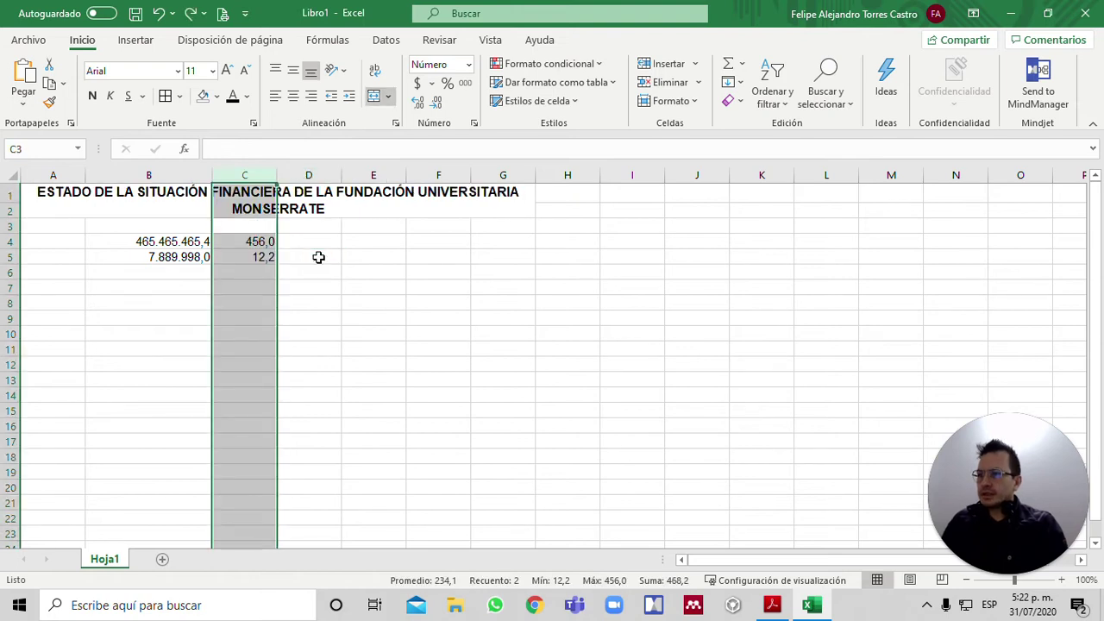
{"action": "left_click", "coordinate": [313, 261]}
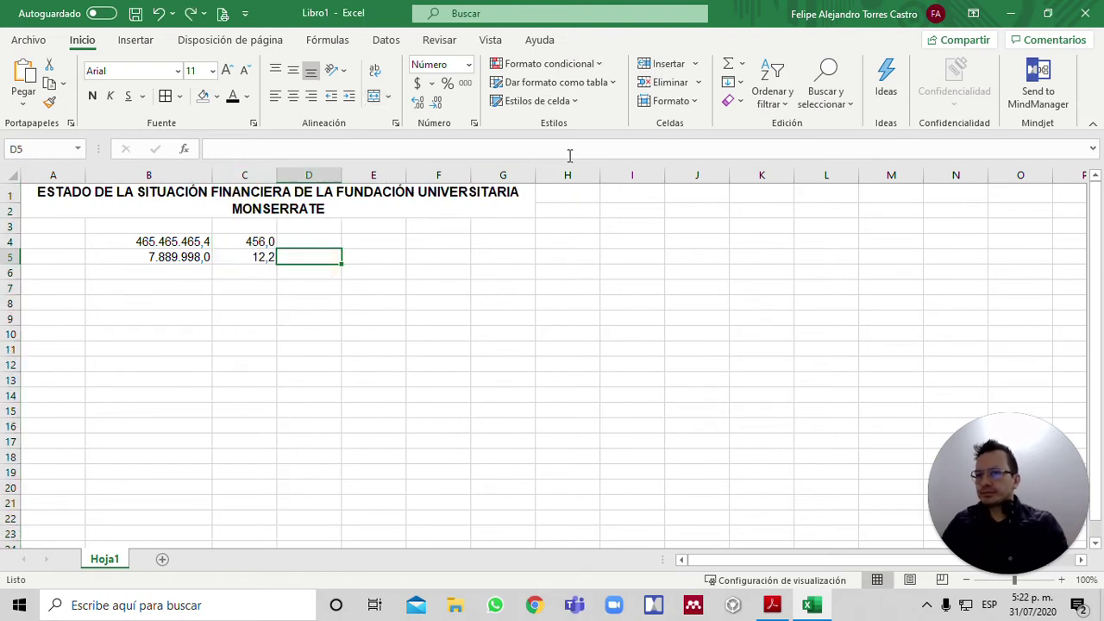
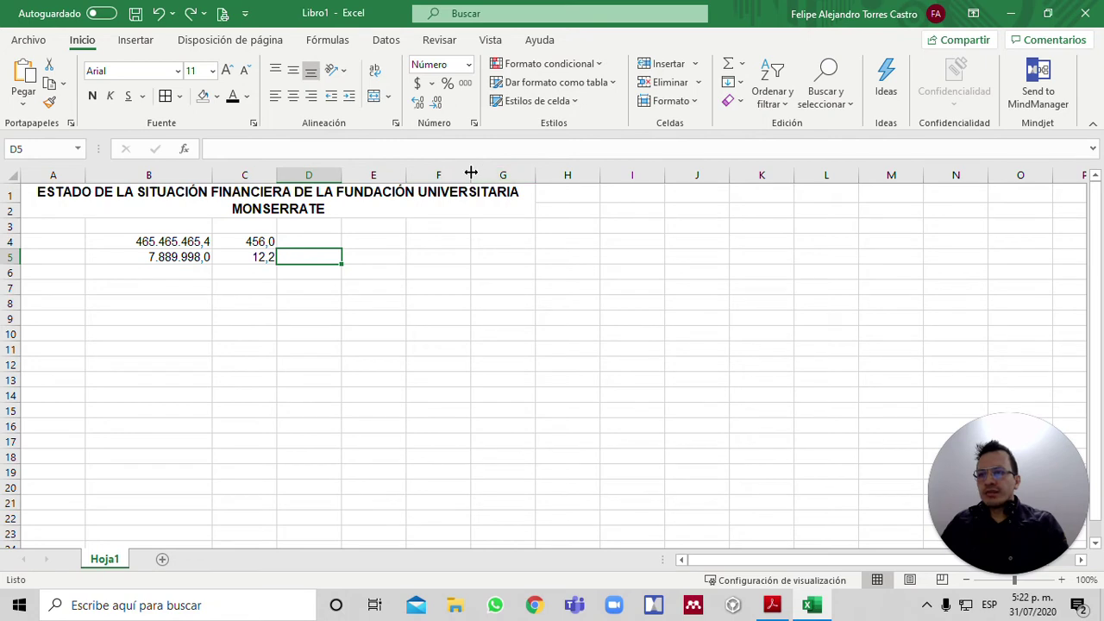
Widen column F until the merged heading fits on one line, and widen column G slightly.
{"action": "left_click", "coordinate": [471, 173]}
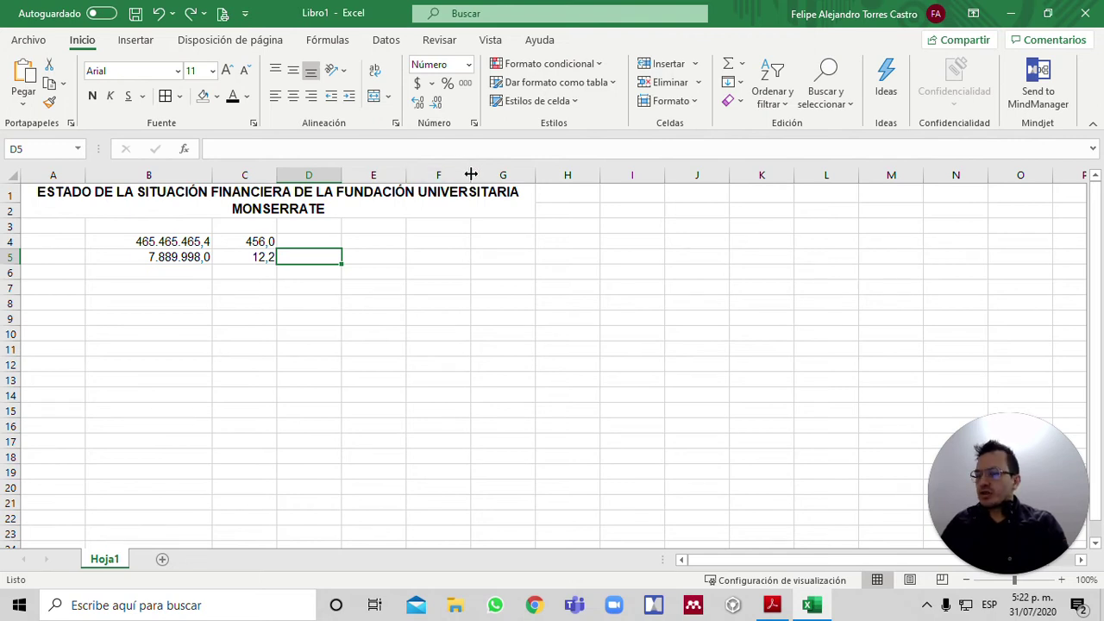
{"action": "left_click_drag", "start_coordinate": [471, 175], "coordinate": [471, 174]}
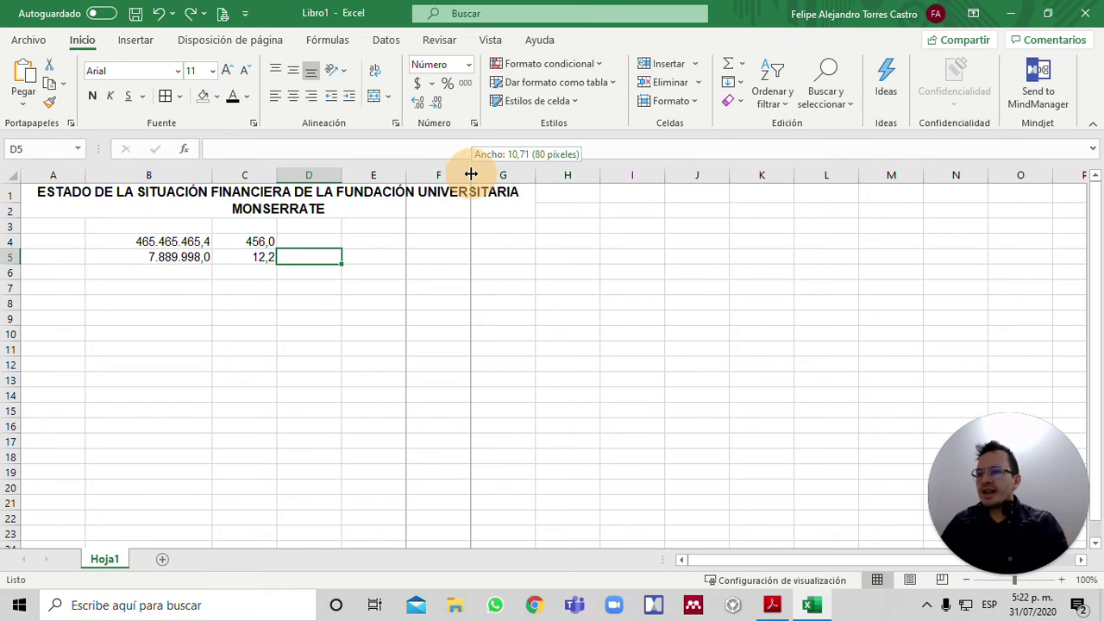
{"action": "left_click_drag", "start_coordinate": [471, 174], "coordinate": [560, 154]}
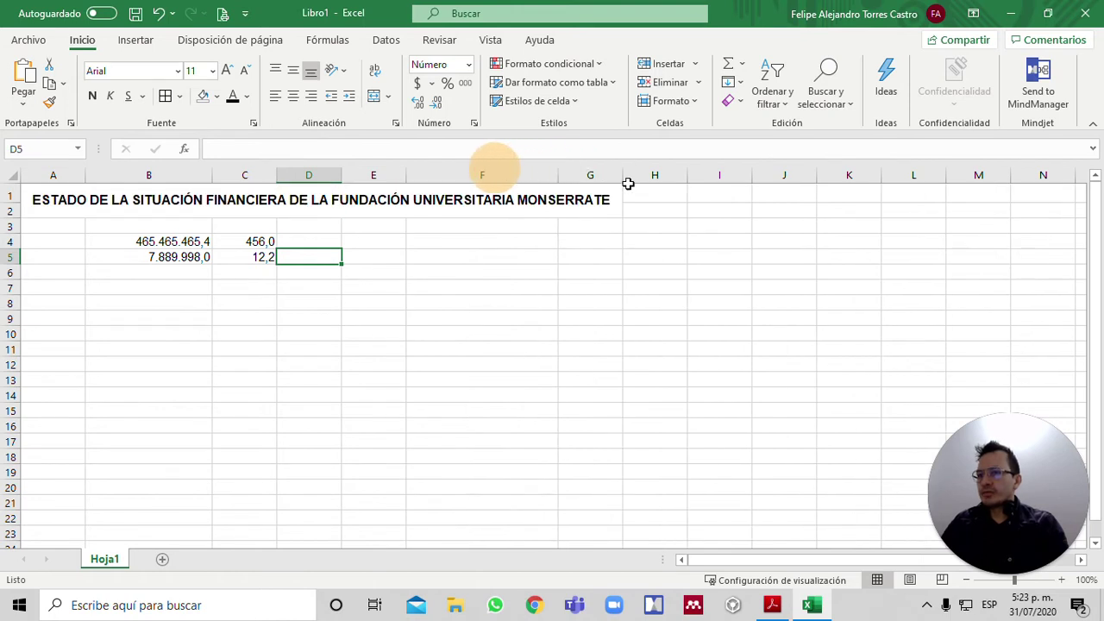
{"action": "mouse_move", "coordinate": [624, 179]}
{"action": "left_mouse_down"}
{"action": "mouse_move", "coordinate": [762, 181]}
{"action": "mouse_move", "coordinate": [626, 189]}
{"action": "left_mouse_up"}
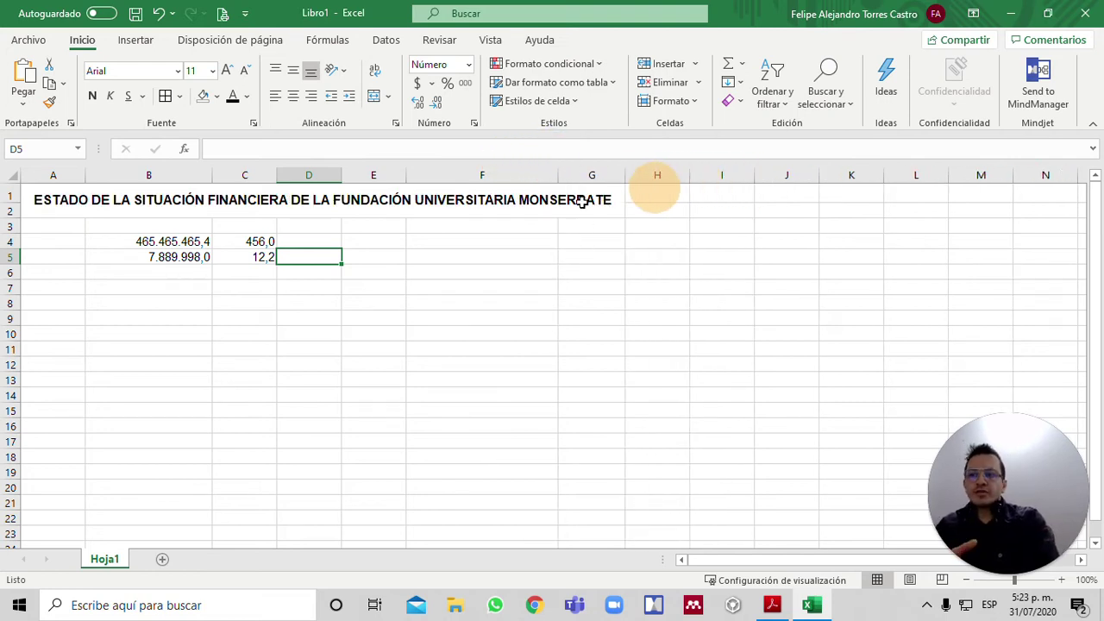
Resize columns D to F together so that all three share the same width.
{"action": "left_click_drag", "start_coordinate": [321, 175], "coordinate": [458, 172]}
{"action": "left_click_drag", "start_coordinate": [345, 181], "coordinate": [368, 180]}
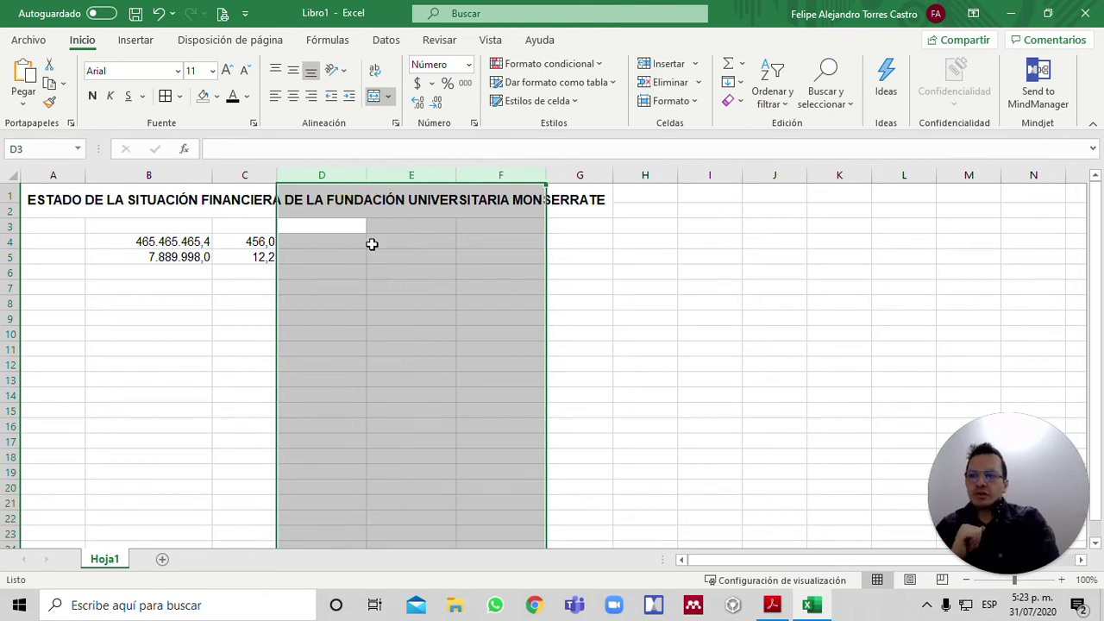
{"action": "left_click", "coordinate": [439, 254]}
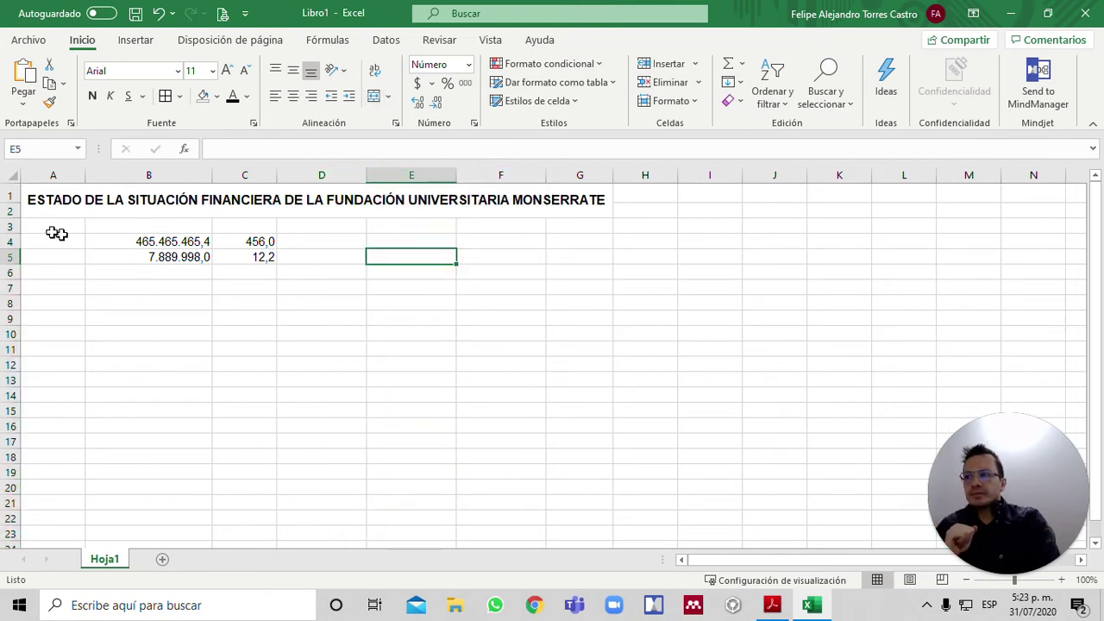
Increase the height of rows 3 to 9 together and undo the row height change.
{"action": "left_click_drag", "start_coordinate": [9, 226], "coordinate": [12, 320]}
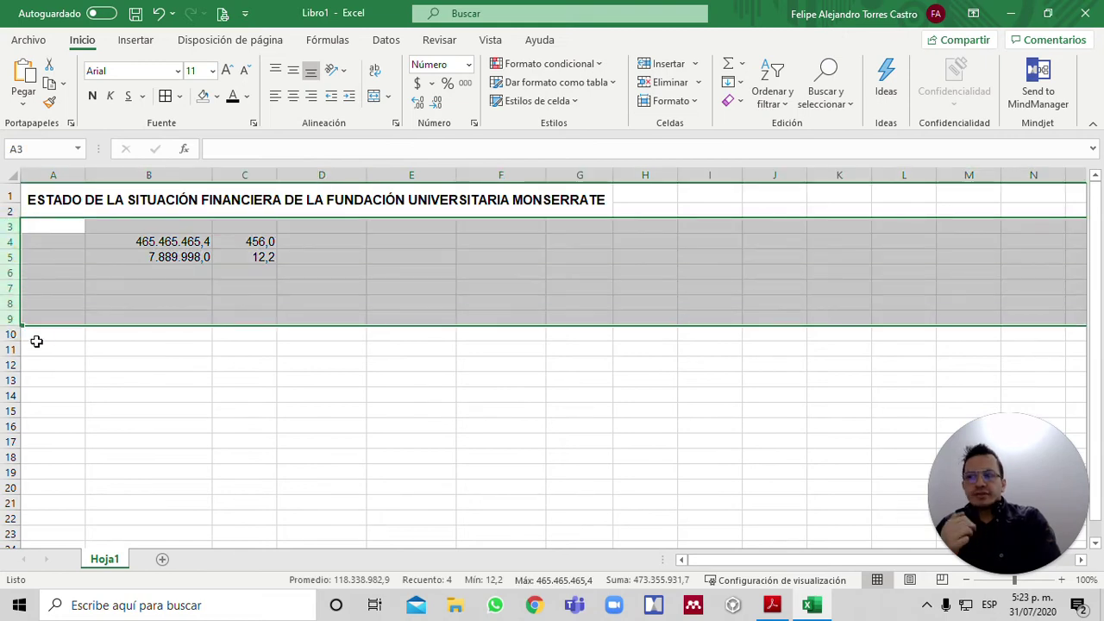
{"action": "left_click_drag", "start_coordinate": [13, 233], "coordinate": [13, 232]}
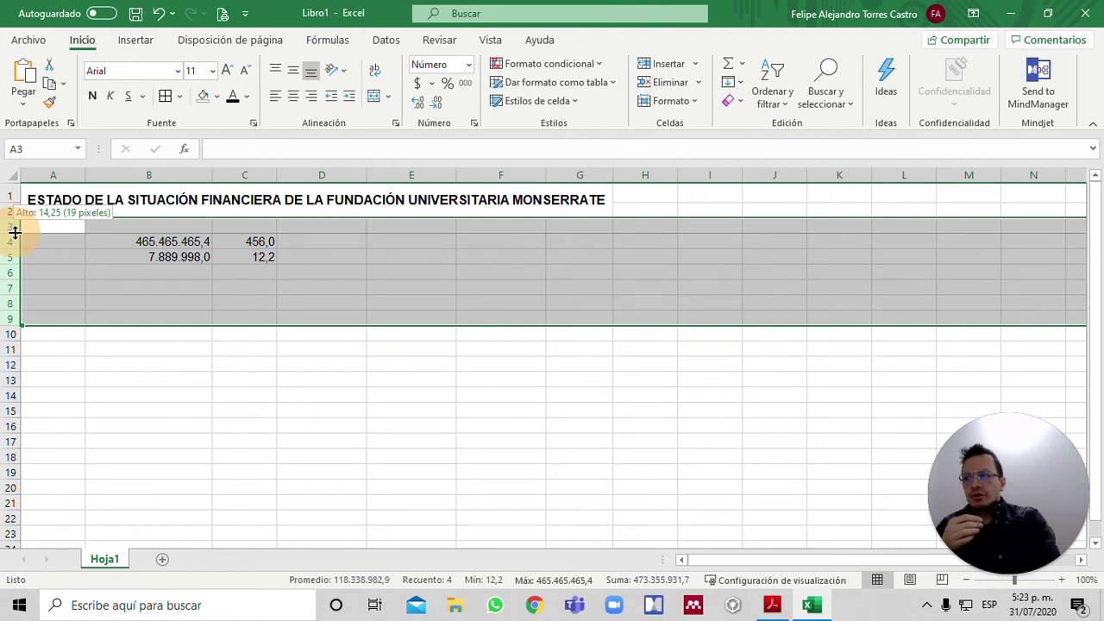
{"action": "left_click_drag", "start_coordinate": [15, 232], "coordinate": [10, 257]}
{"action": "left_click", "coordinate": [214, 312]}
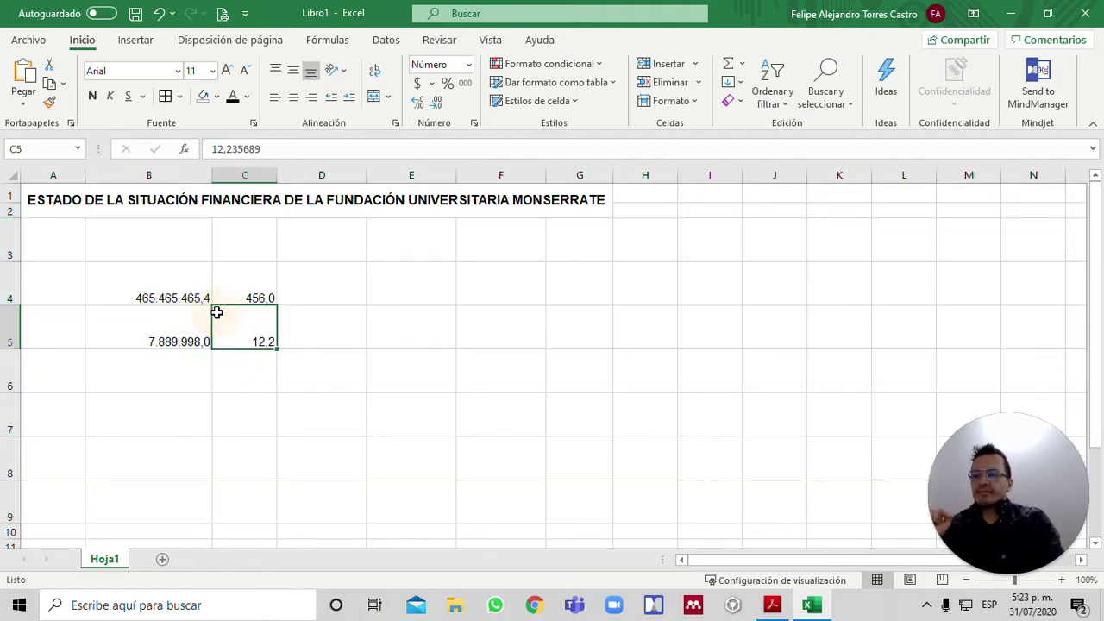
{"action": "left_click", "coordinate": [342, 262]}
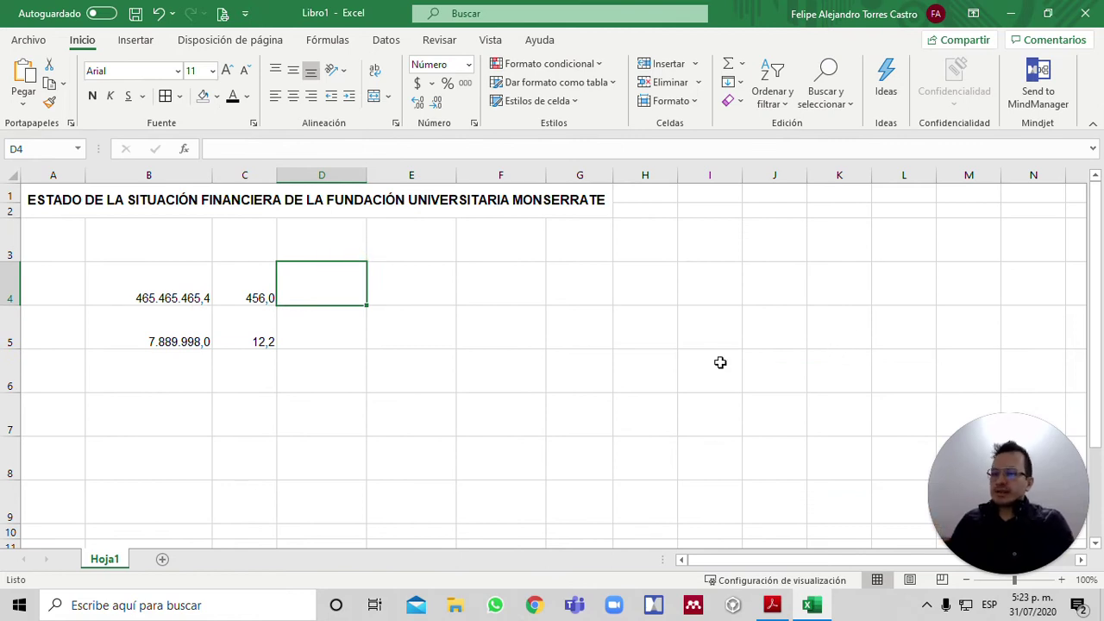
{"action": "key", "text": "ctrl+z"}
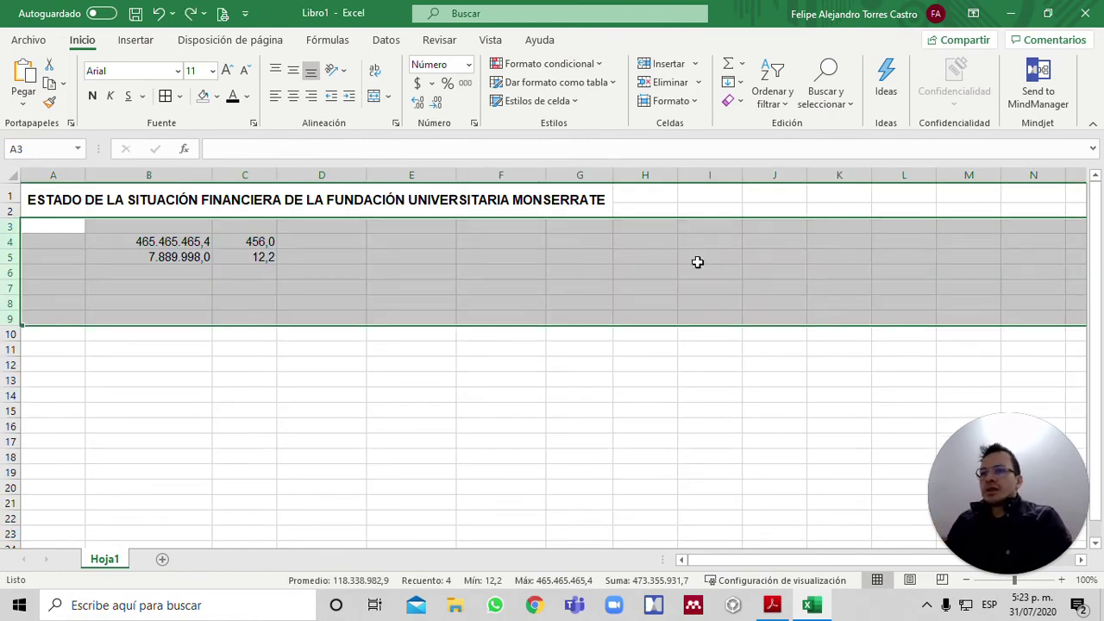
{"action": "left_click", "coordinate": [695, 102]}
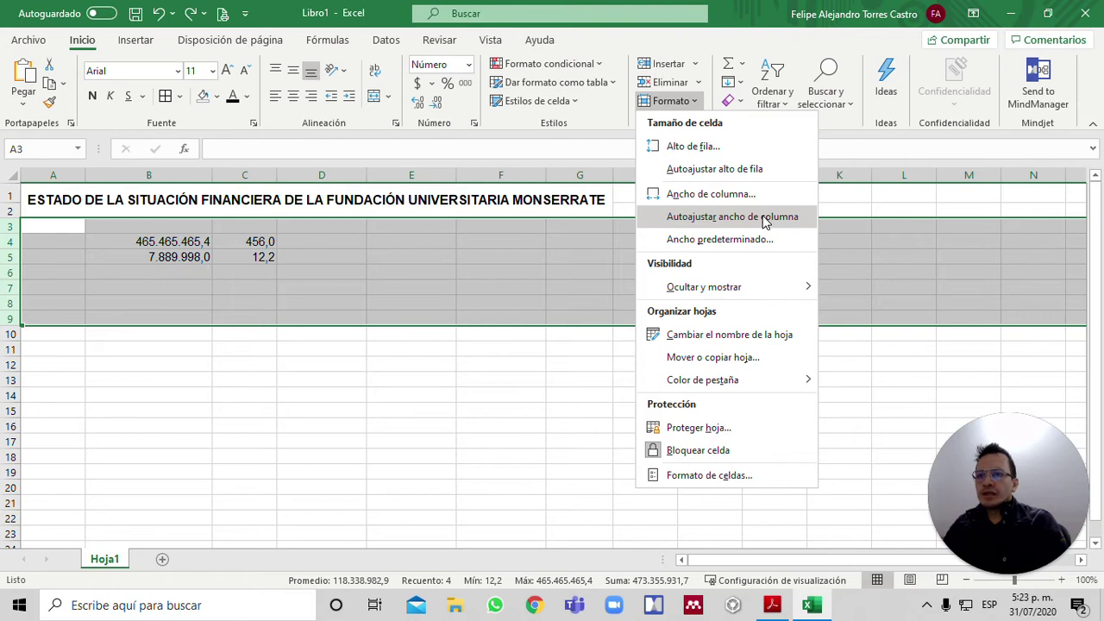
{"action": "mouse_move", "coordinate": [716, 286]}
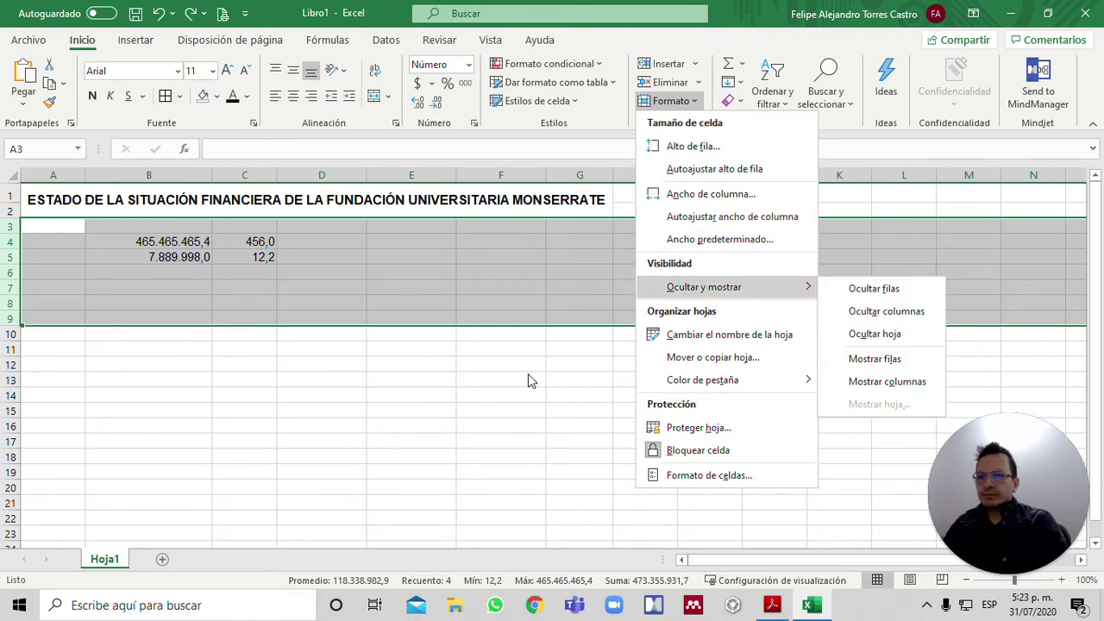
{"action": "left_click", "coordinate": [529, 375]}
{"action": "left_click", "coordinate": [456, 293]}
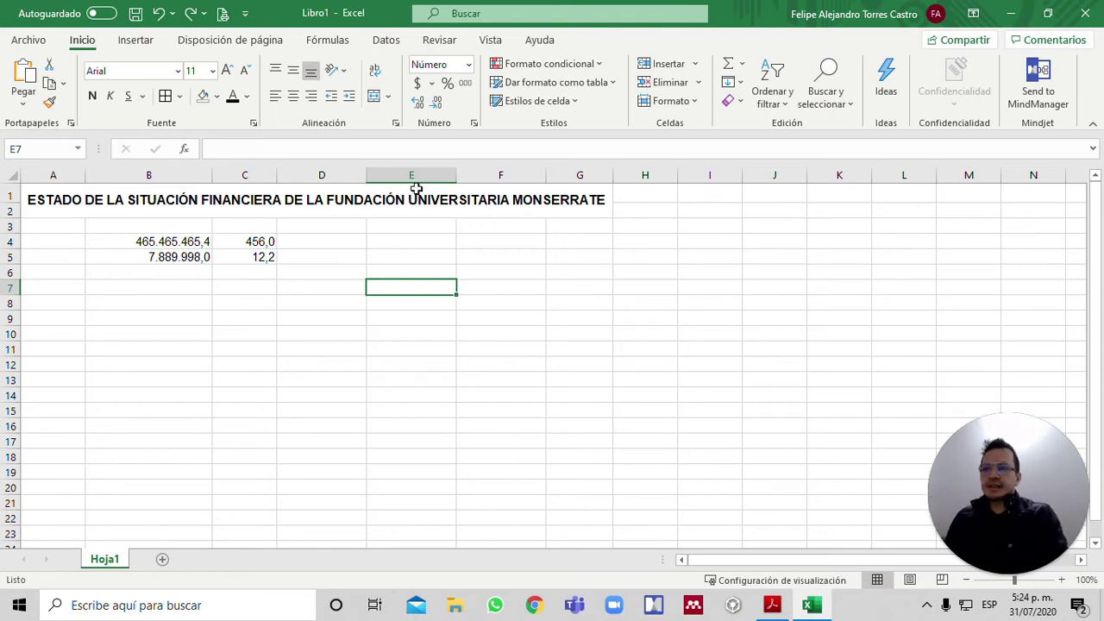
{"action": "left_click", "coordinate": [418, 256]}
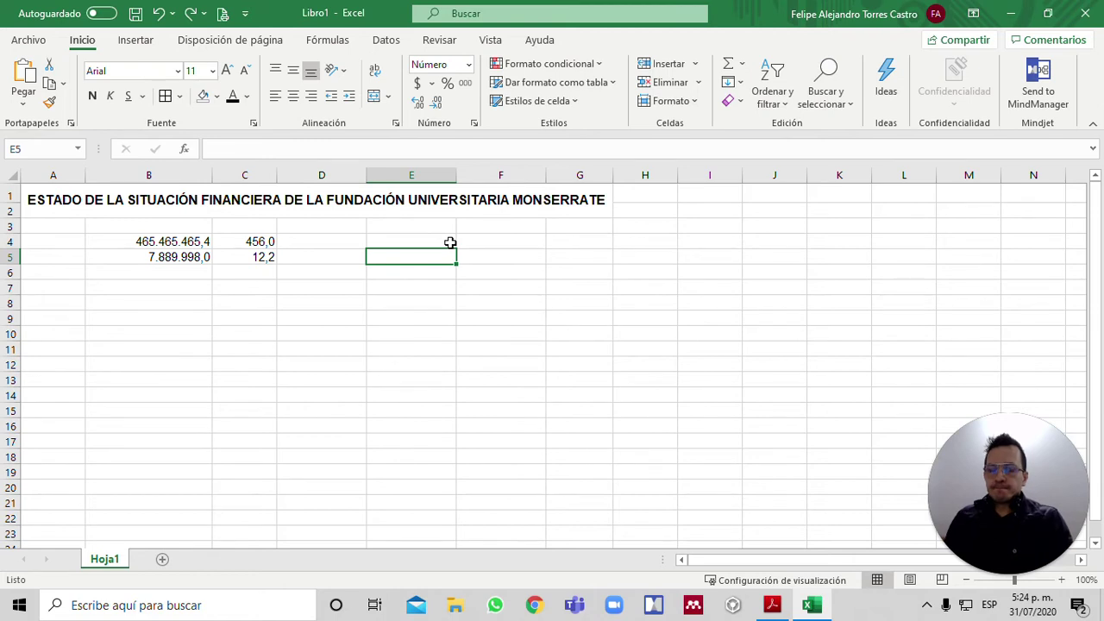
{"action": "left_click", "coordinate": [450, 243]}
{"action": "type", "text": "1"}
{"action": "key", "text": "Return"}
{"action": "type", "text": "2"}
{"action": "key", "text": "Return"}
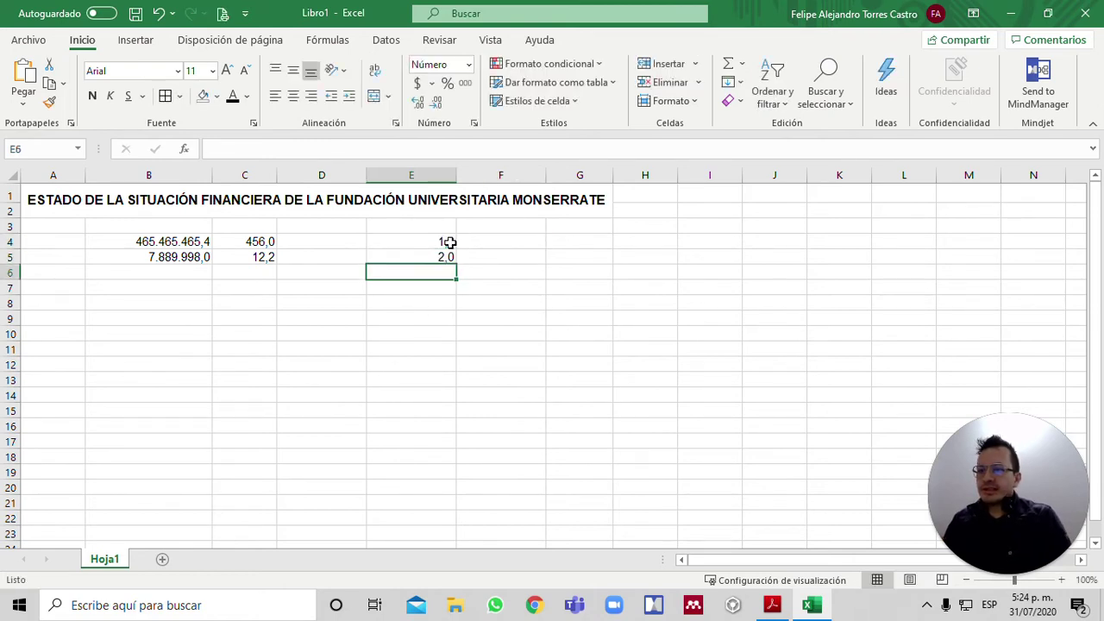
{"action": "key", "text": "Up"}
{"action": "key", "text": "Up"}
{"action": "key", "text": "Delete"}
{"action": "key", "text": "Down"}
{"action": "key", "text": "Delete"}
Enter the numbers 1 to 6 down column H, from cell H4 to H9.
{"action": "key", "text": "Right"}
{"action": "key", "text": "Right"}
{"action": "key", "text": "Up"}
{"action": "key", "text": "Right"}
{"action": "type", "text": "1"}
{"action": "key", "text": "Return"}
{"action": "type", "text": "2"}
{"action": "key", "text": "Return"}
{"action": "type", "text": "3"}
{"action": "key", "text": "Return"}
{"action": "type", "text": "4"}
{"action": "key", "text": "Return"}
{"action": "type", "text": "5"}
{"action": "key", "text": "Return"}
{"action": "type", "text": "6"}
{"action": "key", "text": "Return"}
{"action": "left_click_drag", "start_coordinate": [65, 219], "coordinate": [513, 473]}
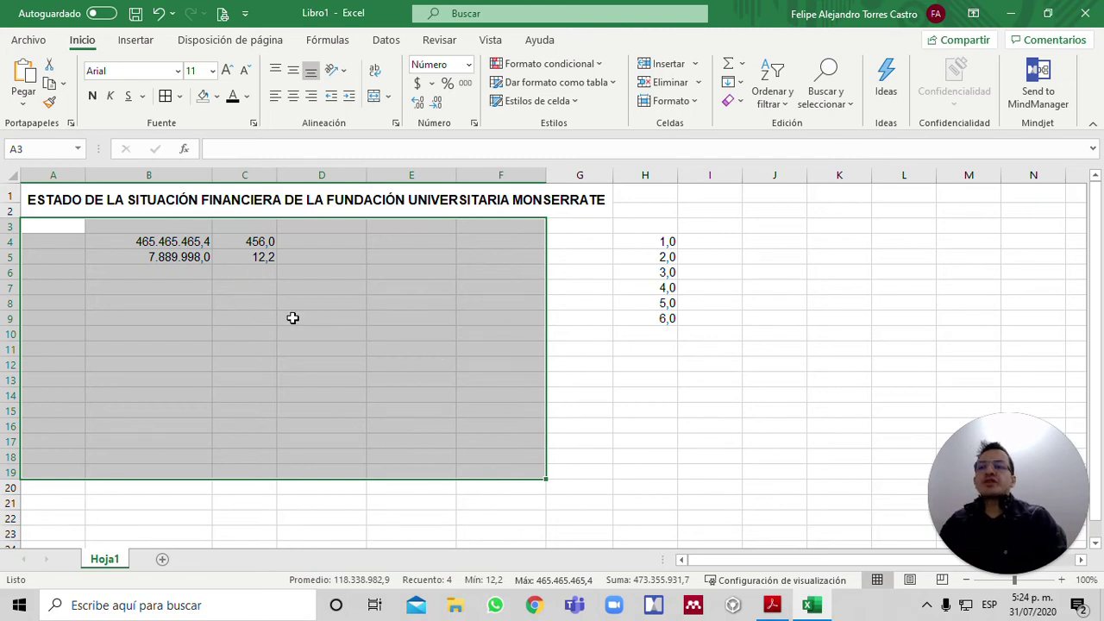
Enter the months ENERO, FEBRERO, MARZO, ABRIL, MAYO and JUNIO beside the numbers, in cells I4 to I9.
{"action": "left_click", "coordinate": [669, 241]}
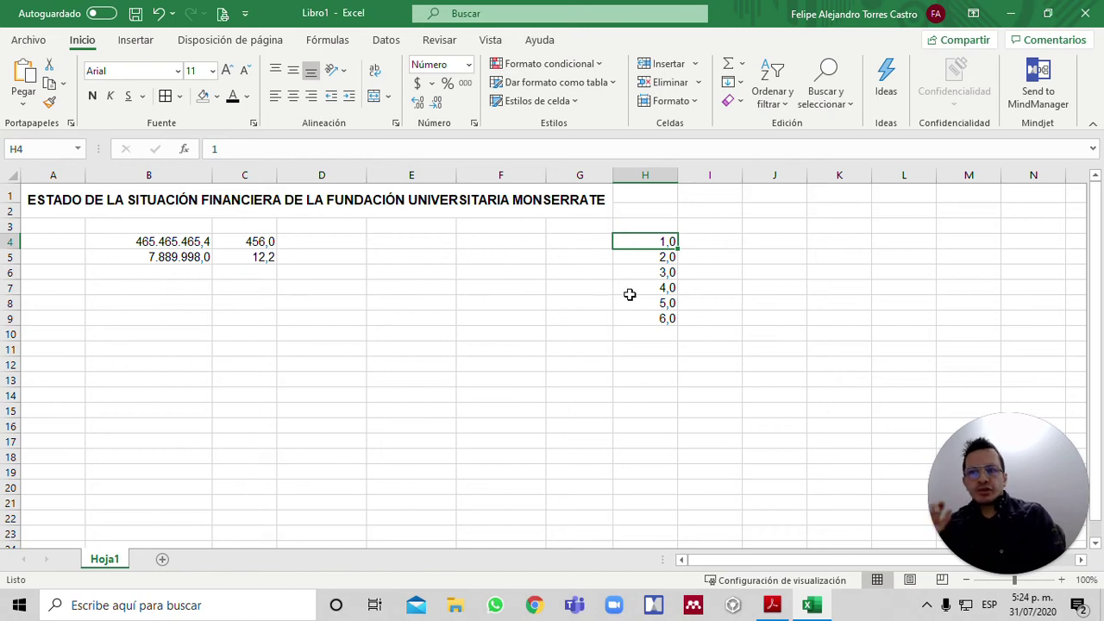
{"action": "key", "text": "Right"}
{"action": "type", "text": "ENE"}
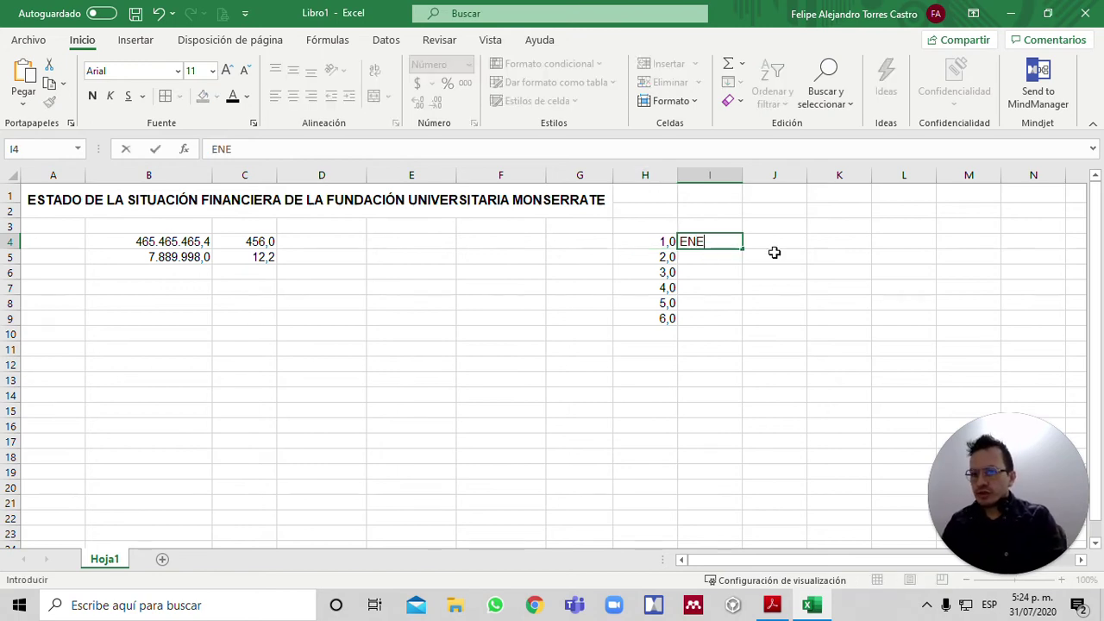
{"action": "type", "text": "RO"}
{"action": "key", "text": "Return"}
{"action": "type", "text": "FEBRERO"}
{"action": "key", "text": "Return"}
{"action": "type", "text": "MARZO"}
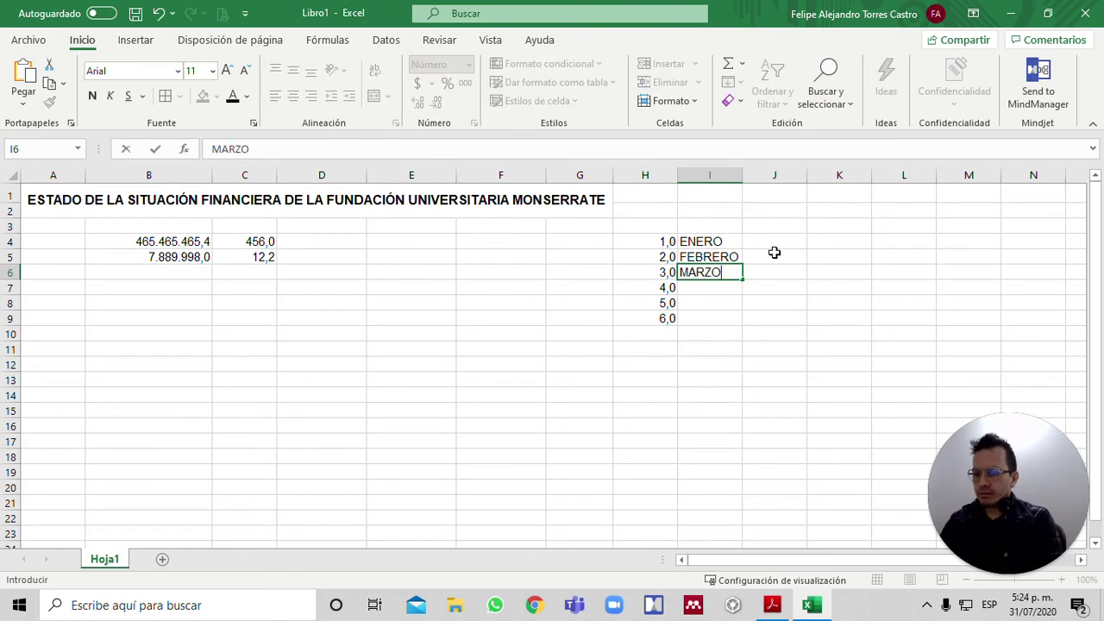
{"action": "key", "text": "Return"}
{"action": "type", "text": "ABRIL"}
{"action": "key", "text": "Return"}
{"action": "type", "text": "MAYO"}
{"action": "key", "text": "Return"}
{"action": "type", "text": "JUNIO"}
{"action": "key", "text": "Return"}
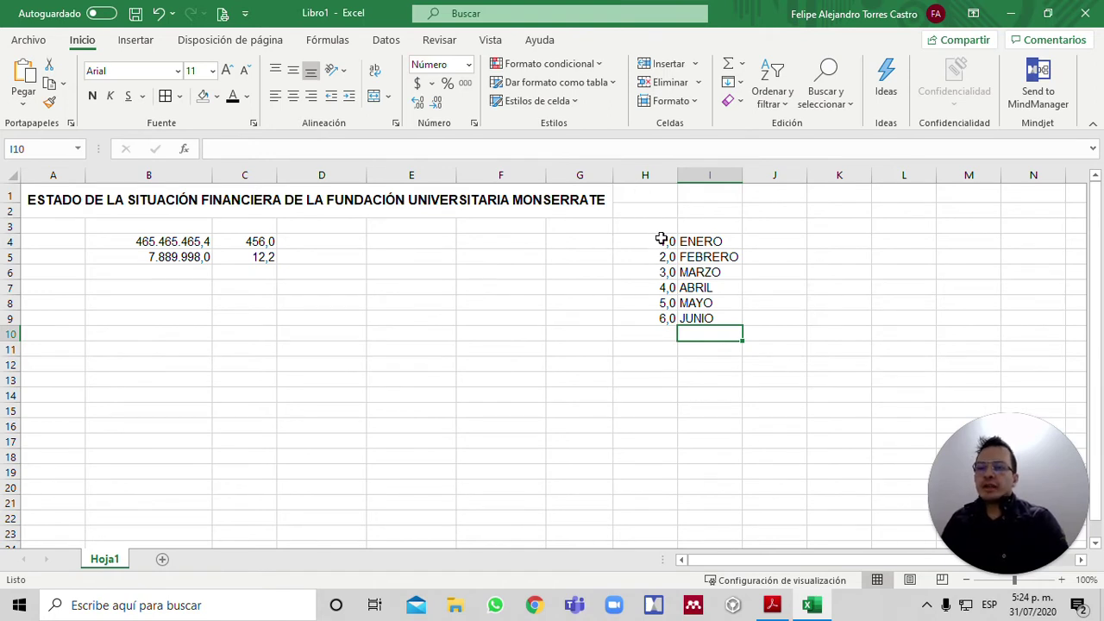
Hide columns H and I, which hold the numbers and months.
{"action": "left_click_drag", "start_coordinate": [646, 175], "coordinate": [715, 175]}
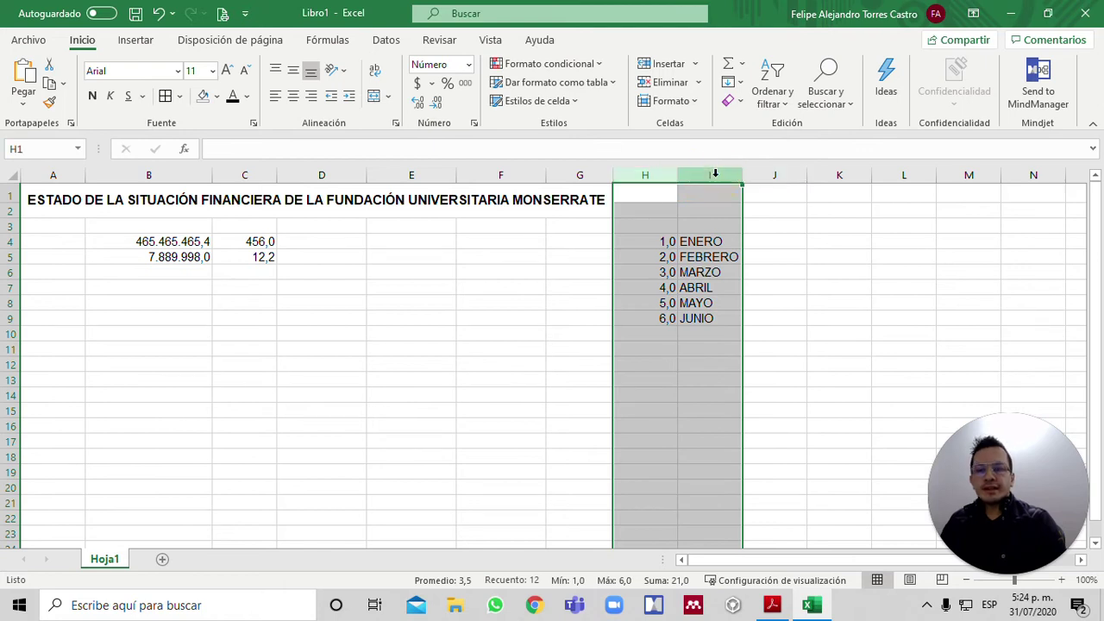
{"action": "left_click", "coordinate": [711, 329]}
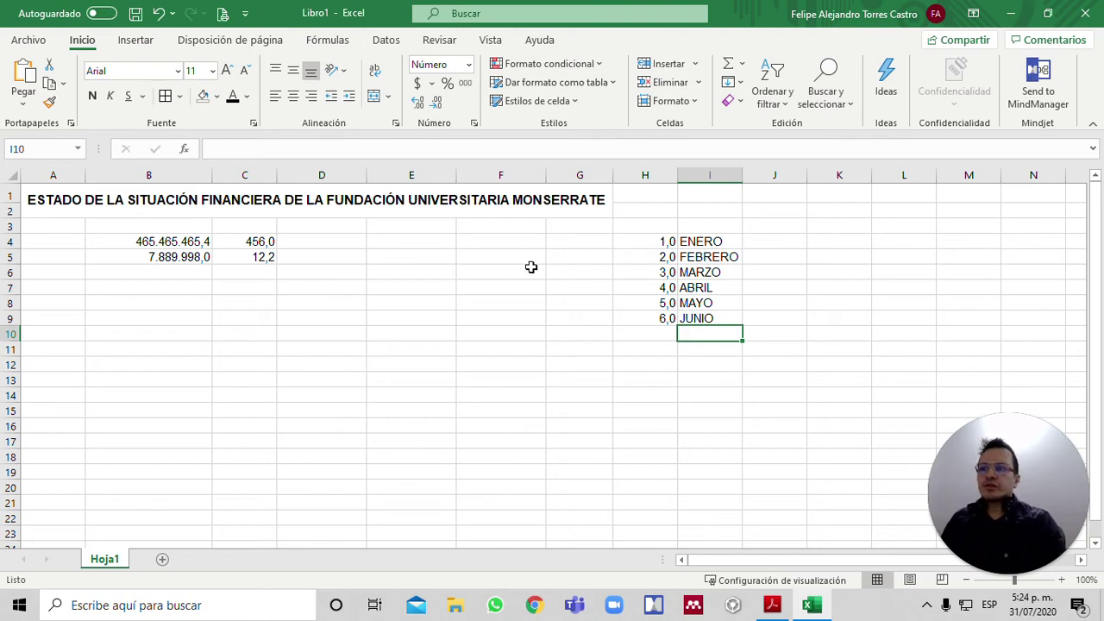
{"action": "left_click", "coordinate": [189, 274]}
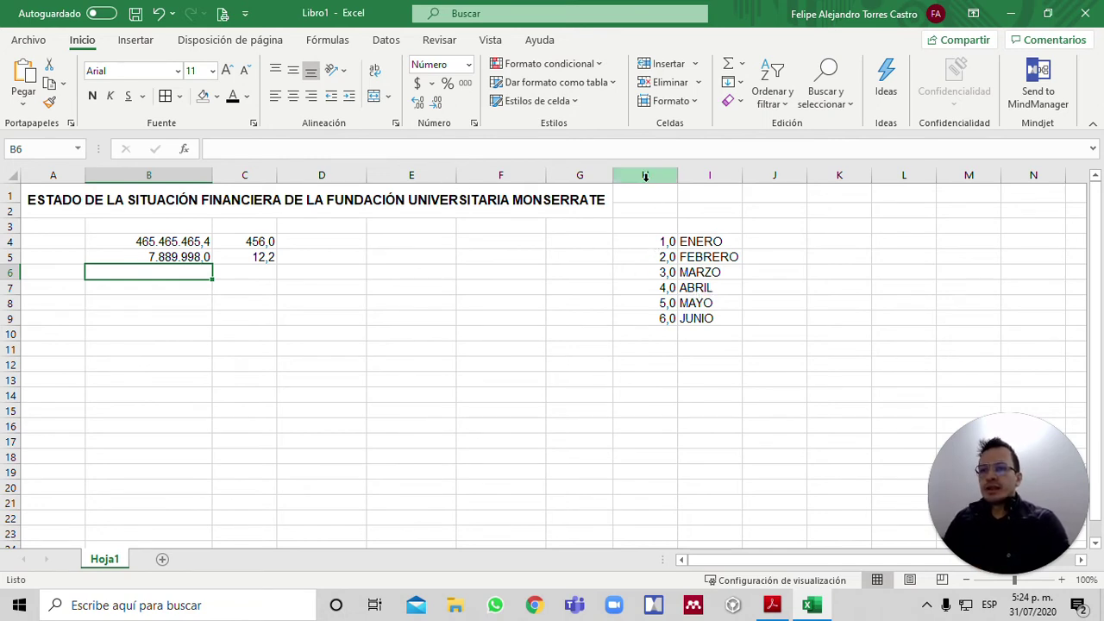
{"action": "left_click_drag", "start_coordinate": [645, 175], "coordinate": [707, 172]}
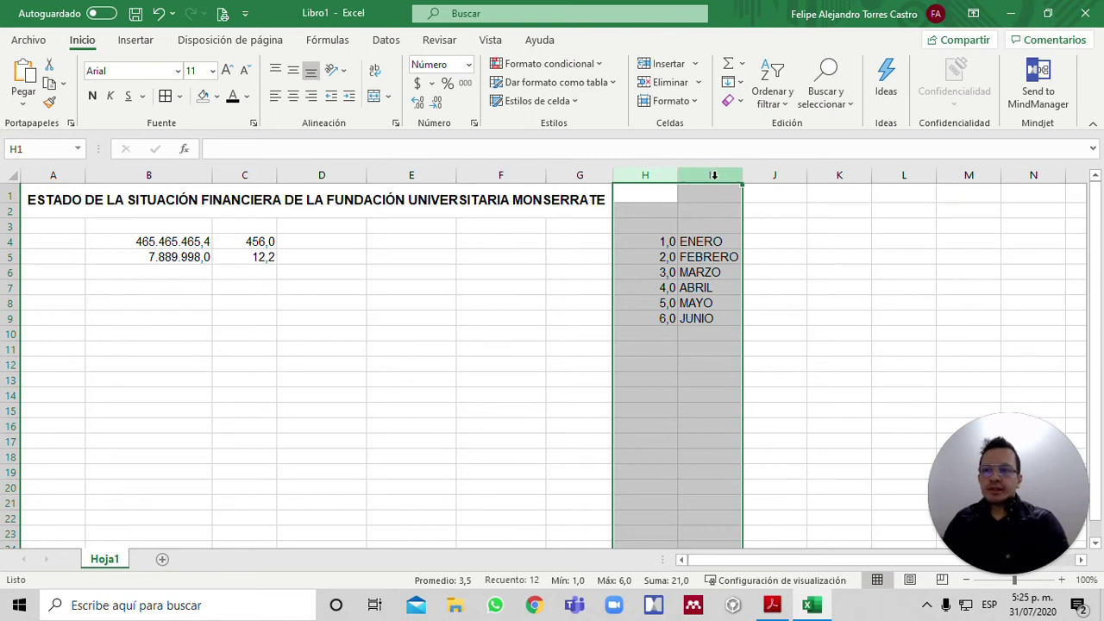
{"action": "right_click", "coordinate": [714, 175]}
{"action": "left_click", "coordinate": [789, 409]}
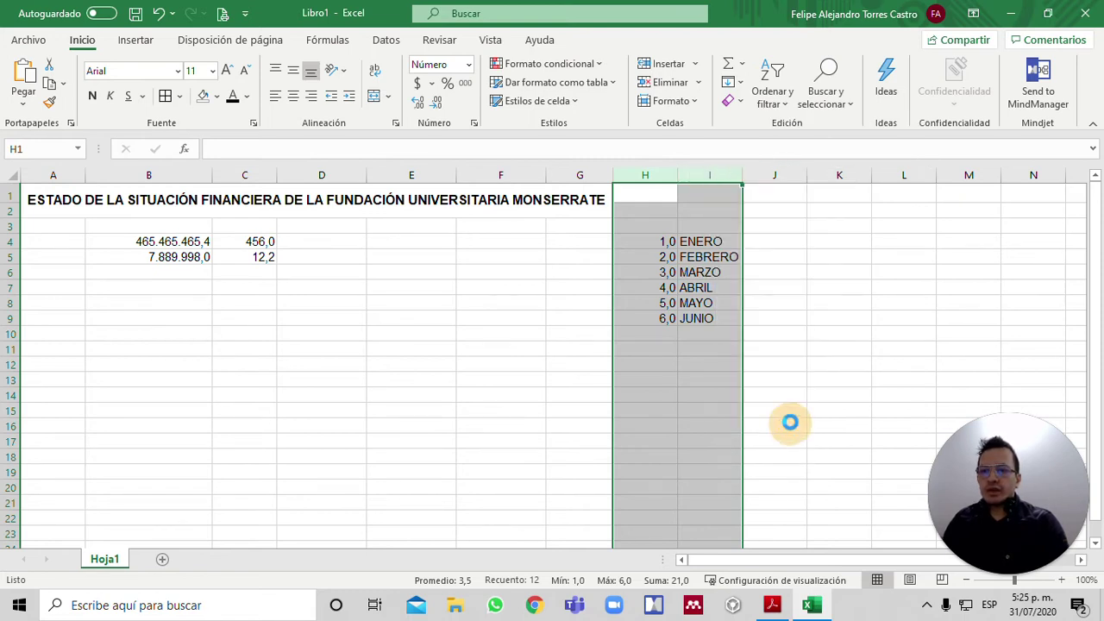
{"action": "left_click", "coordinate": [633, 236]}
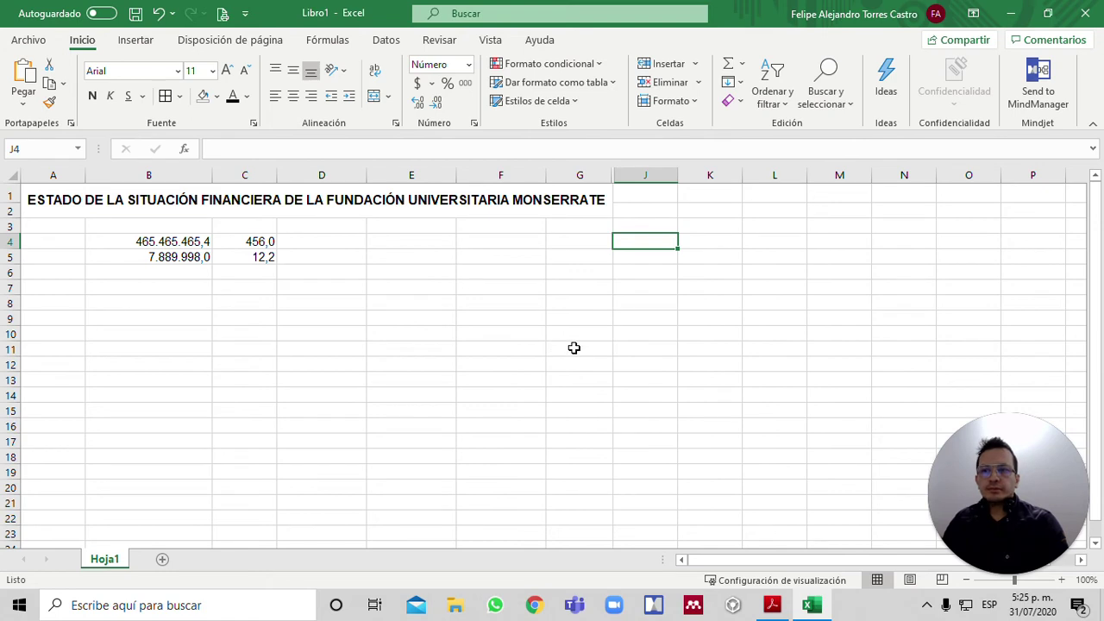
{"action": "left_click", "coordinate": [600, 168]}
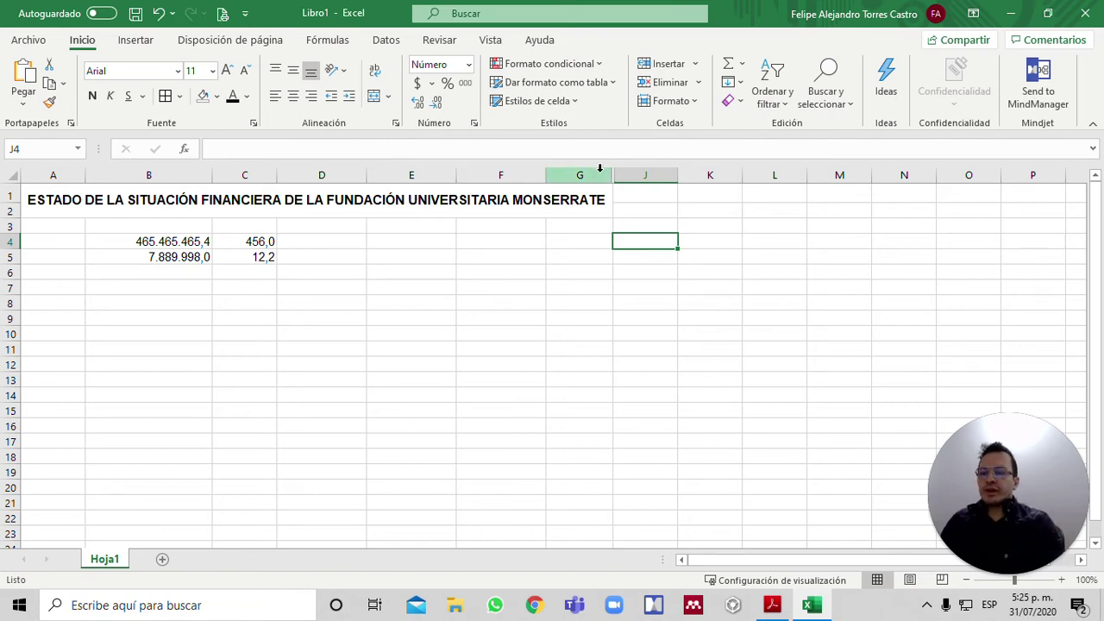
{"action": "left_click", "coordinate": [594, 168]}
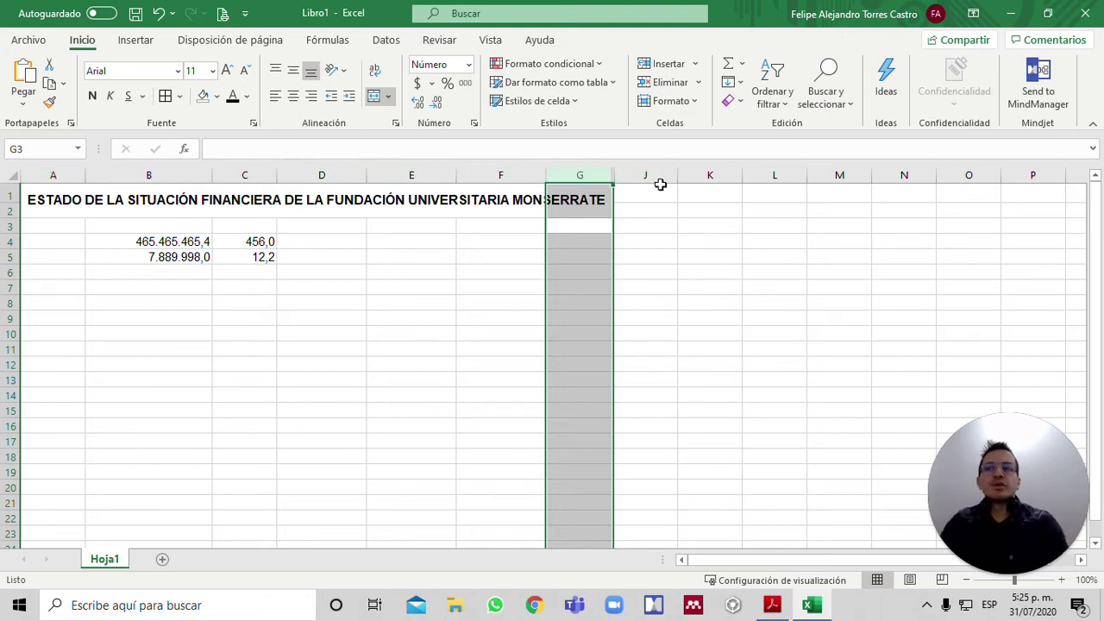
{"action": "left_click", "coordinate": [667, 212]}
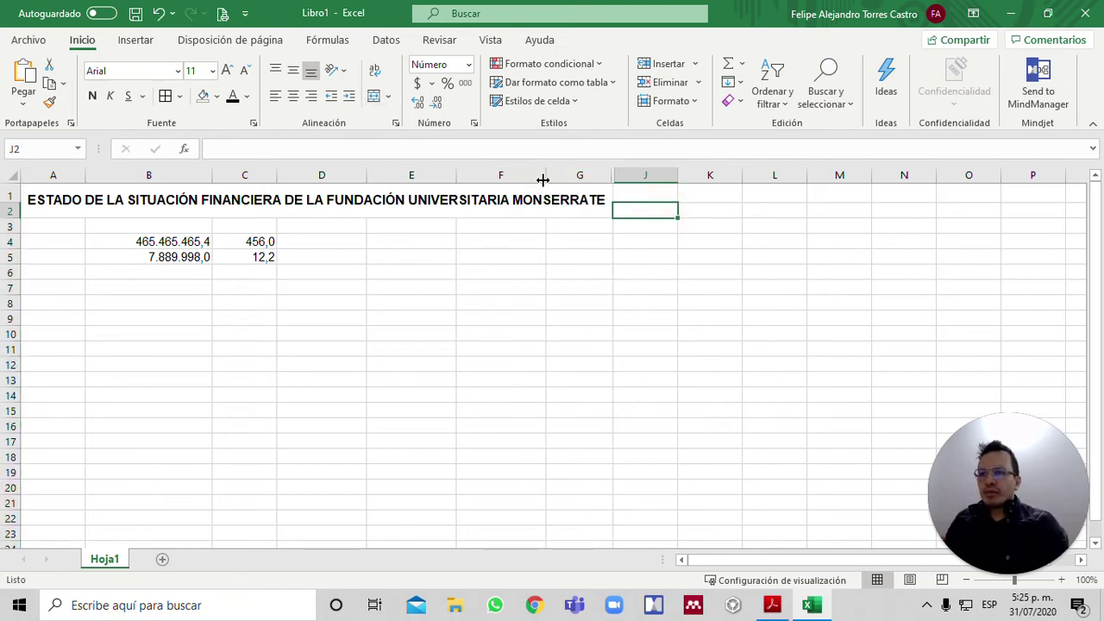
{"action": "left_click", "coordinate": [766, 243]}
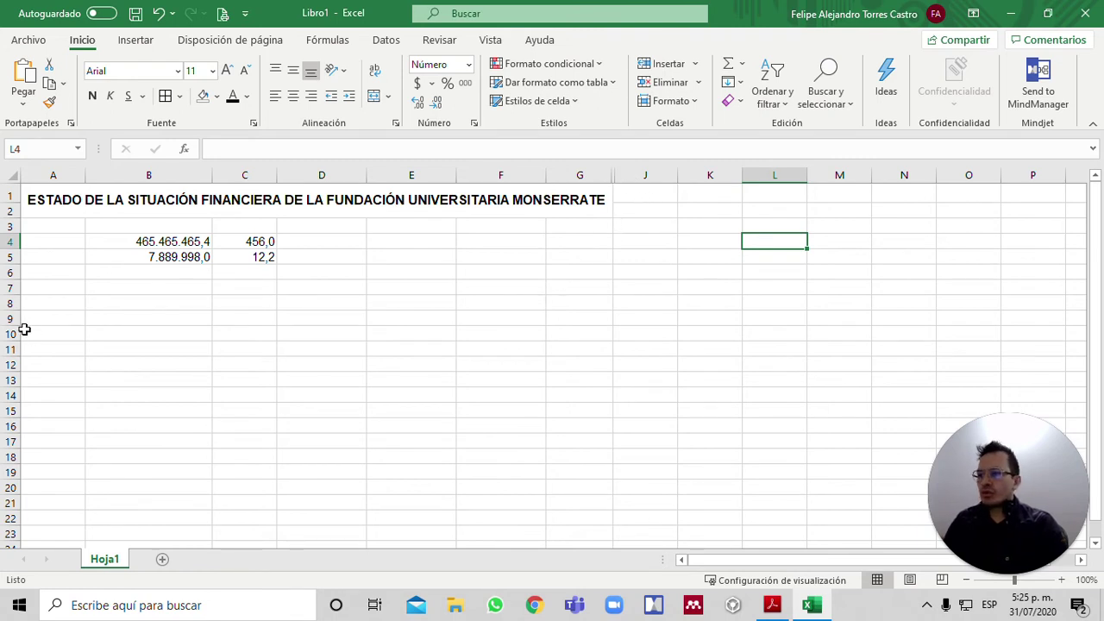
Hide rows 12 to 14 and select cell C10.
{"action": "left_click_drag", "start_coordinate": [9, 364], "coordinate": [9, 391]}
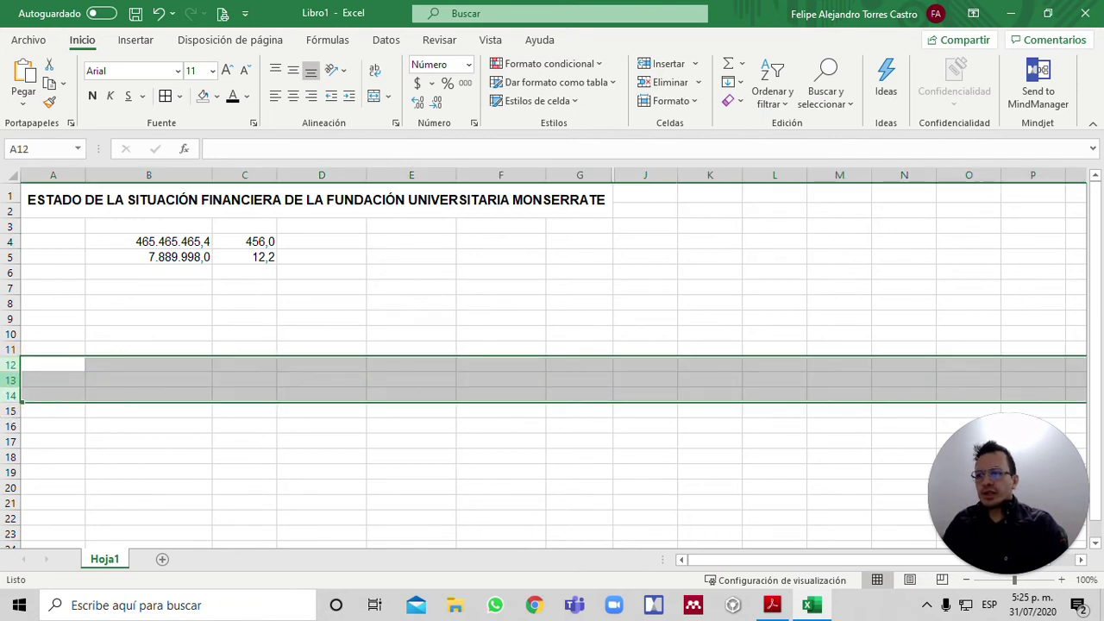
{"action": "right_click", "coordinate": [9, 390]}
{"action": "left_click", "coordinate": [57, 348]}
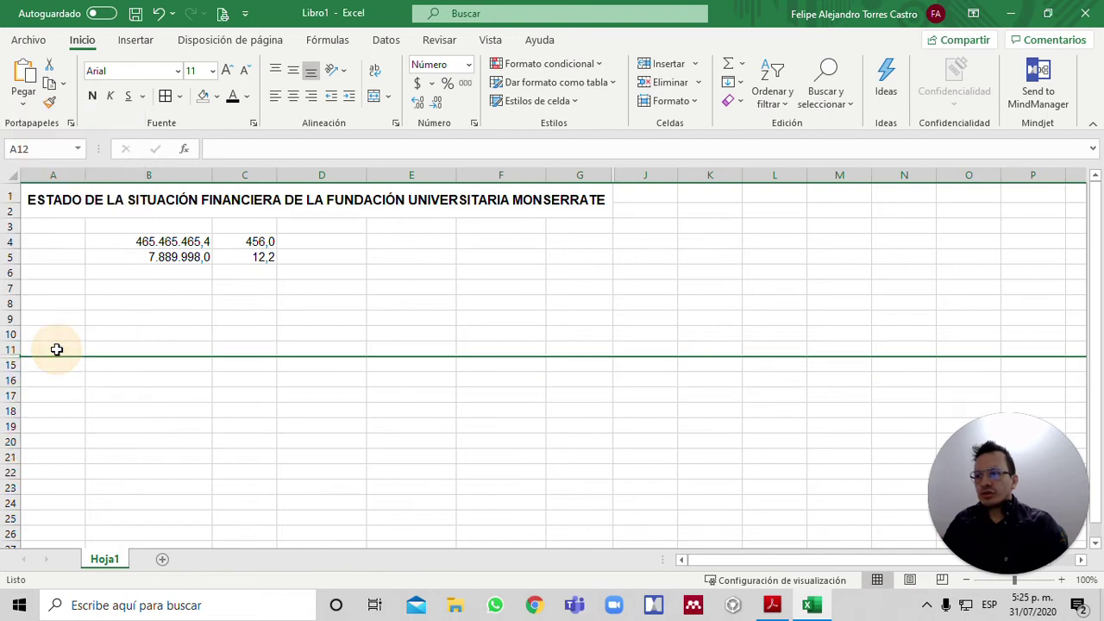
{"action": "left_click", "coordinate": [224, 340]}
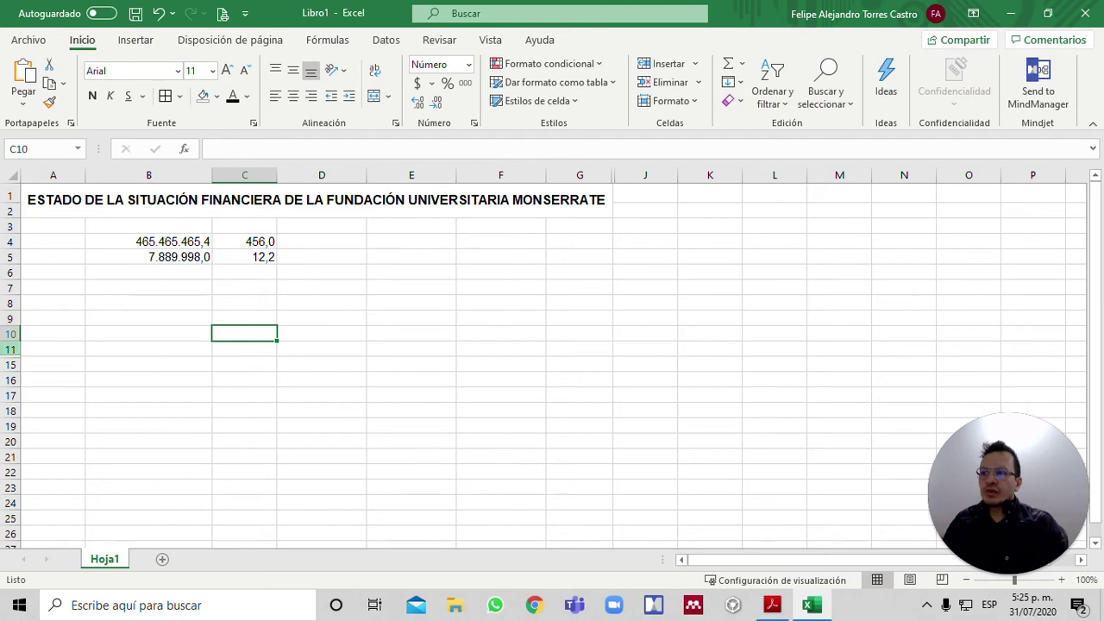
{"action": "left_click", "coordinate": [10, 348]}
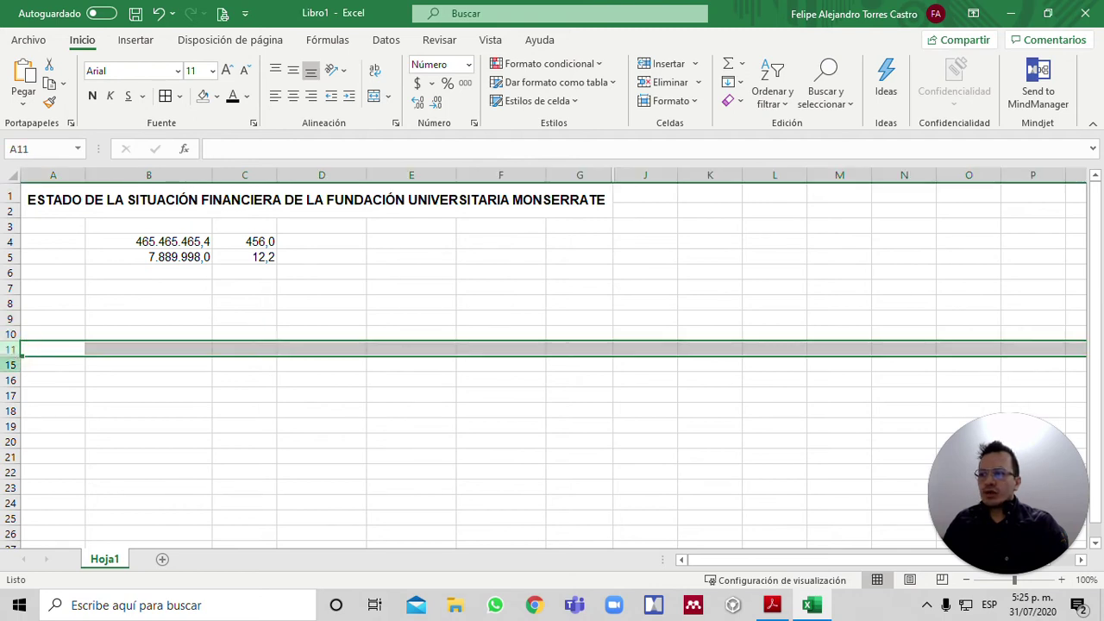
{"action": "left_click", "coordinate": [10, 364]}
{"action": "left_click", "coordinate": [99, 319]}
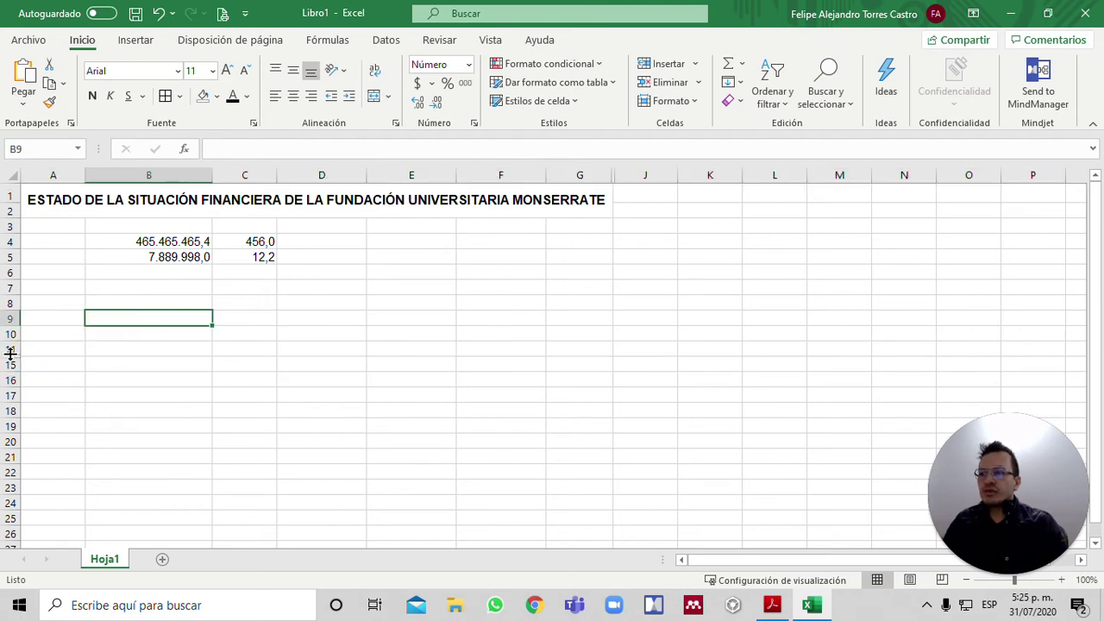
{"action": "left_click", "coordinate": [43, 333]}
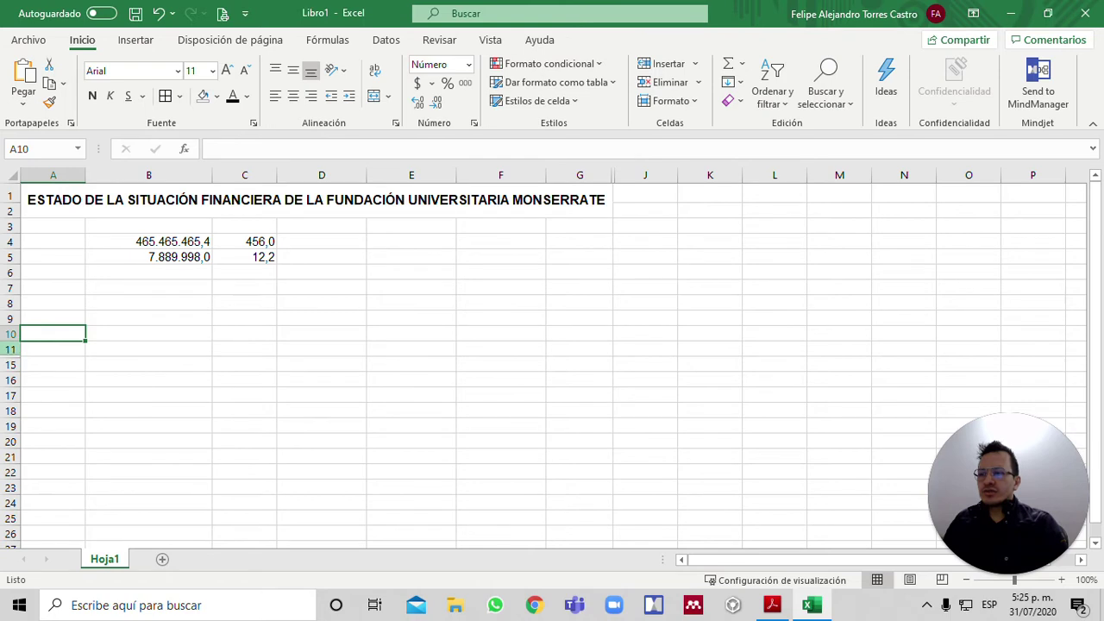
{"action": "left_click", "coordinate": [115, 346]}
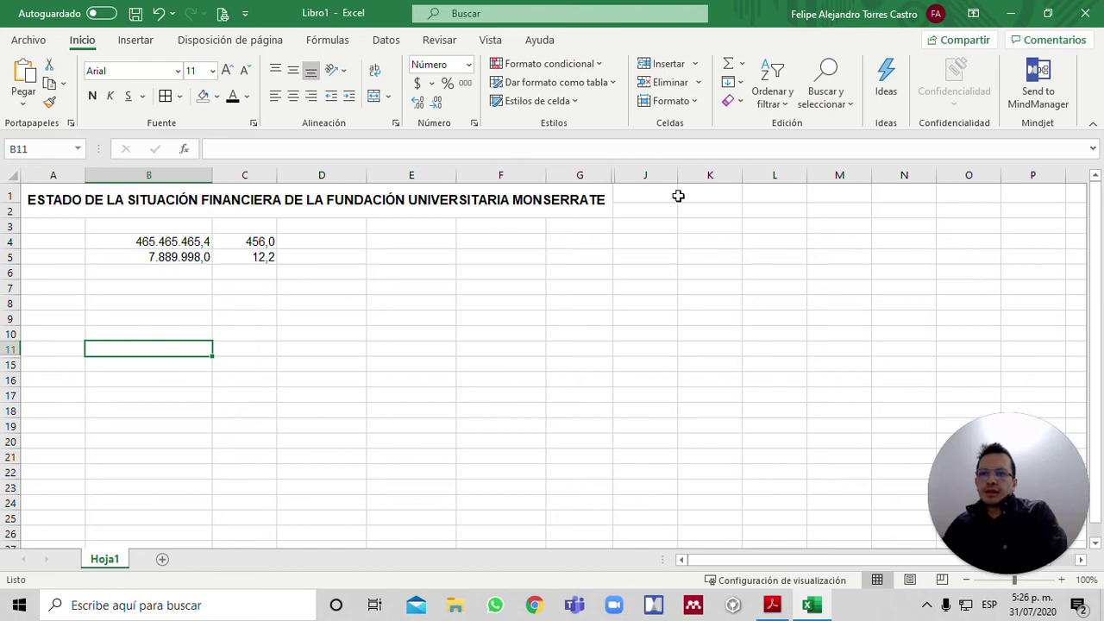
{"action": "left_click", "coordinate": [722, 224]}
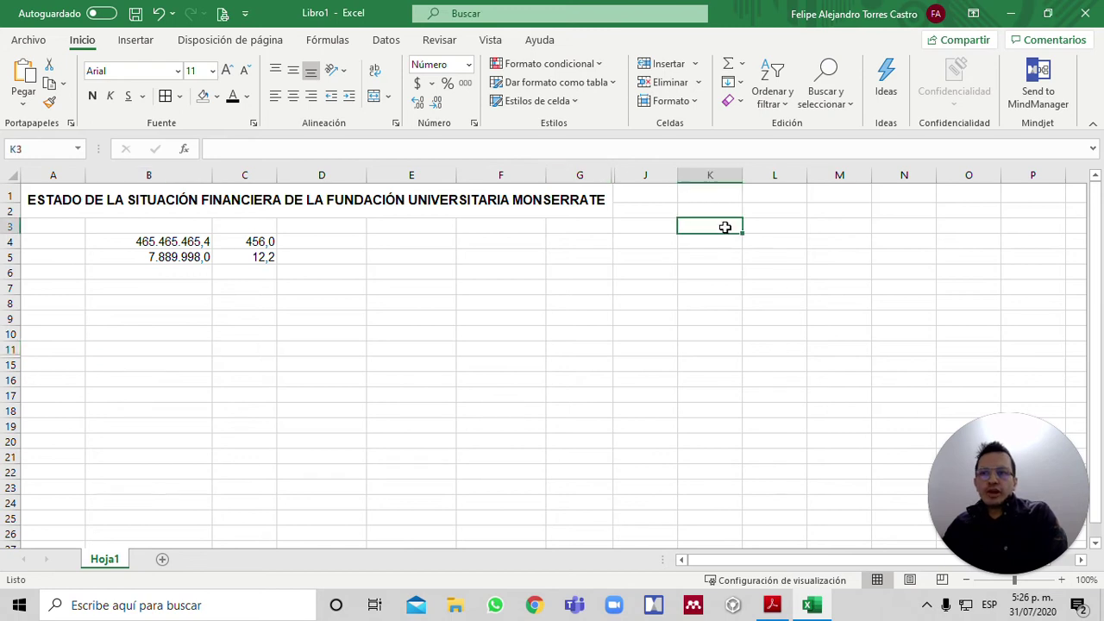
{"action": "left_click", "coordinate": [697, 104]}
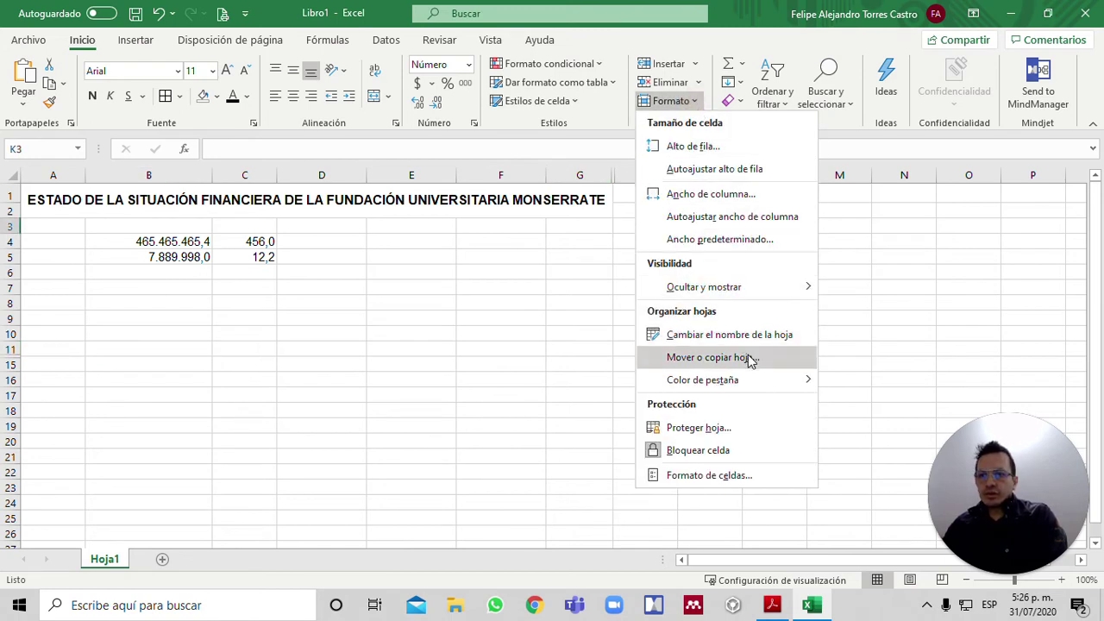
{"action": "mouse_move", "coordinate": [744, 293]}
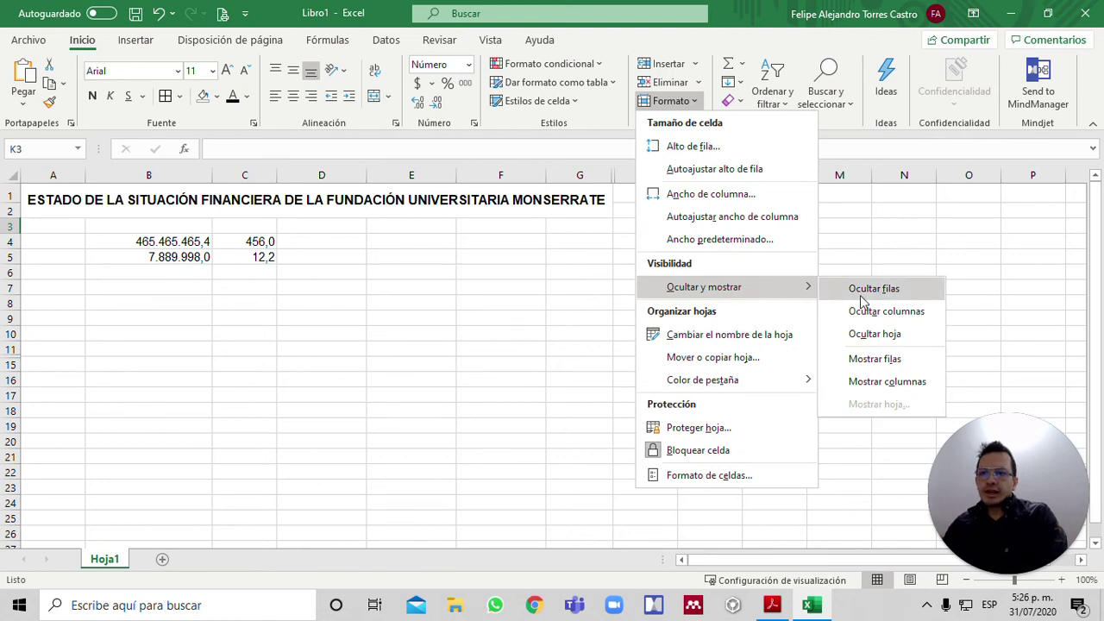
{"action": "key", "text": "Escape"}
{"action": "key", "text": "Escape"}
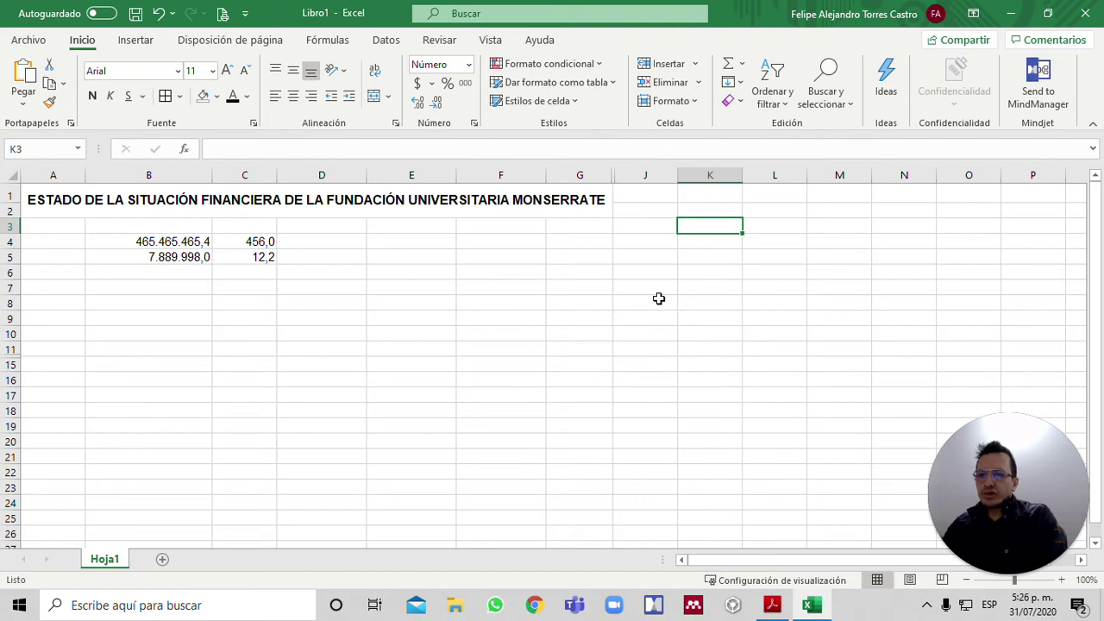
Hide row 7 using cell C7 as the selection.
{"action": "left_click", "coordinate": [245, 346]}
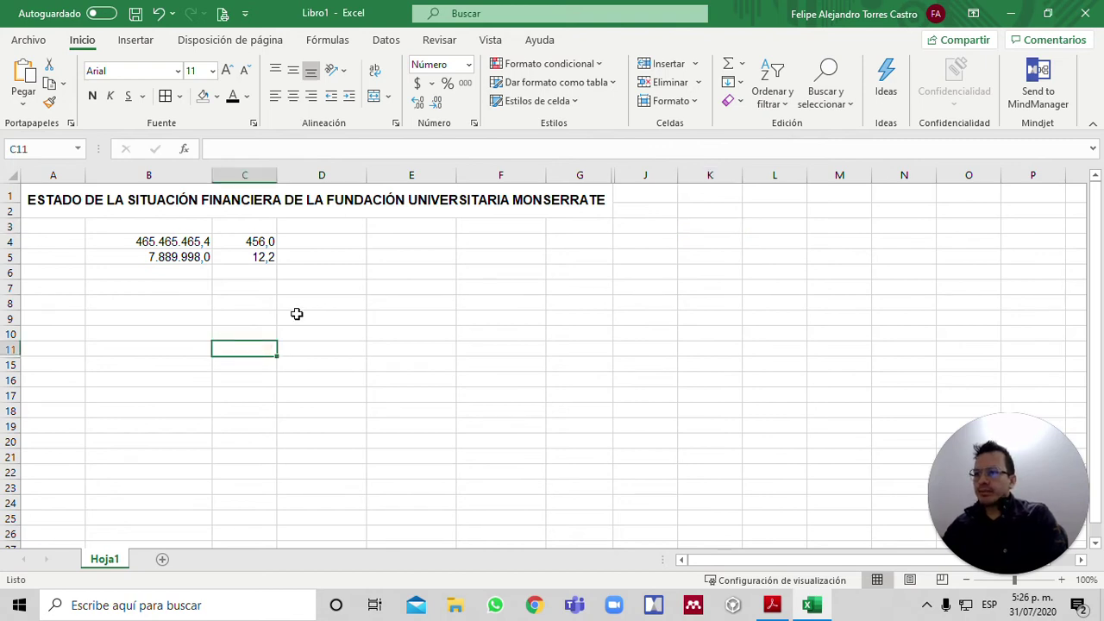
{"action": "left_click", "coordinate": [248, 288]}
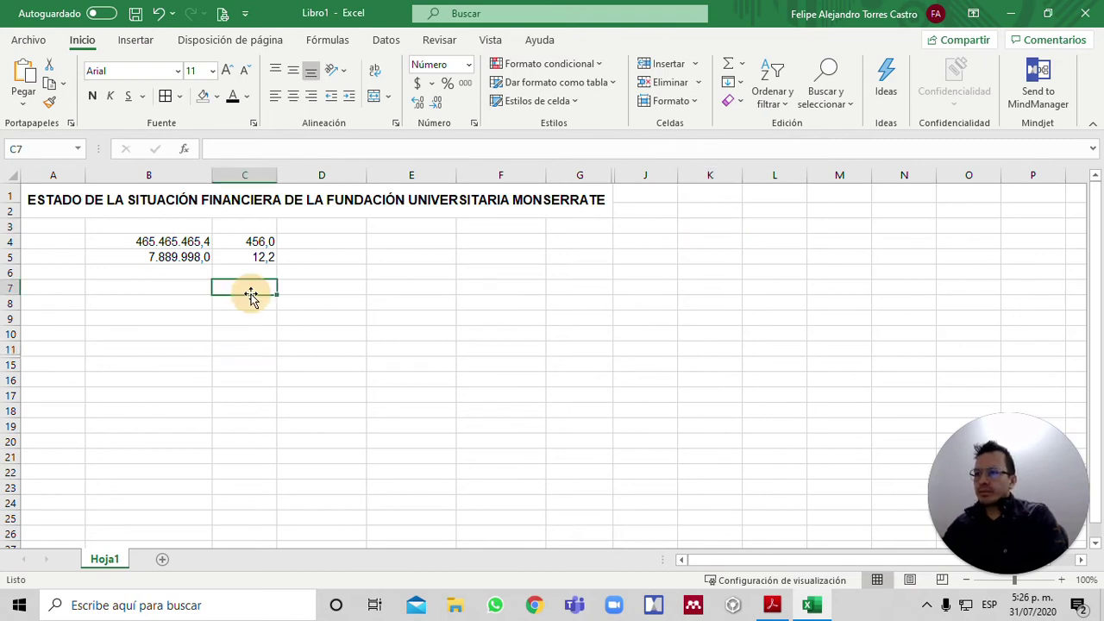
{"action": "left_click", "coordinate": [699, 101]}
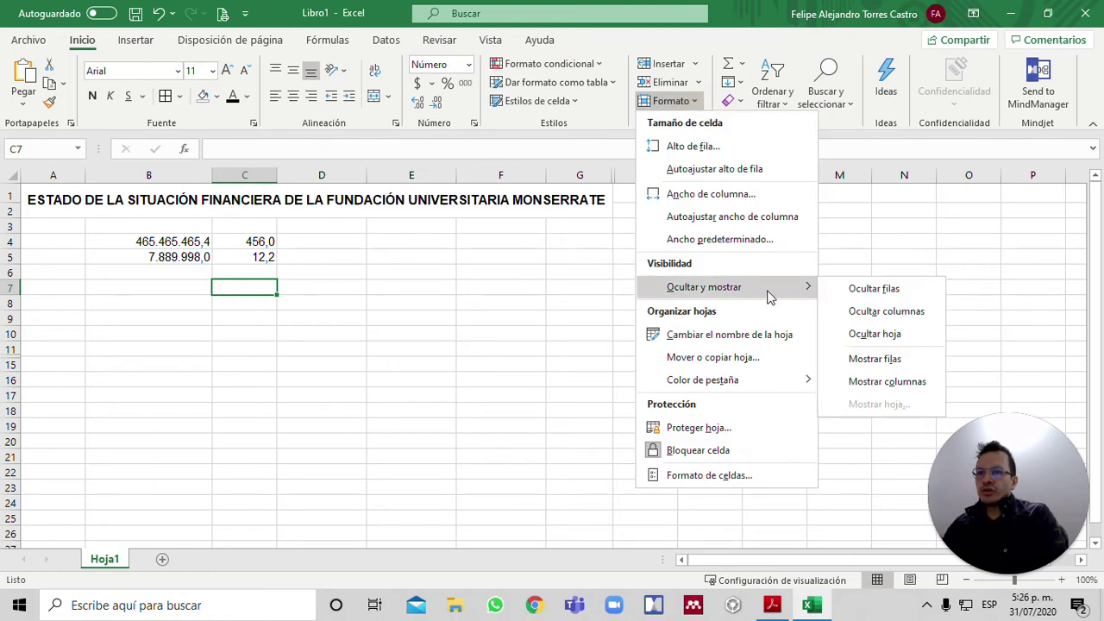
{"action": "left_click", "coordinate": [859, 288]}
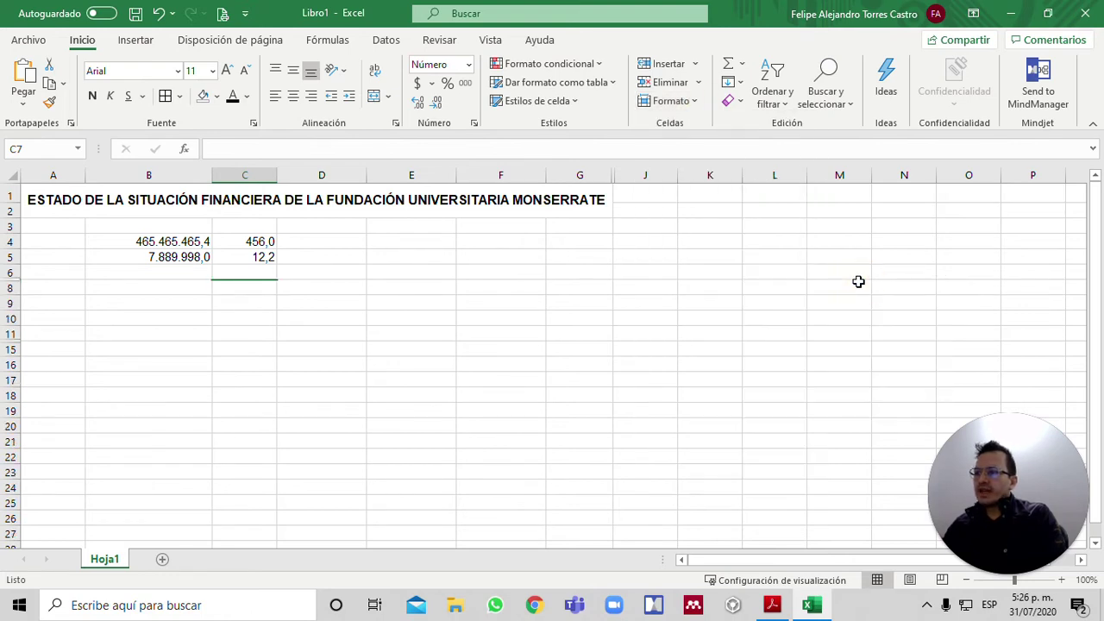
Hide column C using cell C8 as the selection.
{"action": "left_click", "coordinate": [244, 306]}
{"action": "left_click", "coordinate": [251, 288]}
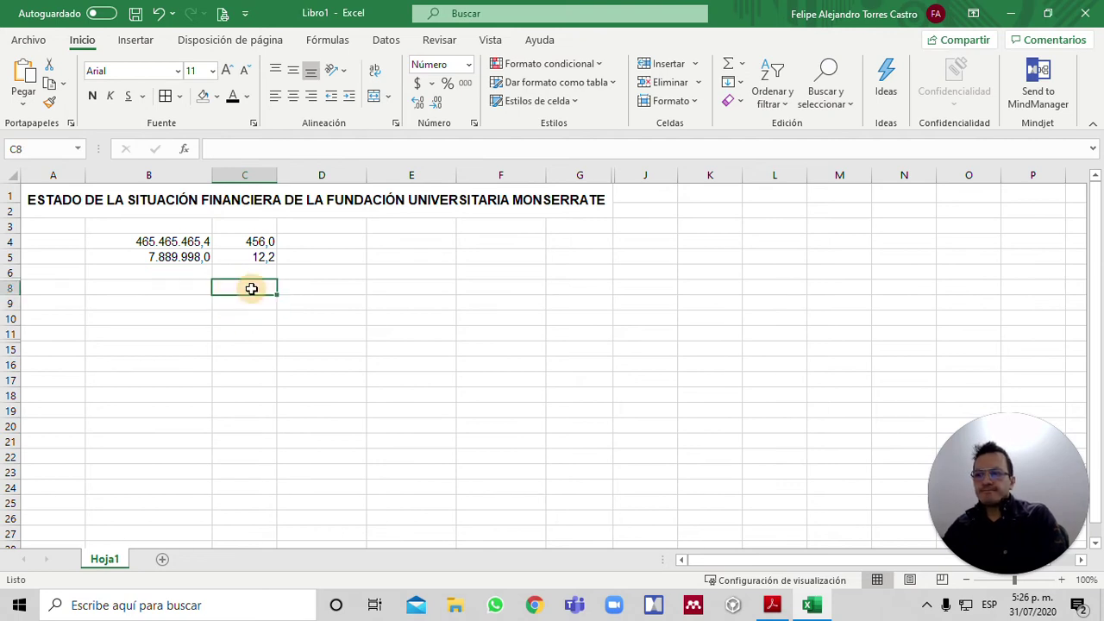
{"action": "left_click", "coordinate": [689, 103]}
{"action": "mouse_move", "coordinate": [757, 289]}
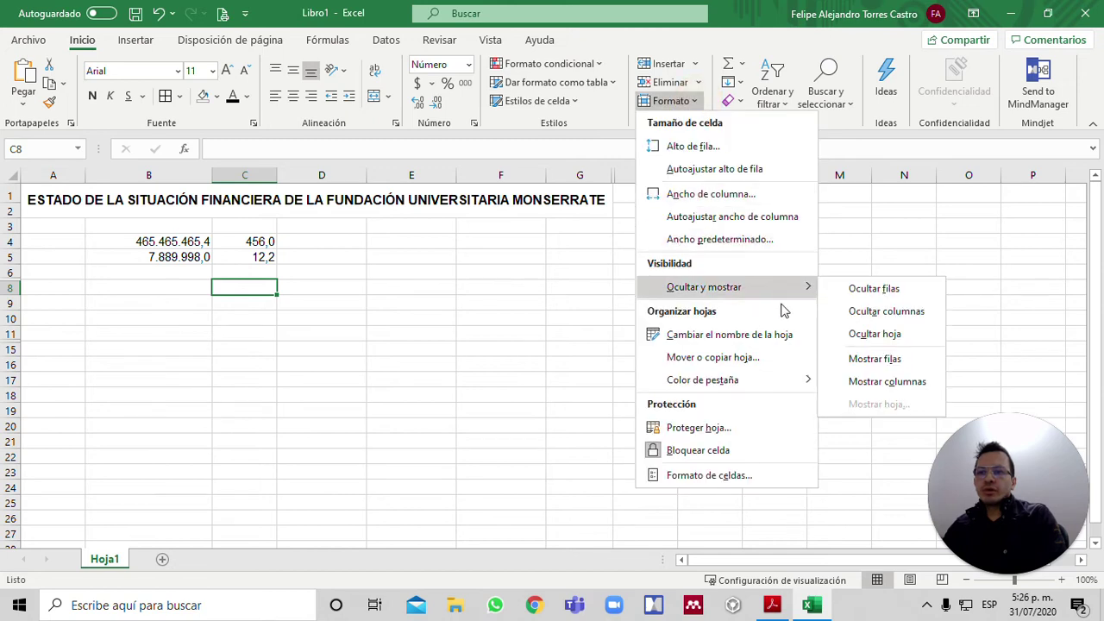
{"action": "left_click", "coordinate": [881, 313]}
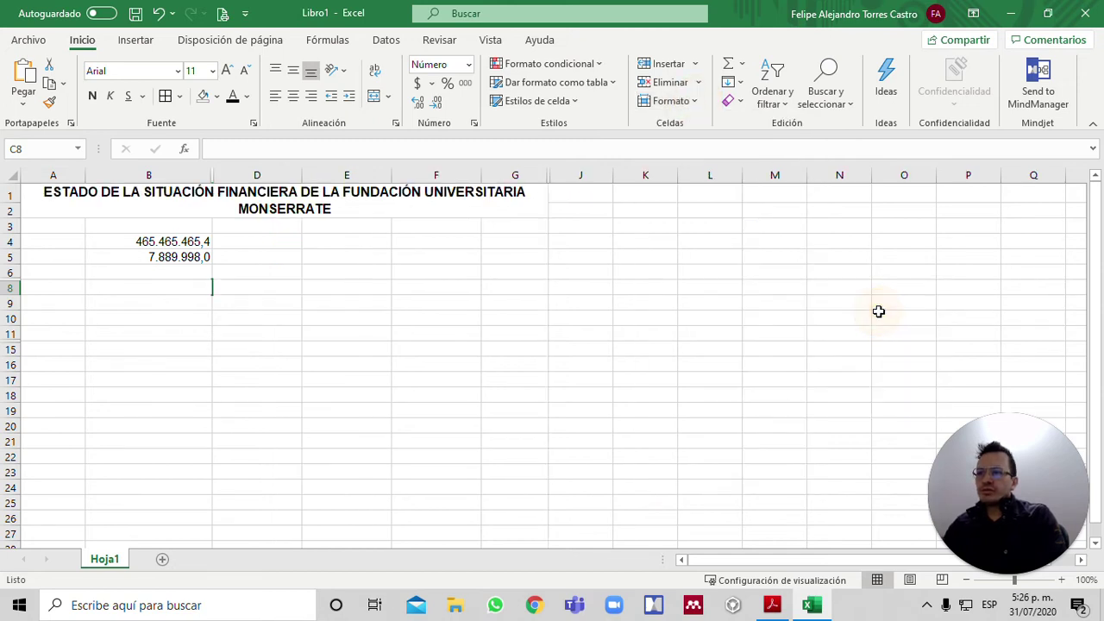
{"action": "left_click", "coordinate": [288, 268]}
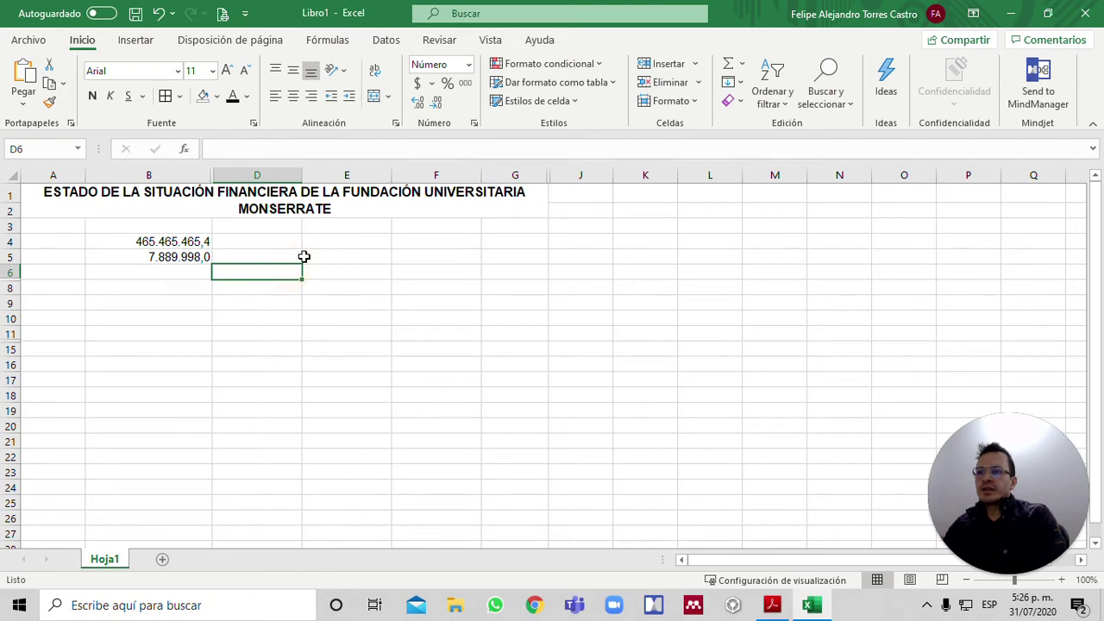
{"action": "left_click", "coordinate": [388, 252]}
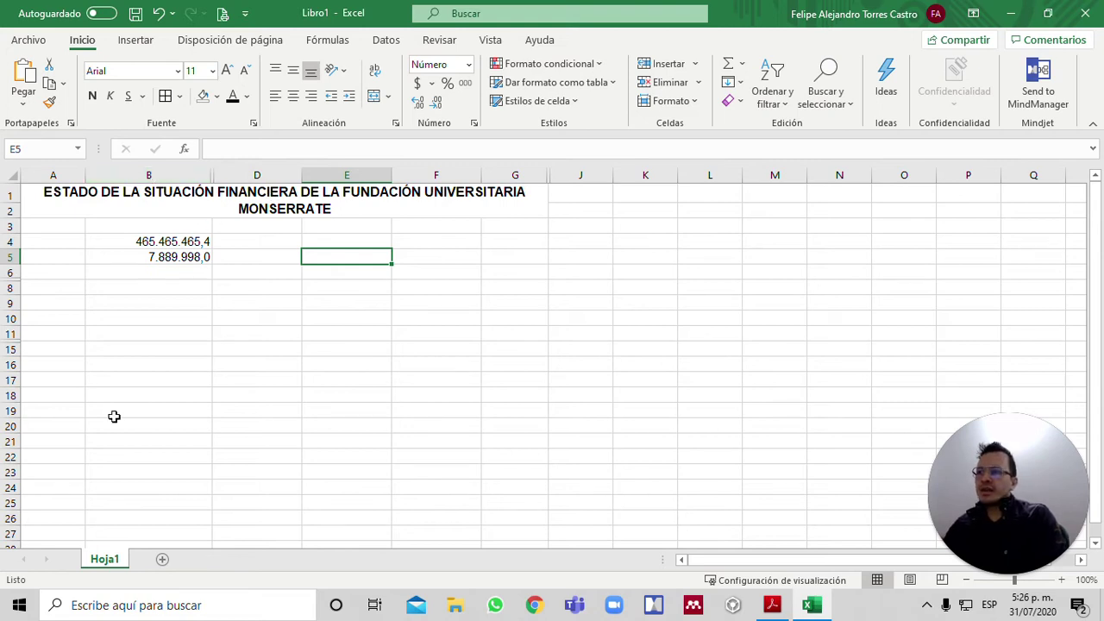
{"action": "left_click", "coordinate": [12, 270]}
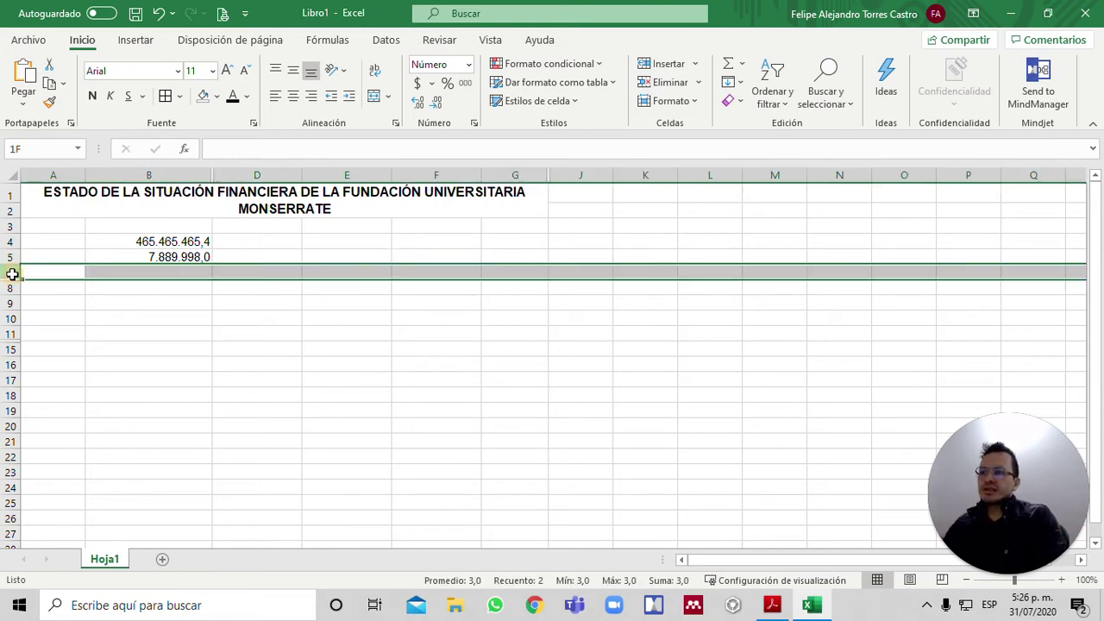
{"action": "left_click", "coordinate": [11, 288]}
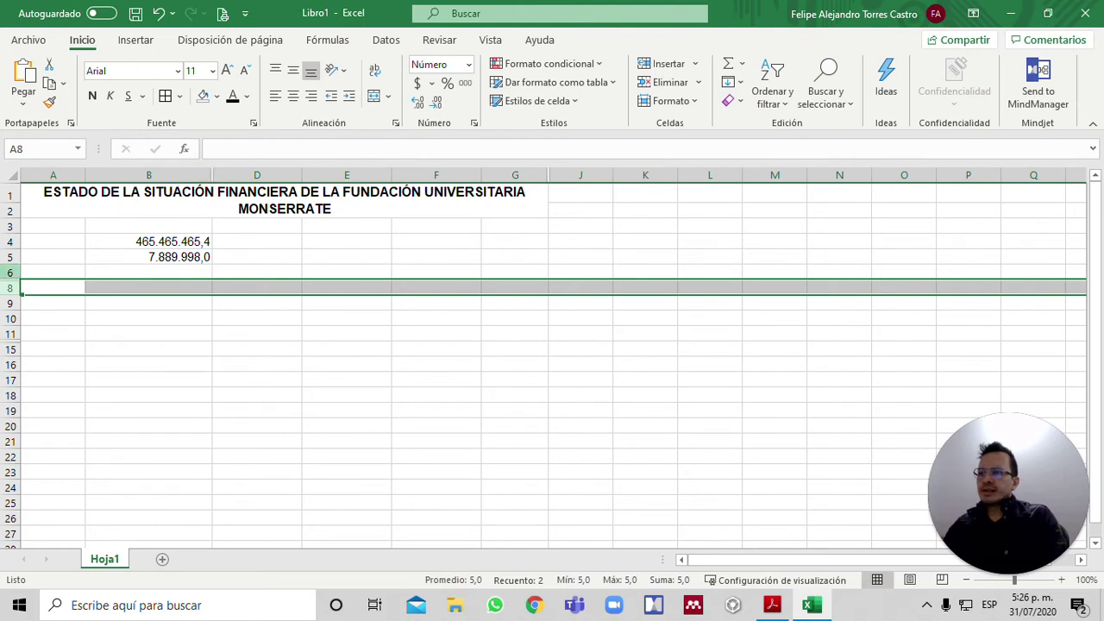
{"action": "left_click", "coordinate": [363, 241]}
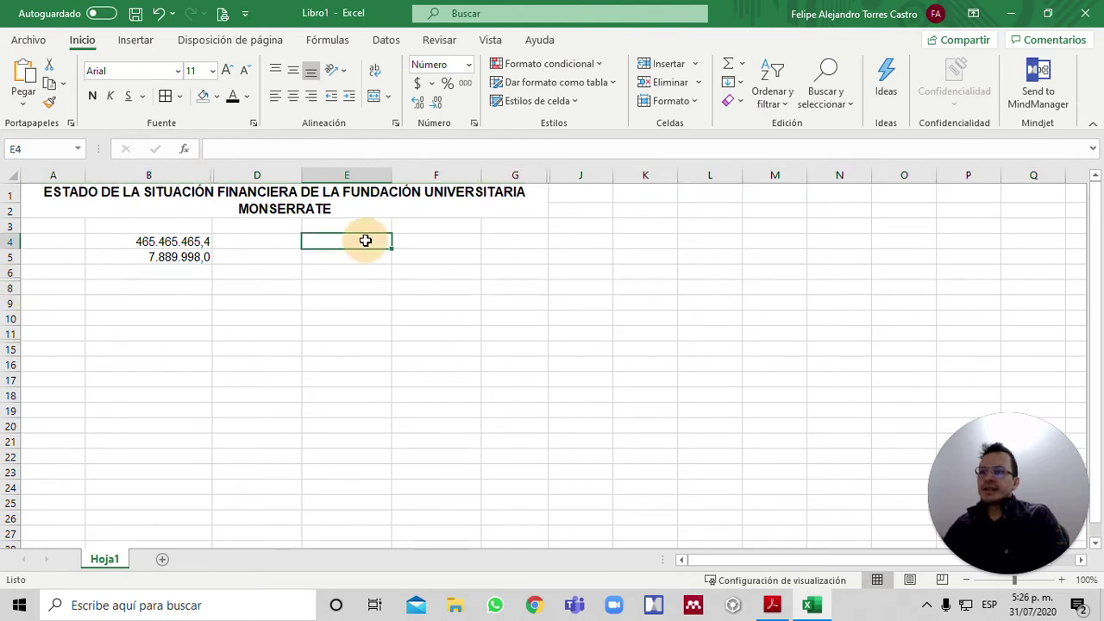
{"action": "left_click", "coordinate": [240, 272]}
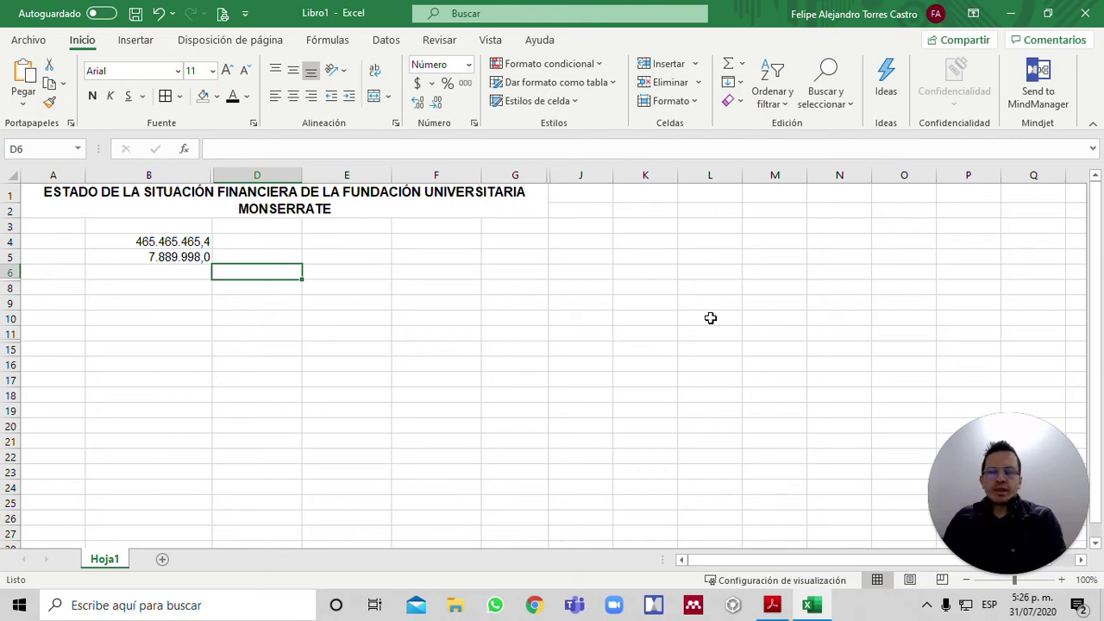
Unhide columns H and I by selecting the neighbouring columns G and J and showing what is hidden between them.
{"action": "left_click", "coordinate": [533, 174]}
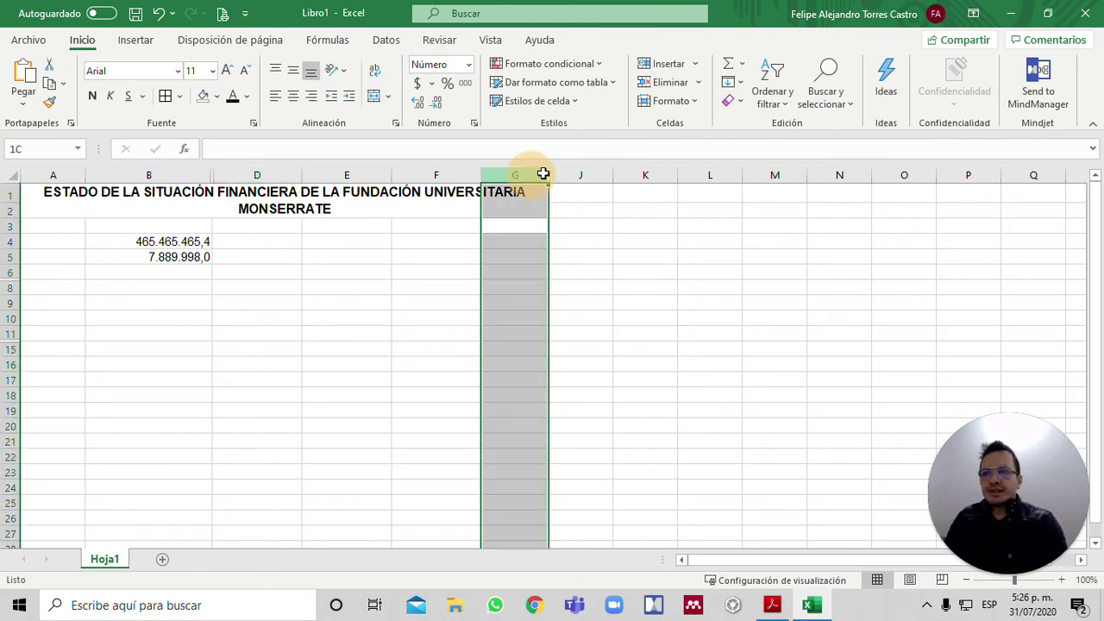
{"action": "left_click_drag", "start_coordinate": [543, 174], "coordinate": [572, 174]}
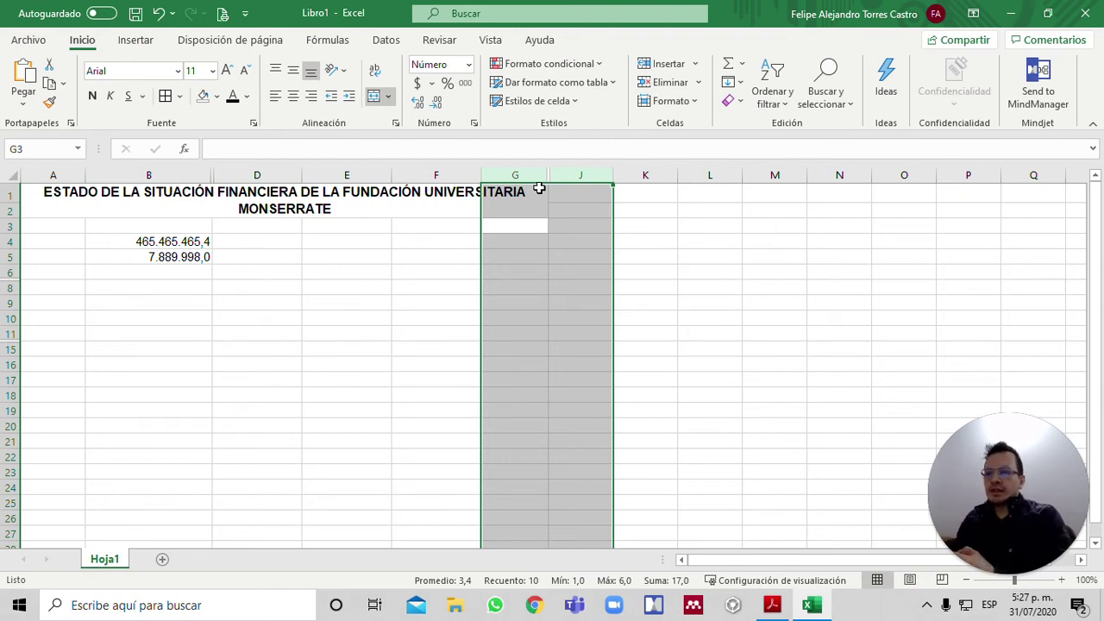
{"action": "right_click", "coordinate": [540, 186]}
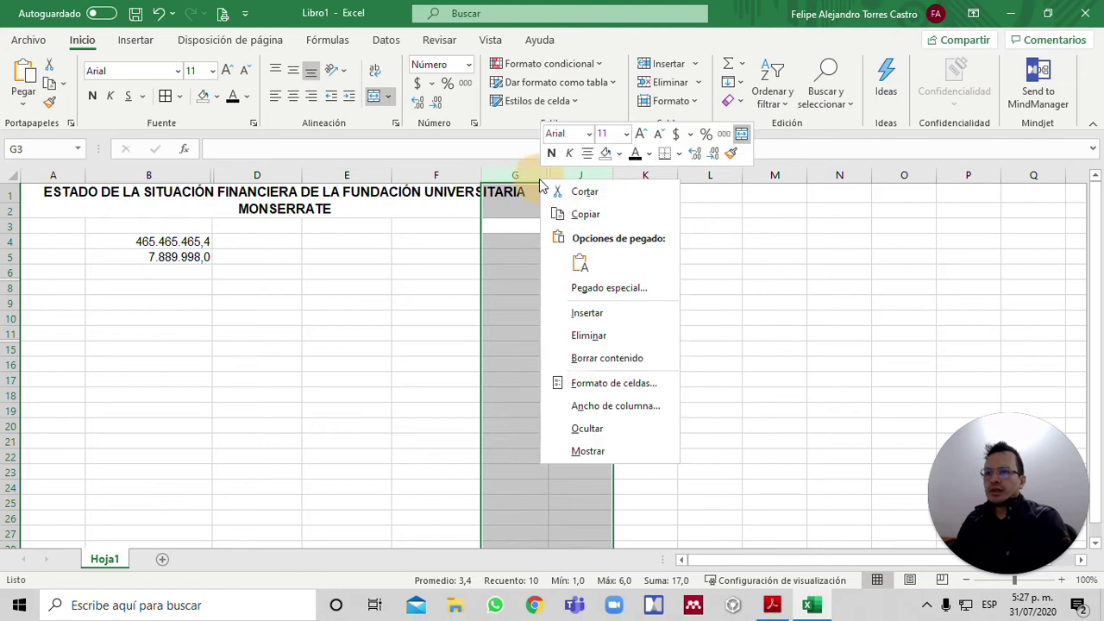
{"action": "left_click", "coordinate": [604, 450]}
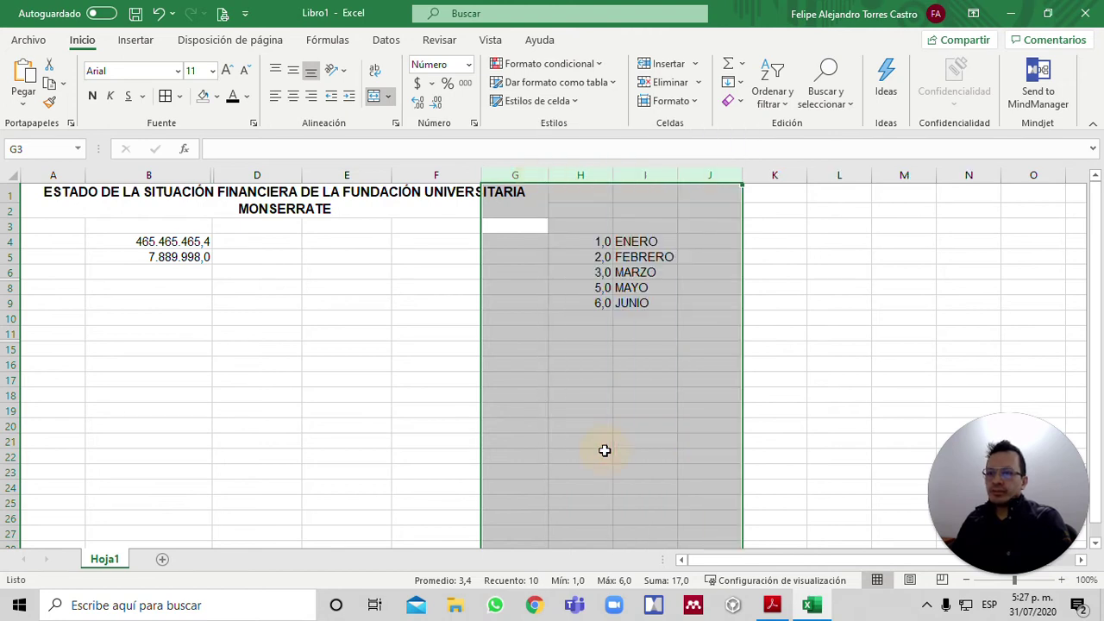
{"action": "left_click", "coordinate": [599, 314]}
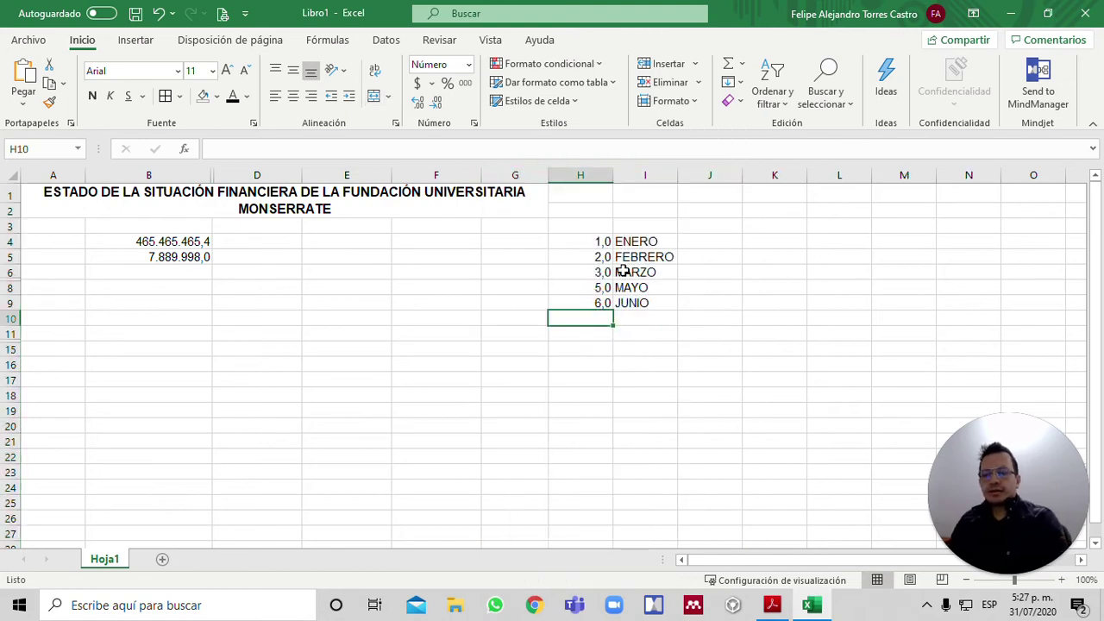
Unhide row 7 by selecting rows 6 and 8 and showing the row hidden between them.
{"action": "left_click_drag", "start_coordinate": [8, 273], "coordinate": [10, 282]}
{"action": "right_click", "coordinate": [9, 283]}
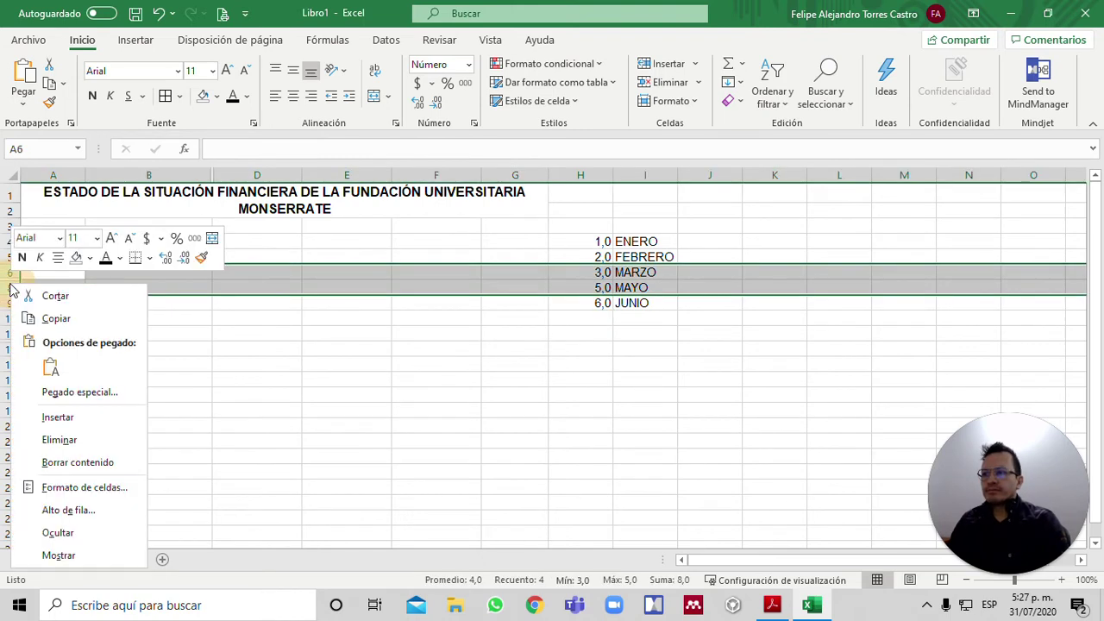
{"action": "left_click", "coordinate": [74, 556]}
{"action": "left_click", "coordinate": [67, 341]}
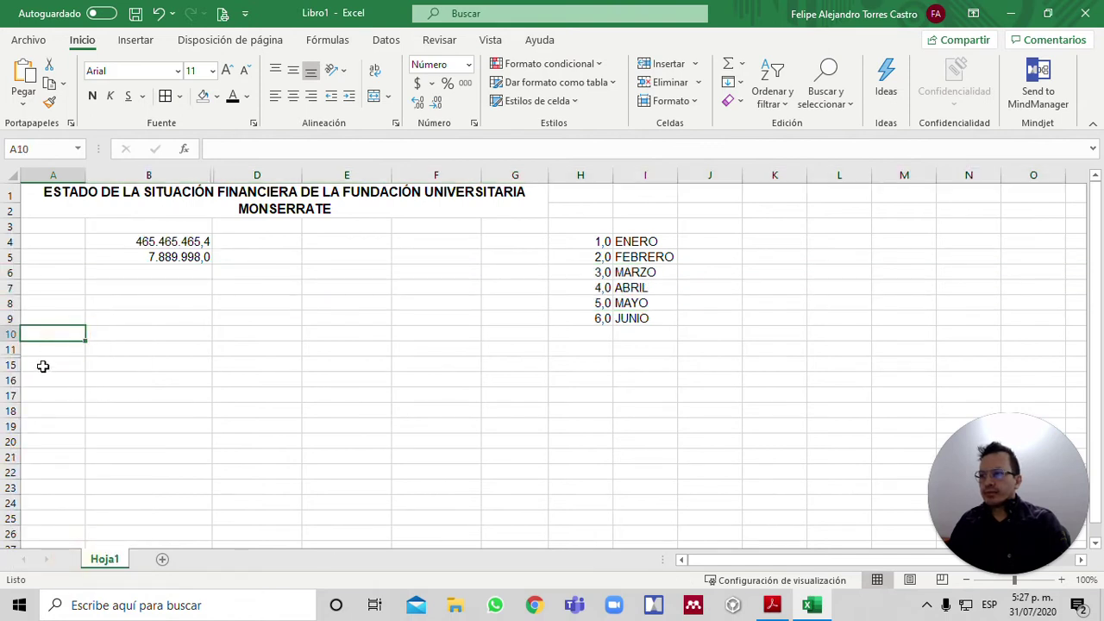
Try to unhide rows 12 to 14 with only cell D15 selected.
{"action": "left_click", "coordinate": [255, 358]}
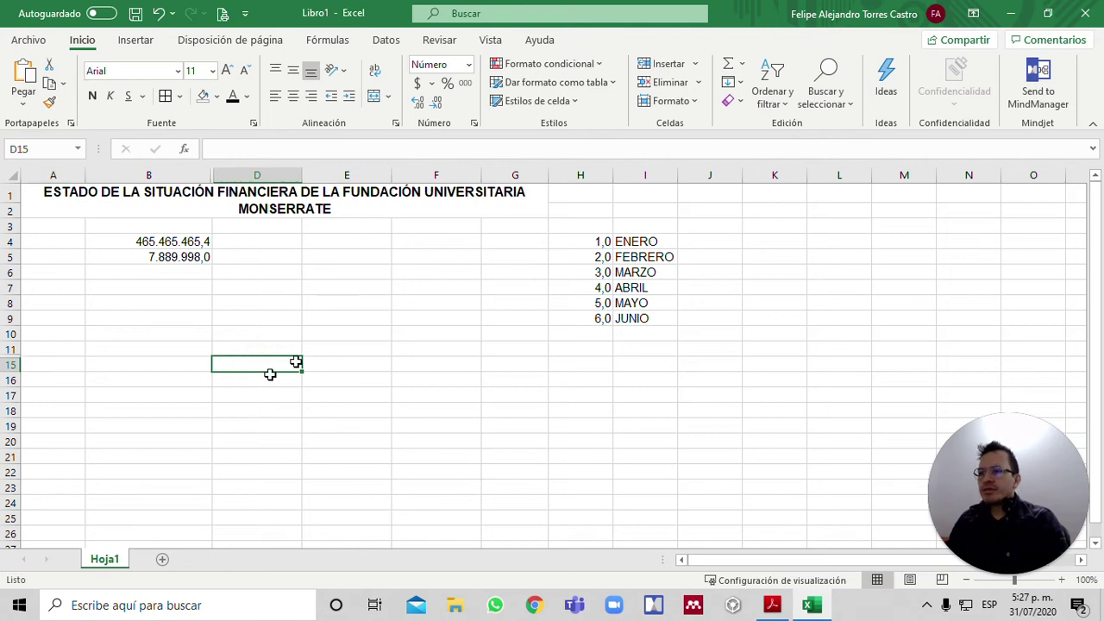
{"action": "left_click", "coordinate": [254, 363]}
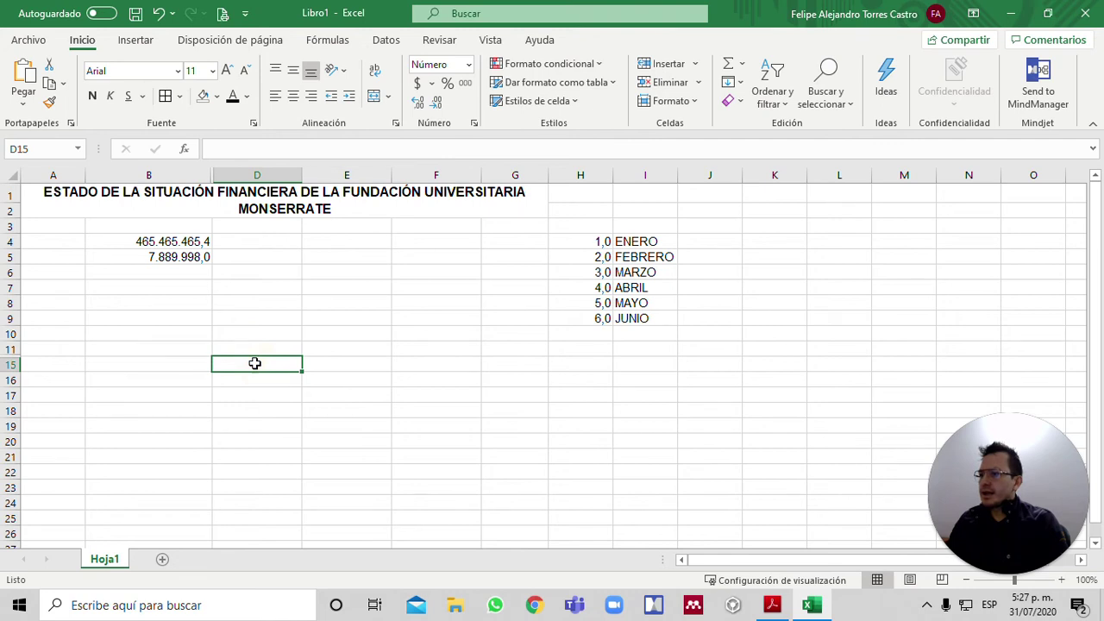
{"action": "left_click", "coordinate": [696, 105]}
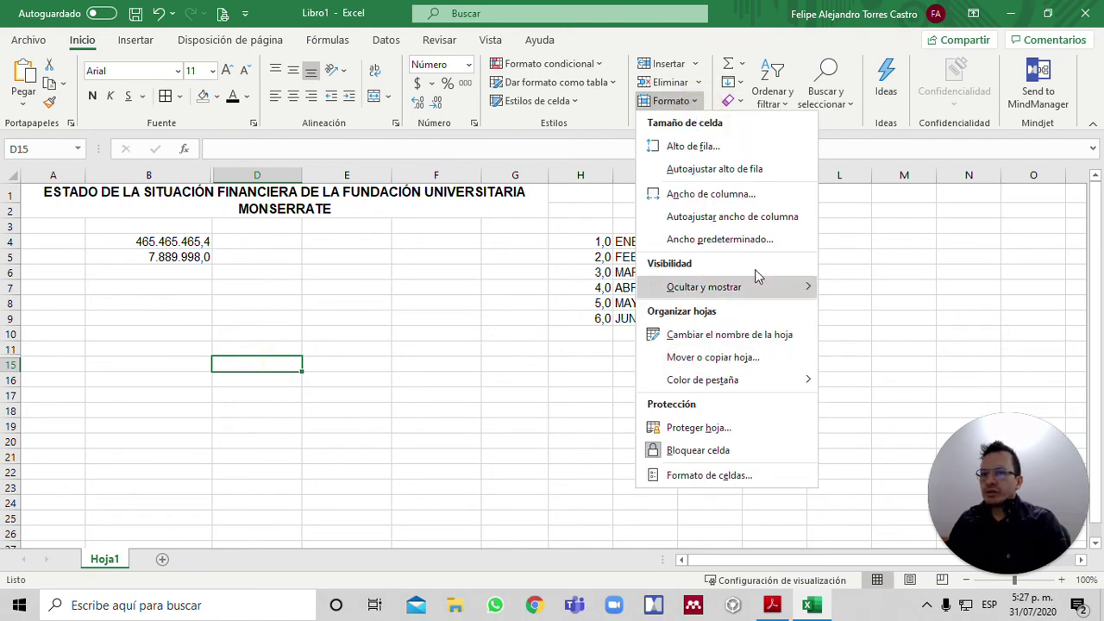
{"action": "mouse_move", "coordinate": [764, 288]}
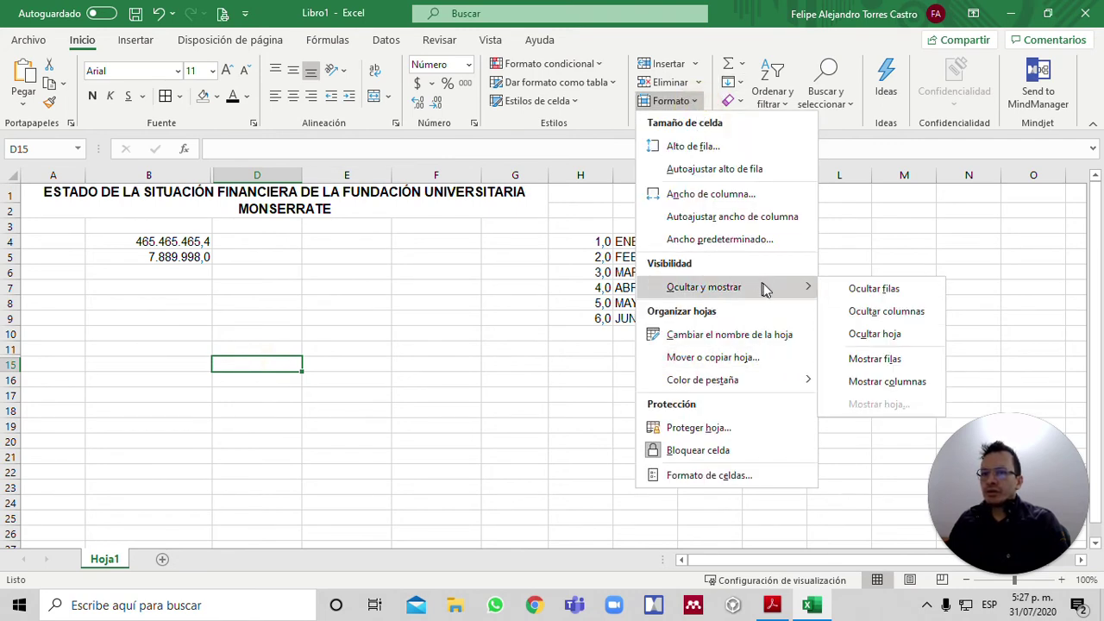
{"action": "left_click", "coordinate": [874, 359]}
{"action": "left_click", "coordinate": [224, 350]}
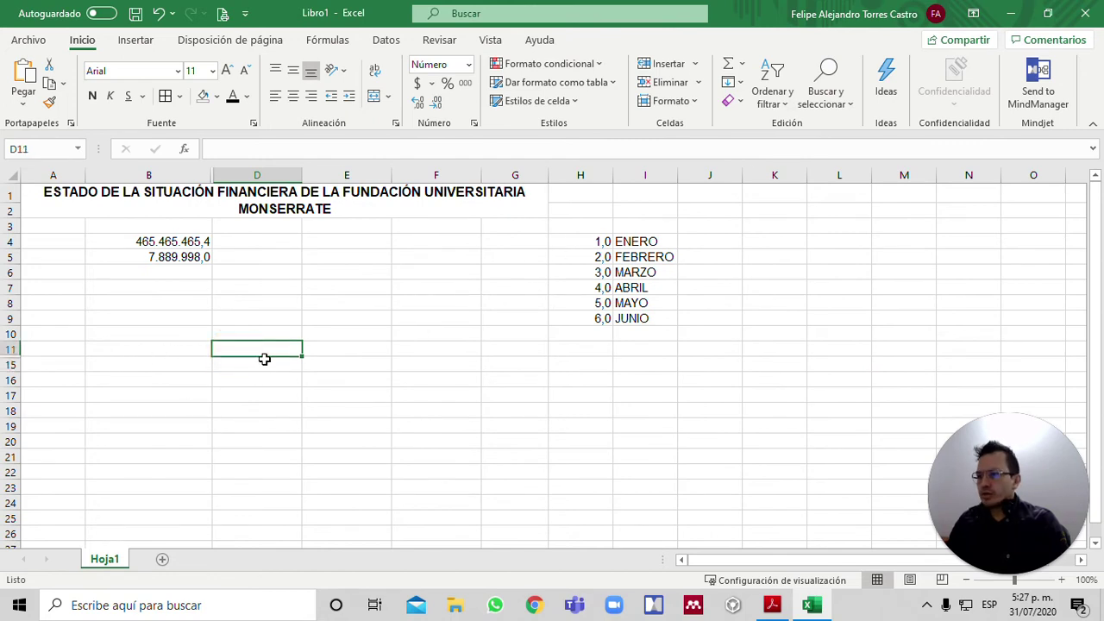
Unhide the hidden rows between rows 11 and 15.
{"action": "left_click_drag", "start_coordinate": [265, 346], "coordinate": [267, 360]}
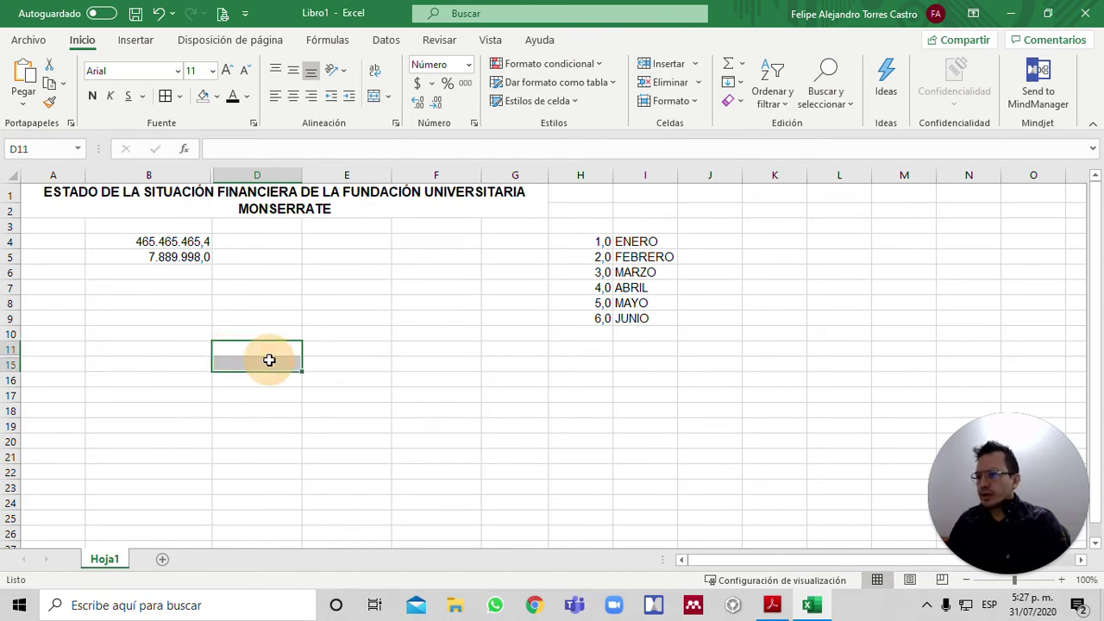
{"action": "left_click", "coordinate": [694, 102]}
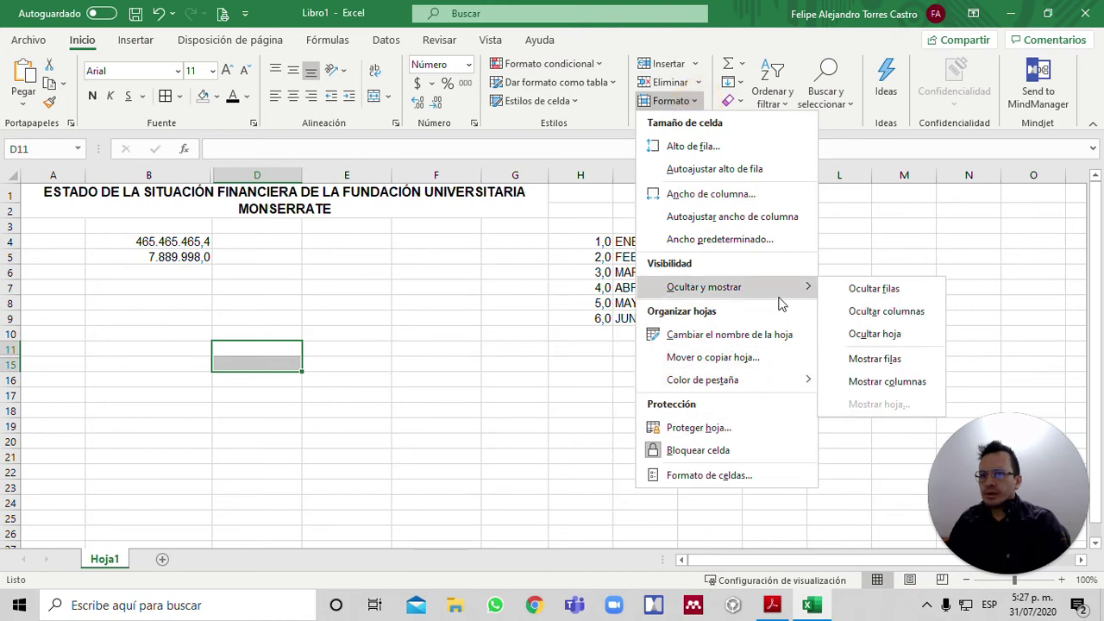
{"action": "left_click", "coordinate": [884, 361]}
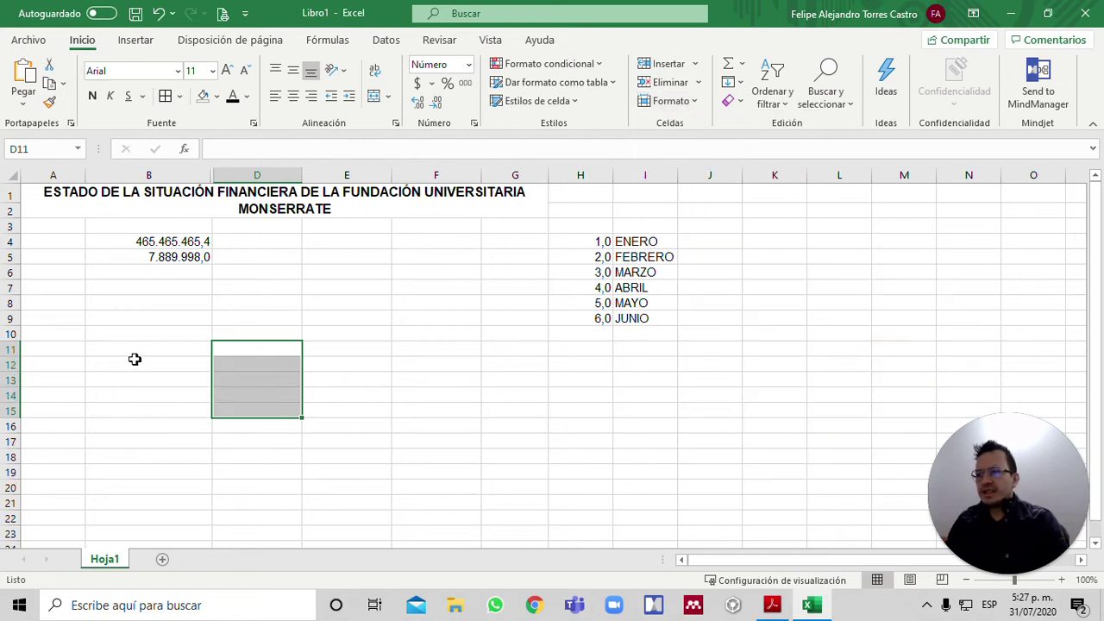
{"action": "left_click", "coordinate": [246, 369]}
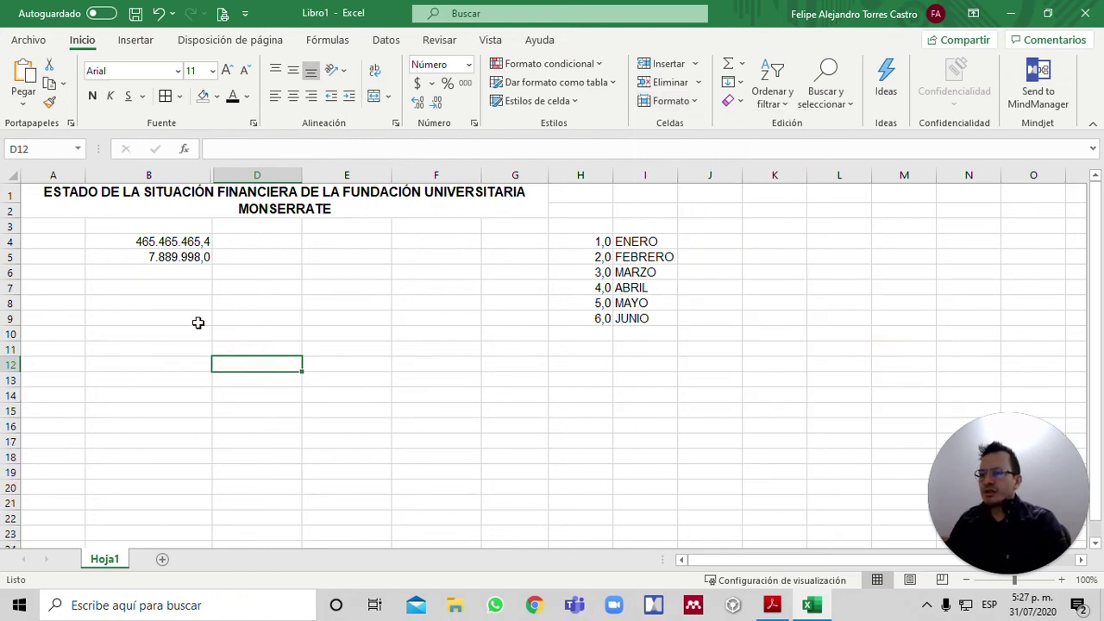
Try hiding columns B through D using a selection in row 10, and undo the hiding.
{"action": "left_click_drag", "start_coordinate": [198, 331], "coordinate": [224, 328]}
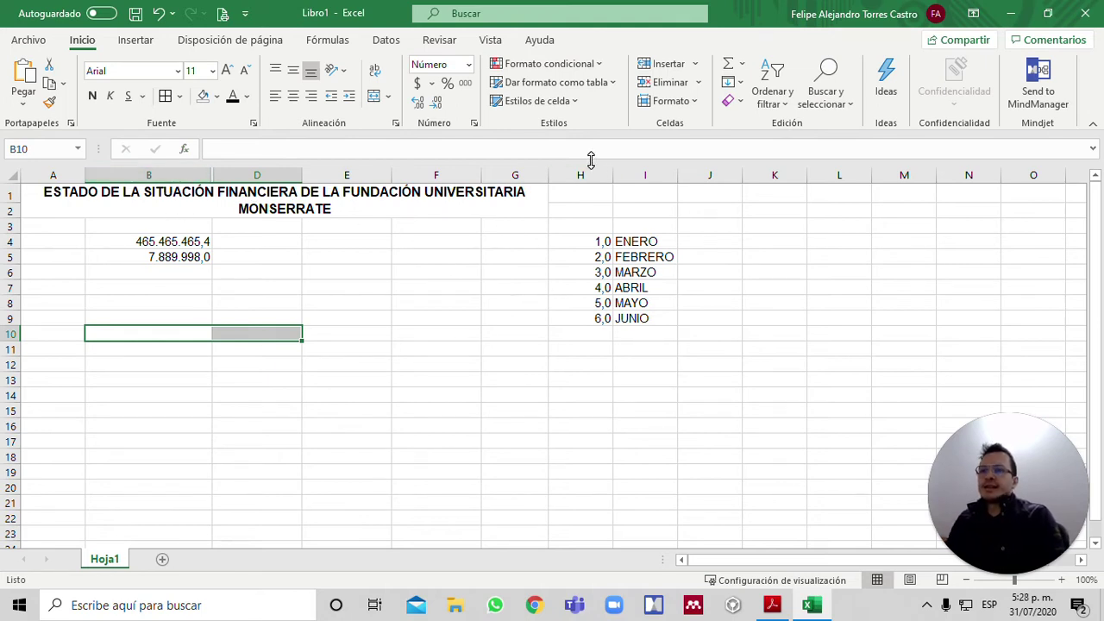
{"action": "left_click", "coordinate": [670, 101]}
{"action": "mouse_move", "coordinate": [800, 294]}
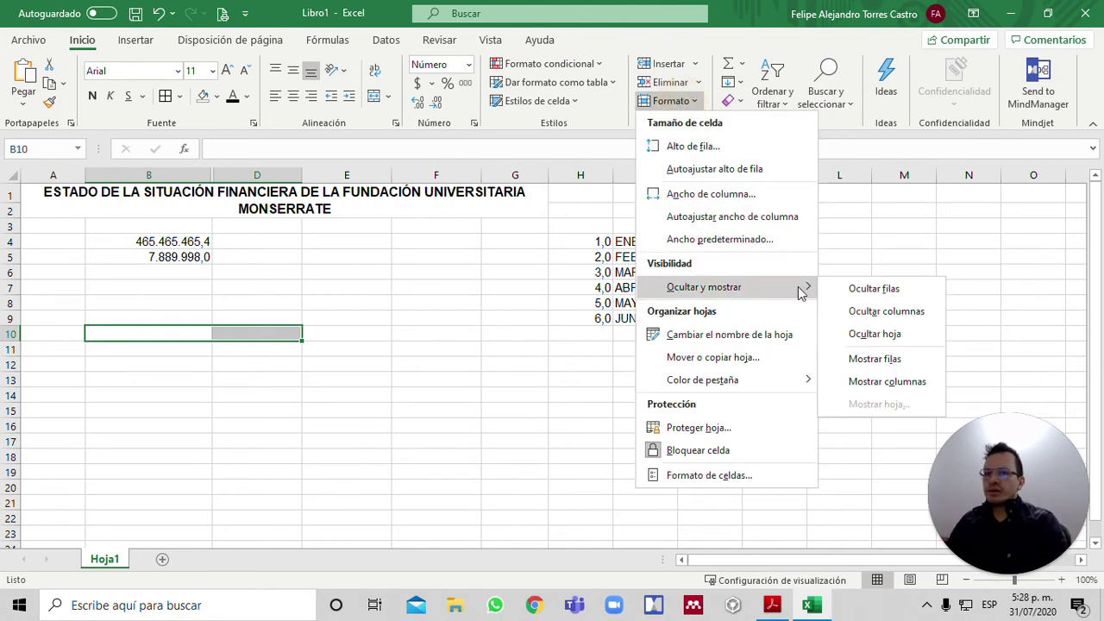
{"action": "left_click", "coordinate": [901, 312]}
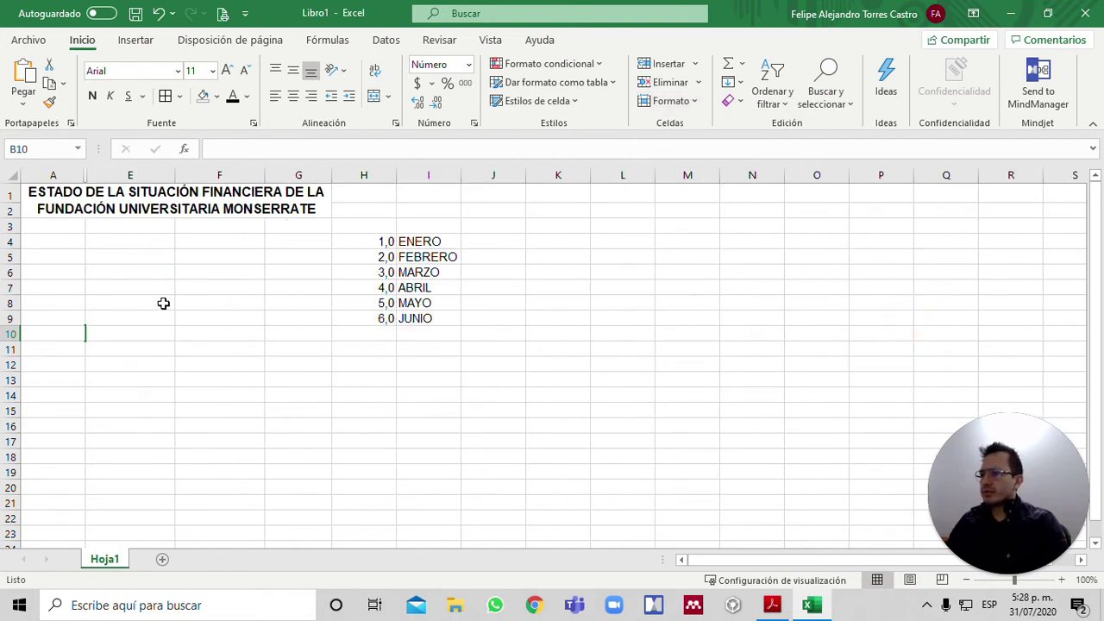
{"action": "left_click", "coordinate": [134, 300]}
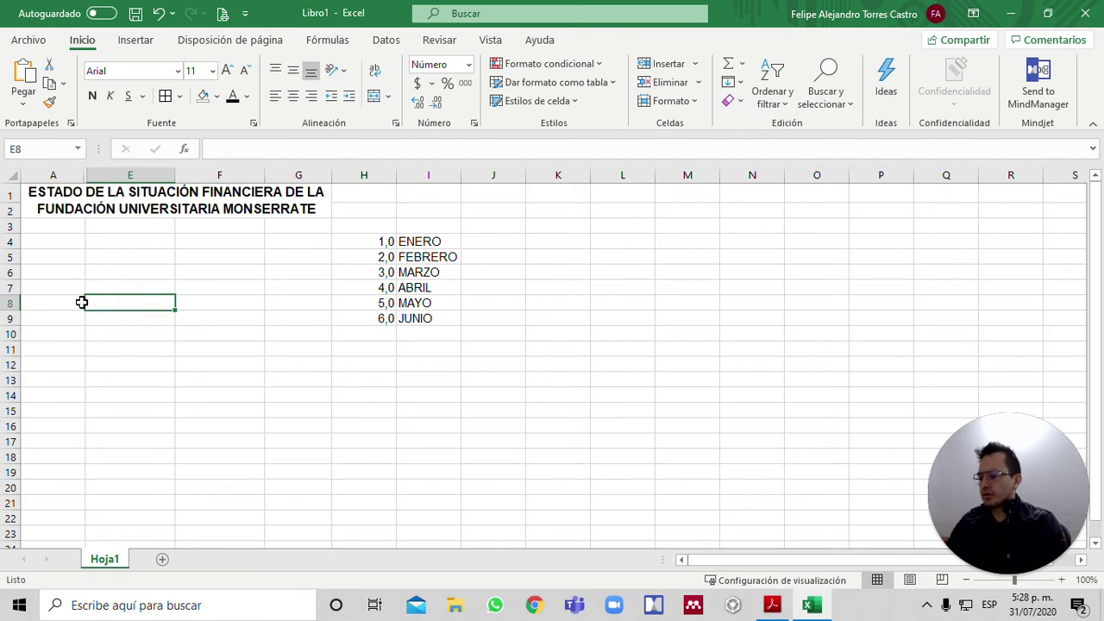
{"action": "key", "text": "ctrl+z"}
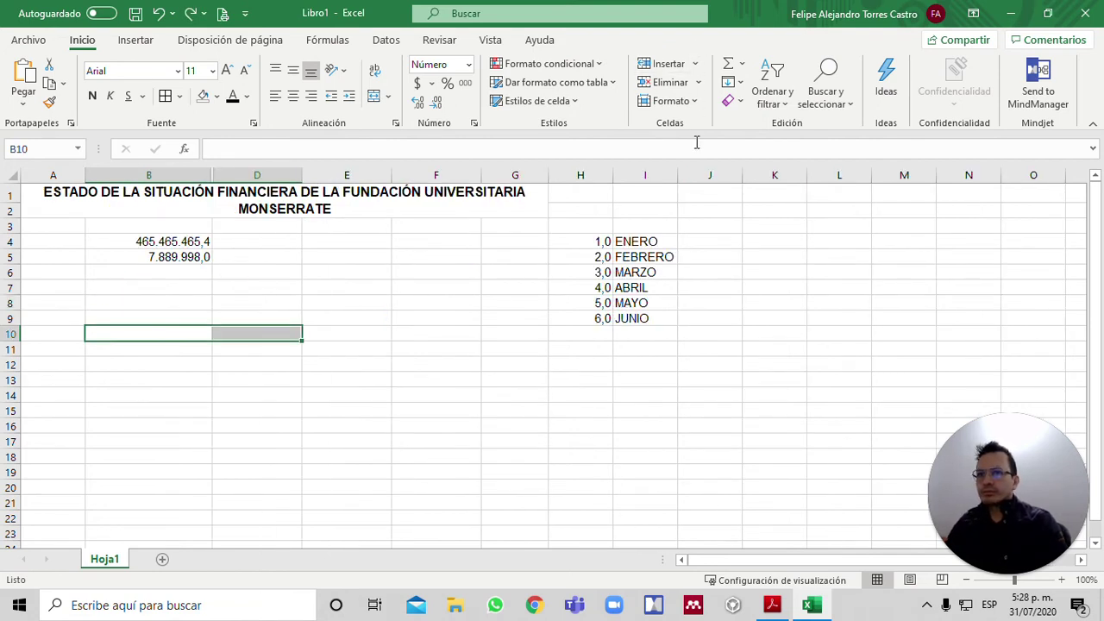
Unhide the hidden column between columns B and D.
{"action": "left_click", "coordinate": [670, 101]}
{"action": "mouse_move", "coordinate": [759, 297]}
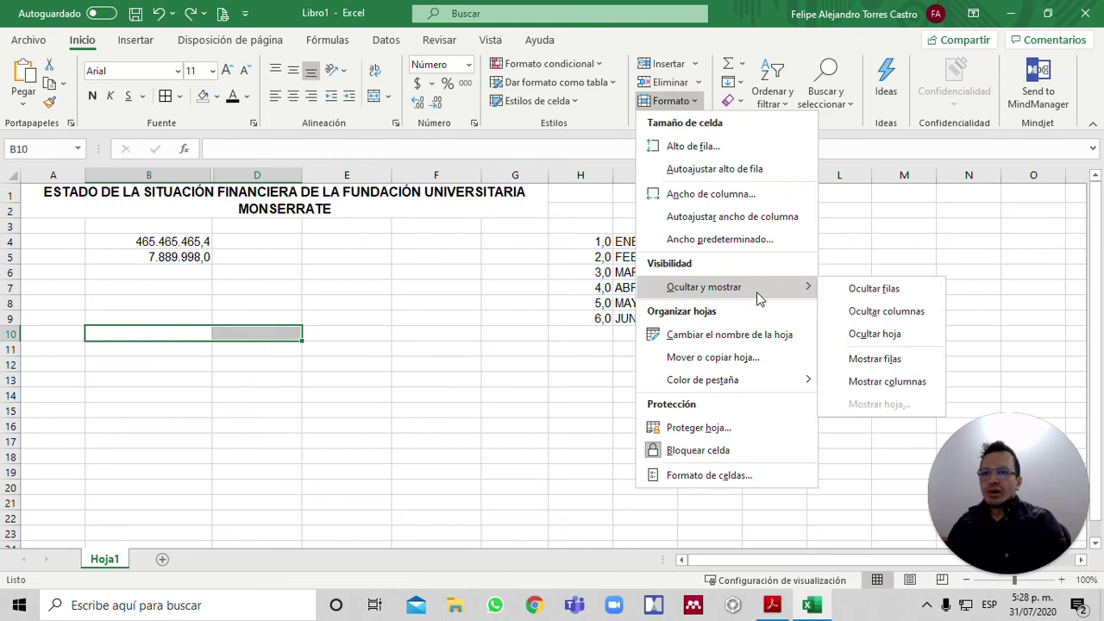
{"action": "left_click", "coordinate": [900, 381]}
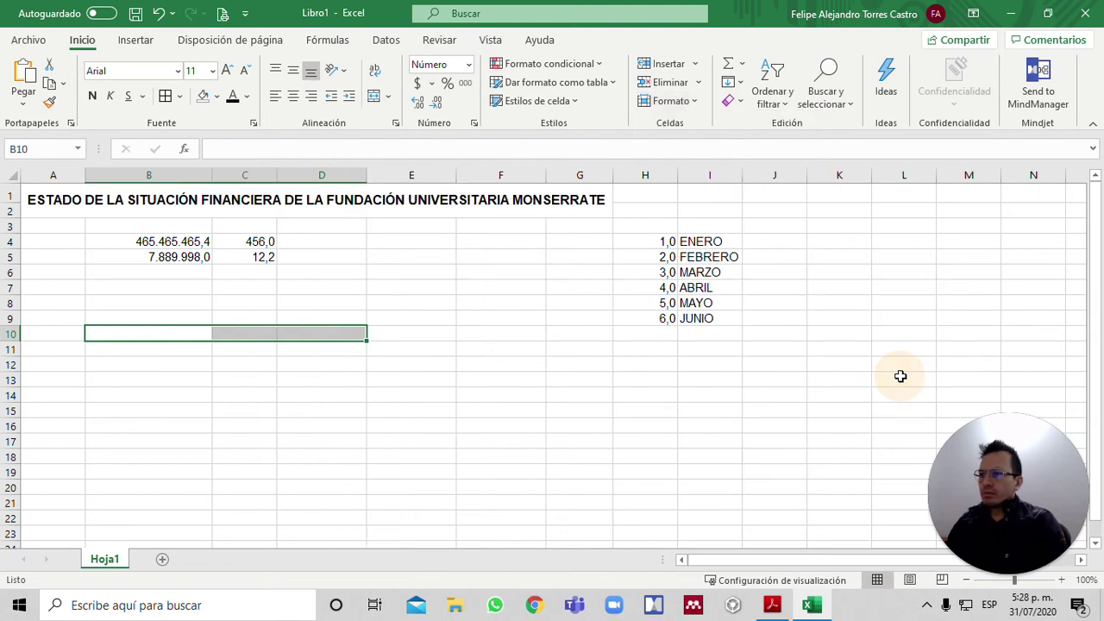
{"action": "left_click", "coordinate": [248, 277]}
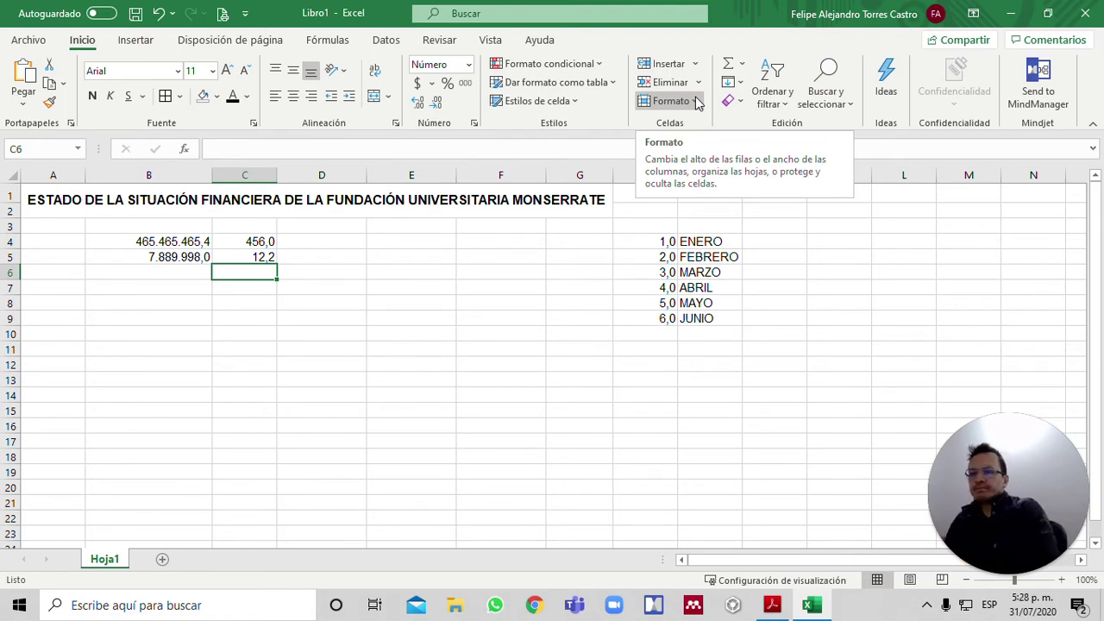
{"action": "left_click", "coordinate": [697, 102]}
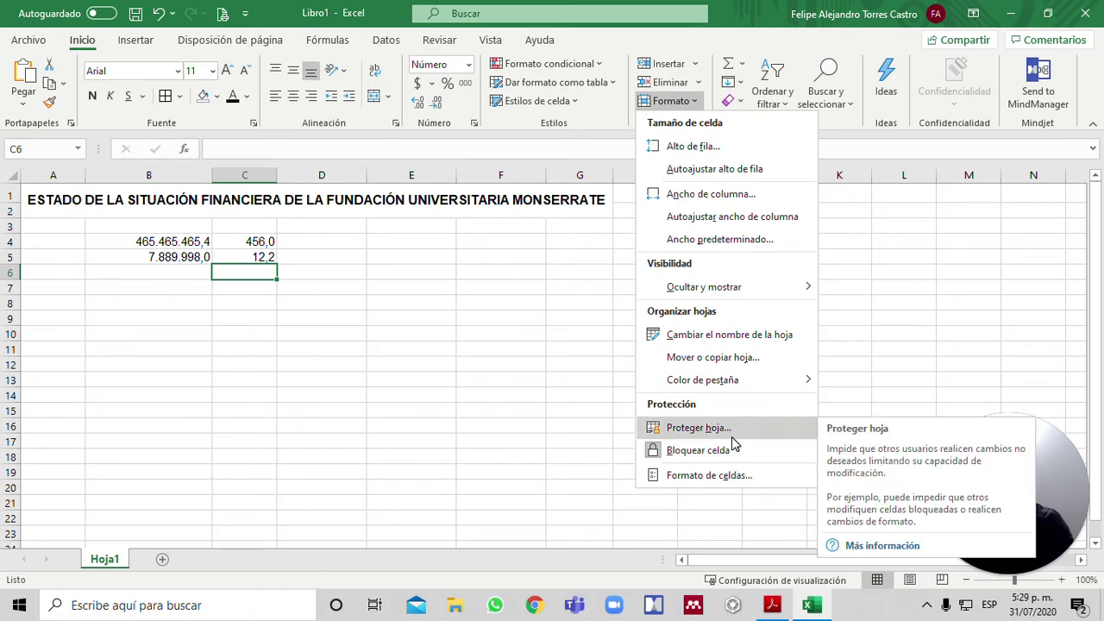
{"action": "left_click", "coordinate": [406, 261]}
{"action": "left_click", "coordinate": [311, 255]}
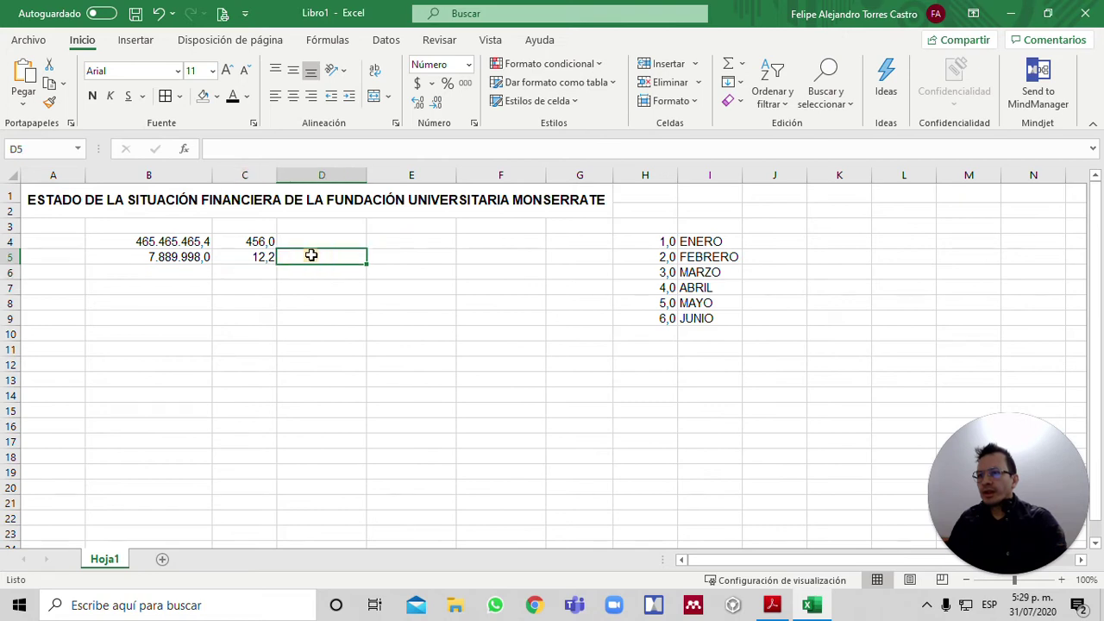
{"action": "left_click", "coordinate": [226, 241]}
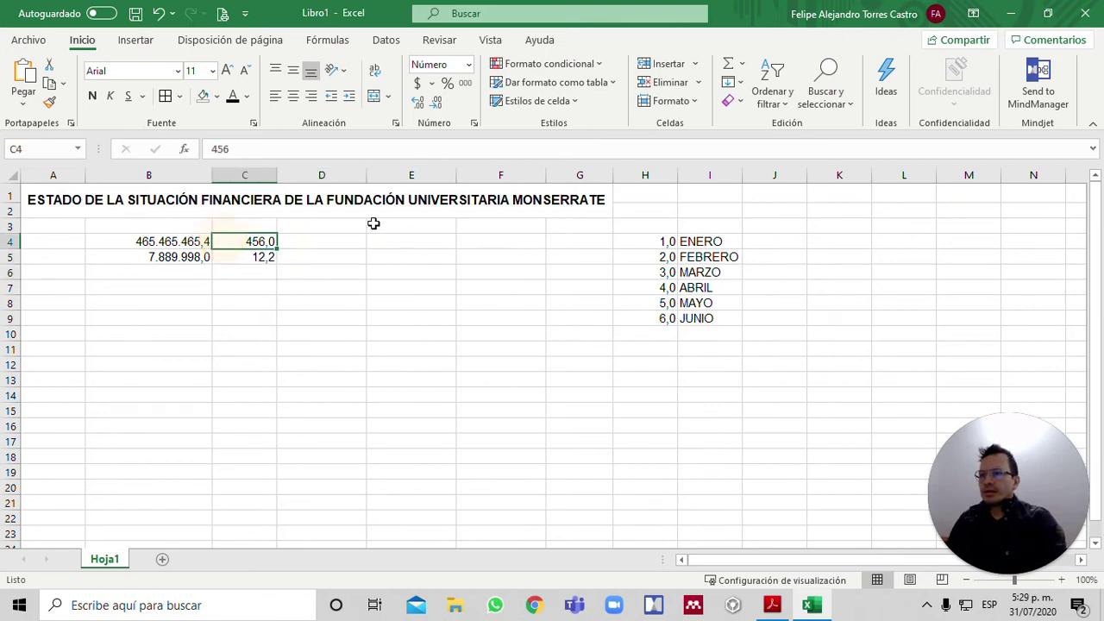
{"action": "left_click", "coordinate": [695, 102]}
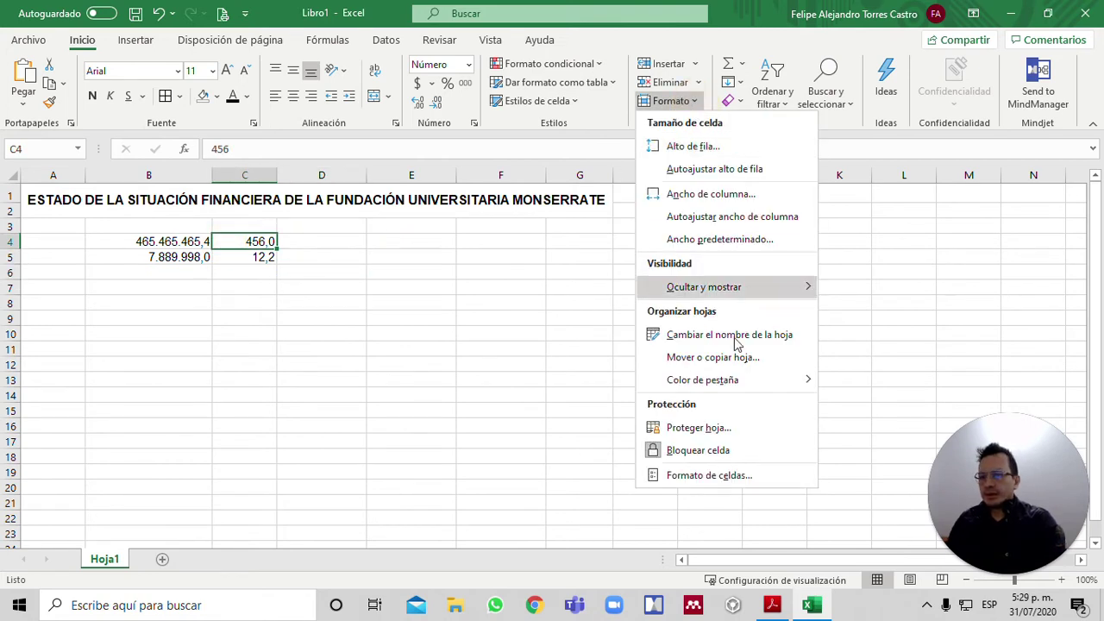
{"action": "mouse_move", "coordinate": [749, 384]}
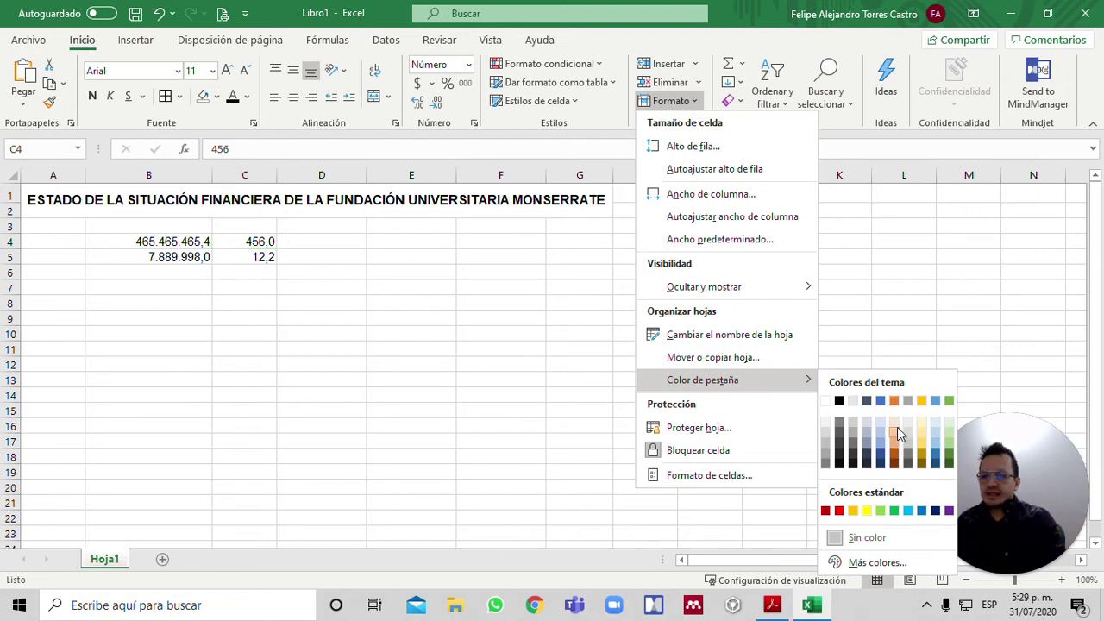
{"action": "left_click", "coordinate": [102, 560]}
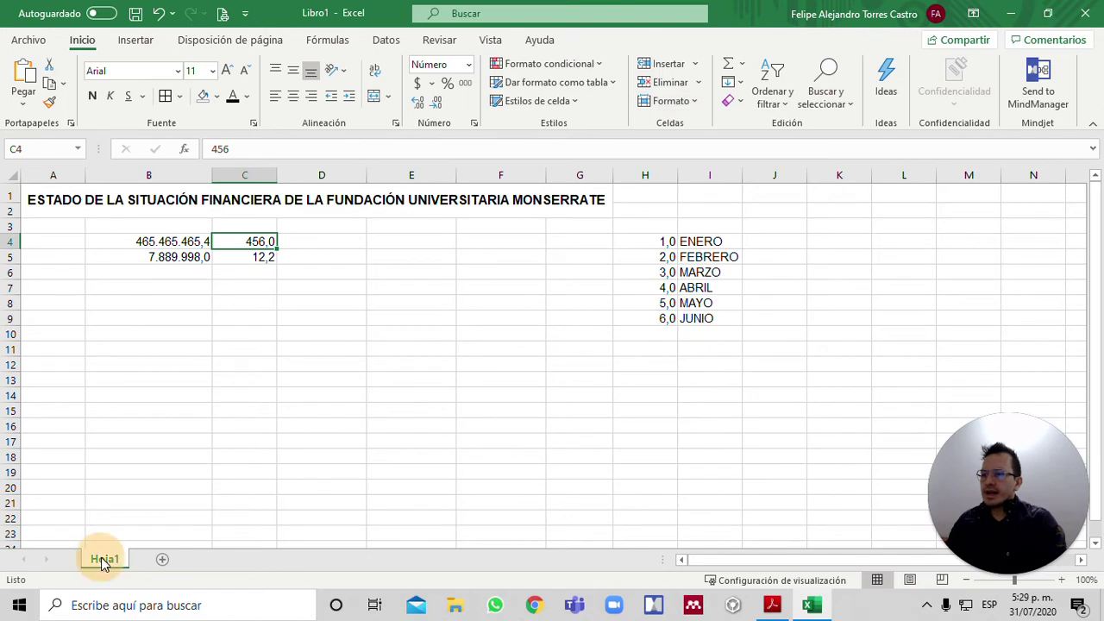
{"action": "left_click", "coordinate": [103, 559]}
{"action": "left_click", "coordinate": [103, 559]}
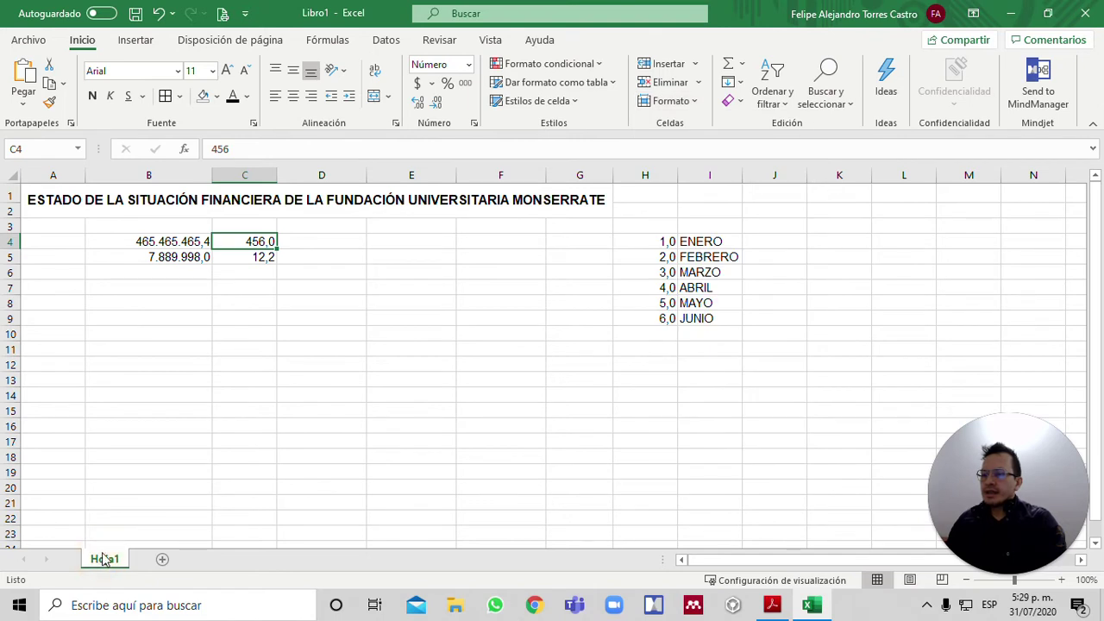
{"action": "double_click", "coordinate": [104, 559]}
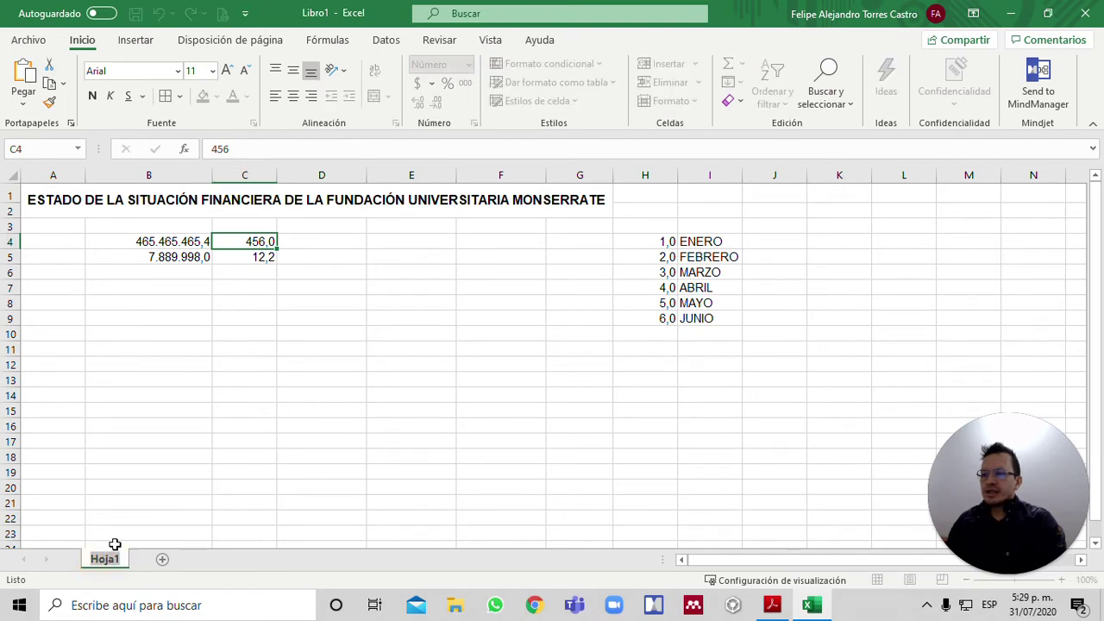
{"action": "left_click", "coordinate": [119, 528]}
Set the Hoja1 sheet's tab colour to a light orange theme shade.
{"action": "left_click", "coordinate": [104, 560]}
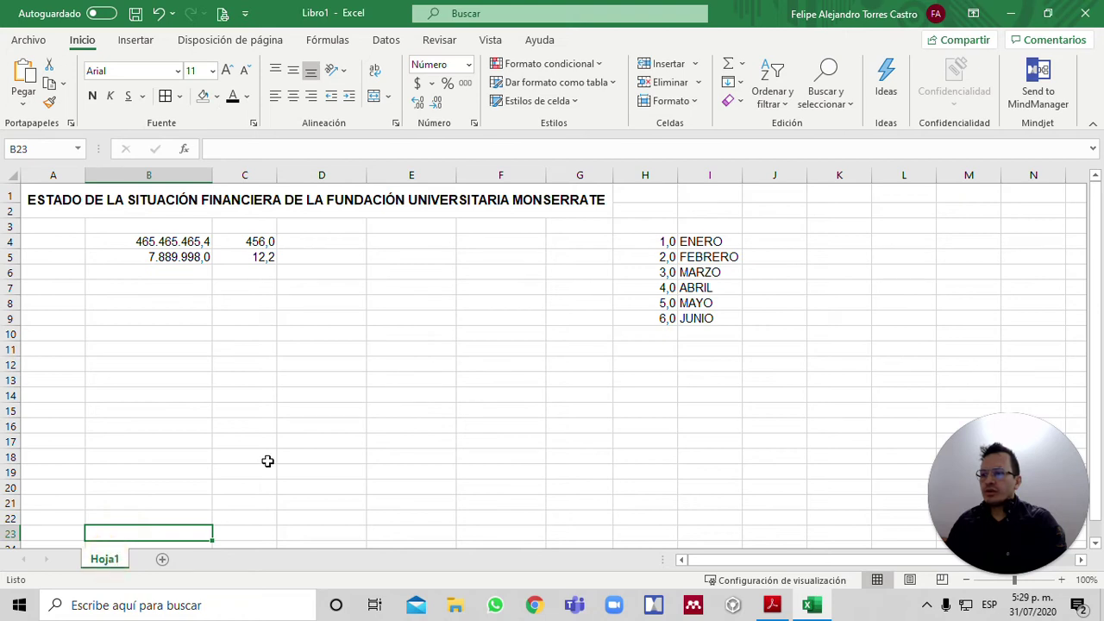
{"action": "left_click", "coordinate": [676, 100]}
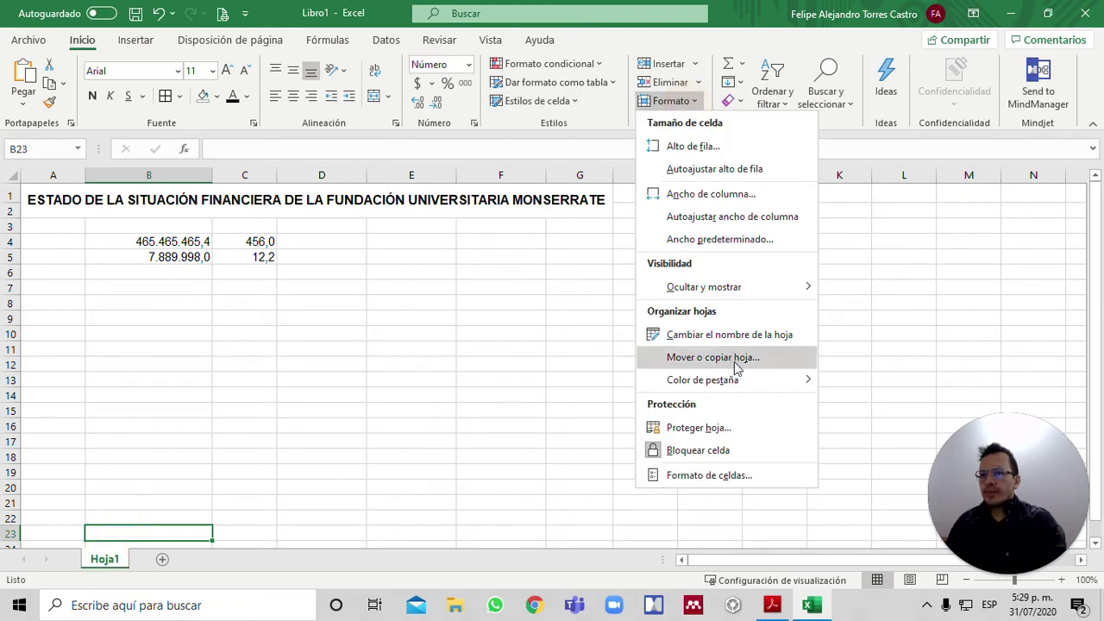
{"action": "mouse_move", "coordinate": [756, 384]}
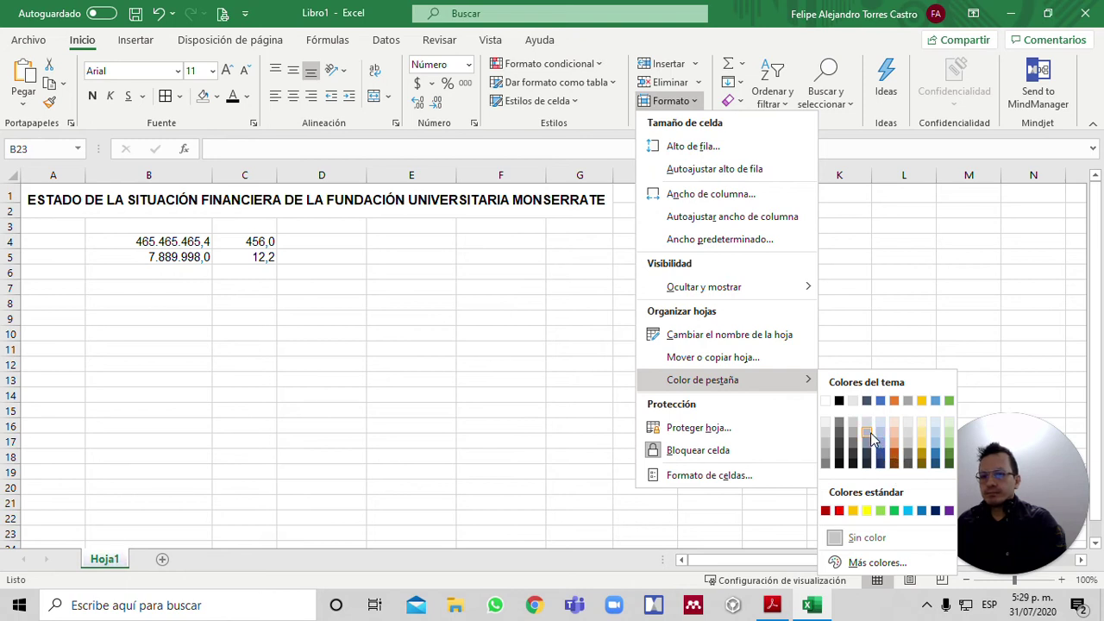
{"action": "left_click", "coordinate": [897, 444]}
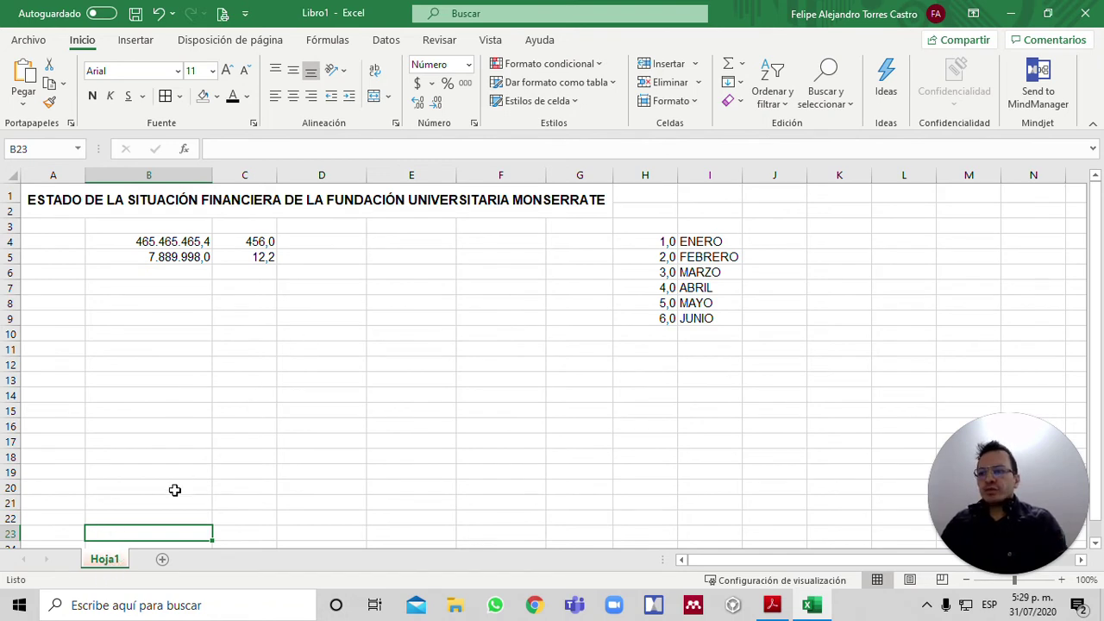
Add three blank worksheets after Hoja1.
{"action": "left_click", "coordinate": [164, 562]}
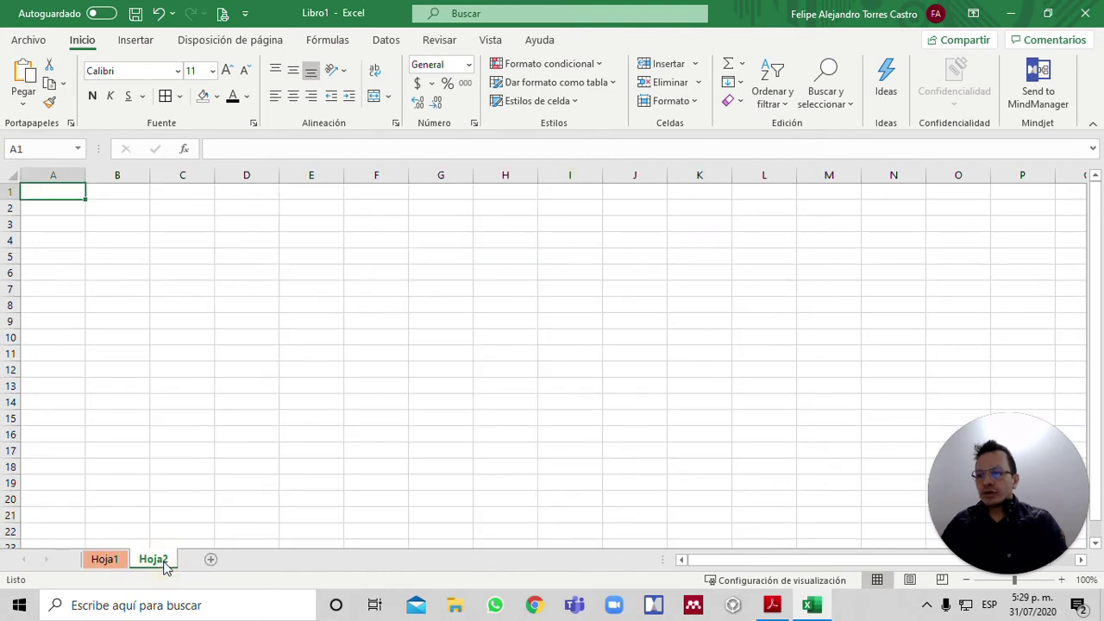
{"action": "left_click", "coordinate": [257, 561]}
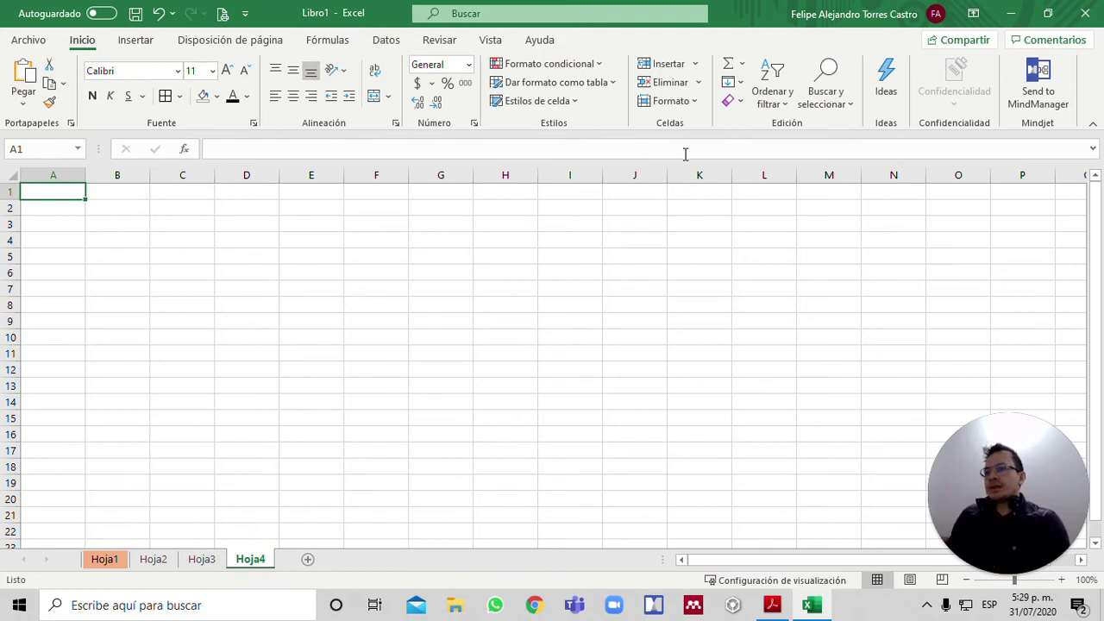
{"action": "left_click", "coordinate": [687, 101]}
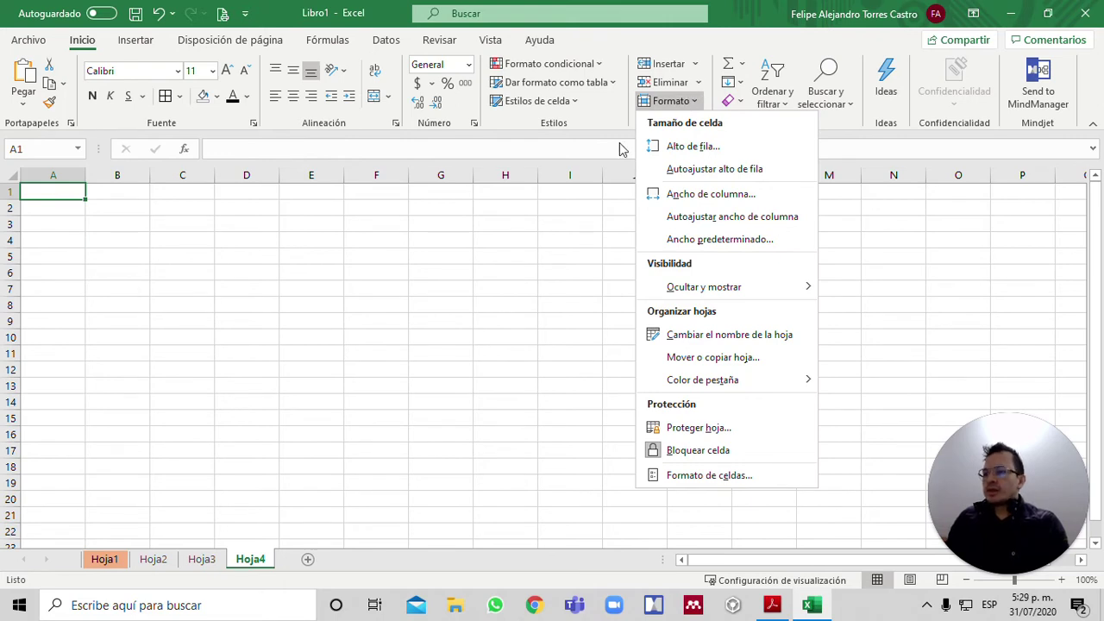
{"action": "left_click", "coordinate": [494, 323]}
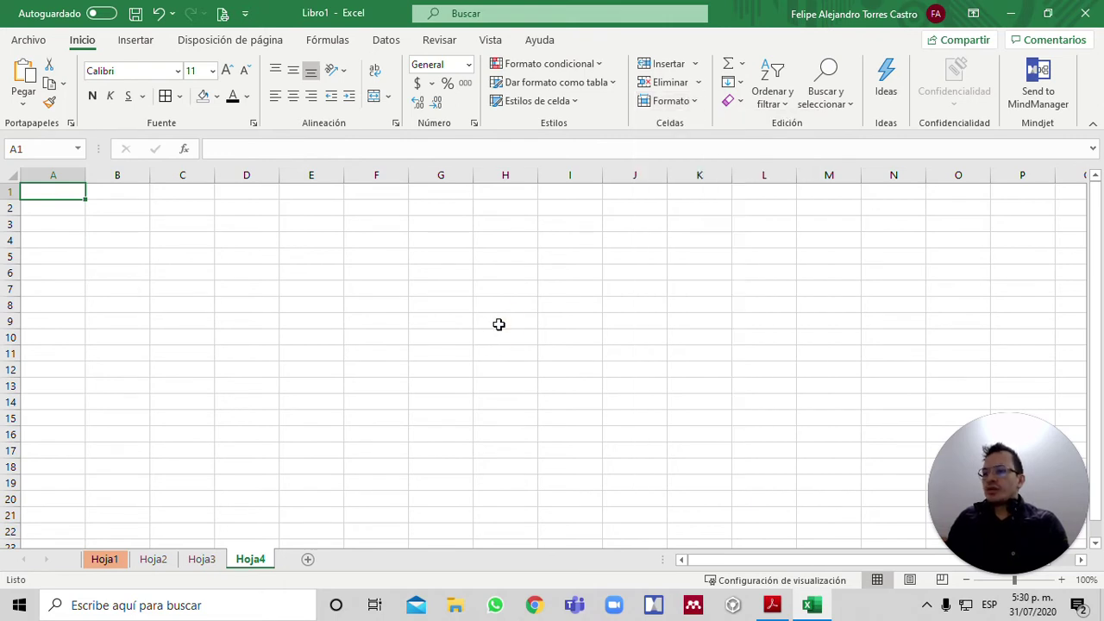
Rename the Hoja1 worksheet as Información.
{"action": "left_click", "coordinate": [104, 560]}
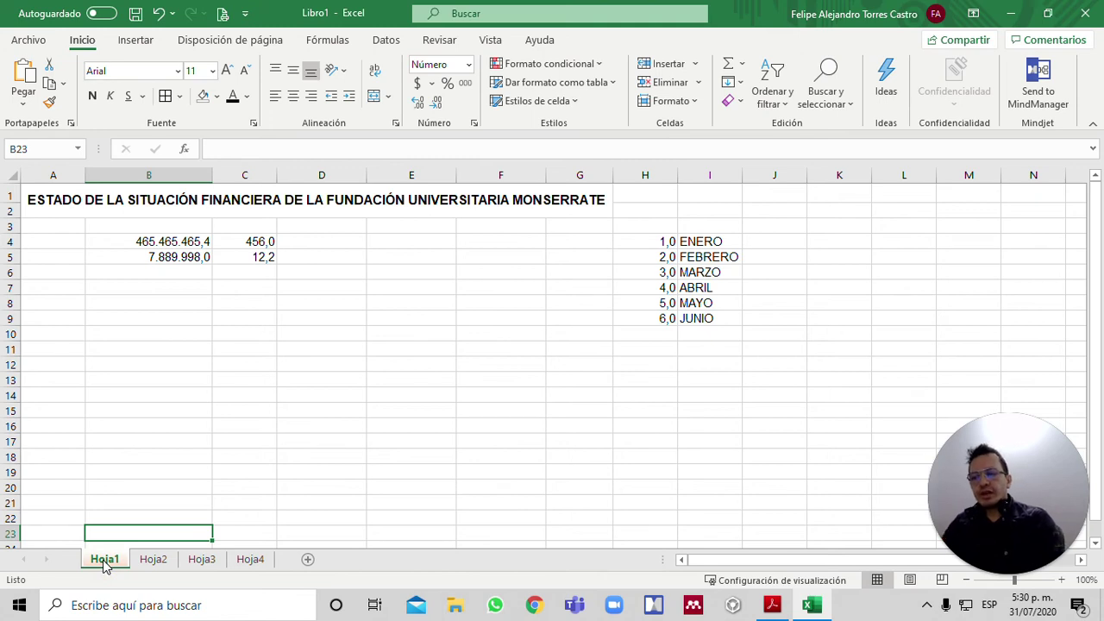
{"action": "right_click", "coordinate": [103, 559]}
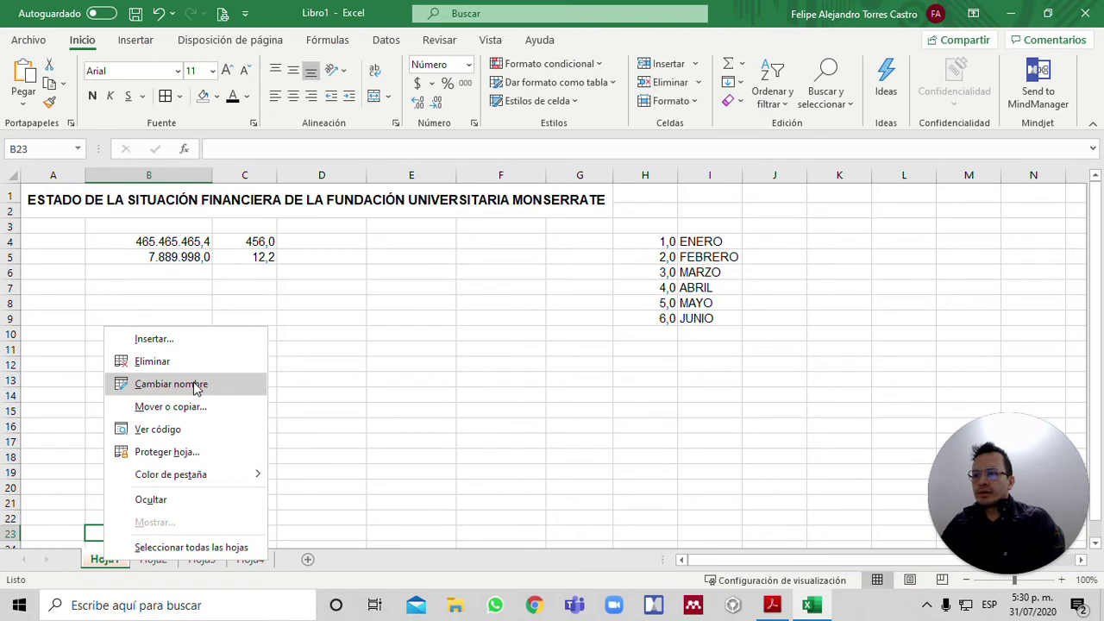
{"action": "left_click", "coordinate": [195, 387]}
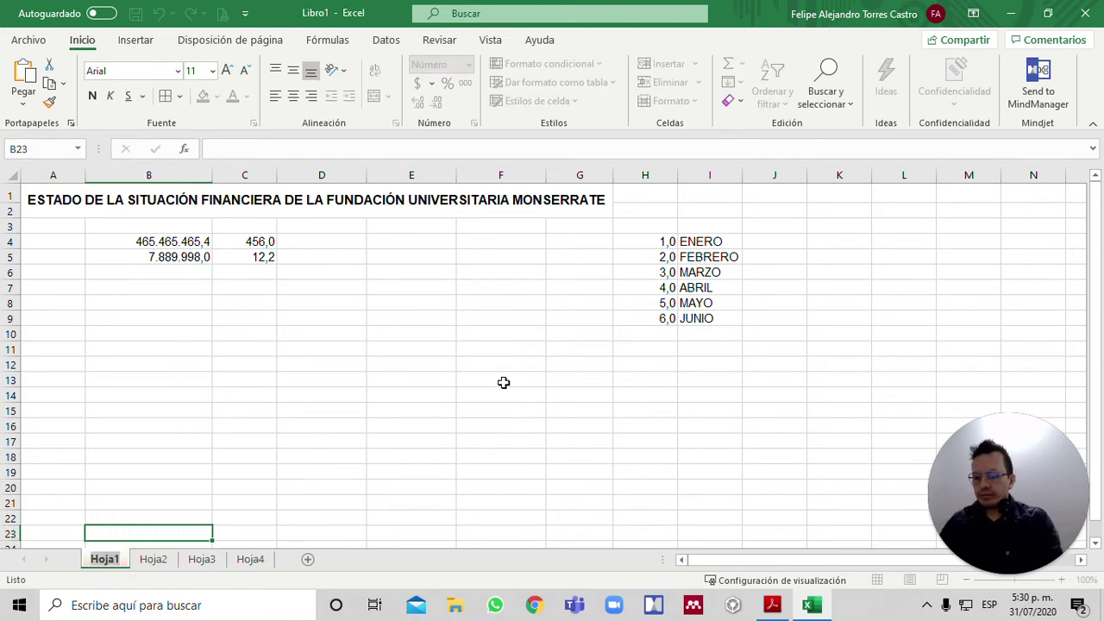
{"action": "type", "text": "i"}
{"action": "key", "text": "BackSpace"}
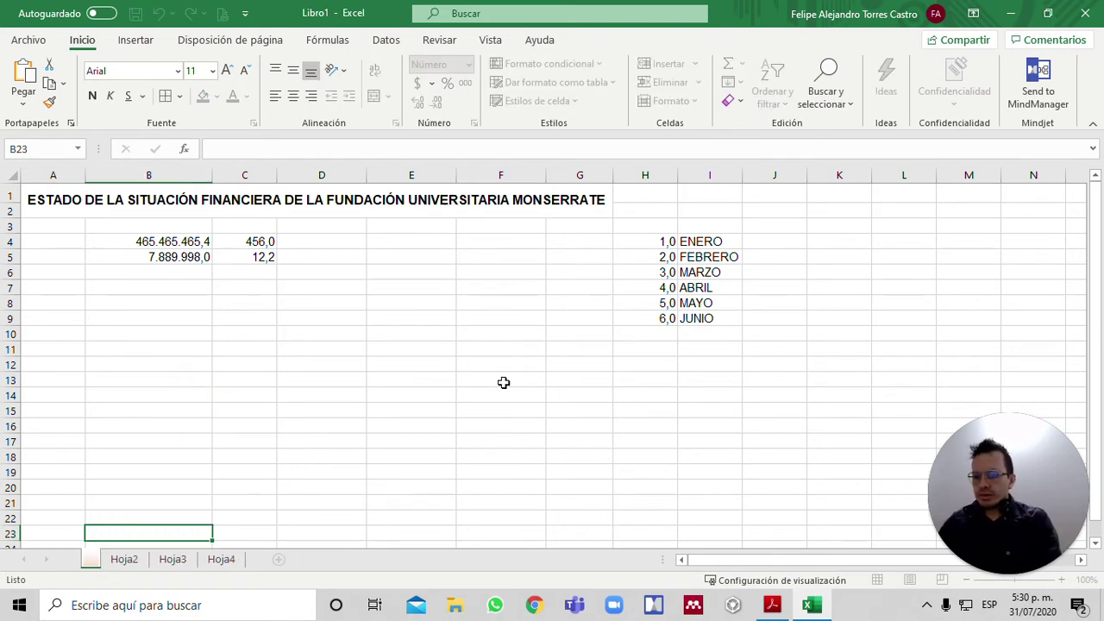
{"action": "type", "text": "Información"}
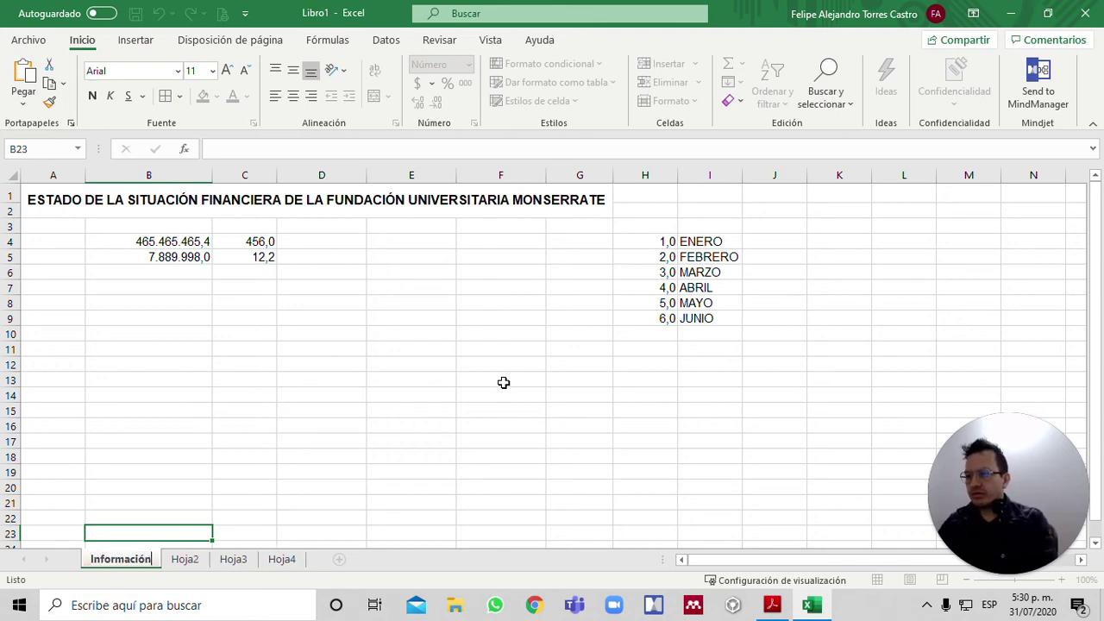
{"action": "key", "text": "Return"}
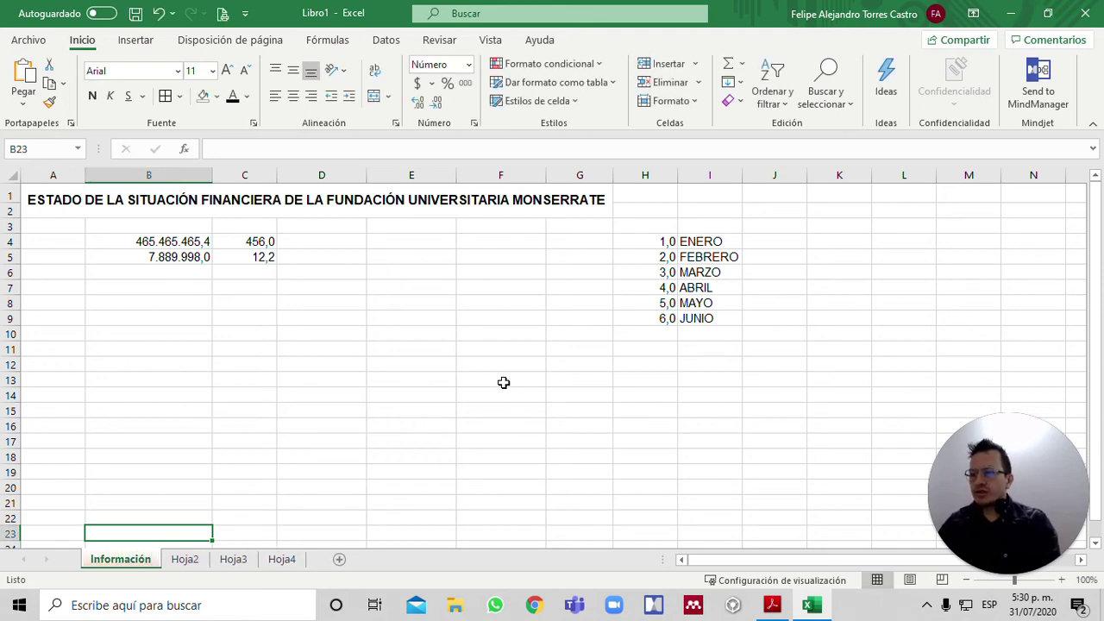
Rename the Hoja4 worksheet as Resultados.
{"action": "left_click", "coordinate": [282, 560]}
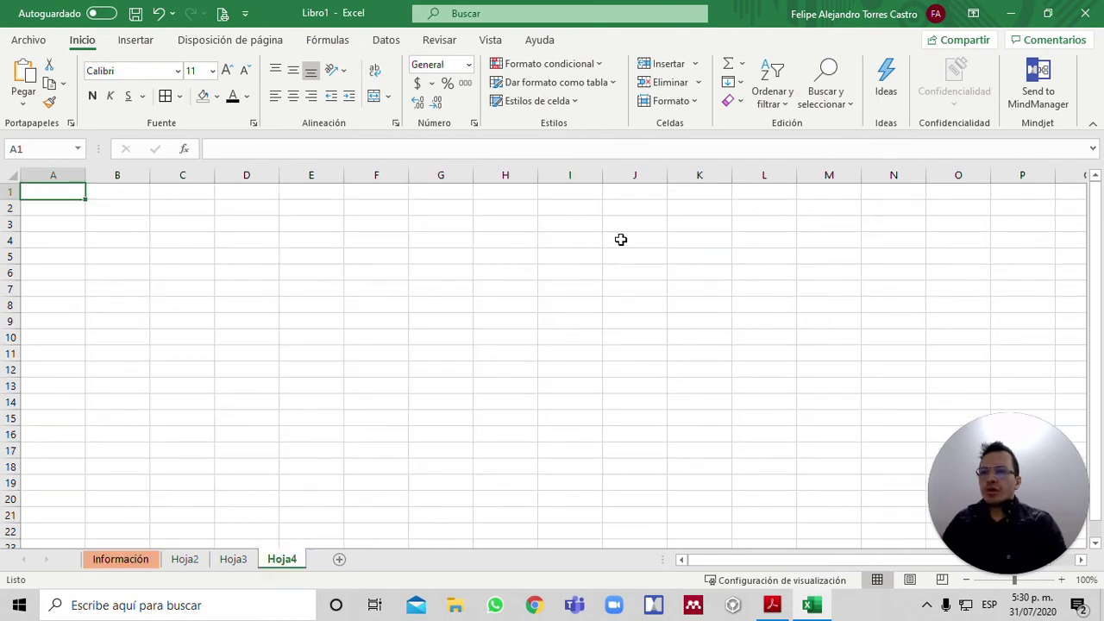
{"action": "left_click", "coordinate": [684, 103]}
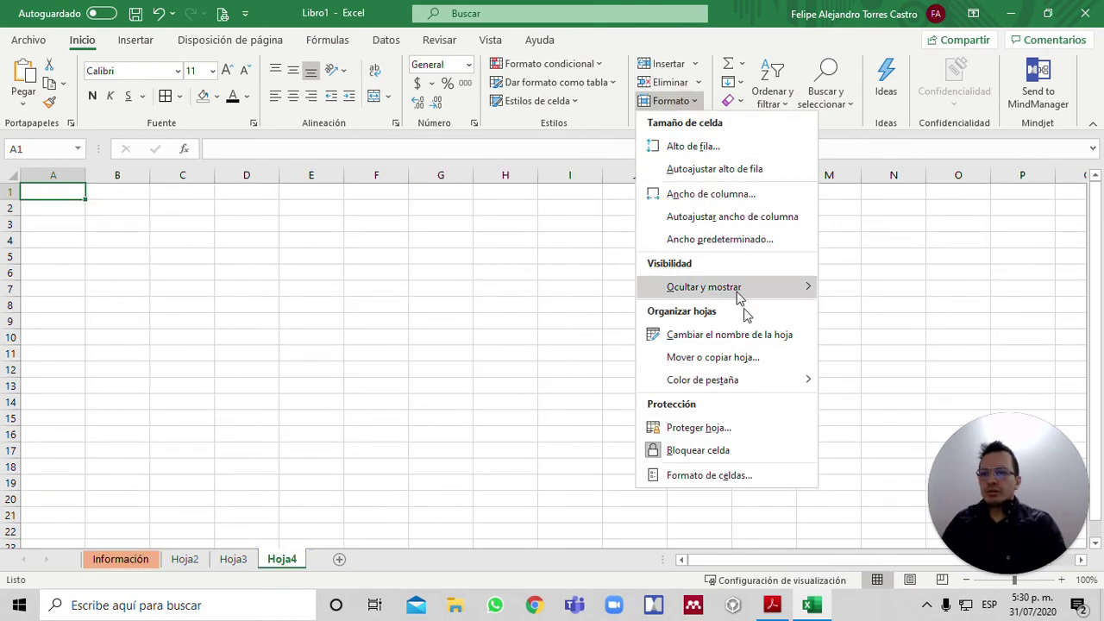
{"action": "left_click", "coordinate": [766, 337]}
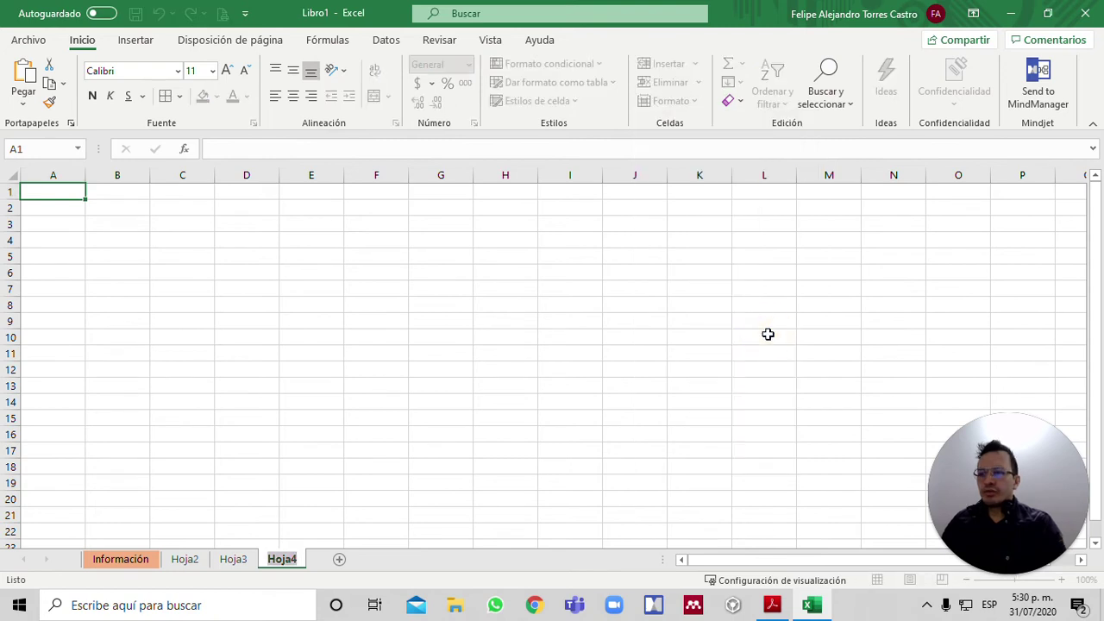
{"action": "type", "text": "R"}
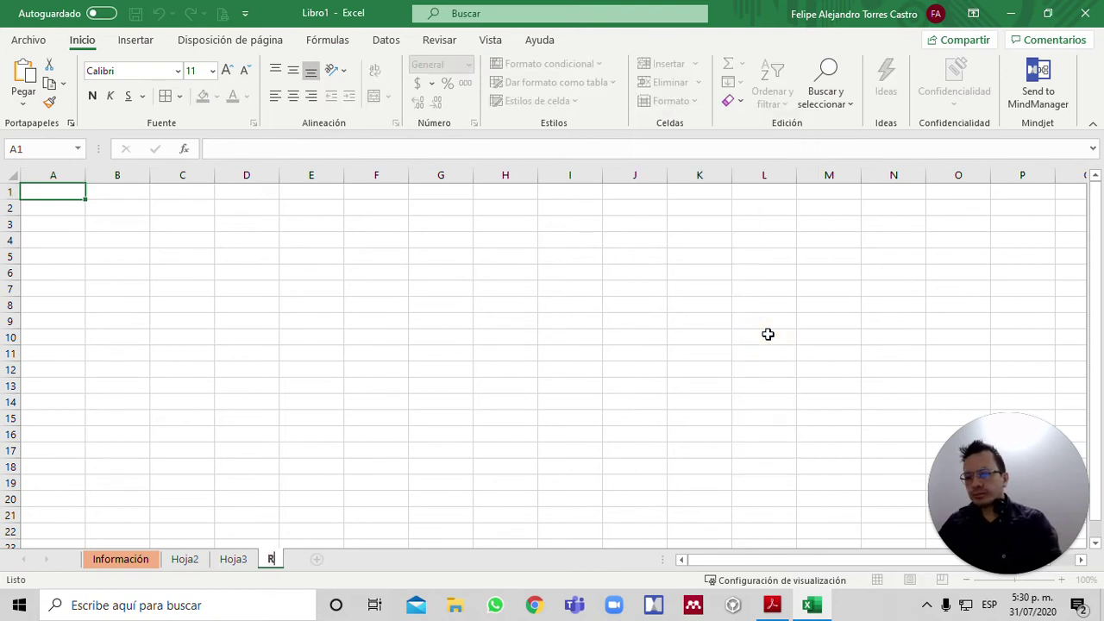
{"action": "type", "text": "esultados"}
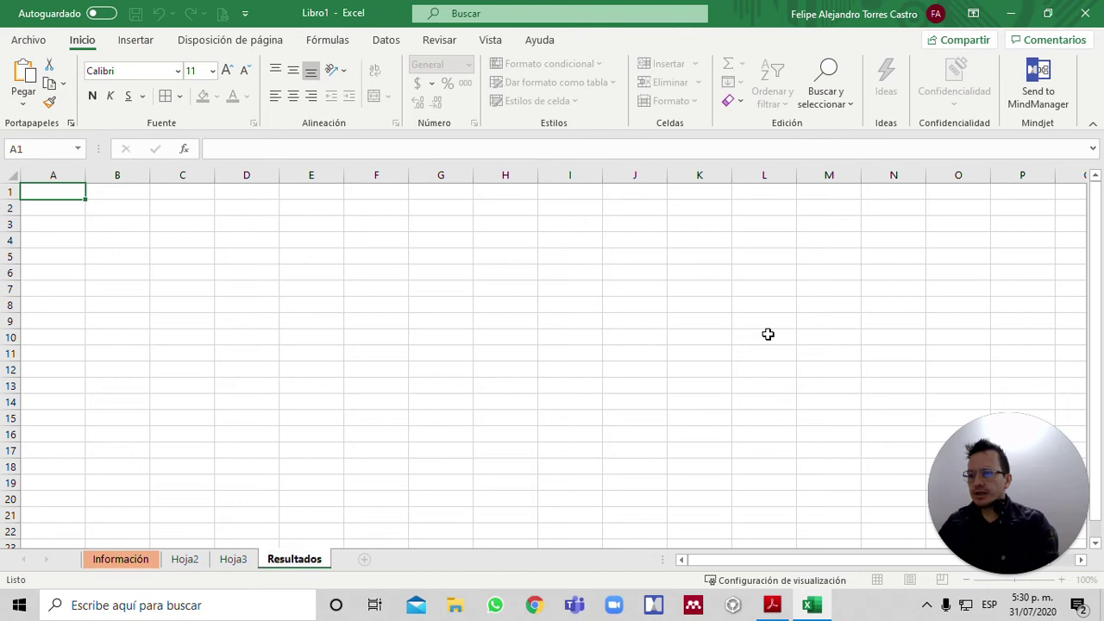
{"action": "key", "text": "Return"}
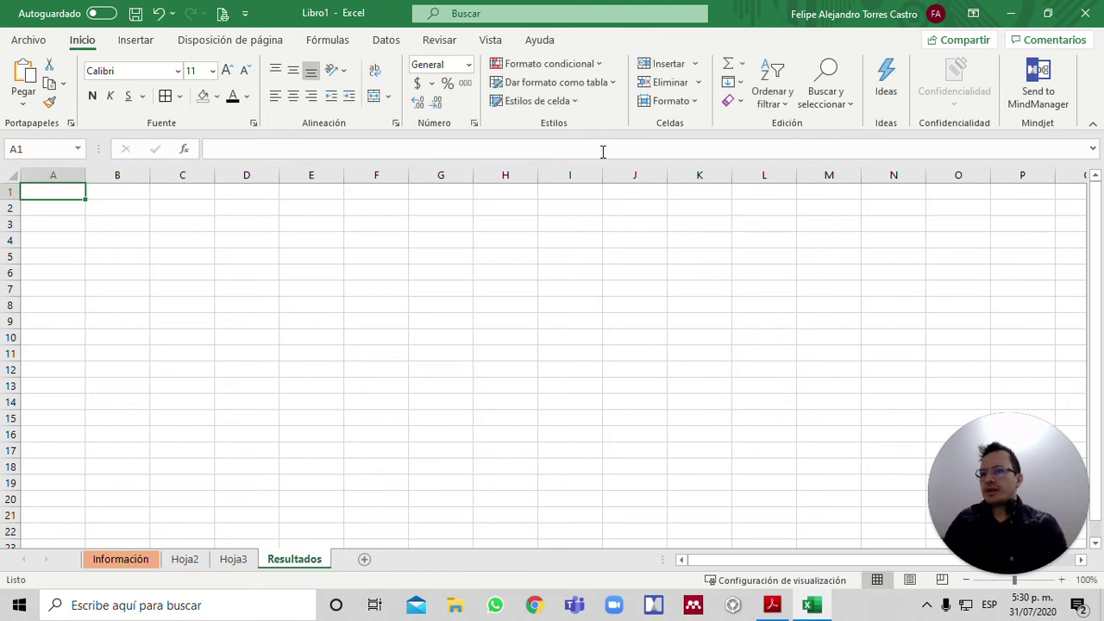
Return to the Información sheet and review the available cell size, visibility, sheet organisation and protection options.
{"action": "left_click", "coordinate": [120, 560]}
{"action": "left_click", "coordinate": [383, 303]}
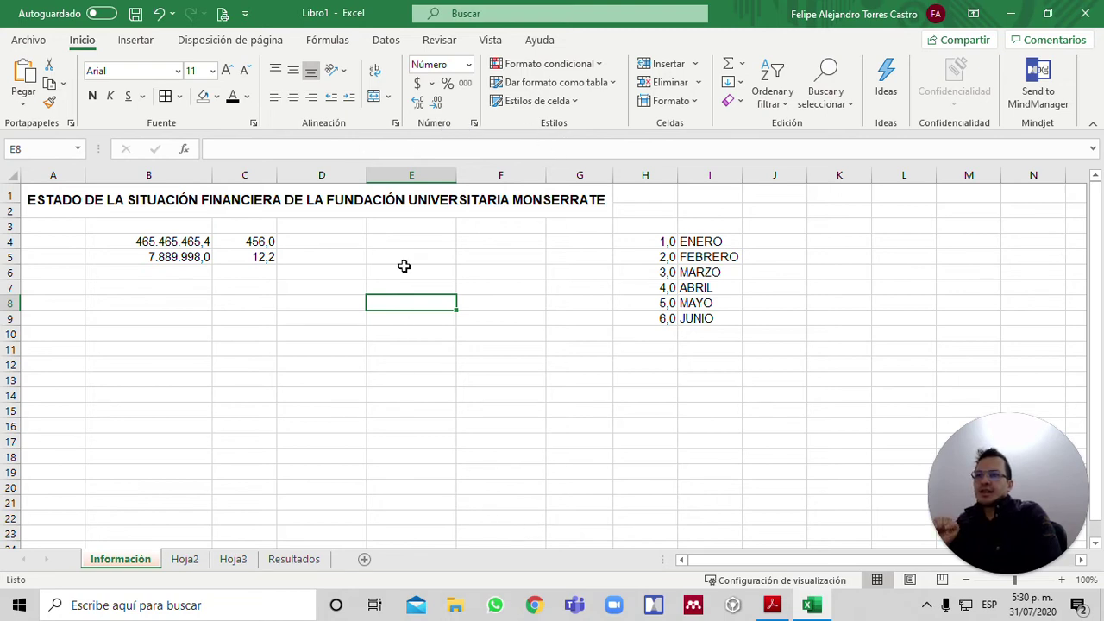
{"action": "left_click", "coordinate": [694, 102]}
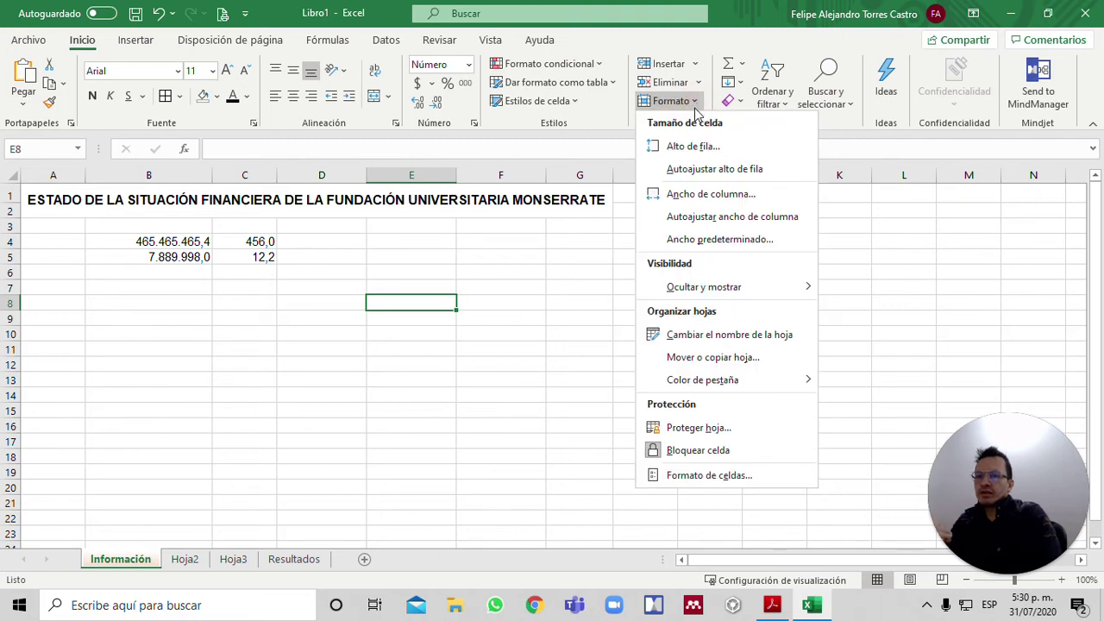
{"action": "left_click", "coordinate": [703, 102]}
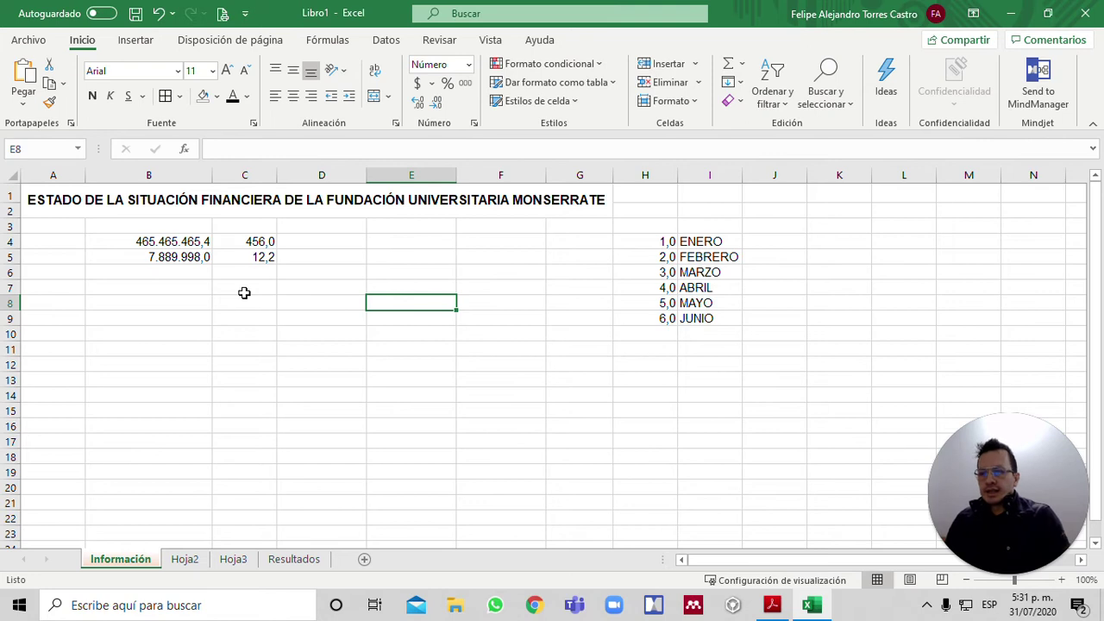
{"action": "key", "text": "Left"}
{"action": "key", "text": "Left"}
{"action": "key", "text": "Up"}
{"action": "key", "text": "Left"}
{"action": "key", "text": "Right"}
{"action": "key", "text": "Left"}
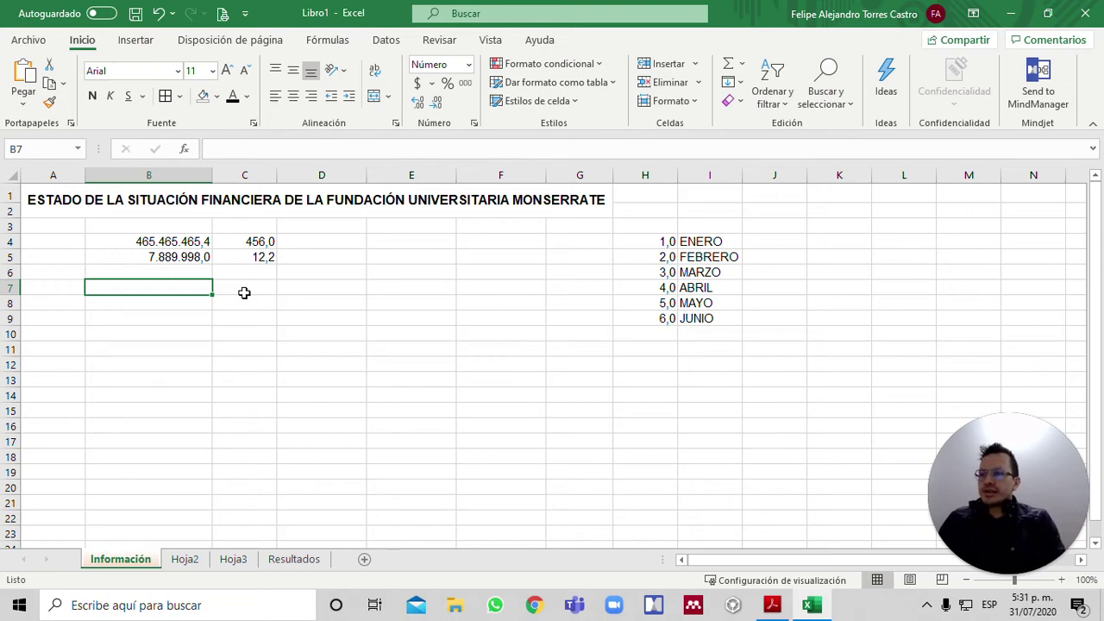
{"action": "key", "text": "Up"}
{"action": "key", "text": "Up"}
{"action": "key", "text": "Up"}
{"action": "key", "text": "Down"}
{"action": "key", "text": "Up"}
{"action": "key", "text": "Right"}
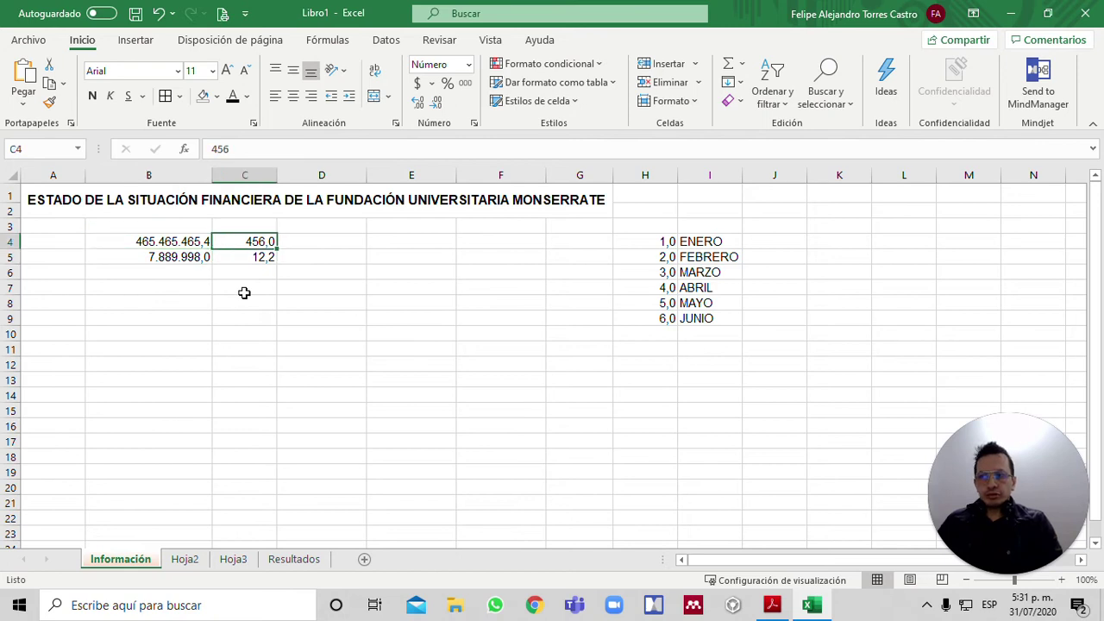
{"action": "key", "text": "Down"}
{"action": "key", "text": "Left"}
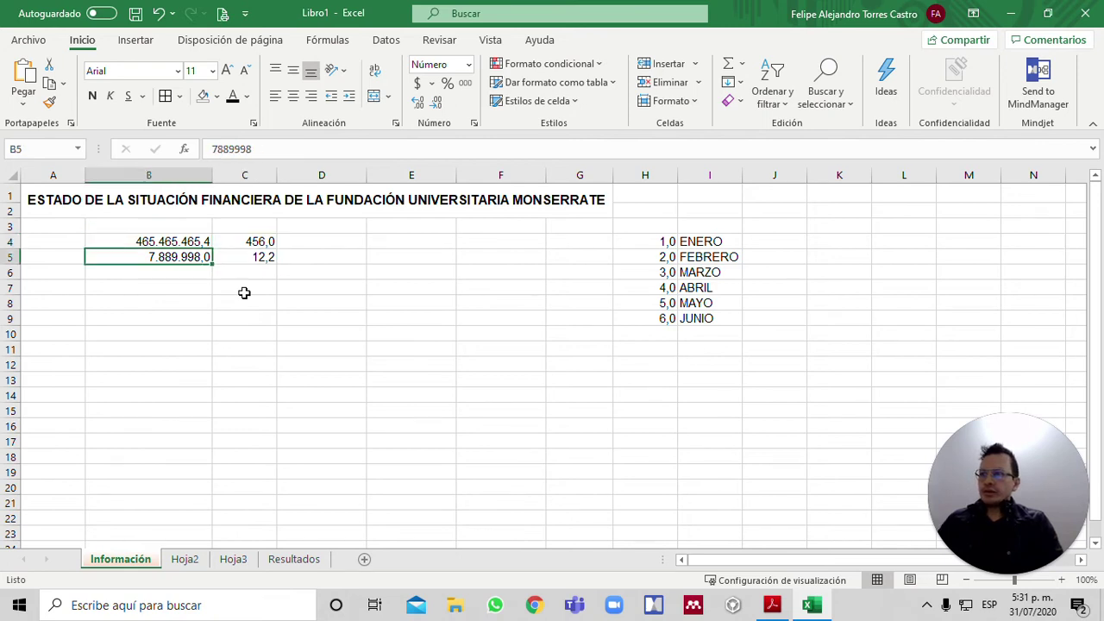
{"action": "key", "text": "Up"}
{"action": "key", "text": "Right"}
{"action": "key", "text": "Down"}
{"action": "key", "text": "Left"}
{"action": "key", "text": "Down"}
{"action": "key", "text": "Down"}
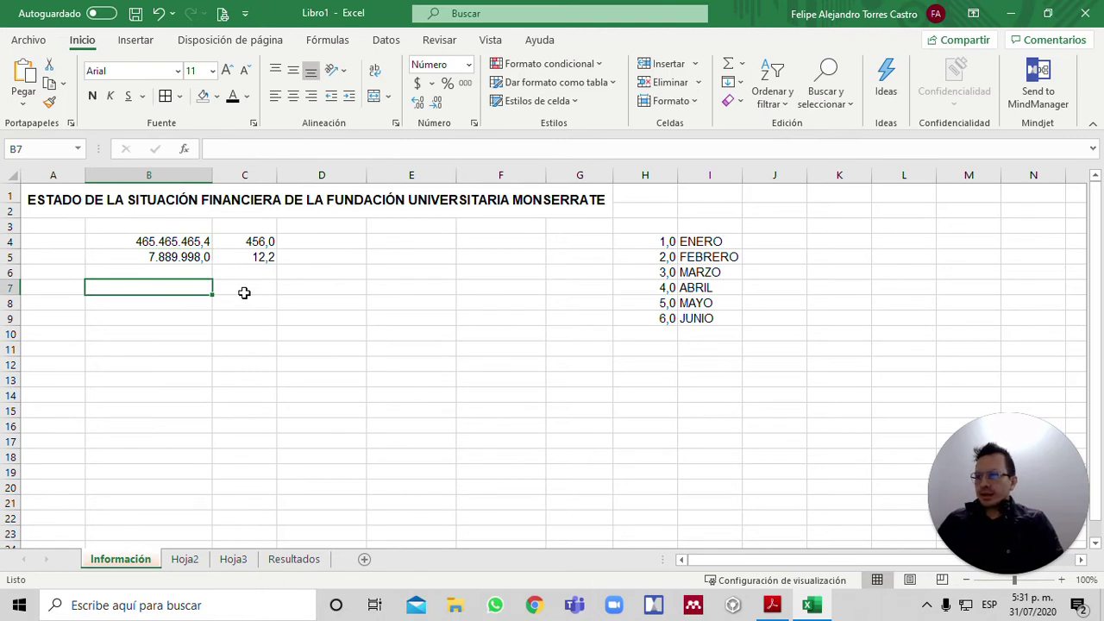
{"action": "key", "text": "Up"}
{"action": "key", "text": "Left"}
{"action": "key", "text": "Down"}
{"action": "key", "text": "Right"}
{"action": "key", "text": "Up"}
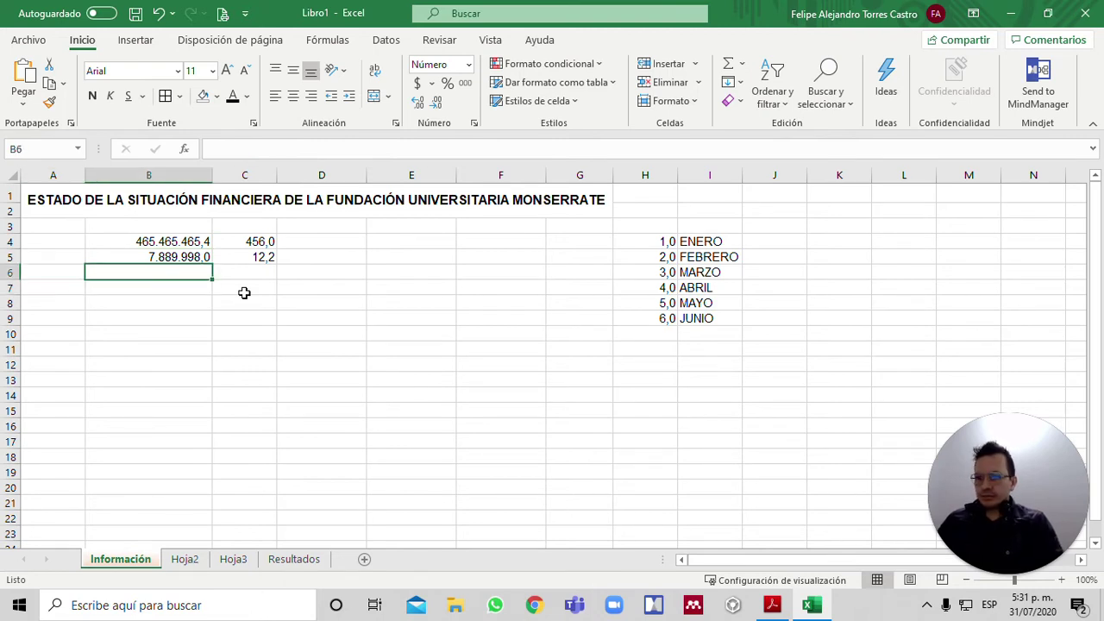
Enter 645456 in cell B6 and 648648468 in cell C6.
{"action": "type", "text": "645456"}
{"action": "key", "text": "Return"}
{"action": "key", "text": "Up"}
{"action": "key", "text": "Right"}
{"action": "type", "text": "648648468"}
{"action": "key", "text": "Return"}
{"action": "key", "text": "Up"}
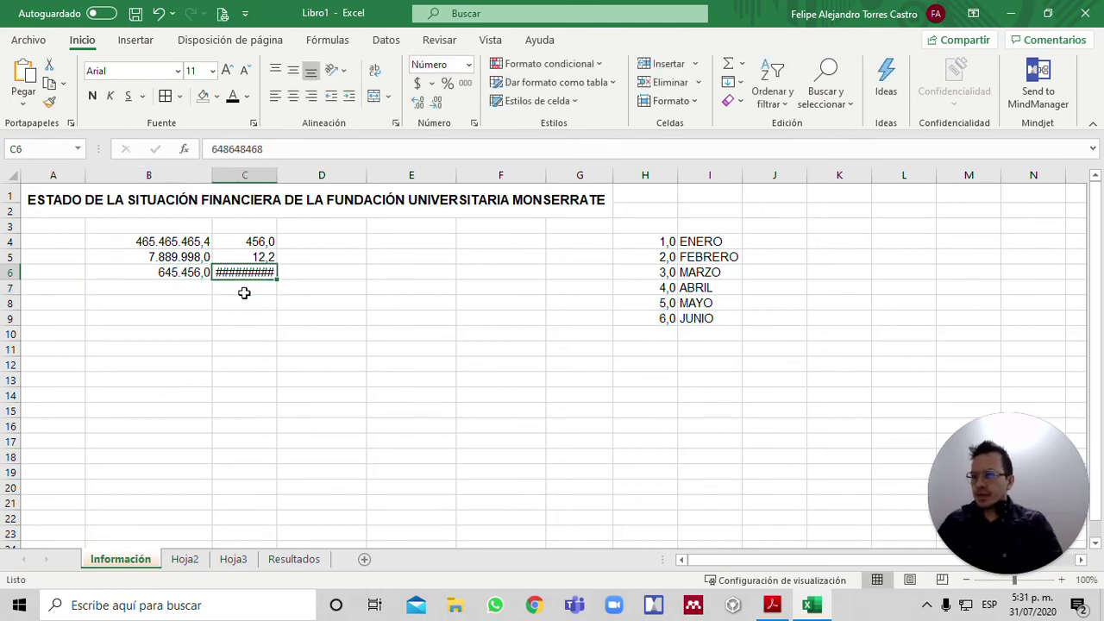
{"action": "key", "text": "Right"}
{"action": "key", "text": "Up"}
{"action": "key", "text": "Up"}
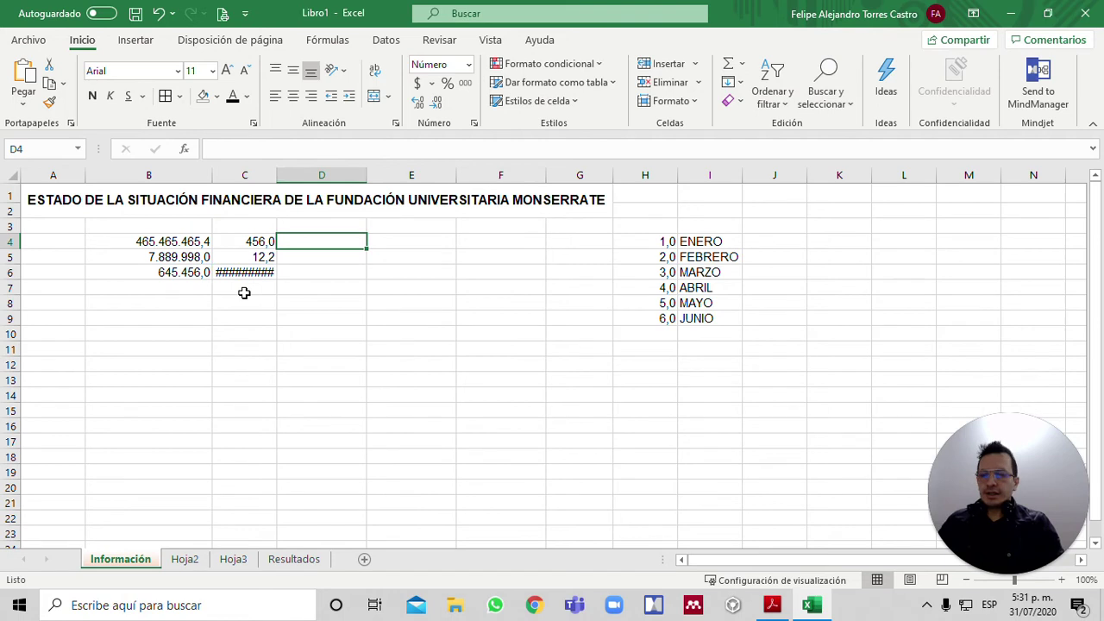
{"action": "type", "text": "84.444"}
{"action": "key", "text": "Return"}
{"action": "type", "text": "9988"}
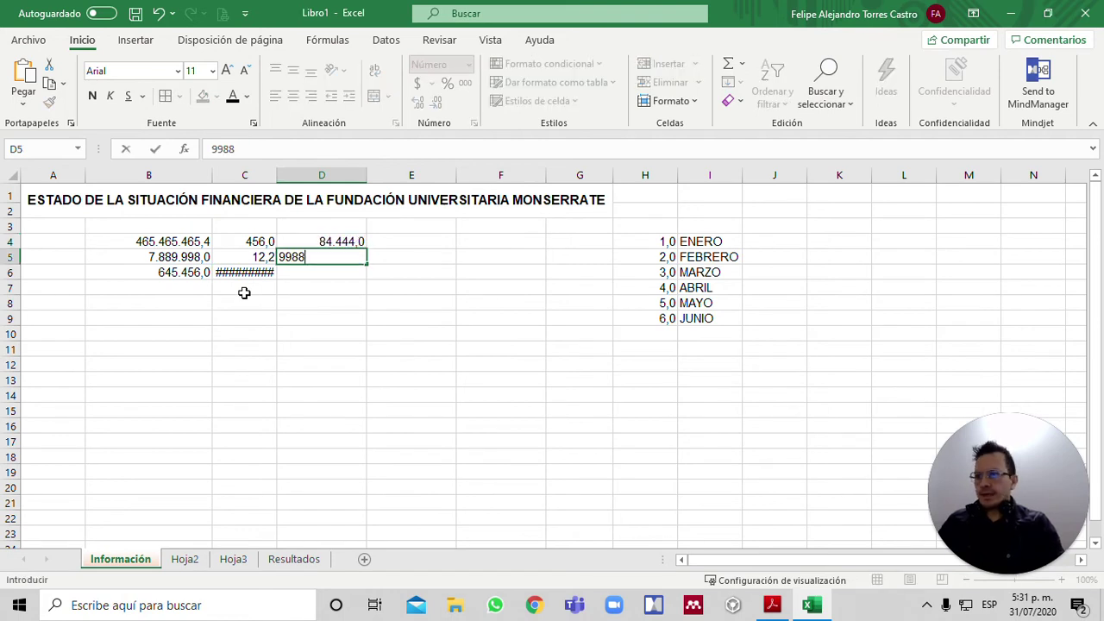
{"action": "key", "text": "Return"}
{"action": "type", "text": "555446546546"}
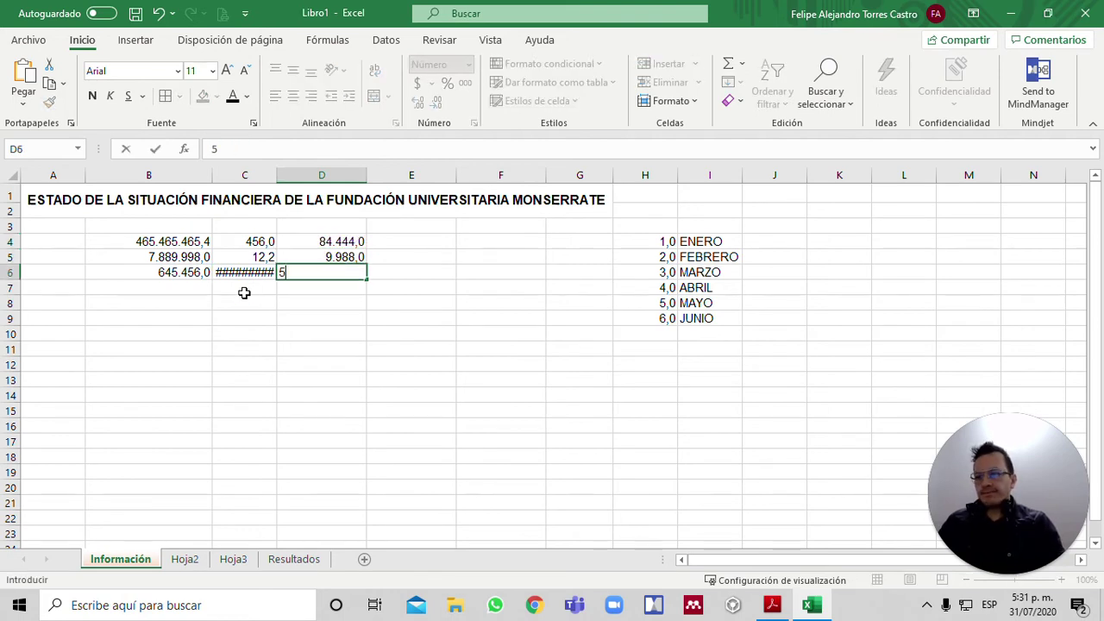
{"action": "key", "text": "Return"}
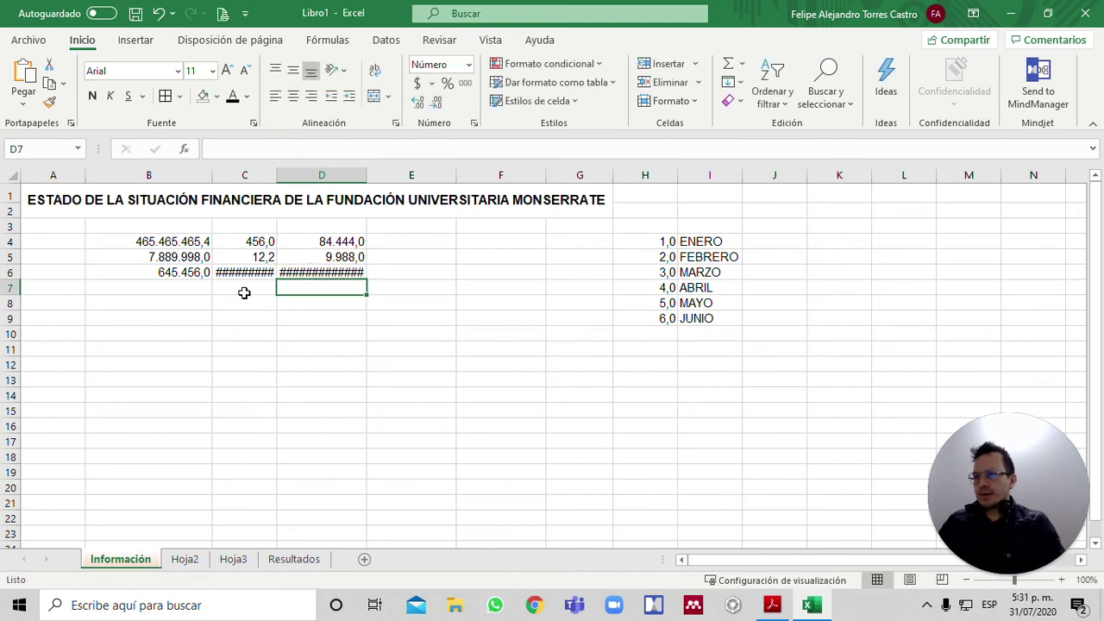
Inspect the full stored numbers behind the hash marks in cells C6 and D6.
{"action": "key", "text": "Up"}
{"action": "key", "text": "Left"}
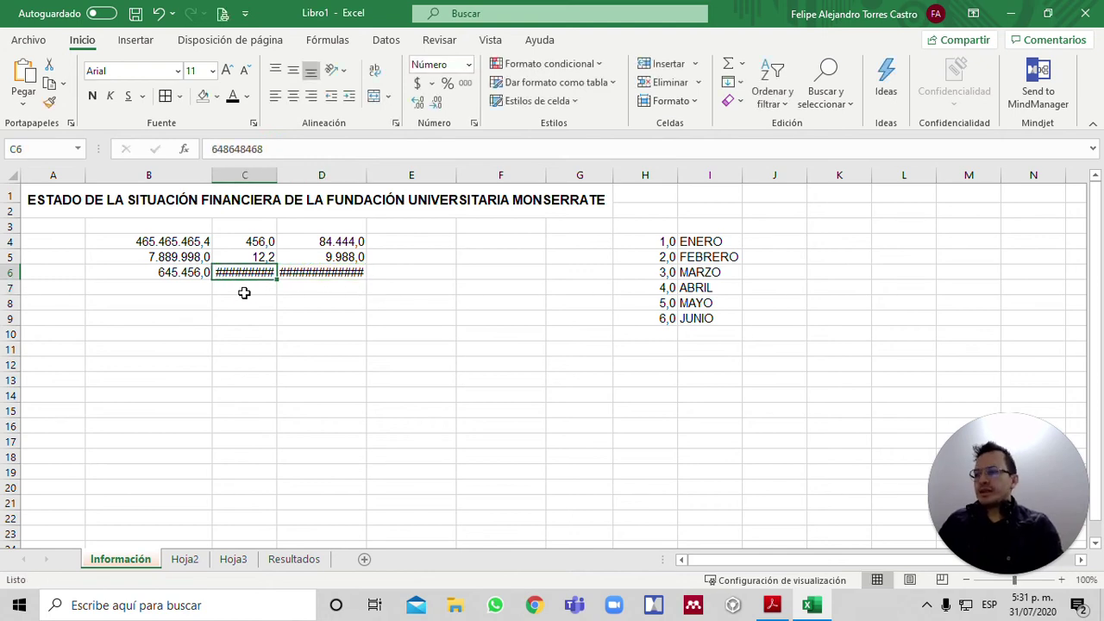
{"action": "left_click_drag", "start_coordinate": [245, 272], "coordinate": [303, 273]}
{"action": "left_click", "coordinate": [232, 272]}
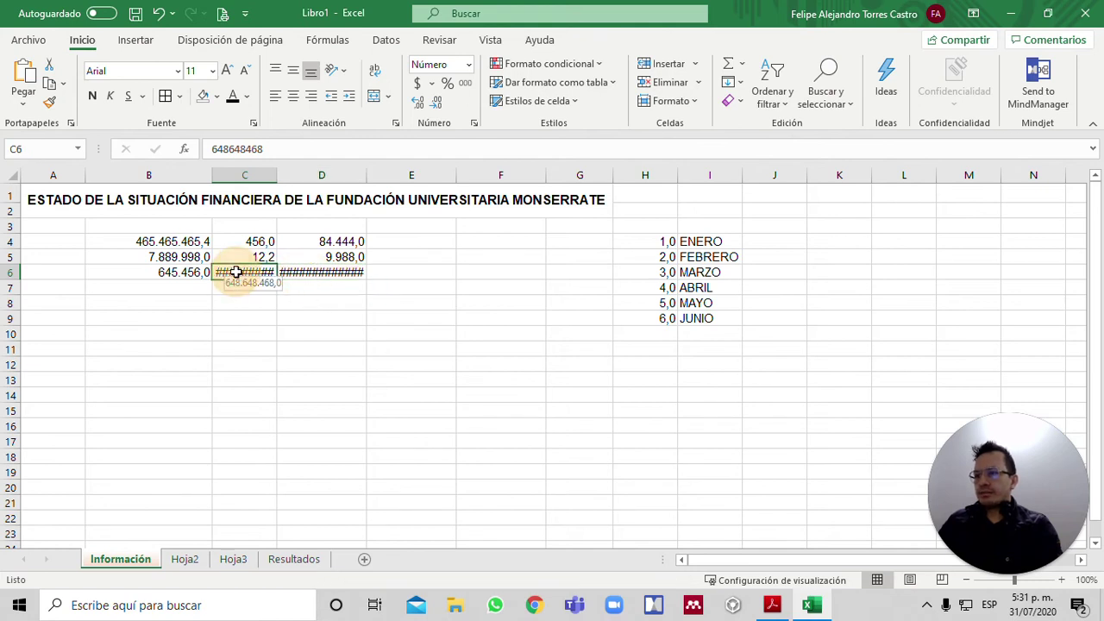
{"action": "left_click", "coordinate": [270, 148]}
{"action": "left_click", "coordinate": [340, 271]}
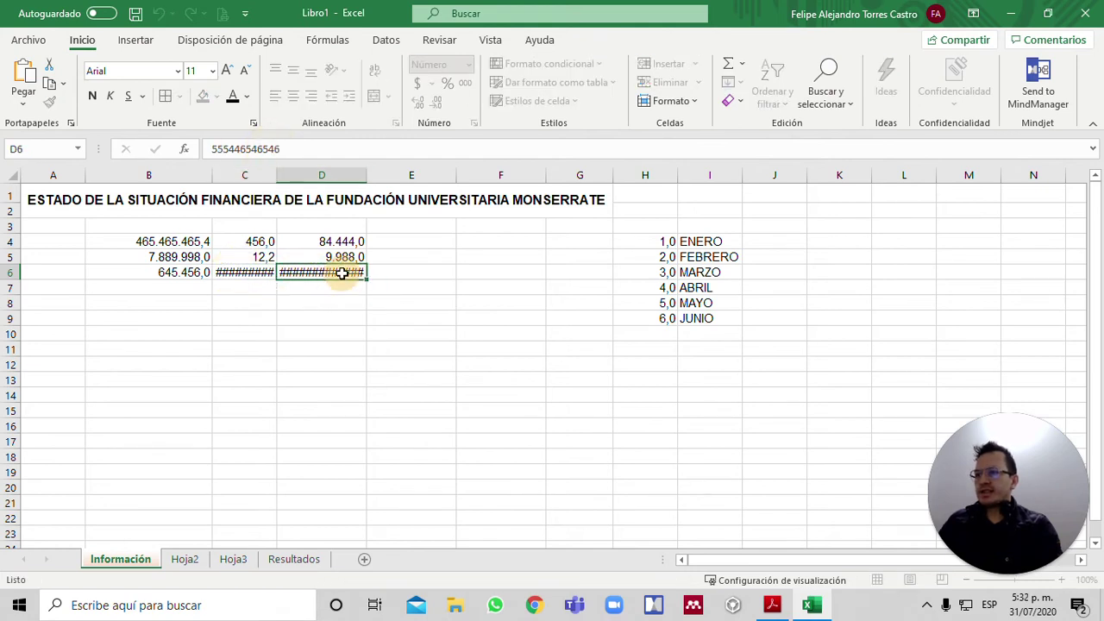
{"action": "left_click", "coordinate": [304, 150]}
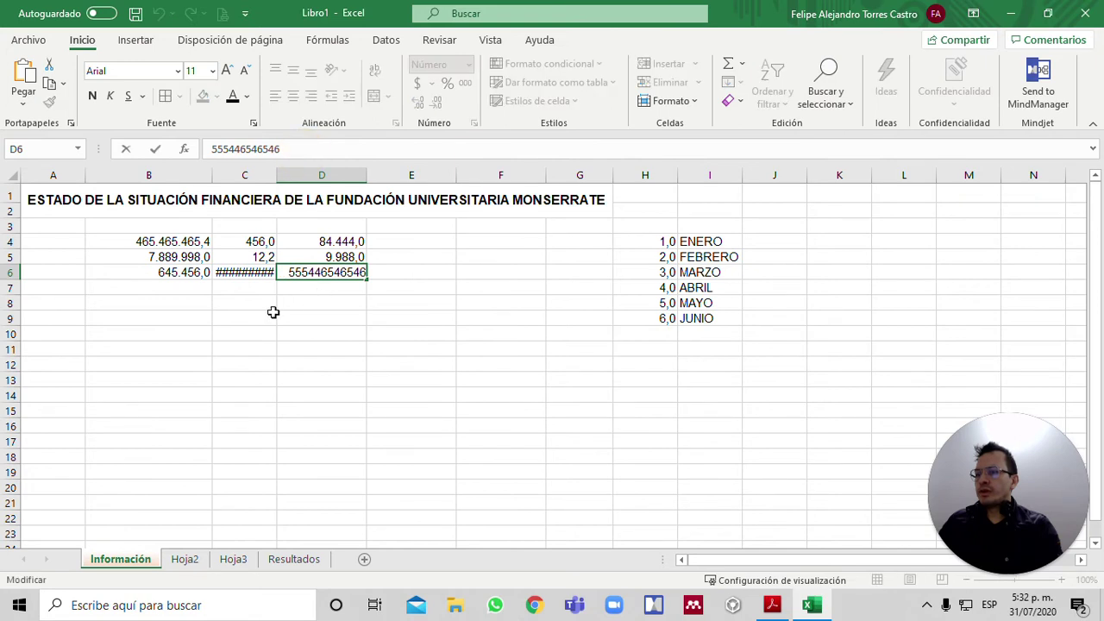
{"action": "left_click", "coordinate": [271, 314]}
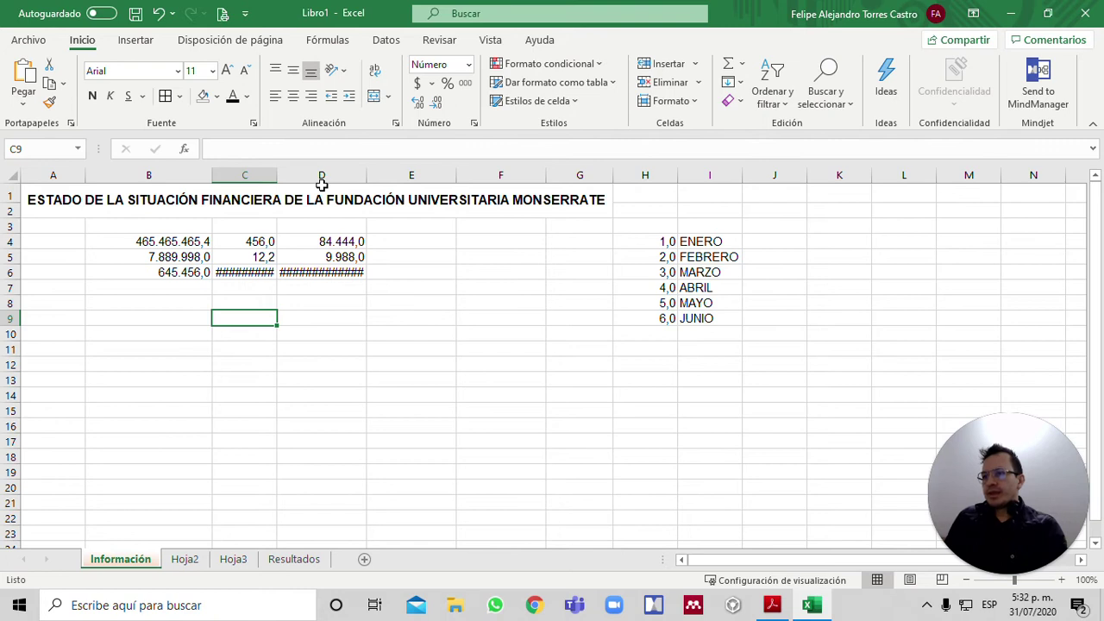
Autofit the width of column C to the long number in C6.
{"action": "left_click", "coordinate": [326, 274]}
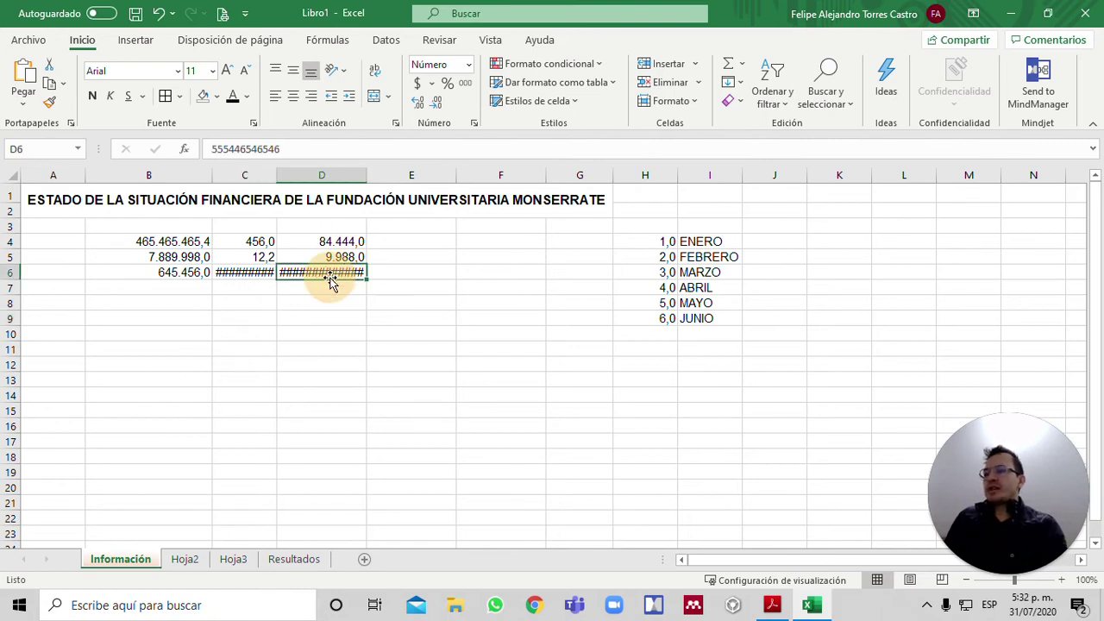
{"action": "left_click", "coordinate": [249, 274]}
{"action": "left_click", "coordinate": [297, 276]}
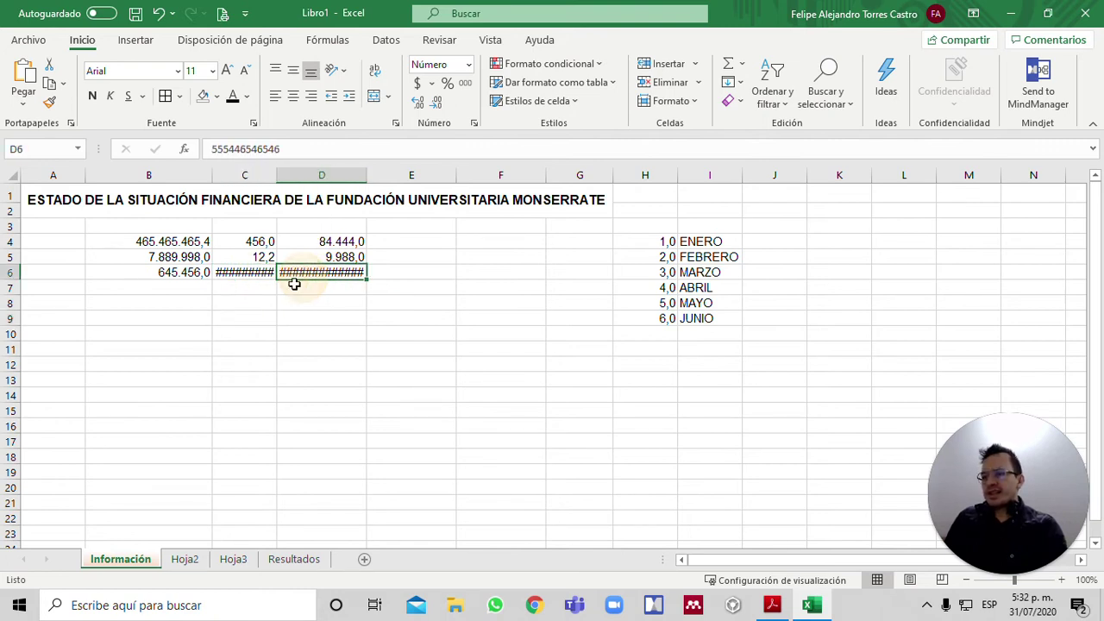
{"action": "left_click", "coordinate": [262, 281]}
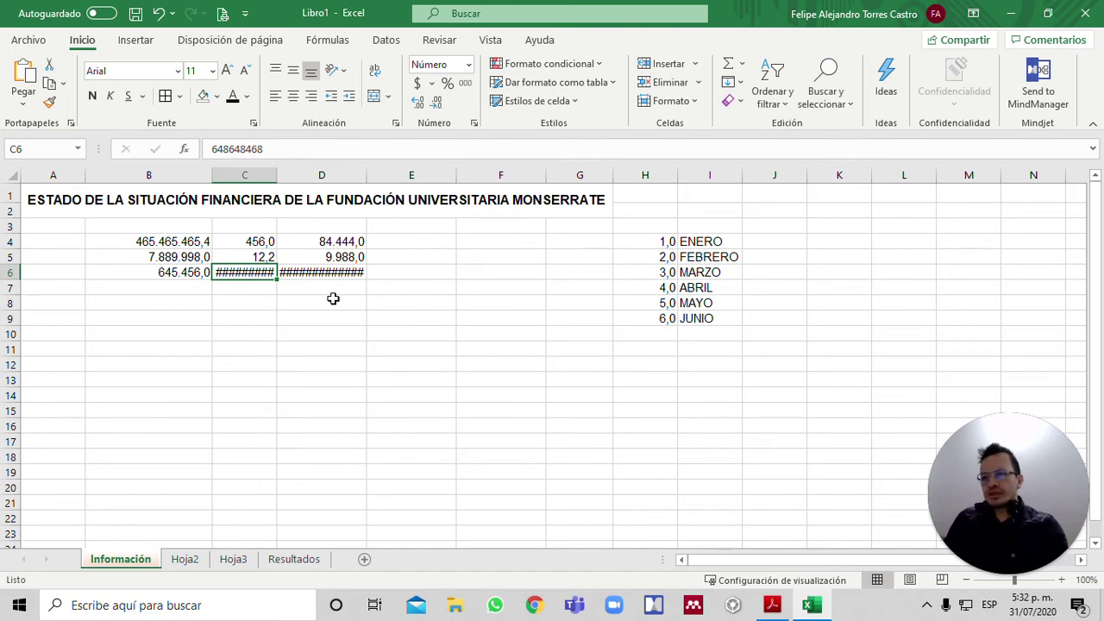
{"action": "double_click", "coordinate": [277, 177]}
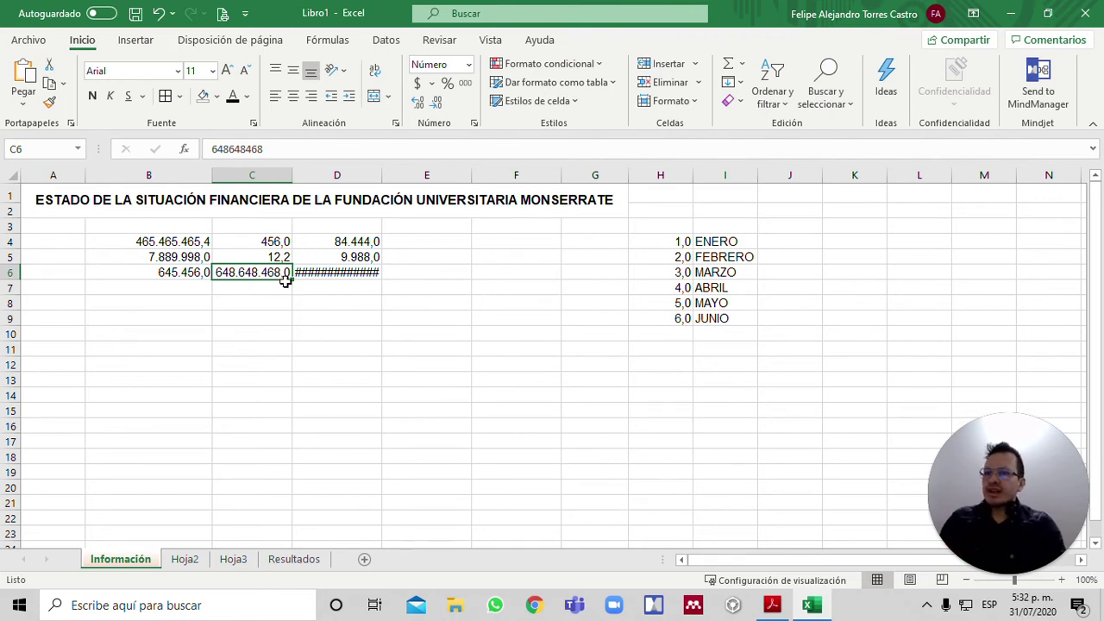
{"action": "left_click", "coordinate": [255, 177]}
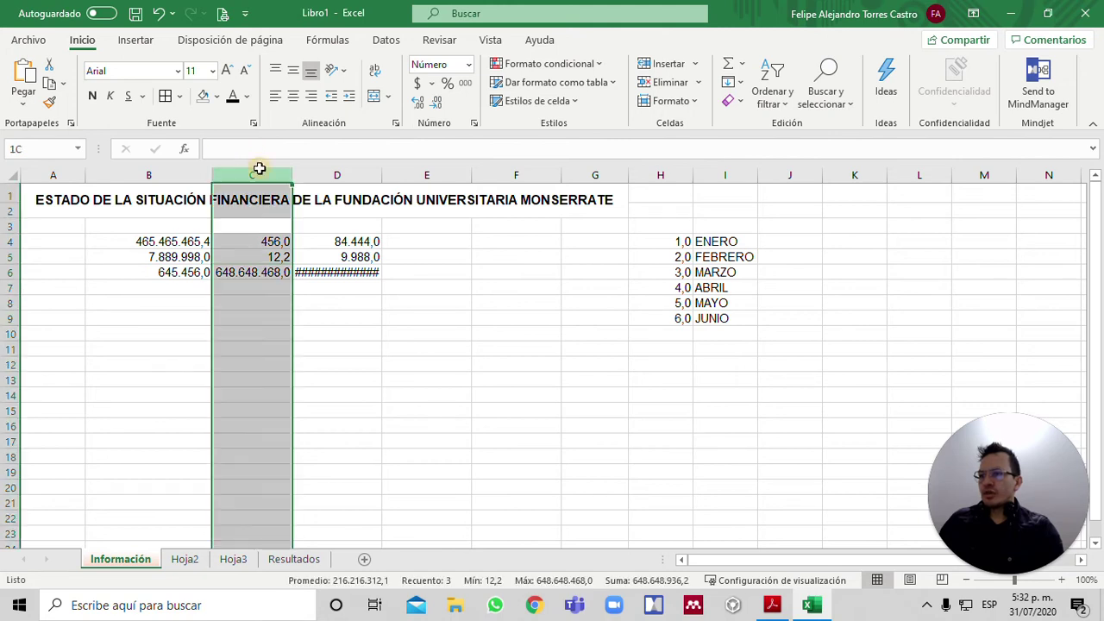
Enter the sample text "gfdgfdsgfdgfdgfdgfdgfdjgjhgjhghjg" in cell C14.
{"action": "left_click", "coordinate": [258, 396]}
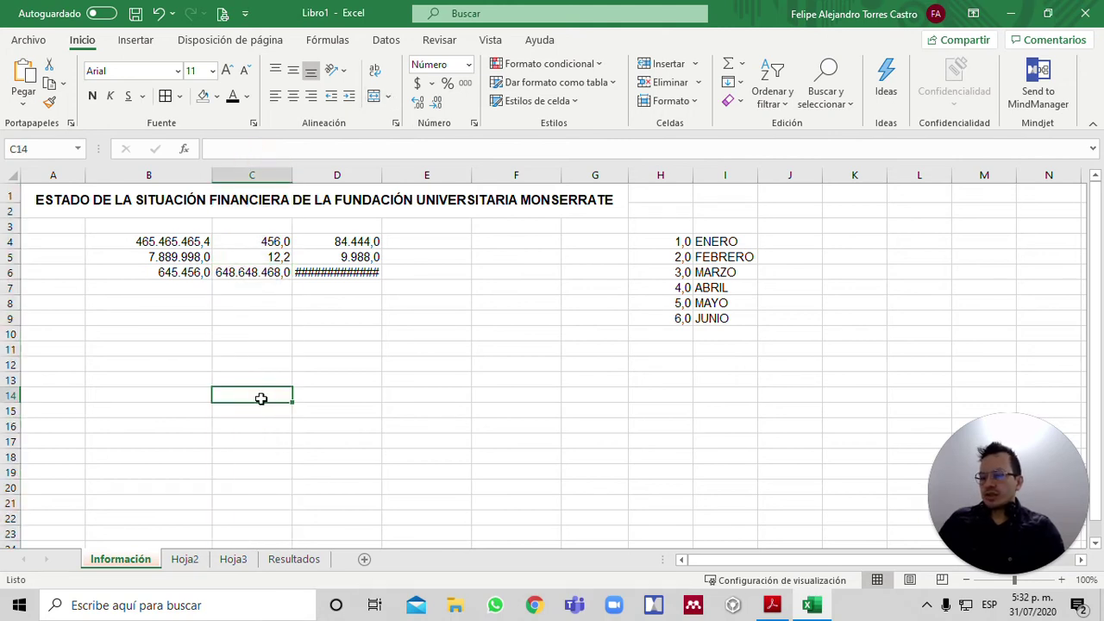
{"action": "type", "text": "gfdgfdsgfdgfdgfdgfdgfdjgjhgjhghjg"}
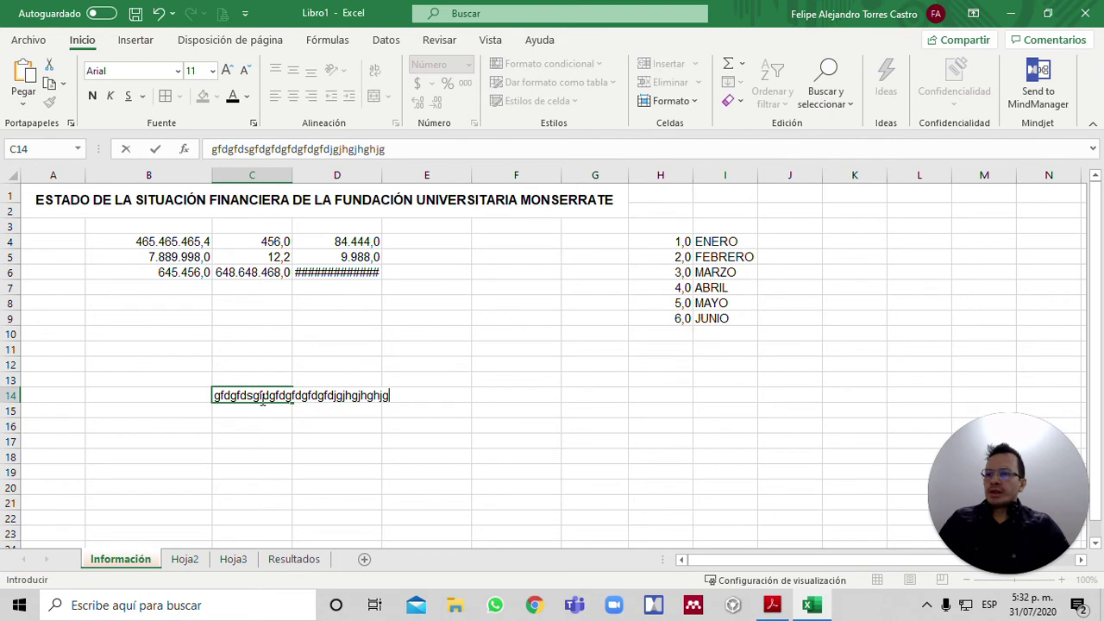
{"action": "key", "text": "Return"}
Autofit column C again so that its width matches the long text in C14.
{"action": "left_click", "coordinate": [261, 398]}
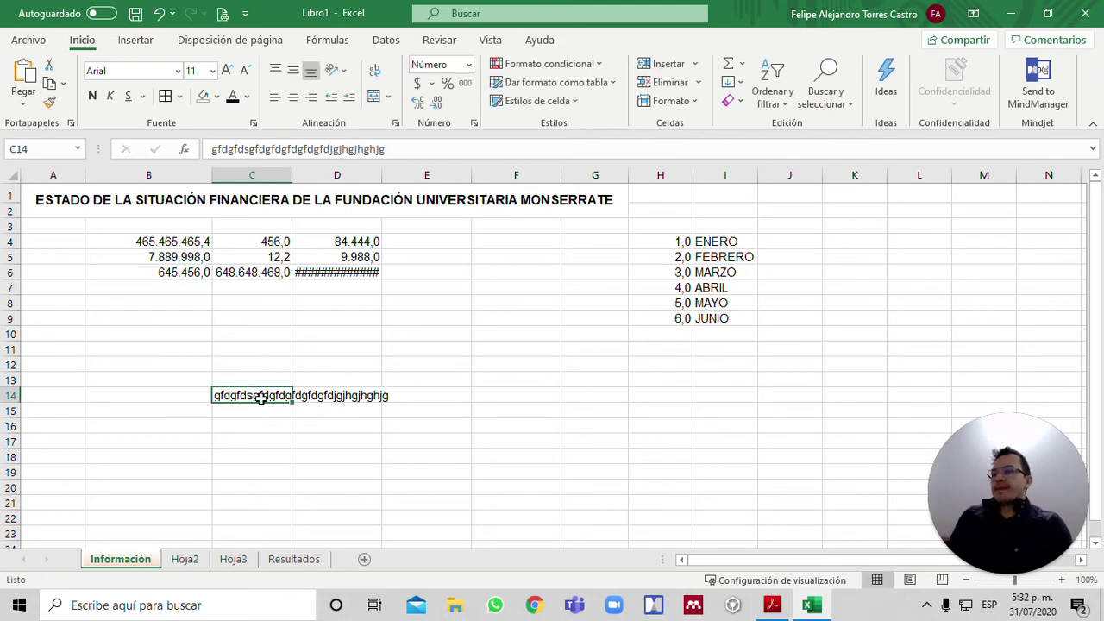
{"action": "left_click", "coordinate": [250, 287]}
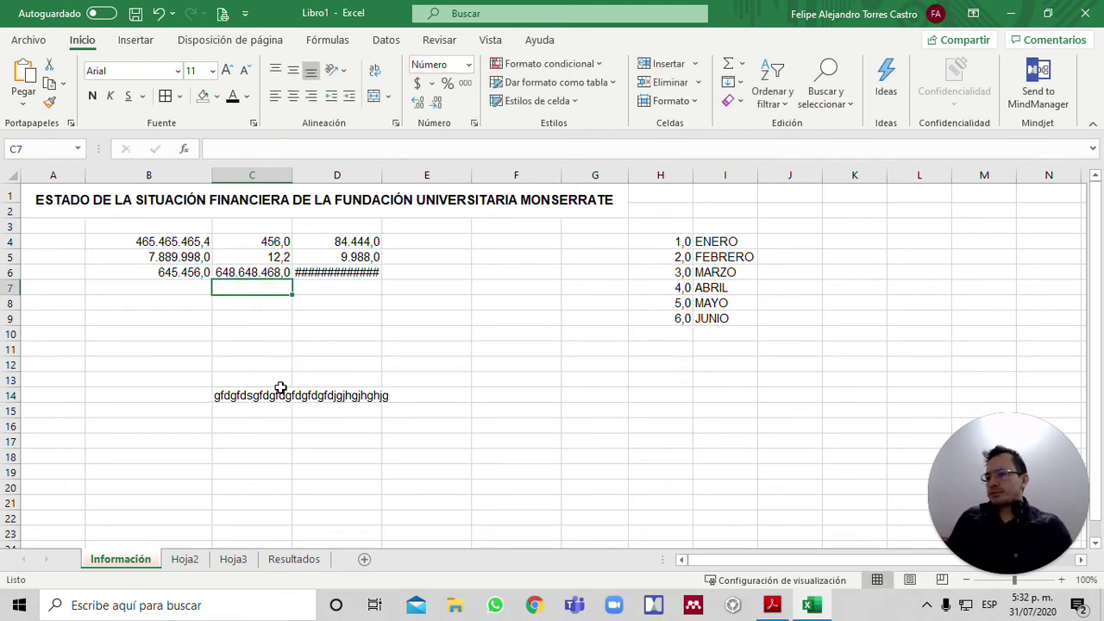
{"action": "left_click", "coordinate": [282, 395]}
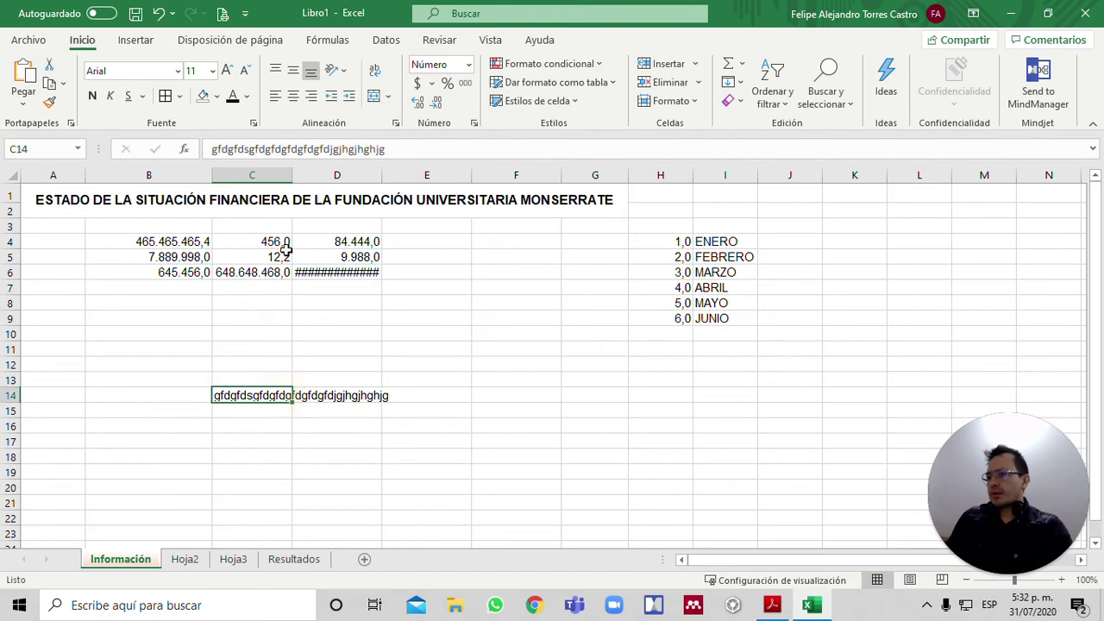
{"action": "double_click", "coordinate": [291, 176]}
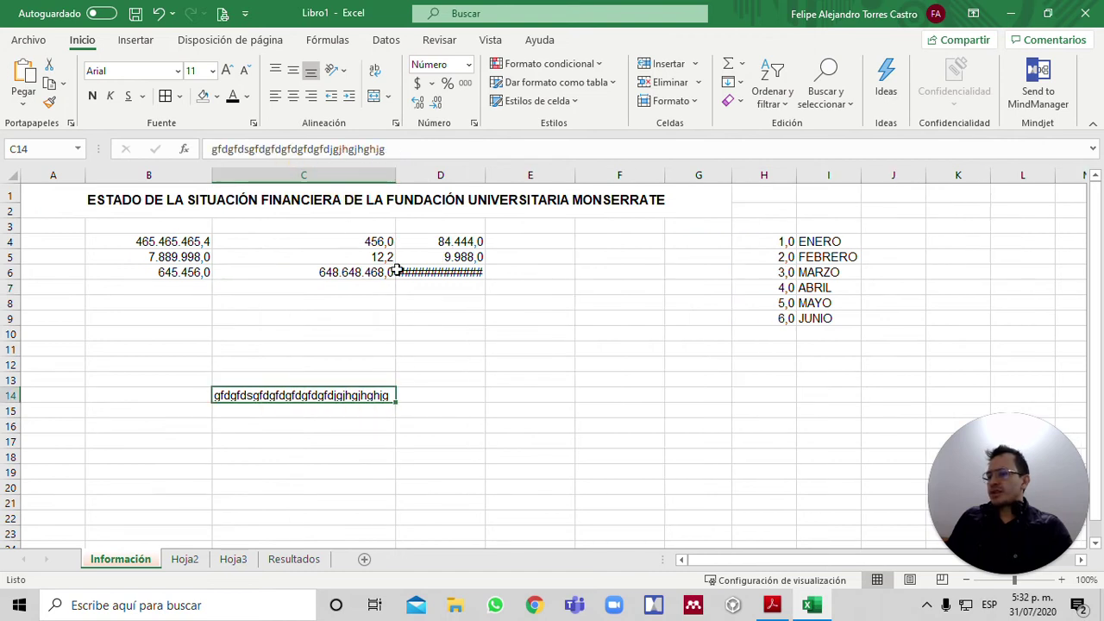
Undo the last autofit of column C and clear the sample text from cell C14.
{"action": "left_click", "coordinate": [335, 273]}
{"action": "left_click", "coordinate": [294, 395]}
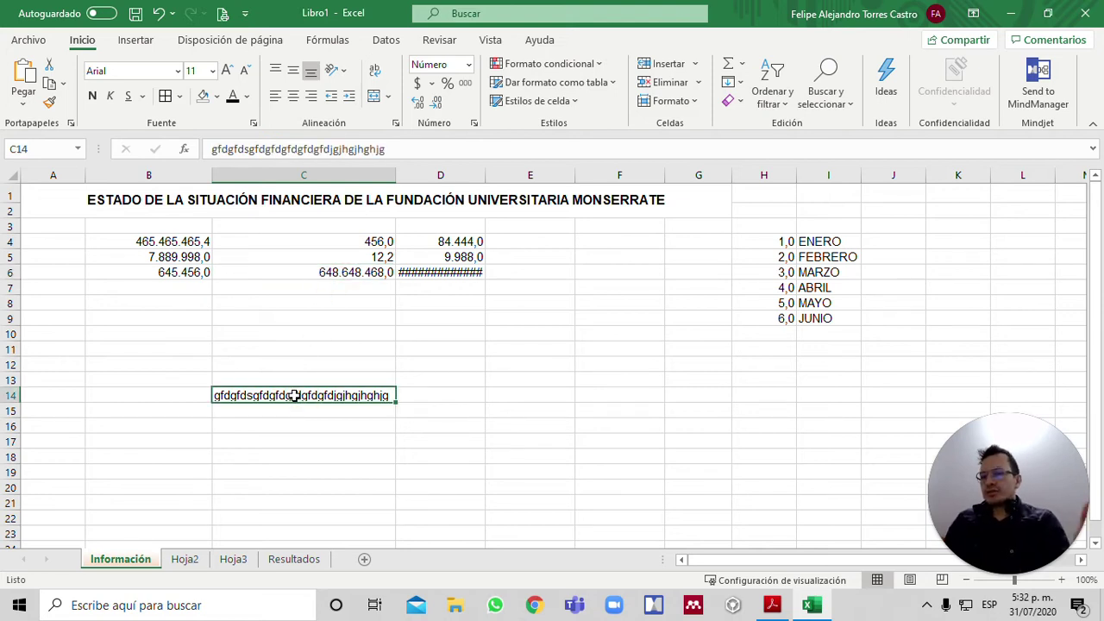
{"action": "key", "text": "ctrl+z"}
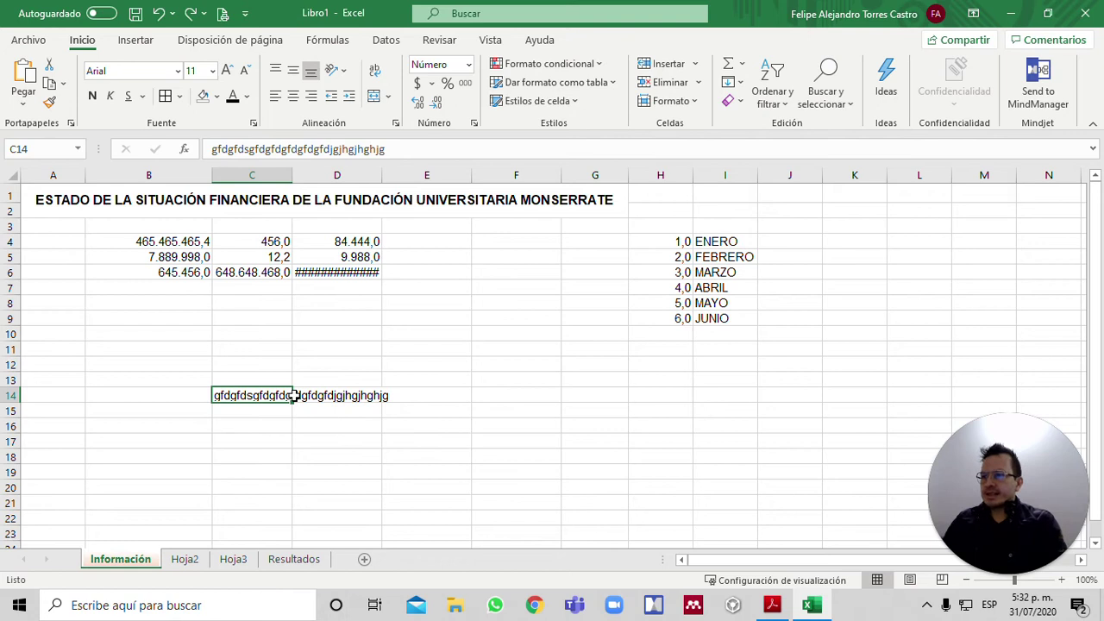
{"action": "key", "text": "Delete"}
Autofit the width of column D to the long number in cell D6.
{"action": "key", "text": "Up"}
{"action": "key", "text": "Up"}
{"action": "key", "text": "Up"}
{"action": "key", "text": "Up"}
{"action": "key", "text": "Up"}
{"action": "key", "text": "Up"}
{"action": "key", "text": "Up"}
{"action": "key", "text": "Up"}
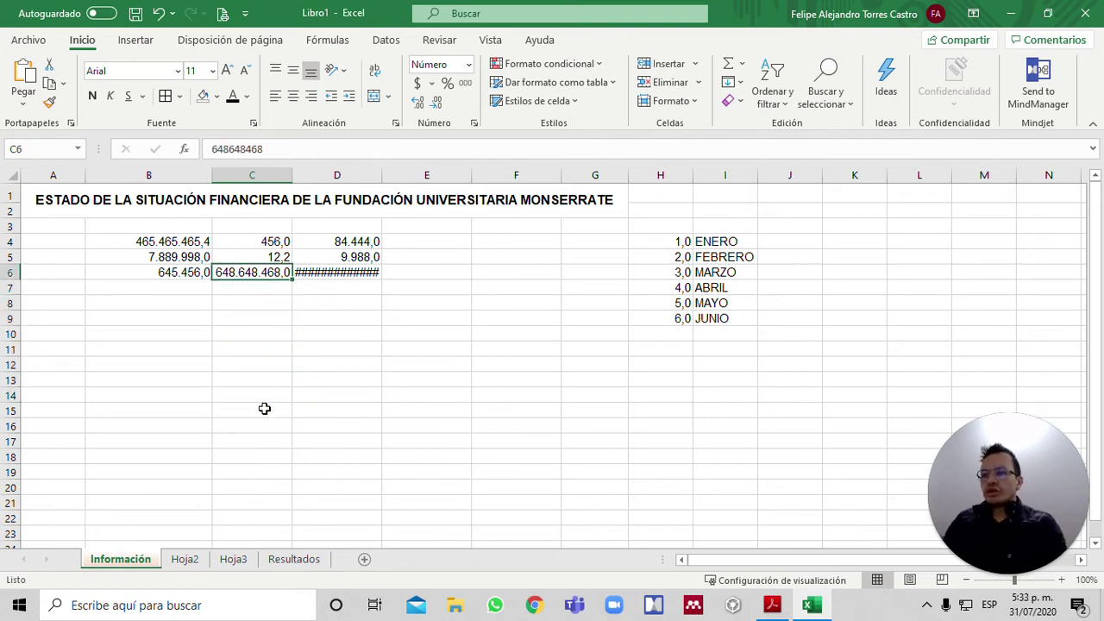
{"action": "left_click", "coordinate": [341, 271]}
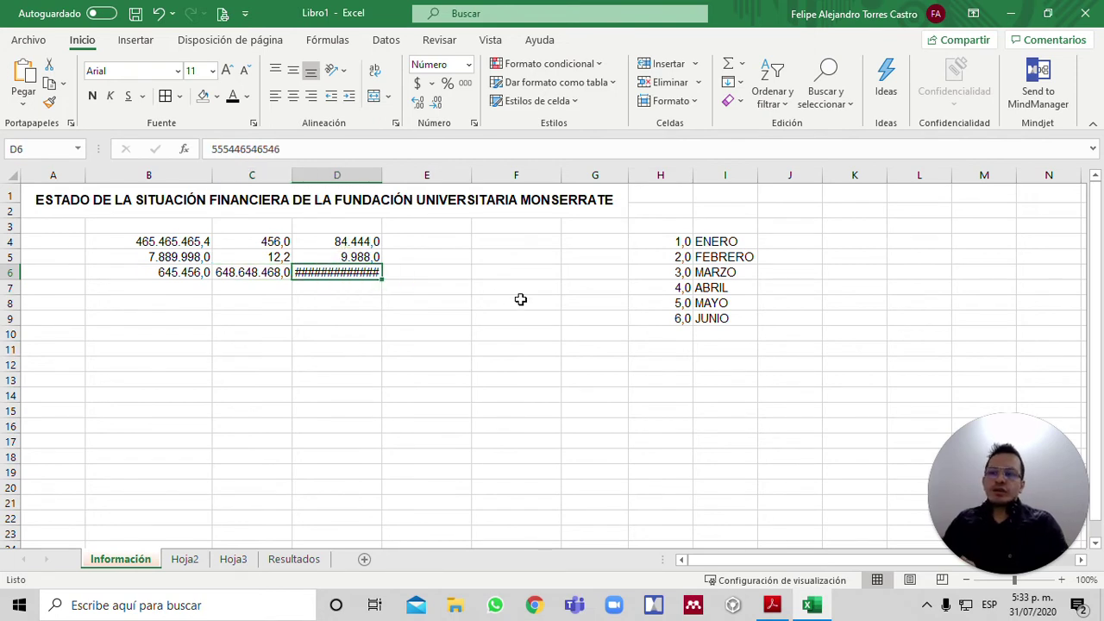
{"action": "key", "text": "Left"}
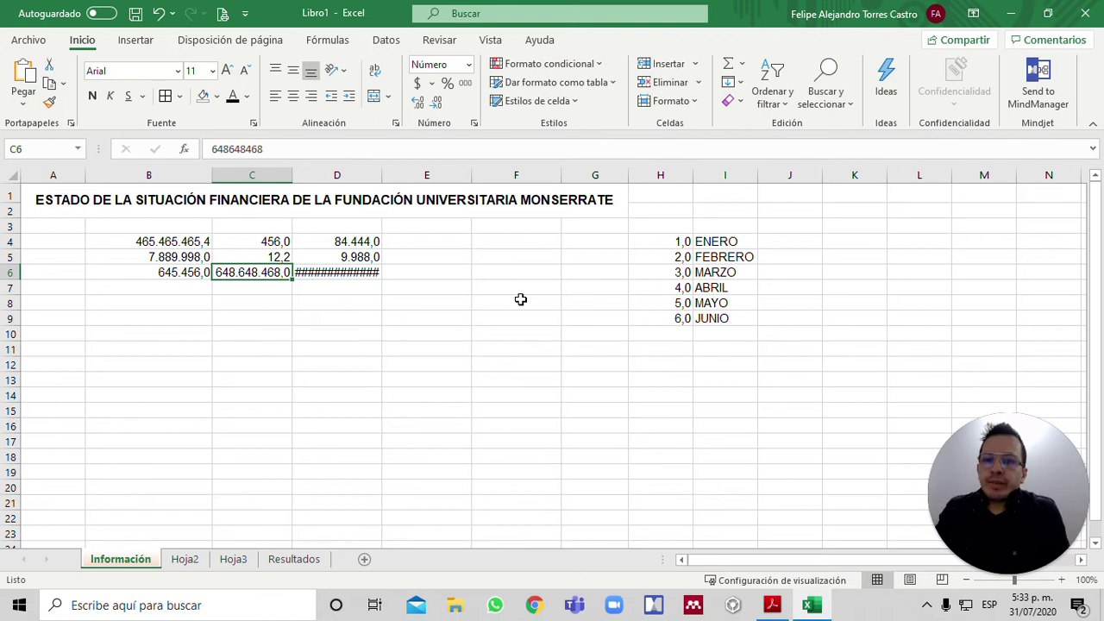
{"action": "key", "text": "Right"}
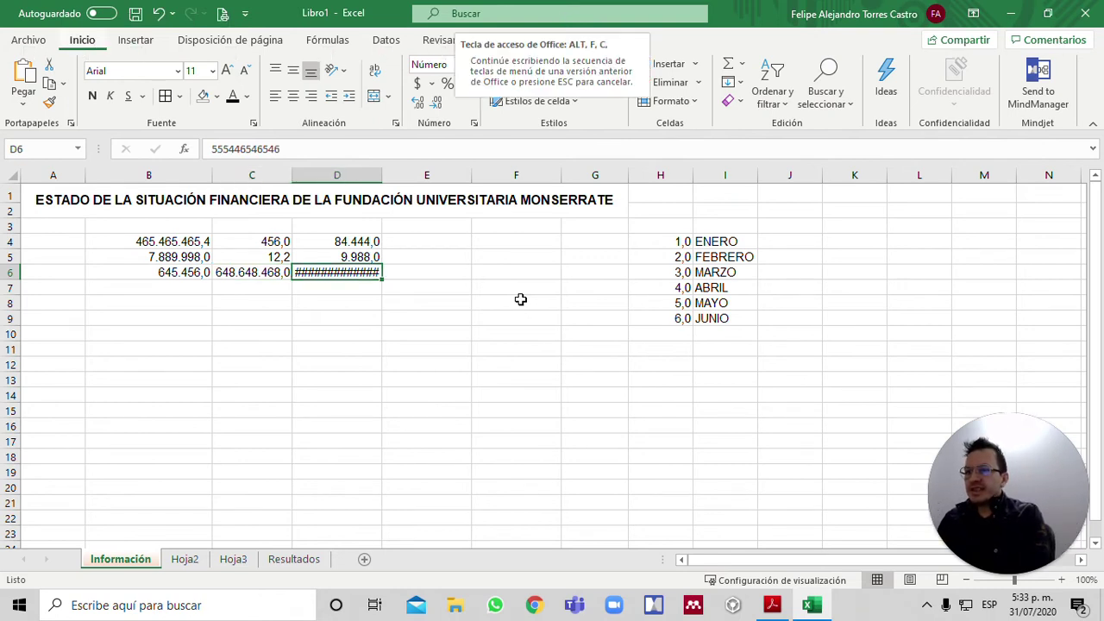
{"action": "key", "text": "a"}
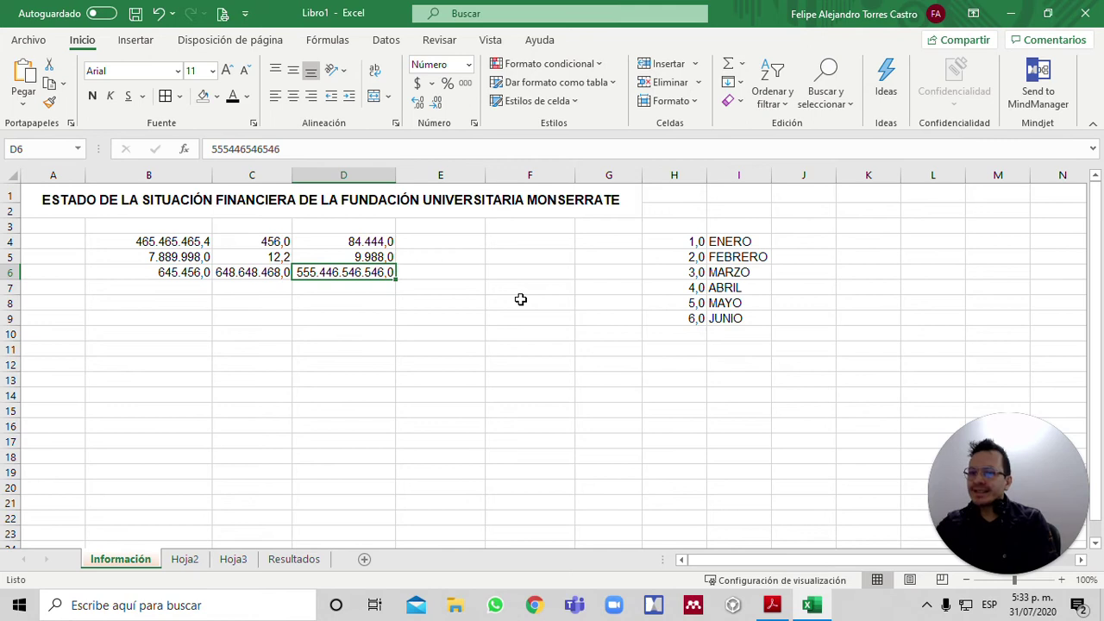
Undo the recent edits back to before column C was autofitted and the sample text was entered in C14.
{"action": "key", "text": "Return"}
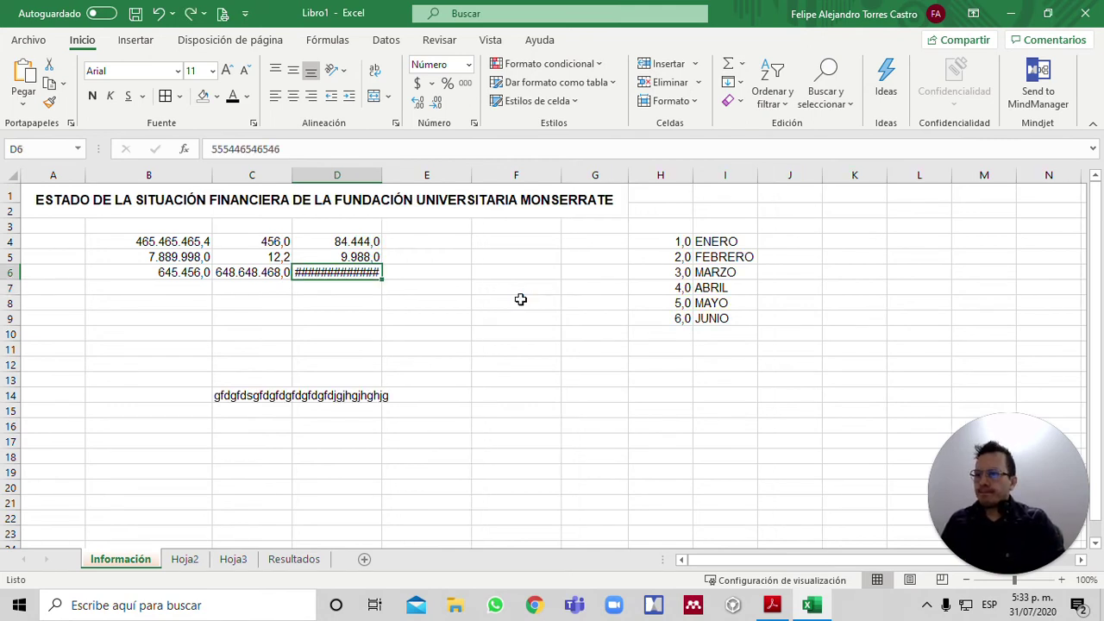
{"action": "key", "text": "ctrl+z"}
{"action": "key", "text": "ctrl+z"}
{"action": "key", "text": "ctrl+z"}
{"action": "key", "text": "ctrl+z"}
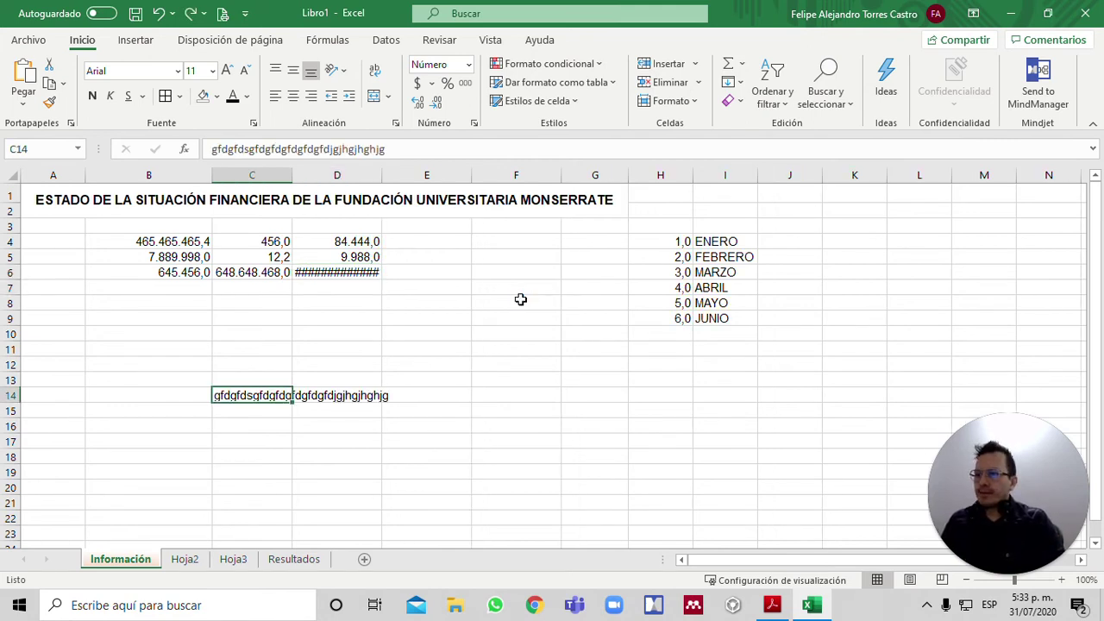
Enter the sample text "dfsafdsfdsfdsfdsgfd" in cell C12.
{"action": "key", "text": "Down"}
{"action": "key", "text": "Down"}
{"action": "key", "text": "Down"}
{"action": "key", "text": "Down"}
{"action": "key", "text": "Down"}
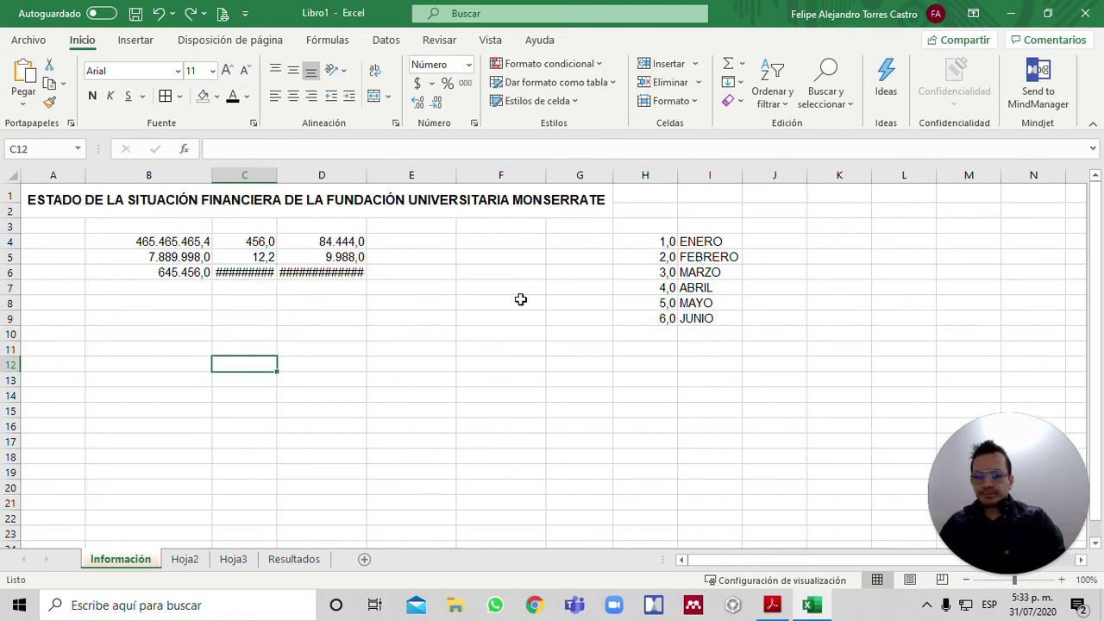
{"action": "type", "text": "dfsafdsfdsfdsfdsgfd"}
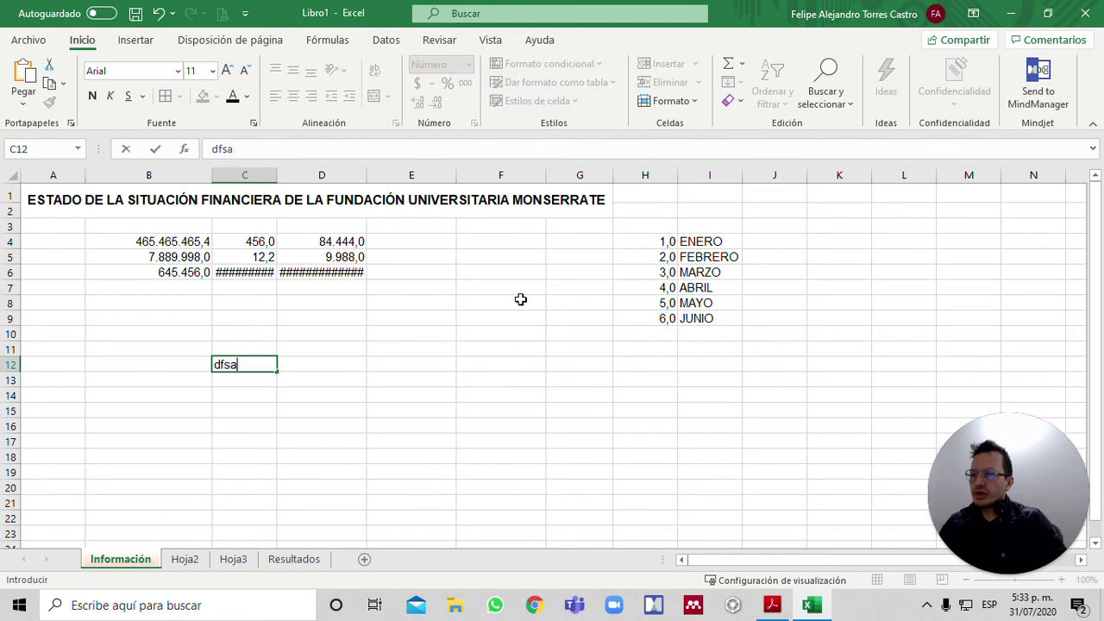
{"action": "key", "text": "Return"}
Enter a long sample number beginning with 4848 in cell D12, beside the sample text.
{"action": "key", "text": "Right"}
{"action": "key", "text": "Right"}
{"action": "key", "text": "Up"}
{"action": "key", "text": "Left"}
{"action": "type", "text": "4848"}
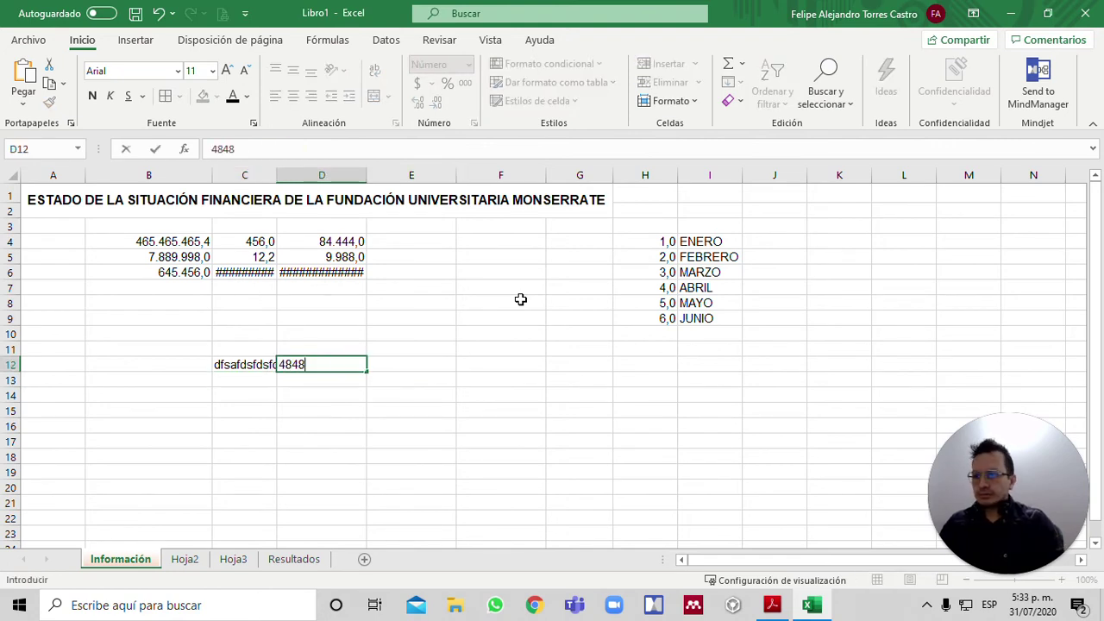
{"action": "type", "text": "4848544564564564564564"}
{"action": "key", "text": "Return"}
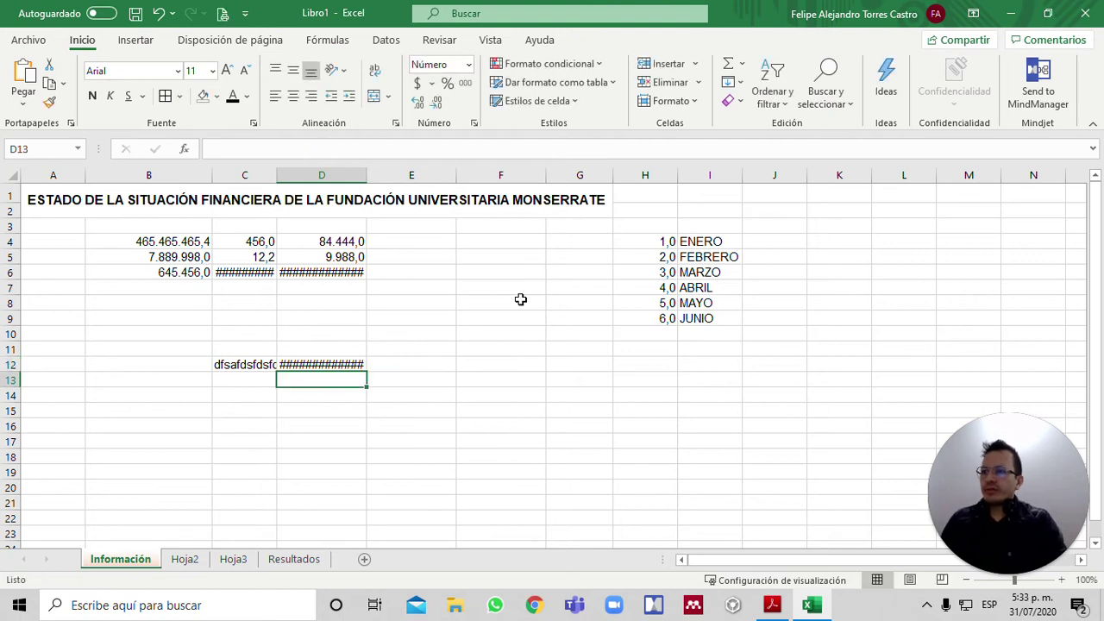
Autofit column C to the number in C6 alone, and undo that width change.
{"action": "key", "text": "Up"}
{"action": "key", "text": "Left"}
{"action": "key", "text": "Left"}
{"action": "key", "text": "Right"}
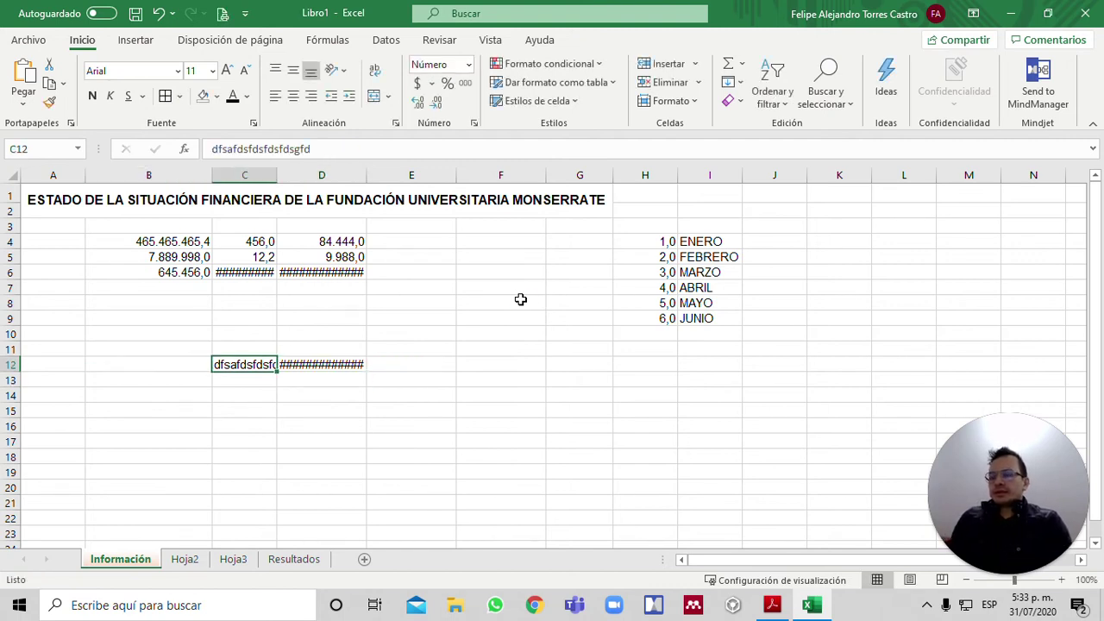
{"action": "key", "text": "Up"}
{"action": "key", "text": "Up"}
{"action": "key", "text": "Up"}
{"action": "key", "text": "Up"}
{"action": "key", "text": "Up"}
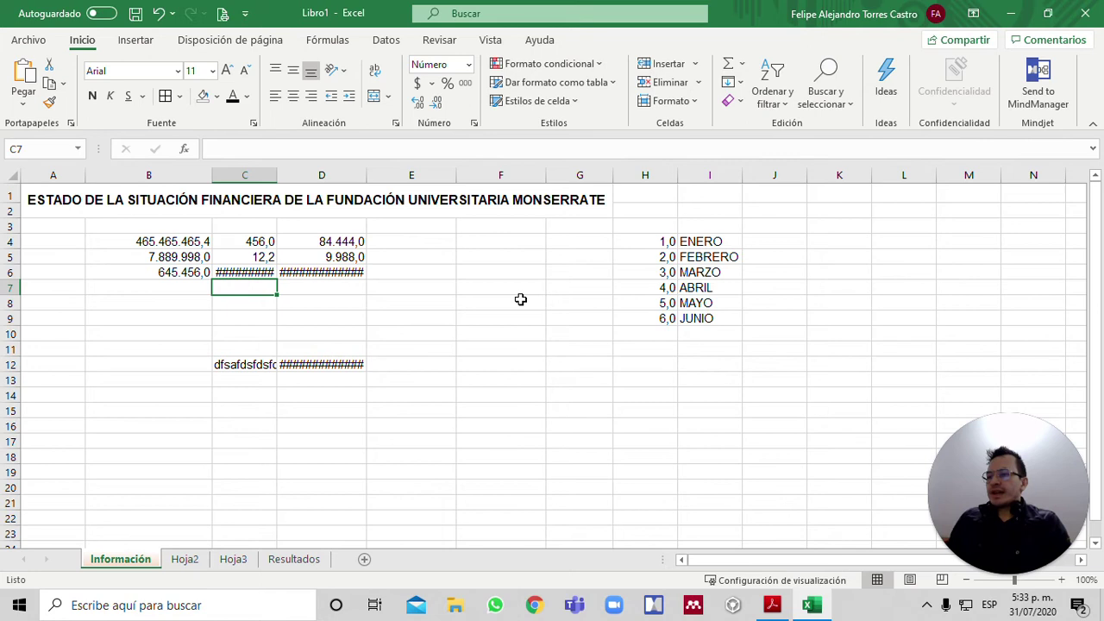
{"action": "key", "text": "Up"}
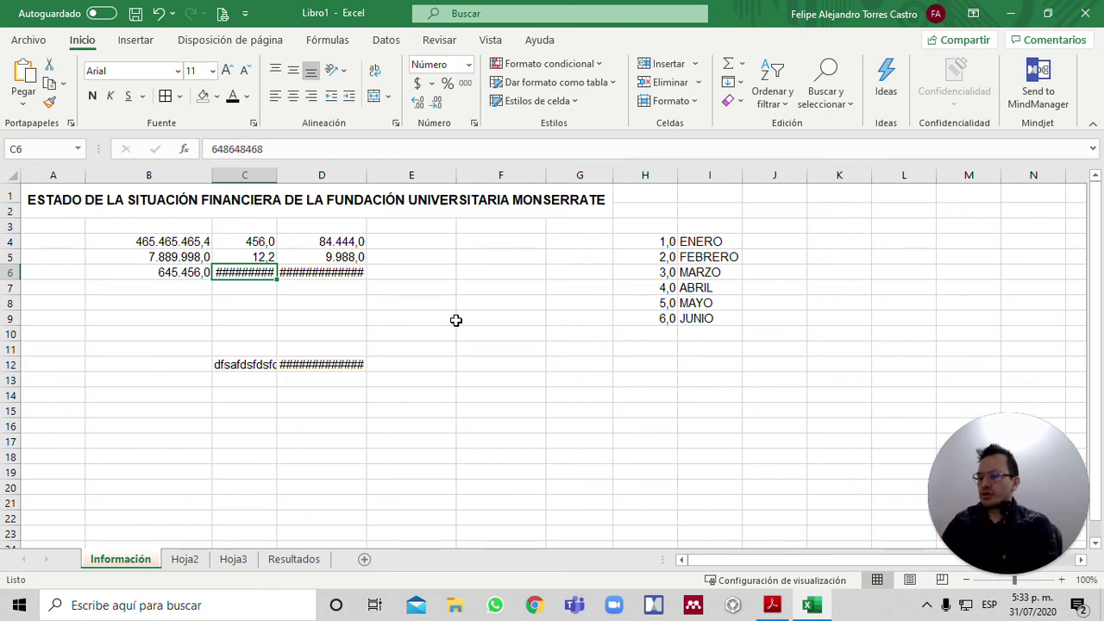
{"action": "key", "text": "alt"}
{"action": "key", "text": "f"}
{"action": "key", "text": "c"}
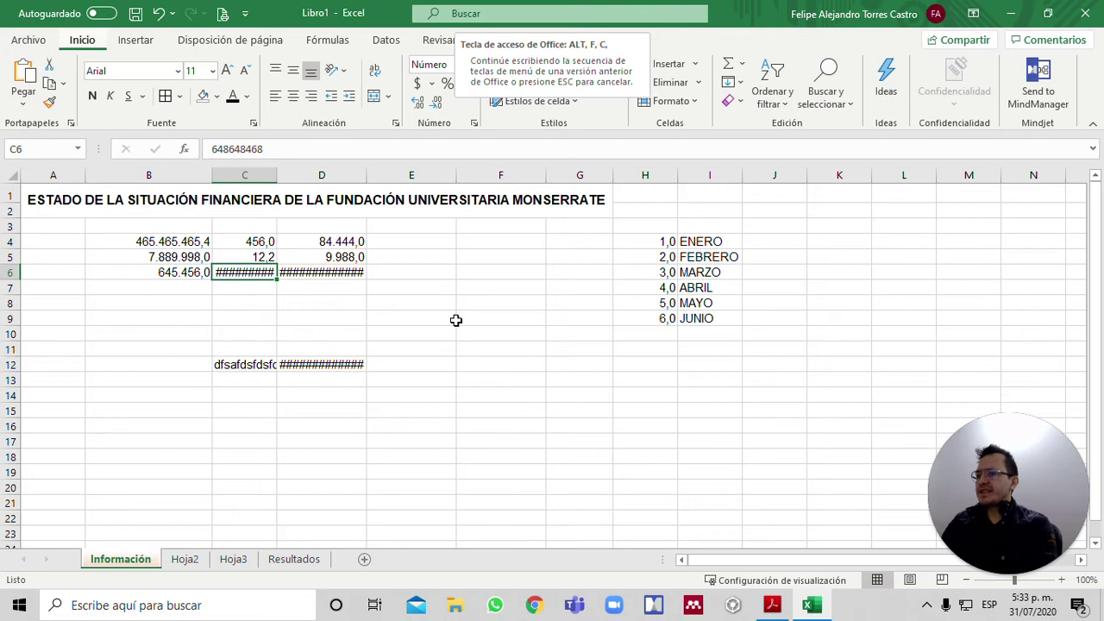
{"action": "key", "text": "a"}
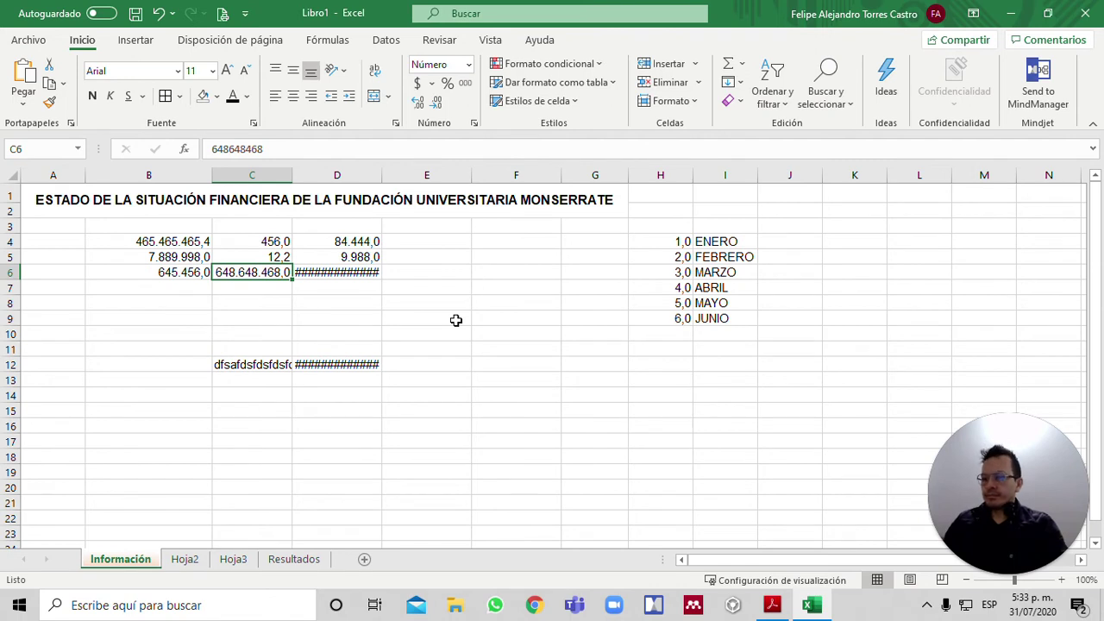
{"action": "key", "text": "ctrl+z"}
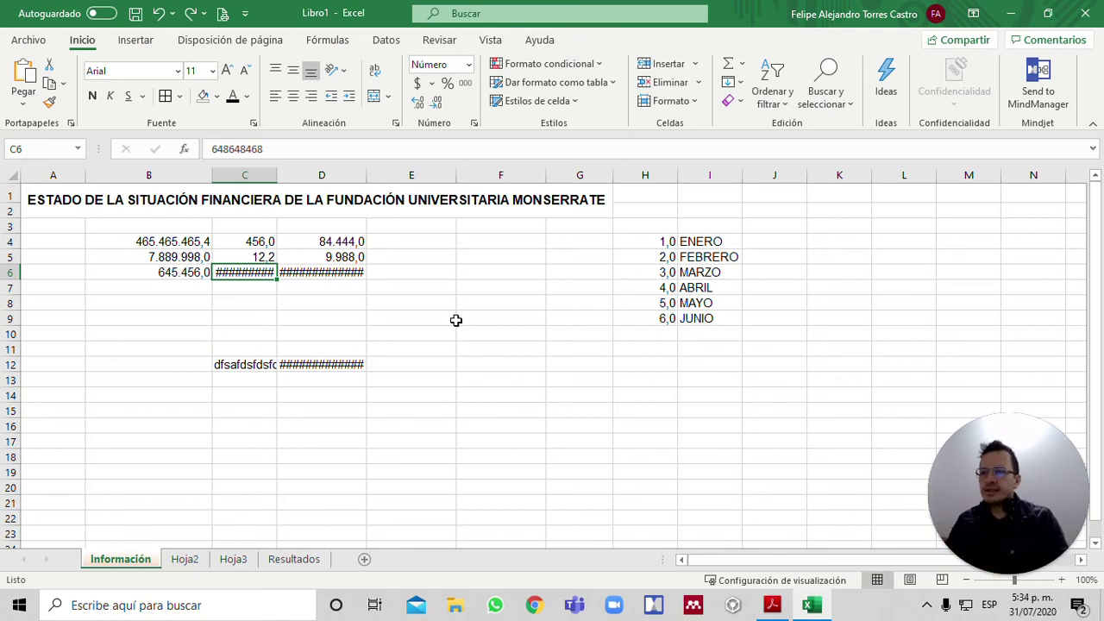
Practise extending and shrinking a cell selection that starts at C6, reaching as far as K14.
{"action": "key", "text": "shift+Right"}
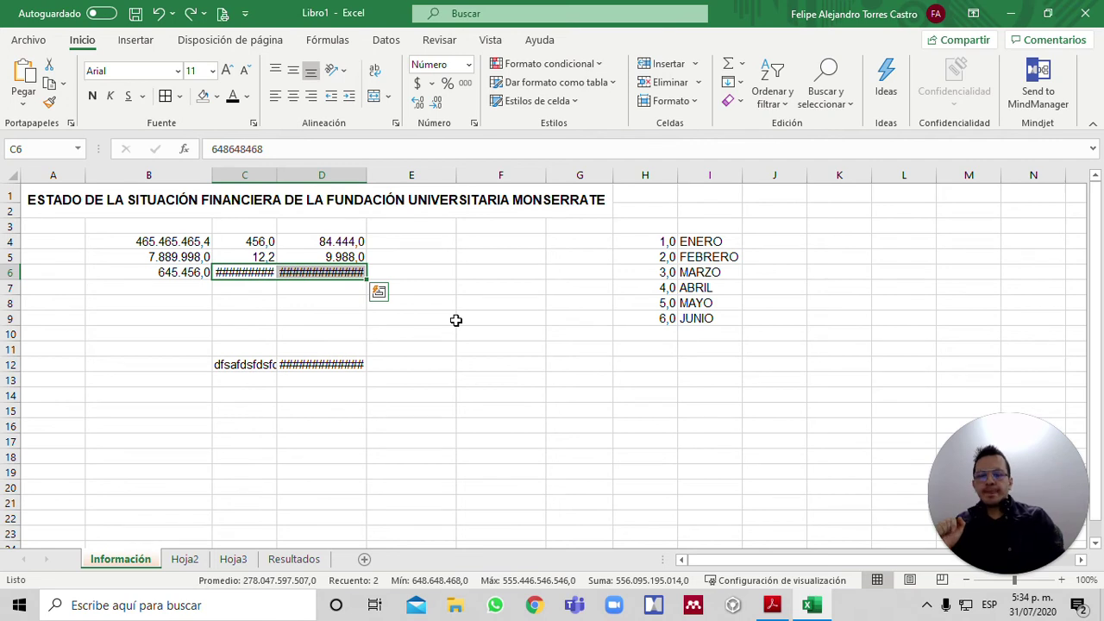
{"action": "left_click", "coordinate": [433, 273]}
{"action": "left_click", "coordinate": [263, 273]}
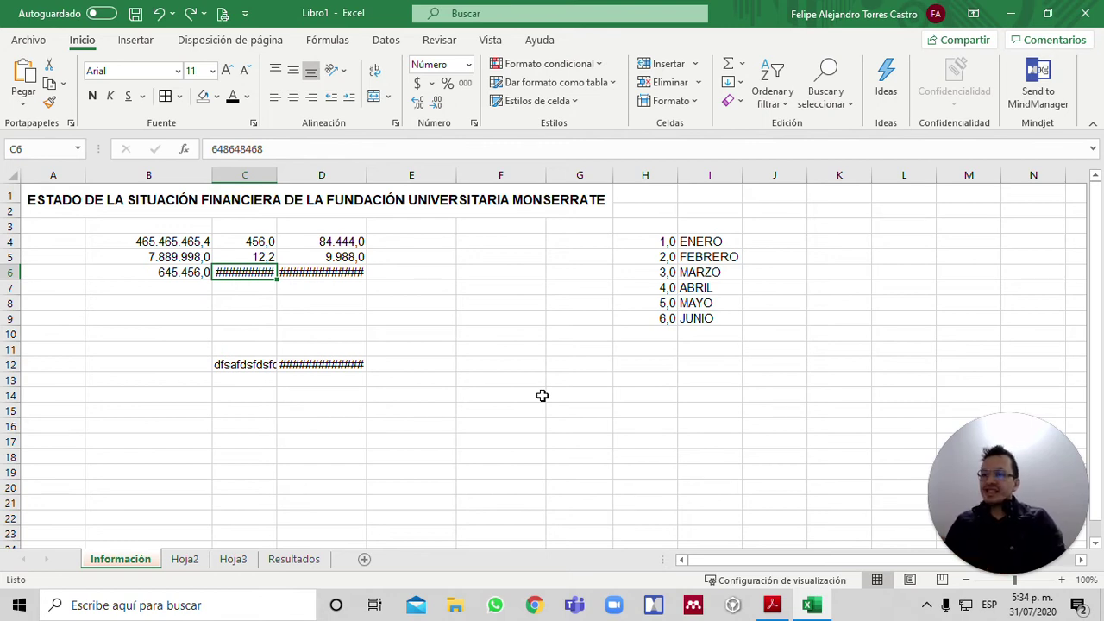
{"action": "key", "text": "shift+Right"}
{"action": "key", "text": "shift+Right"}
{"action": "key", "text": "shift+Right"}
{"action": "key", "text": "shift+Right"}
{"action": "key", "text": "shift+Right"}
{"action": "key", "text": "shift+Right"}
{"action": "key", "text": "shift+Right"}
{"action": "key", "text": "shift+Right"}
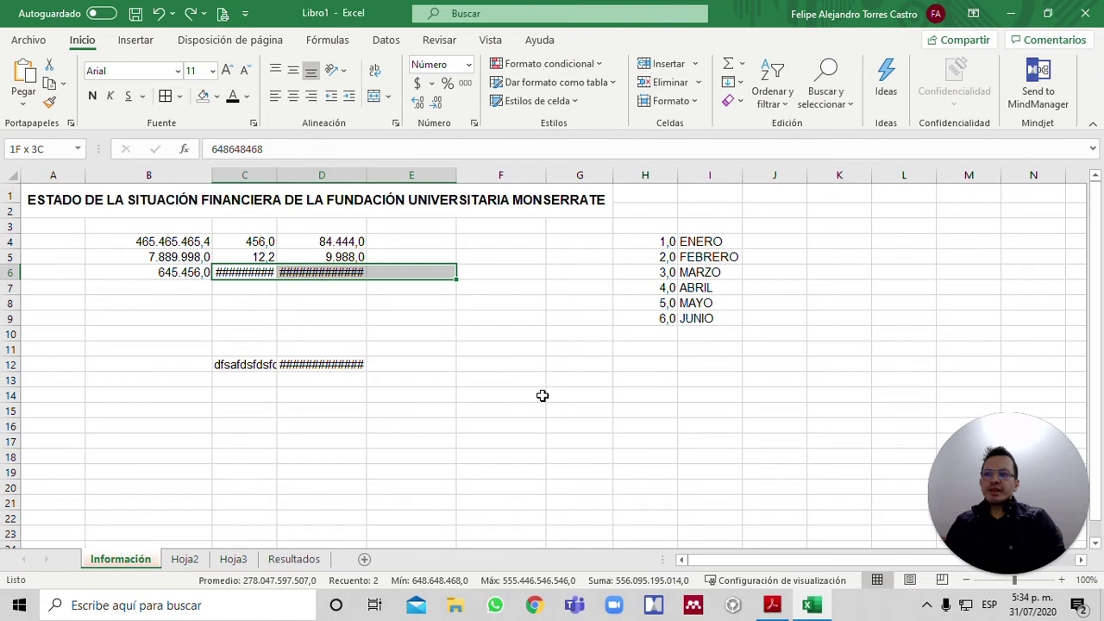
{"action": "key", "text": "shift+Down"}
{"action": "key", "text": "shift+Down"}
{"action": "key", "text": "shift+Down"}
{"action": "key", "text": "shift+Down"}
{"action": "key", "text": "shift+Down"}
{"action": "key", "text": "shift+Down"}
{"action": "key", "text": "shift+Down"}
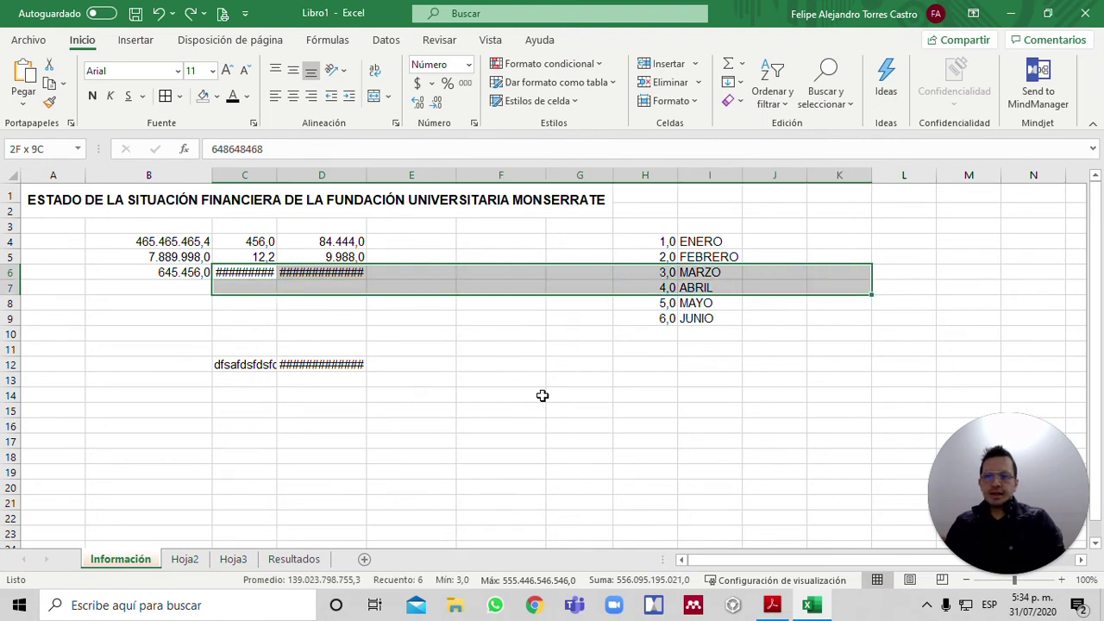
{"action": "key", "text": "shift+Down"}
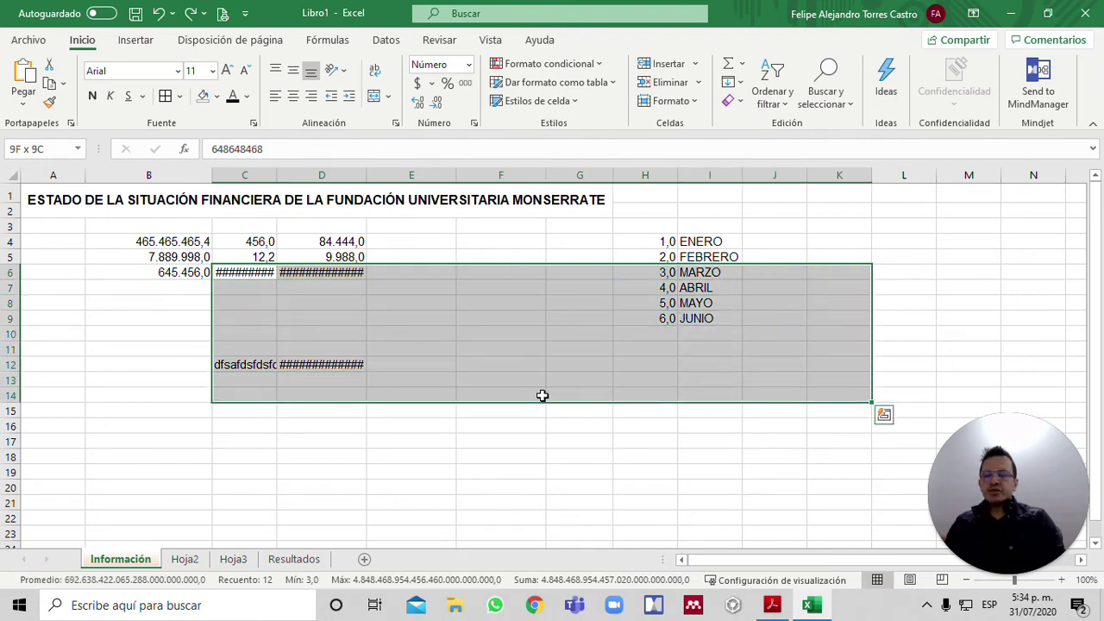
{"action": "key", "text": "shift+Left"}
{"action": "key", "text": "shift+Left"}
{"action": "key", "text": "shift+Left"}
{"action": "key", "text": "shift+Left"}
{"action": "key", "text": "shift+Left"}
{"action": "key", "text": "shift+Left"}
{"action": "key", "text": "shift+Left"}
{"action": "key", "text": "shift+Left"}
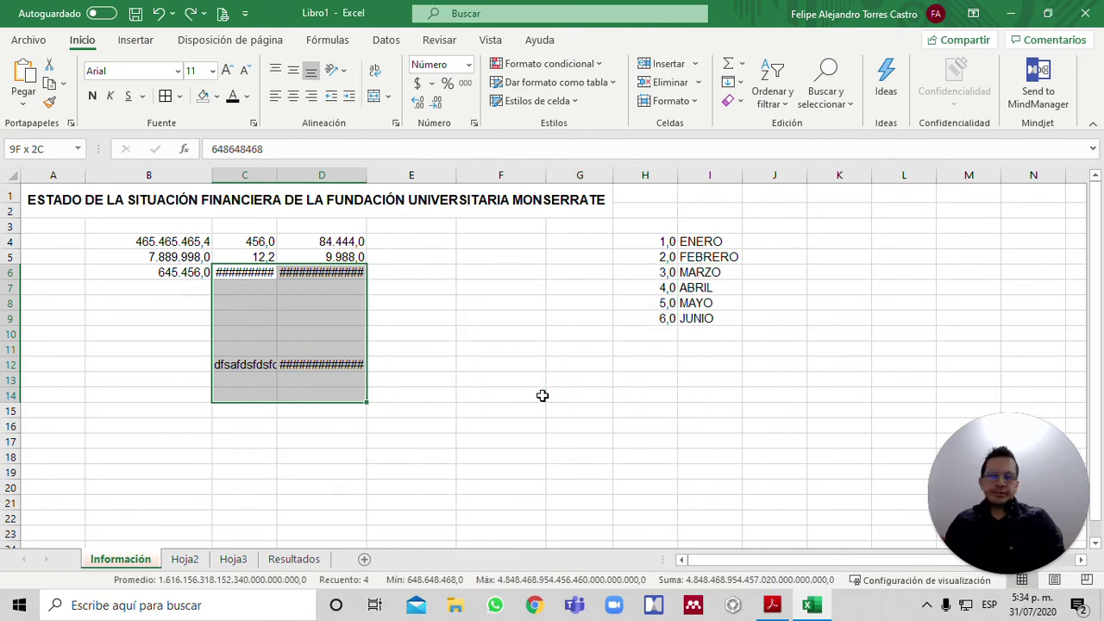
{"action": "key", "text": "shift+Up"}
{"action": "key", "text": "shift+Up"}
{"action": "key", "text": "shift+Up"}
{"action": "key", "text": "shift+Up"}
{"action": "key", "text": "shift+Up"}
{"action": "key", "text": "shift+Up"}
{"action": "key", "text": "shift+Up"}
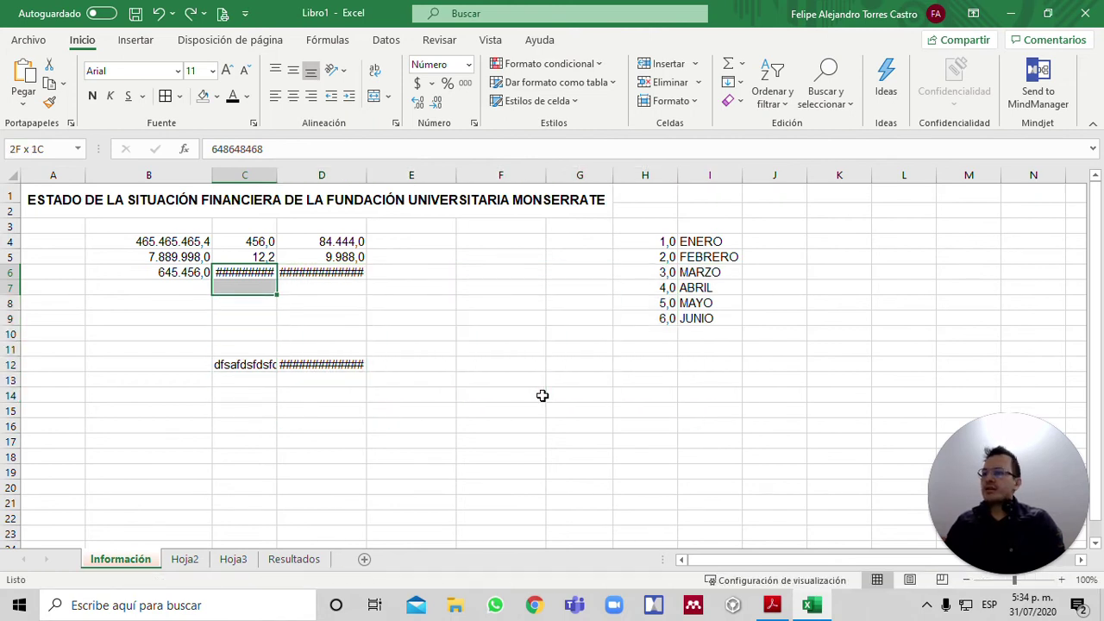
{"action": "key", "text": "shift+Right"}
{"action": "key", "text": "shift+Right"}
{"action": "key", "text": "shift+Right"}
{"action": "key", "text": "shift+Right"}
{"action": "key", "text": "shift+Right"}
{"action": "key", "text": "shift+Down"}
{"action": "key", "text": "shift+Down"}
{"action": "key", "text": "shift+Down"}
{"action": "key", "text": "shift+Down"}
{"action": "key", "text": "shift+Down"}
{"action": "key", "text": "shift+Down"}
{"action": "key", "text": "shift+Down"}
{"action": "key", "text": "shift+Down"}
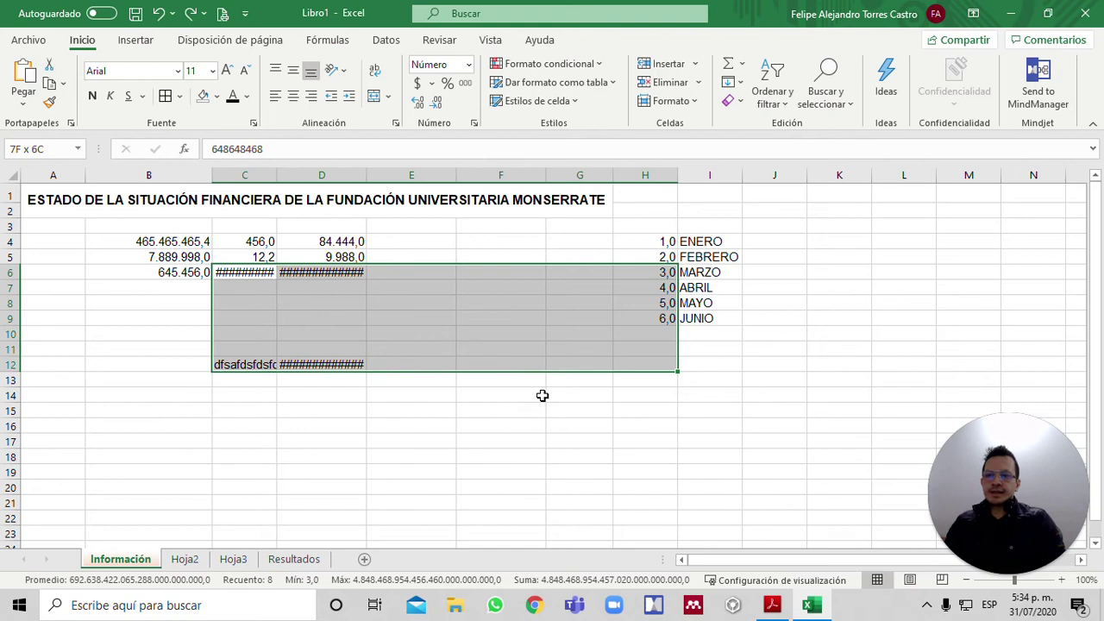
{"action": "key", "text": "shift+Left"}
{"action": "key", "text": "shift+Left"}
{"action": "key", "text": "shift+Left"}
{"action": "key", "text": "shift+Left"}
{"action": "key", "text": "shift+Left"}
{"action": "key", "text": "shift+Up"}
{"action": "key", "text": "shift+Up"}
{"action": "key", "text": "shift+Up"}
{"action": "key", "text": "shift+Up"}
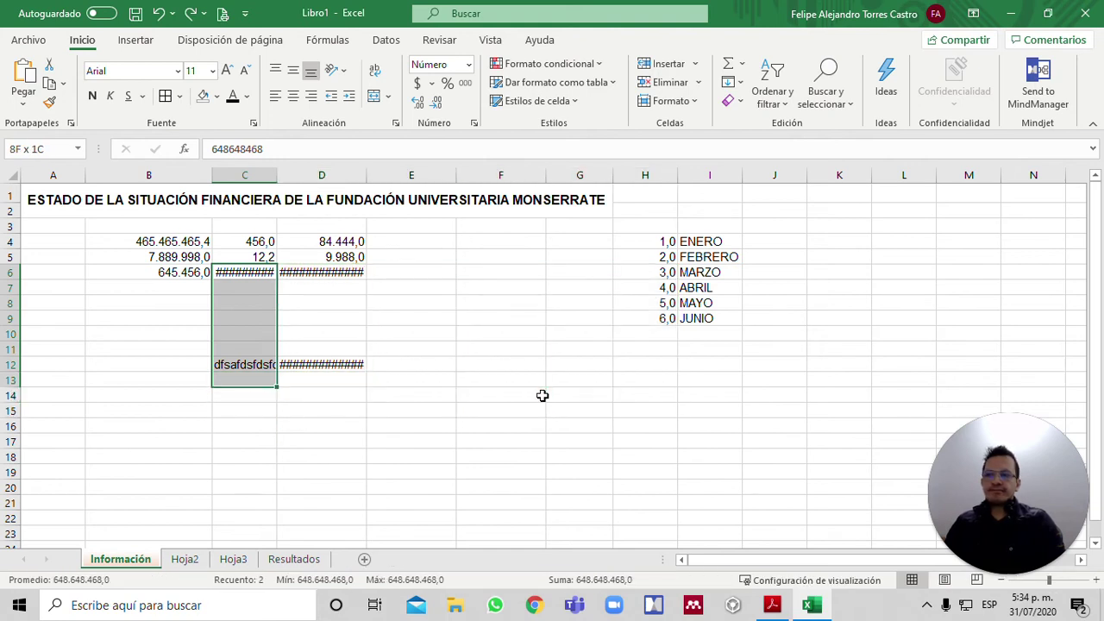
{"action": "key", "text": "shift+Up"}
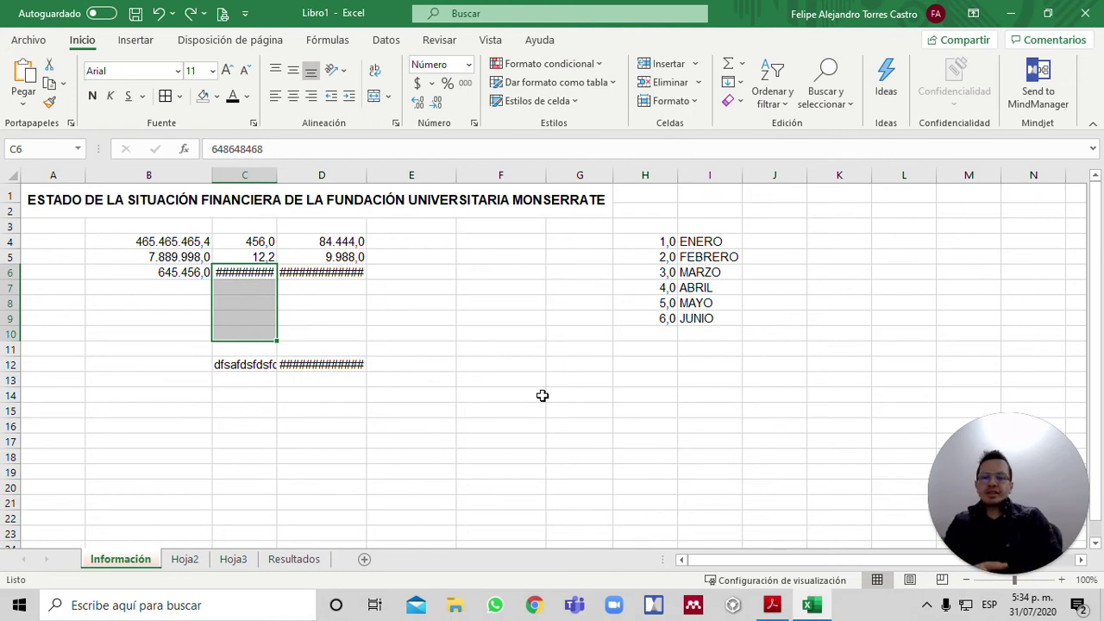
Autofit columns C and D together to the numbers in C6:D6, and select cell A4.
{"action": "key", "text": "Left"}
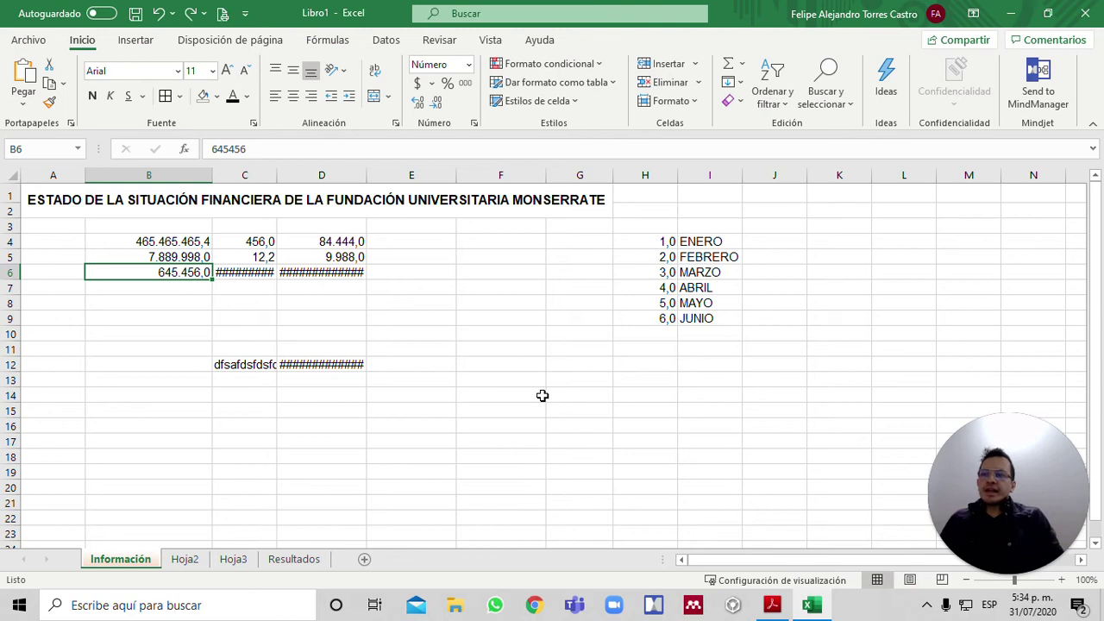
{"action": "key", "text": "Right"}
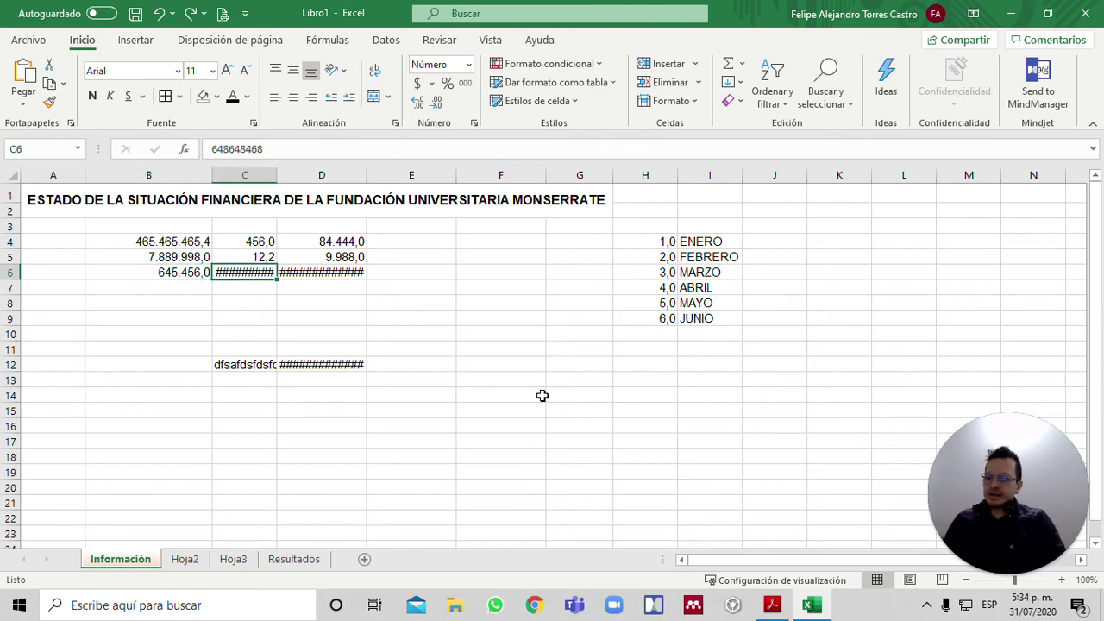
{"action": "key", "text": "shift+Right"}
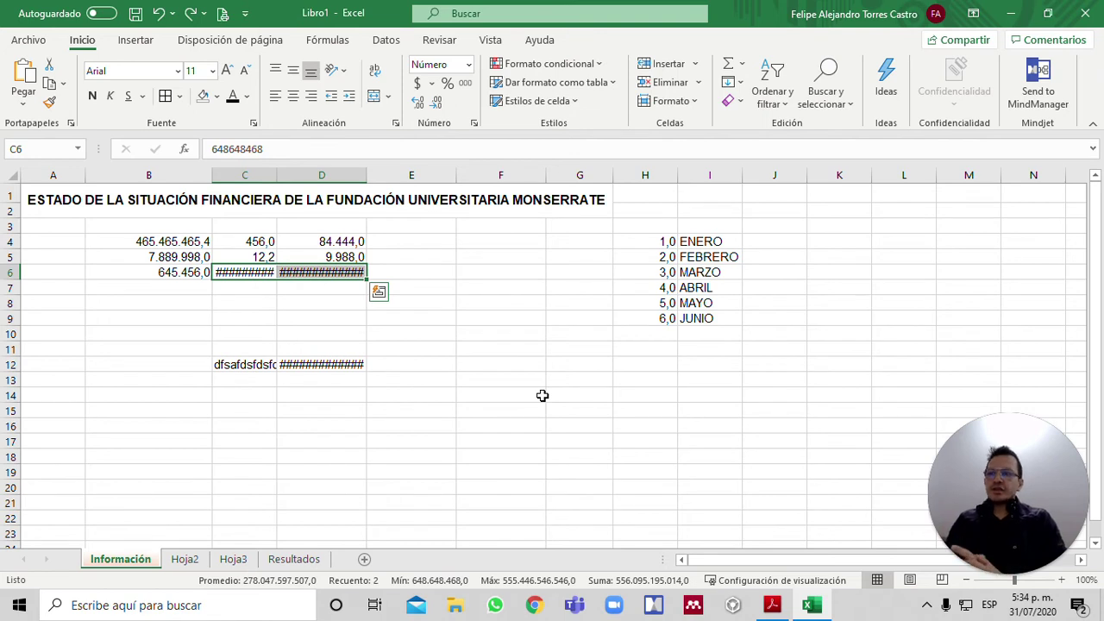
{"action": "key", "text": "alt+o"}
{"action": "key", "text": "c"}
{"action": "key", "text": "a"}
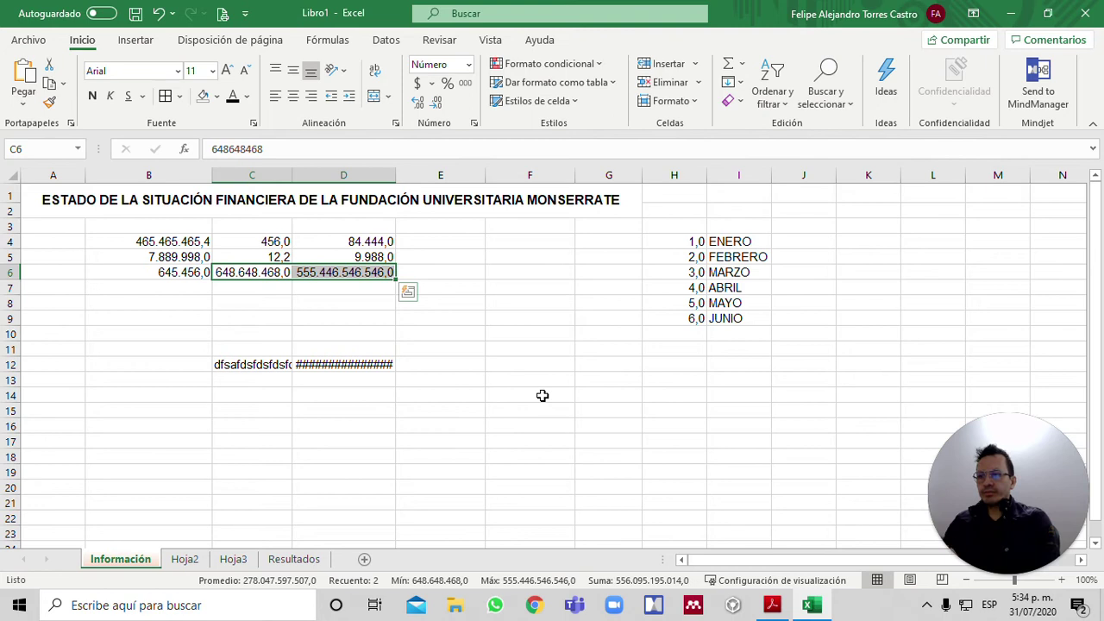
{"action": "key", "text": "Home"}
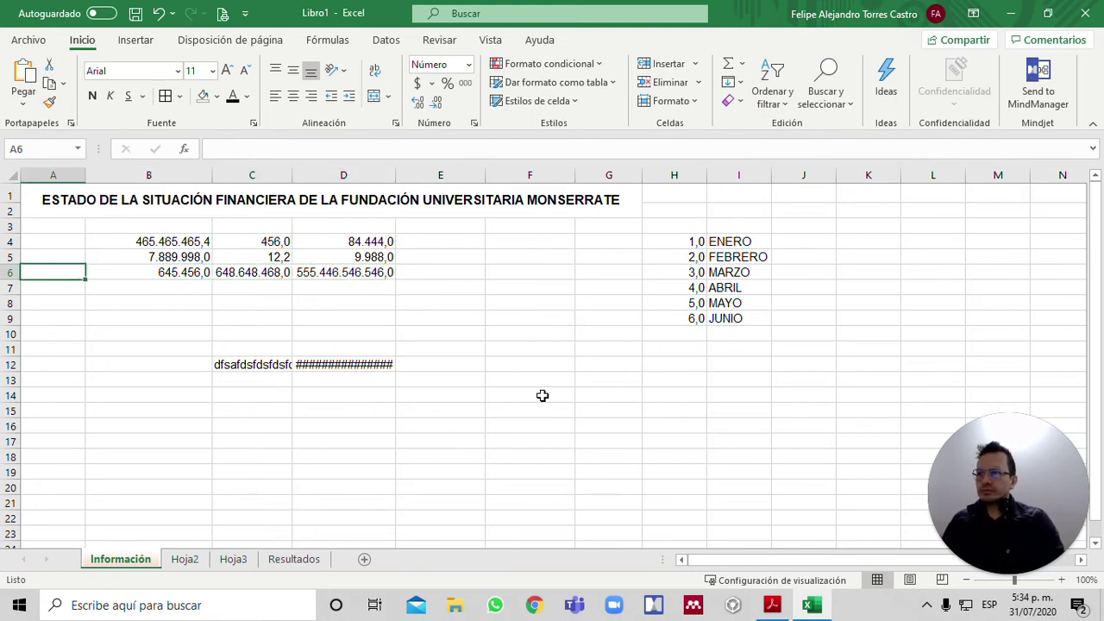
{"action": "key", "text": "Up"}
{"action": "key", "text": "Up"}
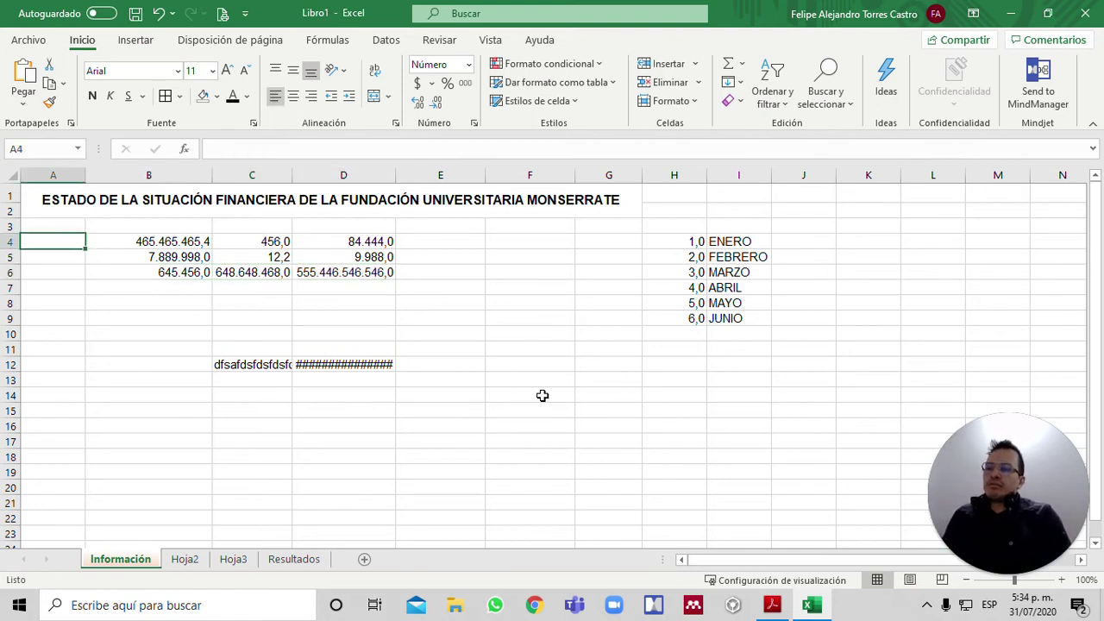
Enter the row label TOTAL in cell A7, directly below the block of numbers.
{"action": "key", "text": "Right"}
{"action": "key", "text": "Right"}
{"action": "key", "text": "Left"}
{"action": "key", "text": "Down"}
{"action": "key", "text": "Down"}
{"action": "key", "text": "Down"}
{"action": "key", "text": "Left"}
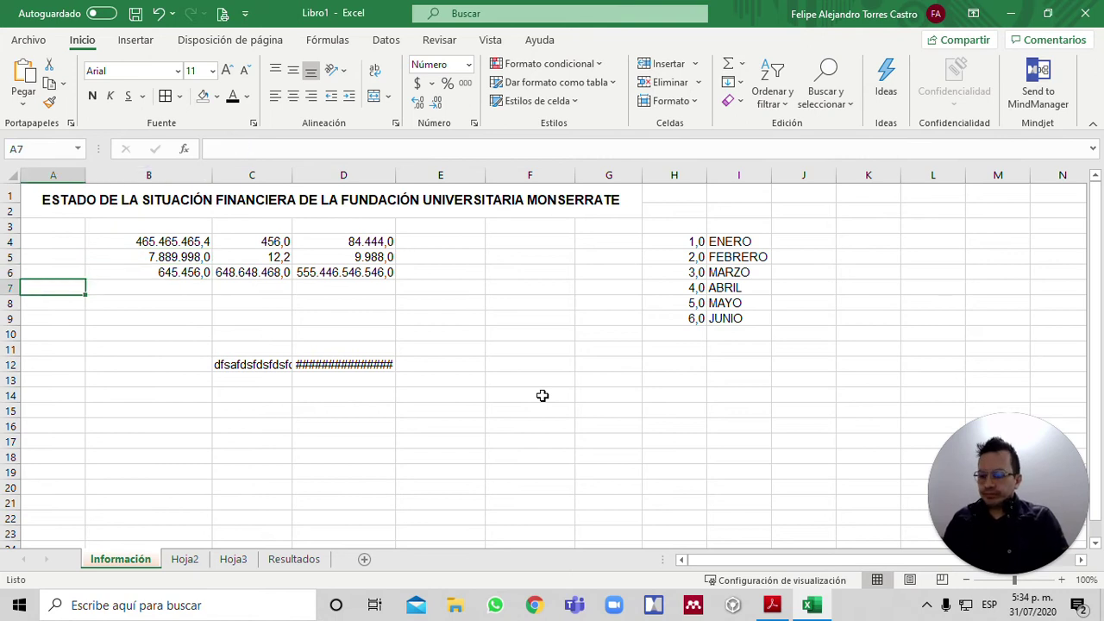
{"action": "type", "text": "TOTAL"}
{"action": "key", "text": "Tab"}
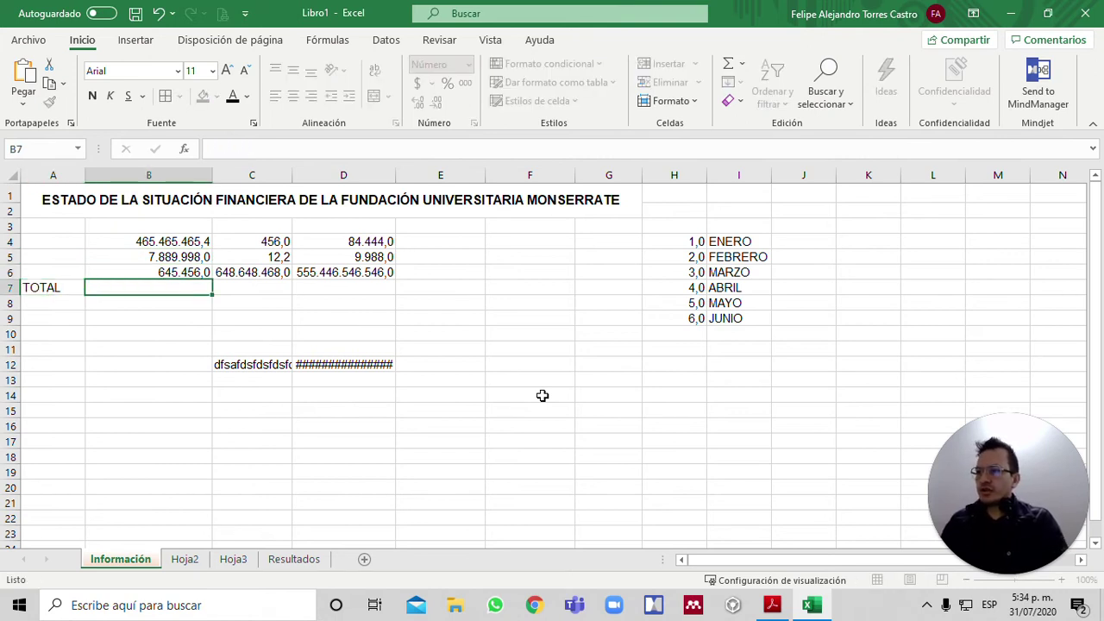
Enter the column heading TOTAL in cell E3, beside the block of numbers.
{"action": "key", "text": "Up"}
{"action": "key", "text": "Right"}
{"action": "key", "text": "Up"}
{"action": "key", "text": "Up"}
{"action": "key", "text": "Right"}
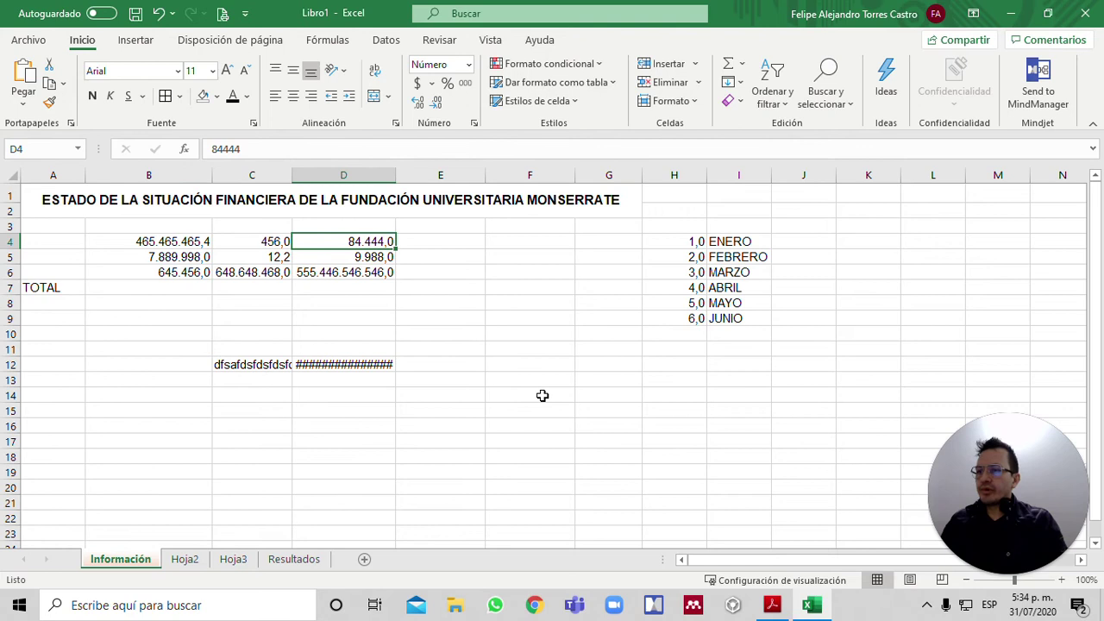
{"action": "key", "text": "Up"}
{"action": "key", "text": "Right"}
{"action": "type", "text": "TOTAL"}
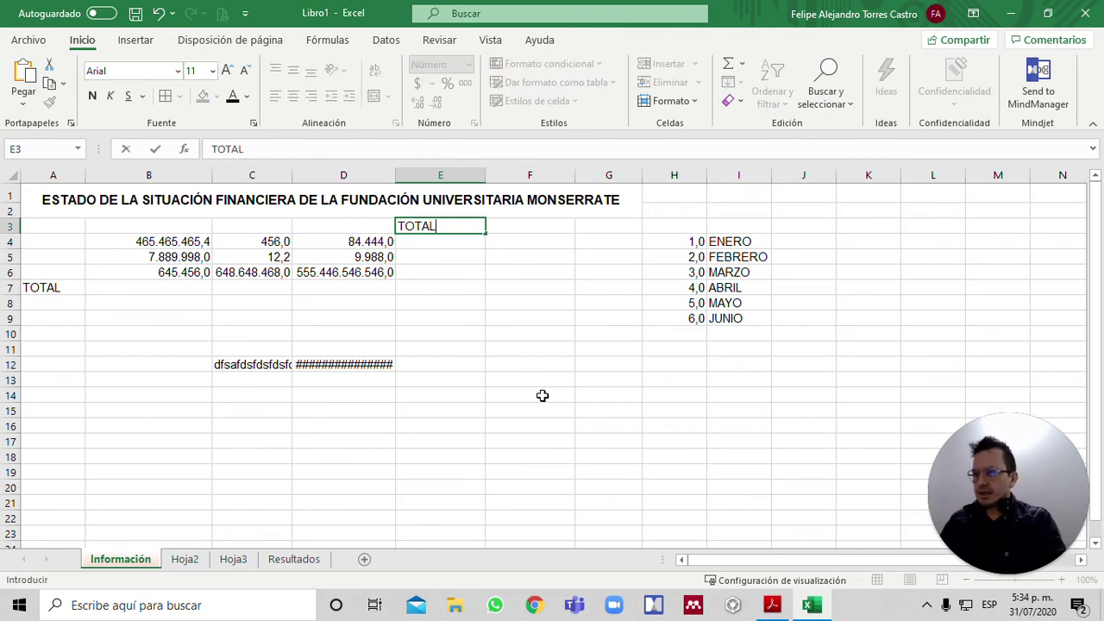
{"action": "key", "text": "Return"}
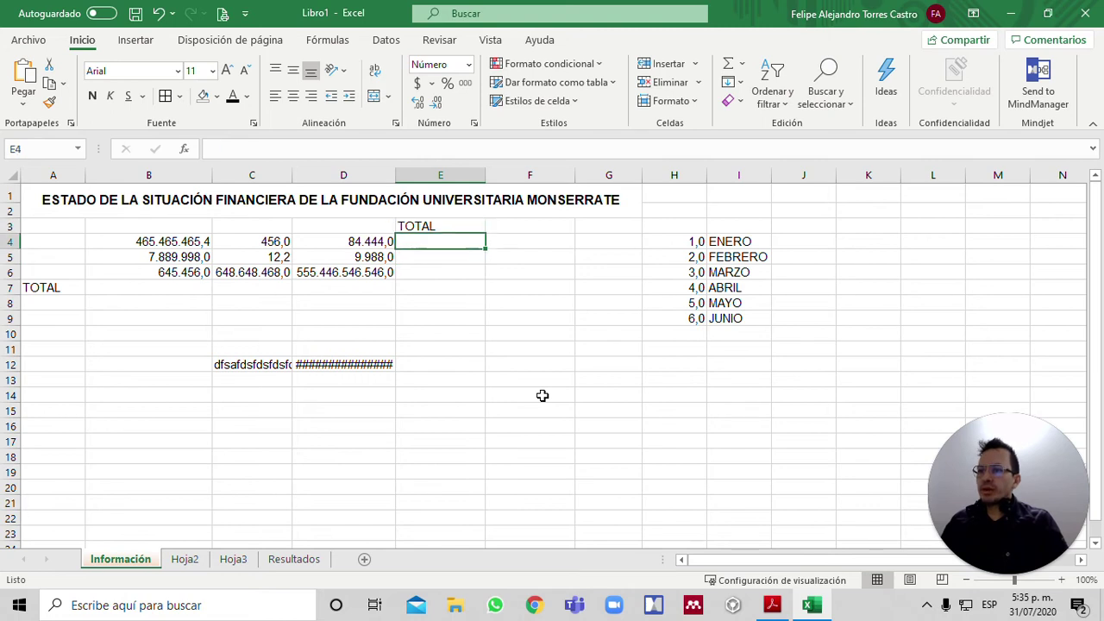
Start a formula in cell B7 and point its first reference at cell B4.
{"action": "key", "text": "Left"}
{"action": "key", "text": "Left"}
{"action": "key", "text": "Down"}
{"action": "key", "text": "Left"}
{"action": "key", "text": "Down"}
{"action": "key", "text": "Down"}
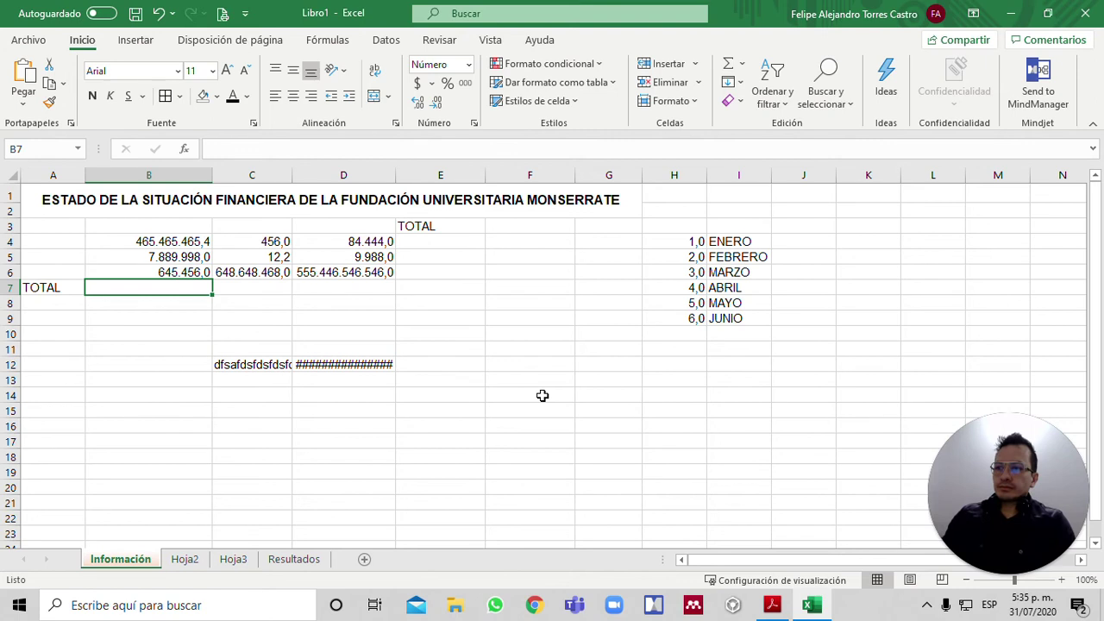
{"action": "type", "text": "="}
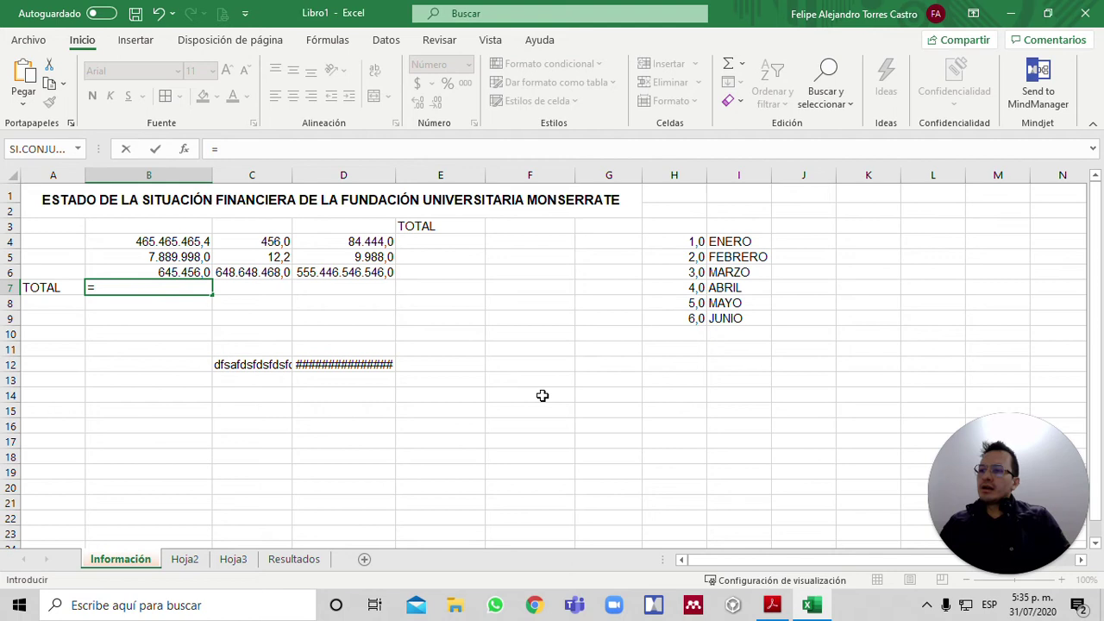
{"action": "key", "text": "Down"}
{"action": "key", "text": "Down"}
{"action": "key", "text": "Down"}
{"action": "key", "text": "Right"}
{"action": "key", "text": "Right"}
{"action": "key", "text": "Right"}
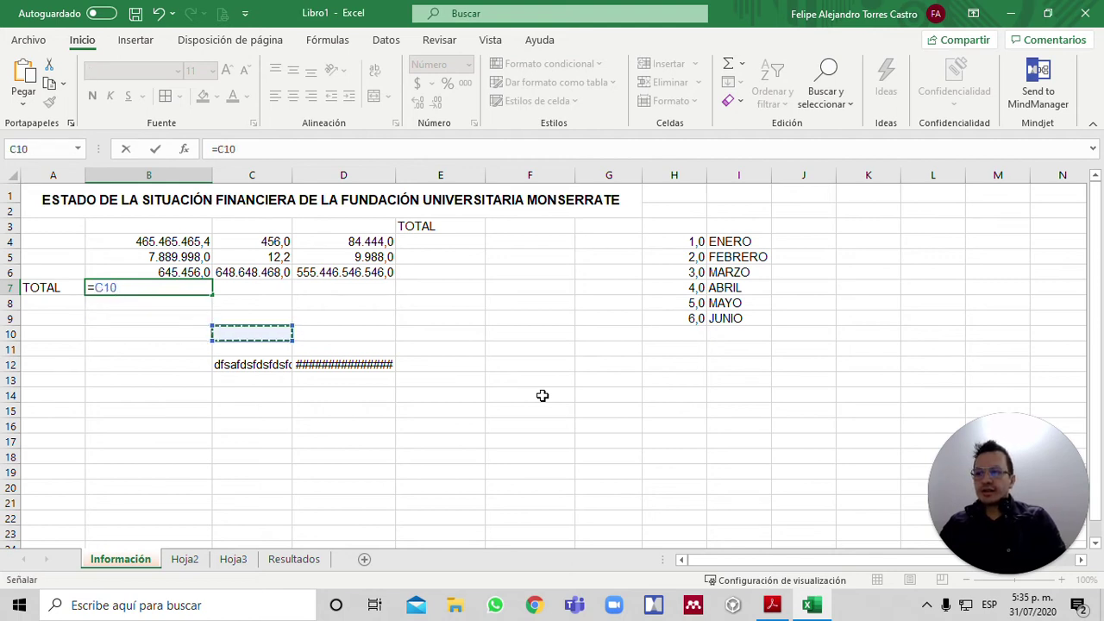
{"action": "key", "text": "Up"}
{"action": "key", "text": "Up"}
{"action": "key", "text": "Up"}
{"action": "key", "text": "Left"}
{"action": "key", "text": "Left"}
{"action": "key", "text": "Up"}
{"action": "key", "text": "Left"}
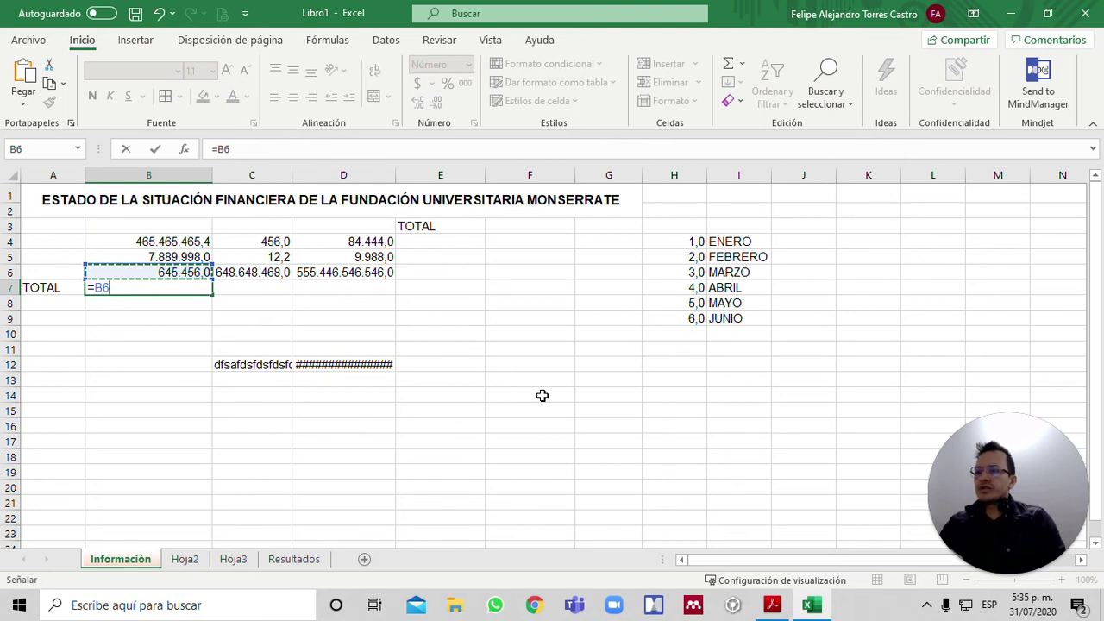
{"action": "key", "text": "Up"}
{"action": "key", "text": "Up"}
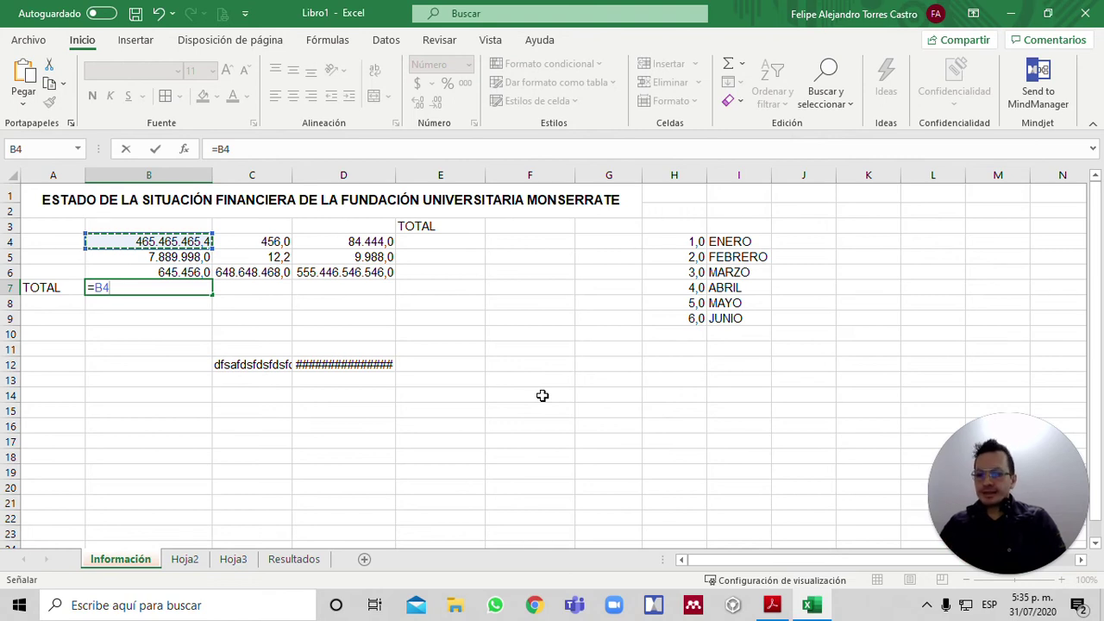
Practise moving the unfinished B7 formula's reference across nearby cells and return it to B4.
{"action": "key", "text": "Right"}
{"action": "key", "text": "Right"}
{"action": "key", "text": "Right"}
{"action": "key", "text": "Right"}
{"action": "key", "text": "Right"}
{"action": "key", "text": "Down"}
{"action": "key", "text": "Down"}
{"action": "key", "text": "Left"}
{"action": "key", "text": "Left"}
{"action": "key", "text": "Left"}
{"action": "key", "text": "Left"}
{"action": "key", "text": "Left"}
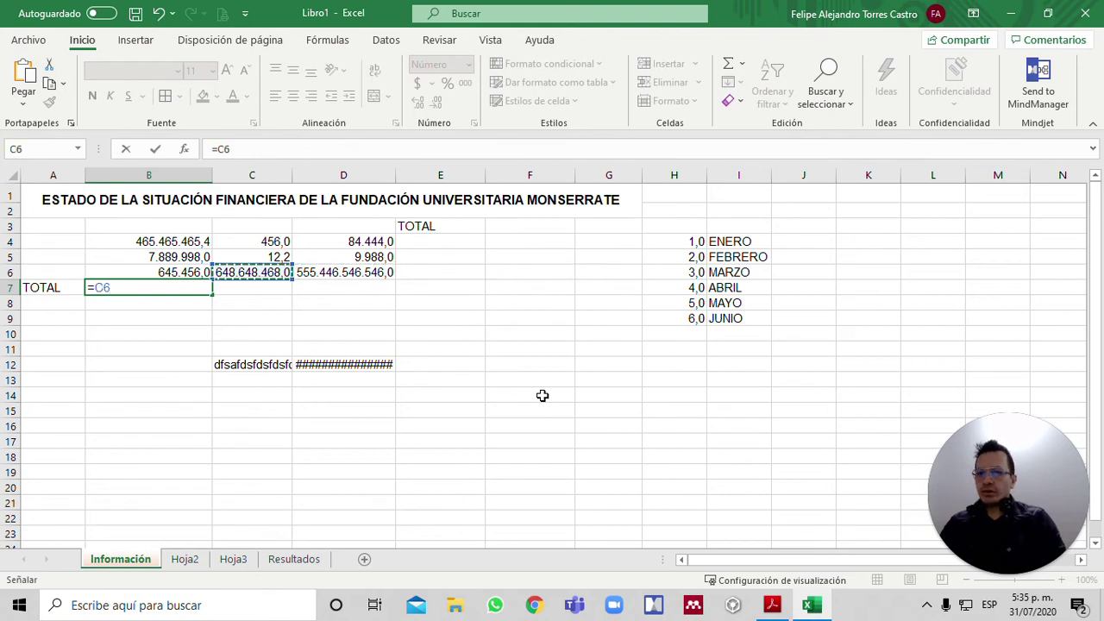
{"action": "key", "text": "Up"}
{"action": "key", "text": "Up"}
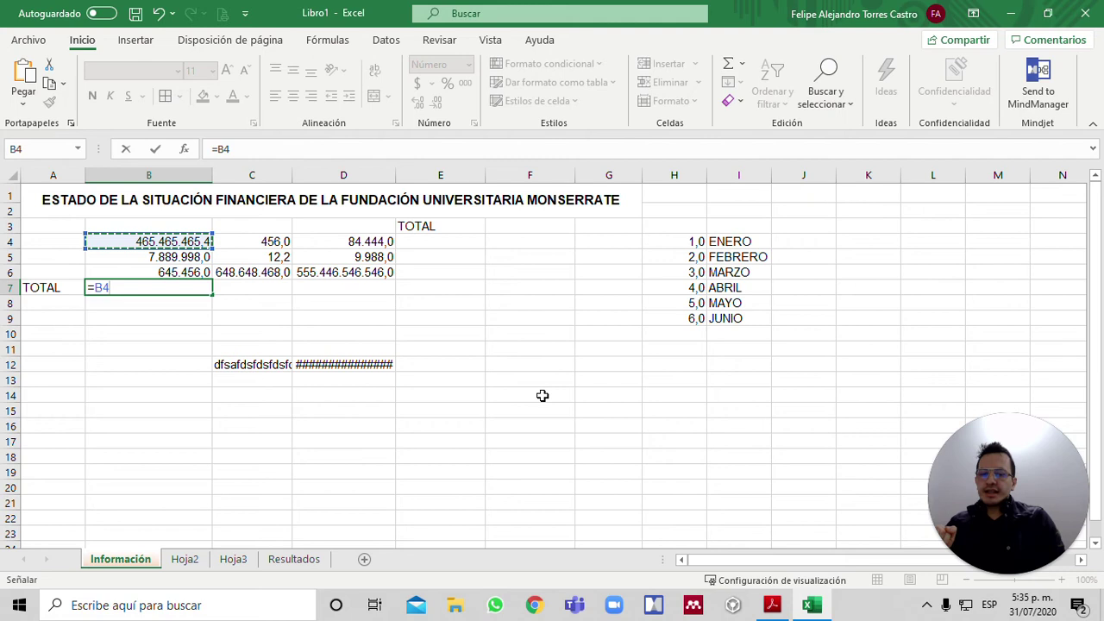
Add B5 and B6 to the formula in B7 and complete it as =B4+B5+B6.
{"action": "type", "text": "+"}
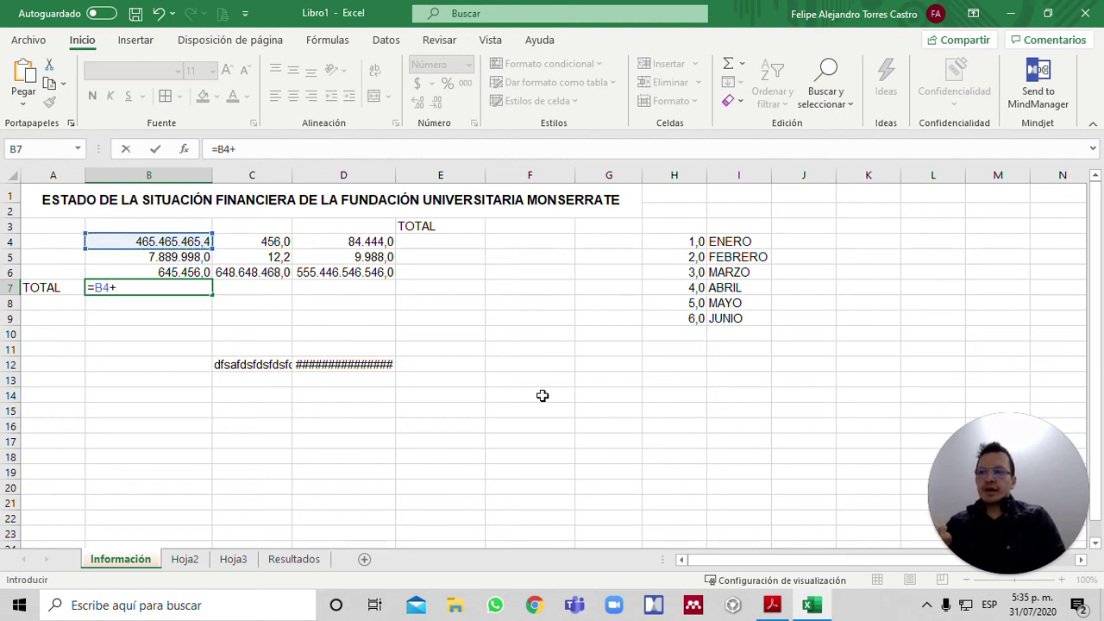
{"action": "key", "text": "Up"}
{"action": "key", "text": "Up"}
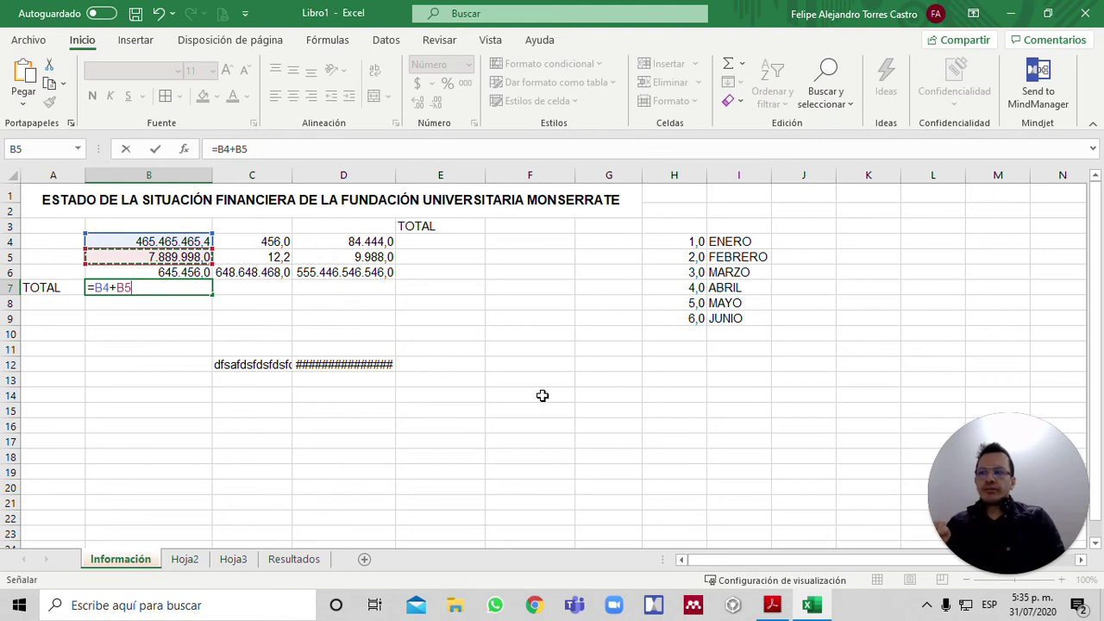
{"action": "type", "text": "+"}
{"action": "key", "text": "Up"}
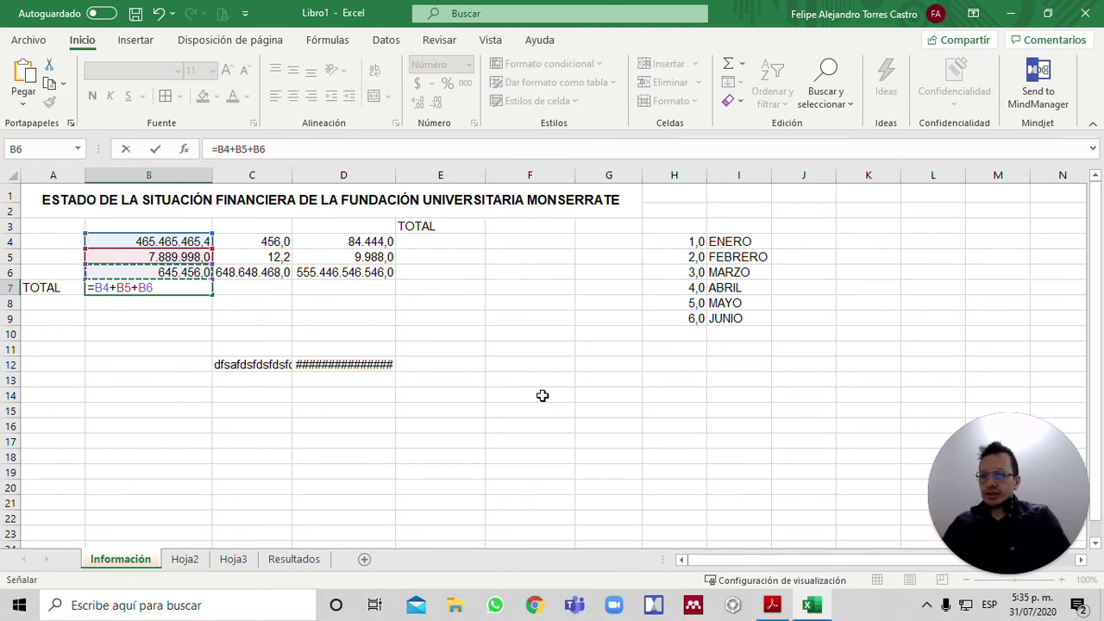
{"action": "key", "text": "Return"}
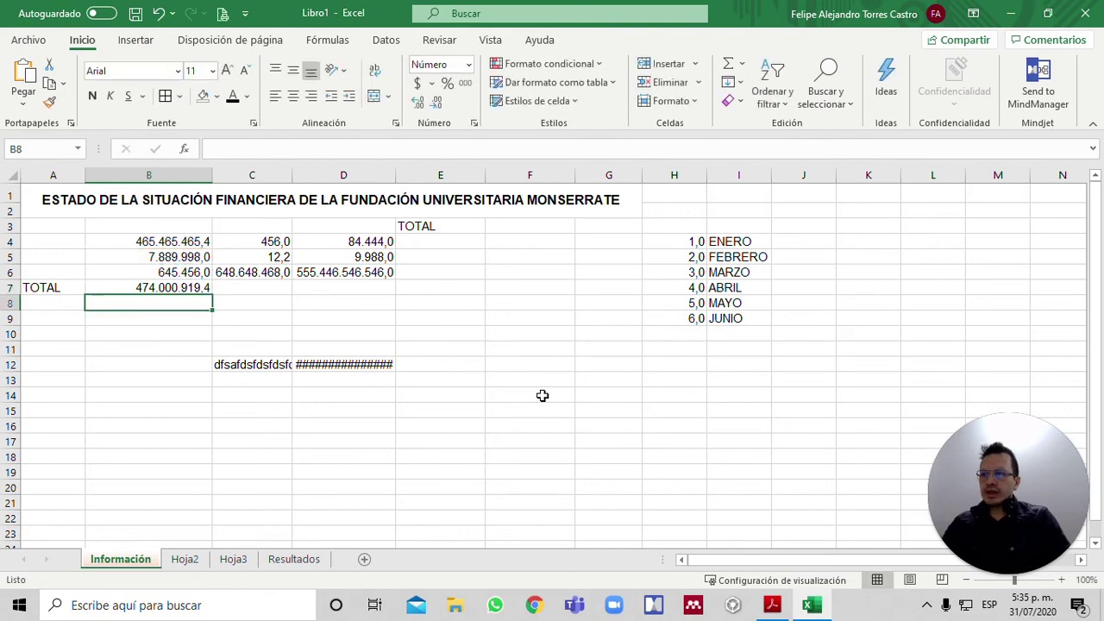
Enter the formula =B4+C4+D4 in cell E4 to total row 4.
{"action": "key", "text": "Right"}
{"action": "key", "text": "Up"}
{"action": "key", "text": "Up"}
{"action": "key", "text": "Right"}
{"action": "key", "text": "Right"}
{"action": "key", "text": "Up"}
{"action": "key", "text": "Up"}
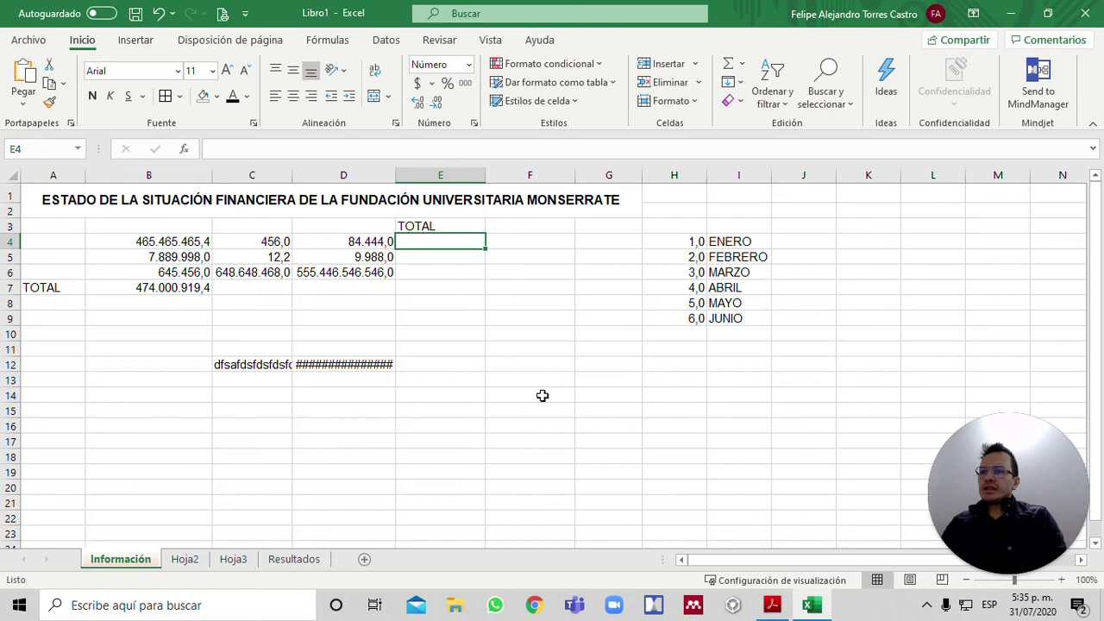
{"action": "type", "text": "="}
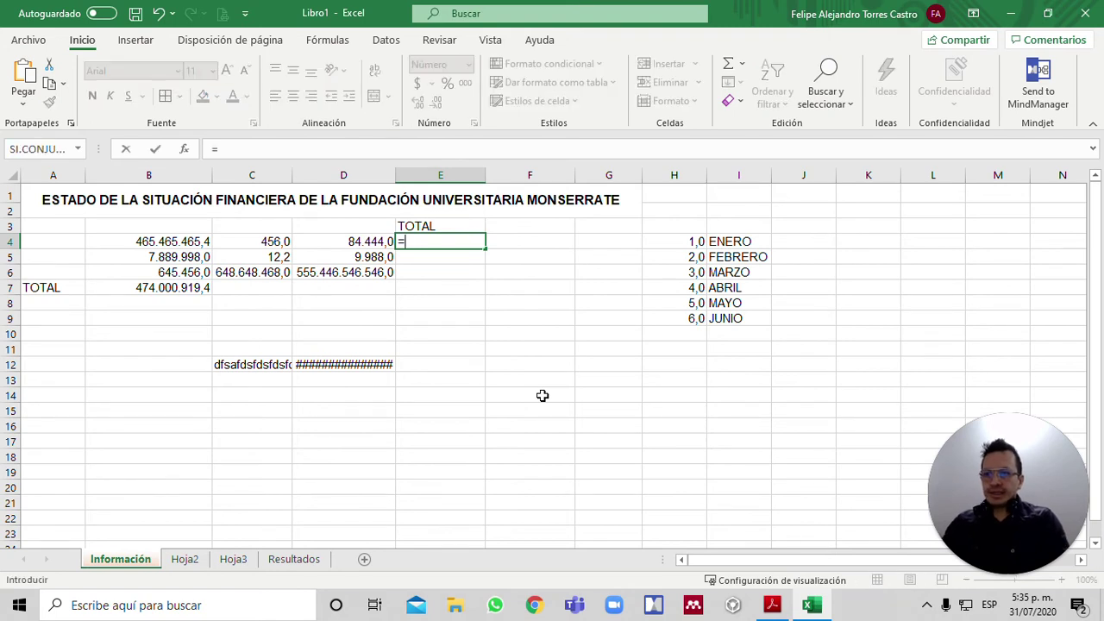
{"action": "key", "text": "Left"}
{"action": "key", "text": "Left"}
{"action": "key", "text": "Left"}
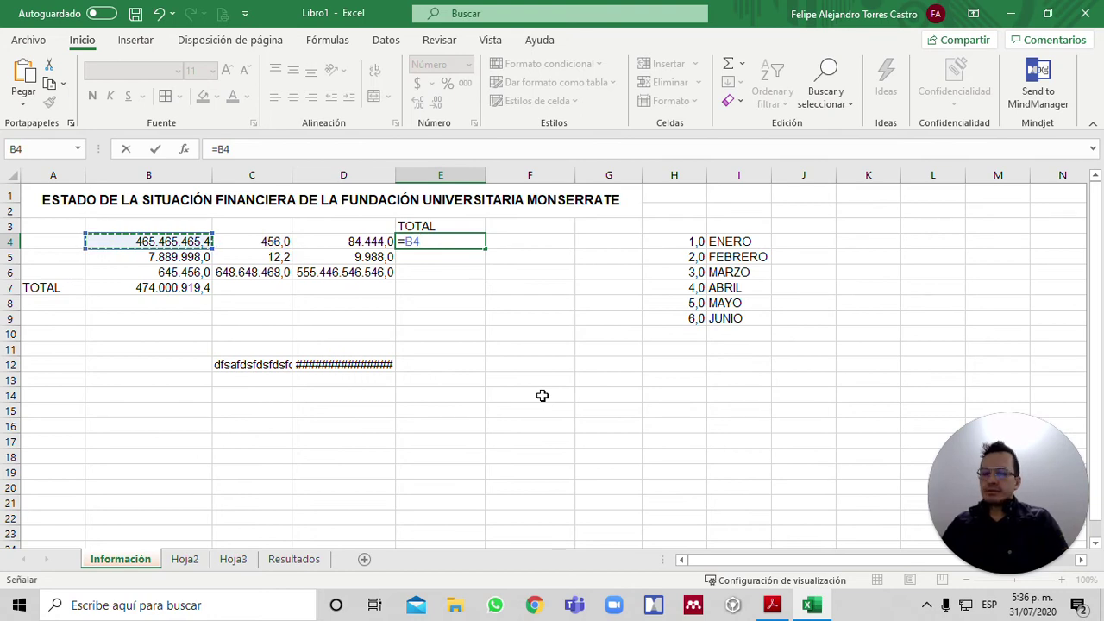
{"action": "type", "text": "+"}
{"action": "key", "text": "Left"}
{"action": "key", "text": "Left"}
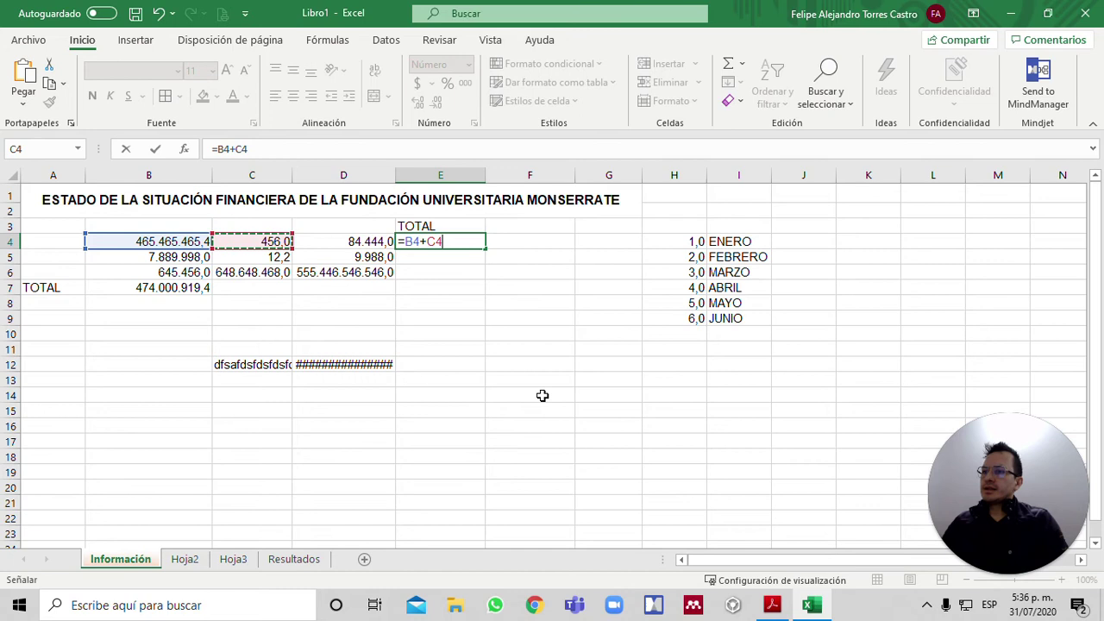
{"action": "type", "text": "+"}
{"action": "key", "text": "Left"}
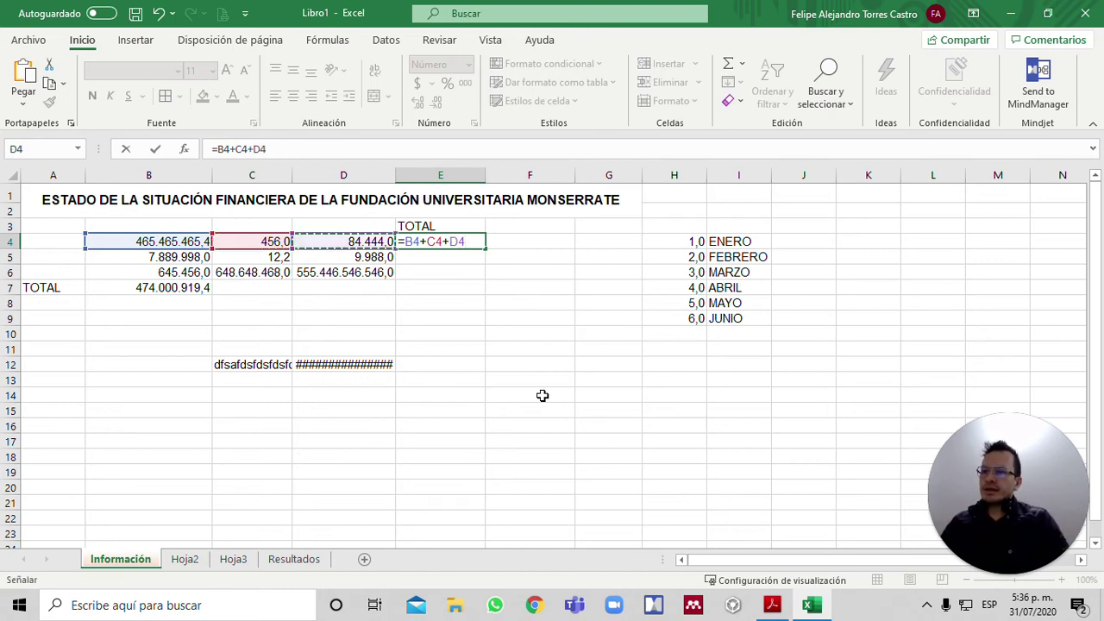
{"action": "key", "text": "Return"}
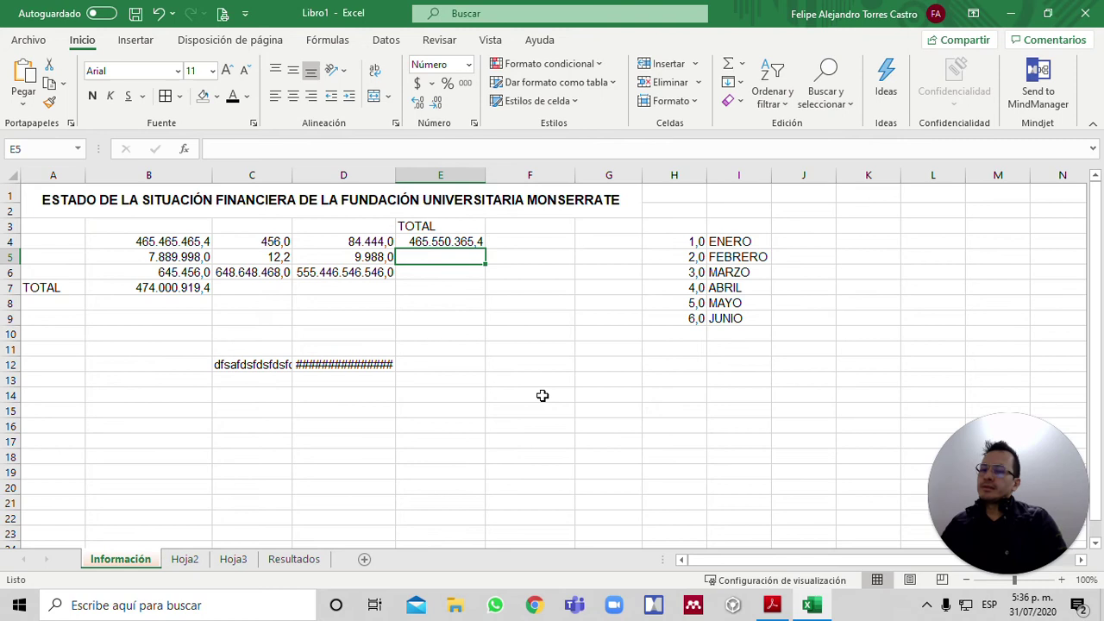
Enter the subtraction formula =B5-C5-D5 in cell E5.
{"action": "key", "text": "Left"}
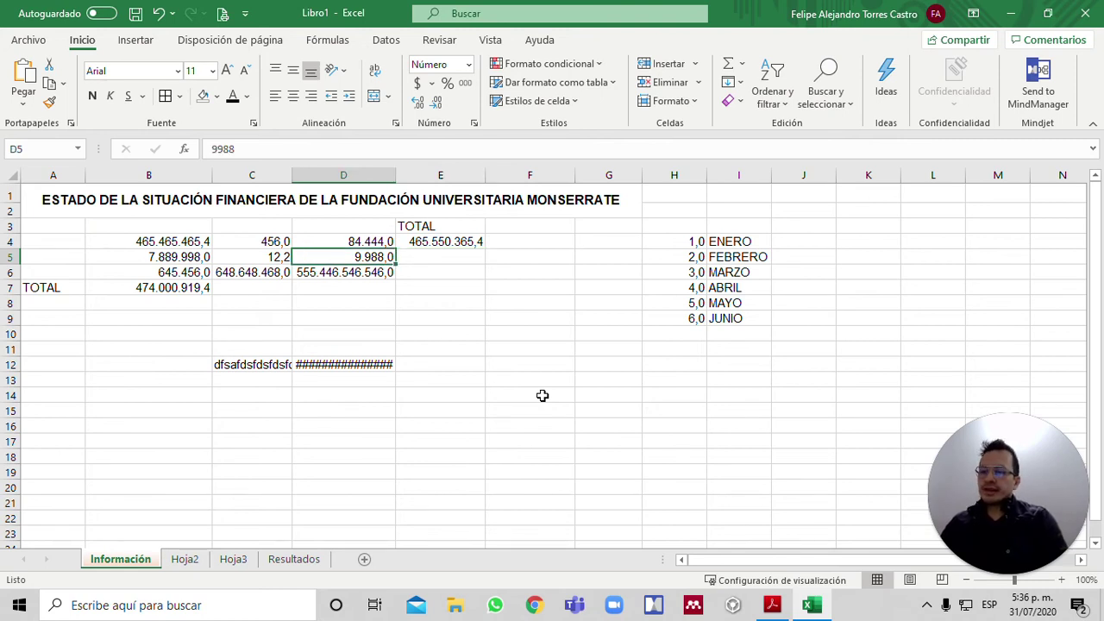
{"action": "key", "text": "Right"}
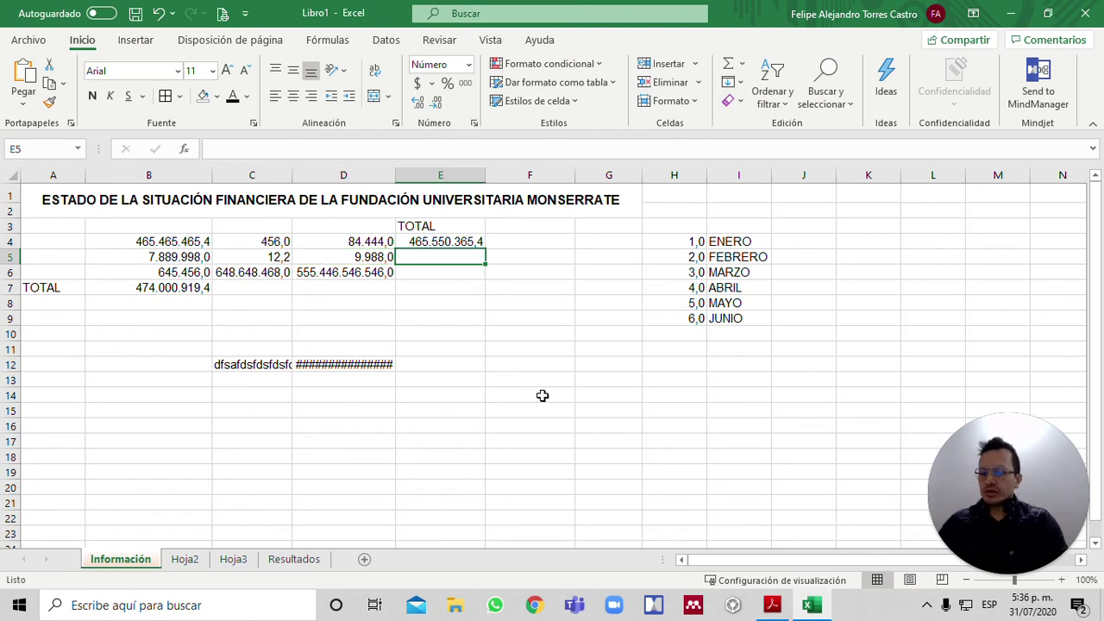
{"action": "type", "text": "="}
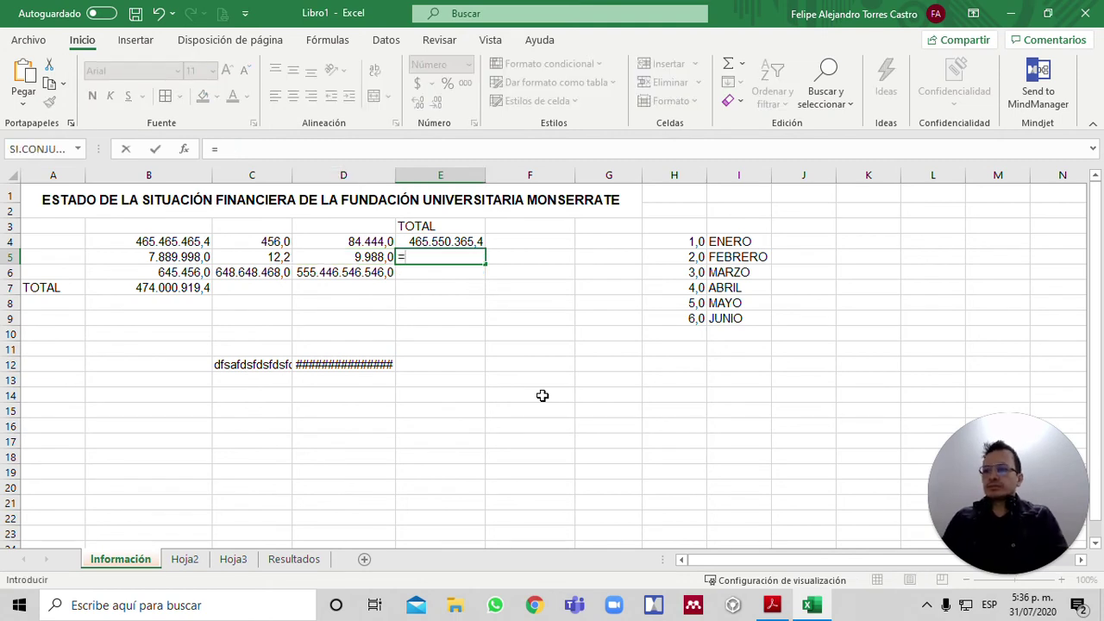
{"action": "key", "text": "Left"}
{"action": "key", "text": "Left"}
{"action": "key", "text": "Left"}
{"action": "type", "text": "-"}
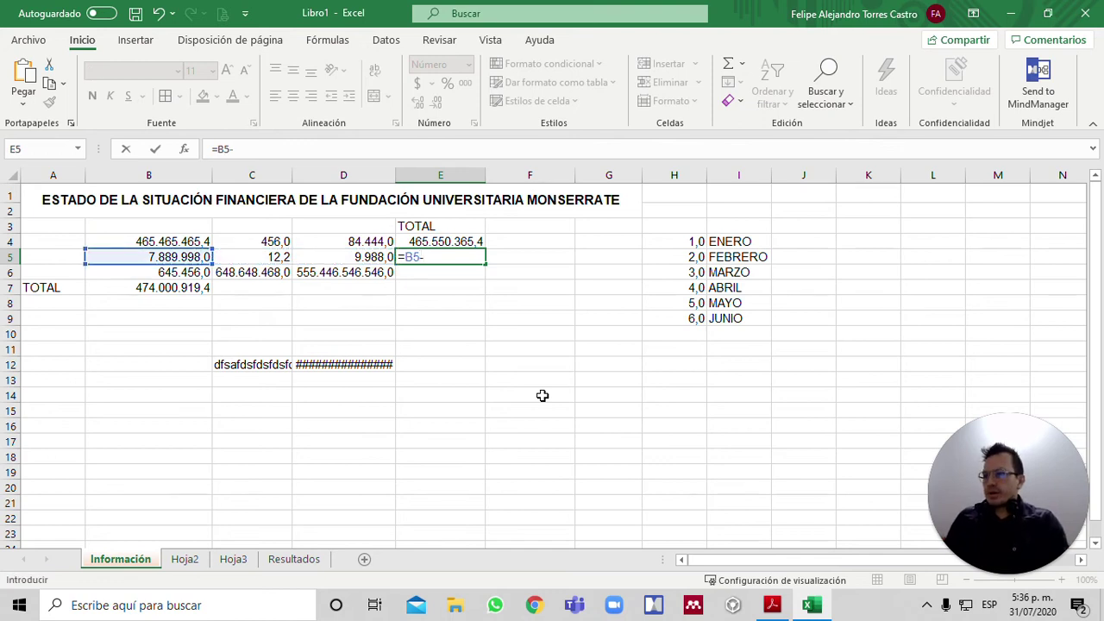
{"action": "key", "text": "Left"}
{"action": "key", "text": "Left"}
{"action": "type", "text": "-"}
{"action": "key", "text": "Left"}
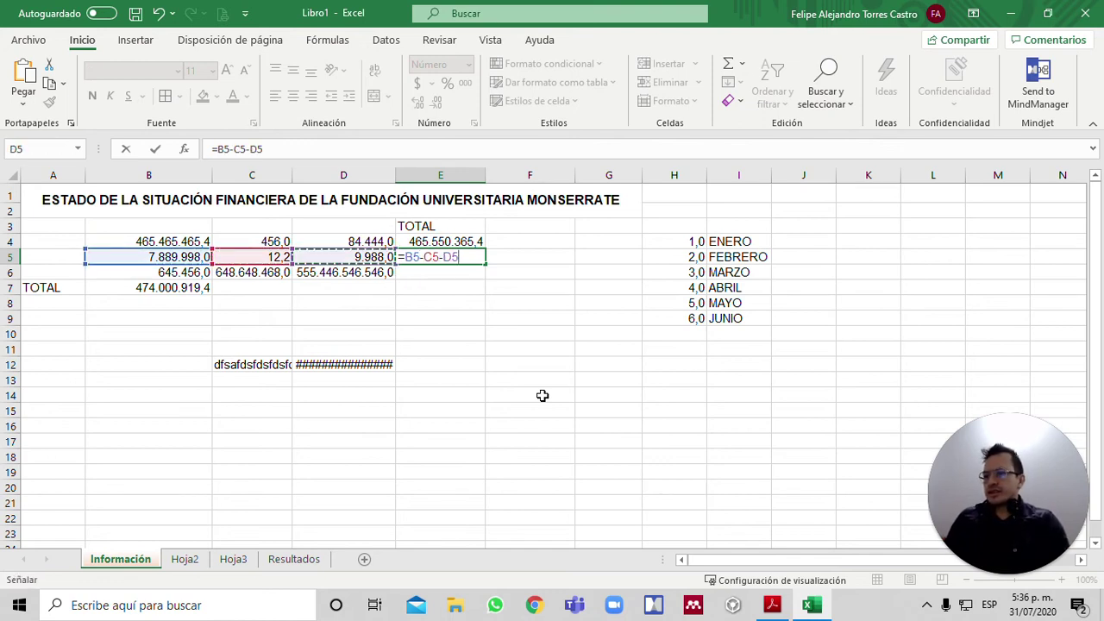
{"action": "key", "text": "Return"}
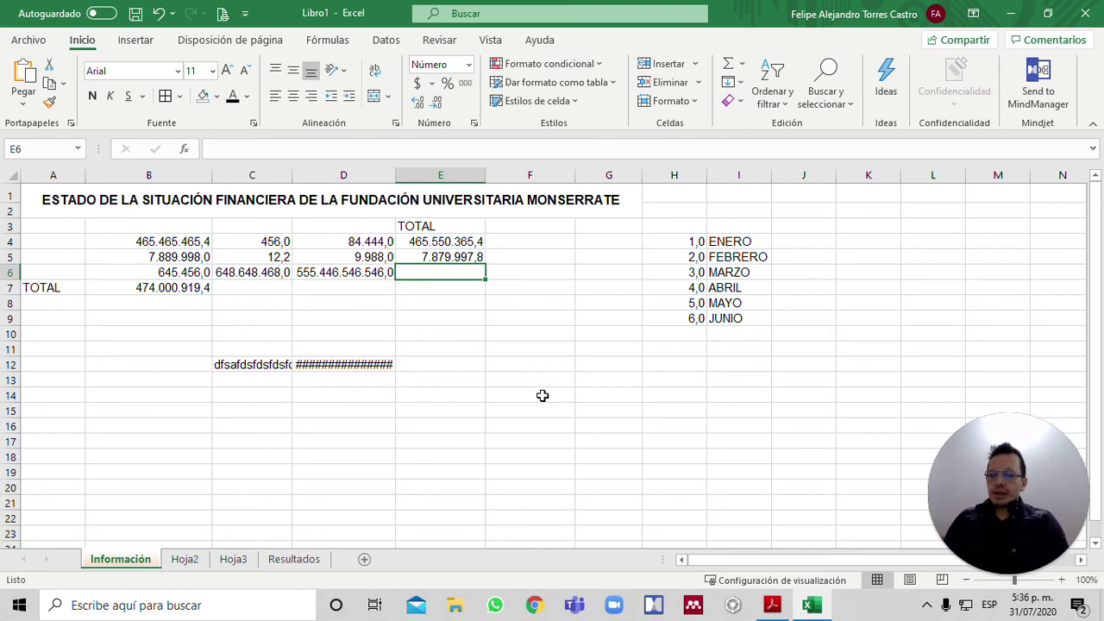
Enter the formula =B6*C6-D6 in cell E6, combining multiplication and subtraction.
{"action": "type", "text": "="}
{"action": "key", "text": "Left"}
{"action": "key", "text": "Left"}
{"action": "key", "text": "Left"}
{"action": "type", "text": "*"}
{"action": "key", "text": "Left"}
{"action": "key", "text": "Left"}
{"action": "type", "text": "-"}
{"action": "key", "text": "Left"}
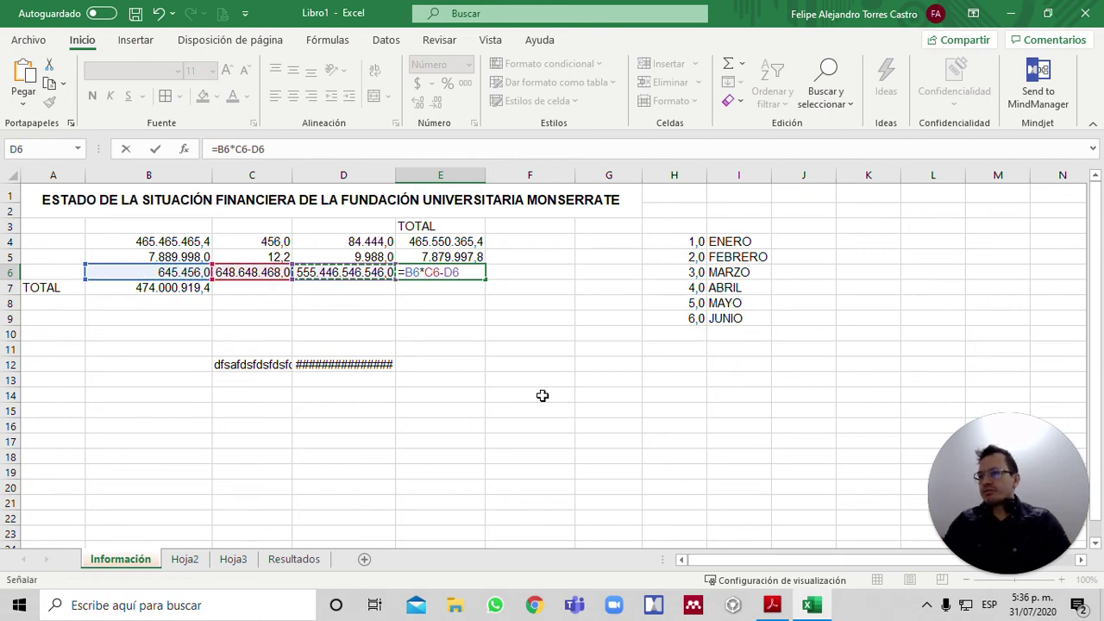
{"action": "key", "text": "Return"}
Autofit column E to the result in cell E6.
{"action": "key", "text": "Up"}
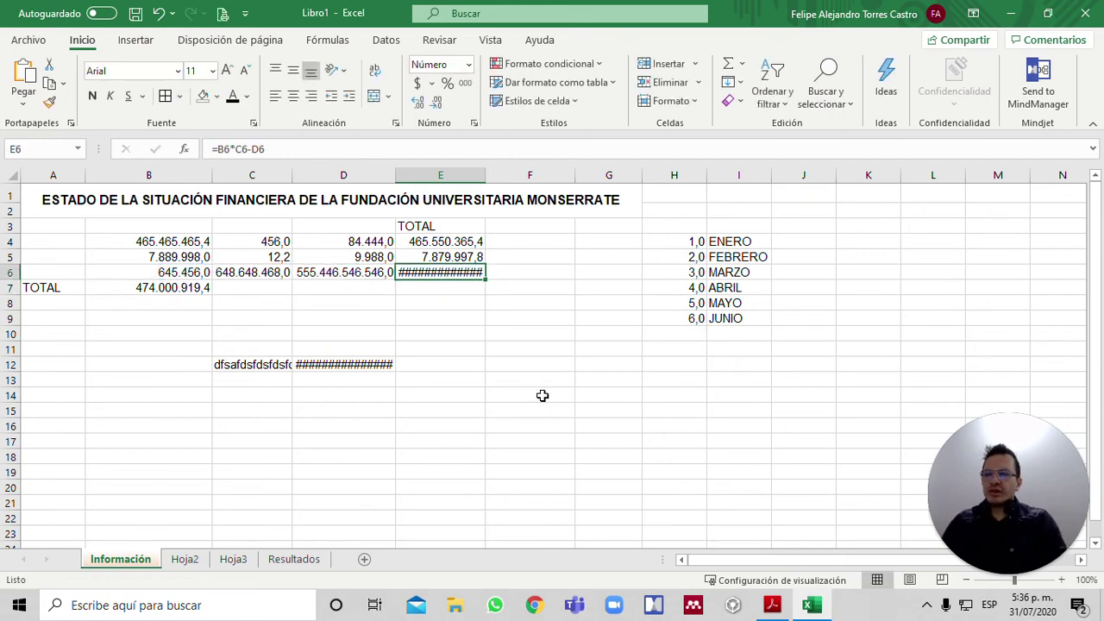
{"action": "key", "text": "alt+o"}
{"action": "key", "text": "c"}
{"action": "key", "text": "a"}
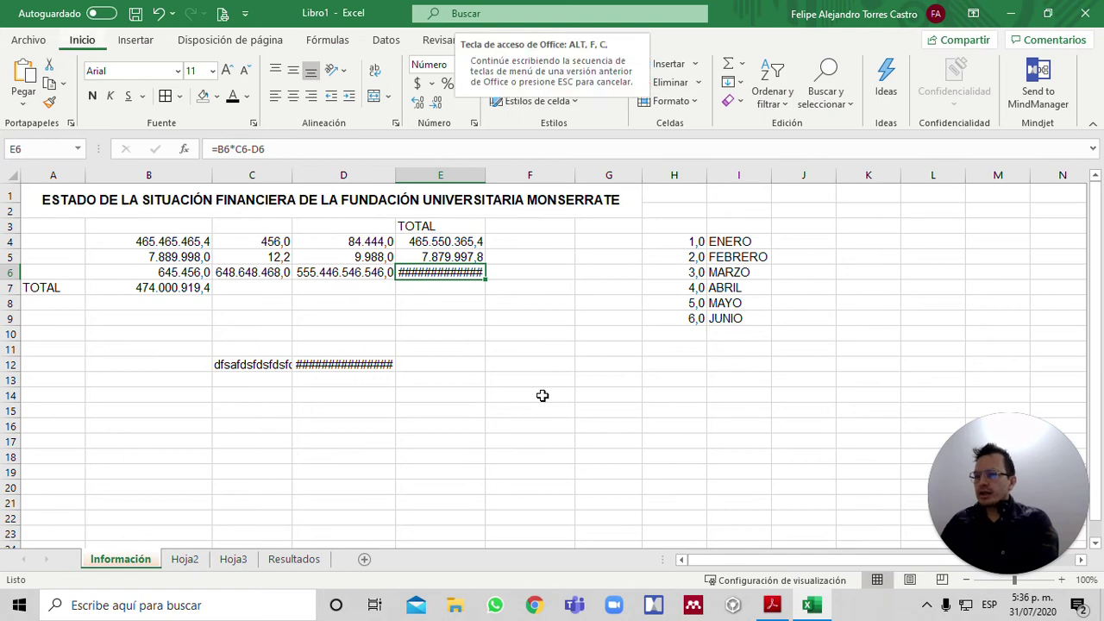
Enter the formula =(C4-C5)/C6 in cell C7, grouping the subtraction in parentheses before the division.
{"action": "key", "text": "Down"}
{"action": "key", "text": "Left"}
{"action": "key", "text": "Left"}
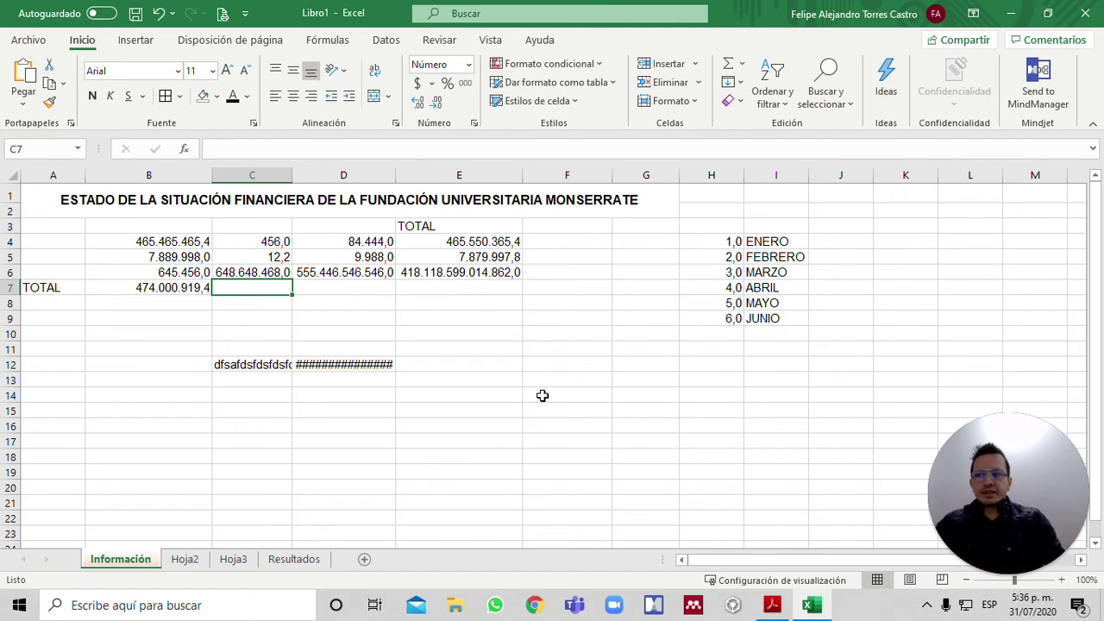
{"action": "type", "text": "="}
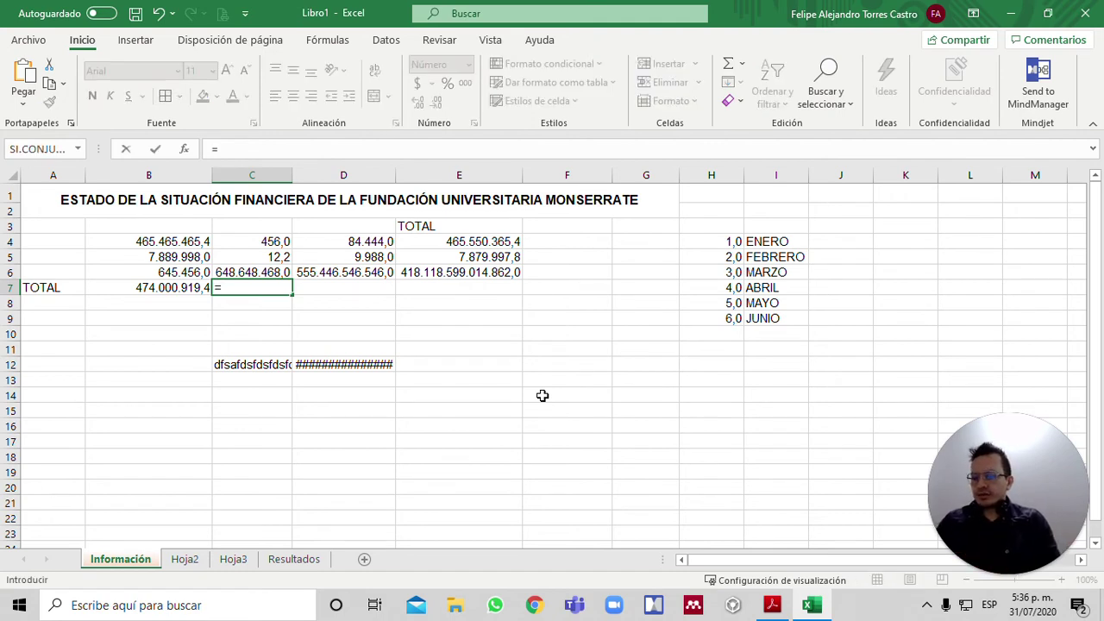
{"action": "type", "text": "("}
{"action": "key", "text": "Up"}
{"action": "key", "text": "Up"}
{"action": "key", "text": "Up"}
{"action": "type", "text": "-"}
{"action": "key", "text": "Down"}
{"action": "type", "text": ")"}
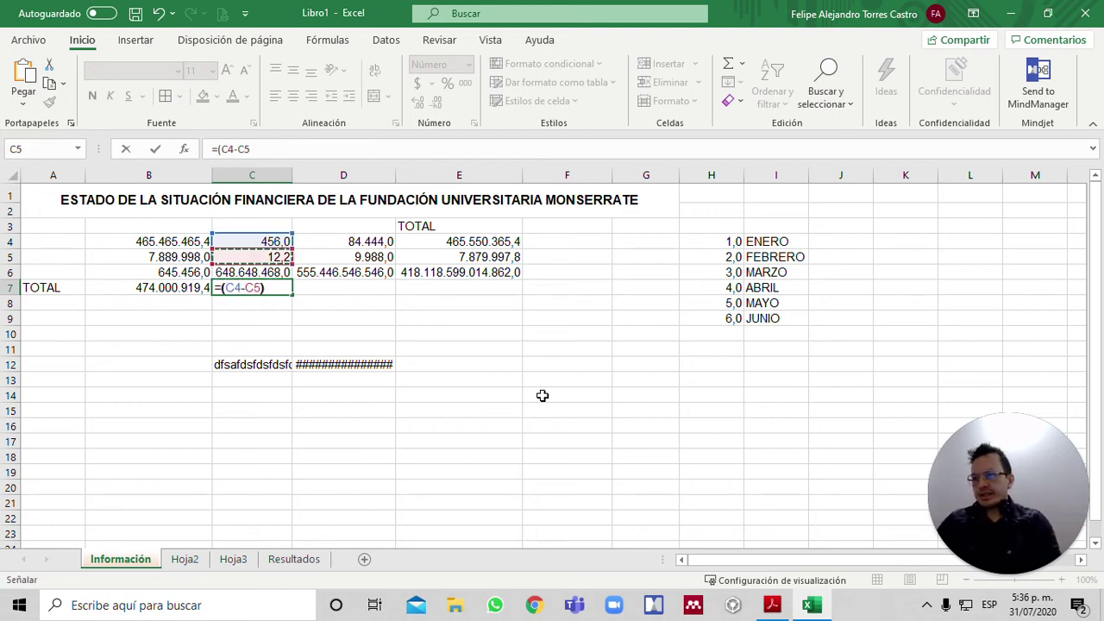
{"action": "type", "text": "/"}
{"action": "key", "text": "Up"}
{"action": "key", "text": "Return"}
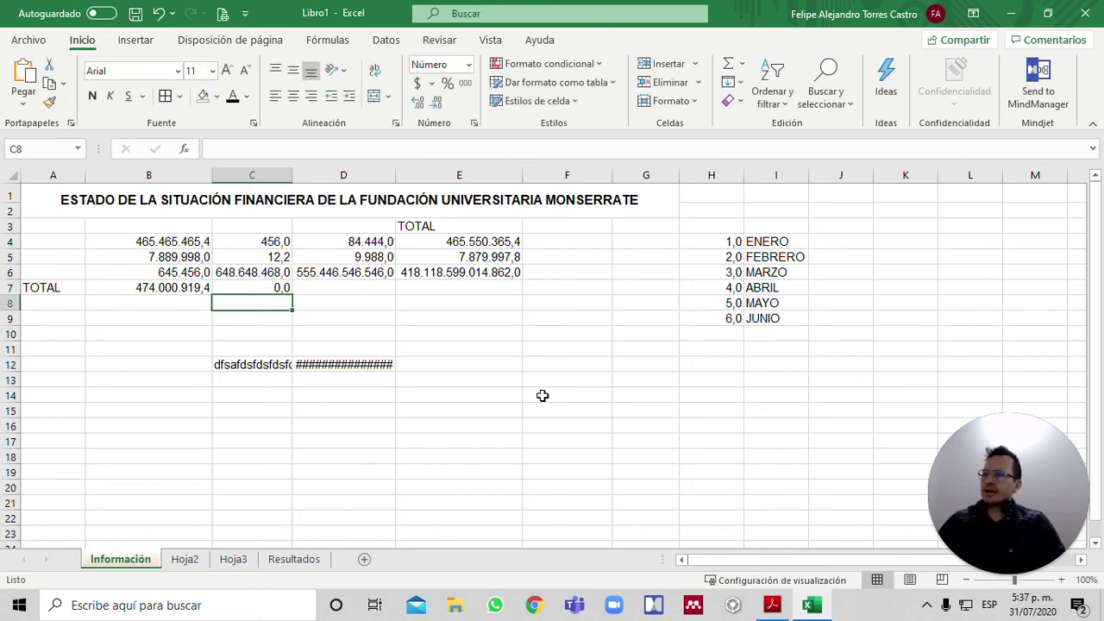
Increase the decimals shown in cell C7 to eight places.
{"action": "key", "text": "Up"}
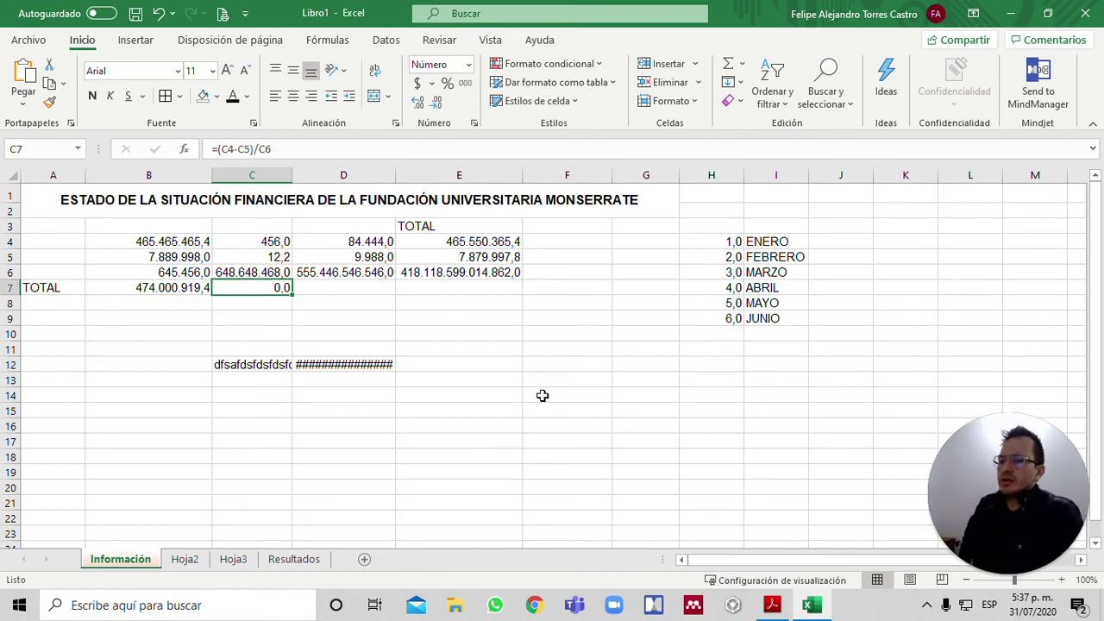
{"action": "left_click", "coordinate": [418, 101]}
{"action": "left_click", "coordinate": [418, 102]}
{"action": "left_click", "coordinate": [417, 102]}
{"action": "left_click", "coordinate": [417, 102]}
{"action": "left_click", "coordinate": [418, 101]}
{"action": "left_click", "coordinate": [418, 102]}
{"action": "left_click", "coordinate": [417, 101]}
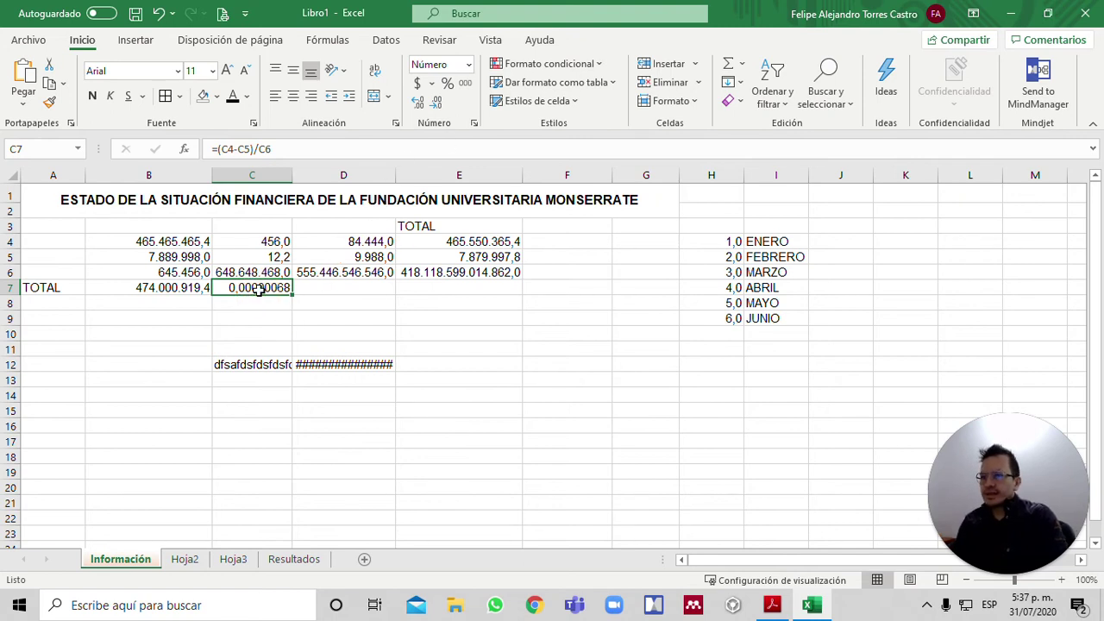
Enter the formula =(D4*D5)/D6 in cell D7, grouping the multiplication in parentheses before the division.
{"action": "left_click", "coordinate": [357, 288]}
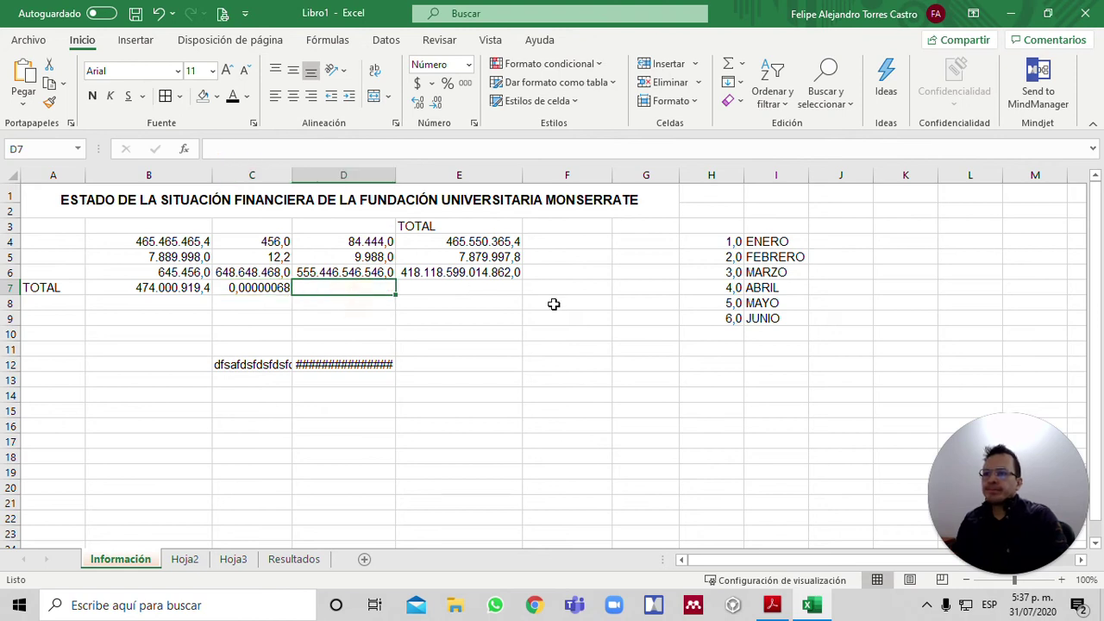
{"action": "type", "text": "=("}
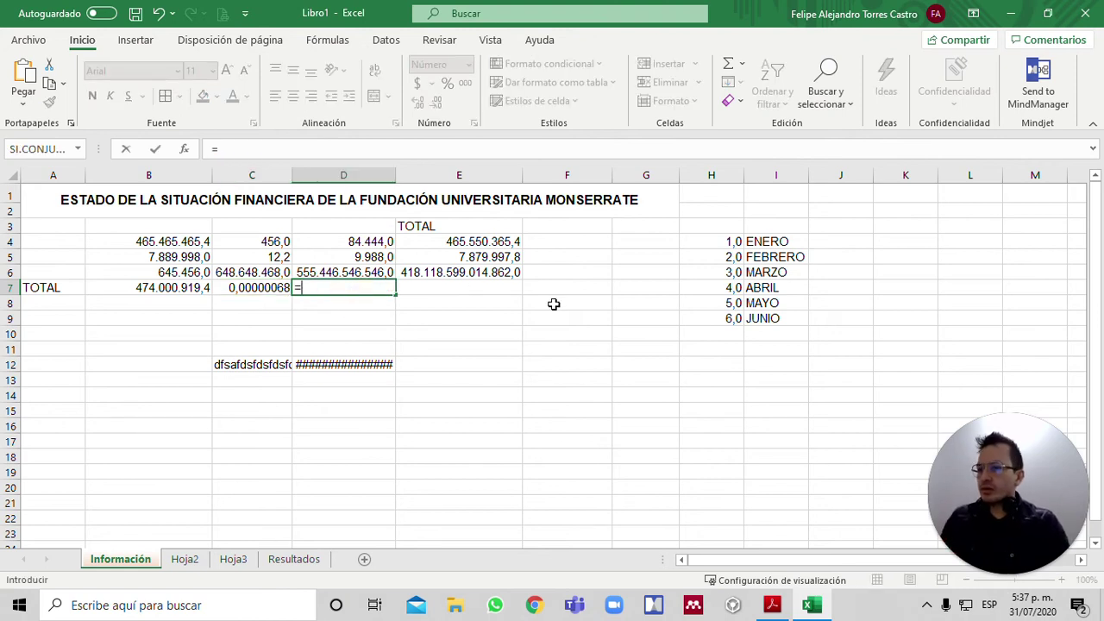
{"action": "key", "text": "Up"}
{"action": "key", "text": "Up"}
{"action": "key", "text": "Up"}
{"action": "type", "text": "*"}
{"action": "key", "text": "Up"}
{"action": "key", "text": "Up"}
{"action": "type", "text": ")/"}
{"action": "key", "text": "Up"}
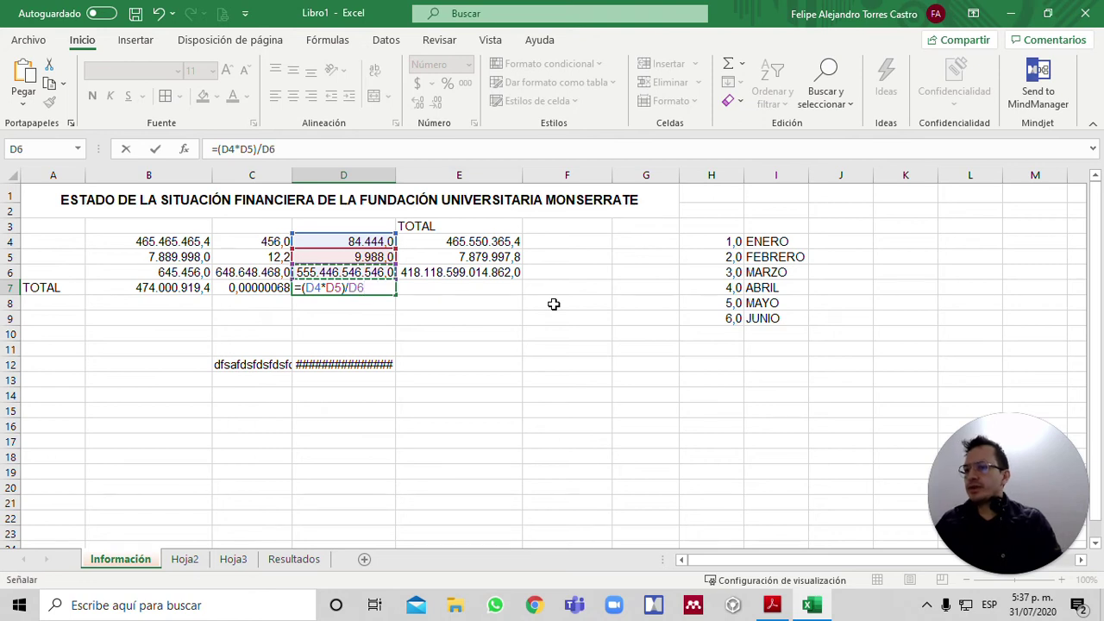
{"action": "key", "text": "Return"}
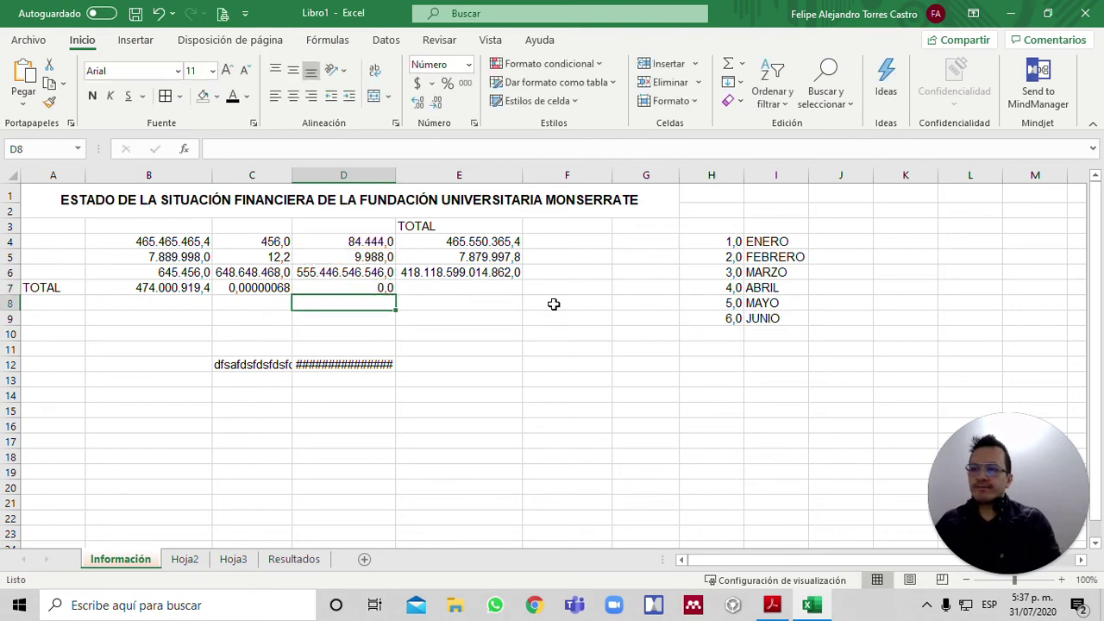
Increase the decimals shown in cell D7 to nine places.
{"action": "key", "text": "Up"}
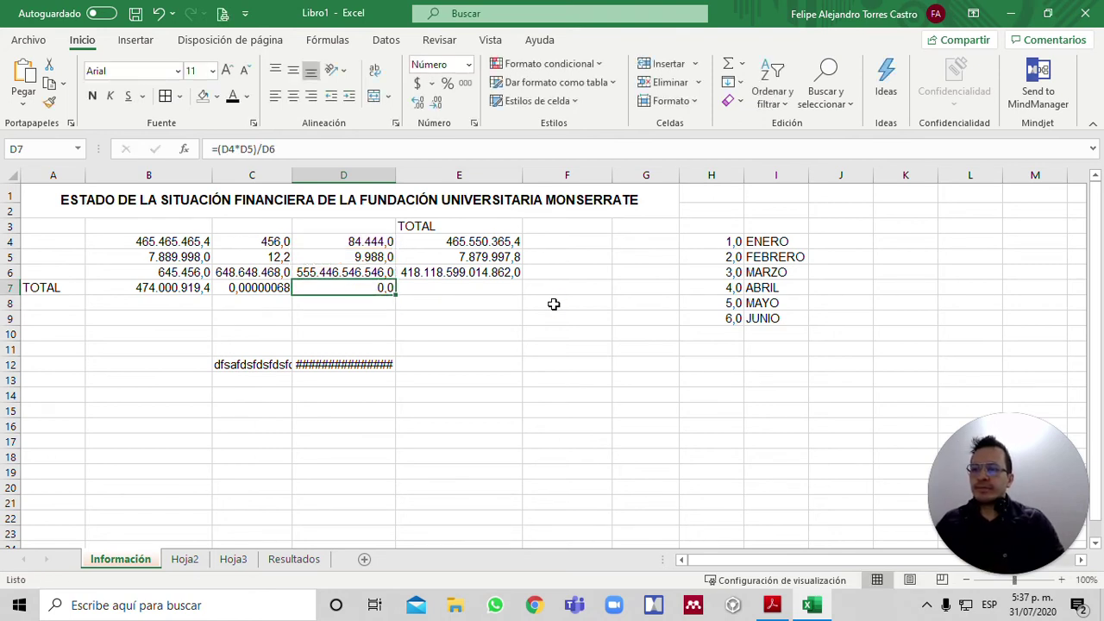
{"action": "left_click", "coordinate": [419, 103]}
{"action": "left_click", "coordinate": [419, 103]}
{"action": "left_click", "coordinate": [419, 103]}
{"action": "left_click", "coordinate": [419, 102]}
{"action": "left_click", "coordinate": [419, 103]}
{"action": "left_click", "coordinate": [419, 103]}
{"action": "left_click", "coordinate": [419, 103]}
{"action": "left_click", "coordinate": [419, 103]}
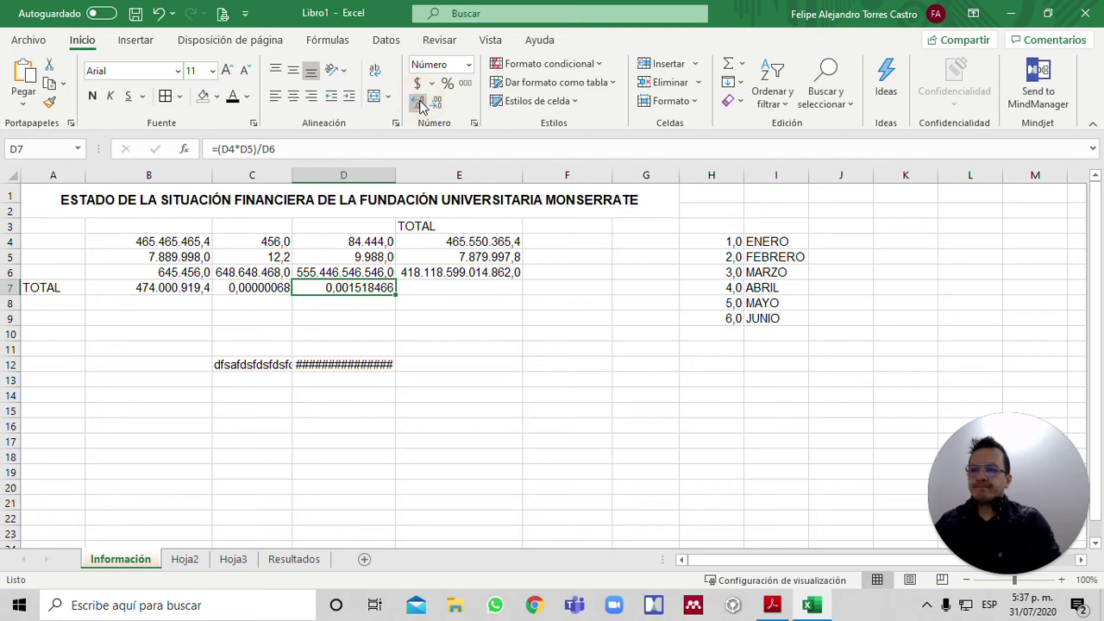
Format cells C7 and D7 as percentages with four decimal places.
{"action": "key", "text": "Left"}
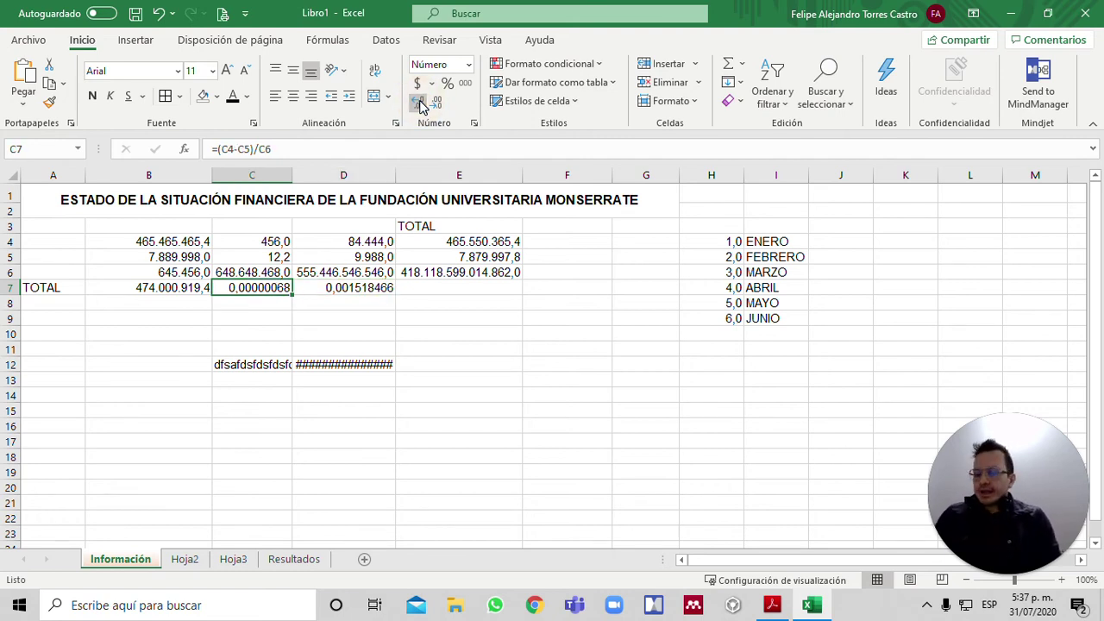
{"action": "key", "text": "shift+Right"}
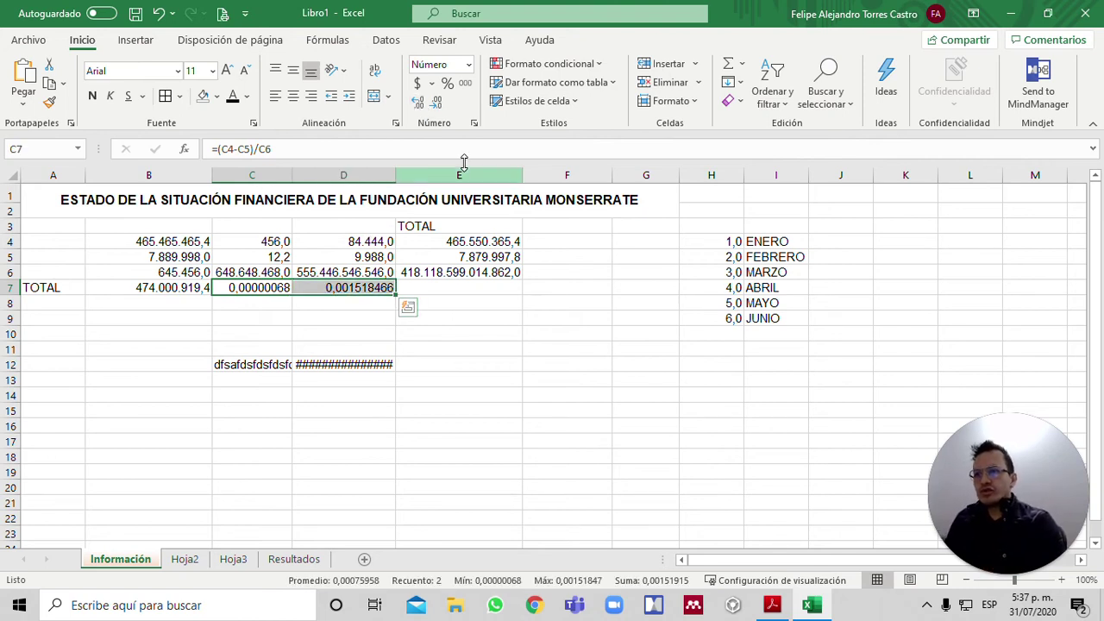
{"action": "left_click", "coordinate": [448, 84]}
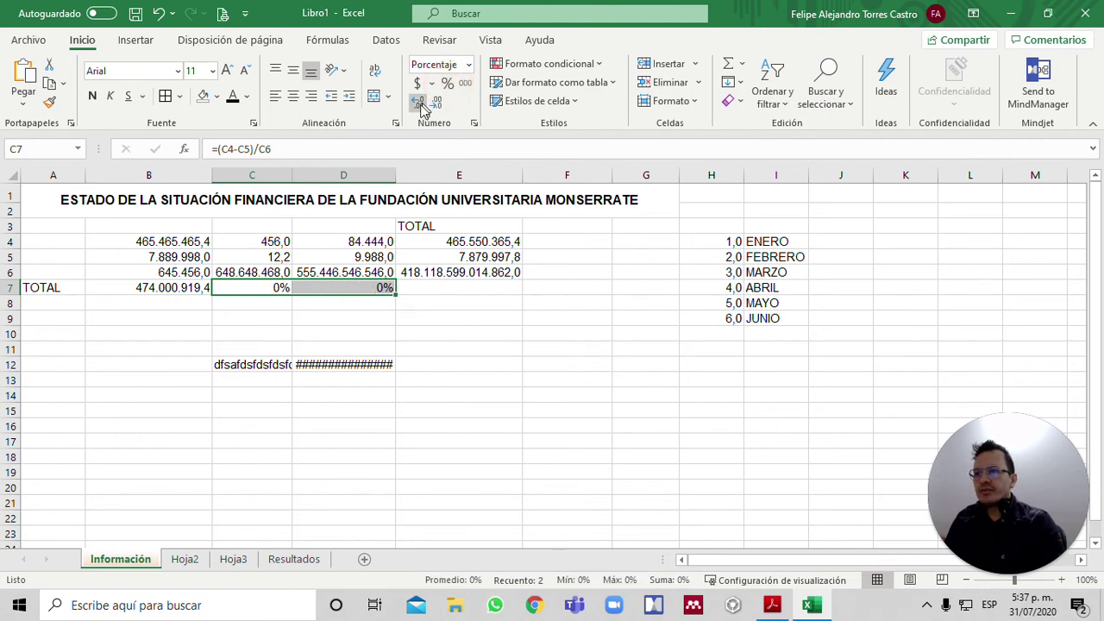
{"action": "left_click", "coordinate": [420, 103]}
{"action": "left_click", "coordinate": [420, 104]}
{"action": "left_click", "coordinate": [420, 103]}
{"action": "left_click", "coordinate": [420, 103]}
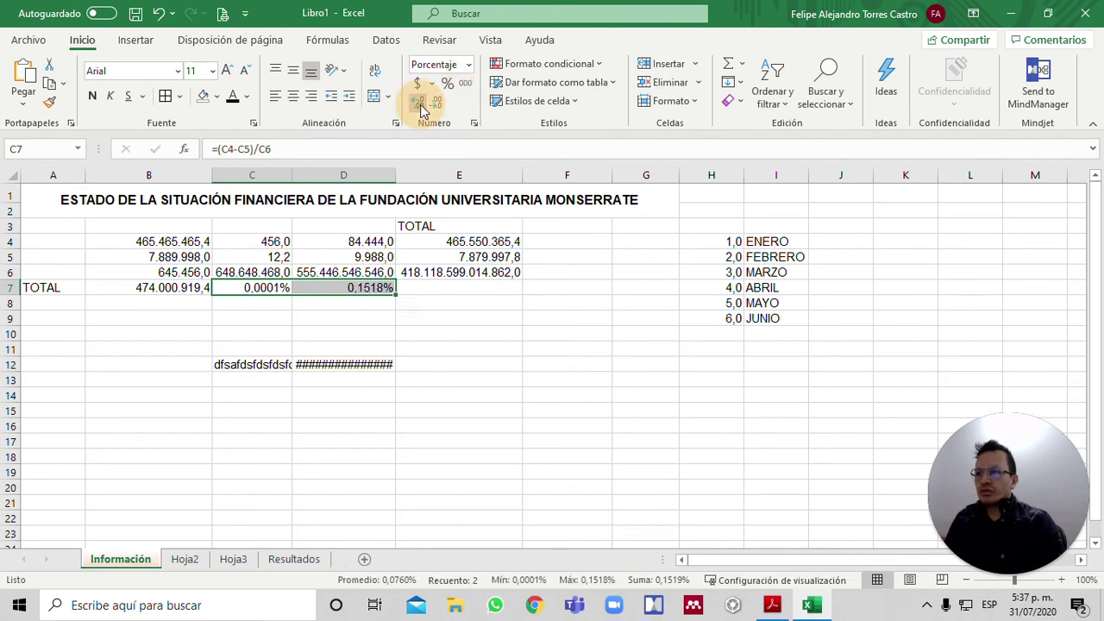
{"action": "left_click", "coordinate": [261, 290]}
{"action": "left_click", "coordinate": [337, 288]}
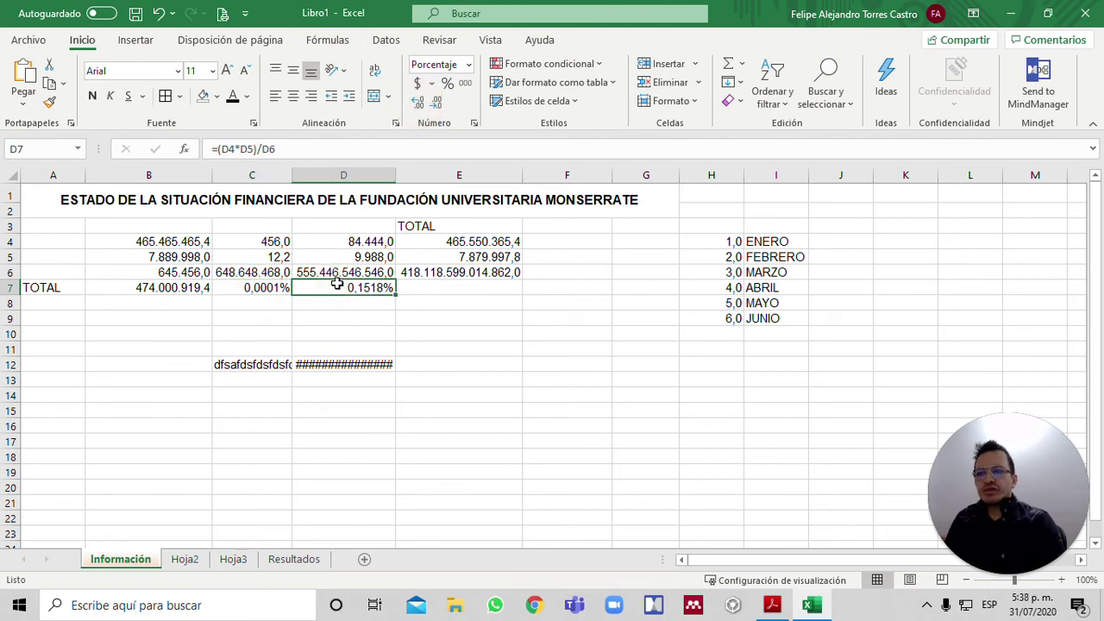
{"action": "left_click", "coordinate": [422, 285]}
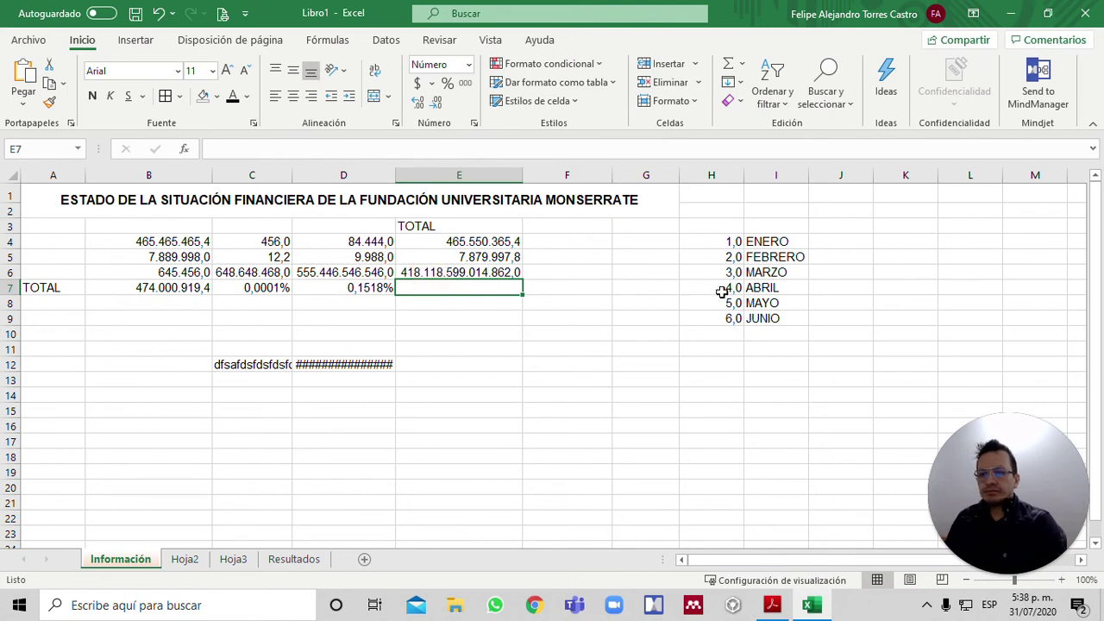
{"action": "type", "text": "="}
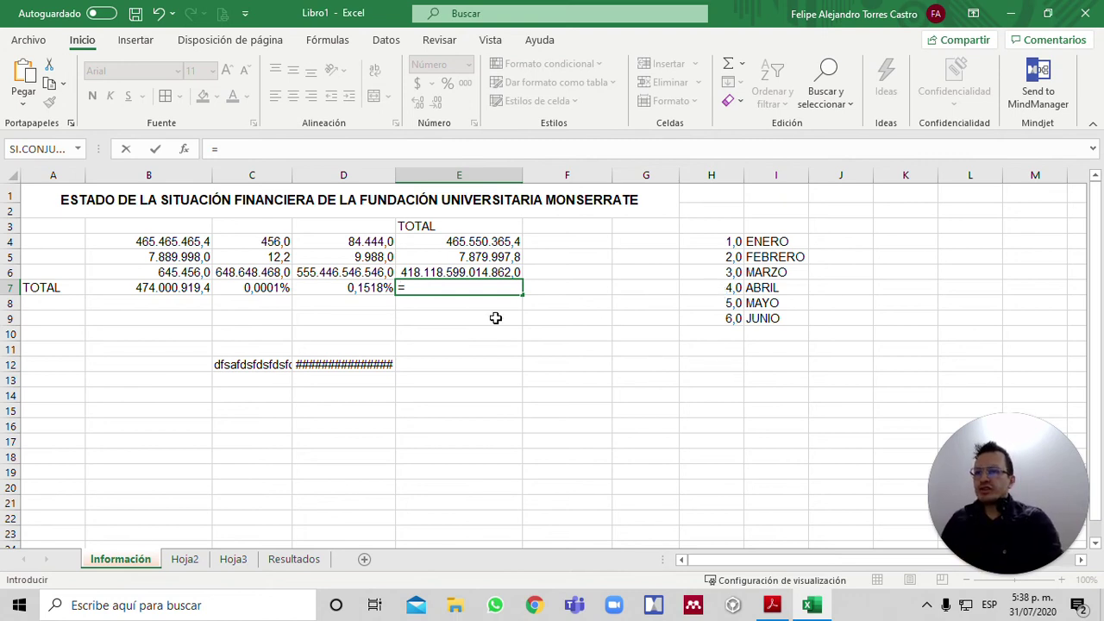
{"action": "key", "text": "Escape"}
Review the row totals in E4:E6 and the cell references in the addition formula in cell B7.
{"action": "left_click_drag", "start_coordinate": [477, 244], "coordinate": [490, 273]}
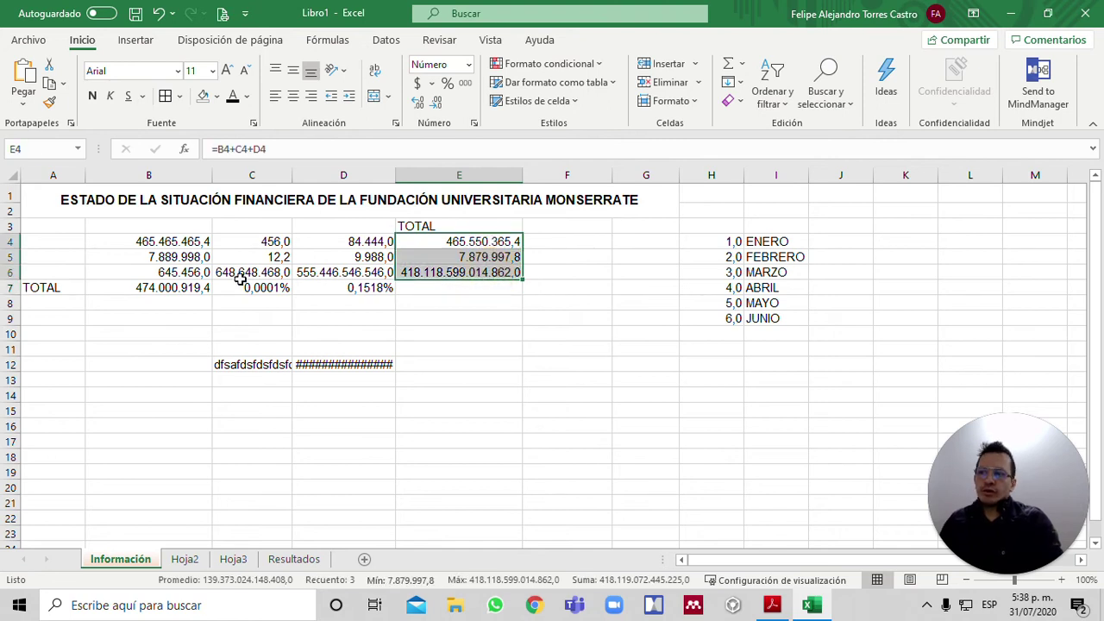
{"action": "left_click", "coordinate": [184, 287]}
{"action": "double_click", "coordinate": [183, 287]}
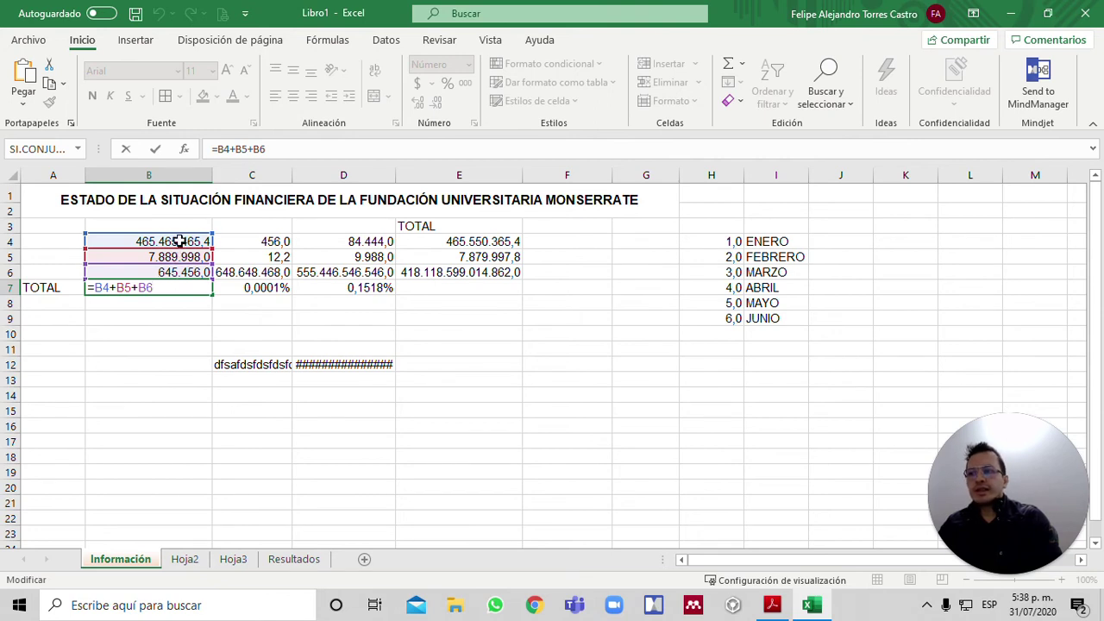
{"action": "key", "text": "ctrl+Return"}
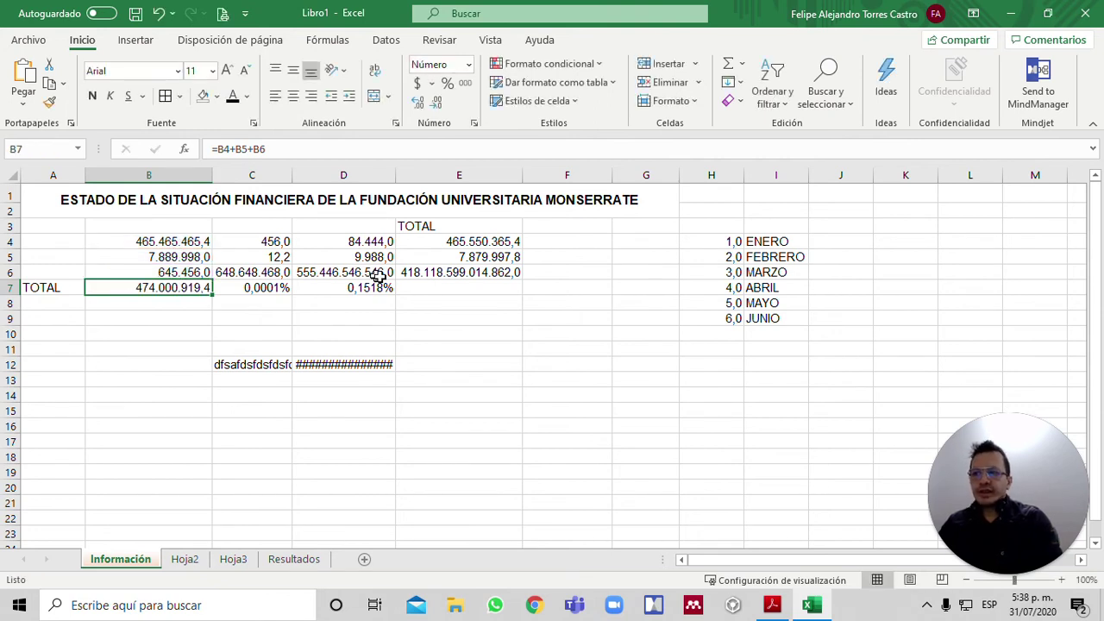
Begin a formula in cell E7 and browse the function suggestions for several different starting letters.
{"action": "left_click", "coordinate": [455, 287]}
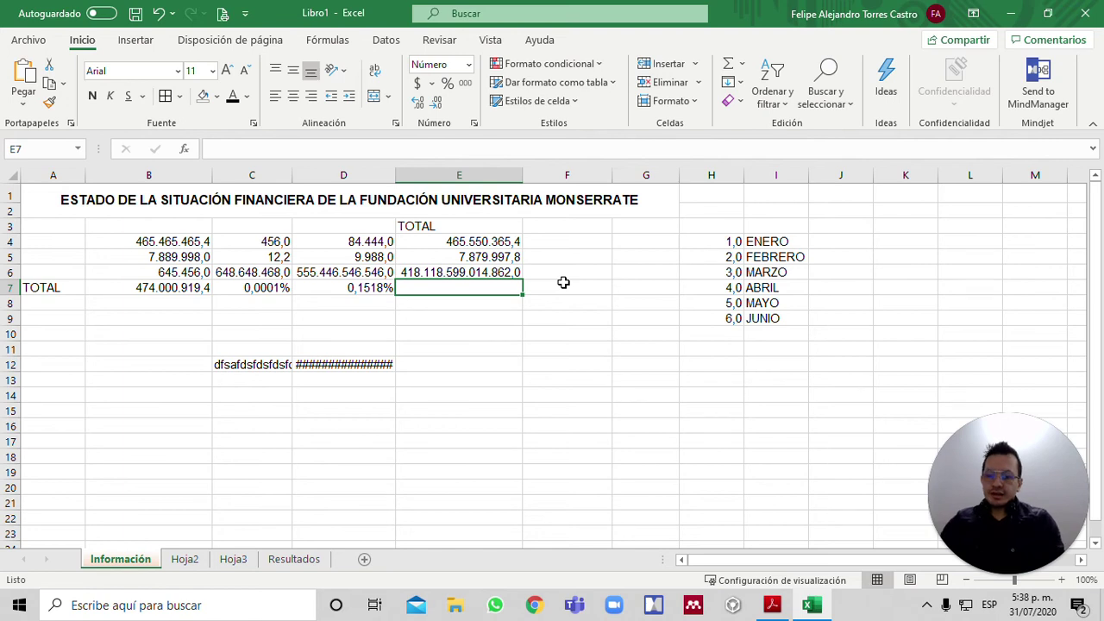
{"action": "type", "text": "="}
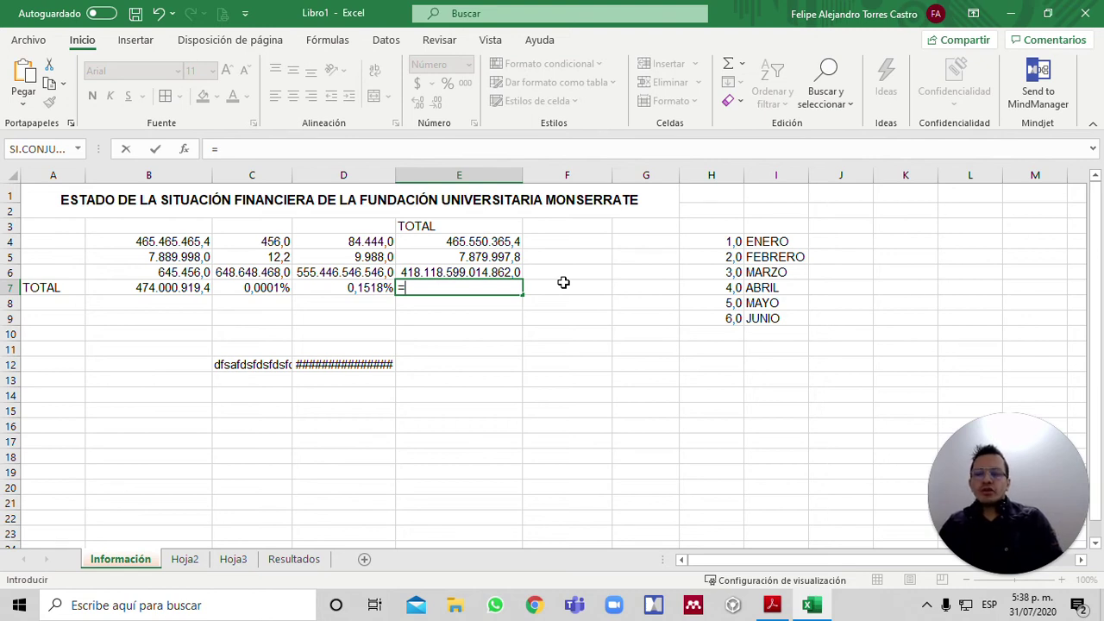
{"action": "type", "text": "SHE"}
{"action": "key", "text": "BackSpace"}
{"action": "key", "text": "BackSpace"}
{"action": "key", "text": "BackSpace"}
{"action": "key", "text": "BackSpace"}
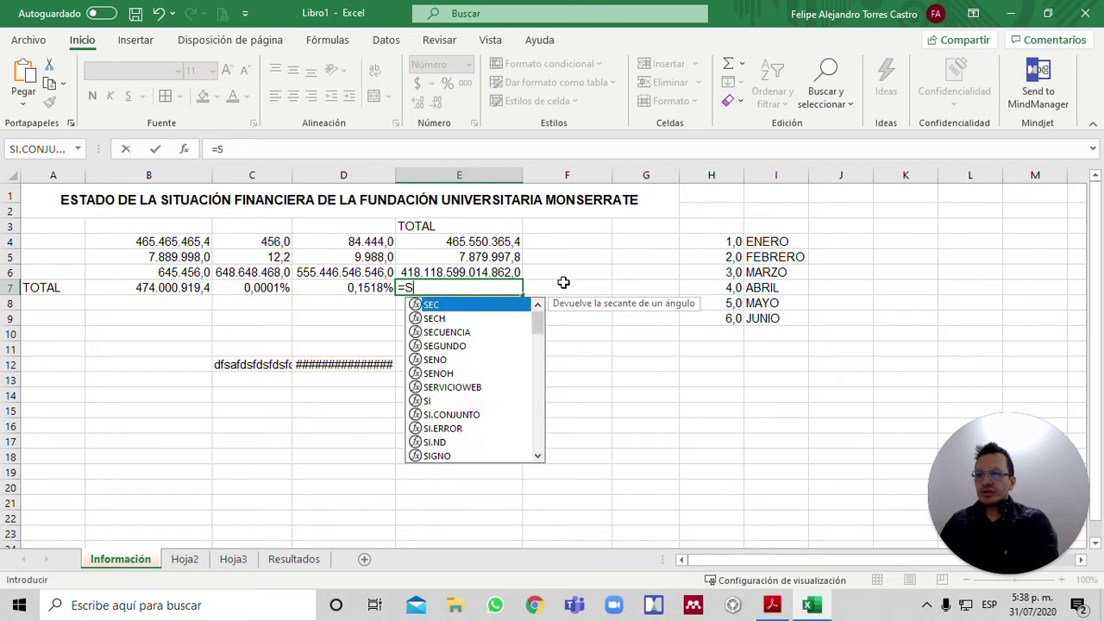
{"action": "type", "text": "W"}
{"action": "key", "text": "BackSpace"}
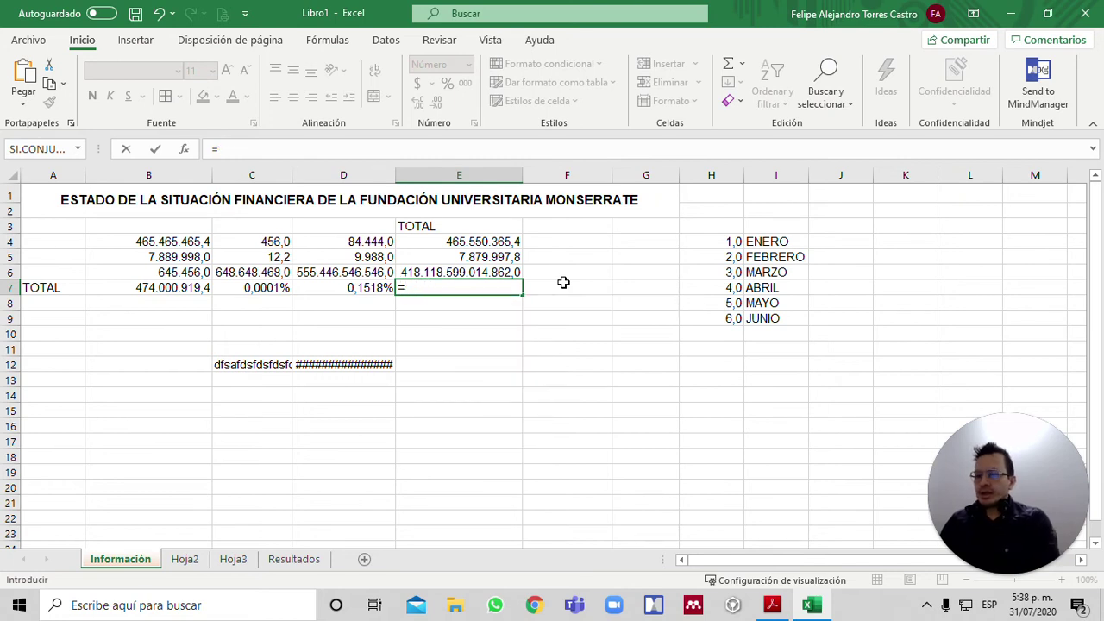
{"action": "type", "text": "E"}
{"action": "key", "text": "BackSpace"}
{"action": "type", "text": "T"}
{"action": "key", "text": "BackSpace"}
{"action": "type", "text": "U"}
{"action": "key", "text": "BackSpace"}
{"action": "type", "text": "I"}
{"action": "key", "text": "BackSpace"}
{"action": "type", "text": "N"}
{"action": "key", "text": "BackSpace"}
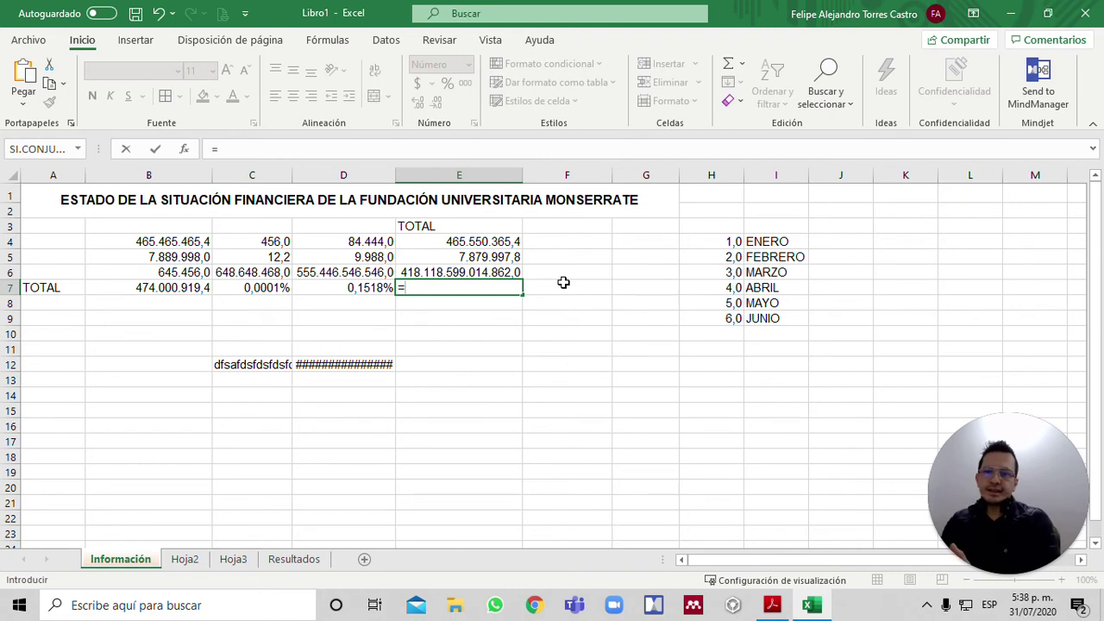
Enter the function formula =SUMA(E4:E6) in cell E7 to add the three row totals above it.
{"action": "type", "text": "S"}
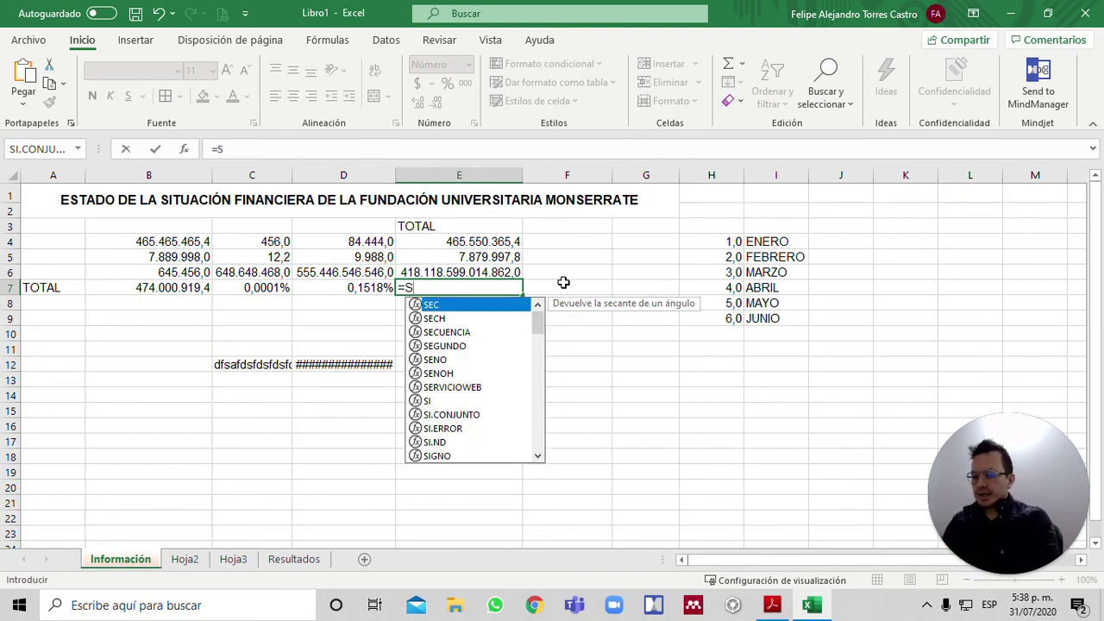
{"action": "type", "text": "UMA"}
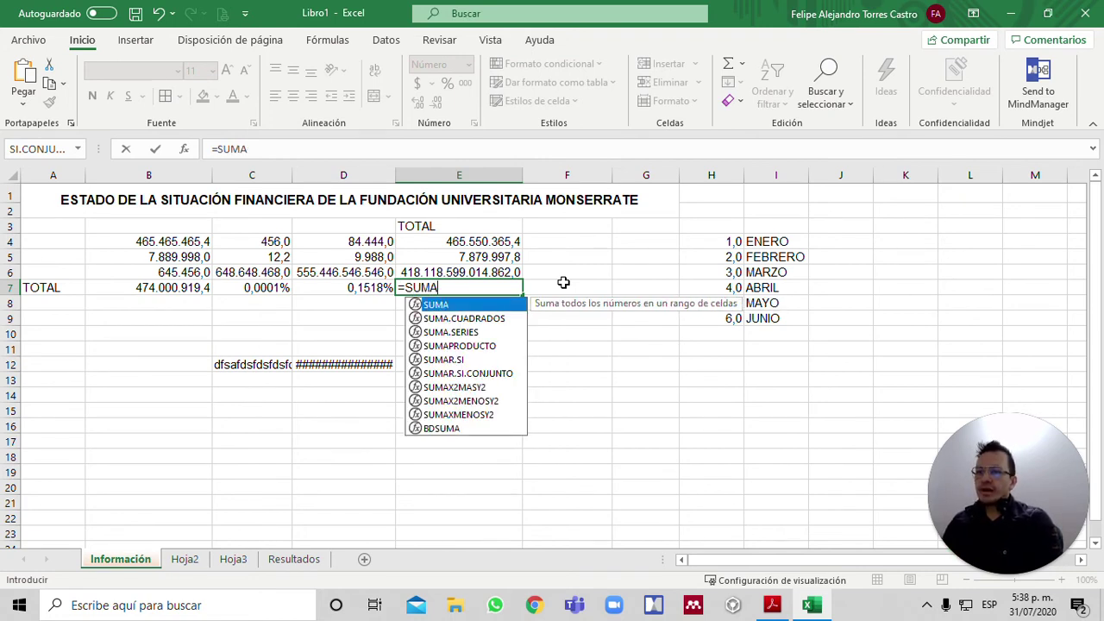
{"action": "type", "text": "("}
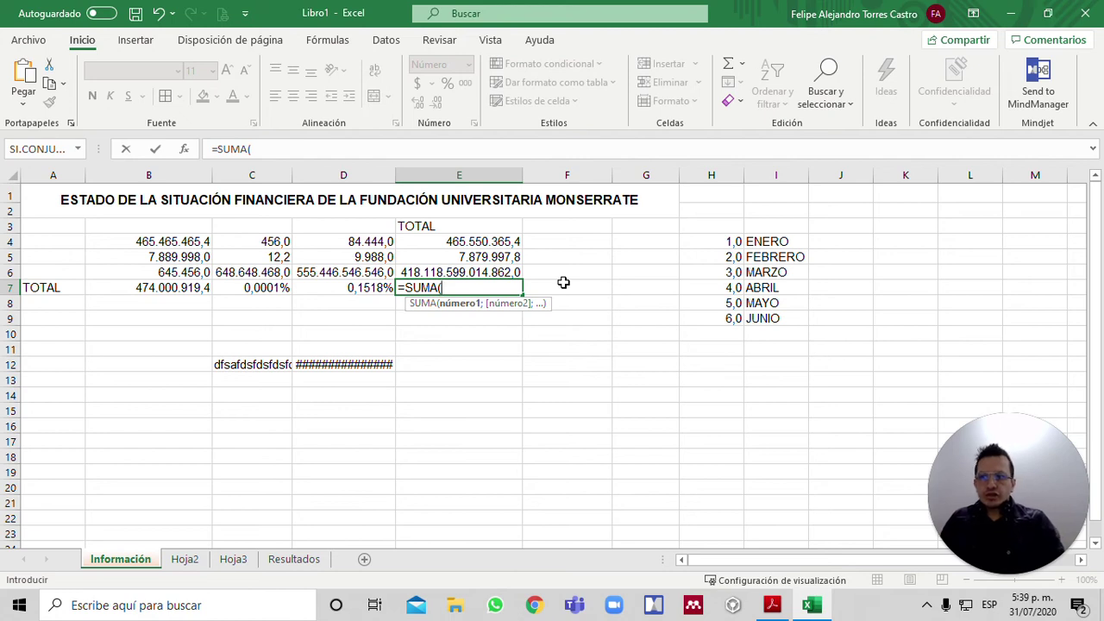
{"action": "key", "text": "Up"}
{"action": "key", "text": "Up"}
{"action": "key", "text": "Up"}
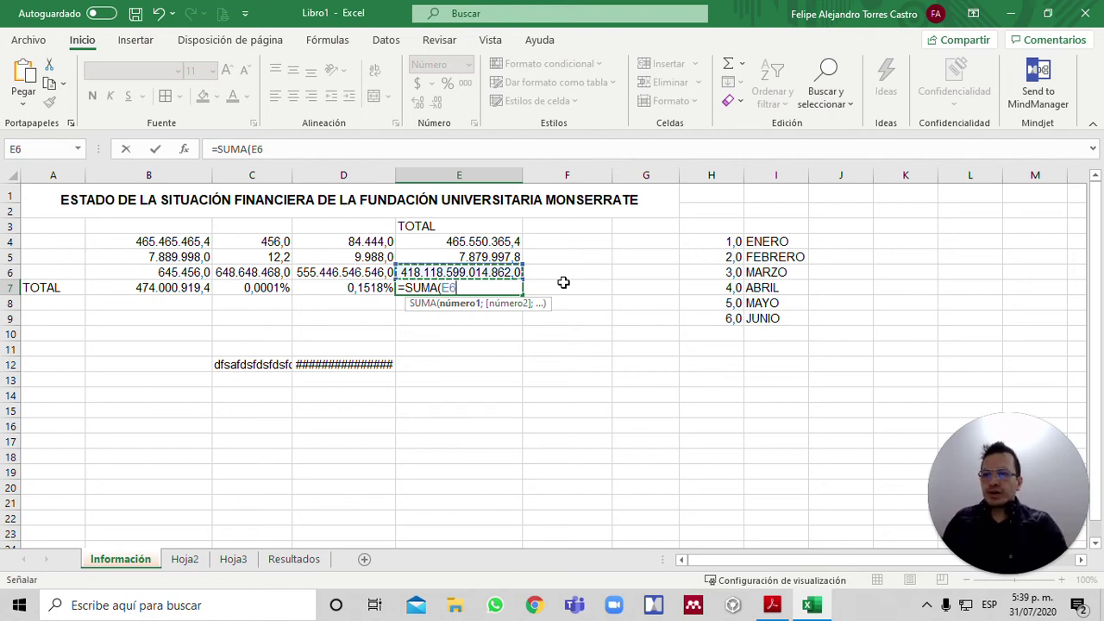
{"action": "key", "text": "Down"}
{"action": "key", "text": "Up"}
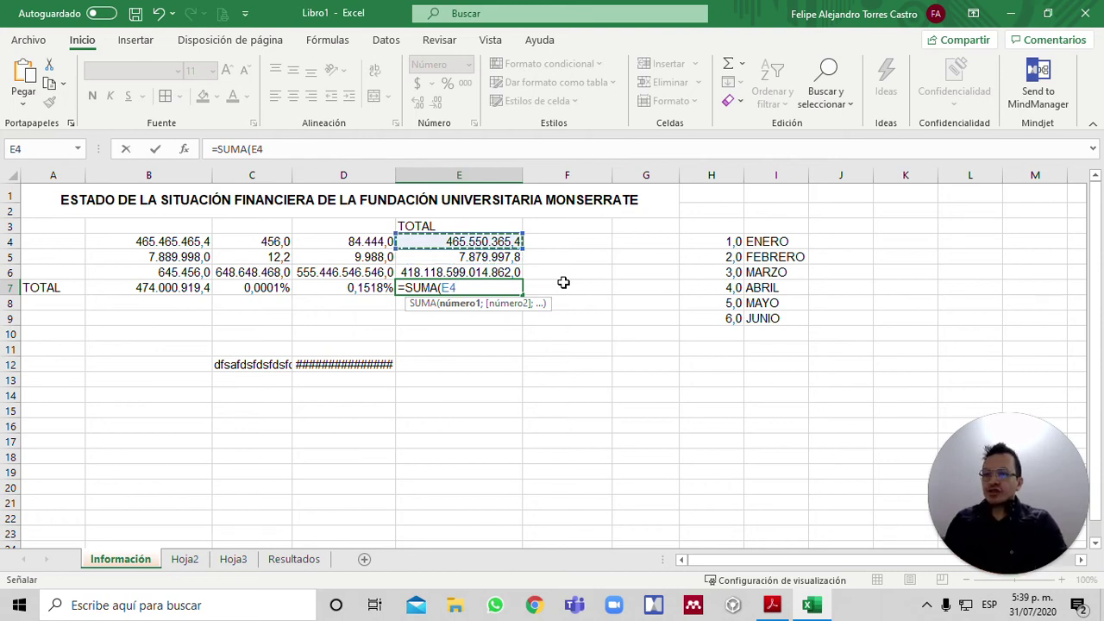
{"action": "key", "text": "shift+Down"}
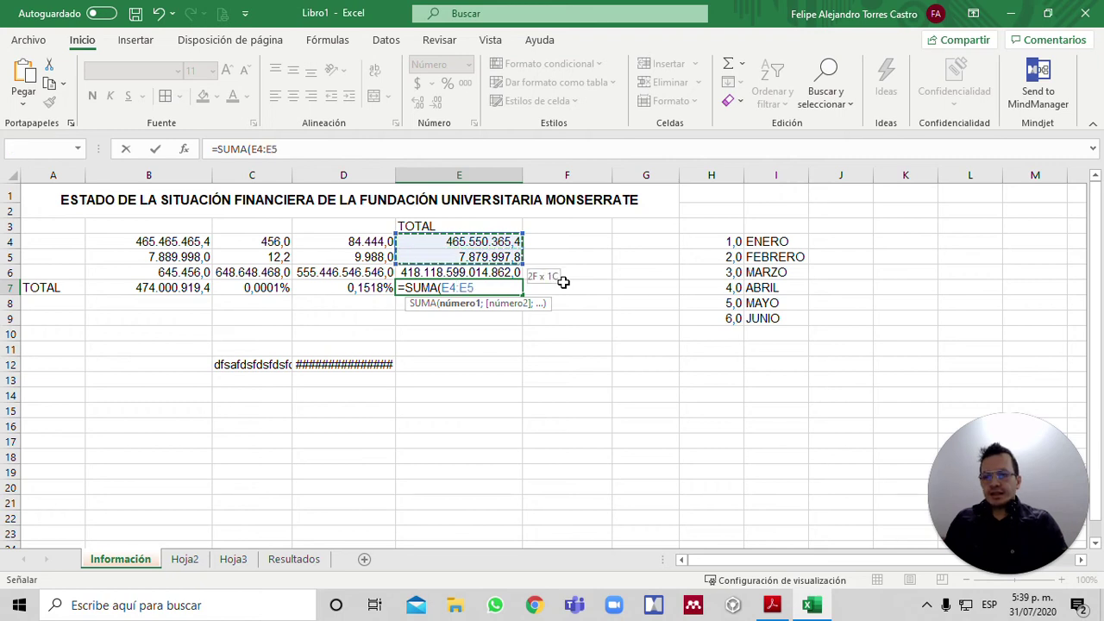
{"action": "key", "text": "shift+Down"}
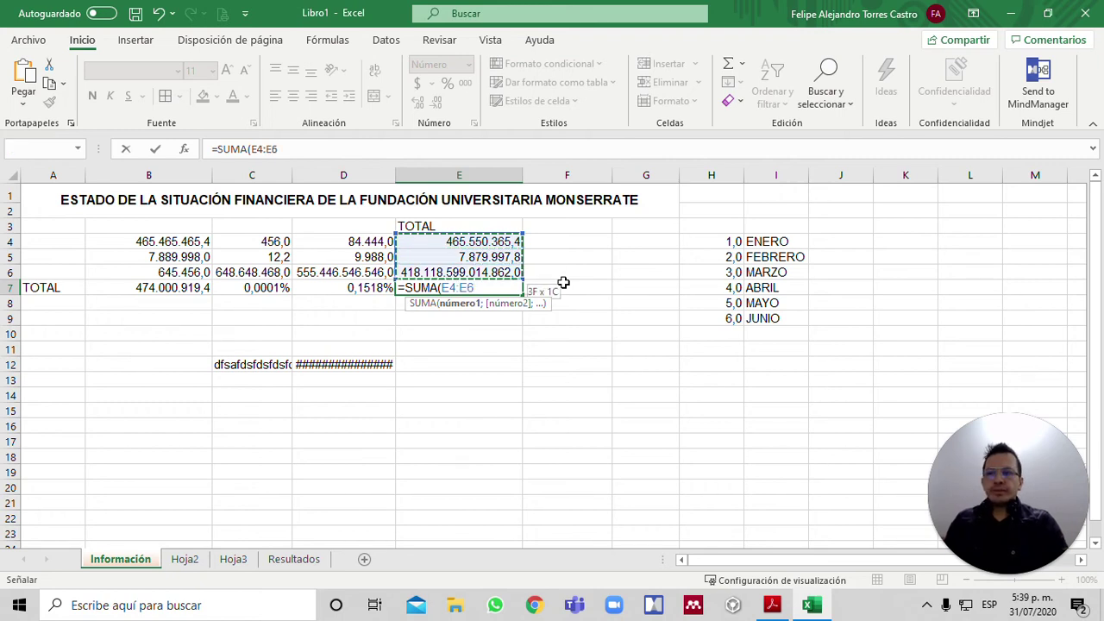
{"action": "type", "text": ")"}
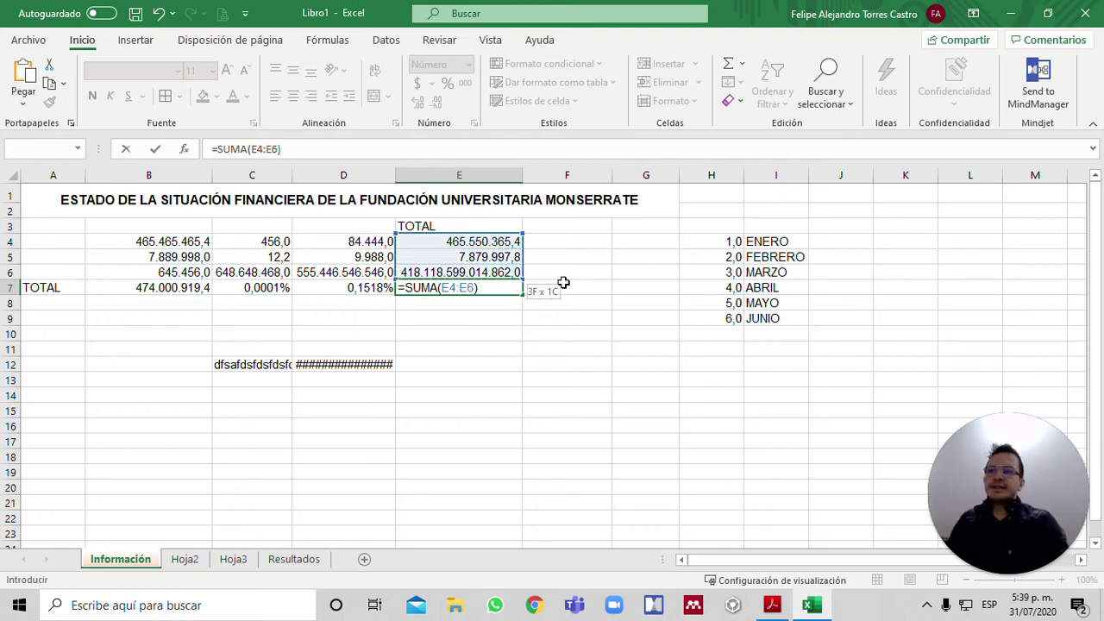
{"action": "key", "text": "Return"}
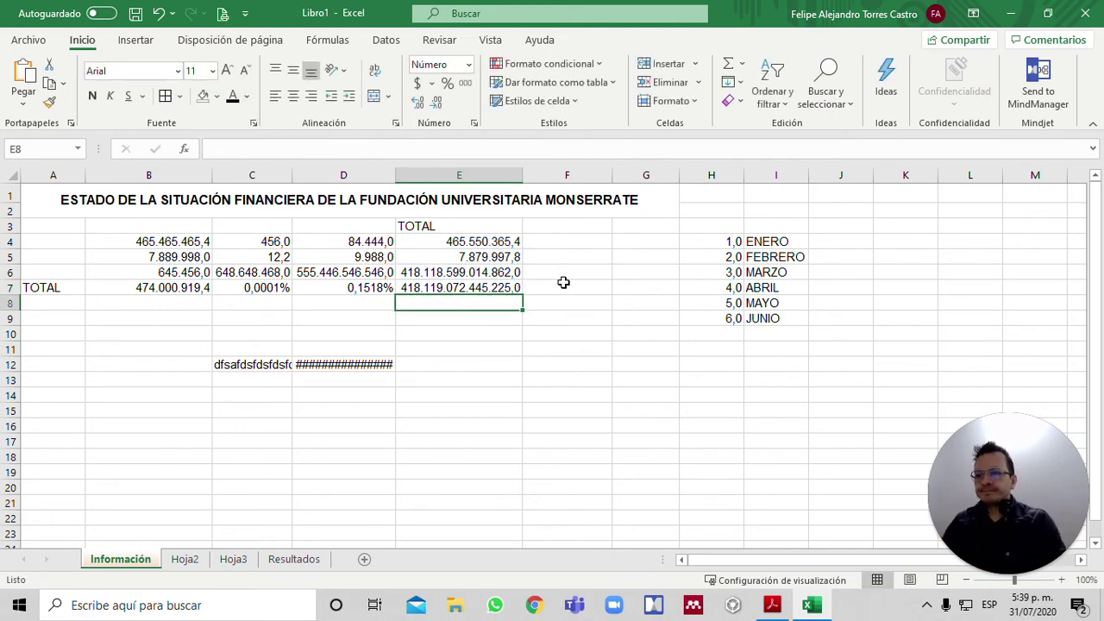
Review the SUMA formula in cell E7 and the division formula in cell C7.
{"action": "key", "text": "Up"}
{"action": "key", "text": "F2"}
{"action": "key", "text": "Return"}
{"action": "key", "text": "Up"}
{"action": "key", "text": "Left"}
{"action": "key", "text": "Left"}
{"action": "key", "text": "Down"}
{"action": "key", "text": "Up"}
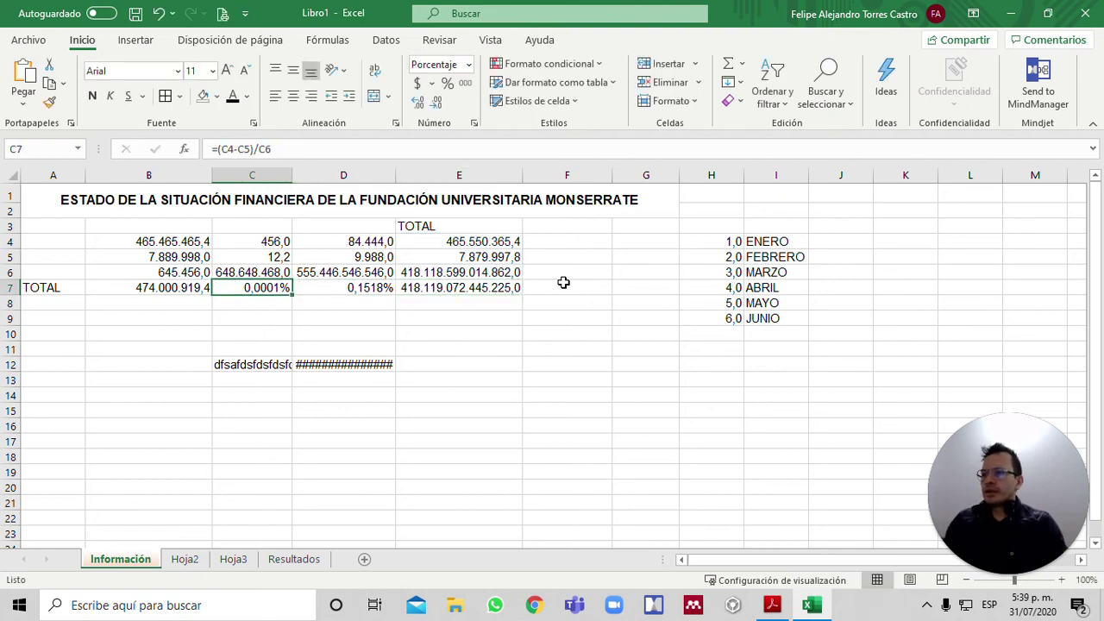
Enter the function formula =SUMA(B4:D6) in cell B9 to add the whole block of values.
{"action": "key", "text": "Down"}
{"action": "key", "text": "Left"}
{"action": "key", "text": "Down"}
{"action": "type", "text": "="}
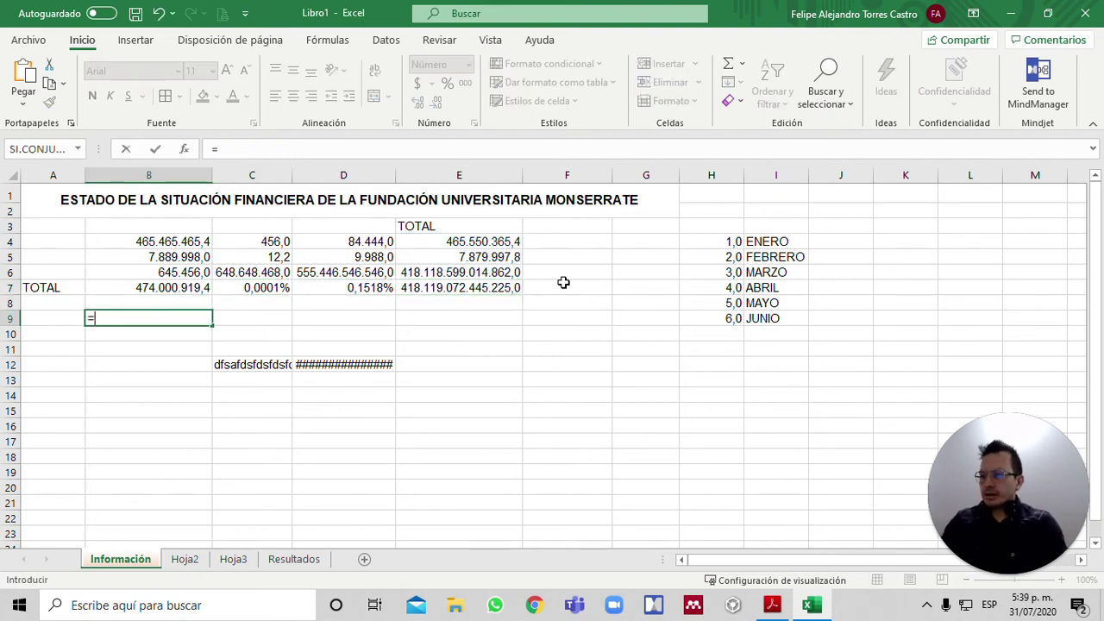
{"action": "type", "text": "SUMA"}
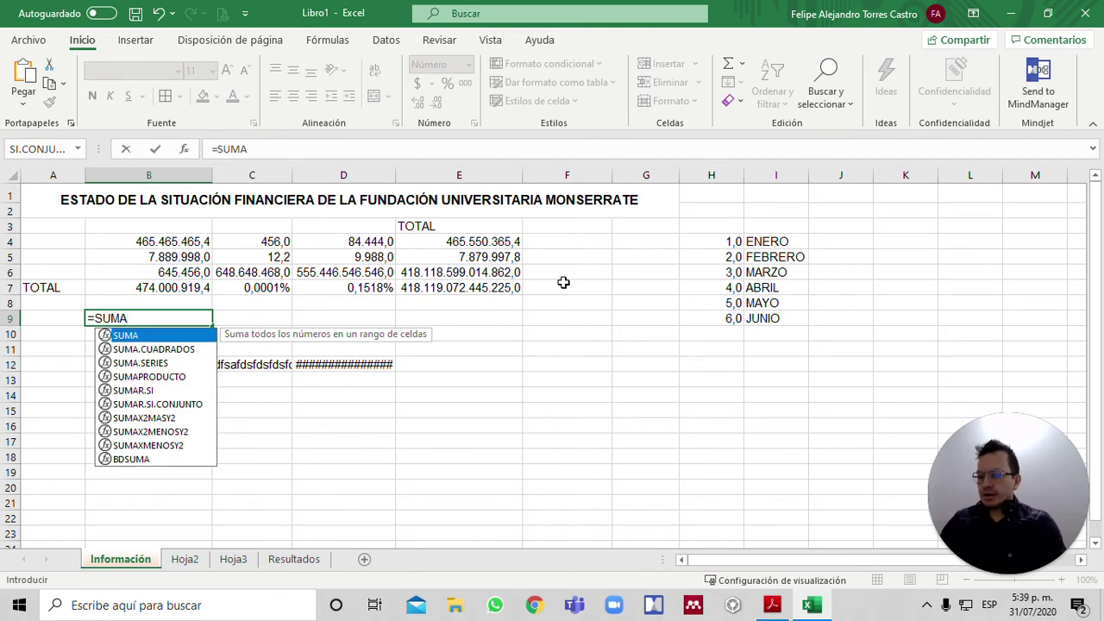
{"action": "type", "text": "("}
{"action": "key", "text": "Up"}
{"action": "key", "text": "Up"}
{"action": "key", "text": "Up"}
{"action": "key", "text": "Up"}
{"action": "key", "text": "Up"}
{"action": "key", "text": "shift+Down"}
{"action": "key", "text": "shift+Down"}
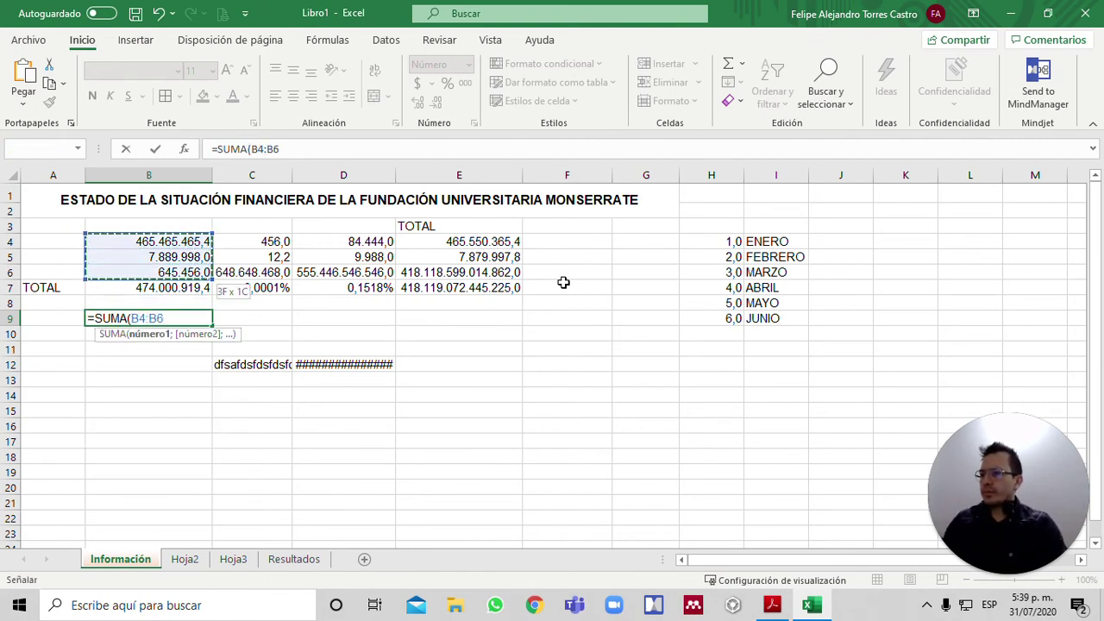
{"action": "key", "text": "shift+Right"}
{"action": "key", "text": "shift+Right"}
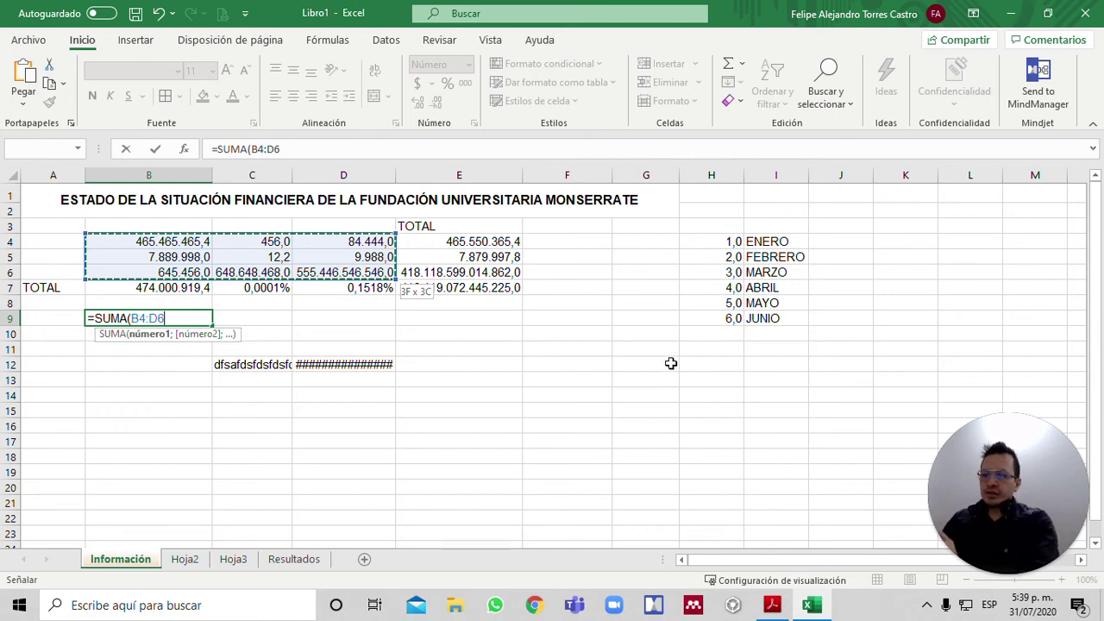
{"action": "type", "text": ")"}
{"action": "key", "text": "Return"}
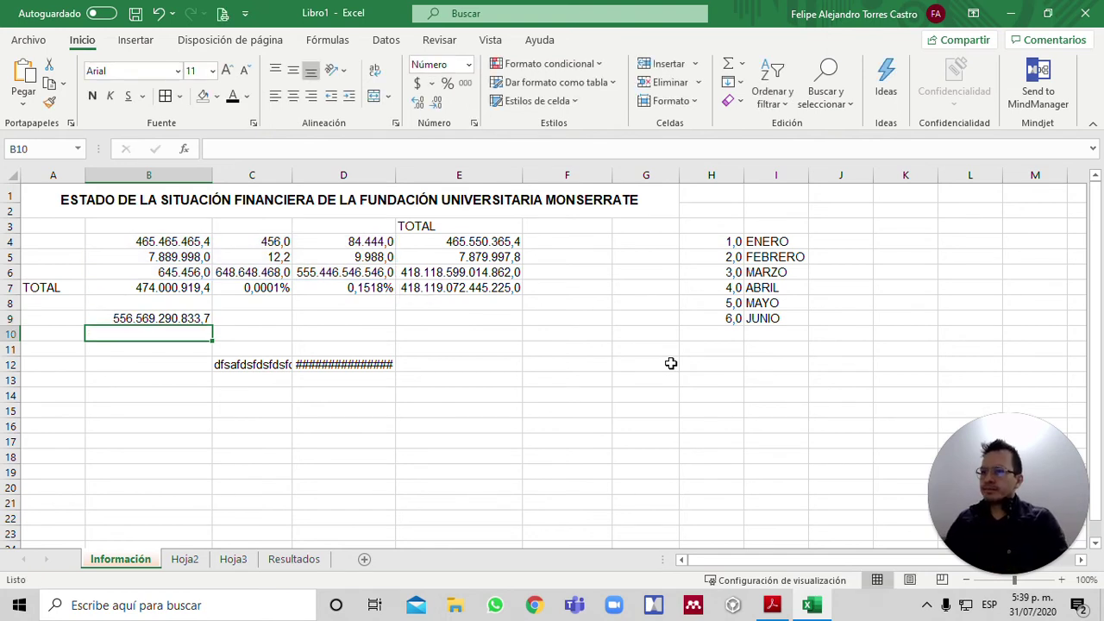
Review the range referenced by the SUMA formula in B9 and the cell references in the addition formula in B7.
{"action": "key", "text": "Up"}
{"action": "key", "text": "Right"}
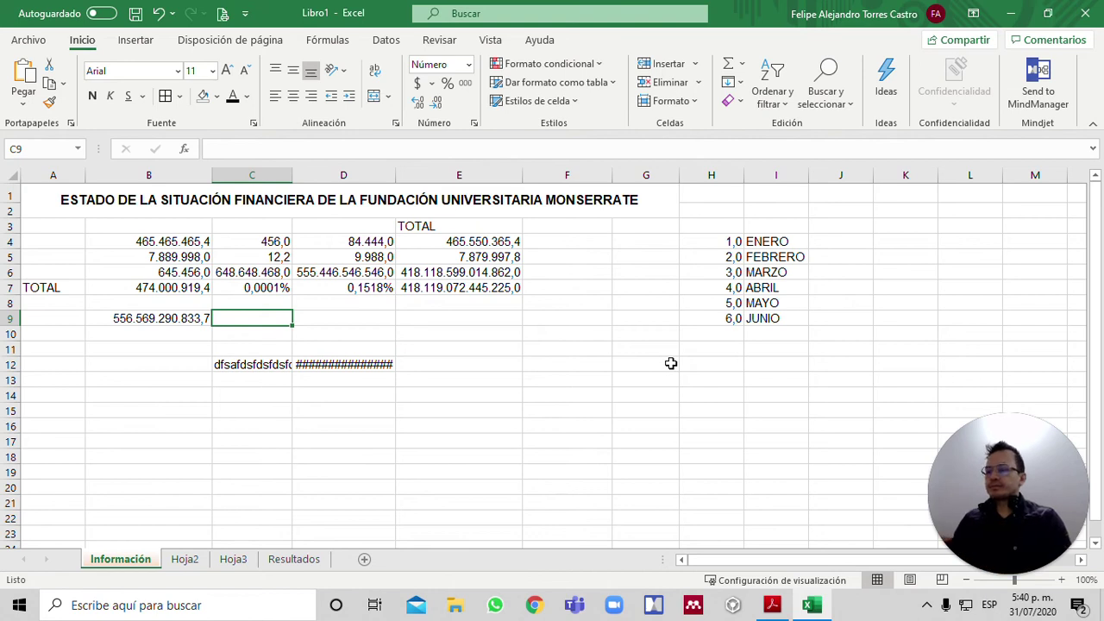
{"action": "key", "text": "Left"}
{"action": "key", "text": "Up"}
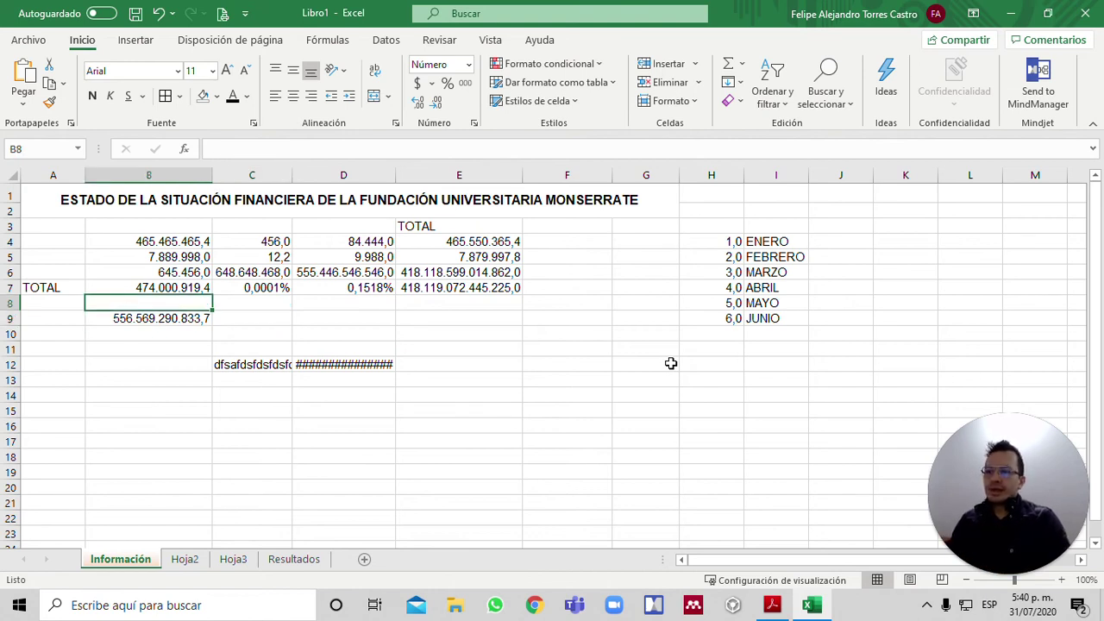
{"action": "key", "text": "Down"}
{"action": "key", "text": "F2"}
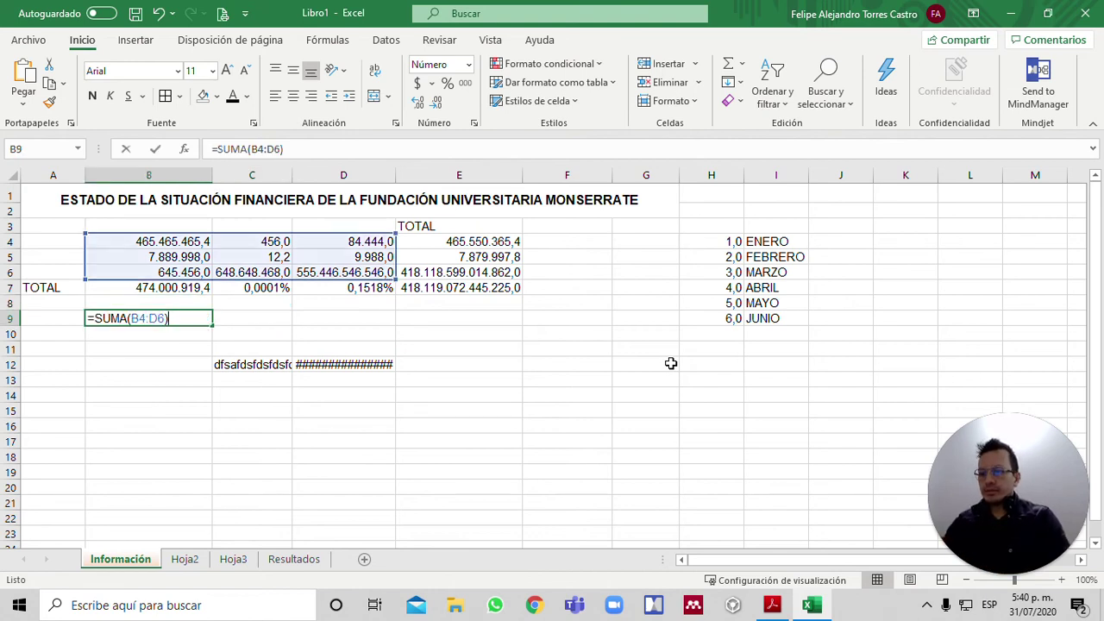
{"action": "key", "text": "Return"}
{"action": "key", "text": "Up"}
{"action": "key", "text": "Up"}
{"action": "key", "text": "Up"}
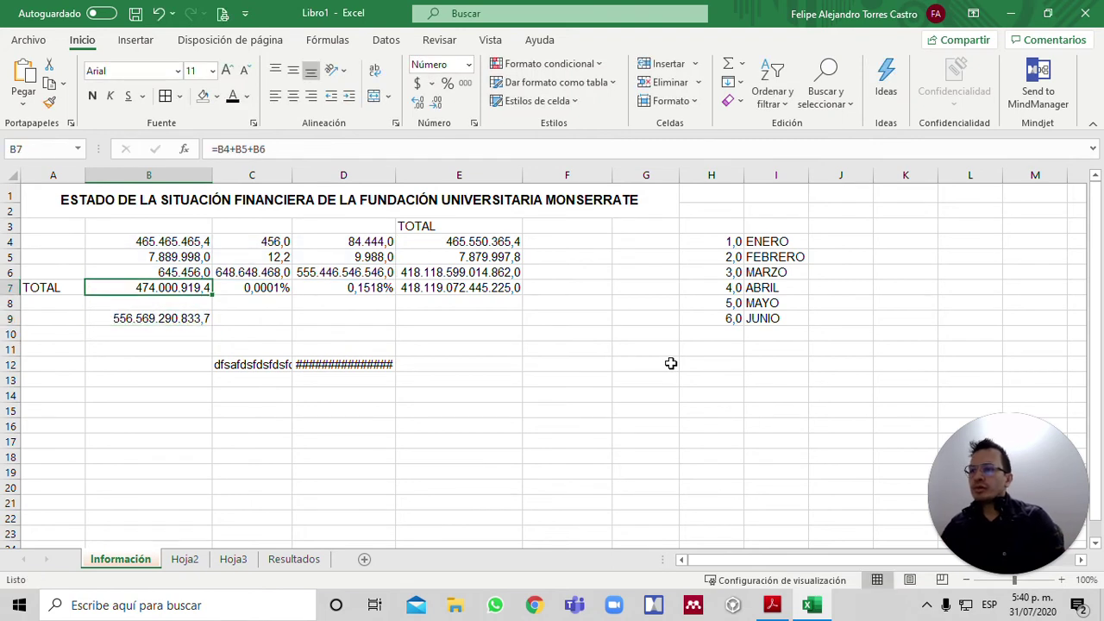
{"action": "key", "text": "F2"}
{"action": "key", "text": "Return"}
{"action": "key", "text": "Up"}
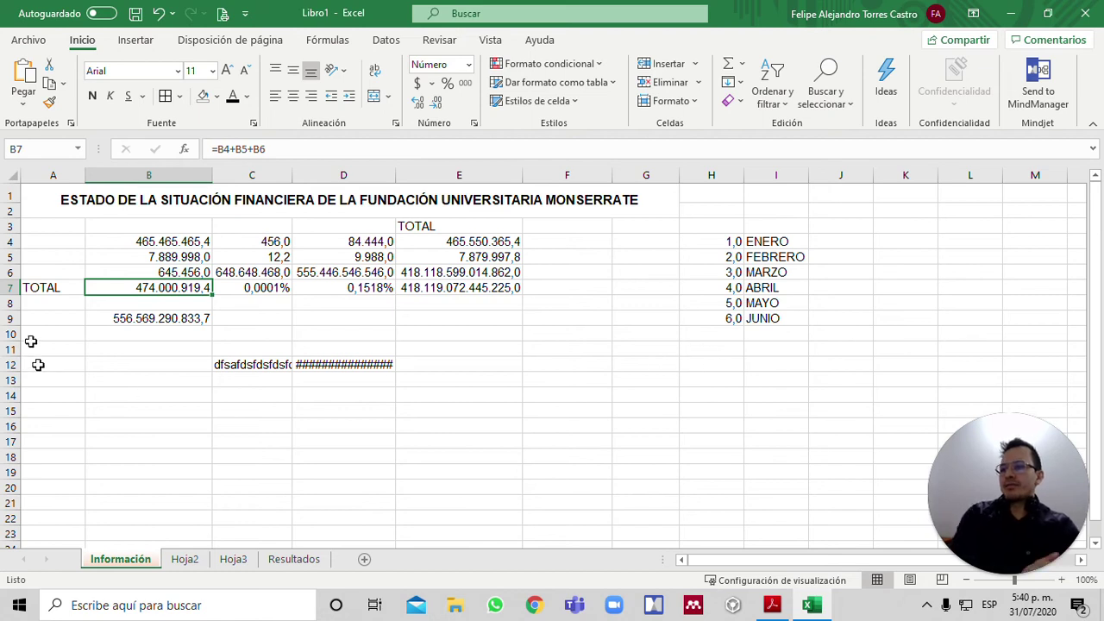
Examine the TOTAL row and columns B, C and D to see how the totals line up with the data.
{"action": "left_click", "coordinate": [189, 244]}
{"action": "left_click", "coordinate": [235, 289]}
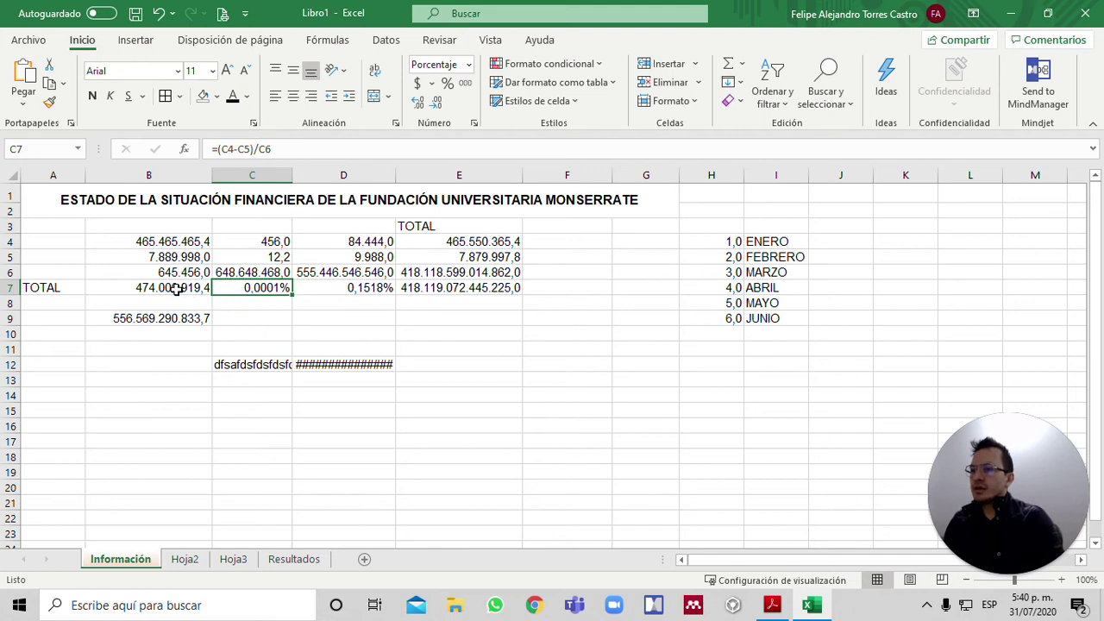
{"action": "left_click", "coordinate": [11, 287]}
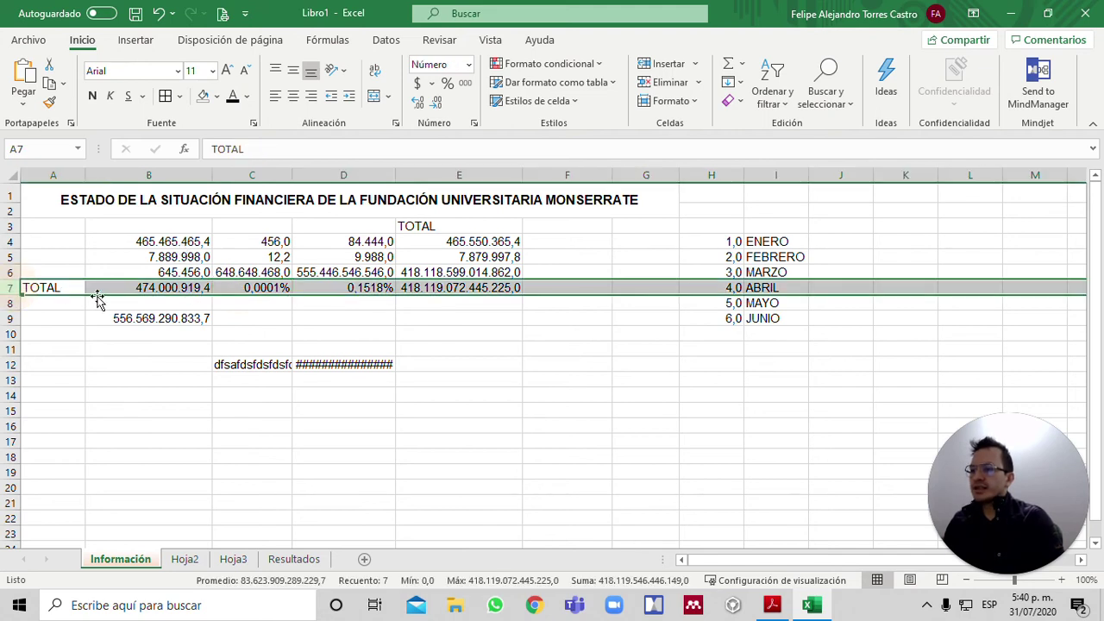
{"action": "left_click", "coordinate": [146, 287]}
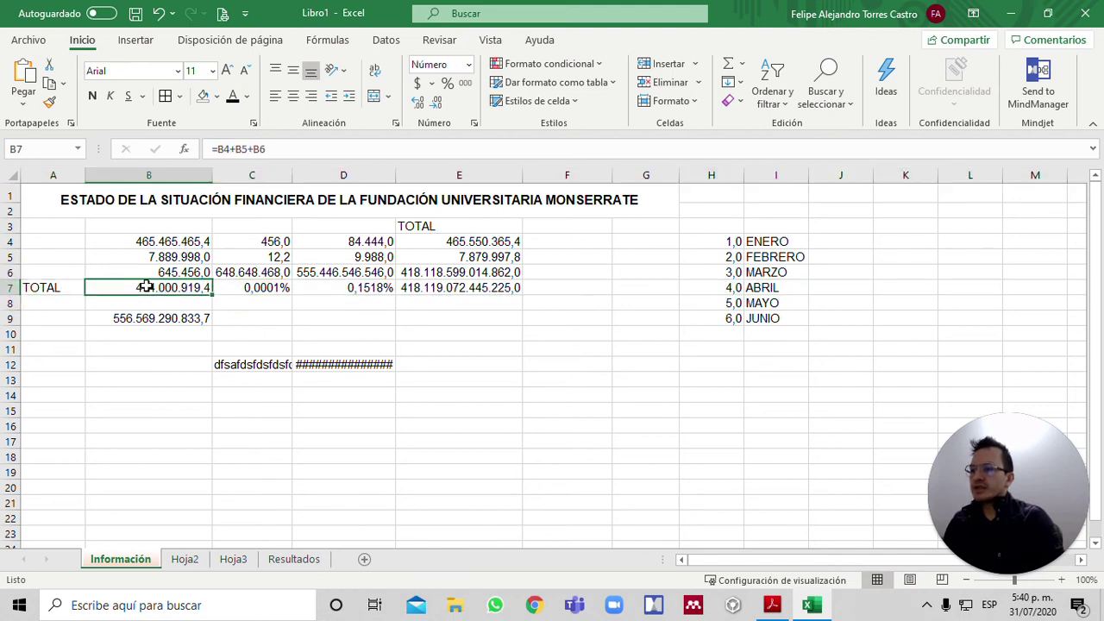
{"action": "left_click", "coordinate": [168, 177]}
{"action": "left_click", "coordinate": [248, 175]}
{"action": "left_click", "coordinate": [337, 176]}
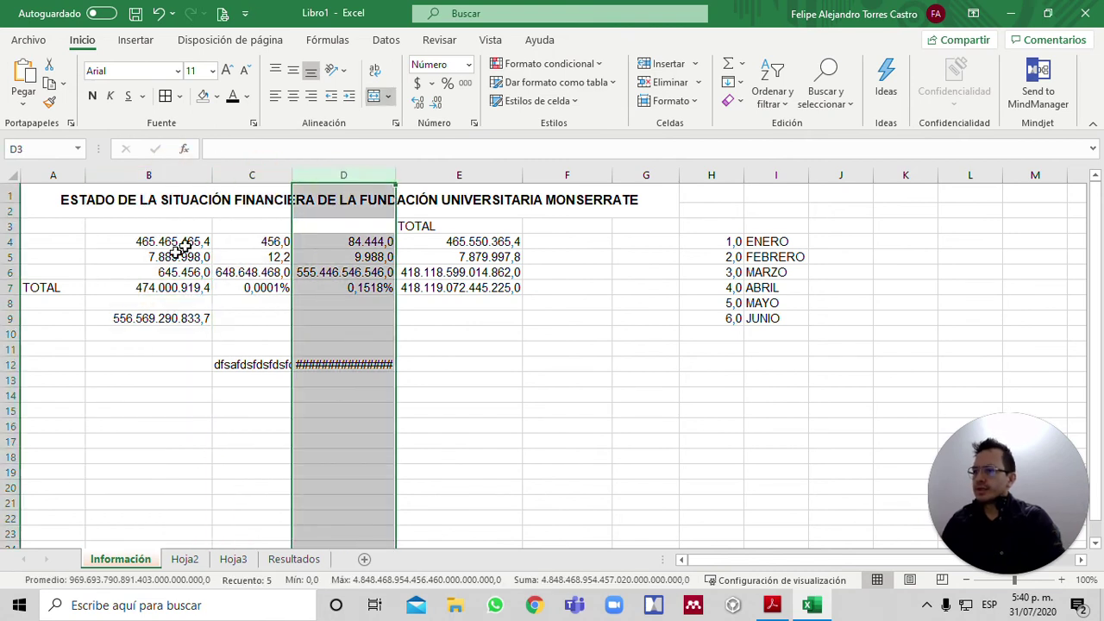
{"action": "left_click", "coordinate": [159, 289]}
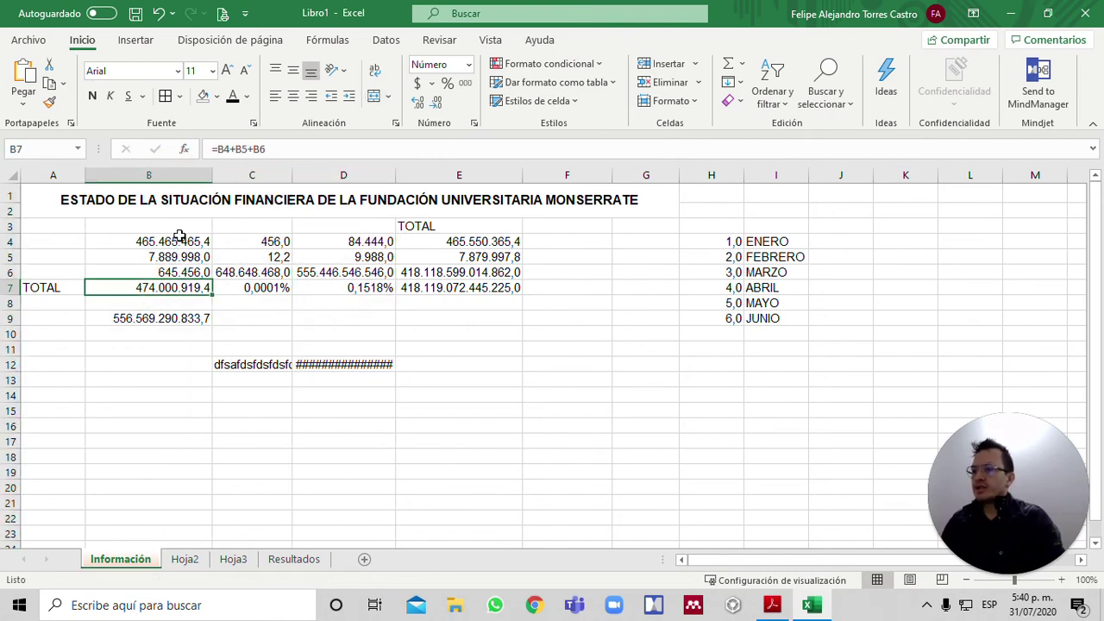
Compare each row 7 formula in columns C to E with the three values above it, starting from B4:B6.
{"action": "left_click", "coordinate": [178, 244]}
{"action": "left_click_drag", "start_coordinate": [178, 248], "coordinate": [173, 271]}
{"action": "left_click", "coordinate": [254, 288]}
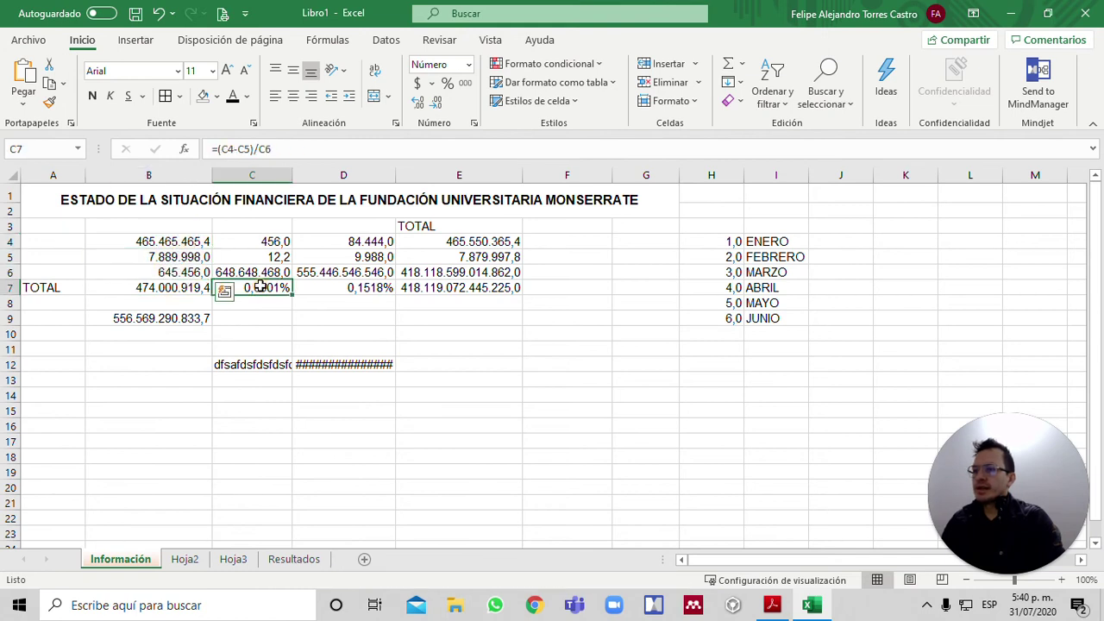
{"action": "left_click_drag", "start_coordinate": [258, 241], "coordinate": [268, 272]}
{"action": "left_click", "coordinate": [362, 289]}
{"action": "left_click_drag", "start_coordinate": [362, 241], "coordinate": [373, 267]}
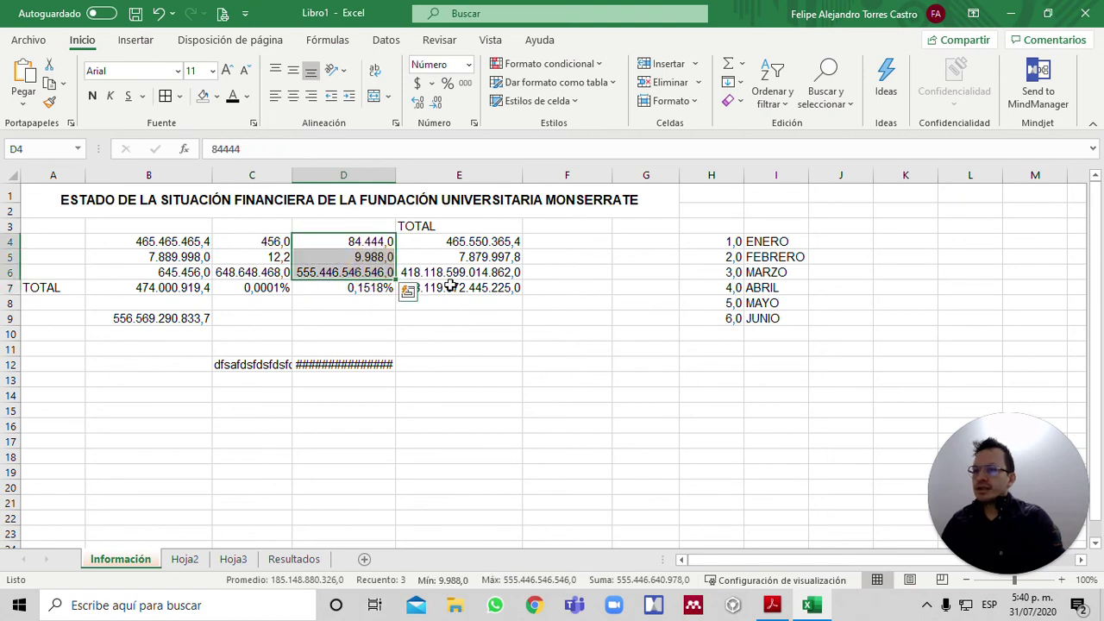
{"action": "left_click", "coordinate": [450, 286]}
{"action": "left_click_drag", "start_coordinate": [463, 242], "coordinate": [467, 265]}
Fill the addition formula in cell B7 across row 7 through cell E7.
{"action": "left_click", "coordinate": [171, 288]}
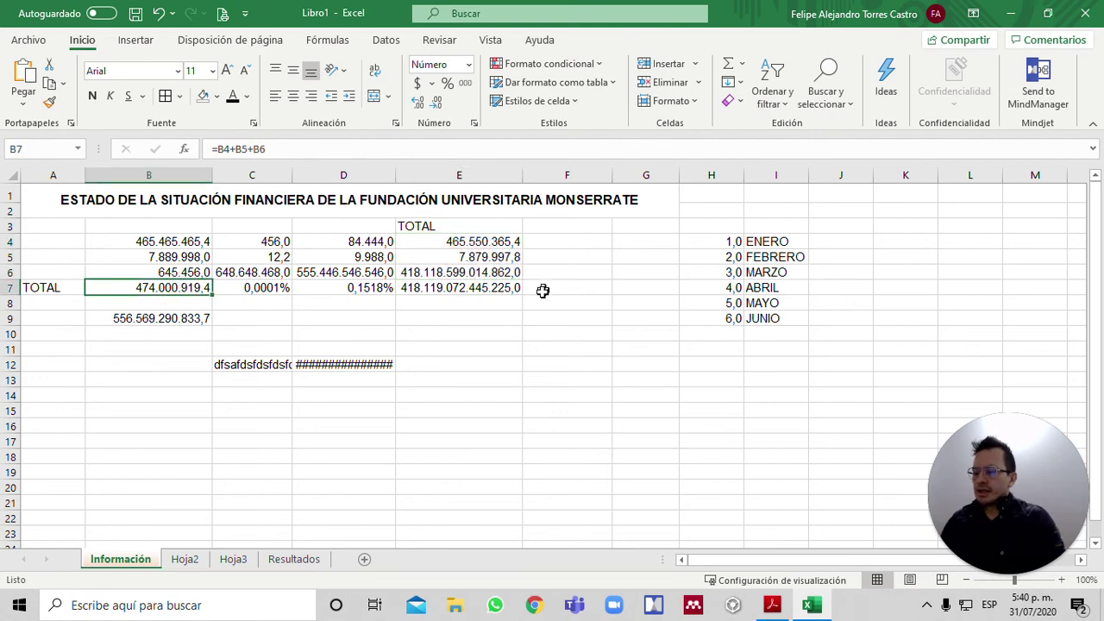
{"action": "key", "text": "F2"}
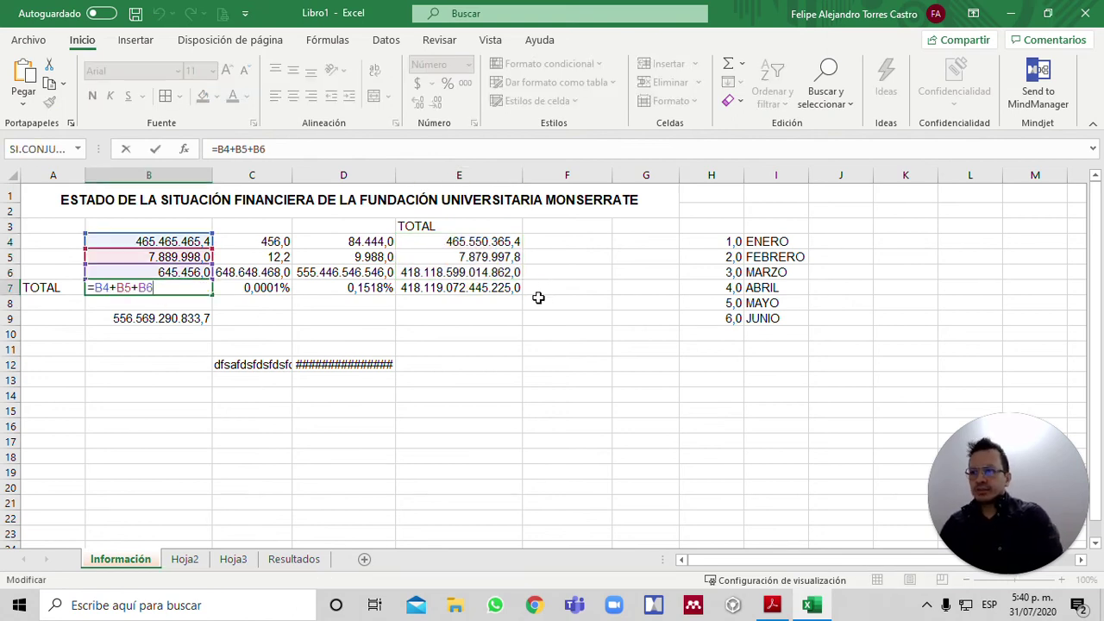
{"action": "key", "text": "Return"}
{"action": "key", "text": "Up"}
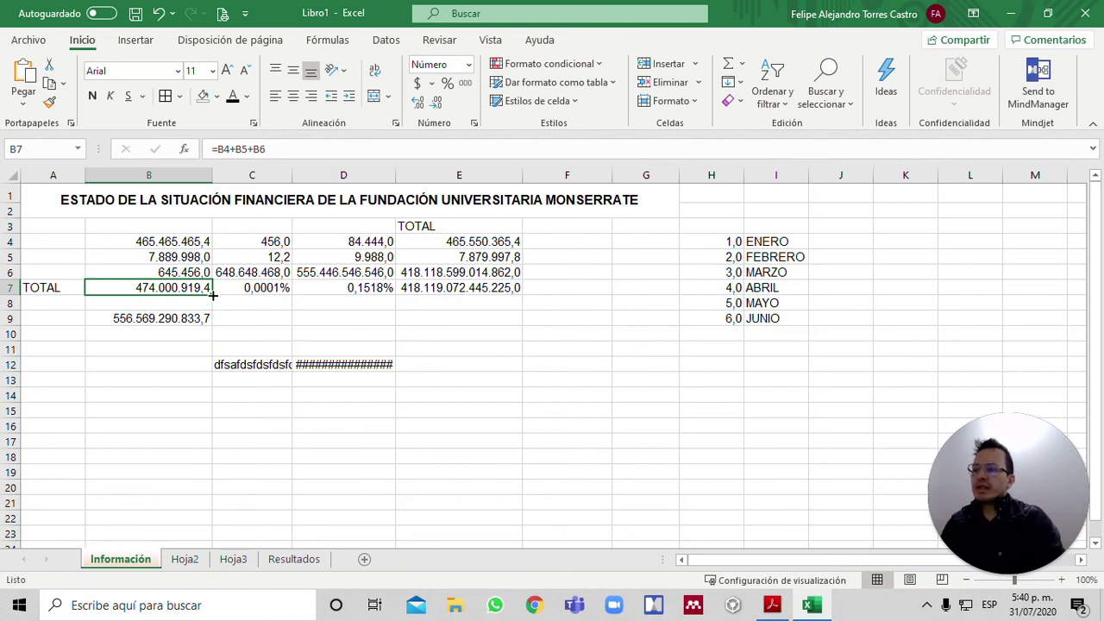
{"action": "left_click_drag", "start_coordinate": [212, 294], "coordinate": [214, 293]}
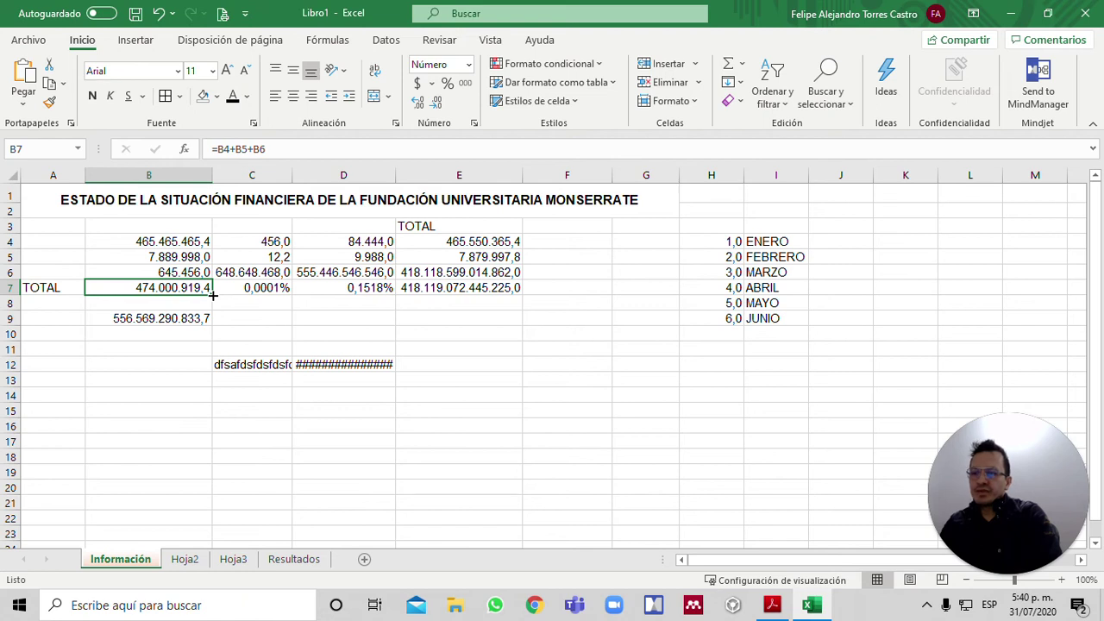
{"action": "left_click_drag", "start_coordinate": [212, 294], "coordinate": [480, 297]}
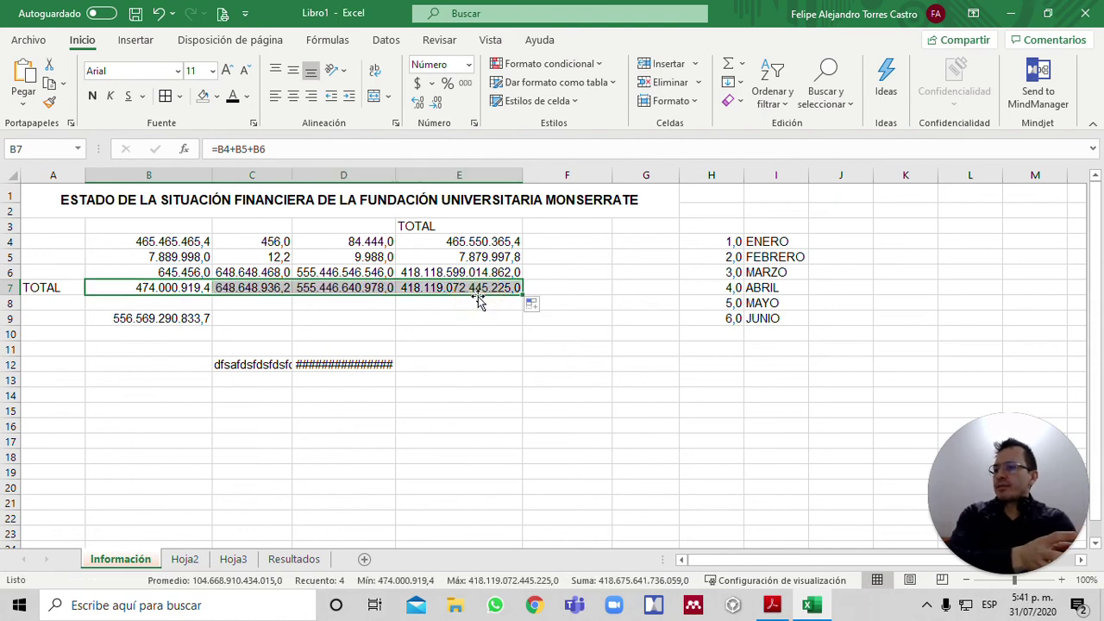
Check the cell references of the row 7 addition formulas one by one, from column B through column E.
{"action": "left_click", "coordinate": [259, 290]}
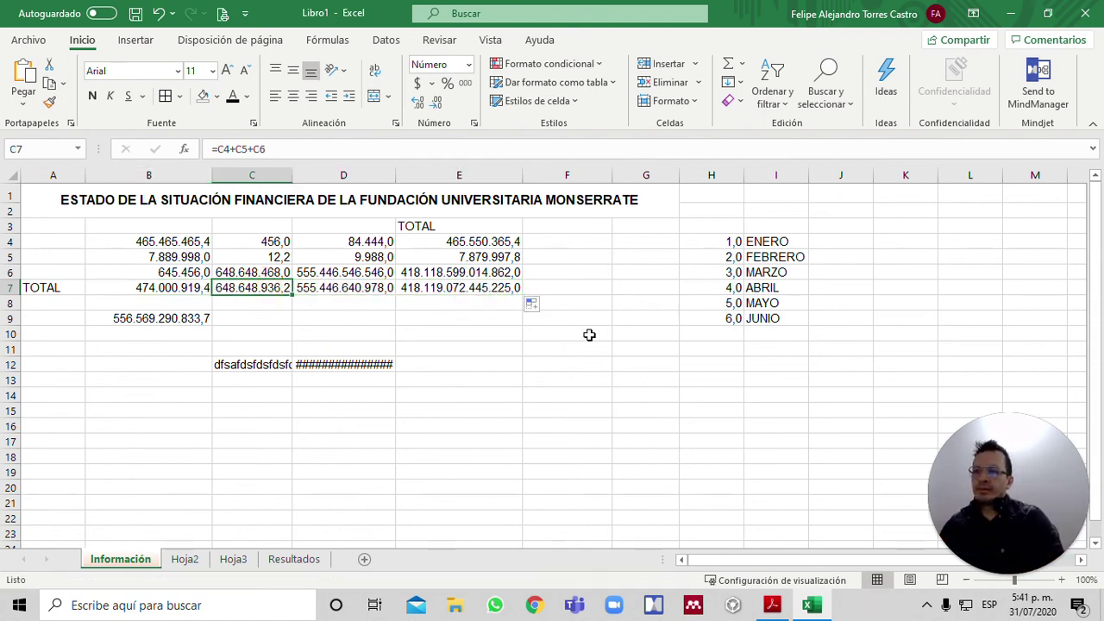
{"action": "key", "text": "Left"}
{"action": "key", "text": "F2"}
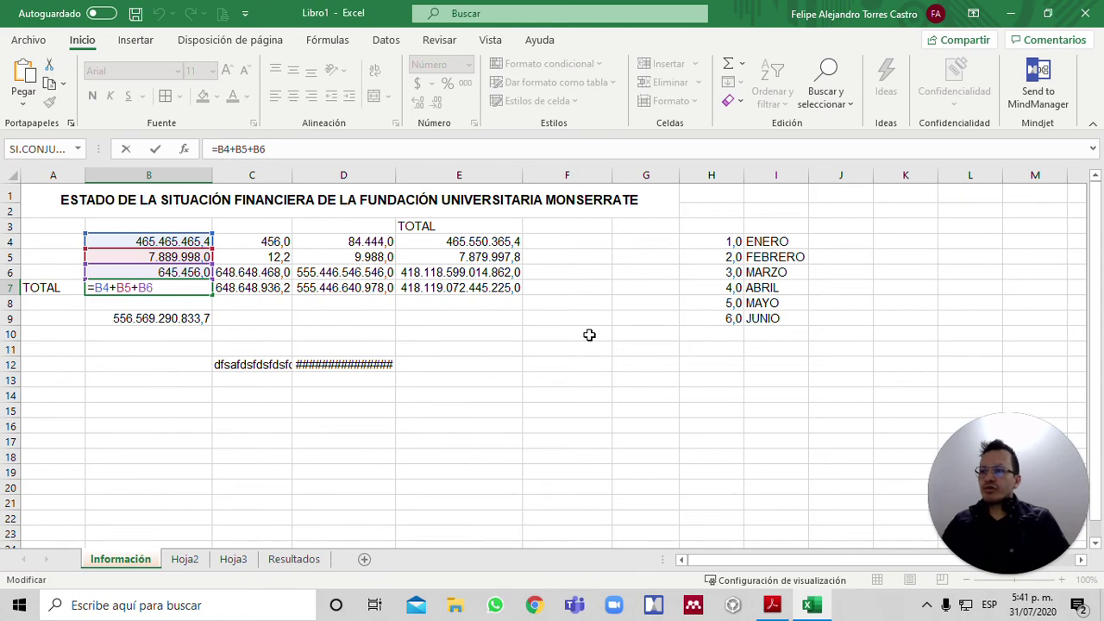
{"action": "key", "text": "Escape"}
{"action": "key", "text": "Right"}
{"action": "key", "text": "F2"}
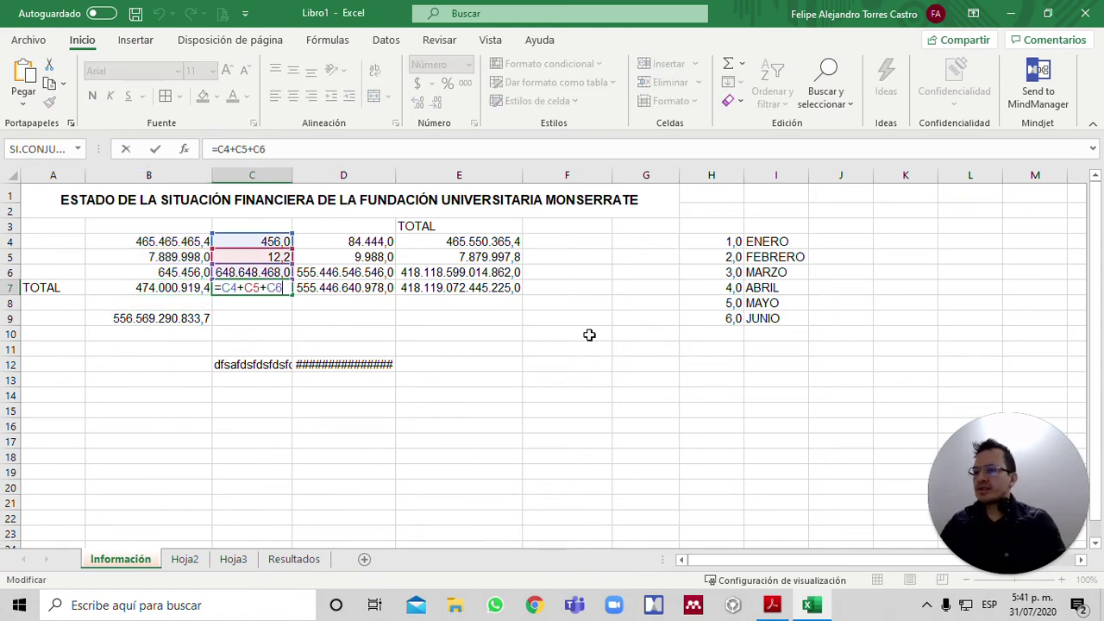
{"action": "key", "text": "Return"}
{"action": "key", "text": "Up"}
{"action": "key", "text": "Right"}
{"action": "key", "text": "F2"}
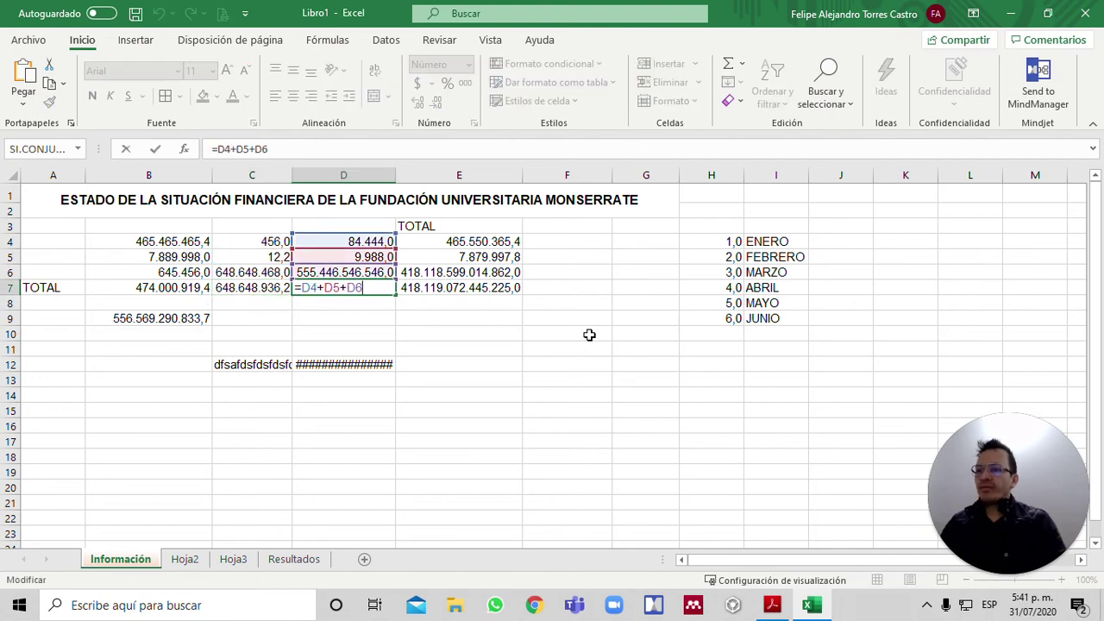
{"action": "key", "text": "Return"}
{"action": "key", "text": "Up"}
{"action": "key", "text": "Right"}
{"action": "key", "text": "F2"}
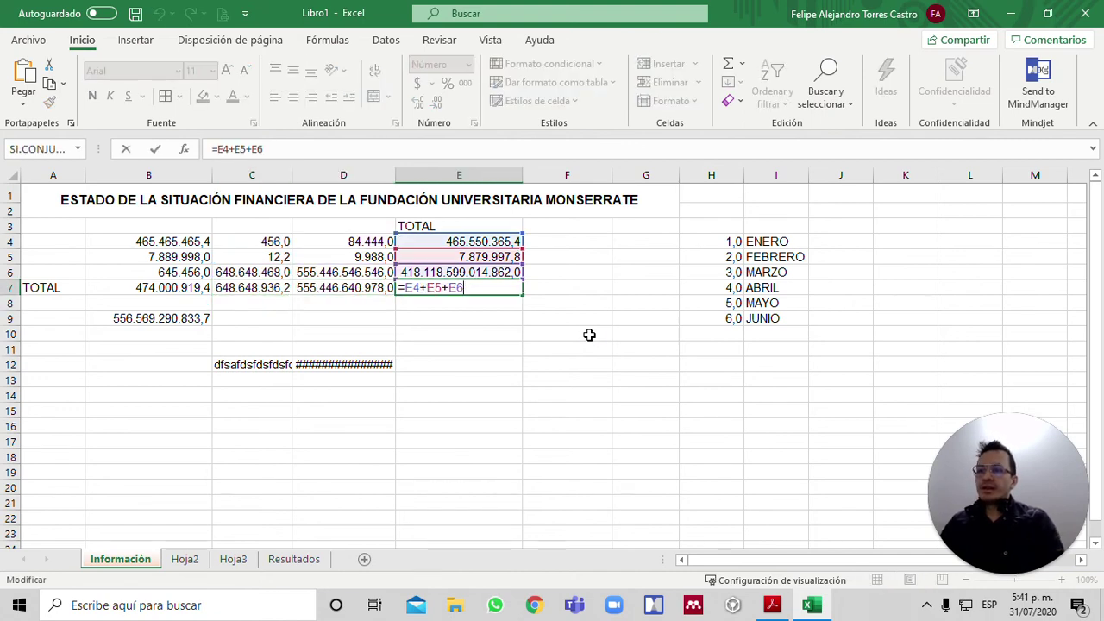
{"action": "key", "text": "Return"}
{"action": "key", "text": "Up"}
{"action": "key", "text": "Left"}
{"action": "key", "text": "Left"}
{"action": "key", "text": "Left"}
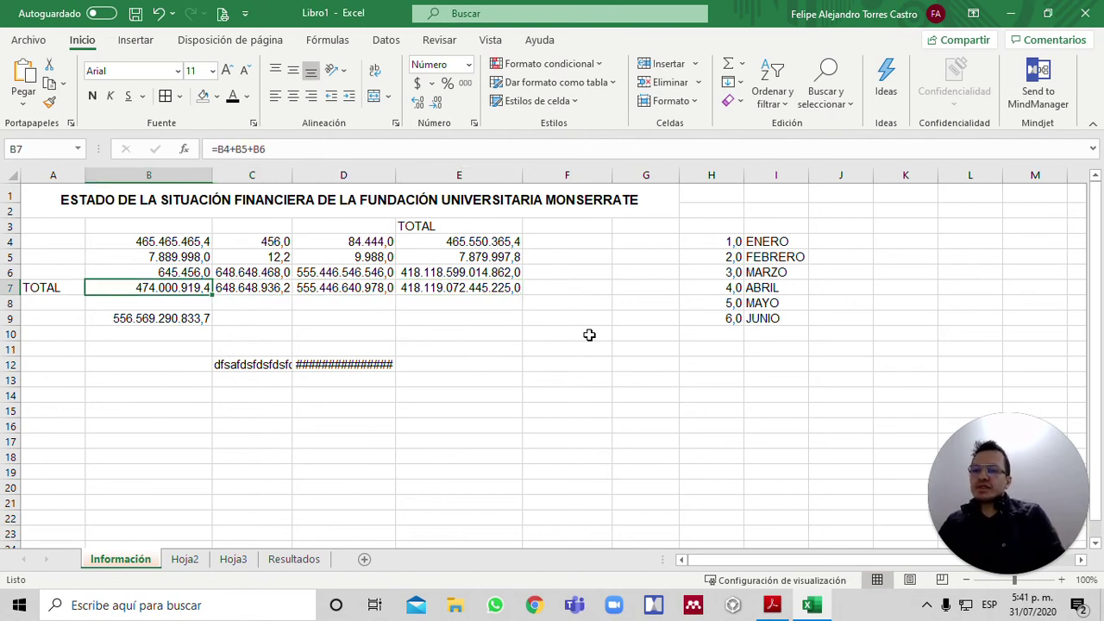
Review the source values in B4:B6 and the copied total formulas in C7 and D7.
{"action": "key", "text": "Up"}
{"action": "key", "text": "Up"}
{"action": "key", "text": "Up"}
{"action": "key", "text": "Down"}
{"action": "key", "text": "Down"}
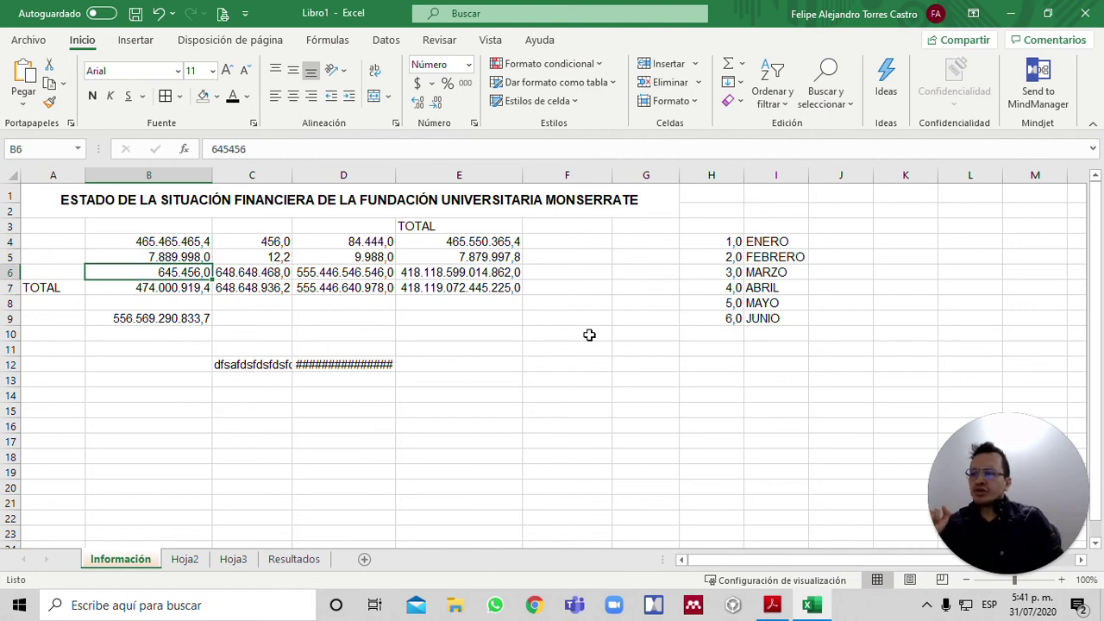
{"action": "key", "text": "Down"}
{"action": "key", "text": "Right"}
{"action": "key", "text": "Right"}
{"action": "key", "text": "Left"}
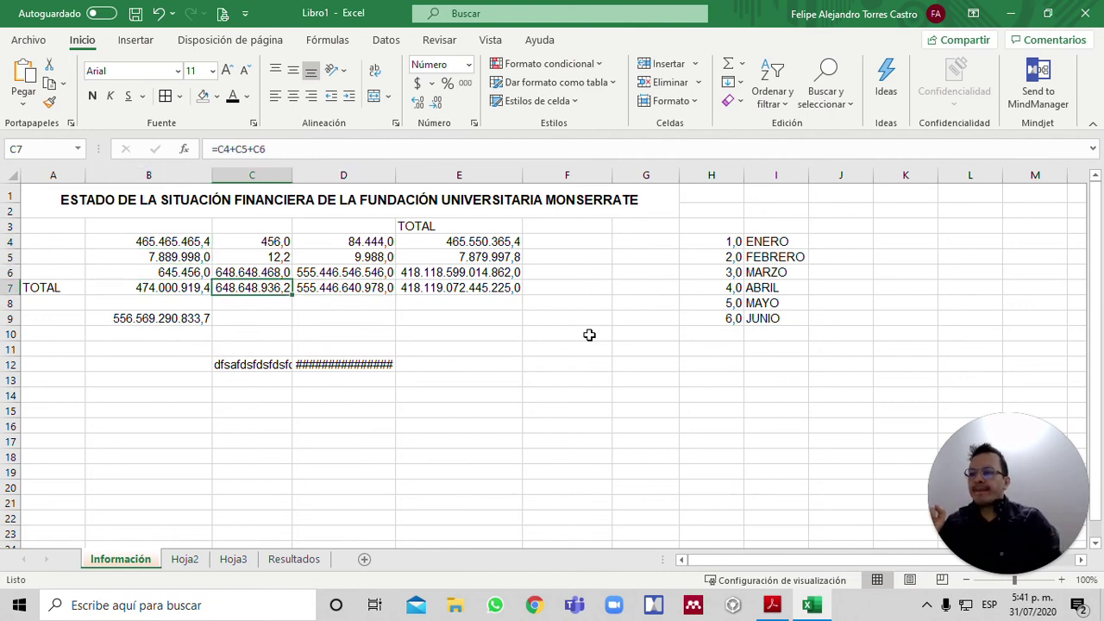
Examine ranges B4:B6, C5:C6 and D5:D6, comparing the values in columns C and D with cell B4.
{"action": "left_click", "coordinate": [187, 241]}
{"action": "left_click_drag", "start_coordinate": [187, 242], "coordinate": [188, 274]}
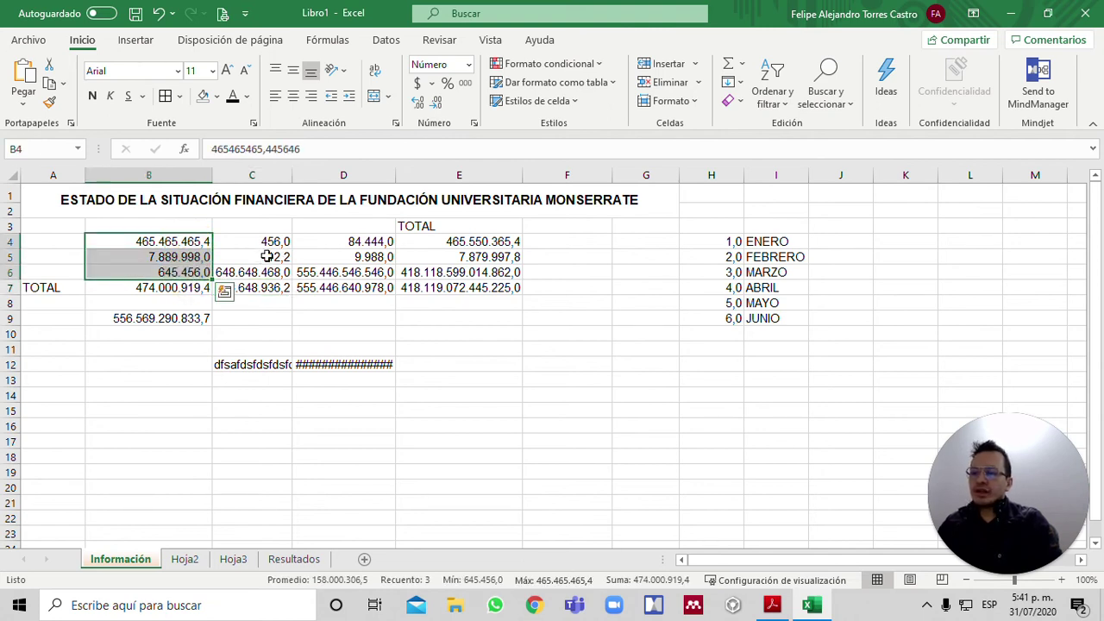
{"action": "left_click_drag", "start_coordinate": [267, 257], "coordinate": [266, 272]}
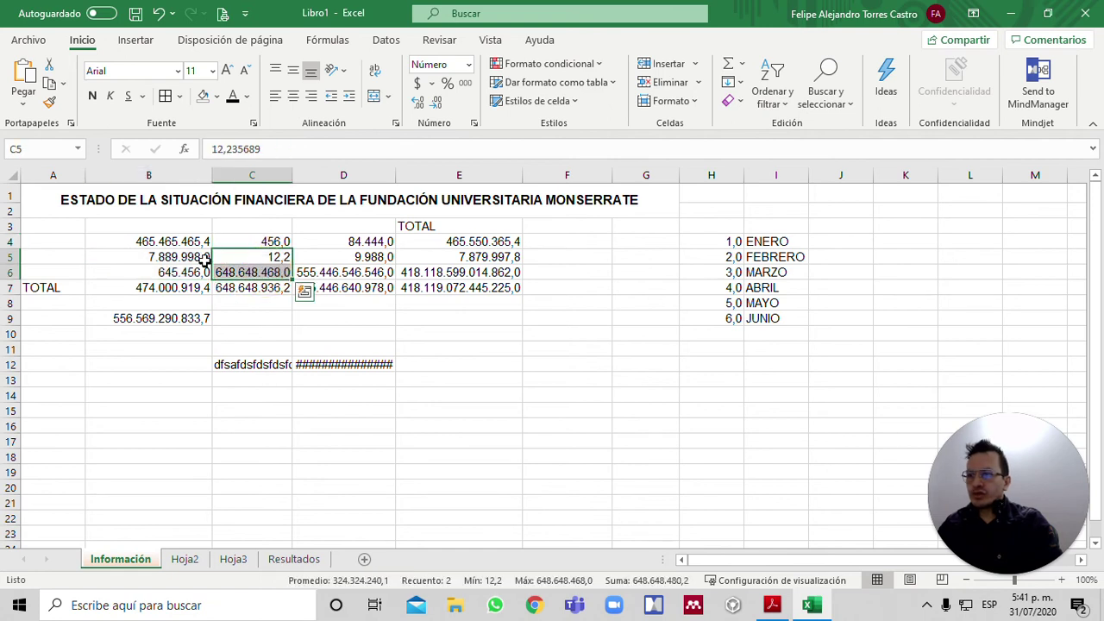
{"action": "left_click", "coordinate": [191, 240]}
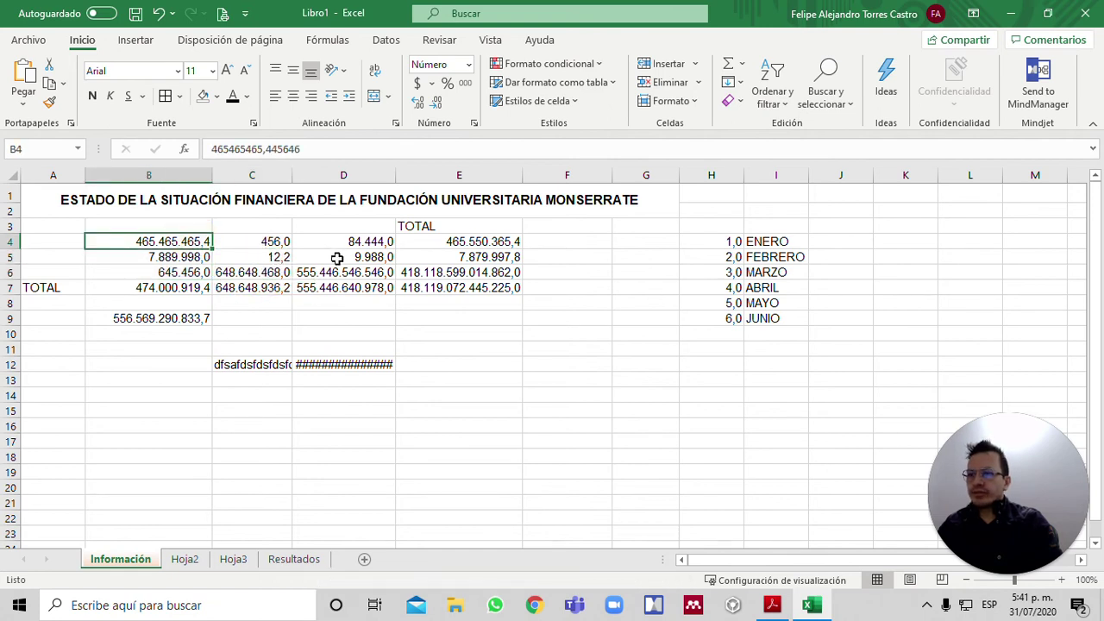
{"action": "left_click", "coordinate": [338, 258]}
{"action": "left_click_drag", "start_coordinate": [338, 258], "coordinate": [342, 272]}
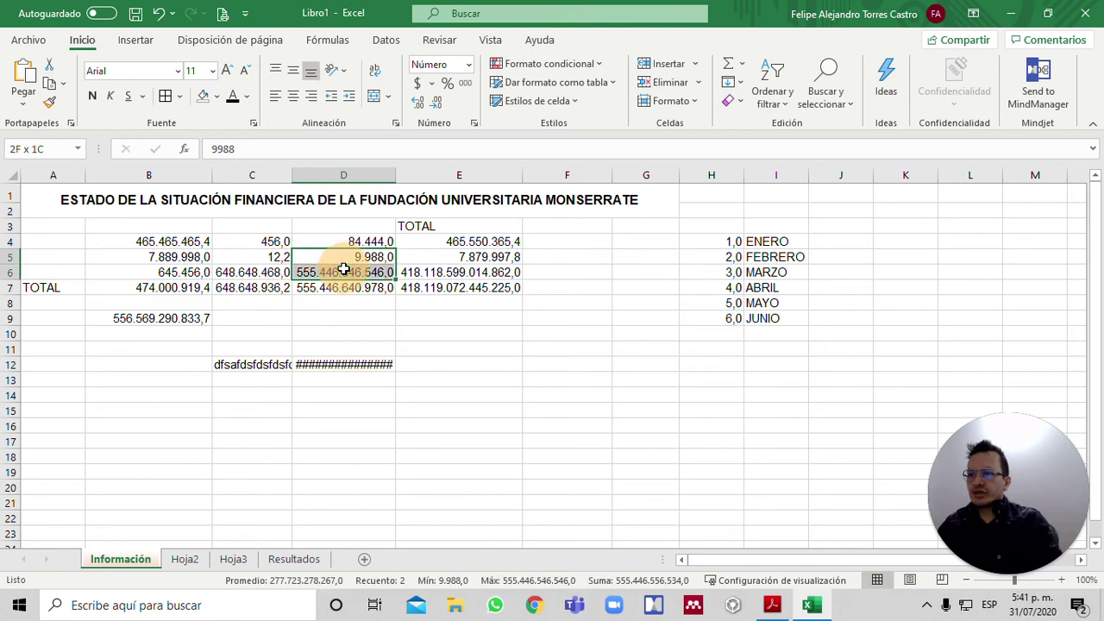
{"action": "left_click", "coordinate": [186, 241]}
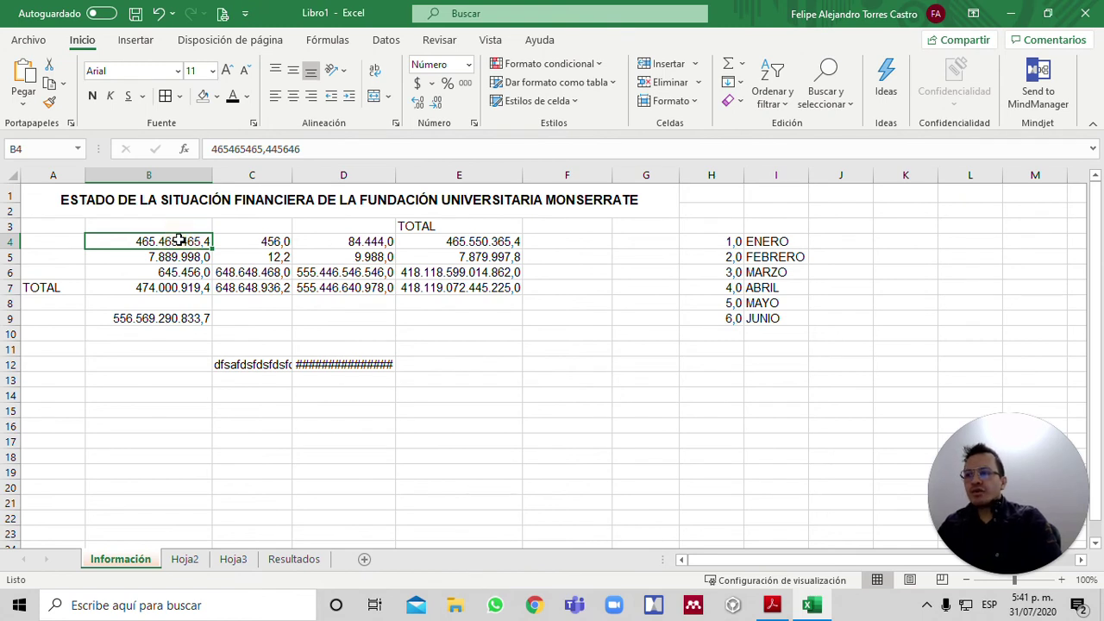
Review the values in C4 and D4 and the cell references used by the total formula in B7.
{"action": "left_click", "coordinate": [255, 240]}
{"action": "left_click", "coordinate": [338, 242]}
{"action": "left_click", "coordinate": [190, 288]}
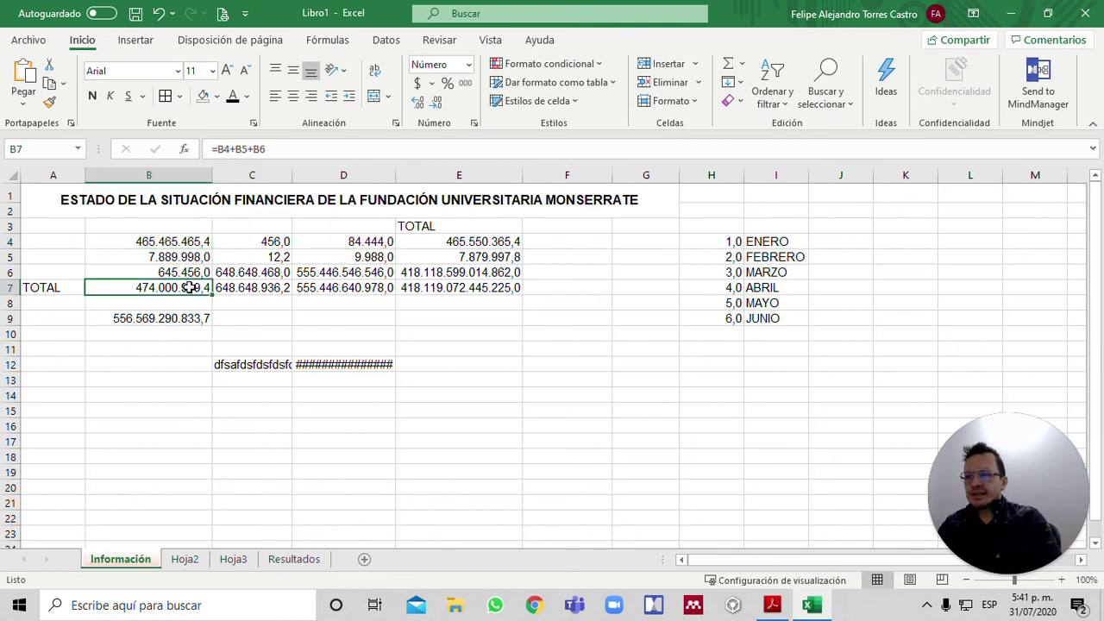
{"action": "key", "text": "F2"}
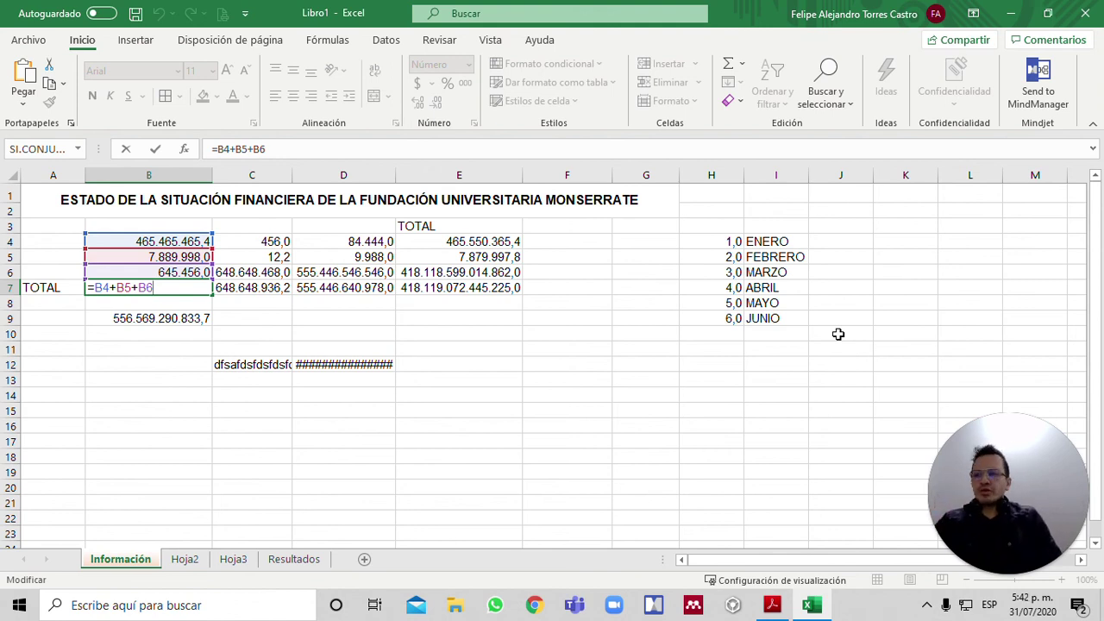
{"action": "key", "text": "Escape"}
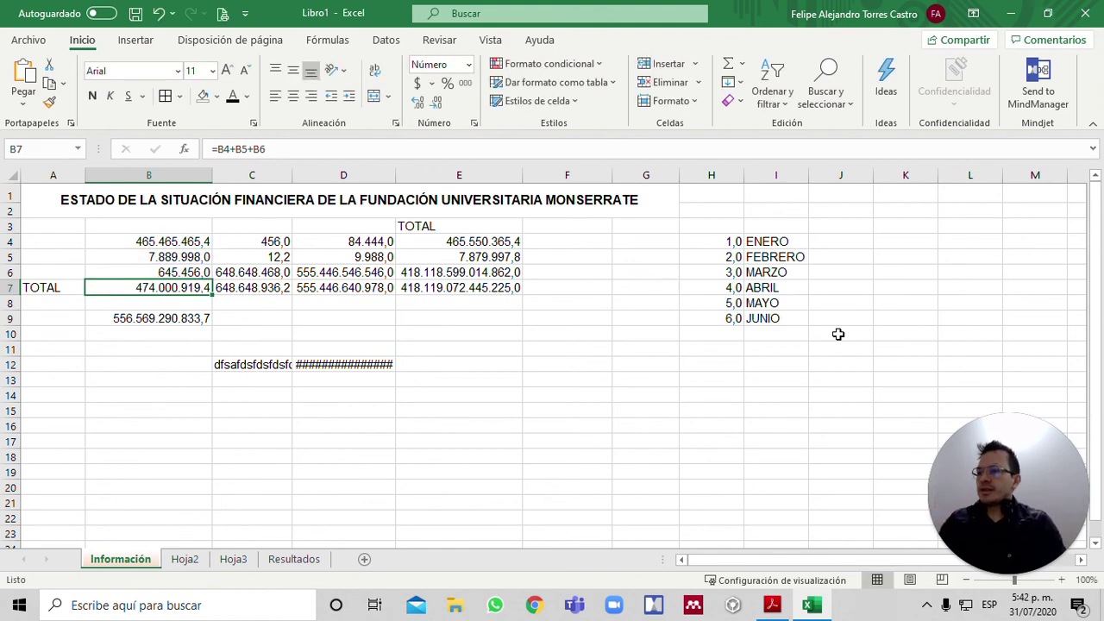
Make the B4 reference in cell B7's addition formula absolute, as $B$4.
{"action": "key", "text": "F2"}
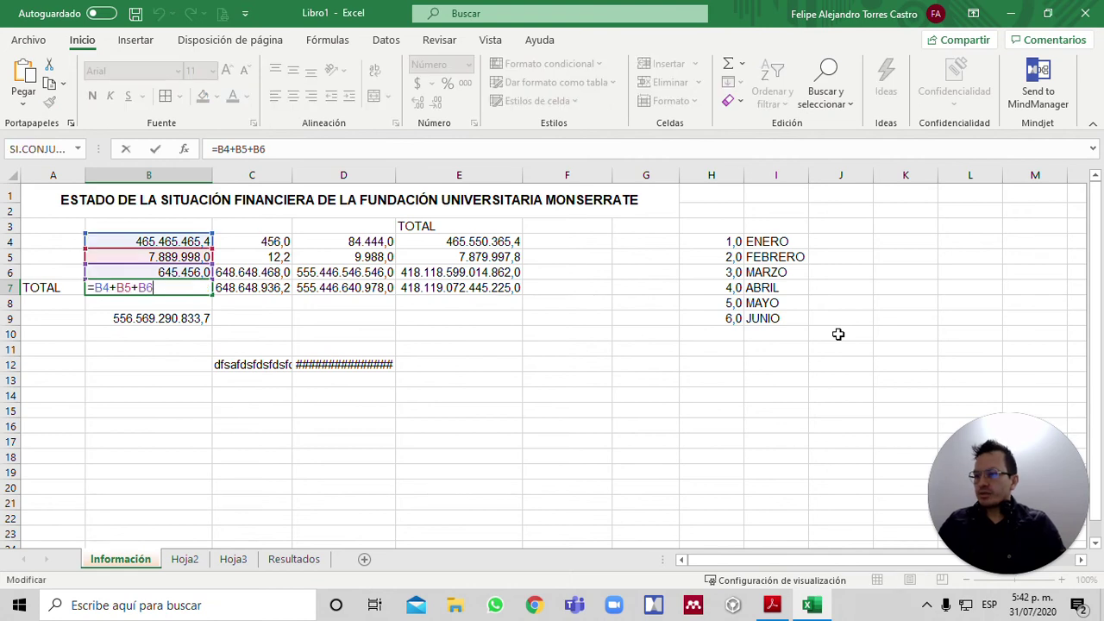
{"action": "key", "text": "Left"}
{"action": "key", "text": "Left"}
{"action": "key", "text": "Left"}
{"action": "key", "text": "Left"}
{"action": "key", "text": "Left"}
{"action": "key", "text": "Left"}
{"action": "key", "text": "Left"}
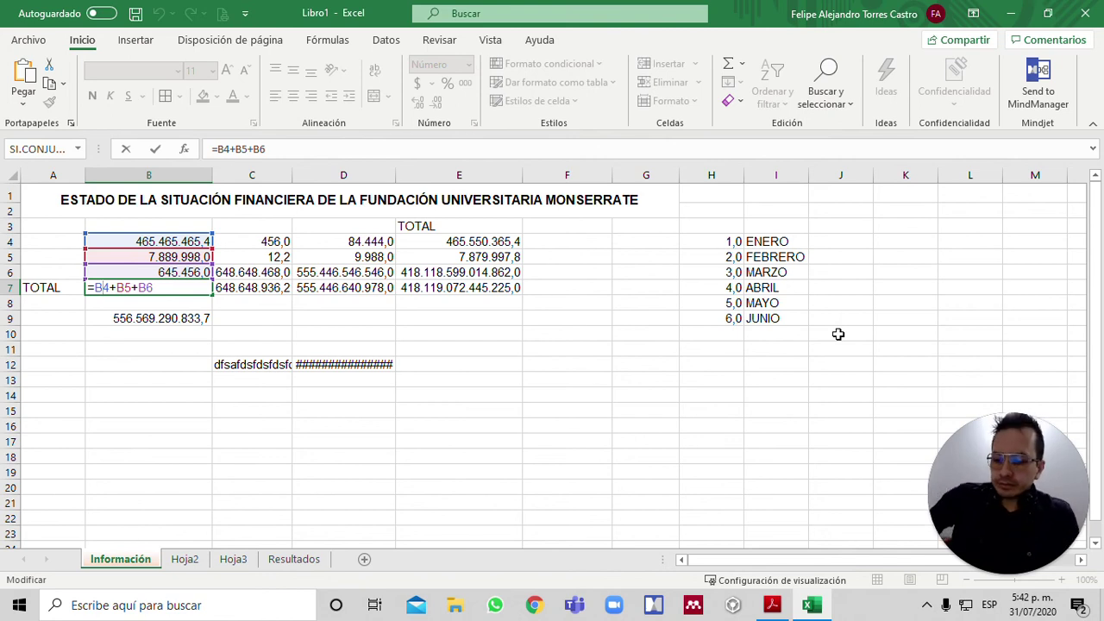
{"action": "key", "text": "F4"}
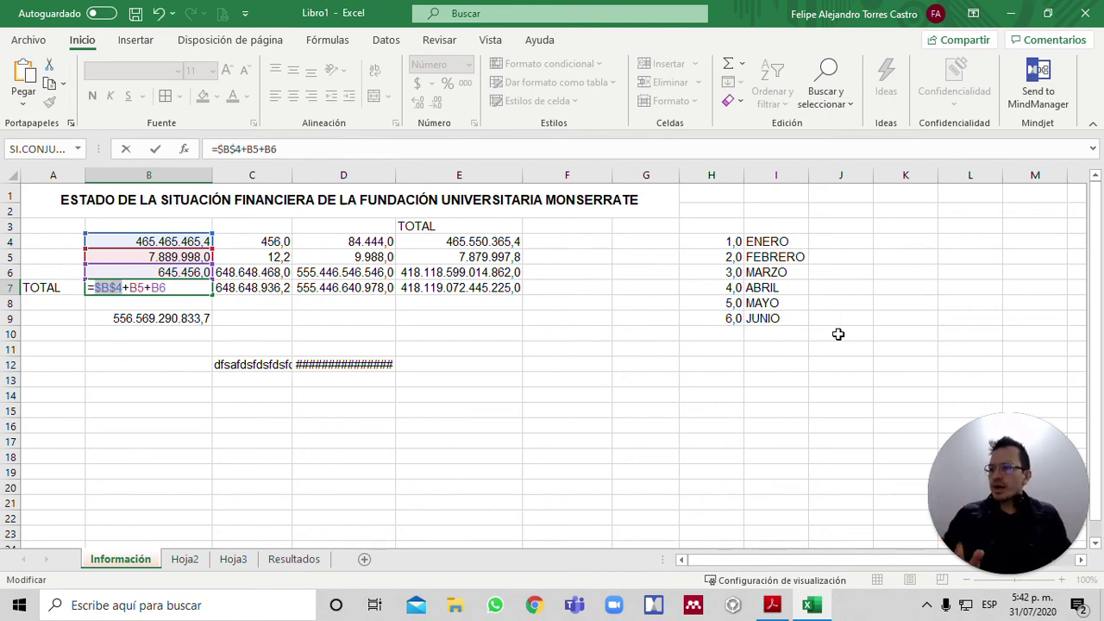
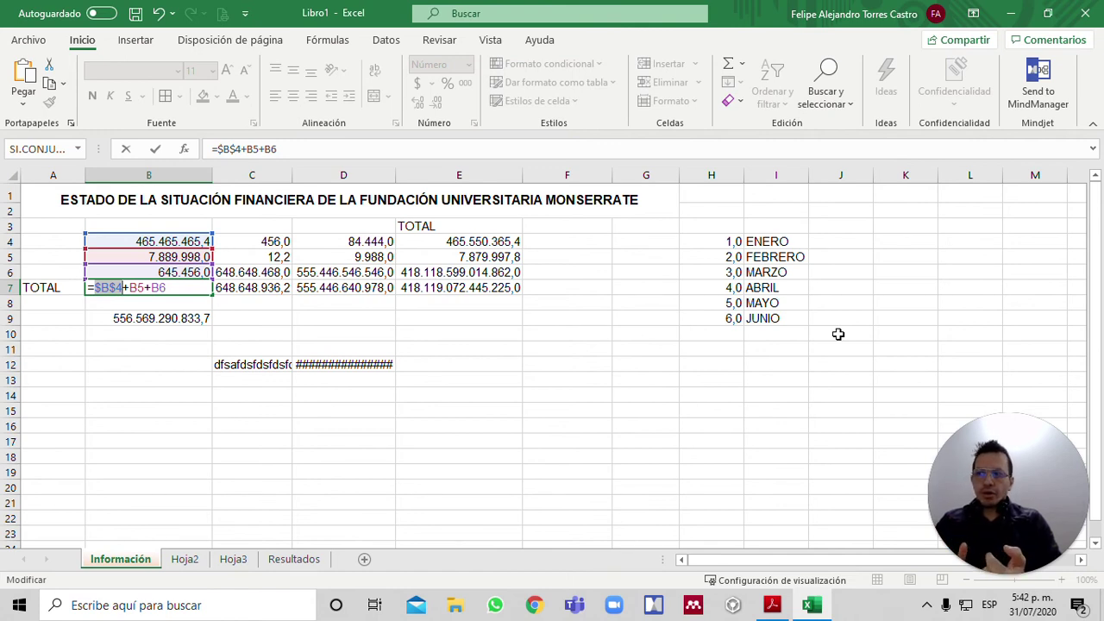
Cycle the first reference in B7 through B$4, $B4, B4 and $B$4, and accept the formula with $B$4.
{"action": "key", "text": "F4"}
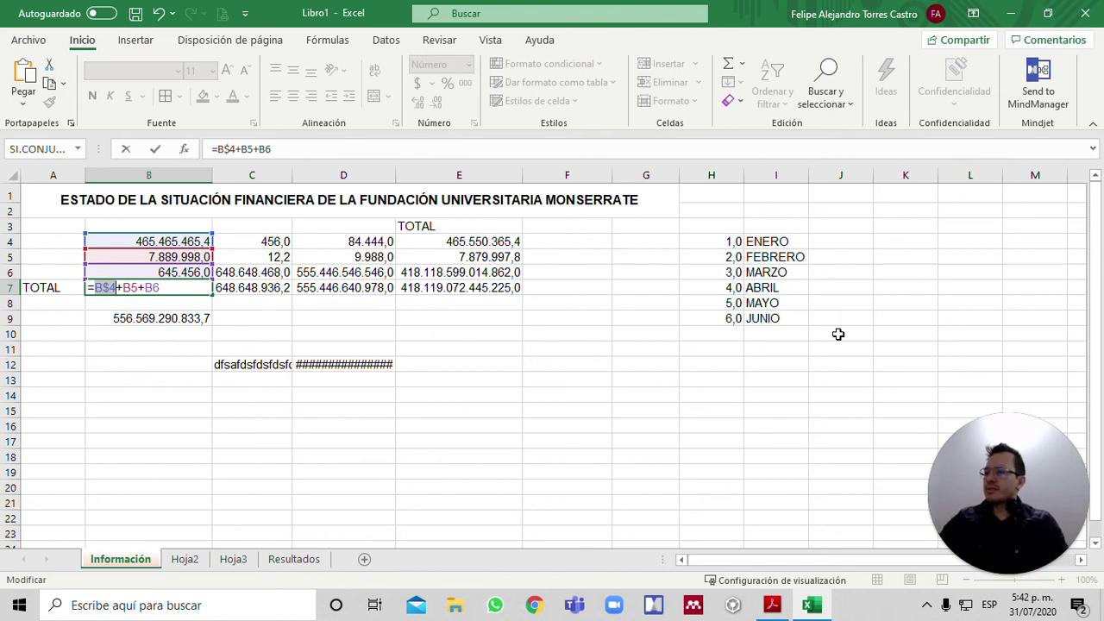
{"action": "key", "text": "F4"}
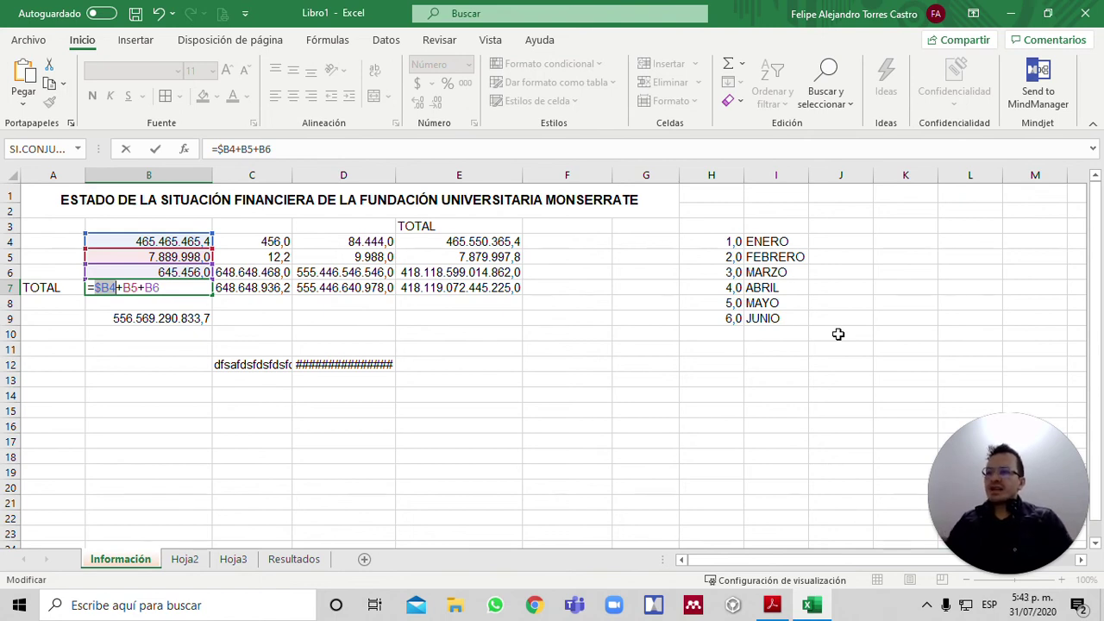
{"action": "key", "text": "F4"}
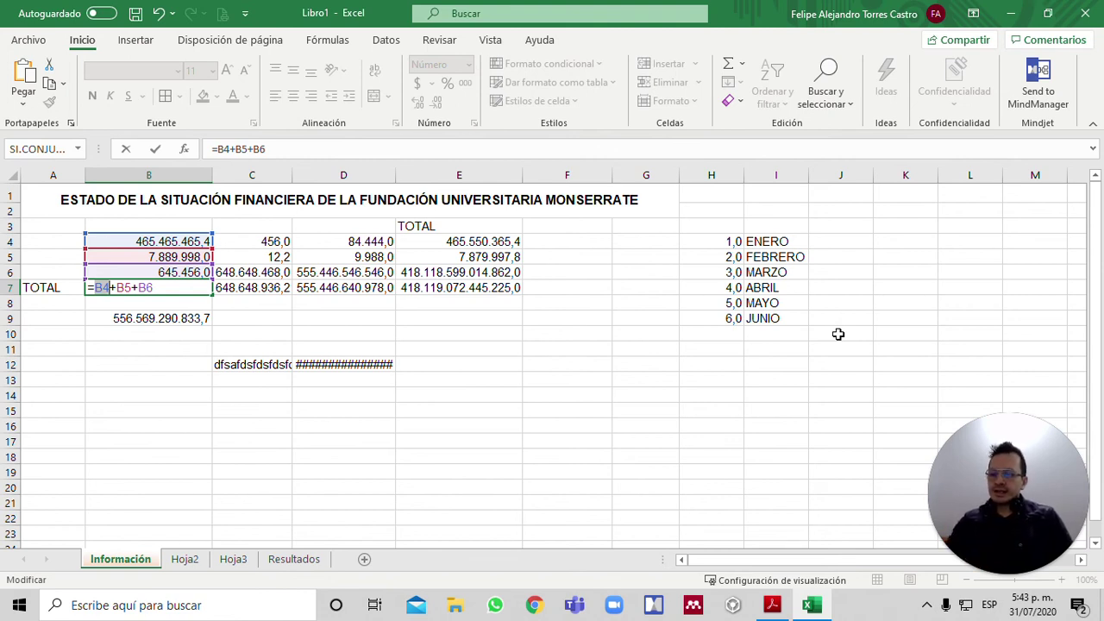
{"action": "key", "text": "F4"}
{"action": "key", "text": "F4"}
{"action": "key", "text": "F4"}
{"action": "key", "text": "F4"}
{"action": "key", "text": "F4"}
{"action": "key", "text": "F4"}
{"action": "key", "text": "F4"}
{"action": "key", "text": "F4"}
{"action": "key", "text": "F4"}
{"action": "key", "text": "F4"}
{"action": "key", "text": "F4"}
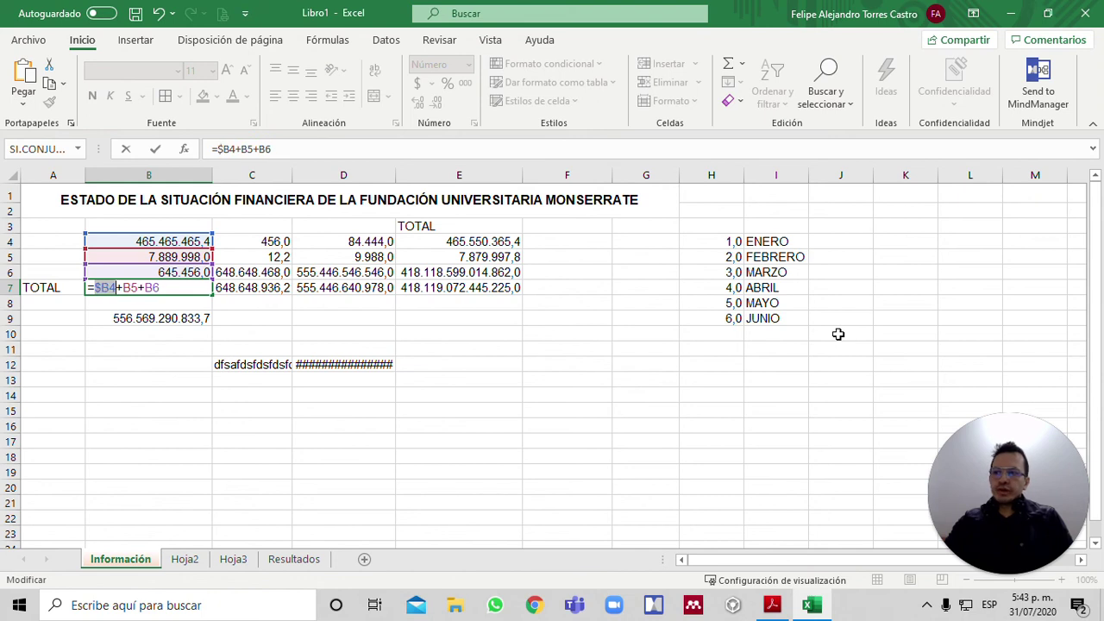
{"action": "key", "text": "F4"}
{"action": "key", "text": "F4"}
{"action": "key", "text": "F4"}
{"action": "key", "text": "F4"}
{"action": "key", "text": "F4"}
{"action": "key", "text": "F4"}
{"action": "key", "text": "F4"}
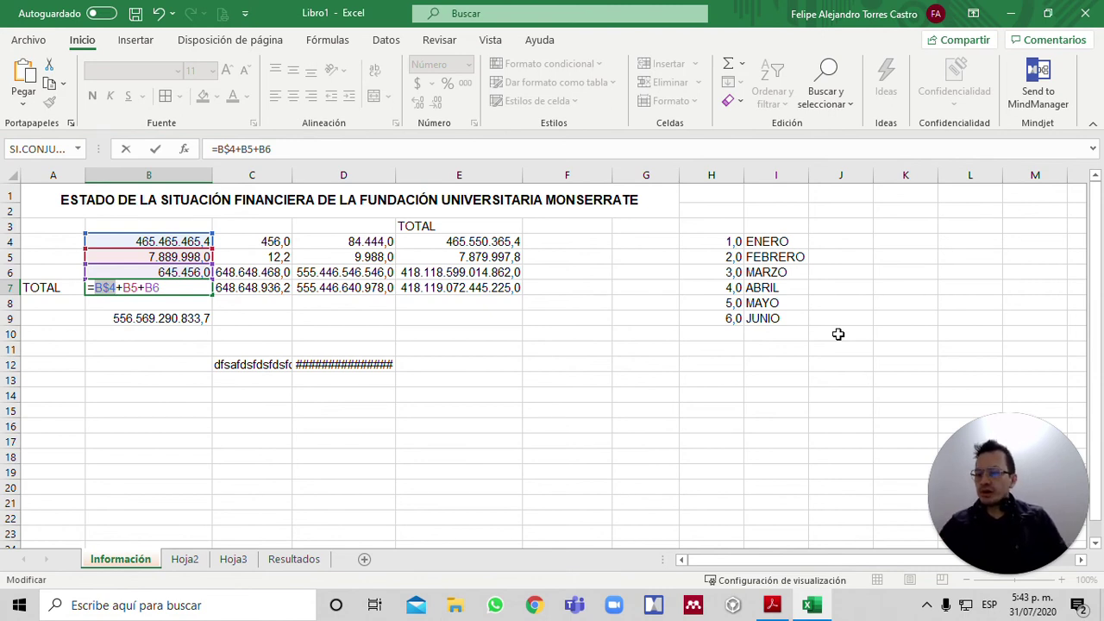
{"action": "key", "text": "F4"}
{"action": "key", "text": "F4"}
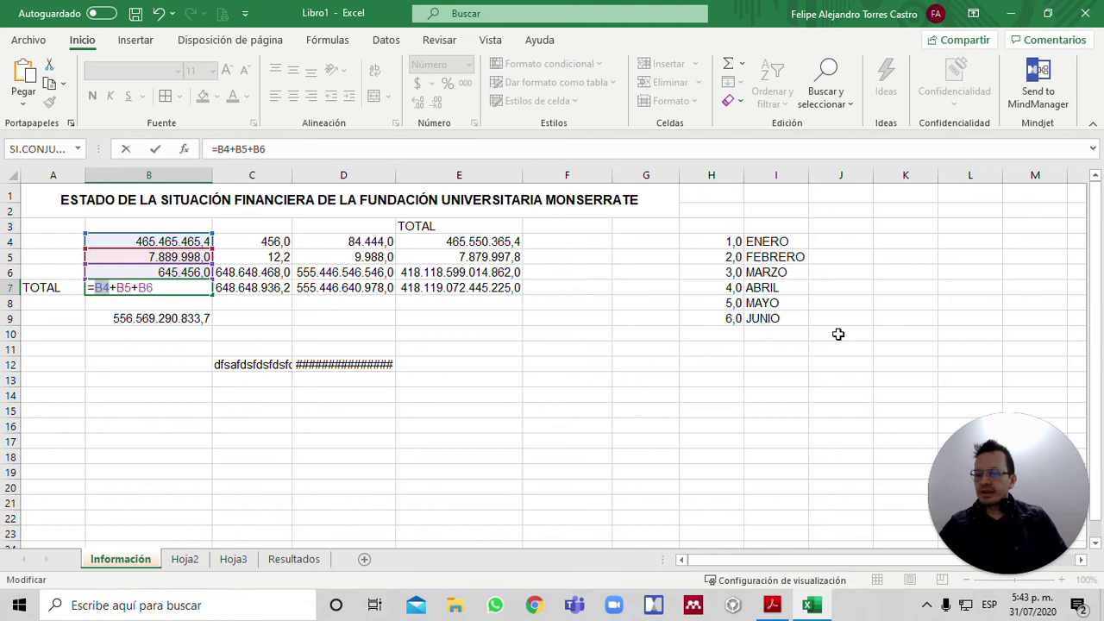
{"action": "key", "text": "F4"}
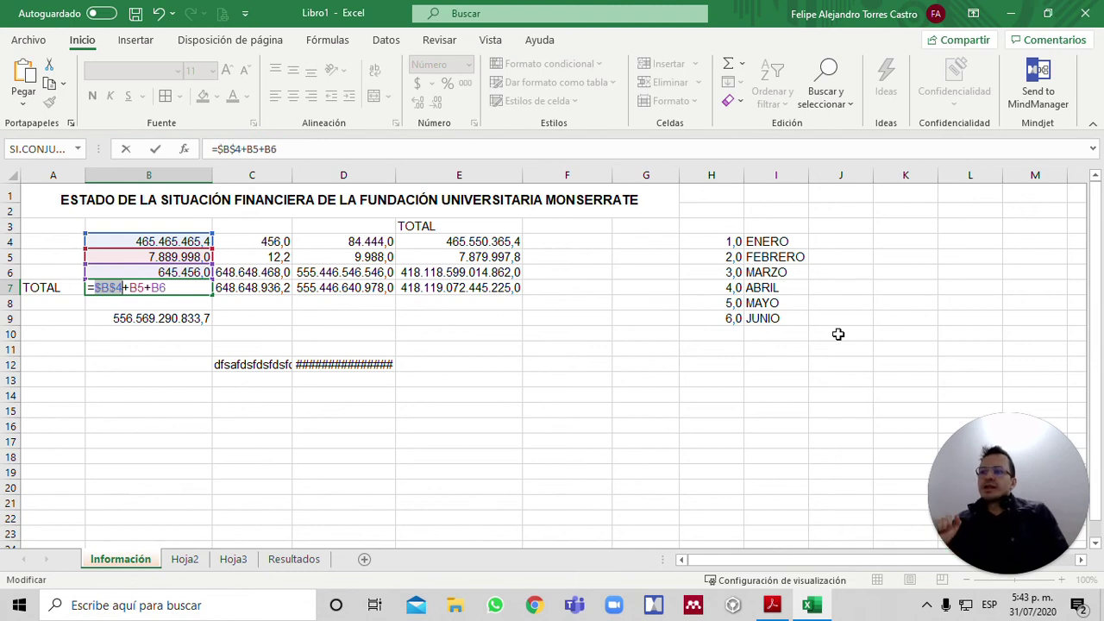
{"action": "key", "text": "Return"}
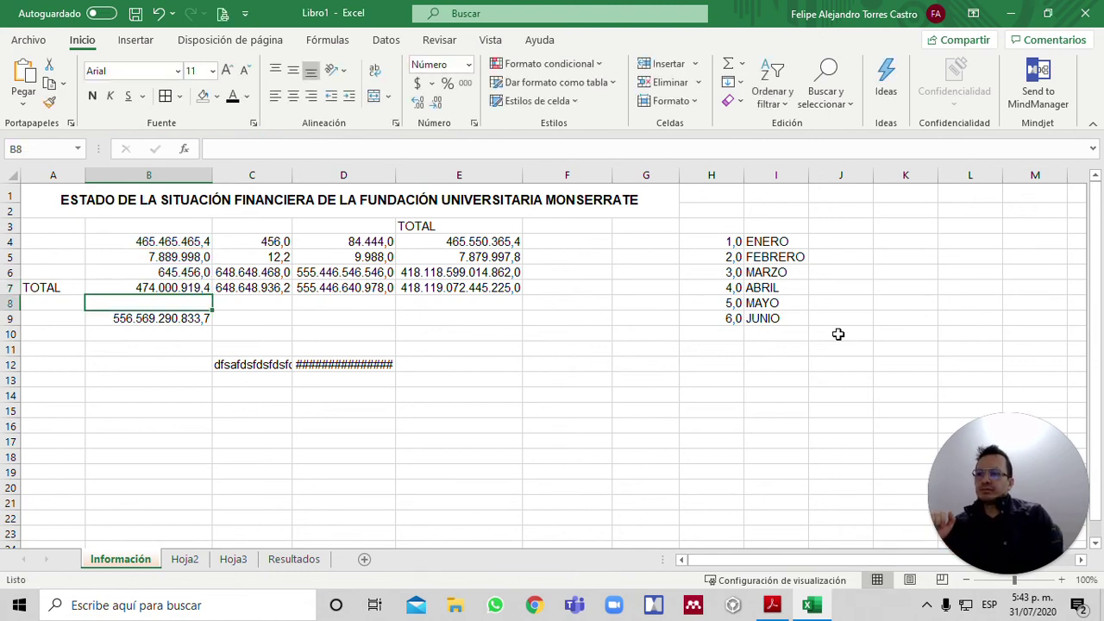
{"action": "key", "text": "Up"}
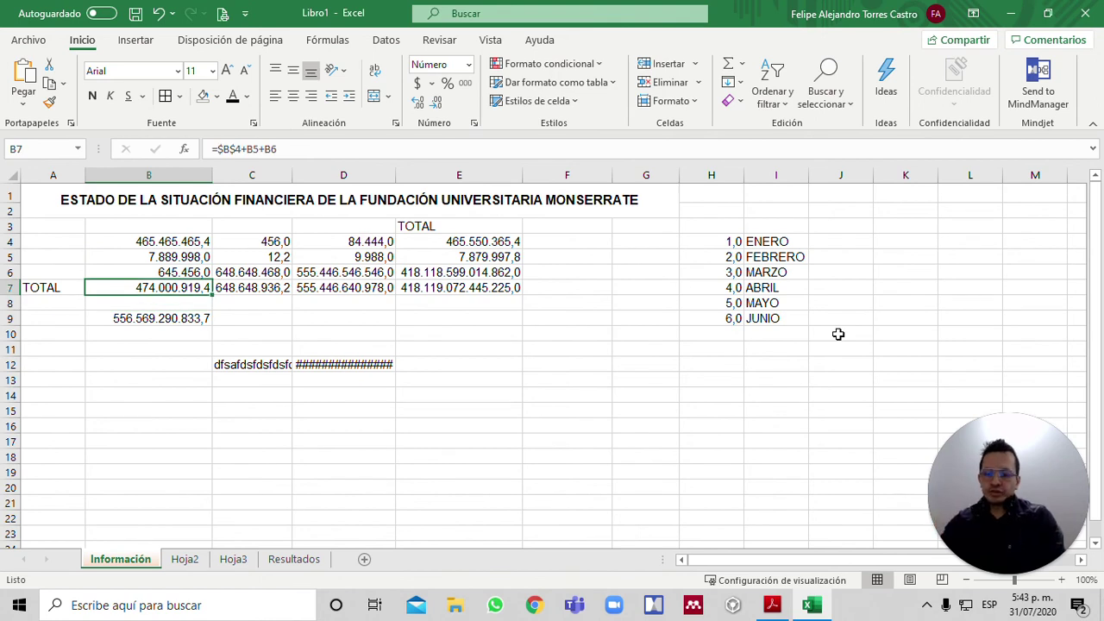
Re-enter the formula =$B$4+B5+B6 in cell B7, fixing the first reference as absolute.
{"action": "type", "text": "="}
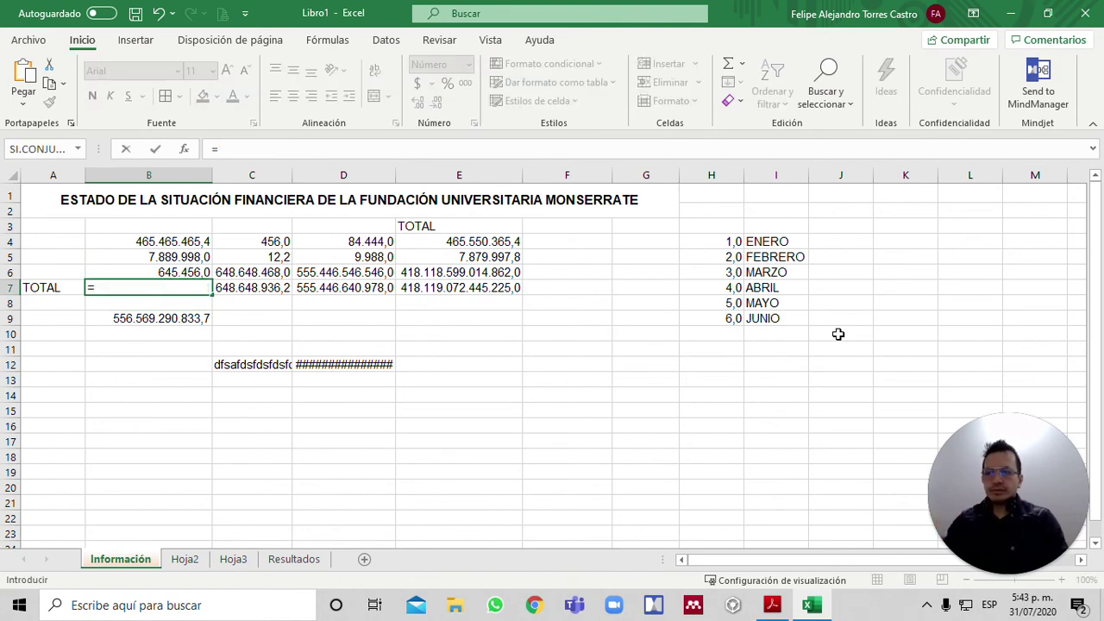
{"action": "key", "text": "Up"}
{"action": "key", "text": "Up"}
{"action": "key", "text": "Up"}
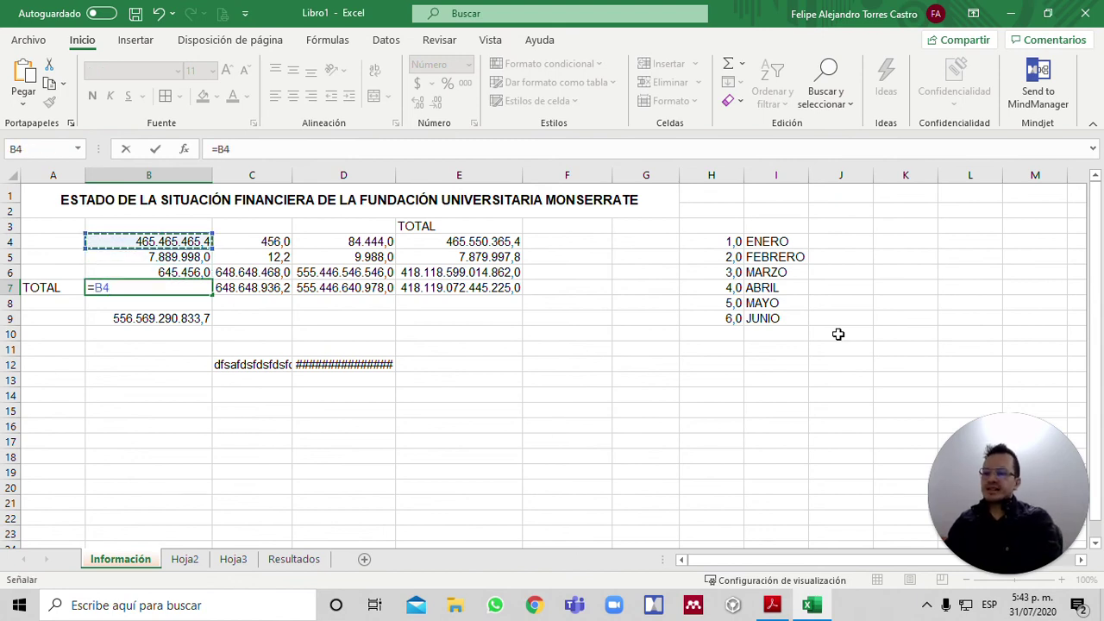
{"action": "key", "text": "F4"}
{"action": "key", "text": "F4"}
{"action": "key", "text": "F4"}
{"action": "key", "text": "F4"}
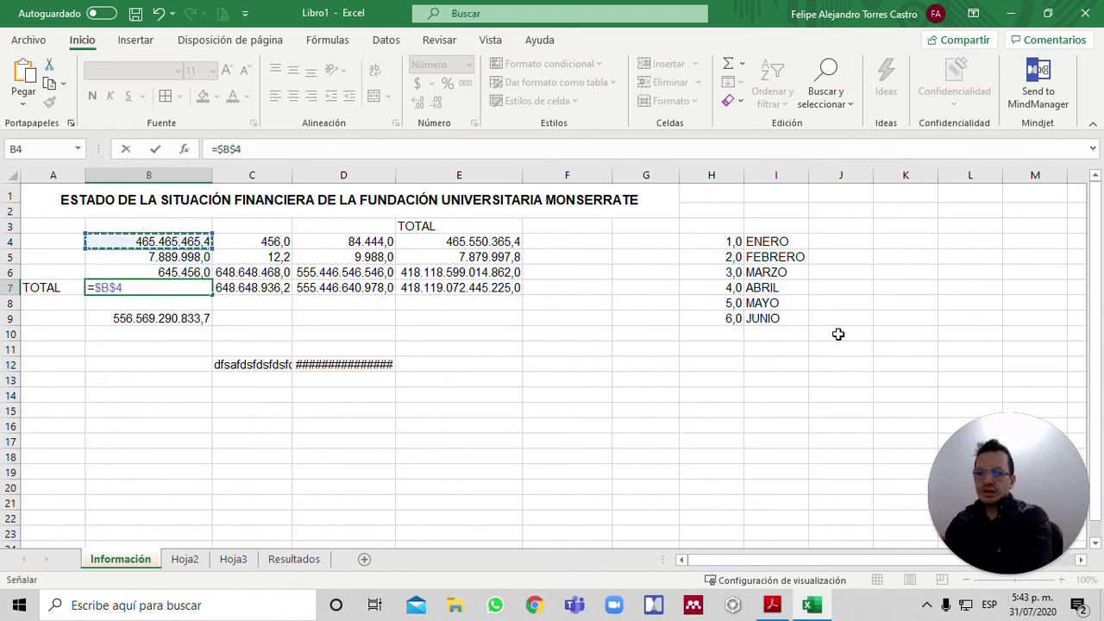
{"action": "key", "text": "F4"}
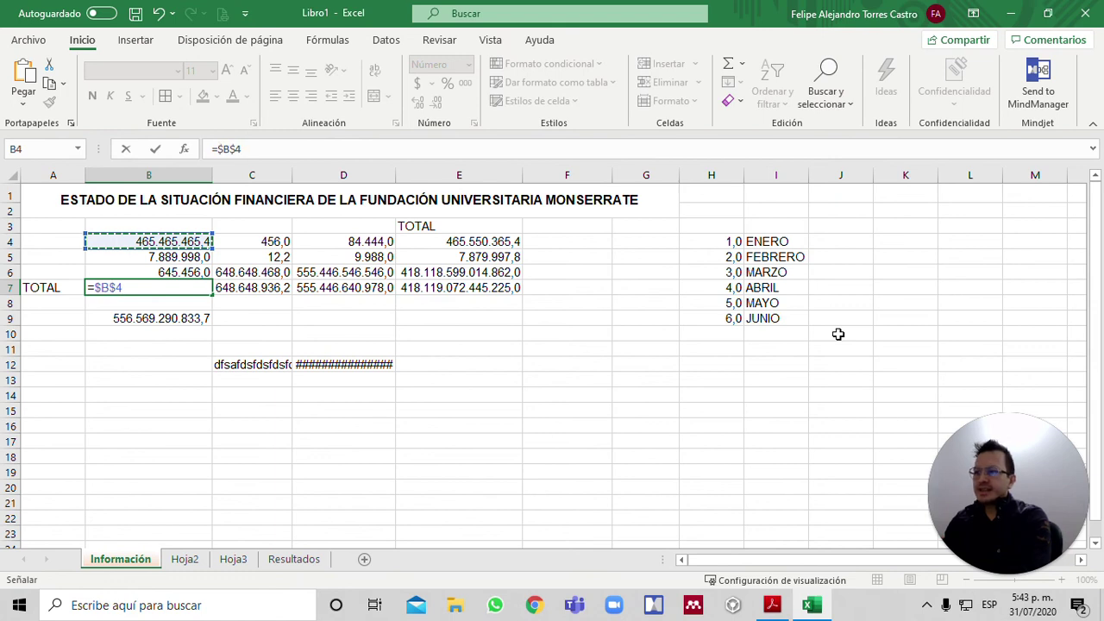
{"action": "type", "text": "+"}
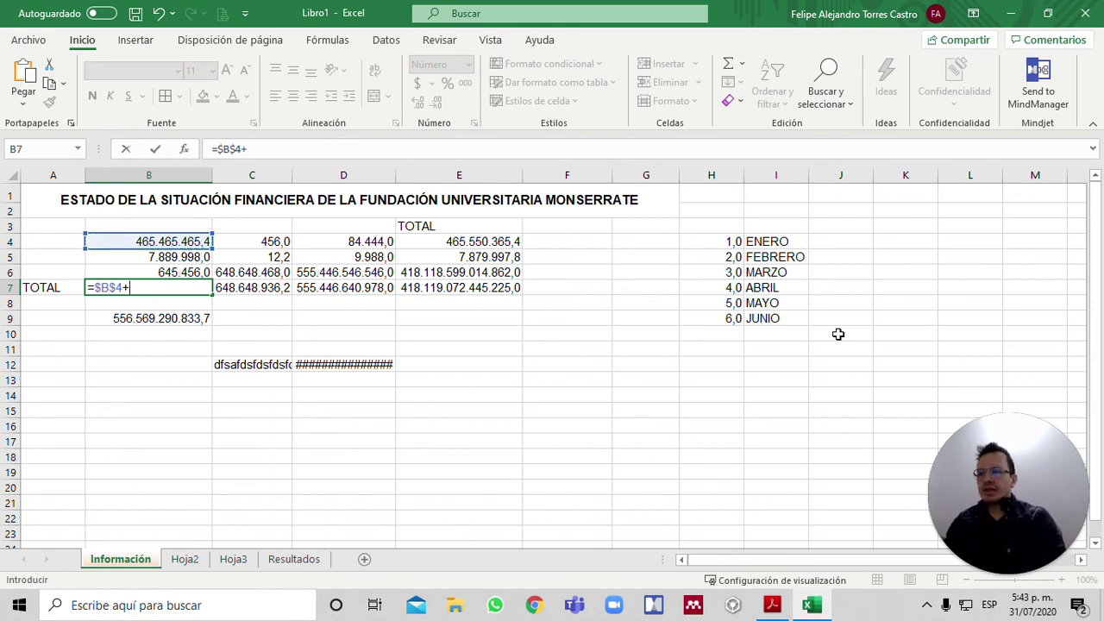
{"action": "key", "text": "Up"}
{"action": "key", "text": "Up"}
{"action": "type", "text": "+"}
{"action": "key", "text": "Up"}
{"action": "key", "text": "Return"}
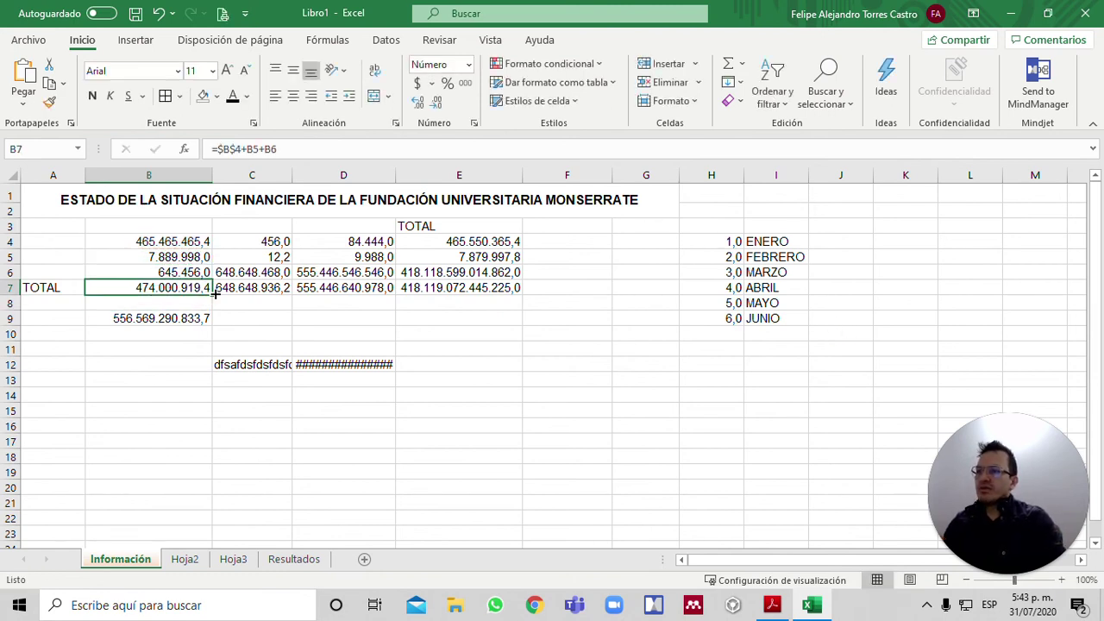
Fill the B7 formula across to E7 and autofit column C's width to its total.
{"action": "left_click_drag", "start_coordinate": [214, 293], "coordinate": [472, 287]}
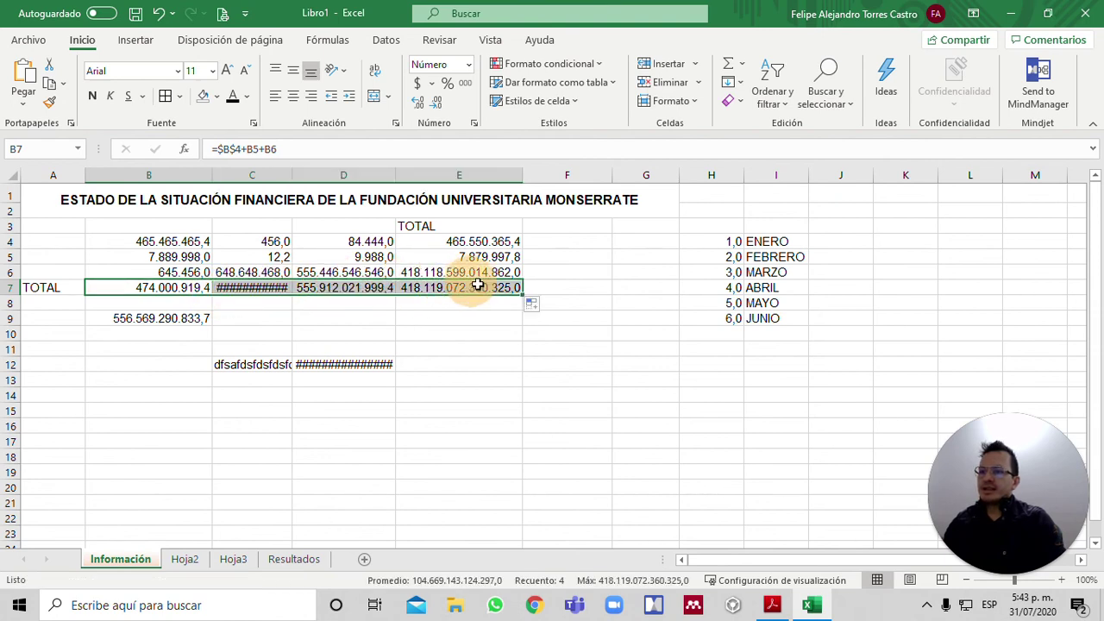
{"action": "left_click", "coordinate": [279, 285]}
{"action": "key", "text": "alt+f"}
{"action": "key", "text": "c"}
{"action": "key", "text": "a"}
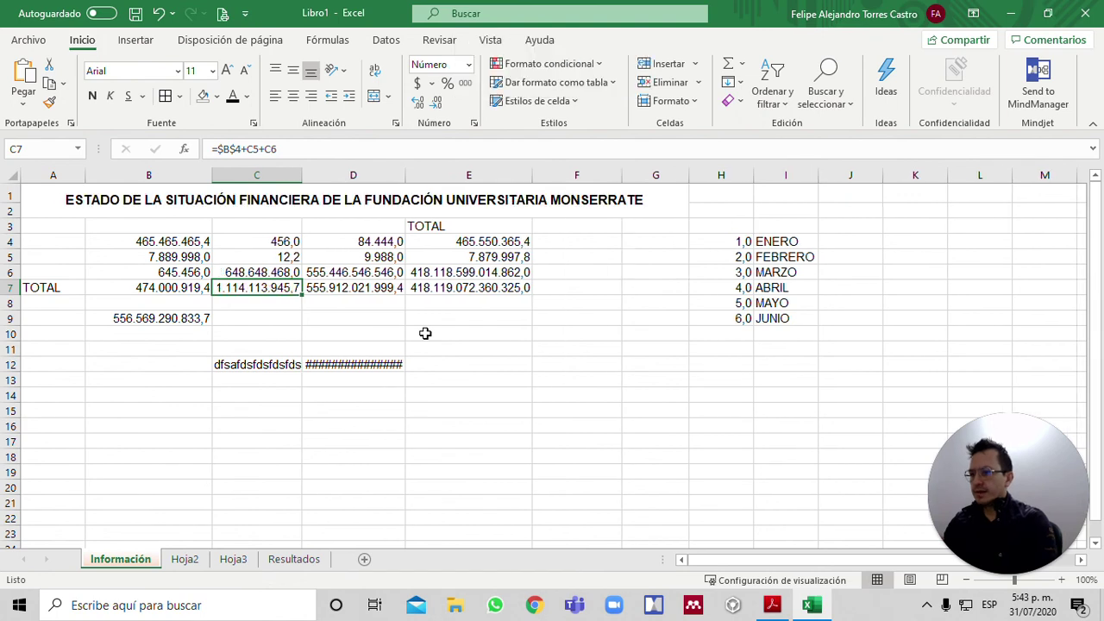
Check the references in the copied formulas in C7, D7 and E7 one by one.
{"action": "key", "text": "F2"}
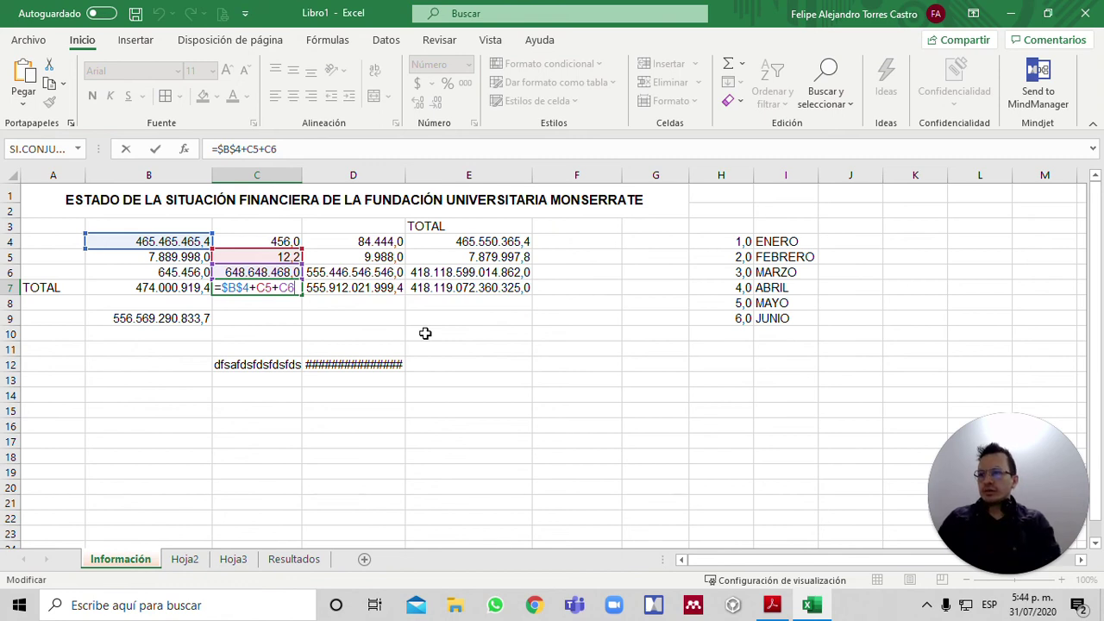
{"action": "key", "text": "ctrl+Return"}
{"action": "key", "text": "Right"}
{"action": "key", "text": "F2"}
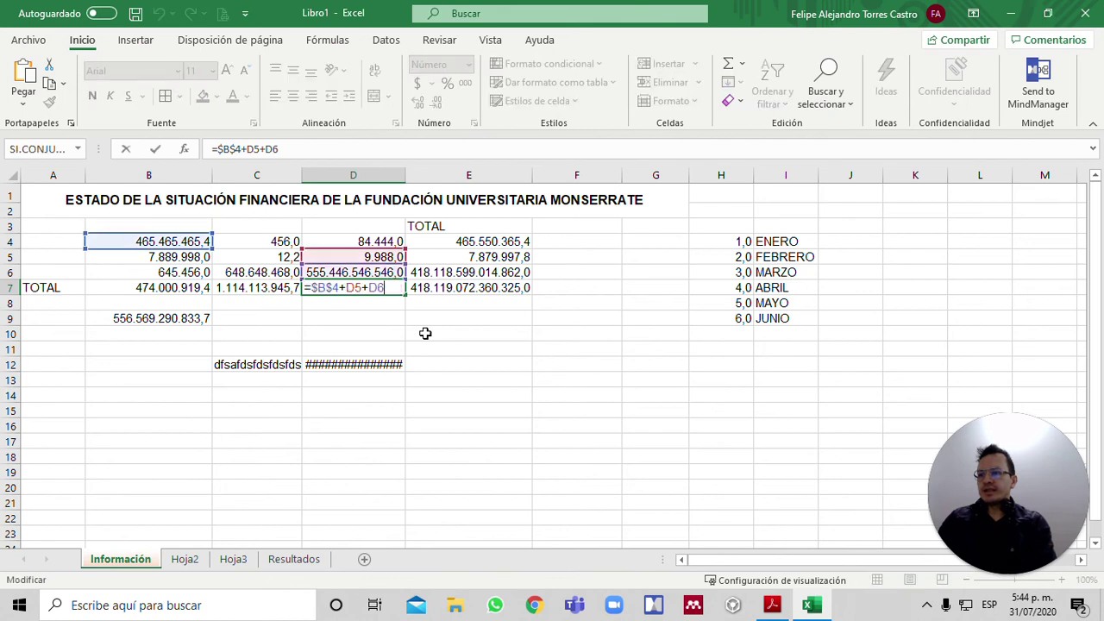
{"action": "key", "text": "ctrl+Return"}
{"action": "key", "text": "Right"}
{"action": "key", "text": "F2"}
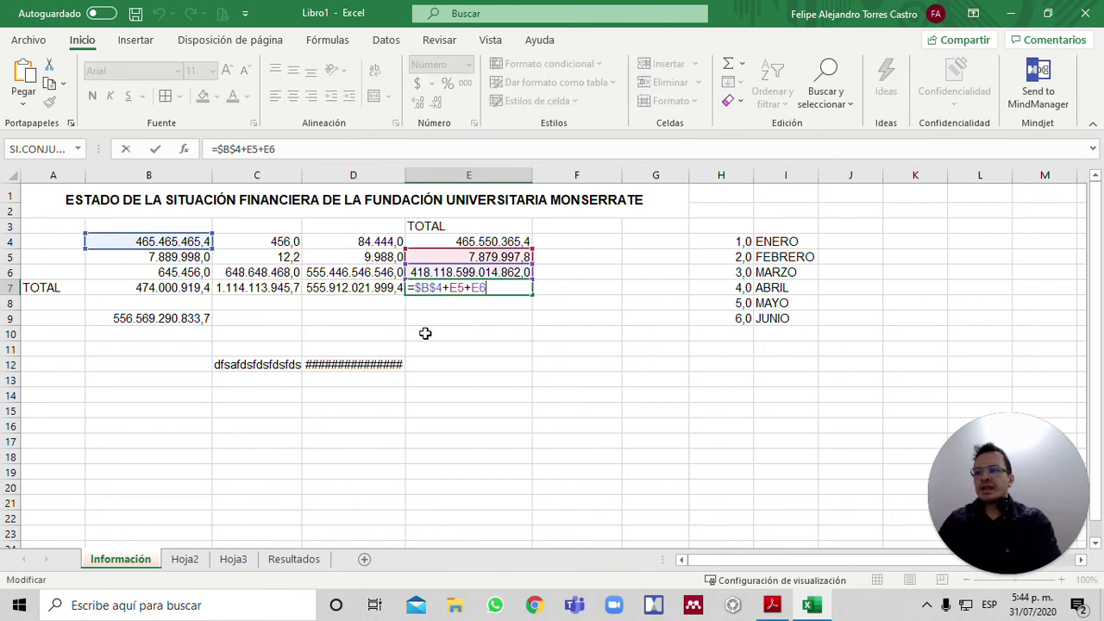
{"action": "key", "text": "ctrl+Return"}
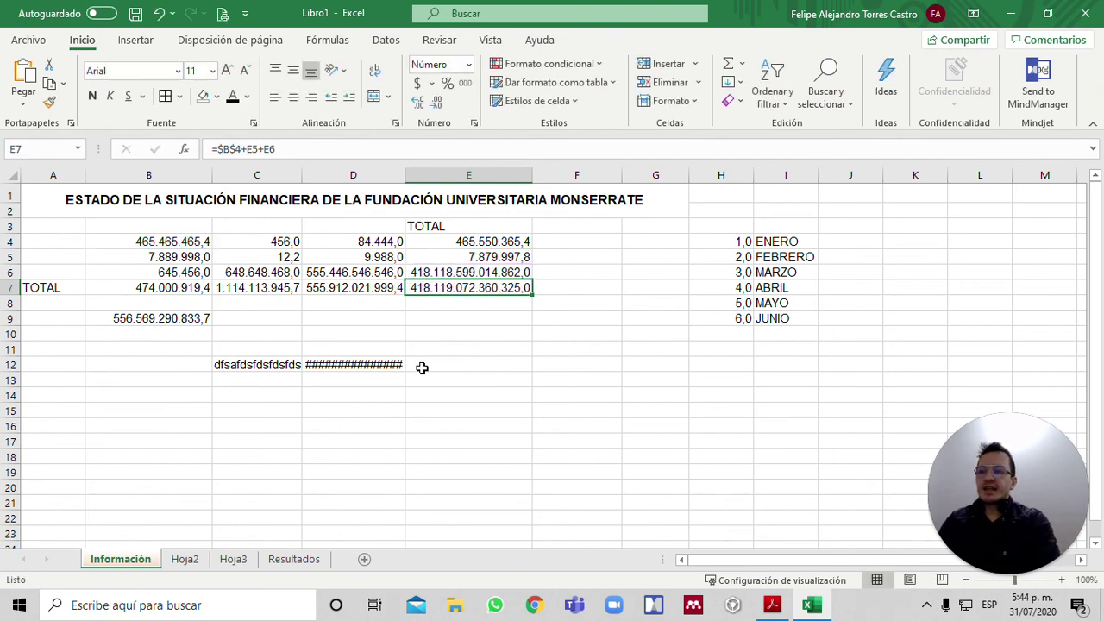
Clear the total formulas in B7:E7.
{"action": "left_click", "coordinate": [444, 243]}
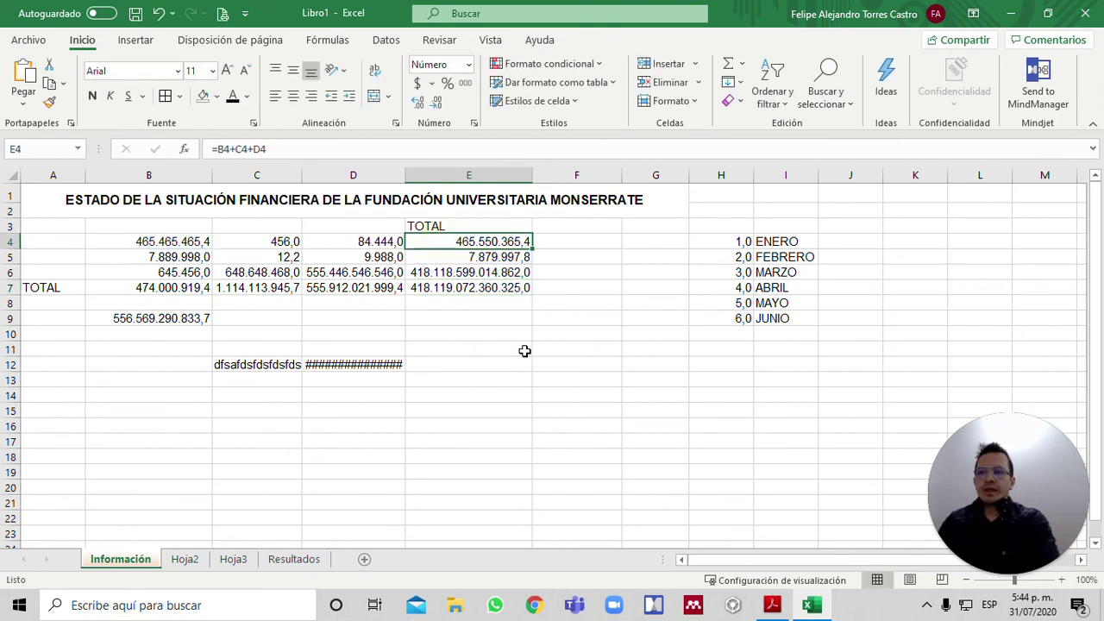
{"action": "left_click", "coordinate": [189, 288]}
{"action": "key", "text": "Left"}
{"action": "key", "text": "Right"}
{"action": "key", "text": "ctrl+shift+Right"}
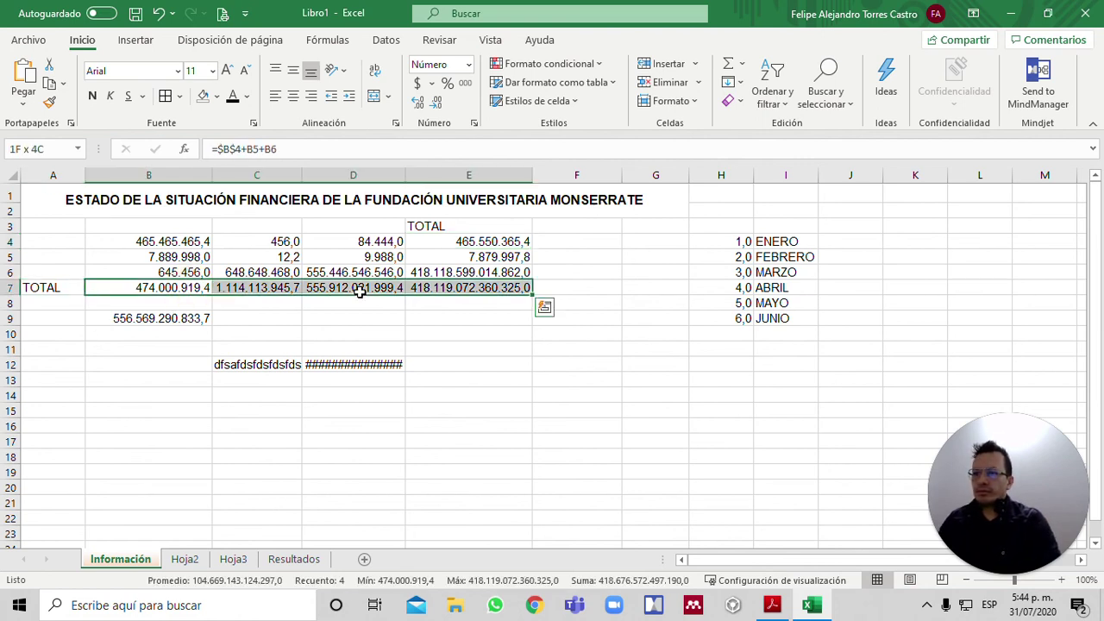
{"action": "key", "text": "Delete"}
Clear the row totals in E4:E6 of the TOTAL column.
{"action": "key", "text": "Right"}
{"action": "key", "text": "Right"}
{"action": "key", "text": "Right"}
{"action": "key", "text": "Up"}
{"action": "key", "text": "Up"}
{"action": "key", "text": "Up"}
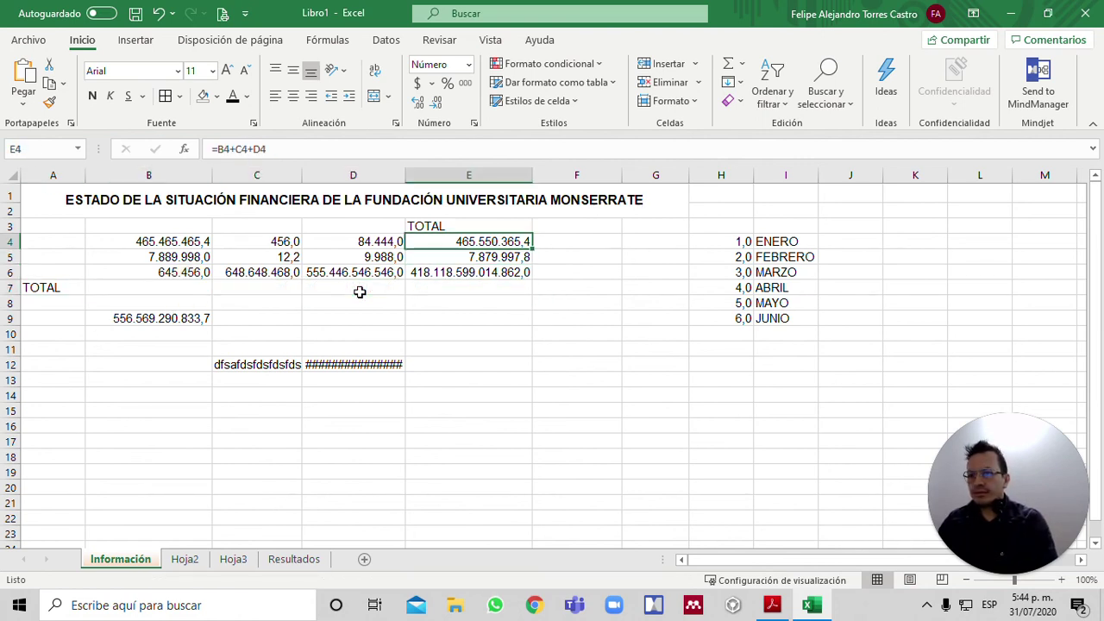
{"action": "key", "text": "shift+Down"}
{"action": "key", "text": "shift+Down"}
{"action": "key", "text": "Delete"}
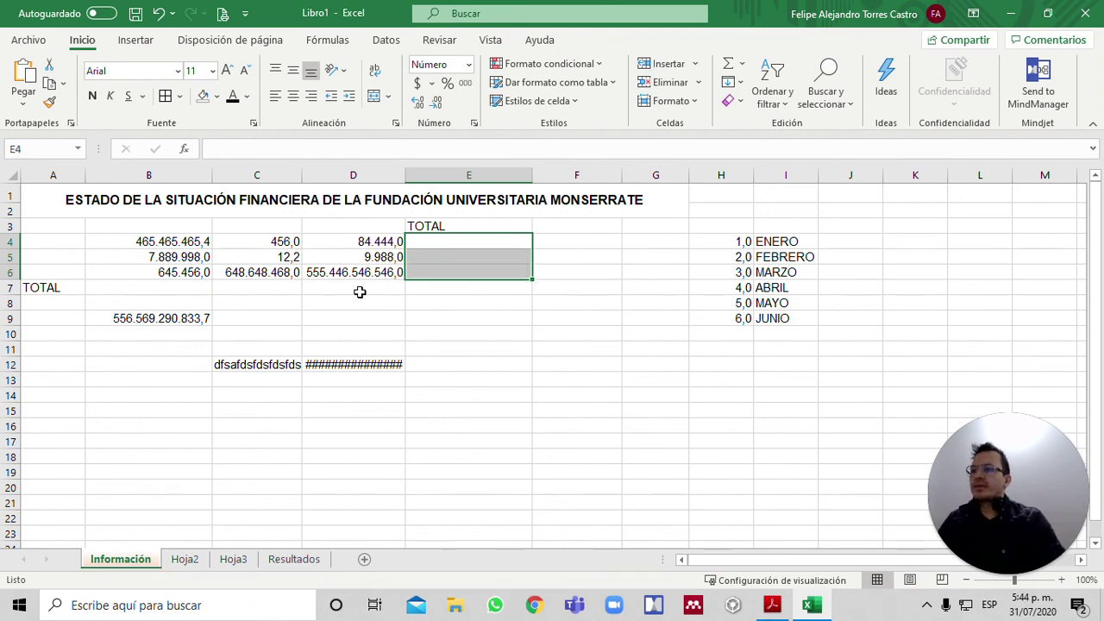
{"action": "key", "text": "Left"}
{"action": "key", "text": "Right"}
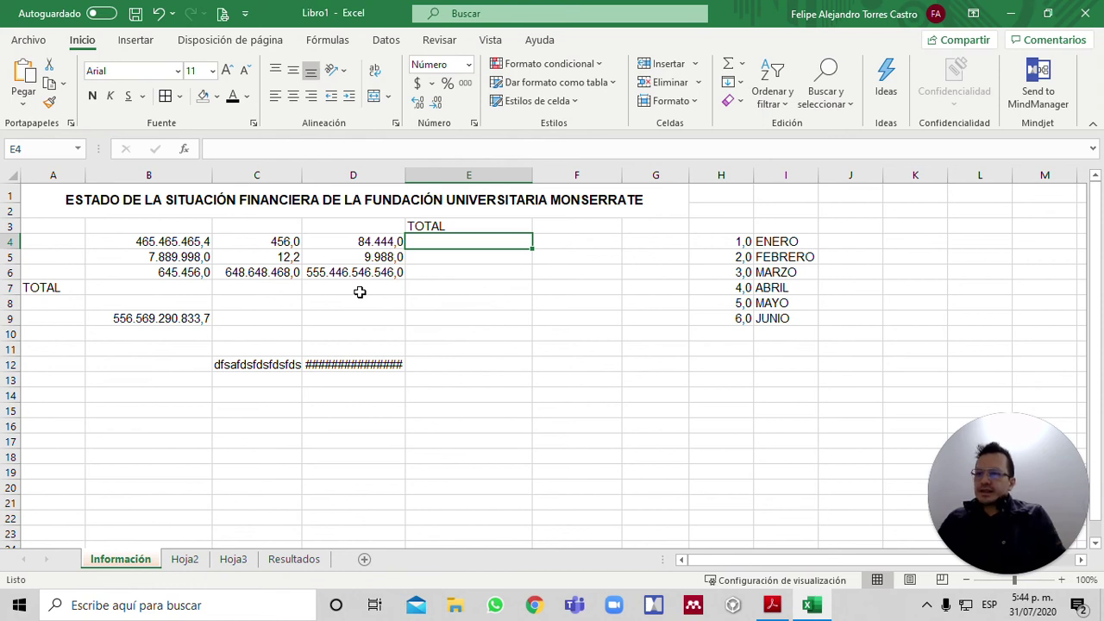
{"action": "key", "text": "Left"}
{"action": "key", "text": "Left"}
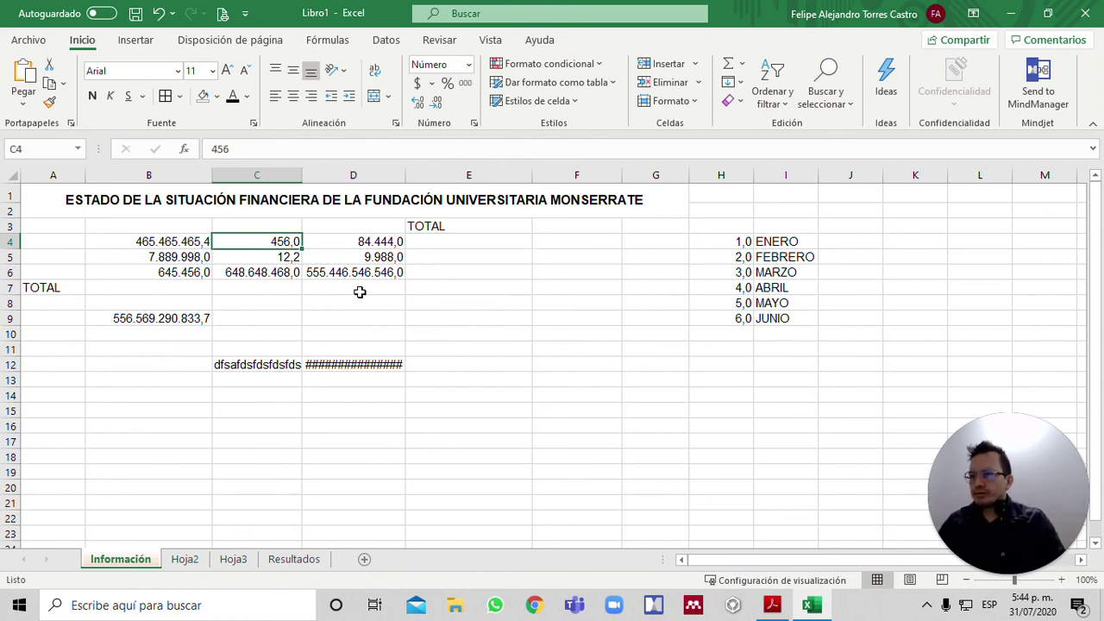
{"action": "key", "text": "Right"}
{"action": "key", "text": "Right"}
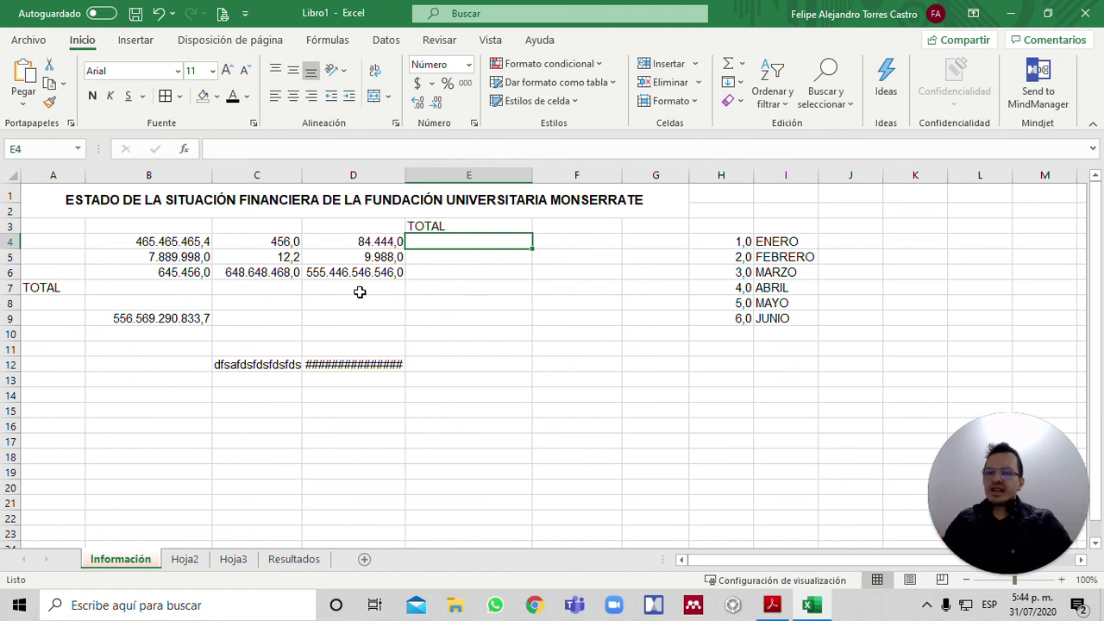
Enter the formula =B4+B5 in cell E4.
{"action": "key", "text": "Left"}
{"action": "key", "text": "Left"}
{"action": "key", "text": "Left"}
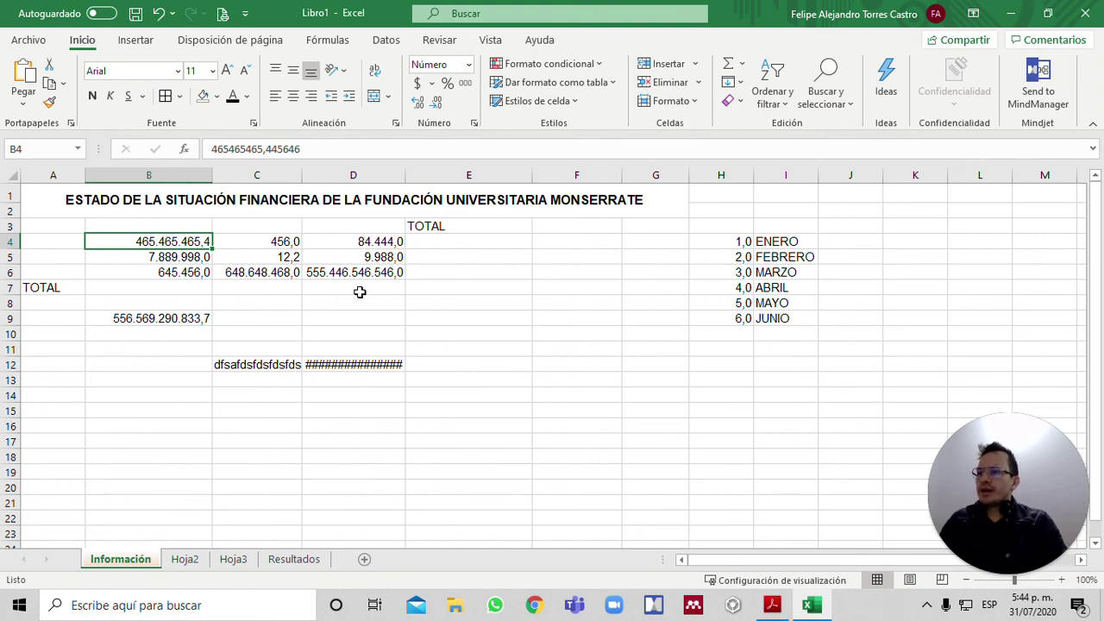
{"action": "key", "text": "shift+Down"}
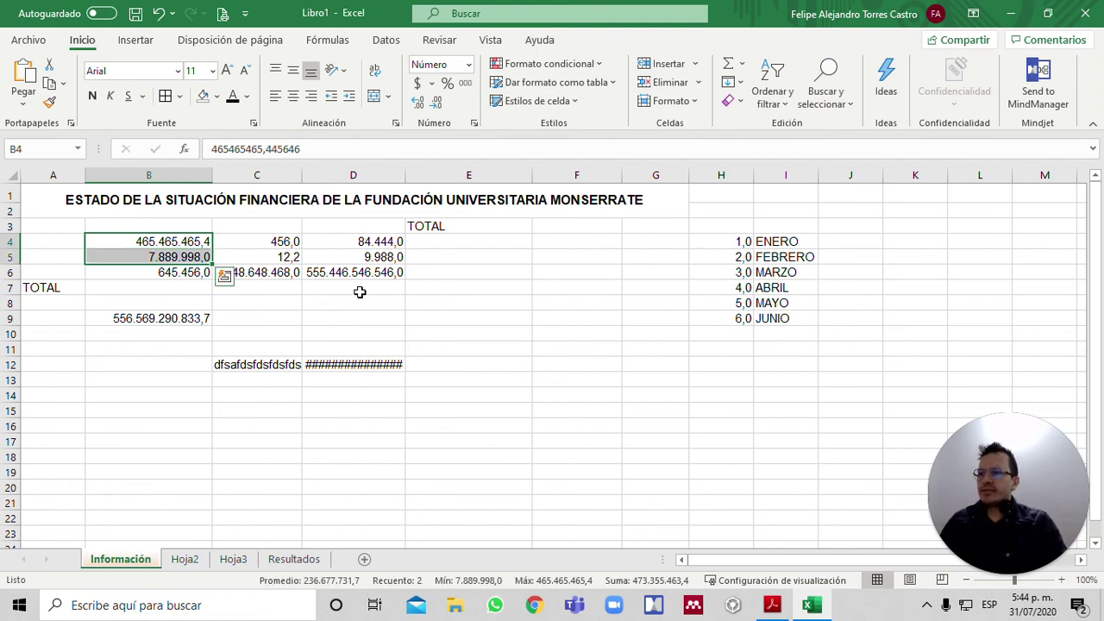
{"action": "key", "text": "Right"}
{"action": "key", "text": "Right"}
{"action": "key", "text": "Right"}
{"action": "type", "text": "="}
{"action": "key", "text": "Left"}
{"action": "key", "text": "Left"}
{"action": "key", "text": "Left"}
{"action": "type", "text": "+"}
{"action": "key", "text": "Down"}
{"action": "key", "text": "Left"}
{"action": "key", "text": "Left"}
{"action": "key", "text": "Left"}
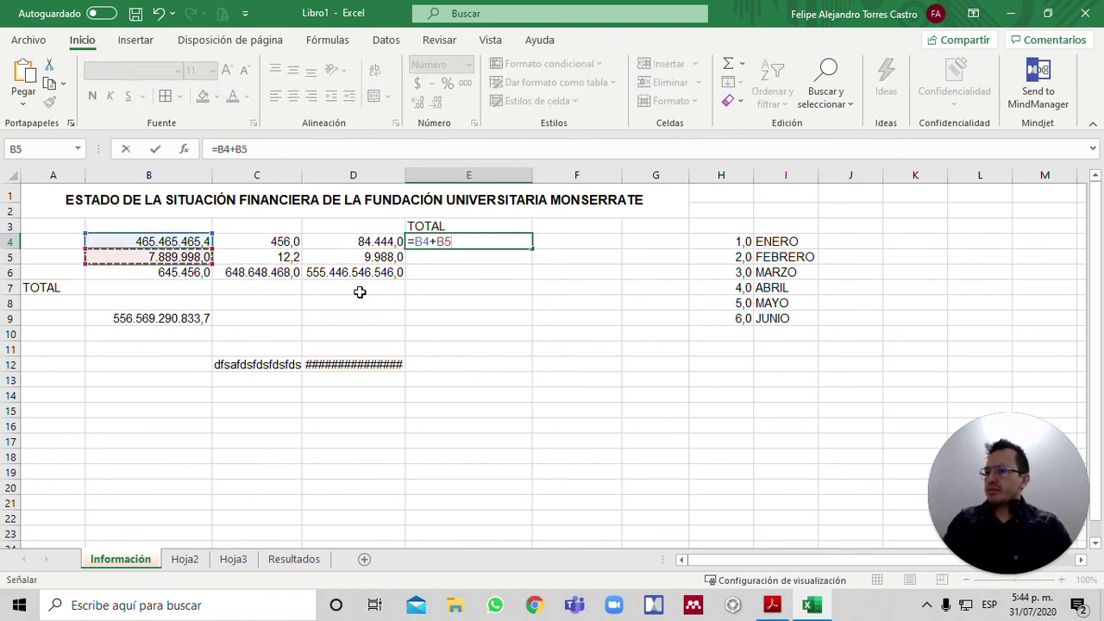
{"action": "key", "text": "Return"}
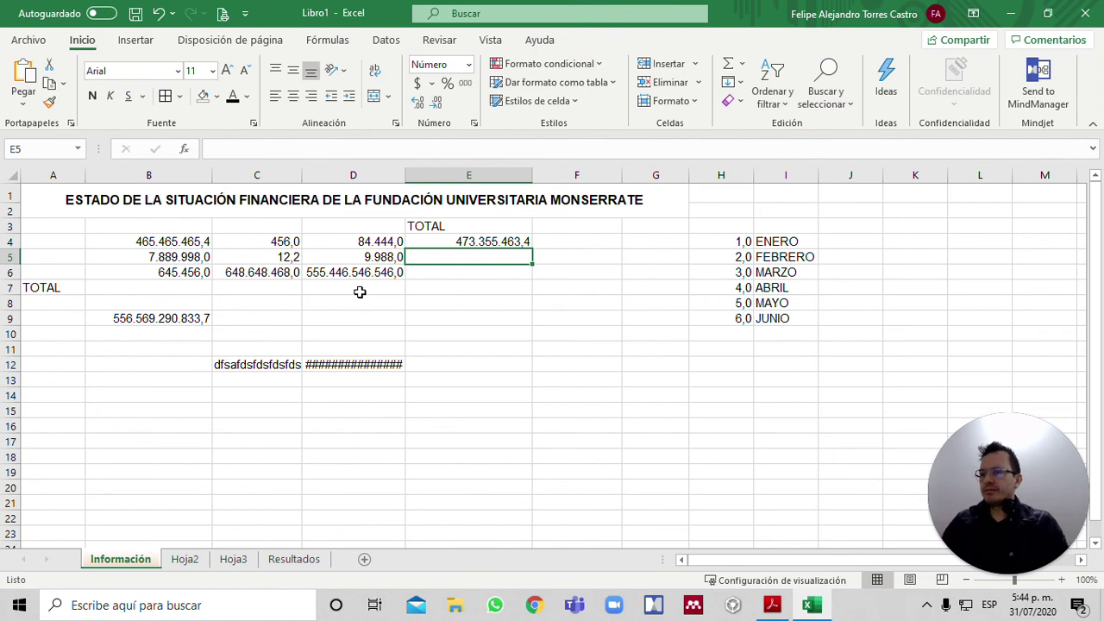
Clear the numbered month list in H4:I9.
{"action": "key", "text": "Right"}
{"action": "key", "text": "Right"}
{"action": "key", "text": "Right"}
{"action": "key", "text": "Up"}
{"action": "key", "text": "shift+Down"}
{"action": "key", "text": "shift+Down"}
{"action": "key", "text": "shift+Right"}
{"action": "key", "text": "shift+Down"}
{"action": "key", "text": "shift+Down"}
{"action": "key", "text": "shift+Down"}
{"action": "key", "text": "Delete"}
Enter the column headings 1, 2 and 3 in cells B3, C3 and D3.
{"action": "key", "text": "Left"}
{"action": "key", "text": "Left"}
{"action": "key", "text": "Up"}
{"action": "key", "text": "Down"}
{"action": "key", "text": "Left"}
{"action": "key", "text": "Left"}
{"action": "key", "text": "Left"}
{"action": "key", "text": "Up"}
{"action": "key", "text": "Left"}
{"action": "key", "text": "Left"}
{"action": "key", "text": "Right"}
{"action": "type", "text": "1"}
{"action": "key", "text": "Tab"}
{"action": "type", "text": "2"}
{"action": "key", "text": "Tab"}
{"action": "type", "text": "3"}
{"action": "key", "text": "Tab"}
Enter the headings TOTAL 1, TOTAL 2 and TOTAL 3 in cells E3, F3 and G3.
{"action": "key", "text": "Left"}
{"action": "key", "text": "Left"}
{"action": "key", "text": "Right"}
{"action": "key", "text": "Right"}
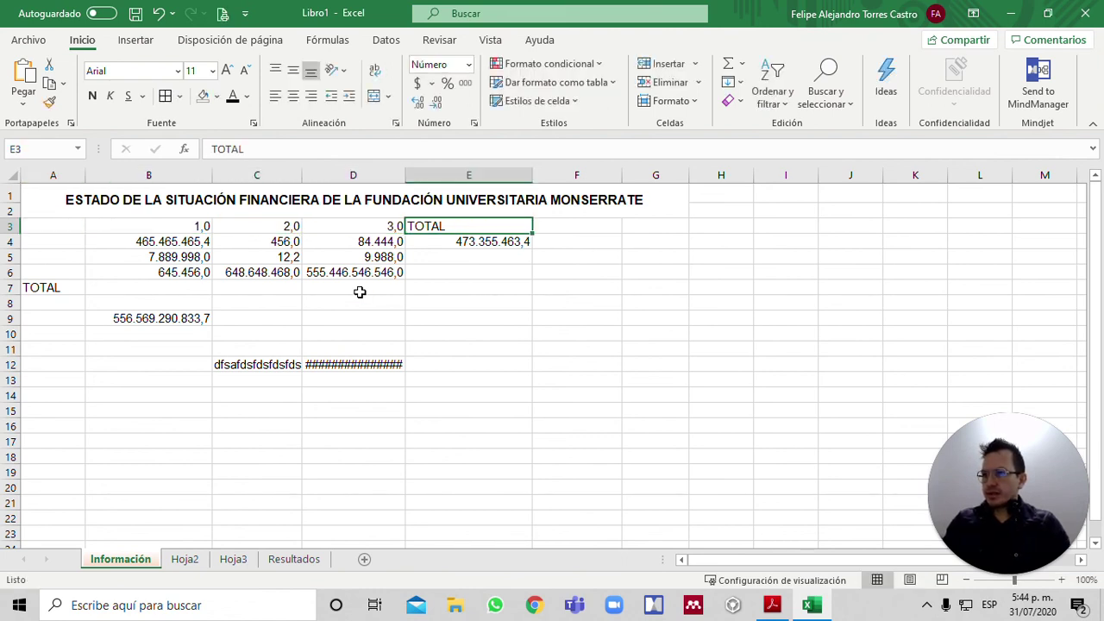
{"action": "type", "text": "TTOAL"}
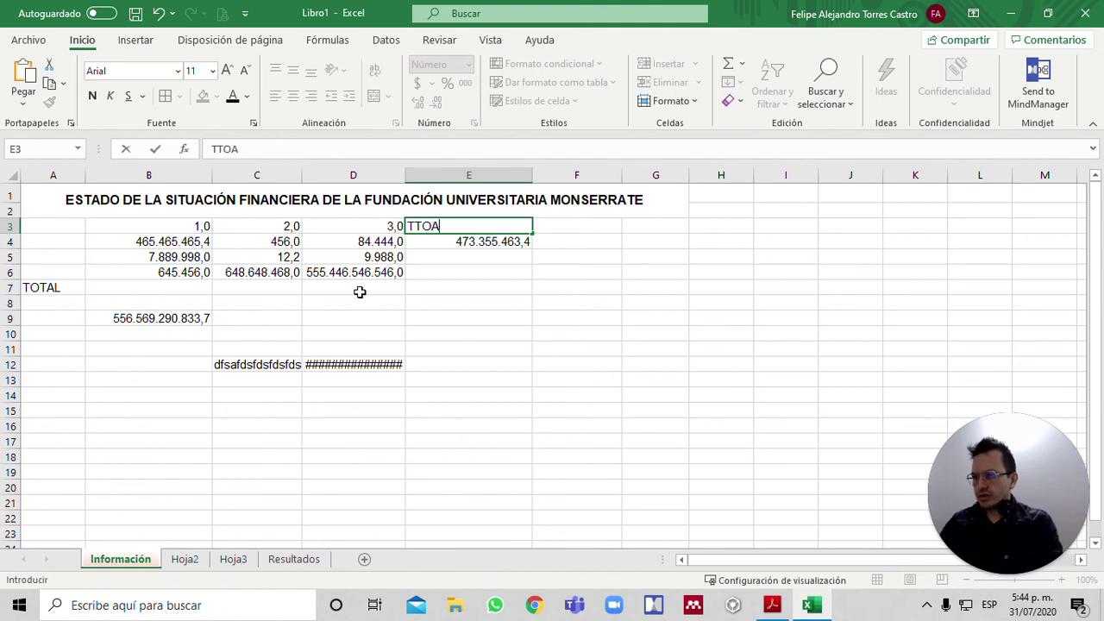
{"action": "key", "text": "BackSpace"}
{"action": "key", "text": "BackSpace"}
{"action": "key", "text": "BackSpace"}
{"action": "key", "text": "BackSpace"}
{"action": "key", "text": "BackSpace"}
{"action": "type", "text": "OTAL 1"}
{"action": "key", "text": "Tab"}
{"action": "type", "text": "TOTAL 2"}
{"action": "key", "text": "Tab"}
{"action": "type", "text": "TOTAL 3"}
{"action": "key", "text": "Return"}
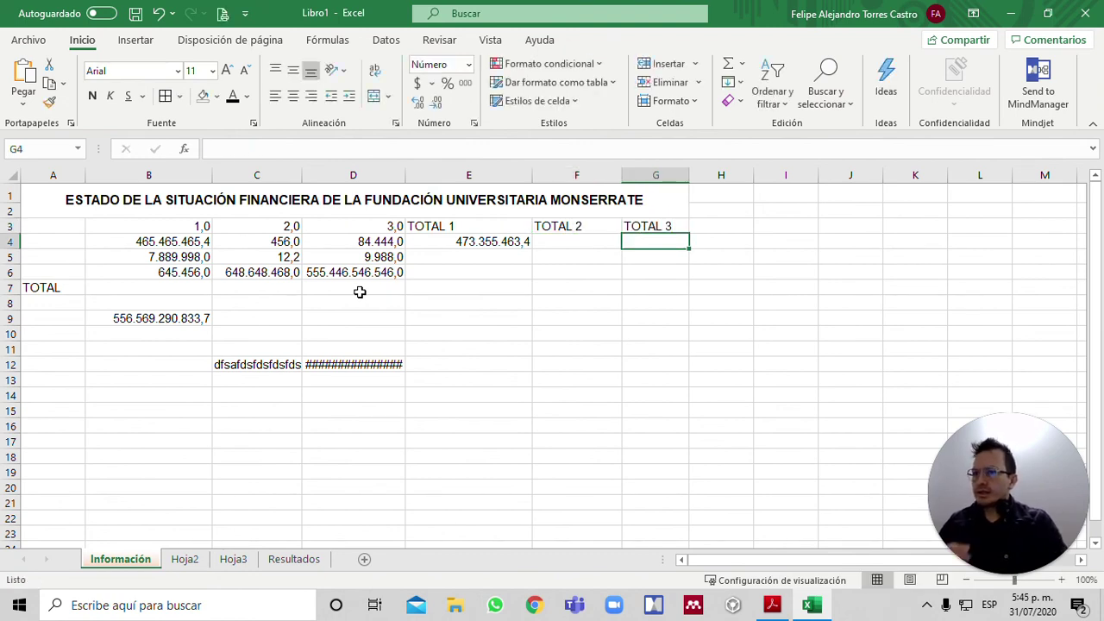
Enter the formula =C4+C5 in cell F4 under TOTAL 2.
{"action": "key", "text": "Left"}
{"action": "key", "text": "Left"}
{"action": "key", "text": "Right"}
{"action": "type", "text": "="}
{"action": "key", "text": "Left"}
{"action": "key", "text": "Left"}
{"action": "key", "text": "Left"}
{"action": "type", "text": "+"}
{"action": "key", "text": "Down"}
{"action": "key", "text": "Left"}
{"action": "key", "text": "Left"}
{"action": "key", "text": "Left"}
{"action": "key", "text": "Return"}
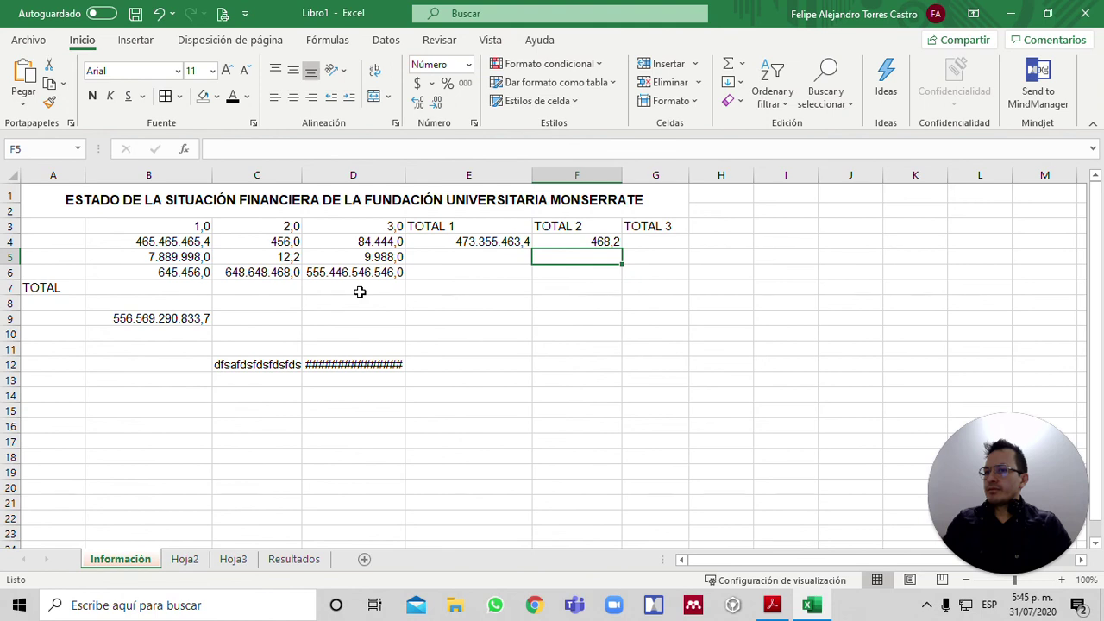
Enter the formula =D4+D5 in cell G4 under TOTAL 3.
{"action": "key", "text": "Right"}
{"action": "key", "text": "Up"}
{"action": "type", "text": "="}
{"action": "key", "text": "Left"}
{"action": "key", "text": "Left"}
{"action": "key", "text": "Left"}
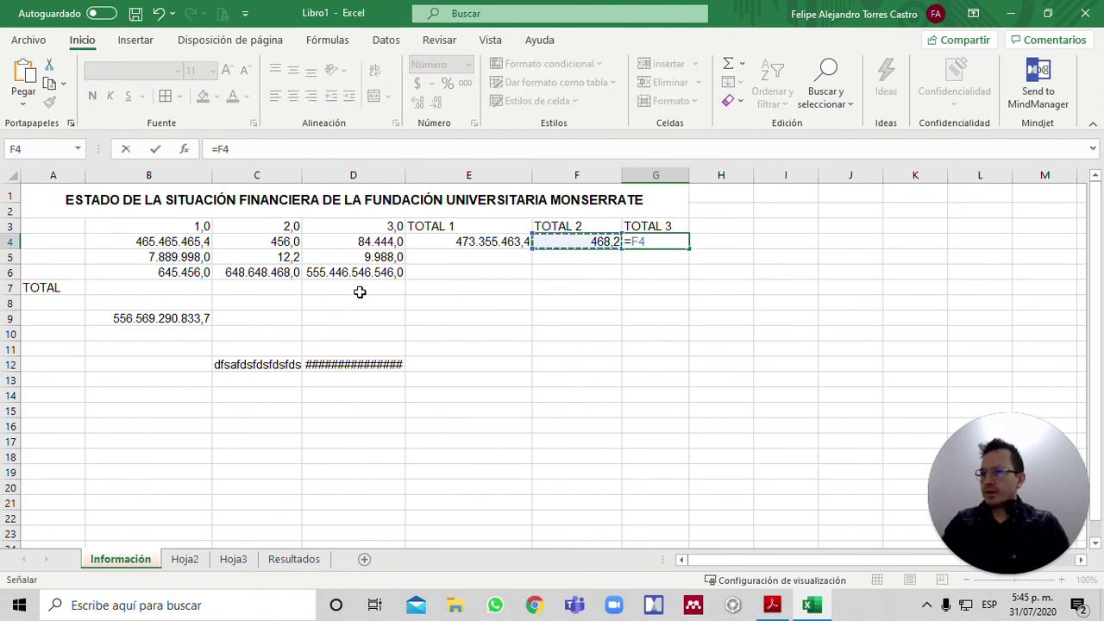
{"action": "type", "text": "+"}
{"action": "key", "text": "Down"}
{"action": "key", "text": "Left"}
{"action": "key", "text": "Left"}
{"action": "key", "text": "Left"}
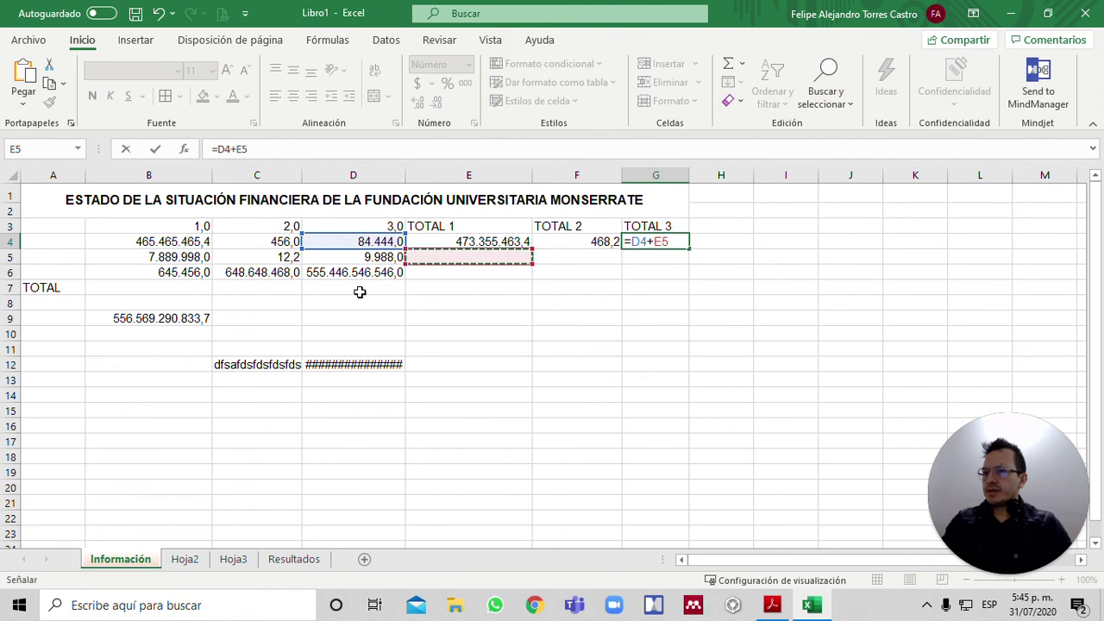
{"action": "key", "text": "Return"}
{"action": "key", "text": "Left"}
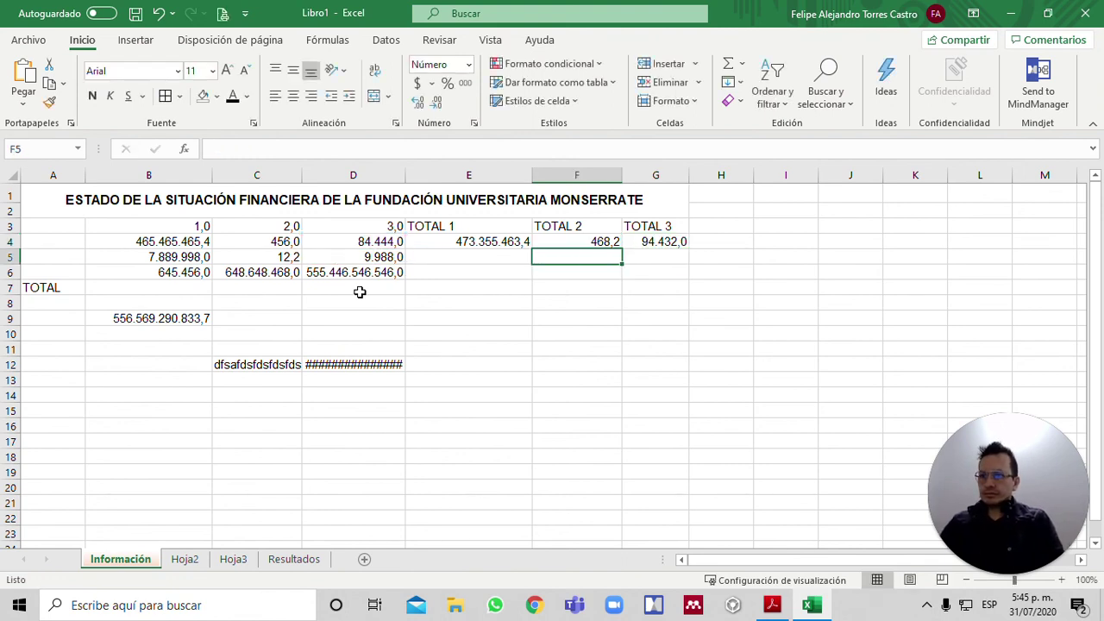
{"action": "key", "text": "Left"}
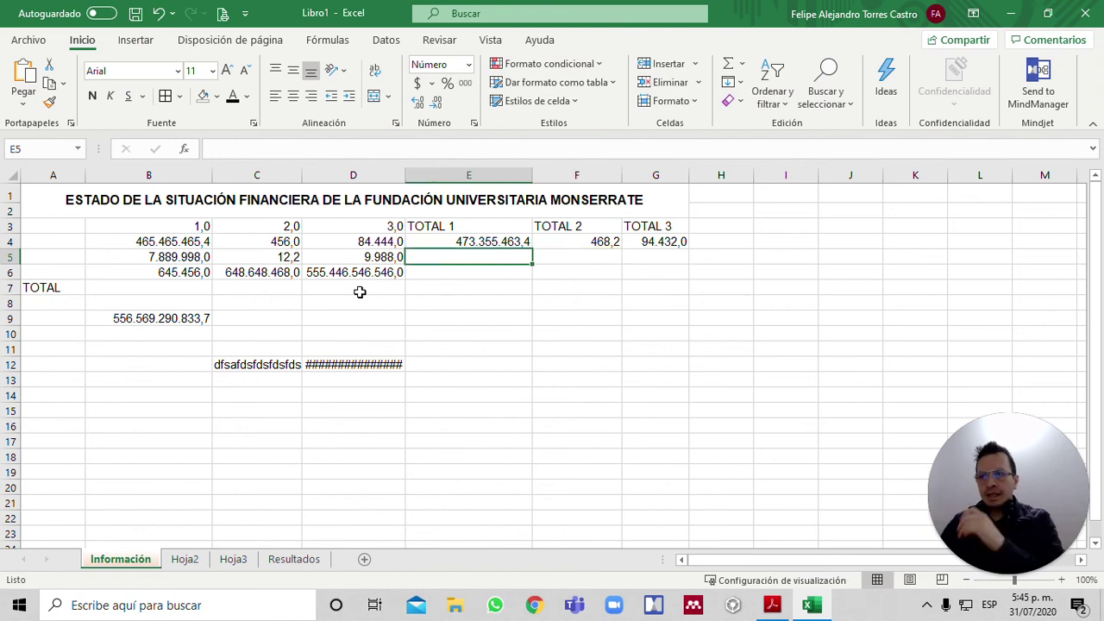
{"action": "type", "text": "="}
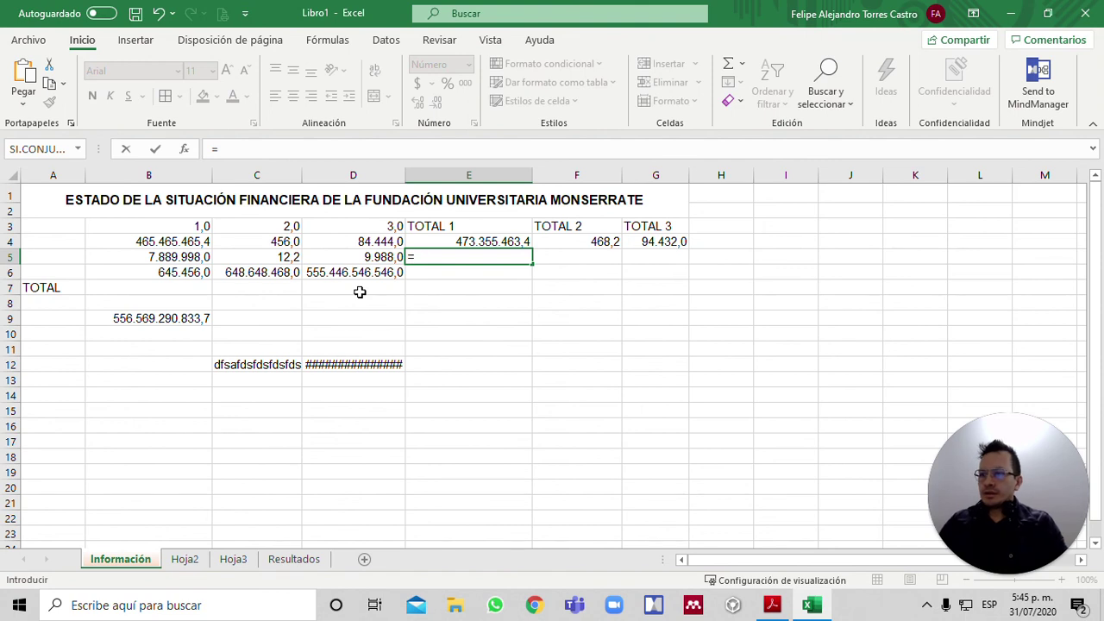
{"action": "key", "text": "Escape"}
{"action": "key", "text": "Left"}
{"action": "key", "text": "Left"}
{"action": "key", "text": "Left"}
{"action": "key", "text": "shift+Right"}
{"action": "key", "text": "shift+Right"}
{"action": "key", "text": "Left"}
{"action": "key", "text": "Right"}
{"action": "key", "text": "Right"}
{"action": "key", "text": "Right"}
{"action": "key", "text": "Right"}
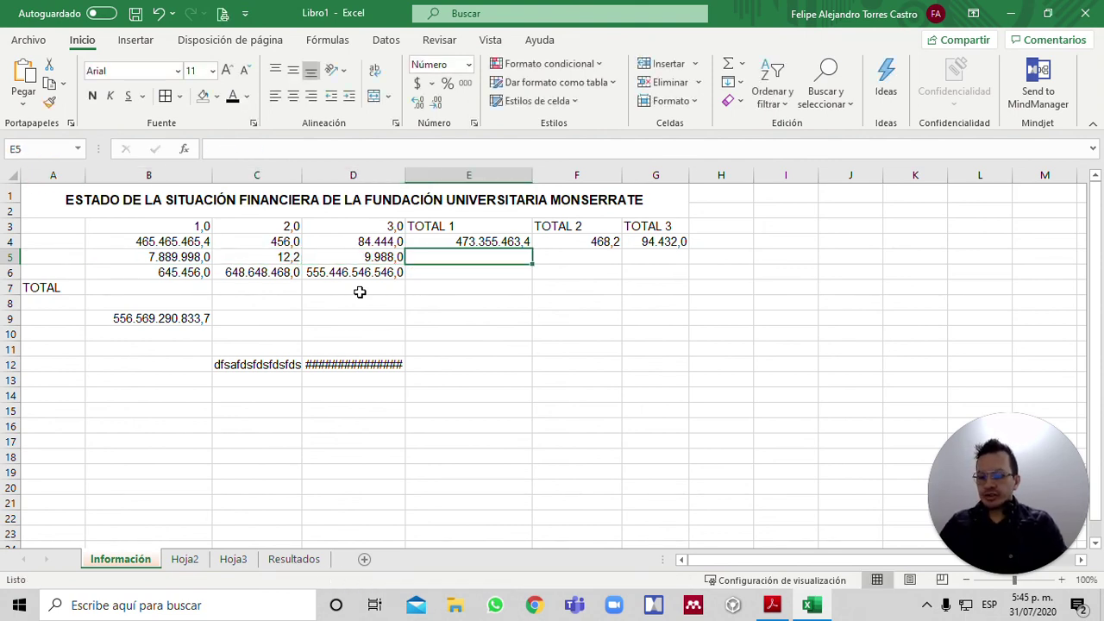
Enter the formula =B5+B5 in cell E5 under TOTAL 1.
{"action": "type", "text": "="}
{"action": "key", "text": "Left"}
{"action": "key", "text": "Left"}
{"action": "key", "text": "Left"}
{"action": "type", "text": "+"}
{"action": "key", "text": "Left"}
{"action": "key", "text": "Left"}
{"action": "key", "text": "Left"}
{"action": "key", "text": "Return"}
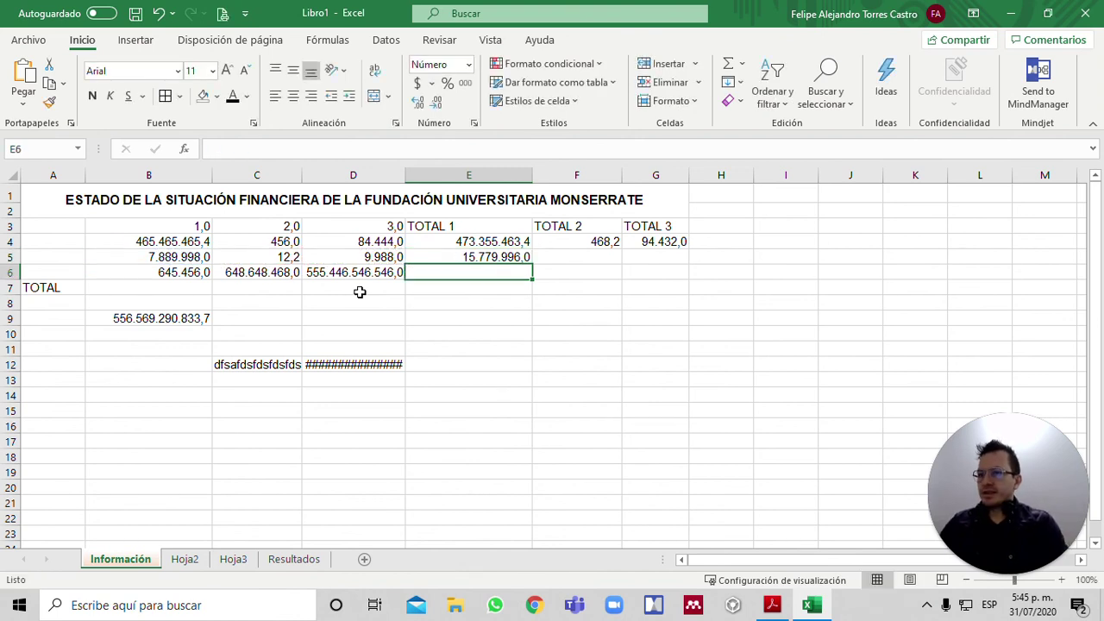
Enter the formula =C5+C5 in cell F5 under TOTAL 2.
{"action": "key", "text": "Up"}
{"action": "key", "text": "Right"}
{"action": "type", "text": "="}
{"action": "key", "text": "Left"}
{"action": "key", "text": "Left"}
{"action": "key", "text": "Left"}
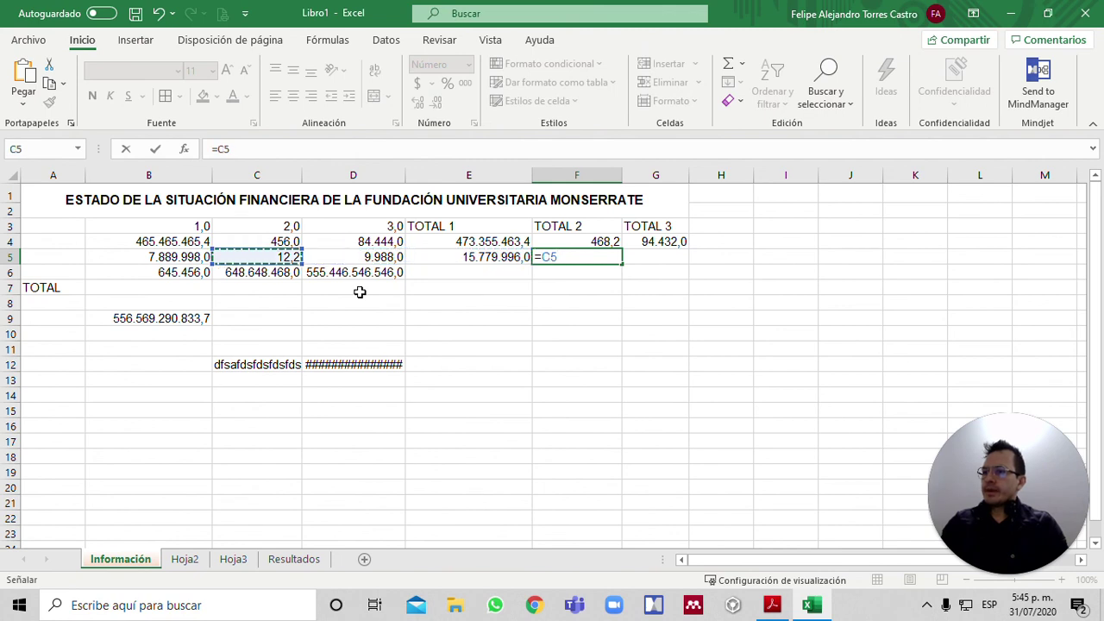
{"action": "type", "text": "+"}
{"action": "key", "text": "Left"}
{"action": "key", "text": "Left"}
{"action": "key", "text": "Left"}
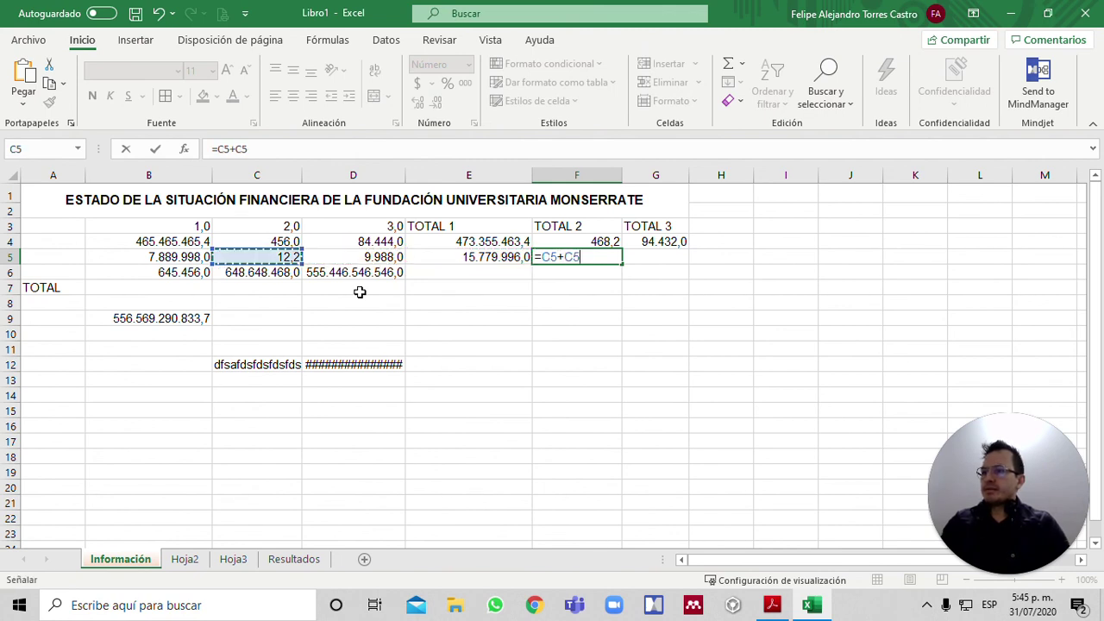
{"action": "key", "text": "Tab"}
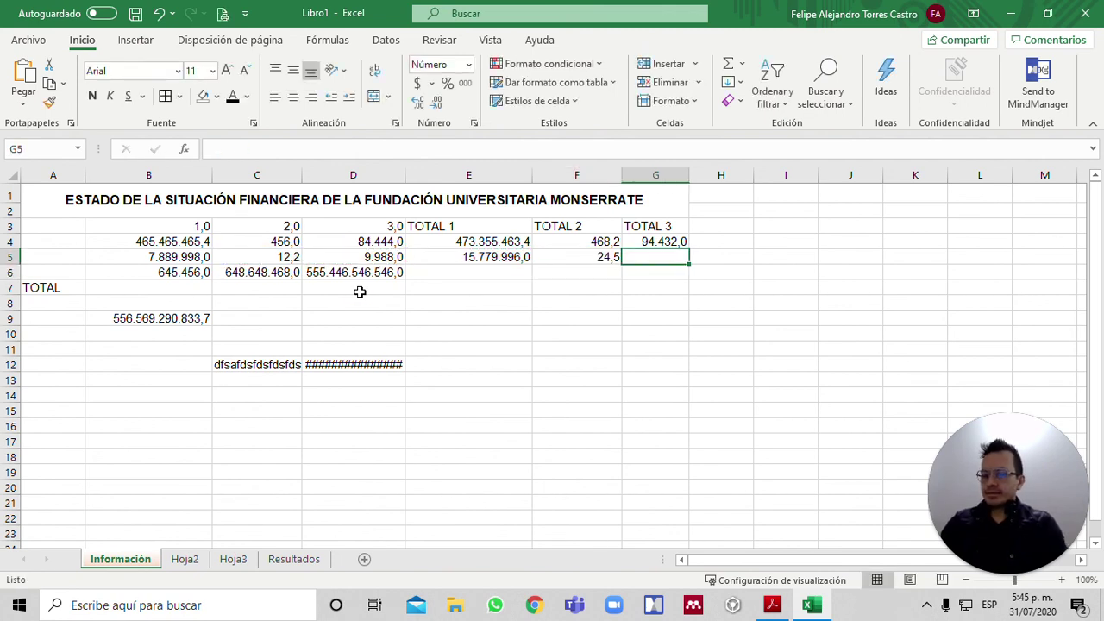
Enter the formula =D5+D5 in cell G5 under TOTAL 3.
{"action": "type", "text": "="}
{"action": "key", "text": "Left"}
{"action": "key", "text": "Left"}
{"action": "key", "text": "Left"}
{"action": "type", "text": "+"}
{"action": "key", "text": "Left"}
{"action": "key", "text": "Left"}
{"action": "key", "text": "Left"}
{"action": "key", "text": "Return"}
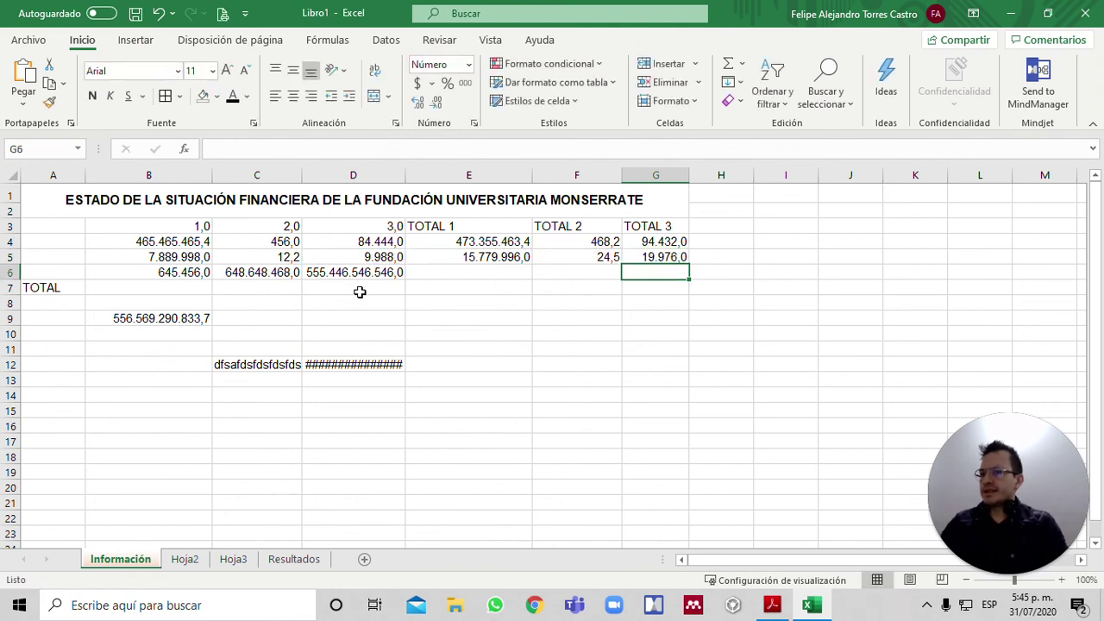
Enter a formula in cell E6 that adds B5 and B6.
{"action": "key", "text": "Left"}
{"action": "key", "text": "Left"}
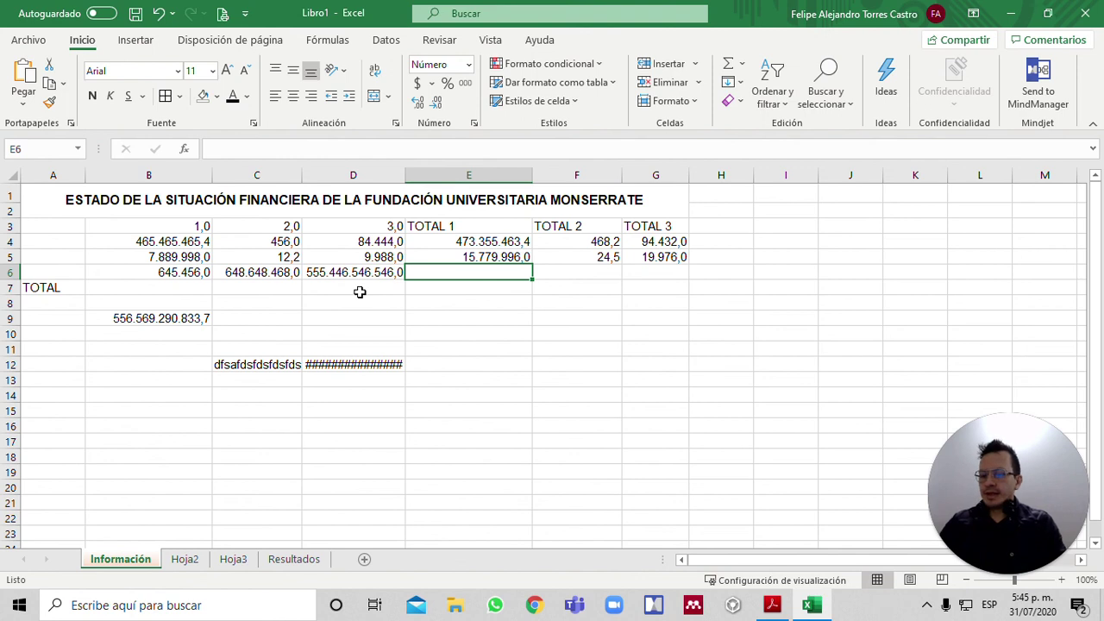
{"action": "type", "text": "="}
{"action": "key", "text": "Left"}
{"action": "key", "text": "Left"}
{"action": "key", "text": "Left"}
{"action": "key", "text": "Up"}
{"action": "type", "text": "+"}
{"action": "key", "text": "Left"}
{"action": "key", "text": "Left"}
{"action": "key", "text": "Left"}
{"action": "key", "text": "Return"}
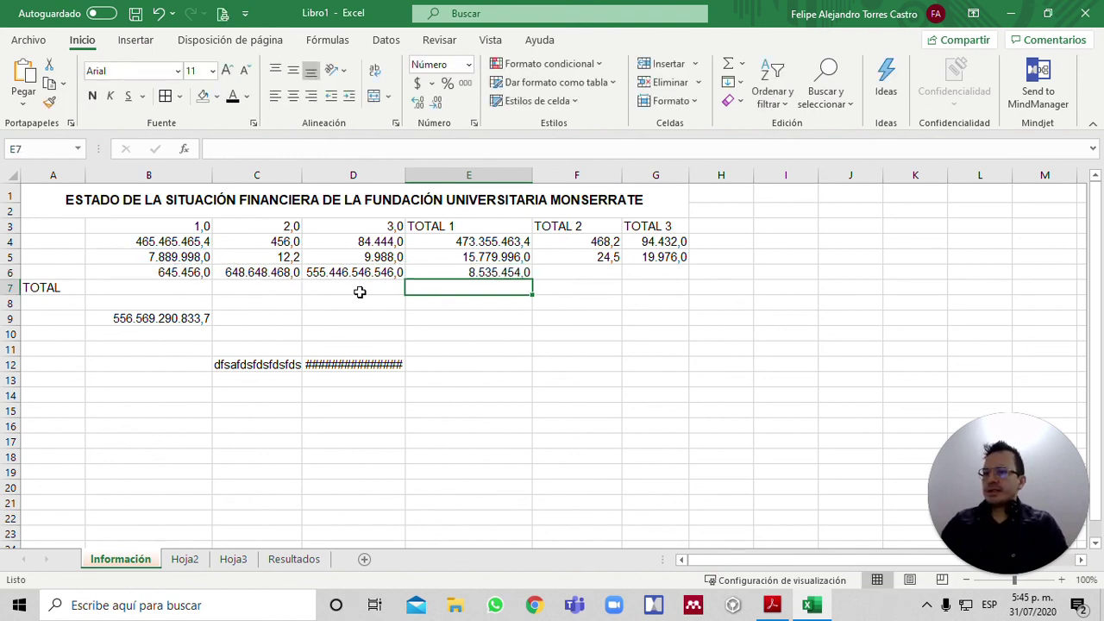
Enter a formula in cell F6 that adds C6 and C5.
{"action": "key", "text": "Up"}
{"action": "key", "text": "Right"}
{"action": "type", "text": "="}
{"action": "key", "text": "Left"}
{"action": "key", "text": "Left"}
{"action": "key", "text": "Left"}
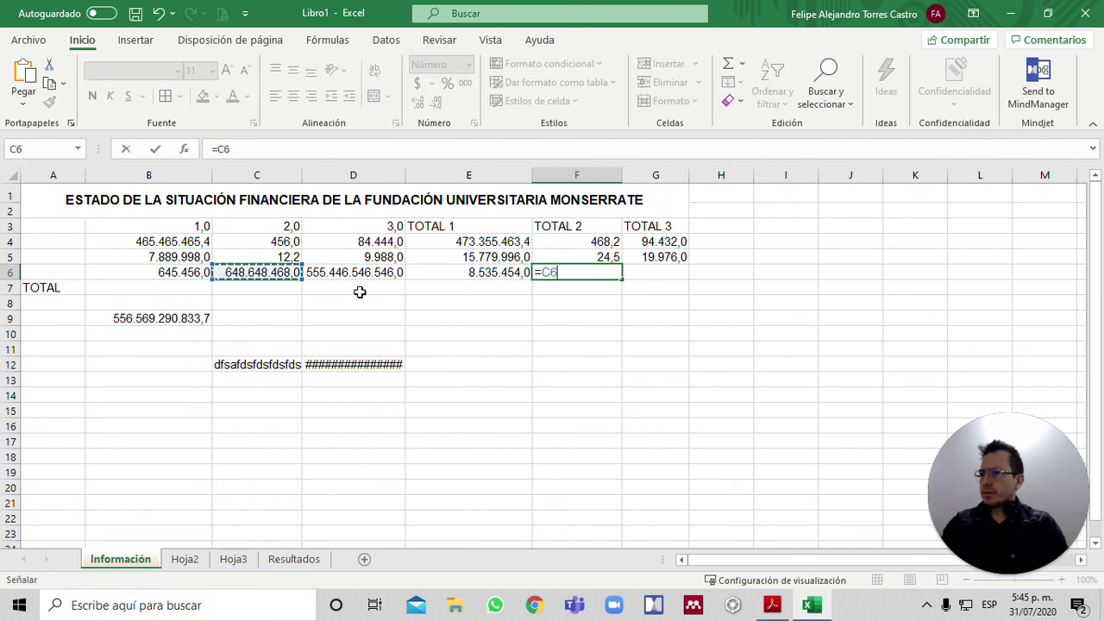
{"action": "type", "text": "+"}
{"action": "key", "text": "Left"}
{"action": "key", "text": "Left"}
{"action": "key", "text": "Left"}
{"action": "key", "text": "Up"}
{"action": "key", "text": "Return"}
{"action": "key", "text": "Up"}
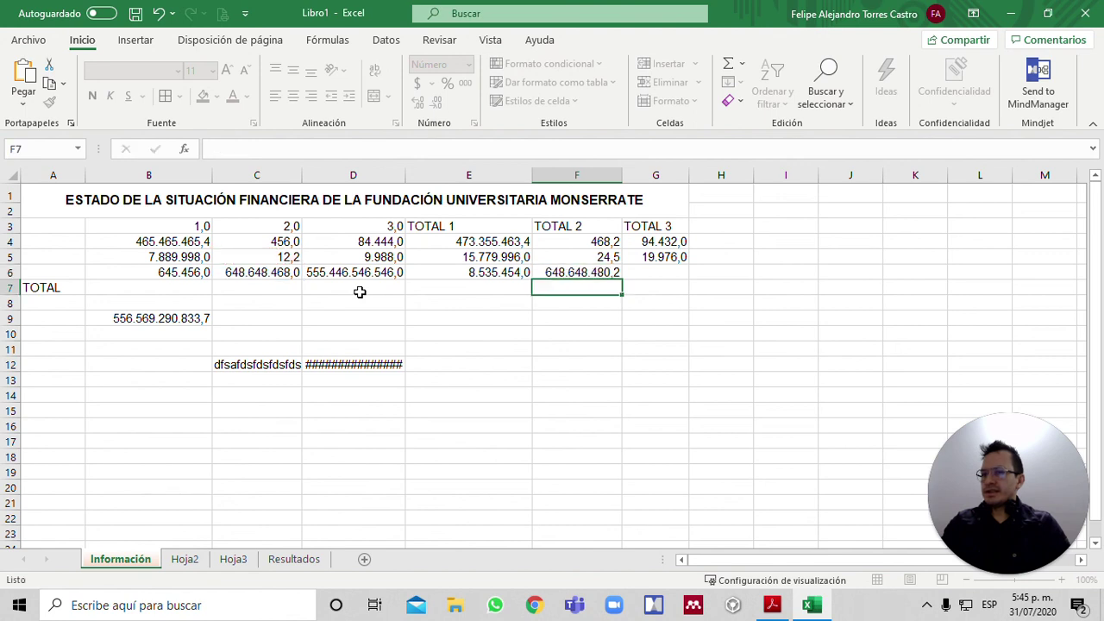
Enter the formula =D5+D6 in cell G6 under TOTAL 3.
{"action": "key", "text": "Right"}
{"action": "type", "text": "="}
{"action": "key", "text": "Left"}
{"action": "key", "text": "Left"}
{"action": "key", "text": "Left"}
{"action": "key", "text": "Up"}
{"action": "type", "text": "+"}
{"action": "key", "text": "Left"}
{"action": "key", "text": "Left"}
{"action": "key", "text": "Left"}
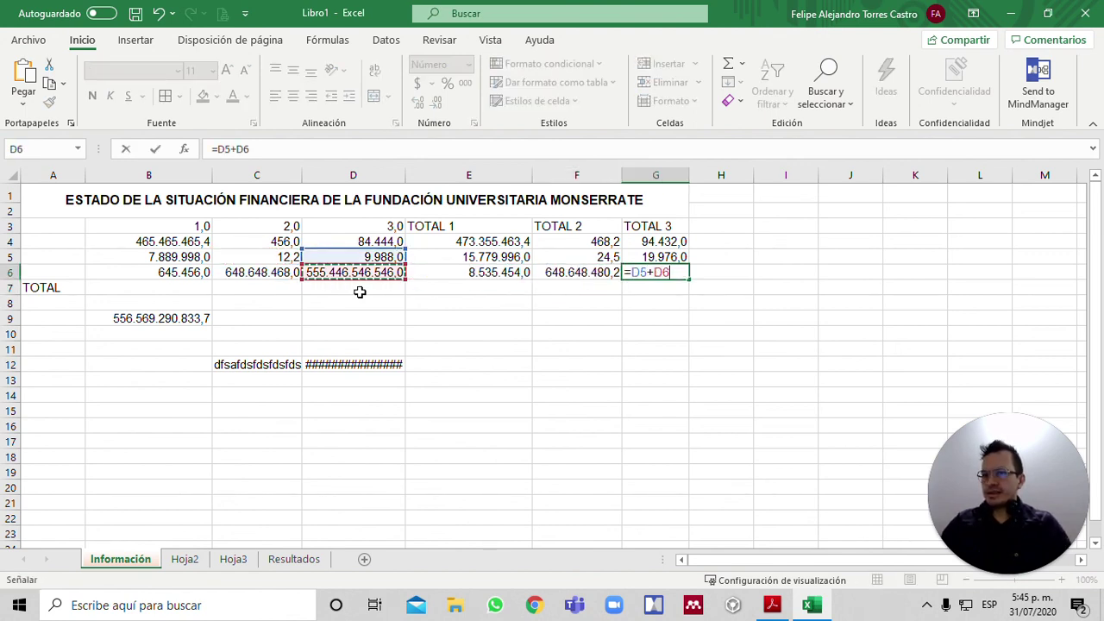
{"action": "key", "text": "ctrl+Return"}
Autofit the width of column G to its contents.
{"action": "key", "text": "alt+h"}
{"action": "key", "text": "o"}
{"action": "key", "text": "i"}
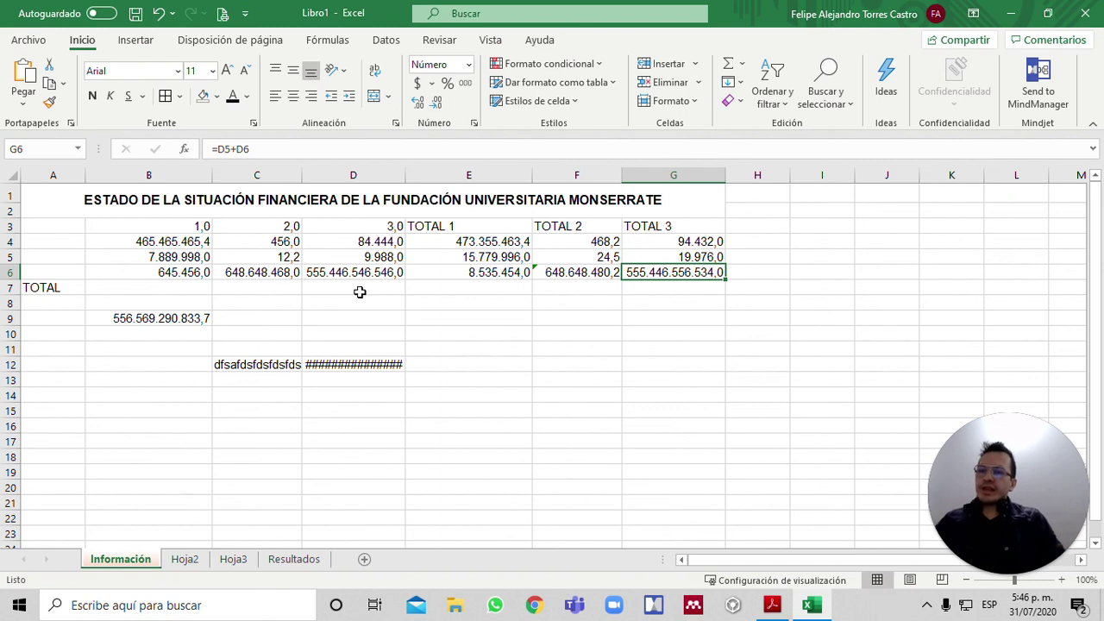
Clear the formulas in the range E4:G6 under TOTAL 1, TOTAL 2 and TOTAL 3.
{"action": "key", "text": "Left"}
{"action": "key", "text": "Left"}
{"action": "key", "text": "Right"}
{"action": "key", "text": "Left"}
{"action": "key", "text": "Up"}
{"action": "key", "text": "Up"}
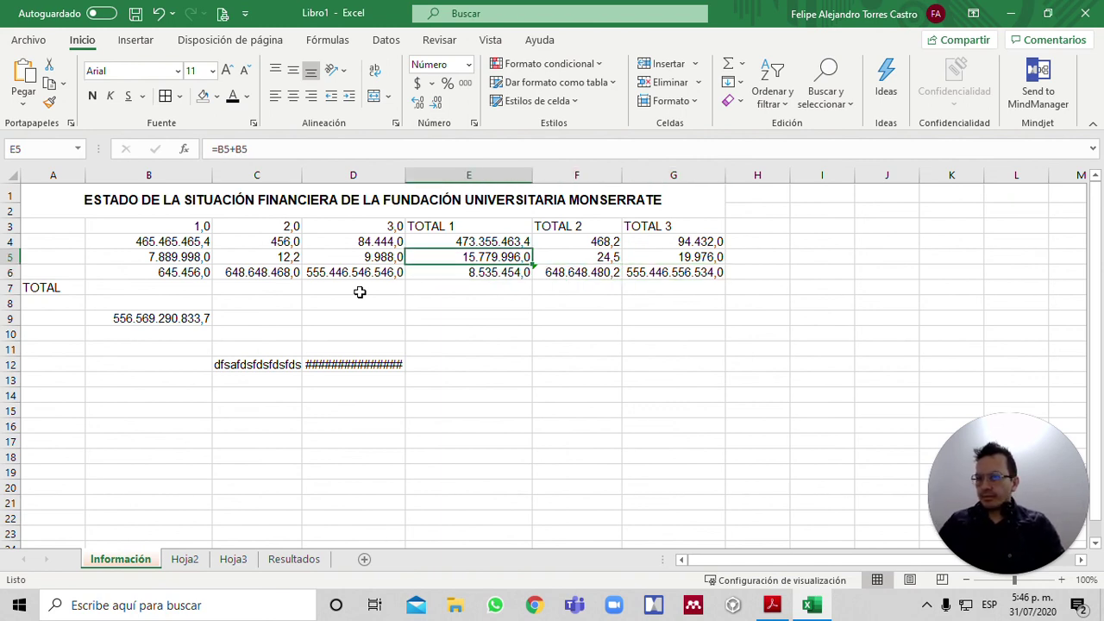
{"action": "key", "text": "shift+Down"}
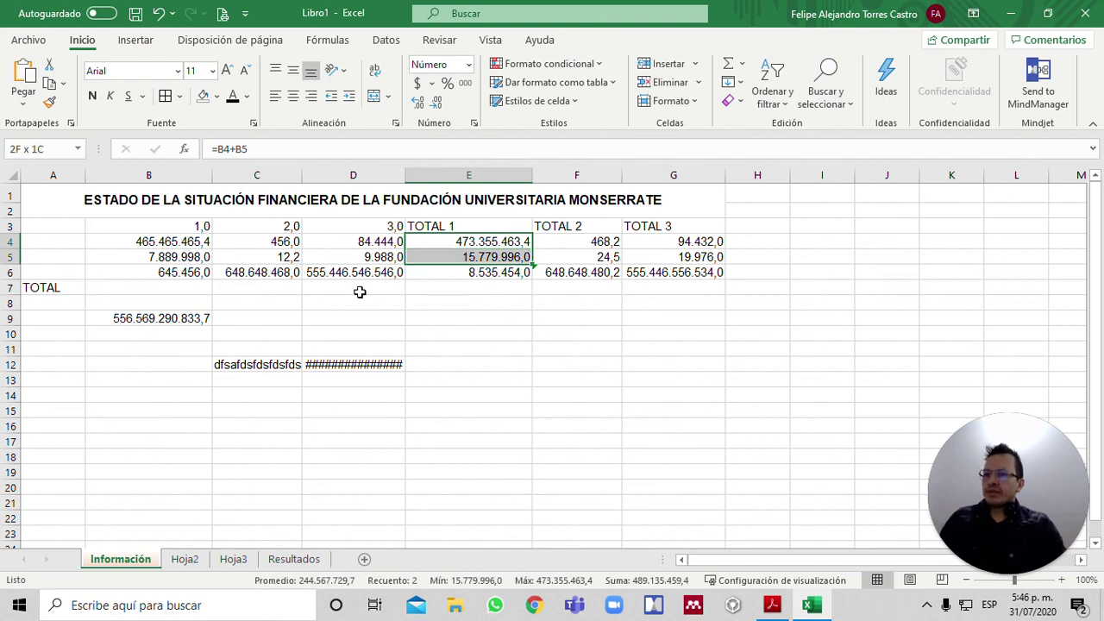
{"action": "key", "text": "shift+Down"}
{"action": "key", "text": "shift+Right"}
{"action": "key", "text": "shift+Right"}
{"action": "key", "text": "Delete"}
Enter the mixed-reference formula =B4+B$5 in cell E4 and fill it across the range E4:G6.
{"action": "type", "text": "="}
{"action": "key", "text": "Left"}
{"action": "key", "text": "Left"}
{"action": "key", "text": "Left"}
{"action": "type", "text": "+"}
{"action": "key", "text": "Left"}
{"action": "key", "text": "Left"}
{"action": "key", "text": "Left"}
{"action": "key", "text": "Down"}
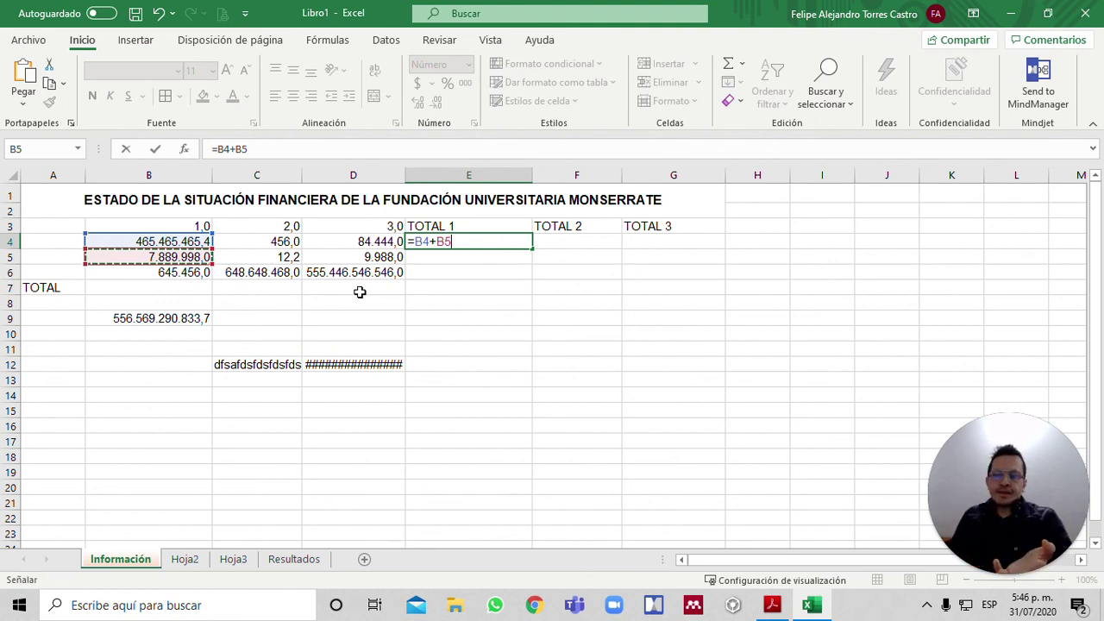
{"action": "key", "text": "F4"}
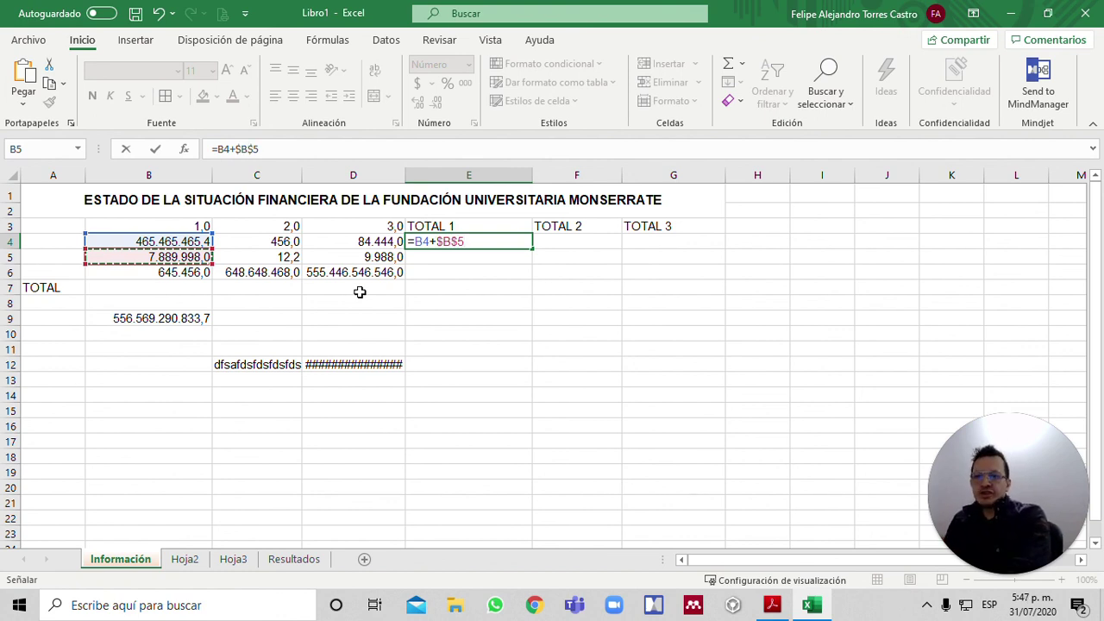
{"action": "key", "text": "F4"}
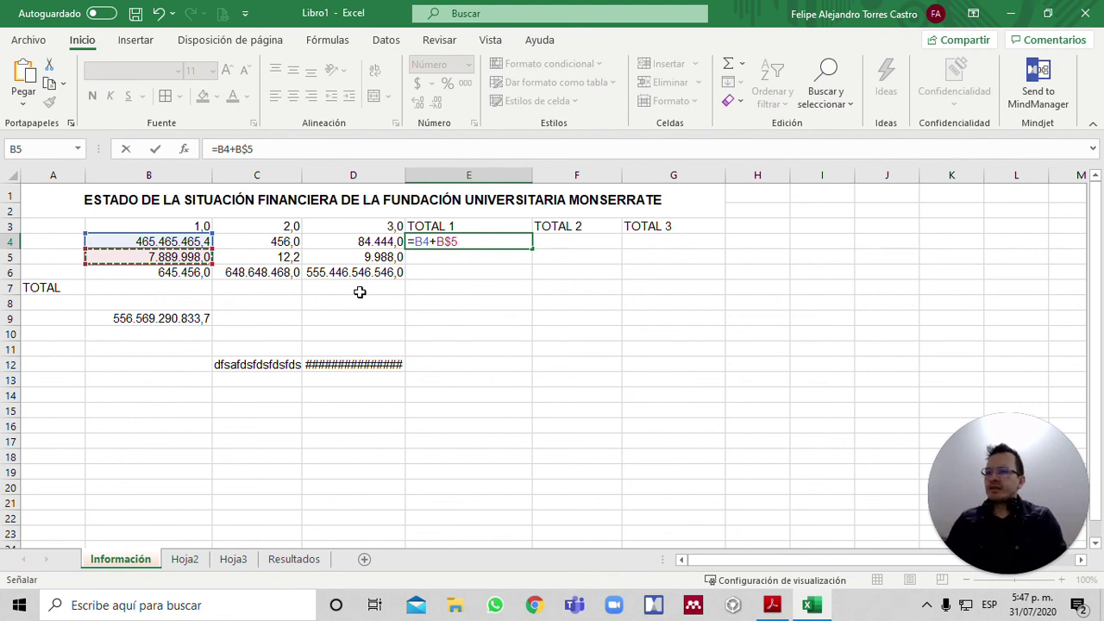
{"action": "key", "text": "Return"}
{"action": "key", "text": "Up"}
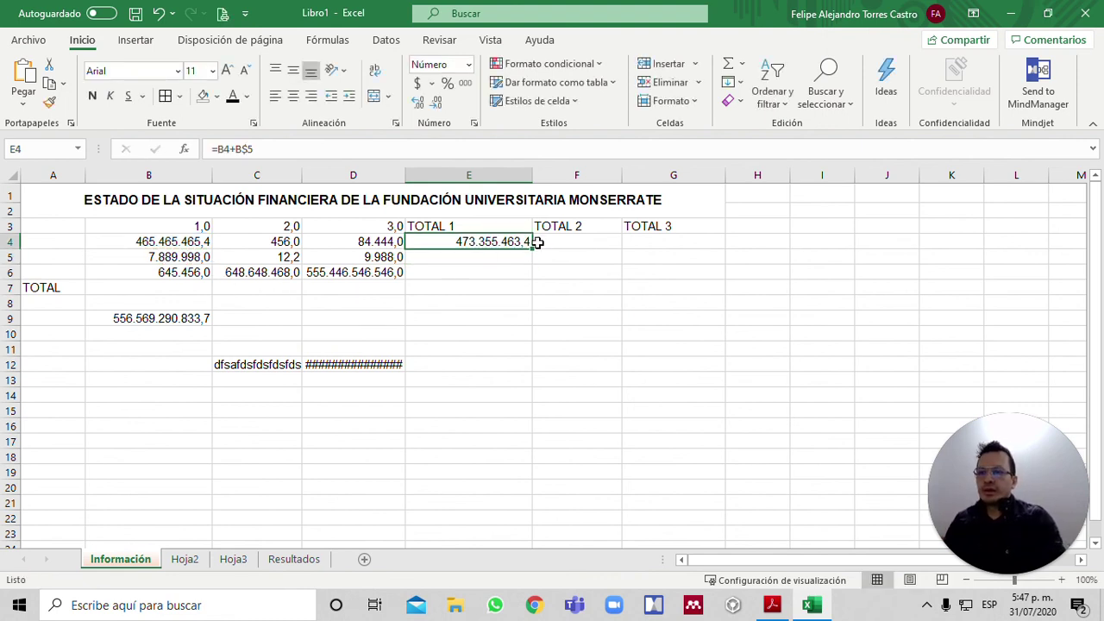
{"action": "left_click_drag", "start_coordinate": [533, 250], "coordinate": [692, 285]}
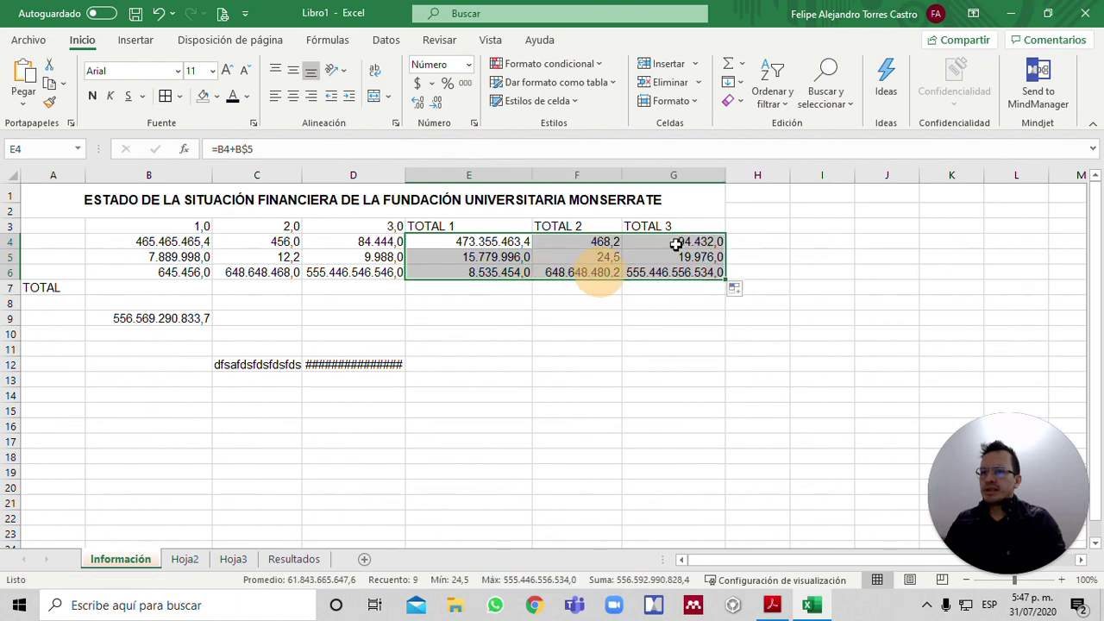
Inspect the references of the filled formulas in E4:E6 under TOTAL 1.
{"action": "left_click", "coordinate": [686, 241]}
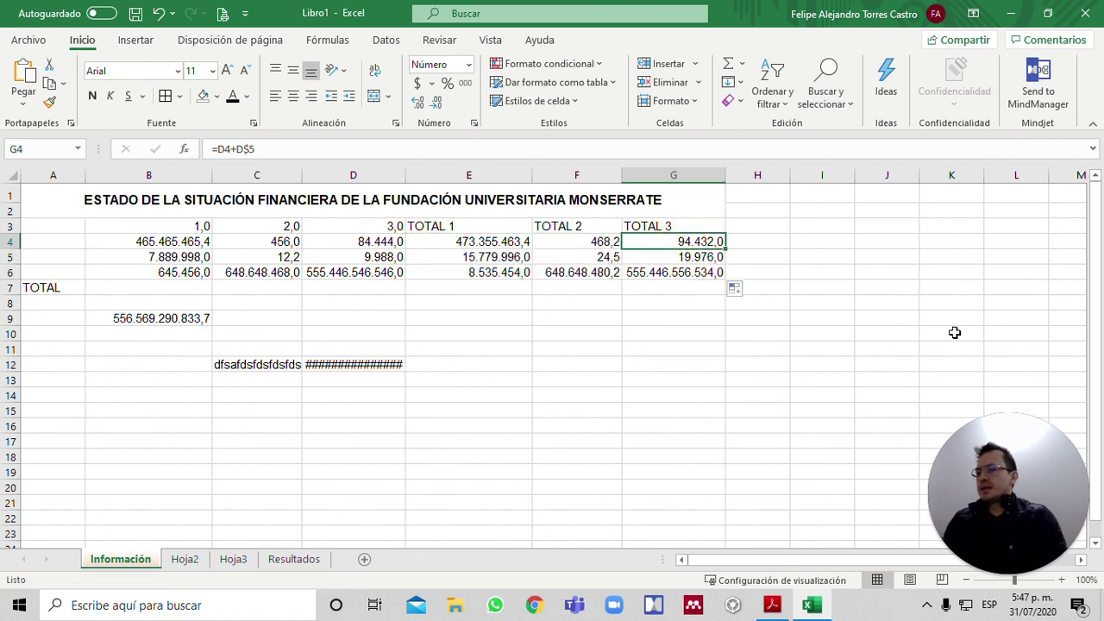
{"action": "key", "text": "Left"}
{"action": "key", "text": "Left"}
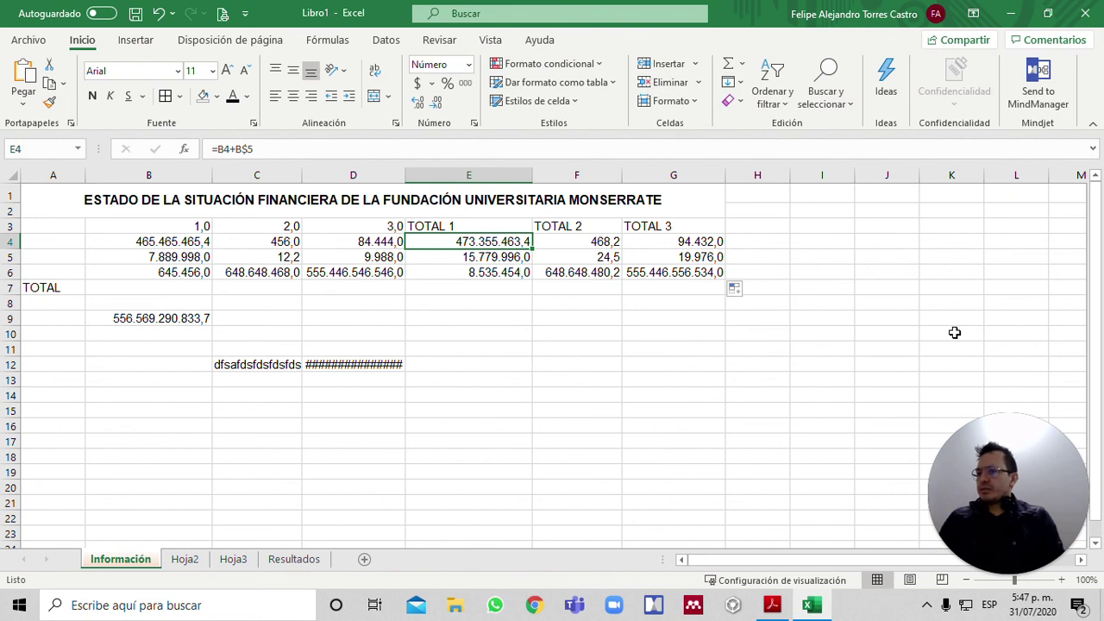
{"action": "key", "text": "F2"}
{"action": "key", "text": "Return"}
{"action": "key", "text": "F2"}
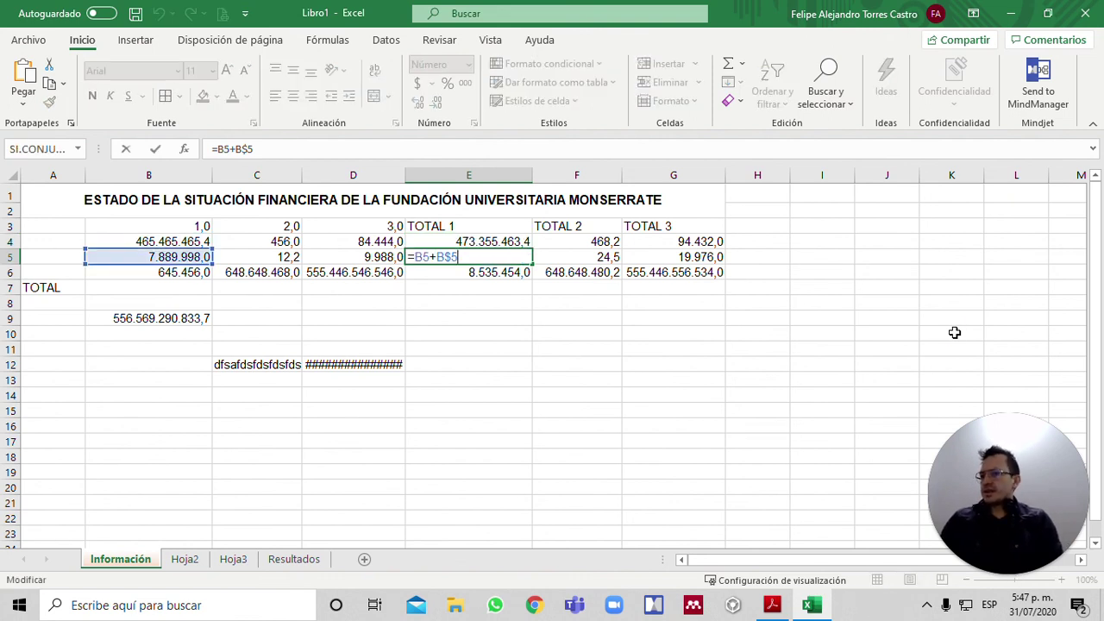
{"action": "key", "text": "Return"}
{"action": "key", "text": "F2"}
{"action": "key", "text": "Return"}
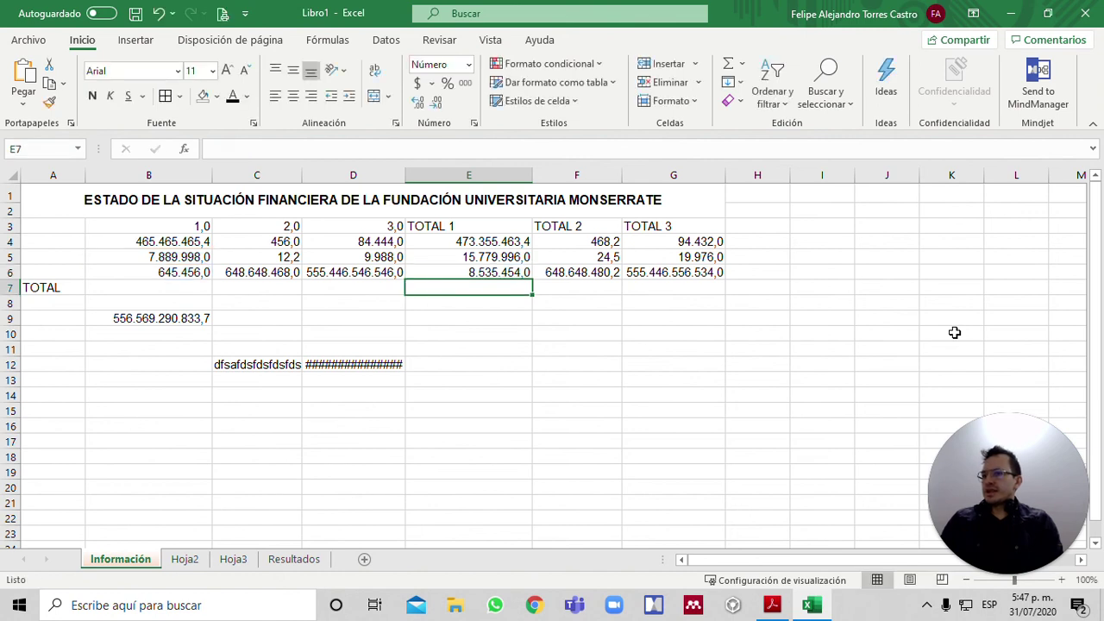
Inspect the references of the filled formulas in F4:F6 under TOTAL 2.
{"action": "key", "text": "Up"}
{"action": "key", "text": "Up"}
{"action": "key", "text": "Right"}
{"action": "key", "text": "Up"}
{"action": "key", "text": "F2"}
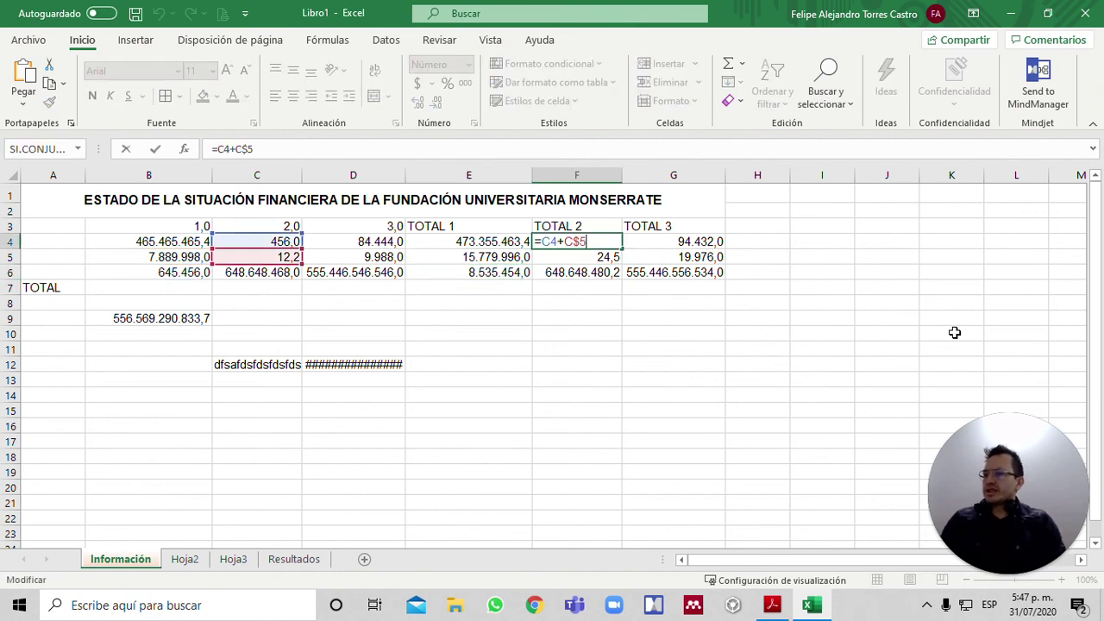
{"action": "key", "text": "Return"}
{"action": "key", "text": "F2"}
{"action": "key", "text": "Return"}
{"action": "key", "text": "F2"}
{"action": "key", "text": "Return"}
Inspect the references of the filled formulas in G4:G6 under TOTAL 3.
{"action": "key", "text": "Right"}
{"action": "key", "text": "Up"}
{"action": "key", "text": "Up"}
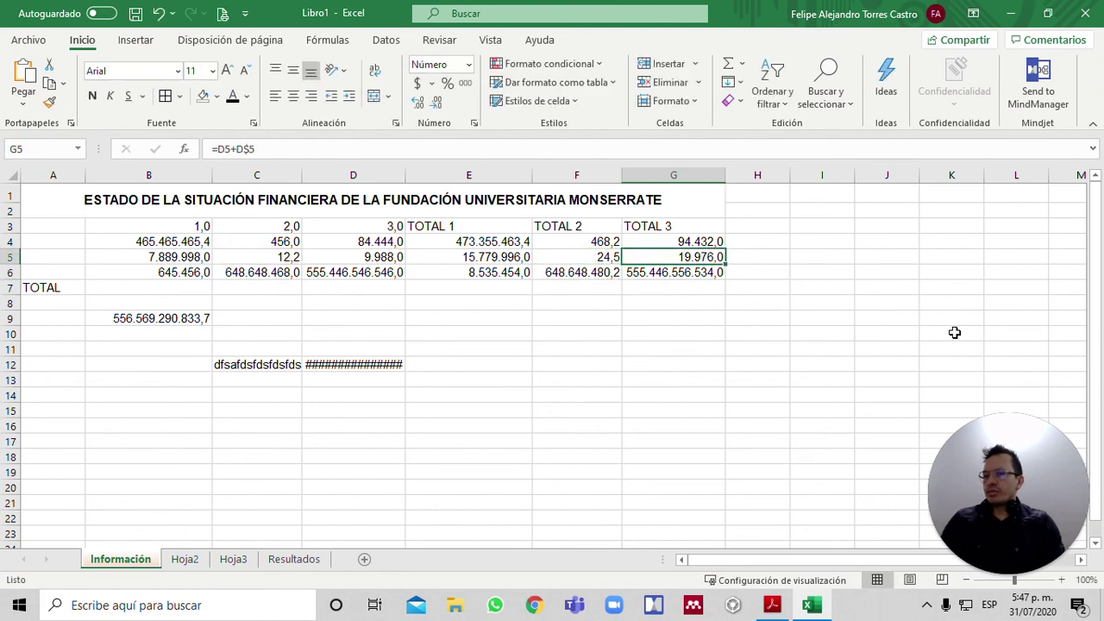
{"action": "key", "text": "Up"}
{"action": "key", "text": "F2"}
{"action": "key", "text": "Return"}
{"action": "key", "text": "F2"}
{"action": "key", "text": "Return"}
{"action": "key", "text": "F2"}
{"action": "key", "text": "Return"}
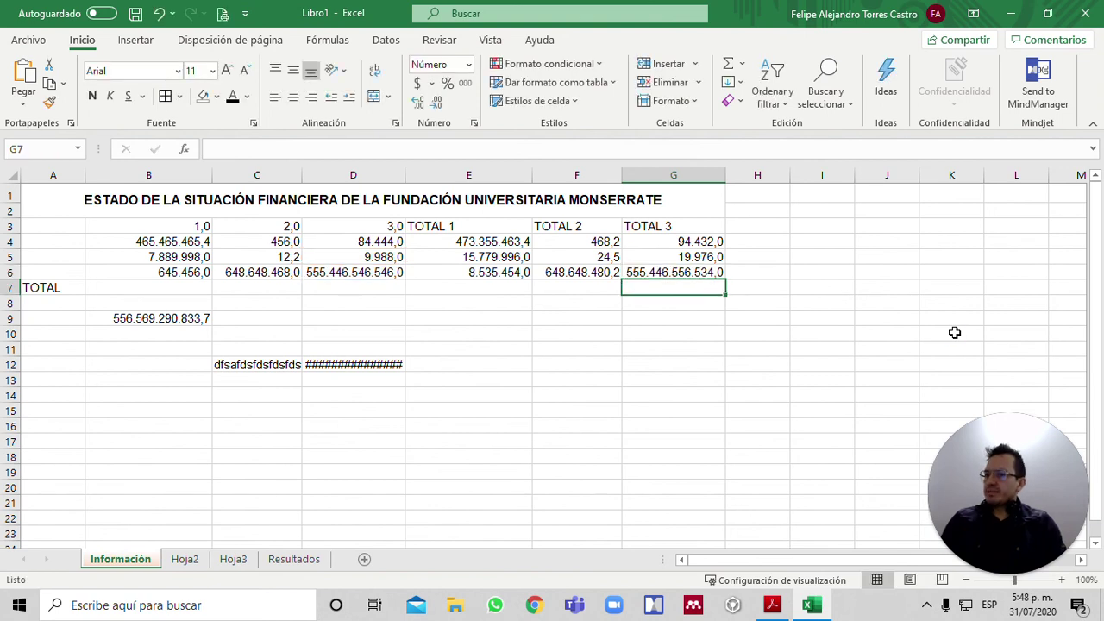
Clear the leftover contents of the range B9:D12 below the table, keeping the TOTAL label.
{"action": "key", "text": "Up"}
{"action": "key", "text": "Left"}
{"action": "key", "text": "Left"}
{"action": "key", "text": "Left"}
{"action": "key", "text": "Left"}
{"action": "key", "text": "Left"}
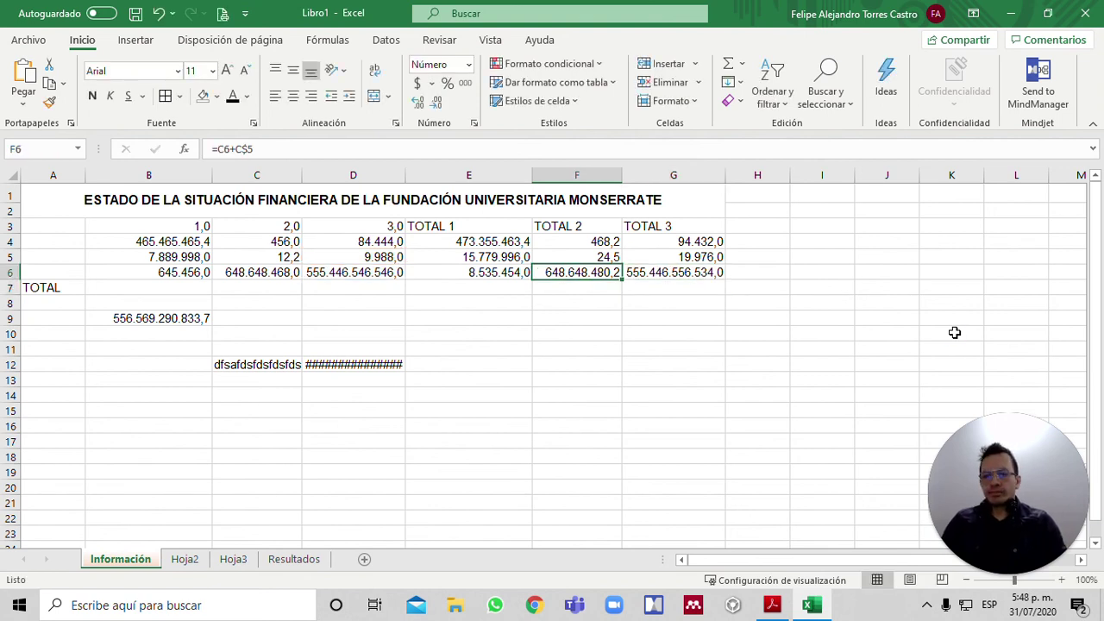
{"action": "key", "text": "Down"}
{"action": "key", "text": "Left"}
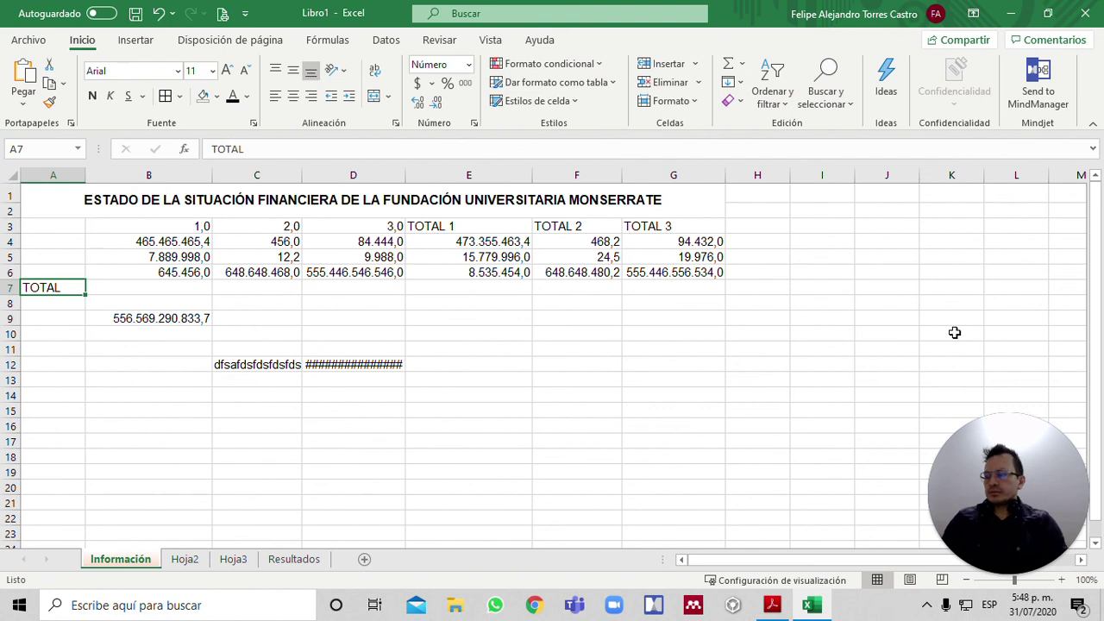
{"action": "key", "text": "shift+Down"}
{"action": "key", "text": "shift+Down"}
{"action": "key", "text": "shift+Right"}
{"action": "key", "text": "shift+Down"}
{"action": "key", "text": "shift+Down"}
{"action": "key", "text": "shift+Right"}
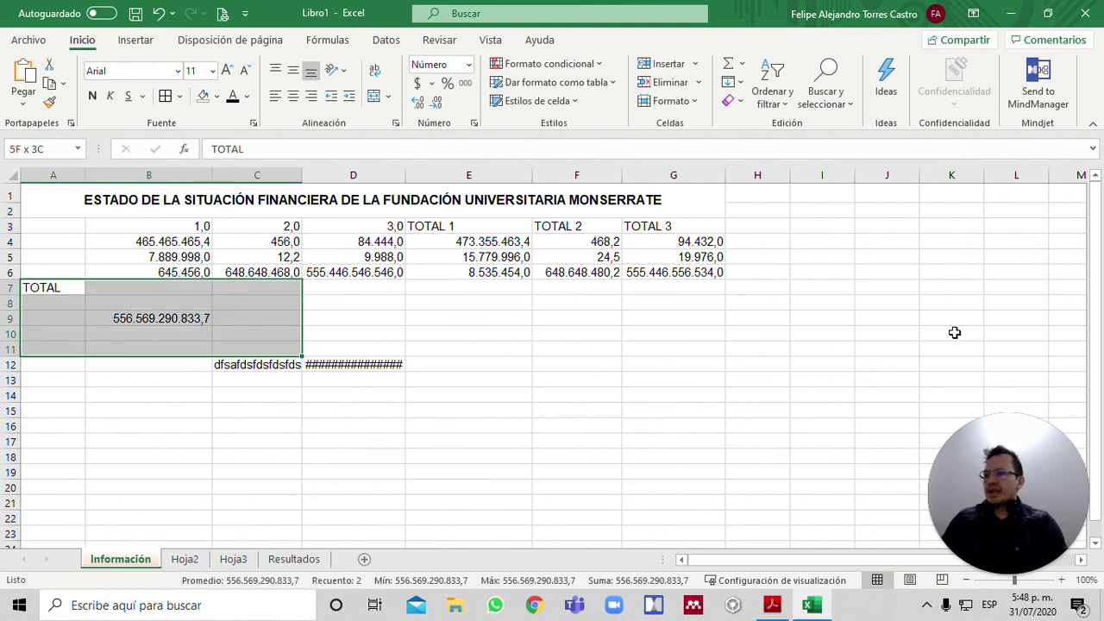
{"action": "key", "text": "shift+Down"}
{"action": "key", "text": "shift+Right"}
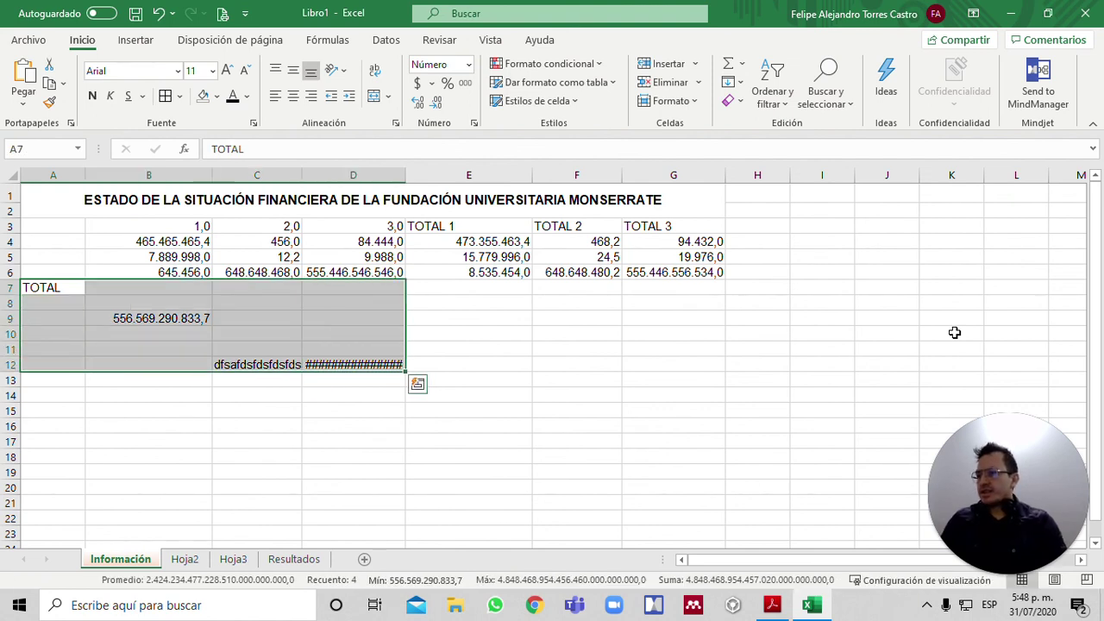
{"action": "key", "text": "Right"}
{"action": "key", "text": "Down"}
{"action": "key", "text": "Down"}
{"action": "key", "text": "shift+Down"}
{"action": "key", "text": "shift+Down"}
{"action": "key", "text": "shift+Down"}
{"action": "key", "text": "shift+Right"}
{"action": "key", "text": "shift+Right"}
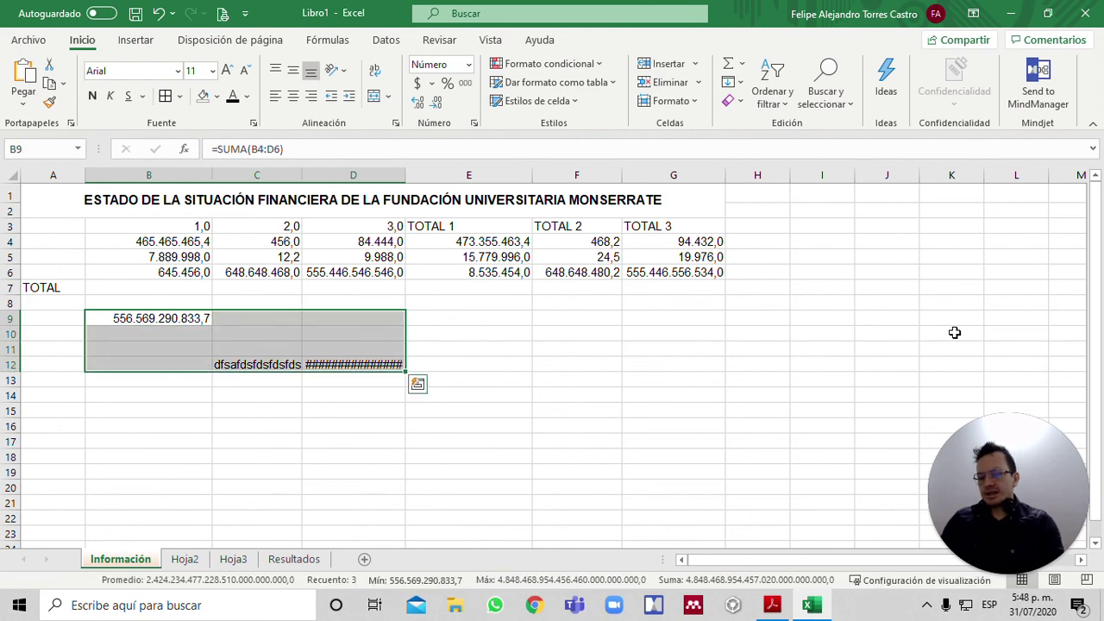
{"action": "key", "text": "Delete"}
{"action": "key", "text": "Left"}
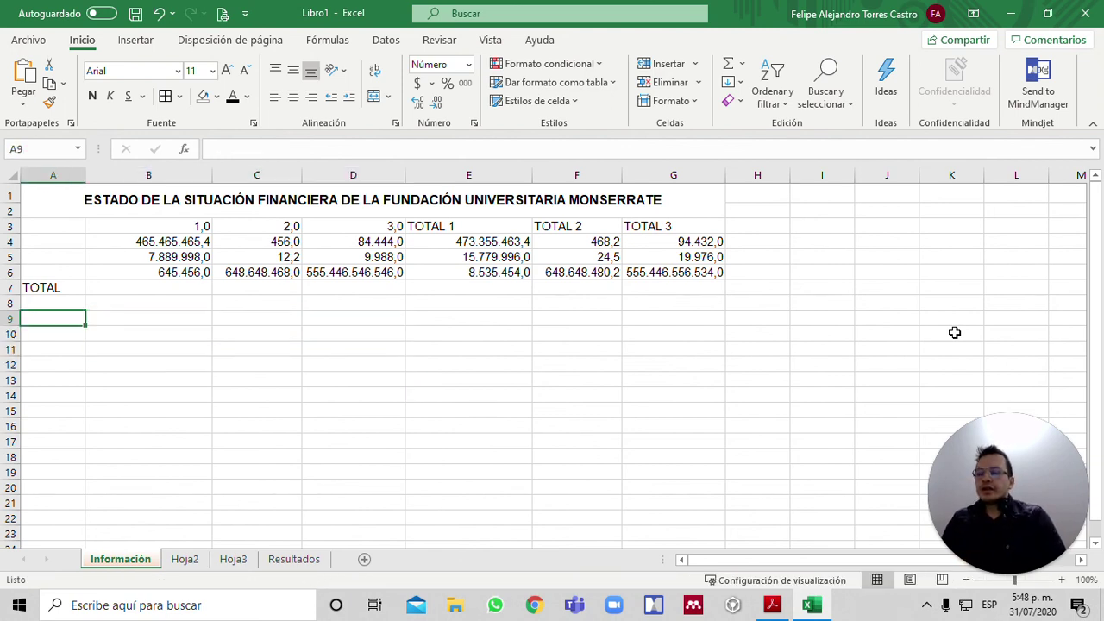
{"action": "key", "text": "Right"}
{"action": "key", "text": "Right"}
{"action": "key", "text": "Right"}
{"action": "key", "text": "Left"}
{"action": "key", "text": "Left"}
{"action": "key", "text": "Left"}
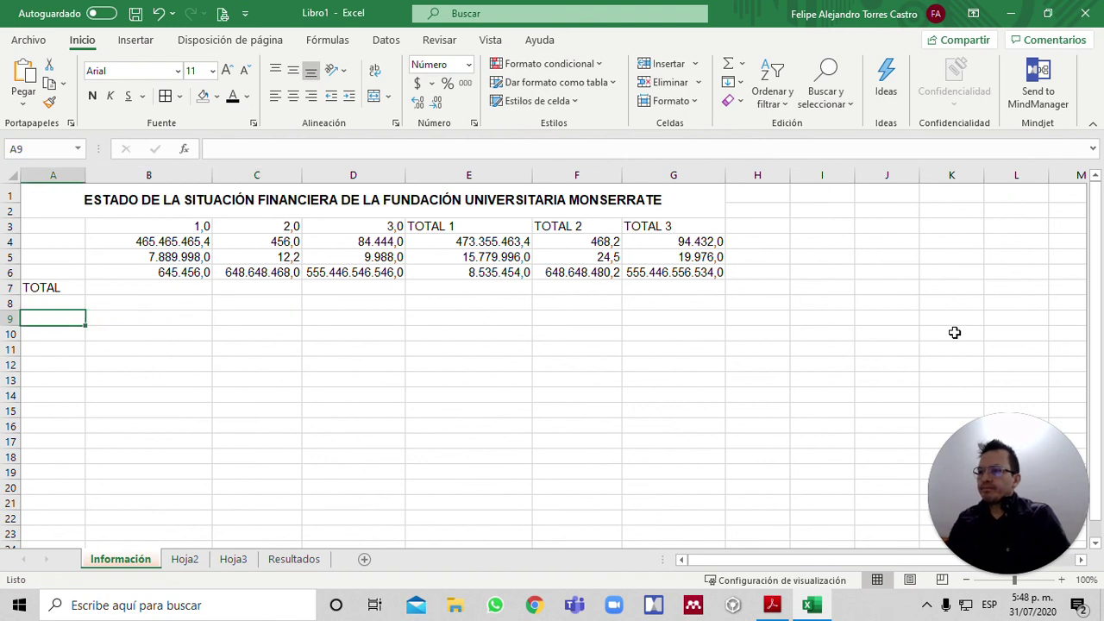
Enter the formula =B4*C4 in cell B7 of the TOTAL row.
{"action": "key", "text": "Up"}
{"action": "key", "text": "Up"}
{"action": "key", "text": "Down"}
{"action": "key", "text": "Right"}
{"action": "key", "text": "Up"}
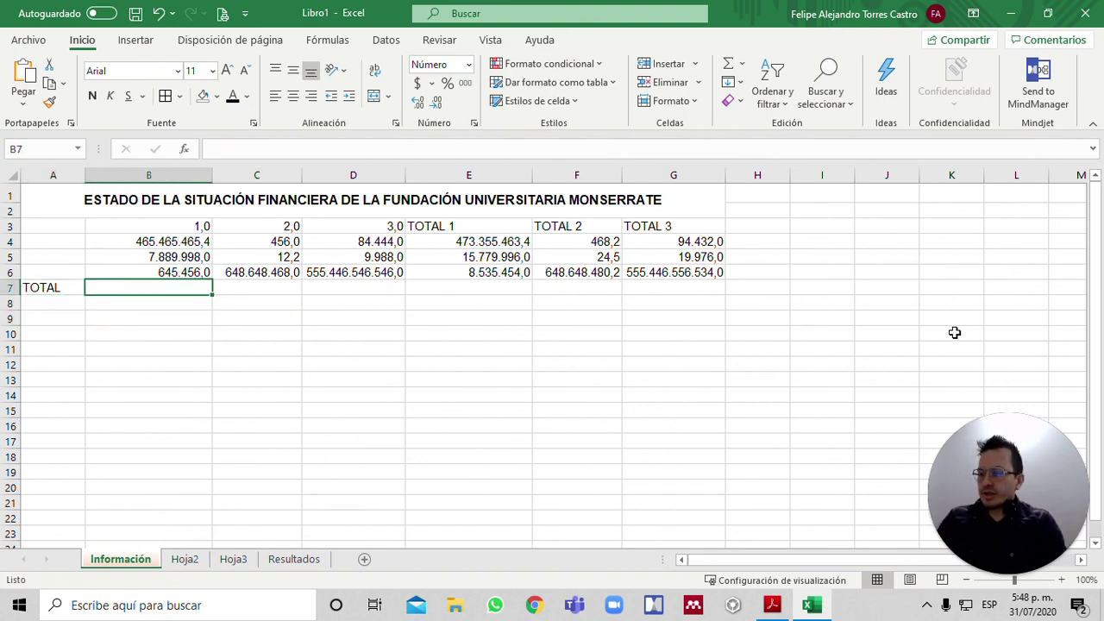
{"action": "type", "text": "="}
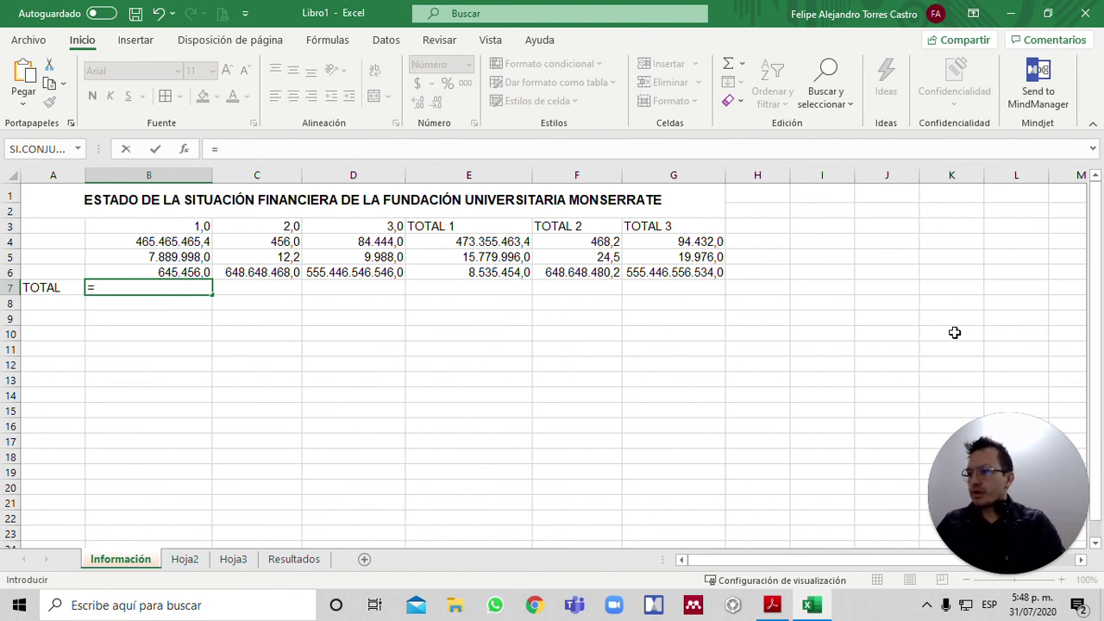
{"action": "key", "text": "Up"}
{"action": "key", "text": "Up"}
{"action": "key", "text": "Up"}
{"action": "type", "text": "*"}
{"action": "key", "text": "Up"}
{"action": "key", "text": "Up"}
{"action": "key", "text": "Up"}
{"action": "key", "text": "Right"}
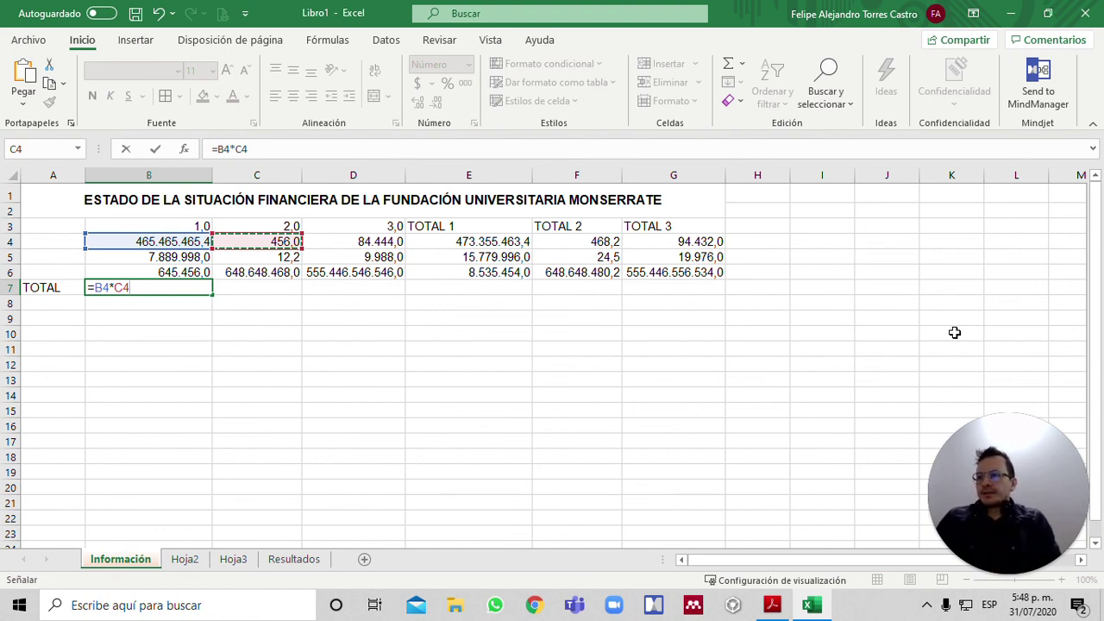
{"action": "key", "text": "Return"}
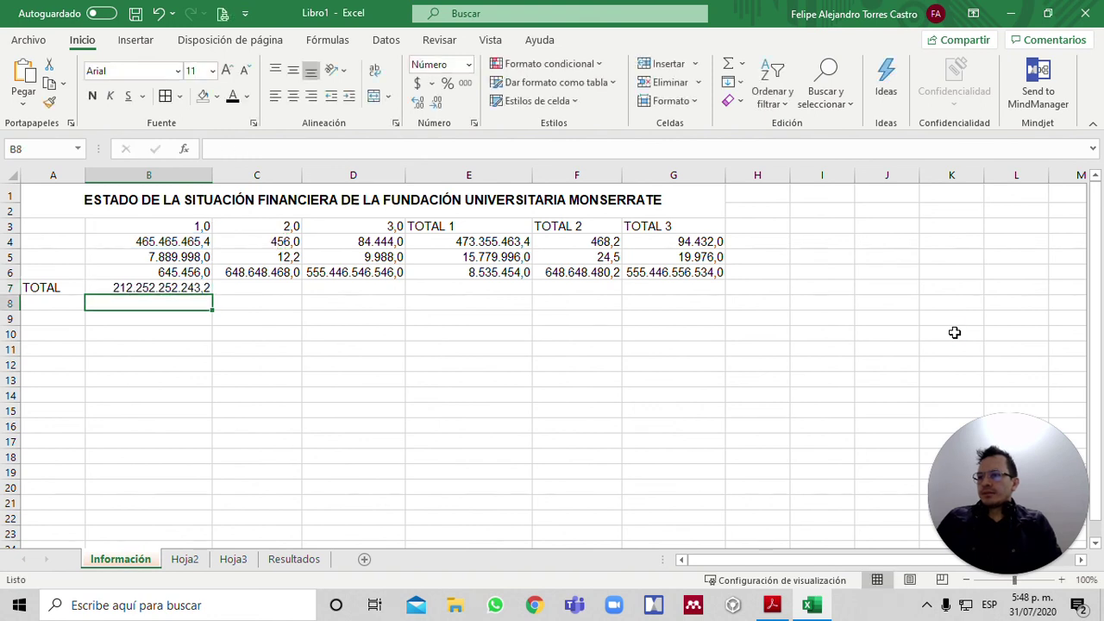
Fix the column of the B4 reference in cell B7 so the formula reads =$B4*C4.
{"action": "key", "text": "Up"}
{"action": "key", "text": "F2"}
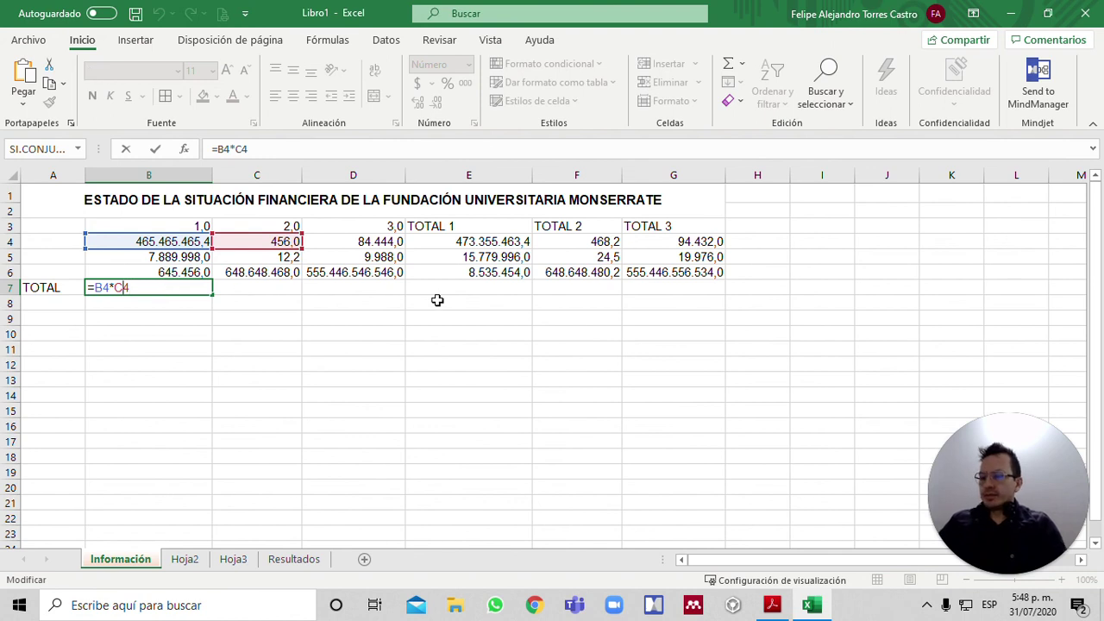
{"action": "key", "text": "F4"}
{"action": "key", "text": "F4"}
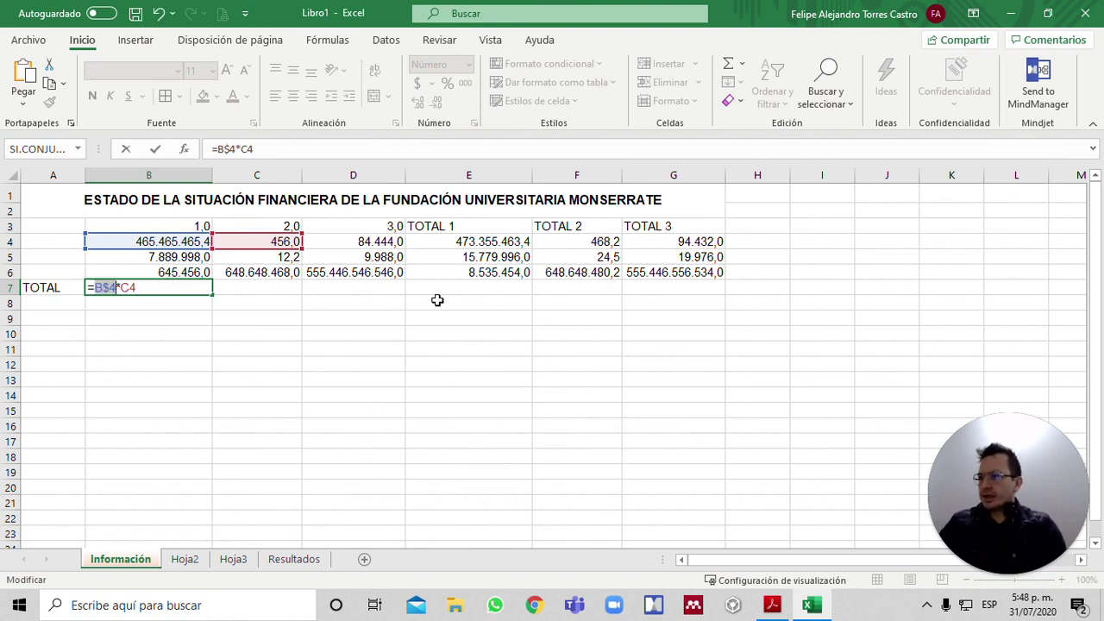
{"action": "key", "text": "F4"}
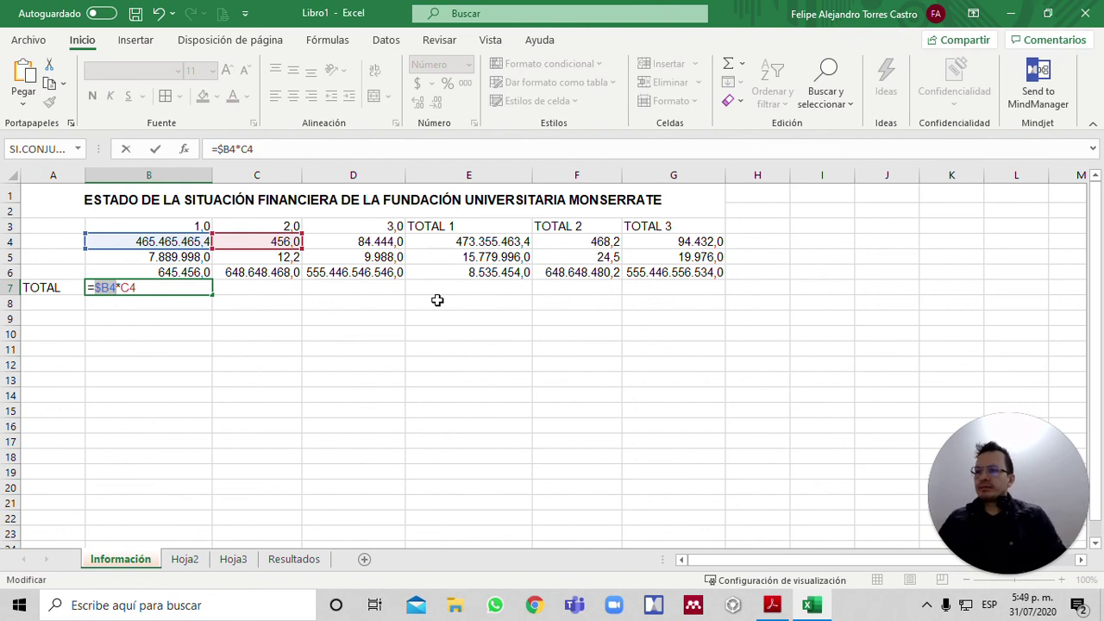
{"action": "key", "text": "Return"}
{"action": "key", "text": "Up"}
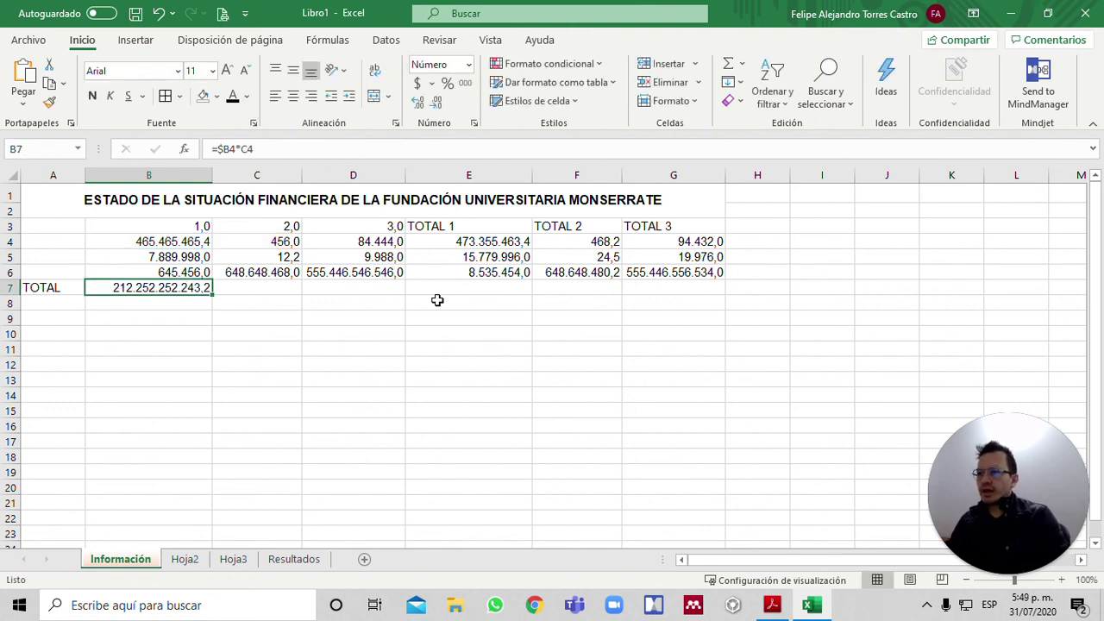
Fill the formula from B7 across the range B7:D9 and autofit the widths of its columns.
{"action": "left_click_drag", "start_coordinate": [213, 294], "coordinate": [411, 329]}
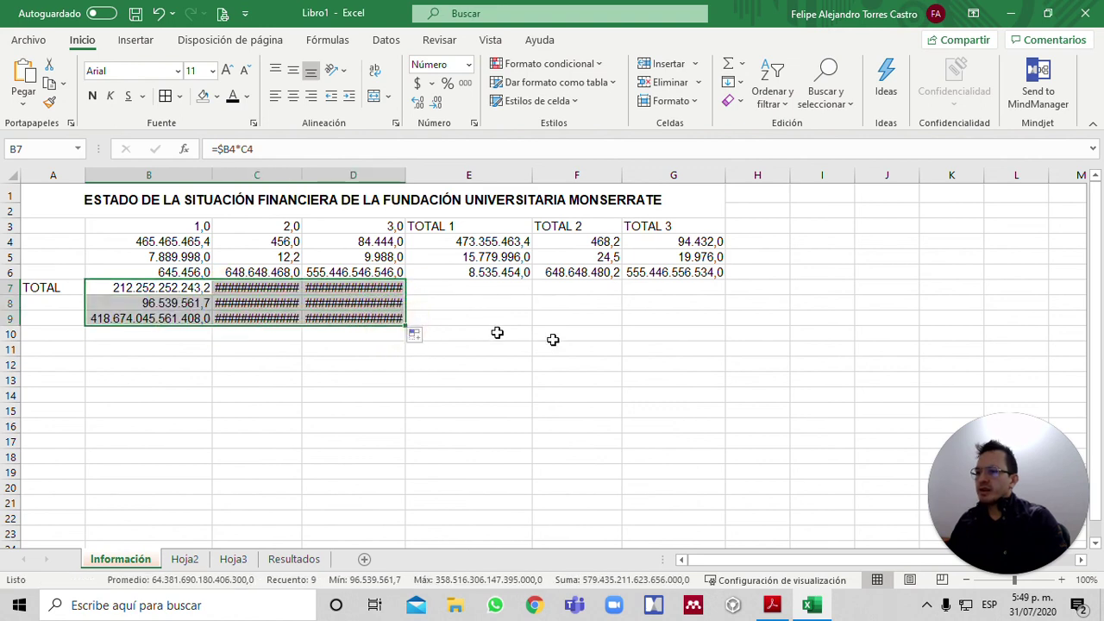
{"action": "key", "text": "alt+o"}
{"action": "key", "text": "c"}
{"action": "key", "text": "a"}
Inspect the references of the filled formulas in cells B7, B8 and B9.
{"action": "key", "text": "Left"}
{"action": "key", "text": "Right"}
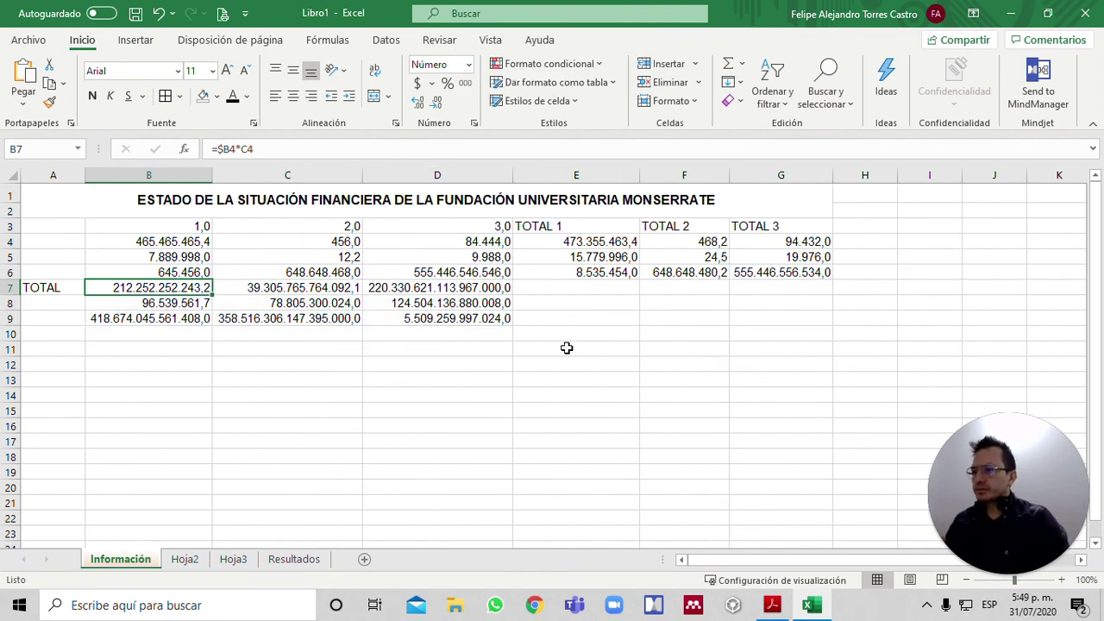
{"action": "key", "text": "F2"}
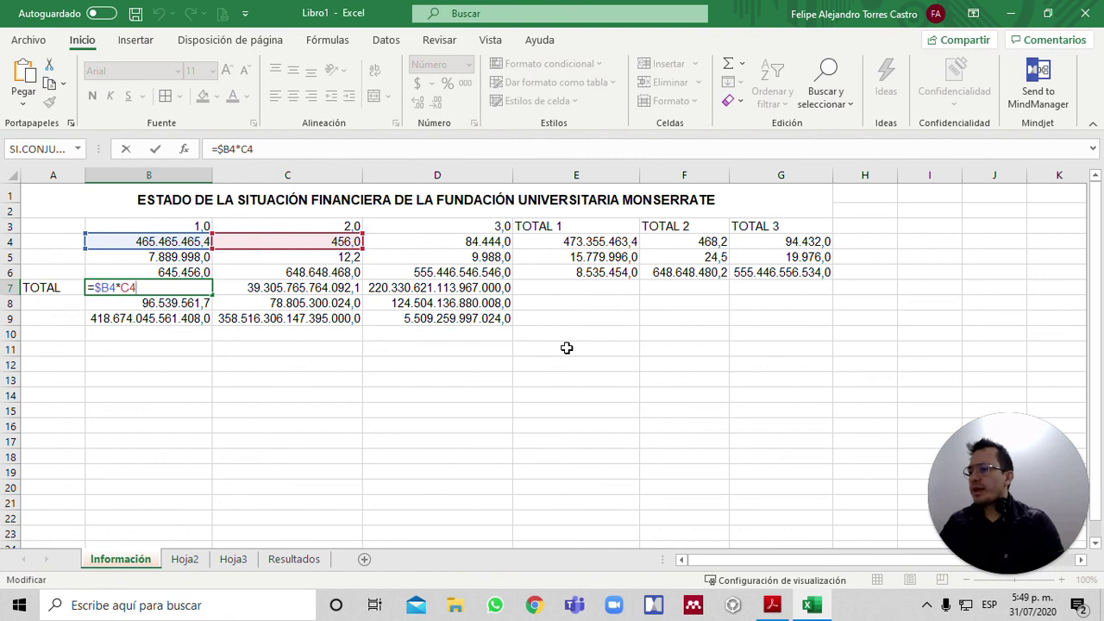
{"action": "key", "text": "Return"}
{"action": "key", "text": "F2"}
{"action": "key", "text": "Return"}
{"action": "key", "text": "F2"}
{"action": "key", "text": "Return"}
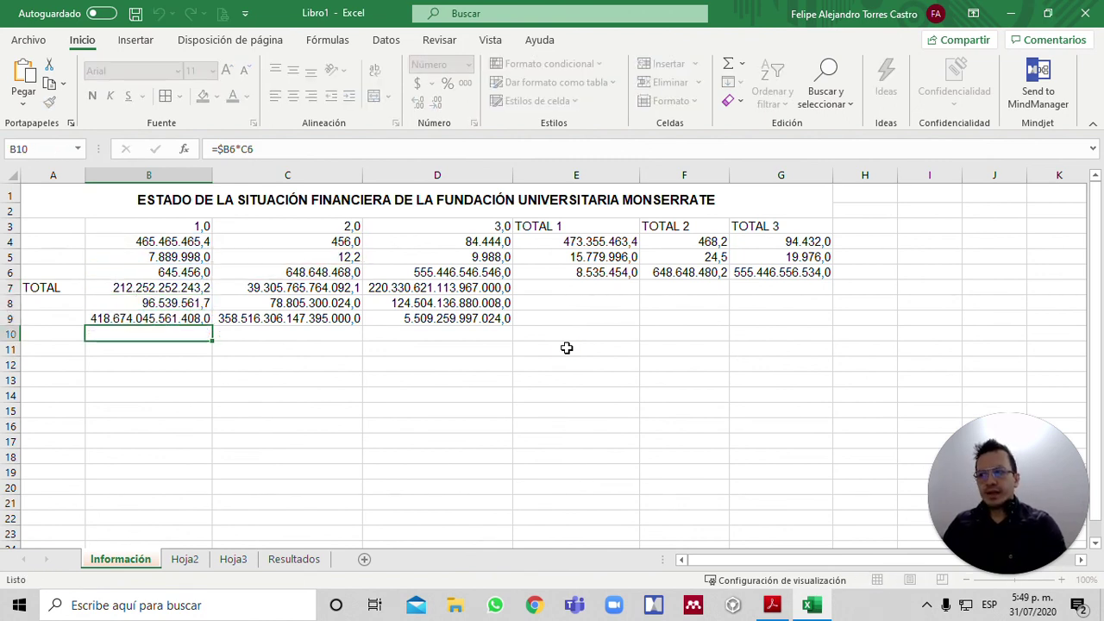
Inspect the references of the filled formulas in cells C7, C8 and C9.
{"action": "key", "text": "Up"}
{"action": "key", "text": "Right"}
{"action": "key", "text": "Up"}
{"action": "key", "text": "Up"}
{"action": "key", "text": "F2"}
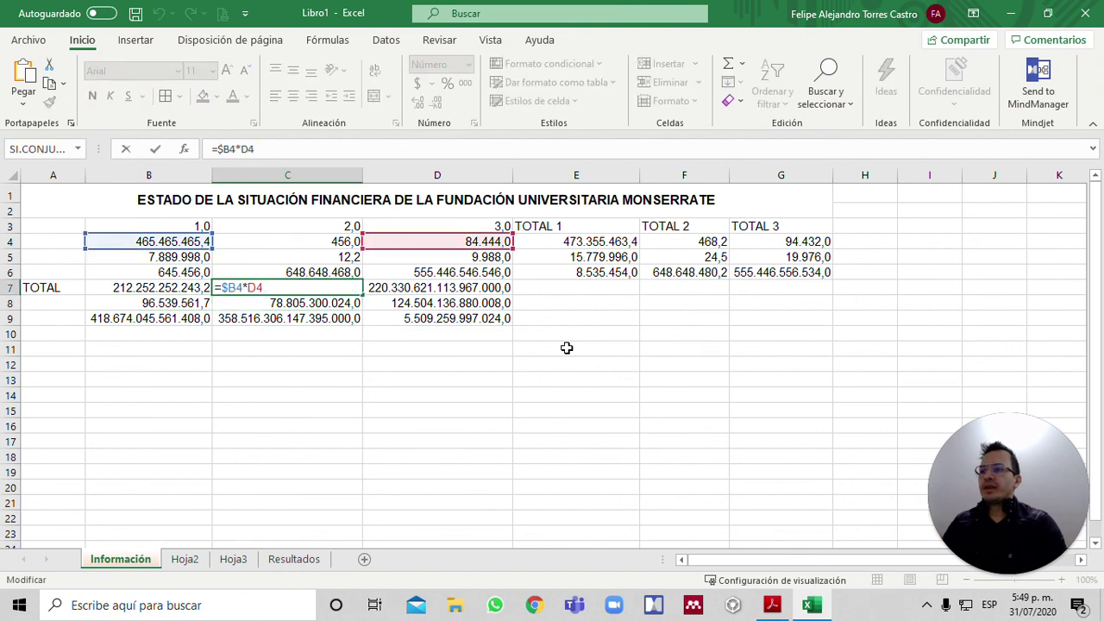
{"action": "key", "text": "Return"}
{"action": "key", "text": "F2"}
{"action": "key", "text": "Return"}
{"action": "key", "text": "F2"}
{"action": "key", "text": "Return"}
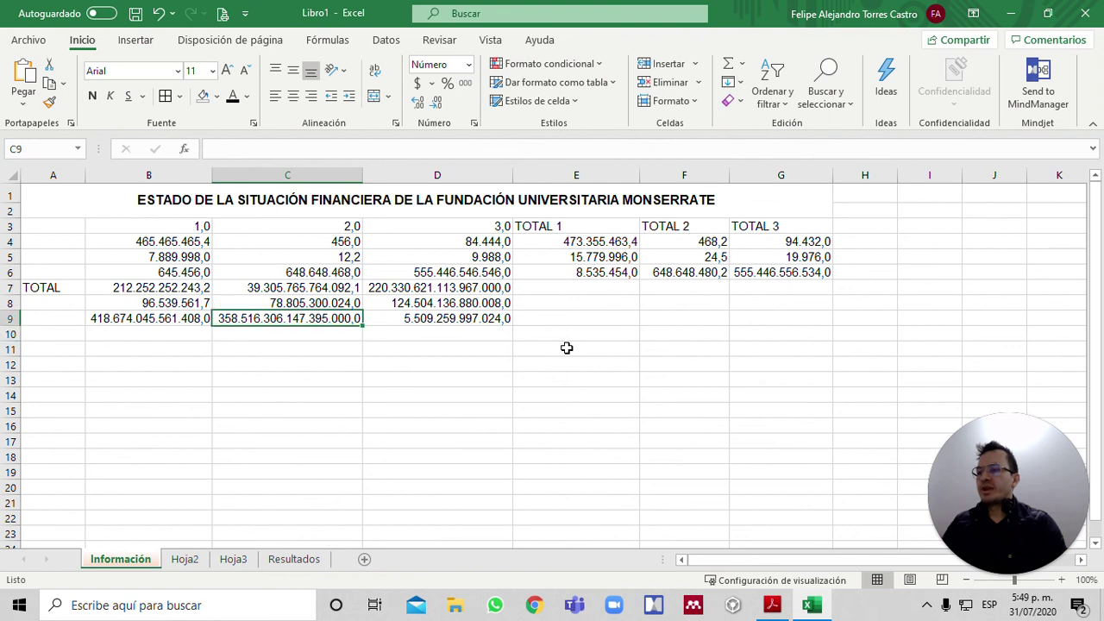
Inspect the references of the filled formulas in cells D7, D8 and D9.
{"action": "key", "text": "Right"}
{"action": "key", "text": "Up"}
{"action": "key", "text": "Up"}
{"action": "key", "text": "Up"}
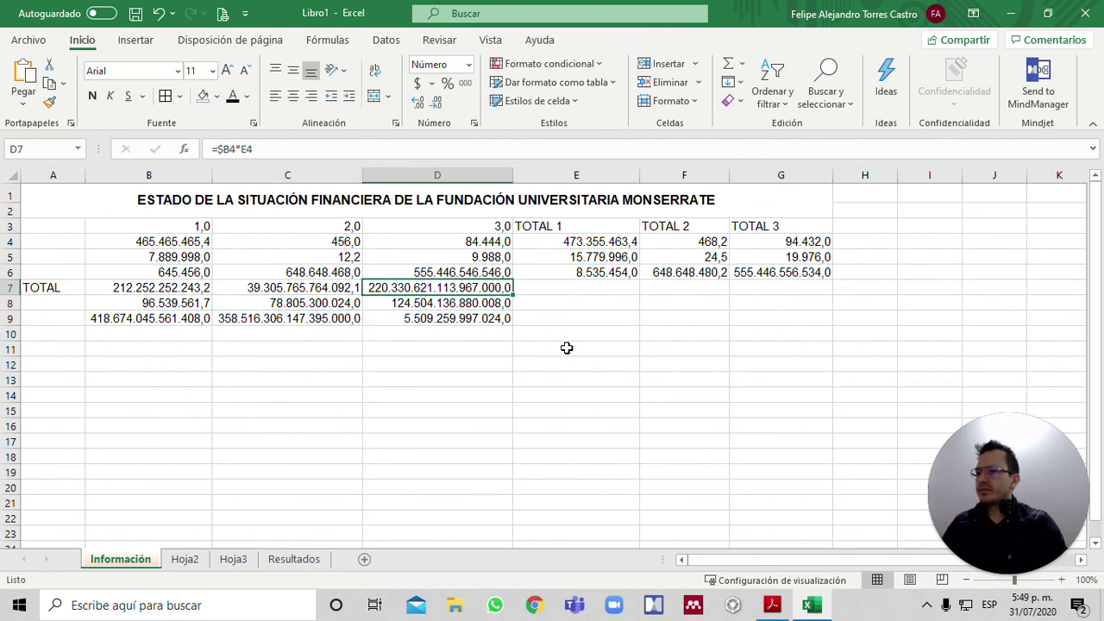
{"action": "key", "text": "F2"}
{"action": "key", "text": "Return"}
{"action": "key", "text": "F2"}
{"action": "key", "text": "Return"}
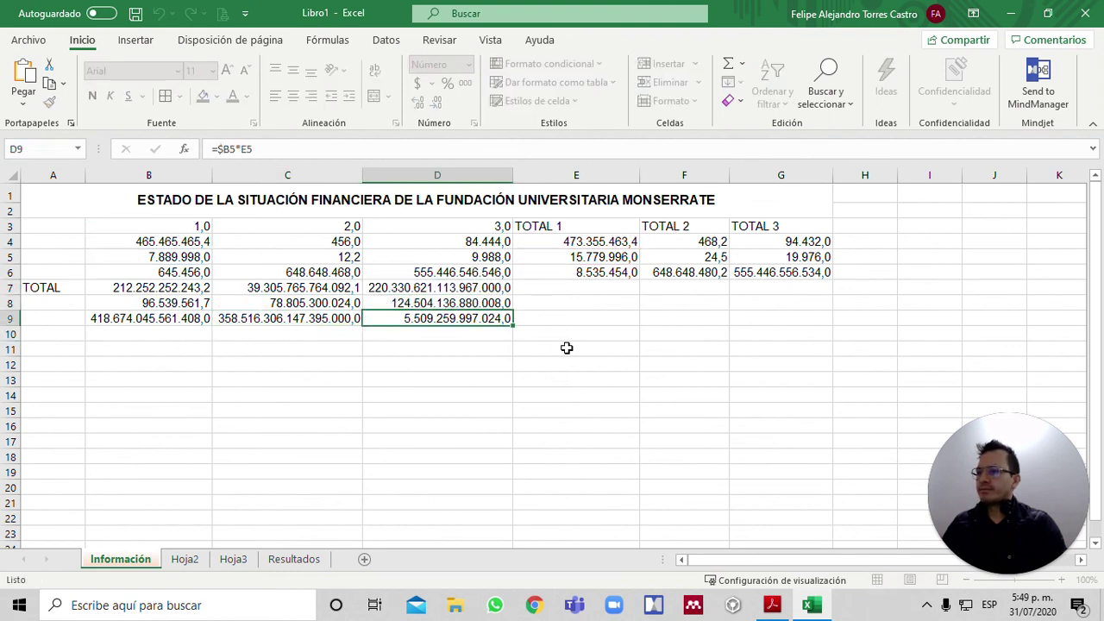
{"action": "key", "text": "F2"}
{"action": "key", "text": "Return"}
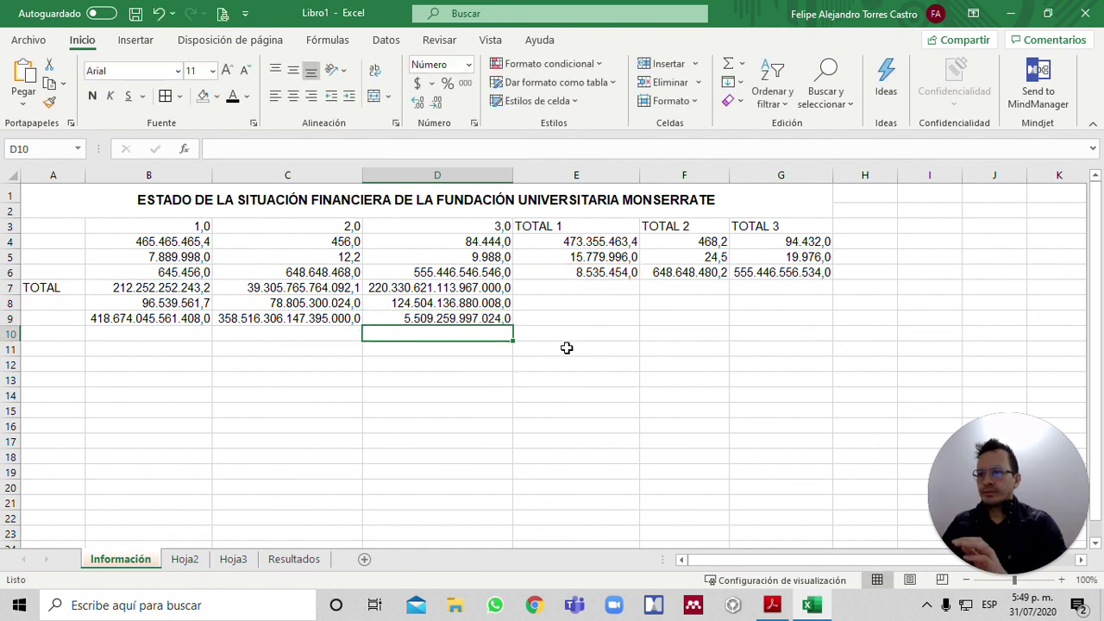
Return to cell B6, directly above the first TOTAL formula in column B.
{"action": "key", "text": "Up"}
{"action": "key", "text": "Up"}
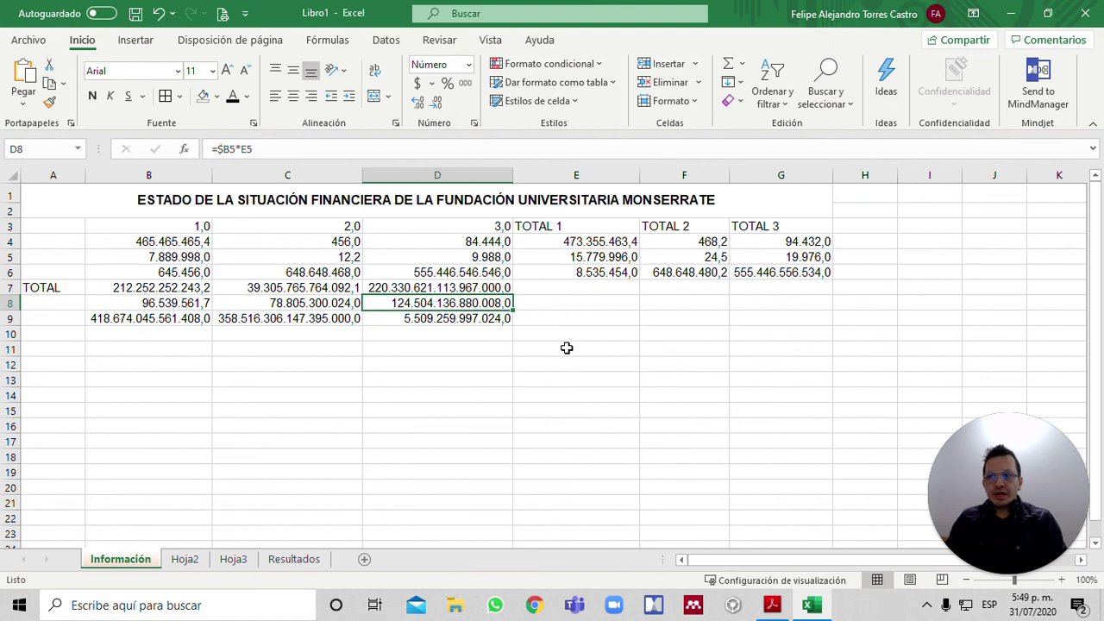
{"action": "key", "text": "Left"}
{"action": "key", "text": "Left"}
{"action": "key", "text": "Up"}
{"action": "key", "text": "Up"}
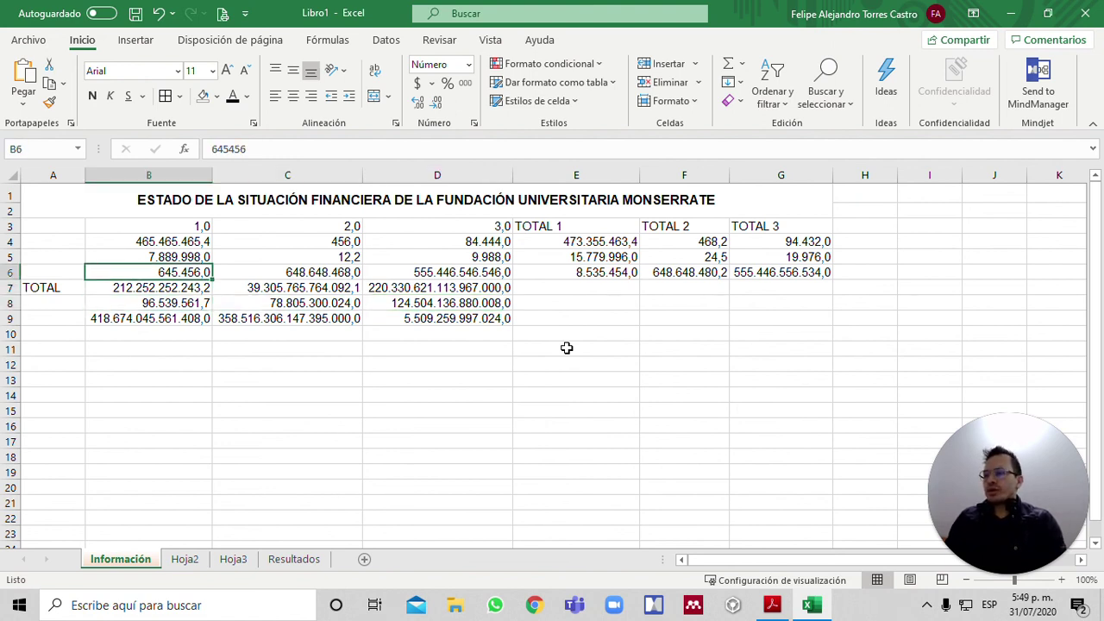